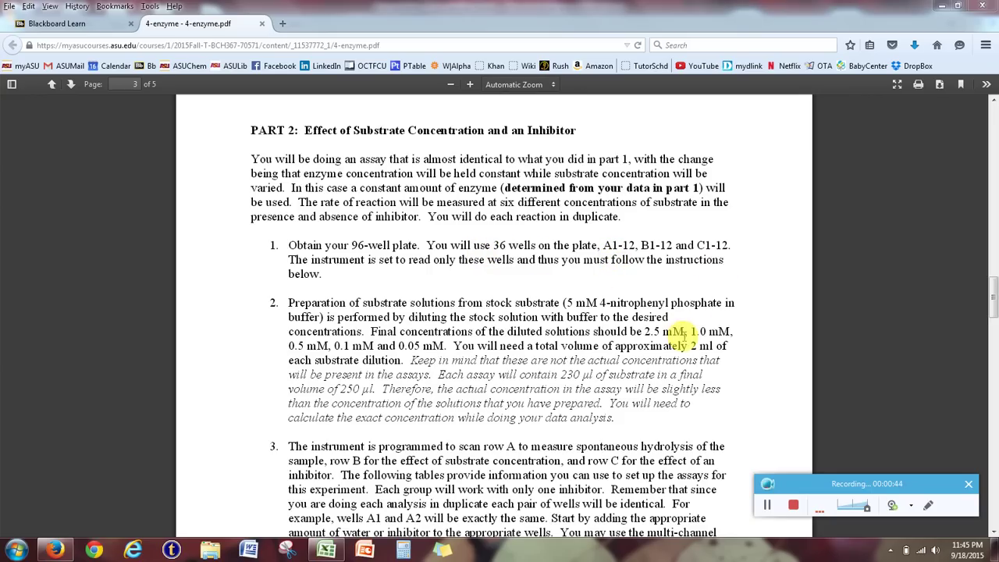
- Read through the assay instructions and the substrate tables for rows A, B and C in Part 2 of 4-enzyme.pdf
drag(990, 291, 991, 337)
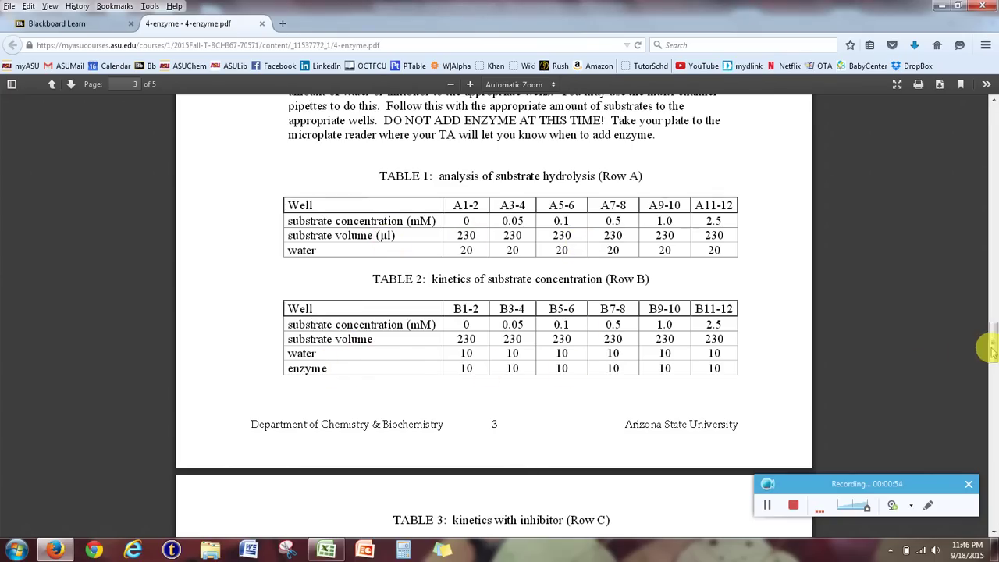
scroll(994, 342, down, 5)
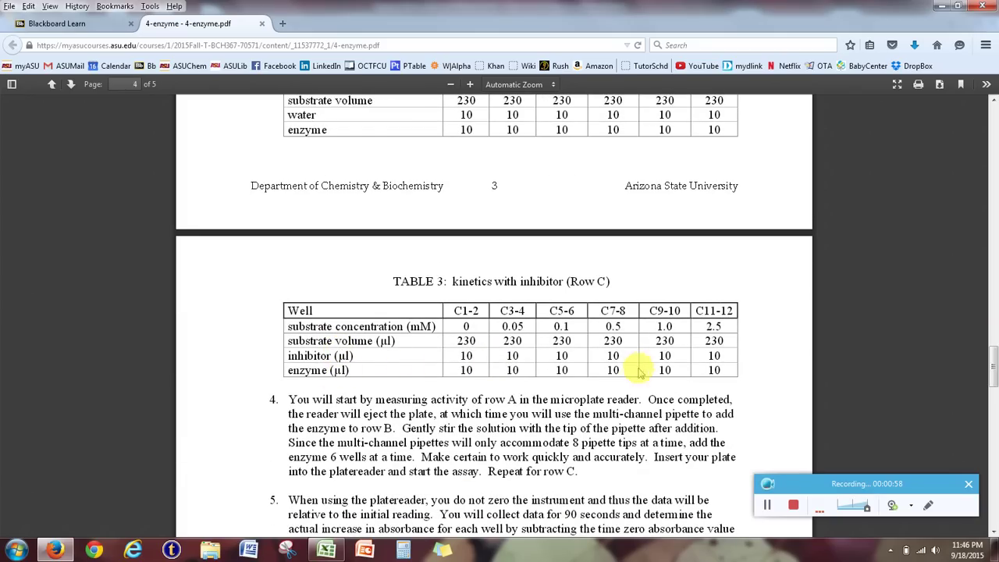
drag(990, 377, 992, 345)
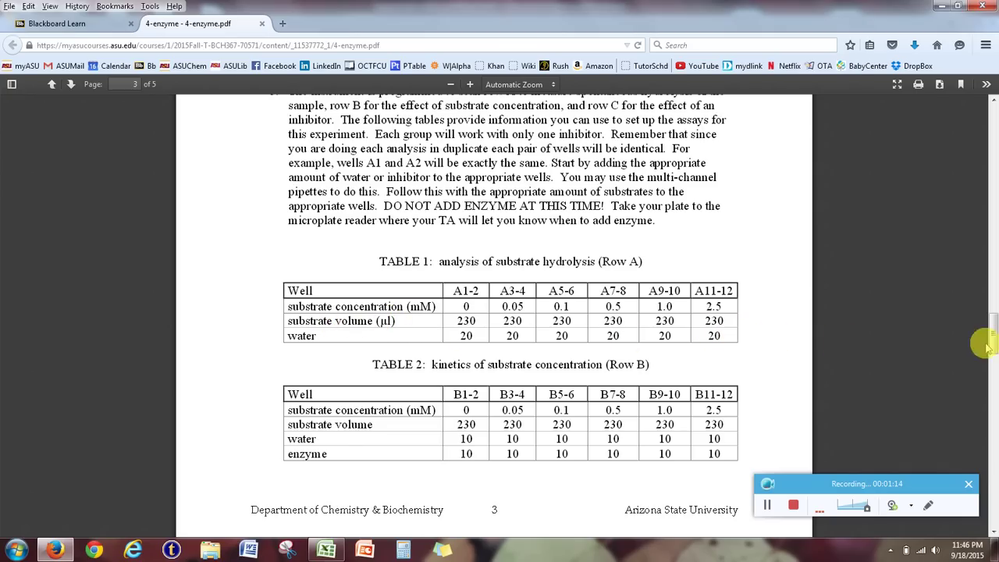
drag(993, 336, 993, 350)
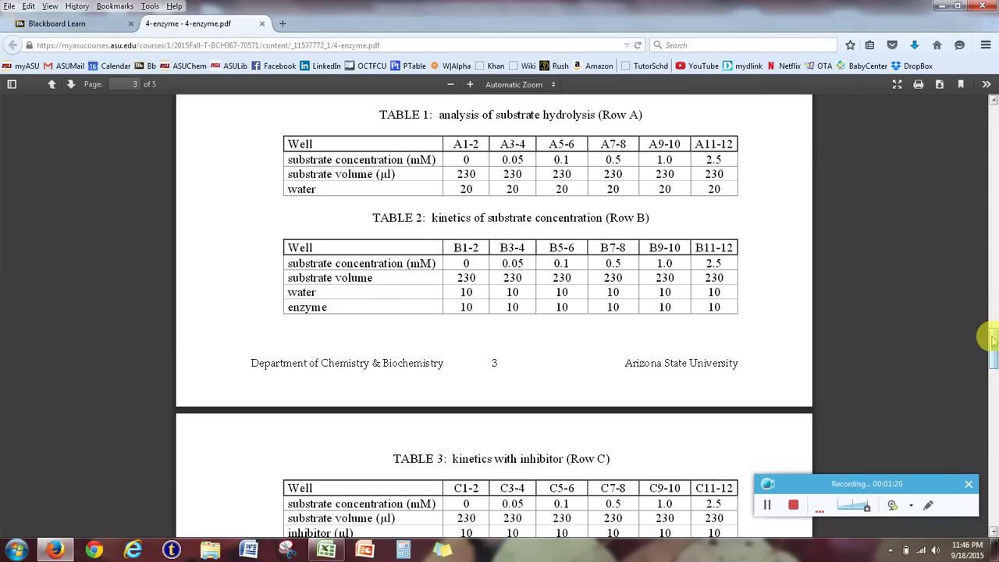
drag(993, 339, 991, 358)
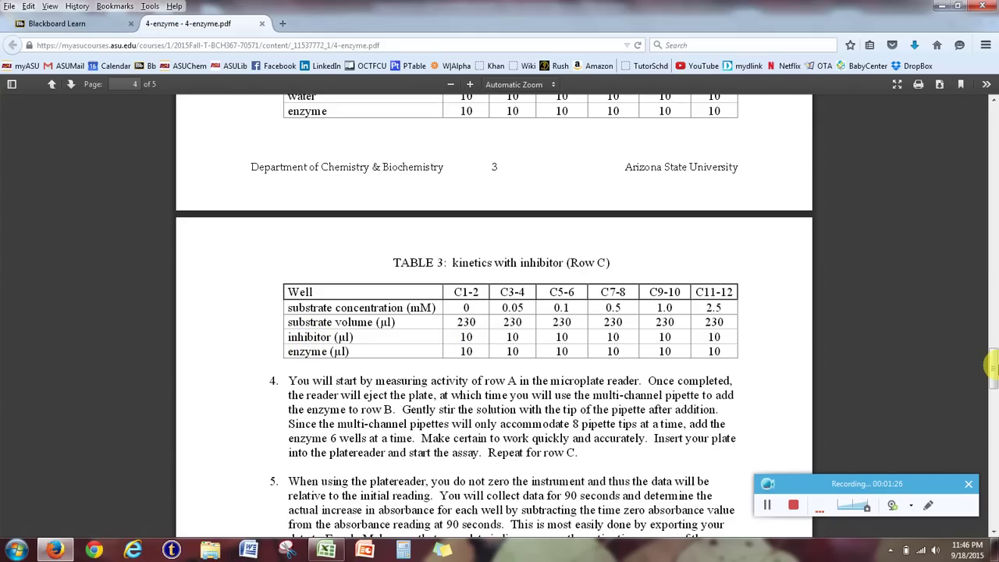
drag(991, 364, 992, 318)
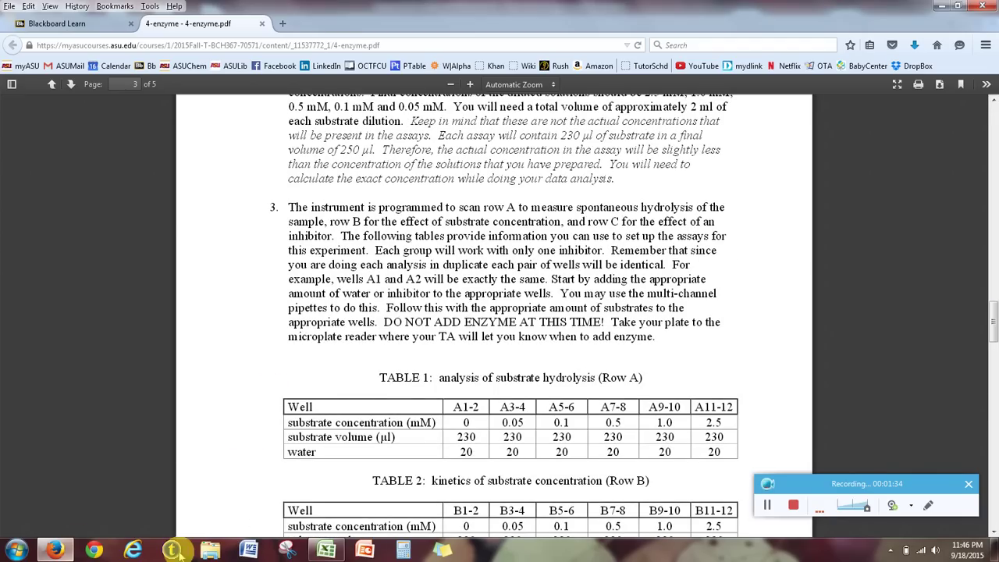
- Switch to the Enzyme Part 2 workbook in Excel and examine the three absorbance read tables and the Beers Law constants
click(324, 550)
scroll(359, 295, down, 3)
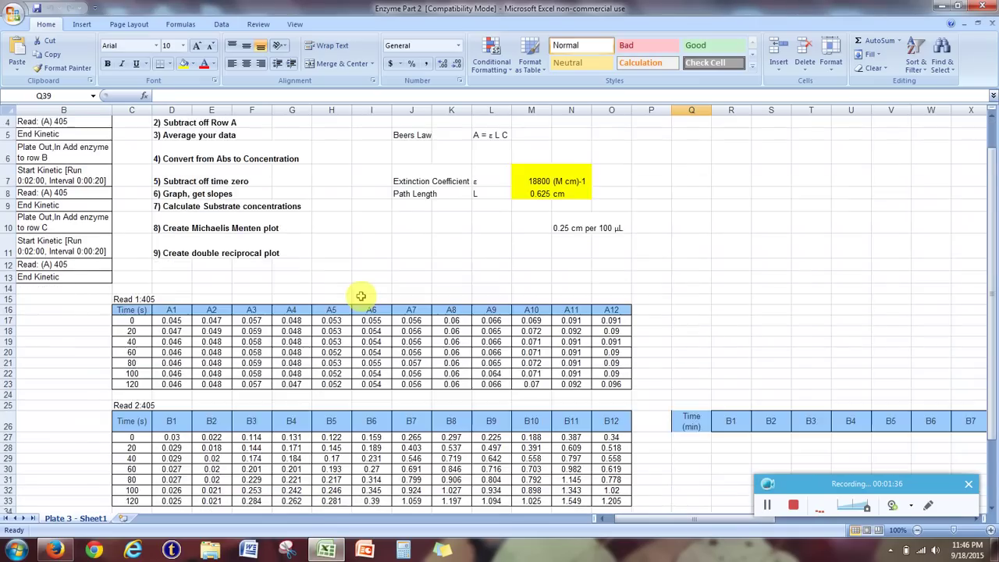
scroll(360, 294, down, 1)
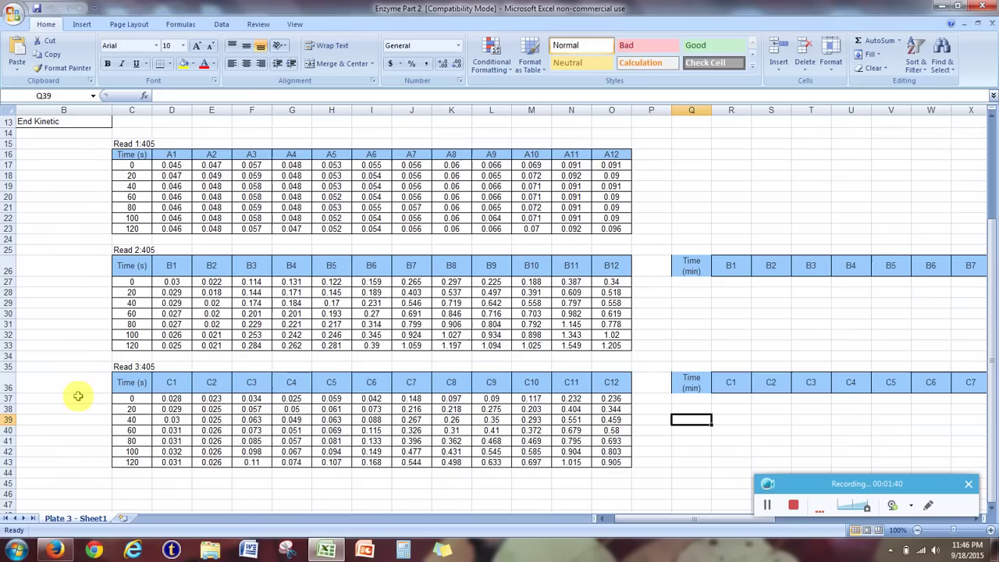
scroll(64, 378, up, 4)
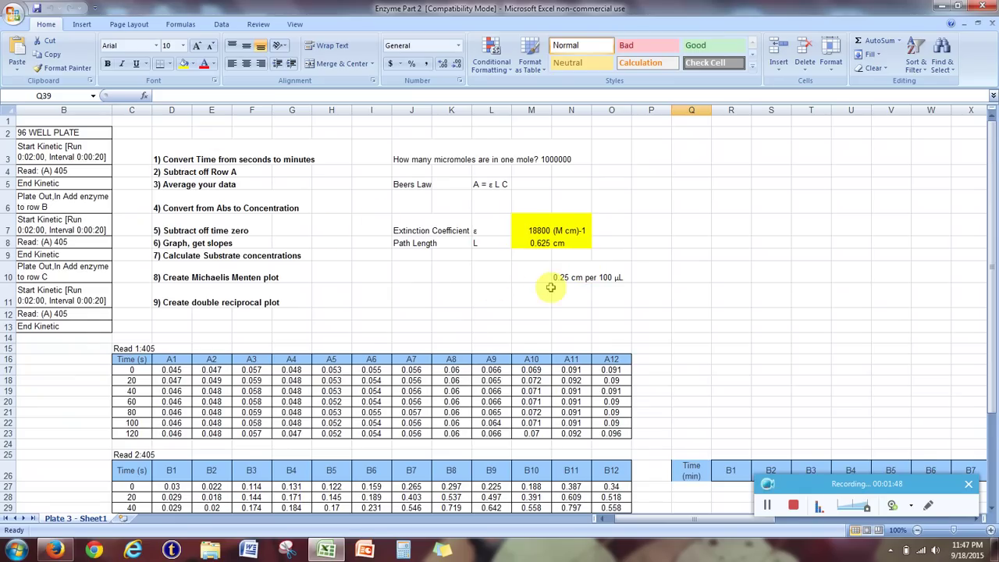
scroll(550, 287, down, 1)
scroll(539, 283, up, 1)
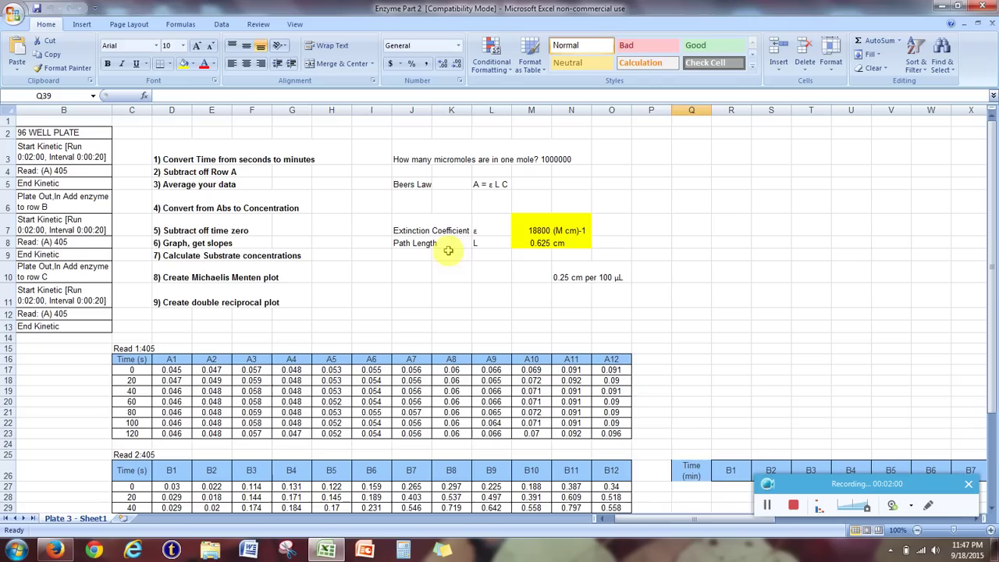
click(543, 229)
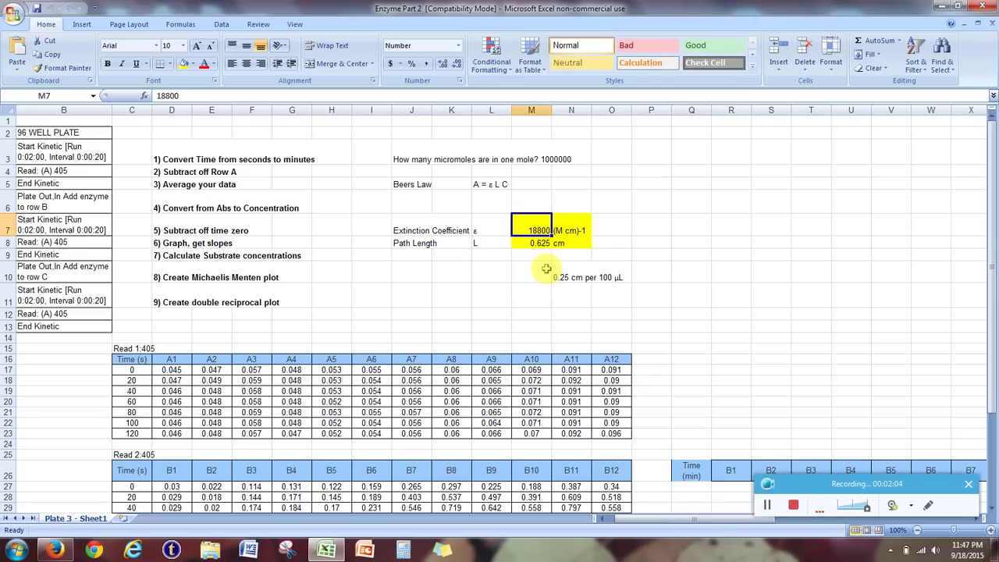
- Look up the p-nitrophenol extinction coefficient under Materials in 4-enzyme.pdf in Firefox, and return to the path length cell M8 in Excel
click(55, 550)
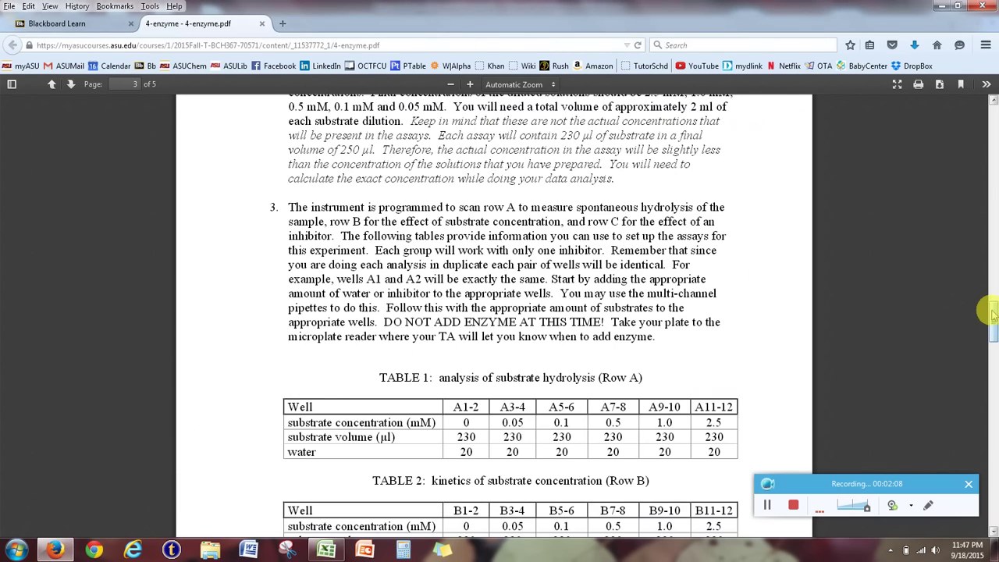
drag(991, 312, 991, 459)
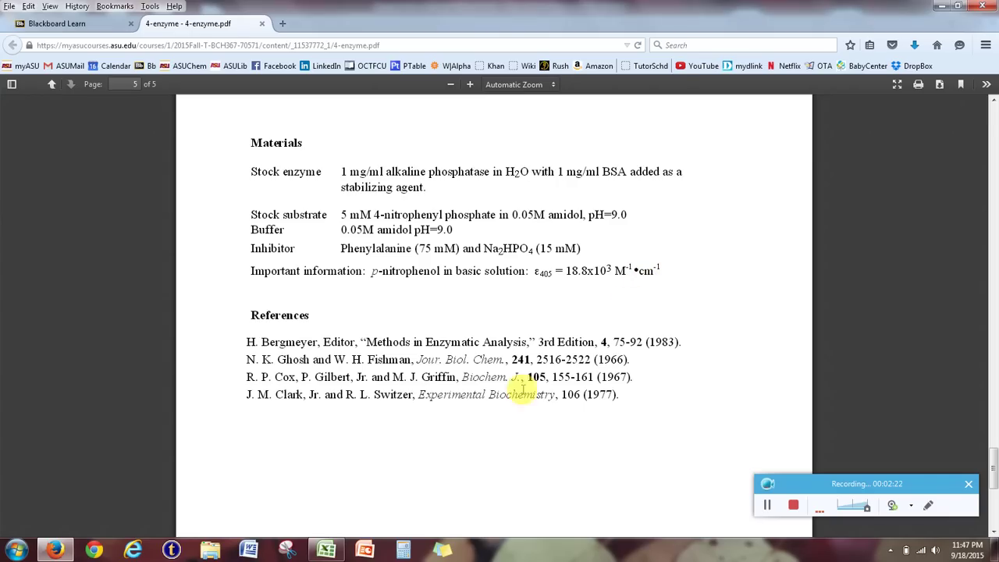
click(326, 550)
click(528, 243)
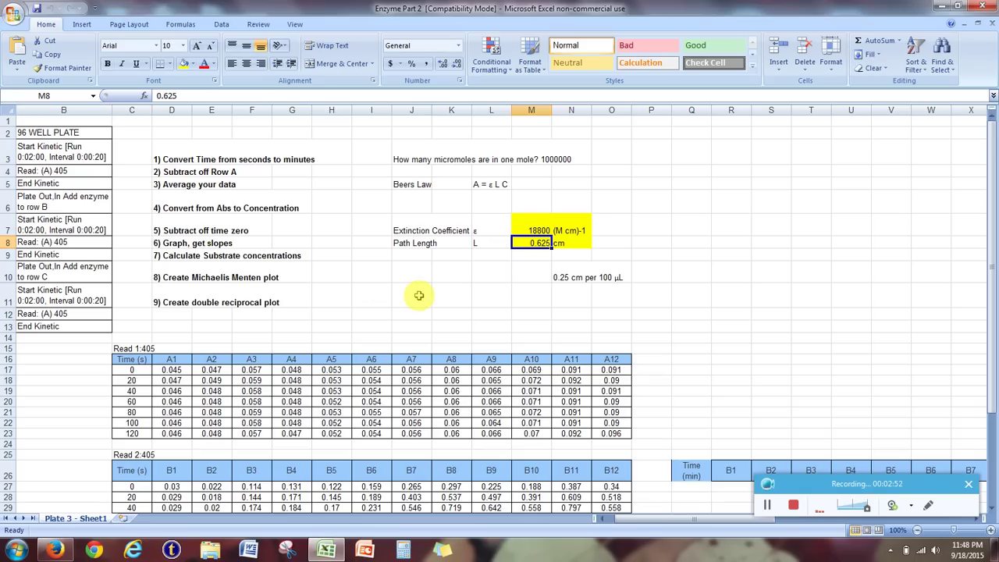
click(768, 506)
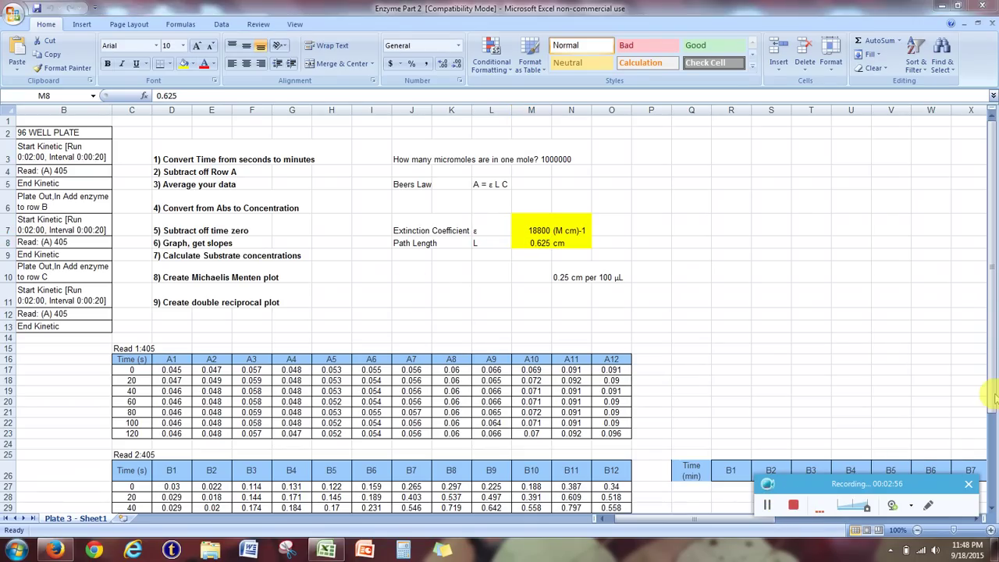
click(991, 402)
mouse_move(991, 405)
mouse_down()
mouse_move(993, 417)
mouse_move(992, 401)
mouse_up()
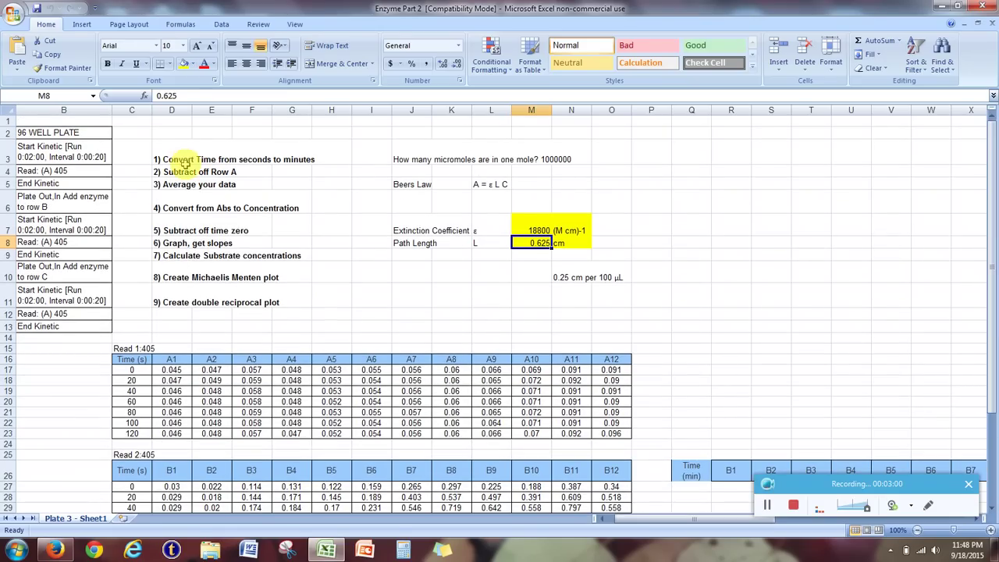
- Review the numbered list of nine analysis tasks on the sheet alongside the row A, B and C read tables
scroll(731, 461, down, 4)
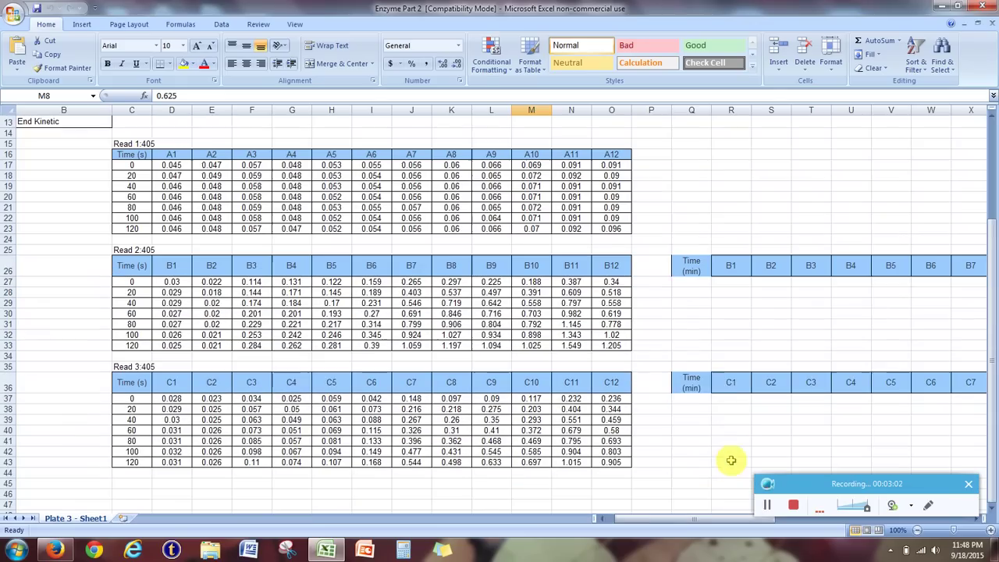
scroll(569, 307, up, 2)
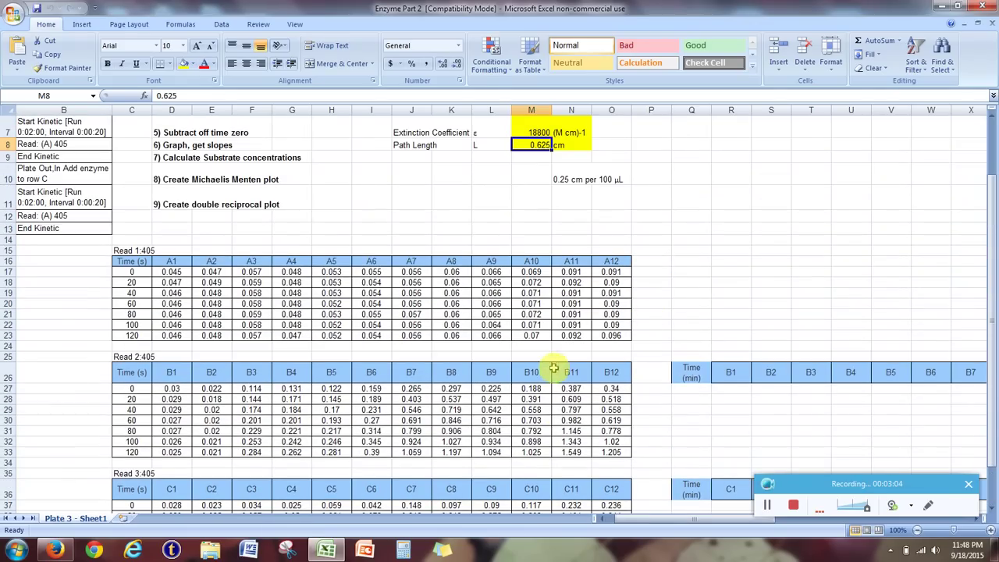
scroll(199, 205, up, 2)
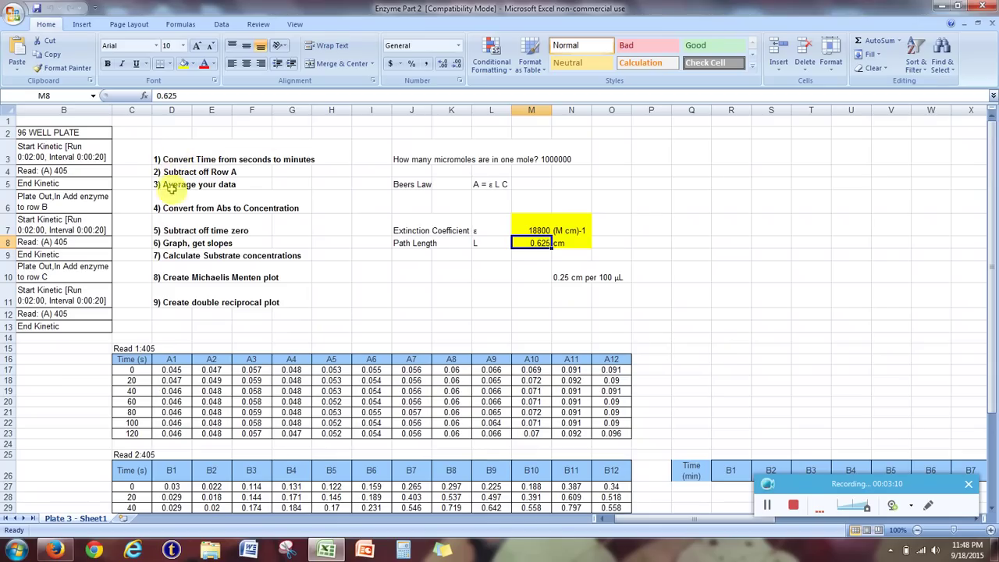
drag(174, 149, 182, 229)
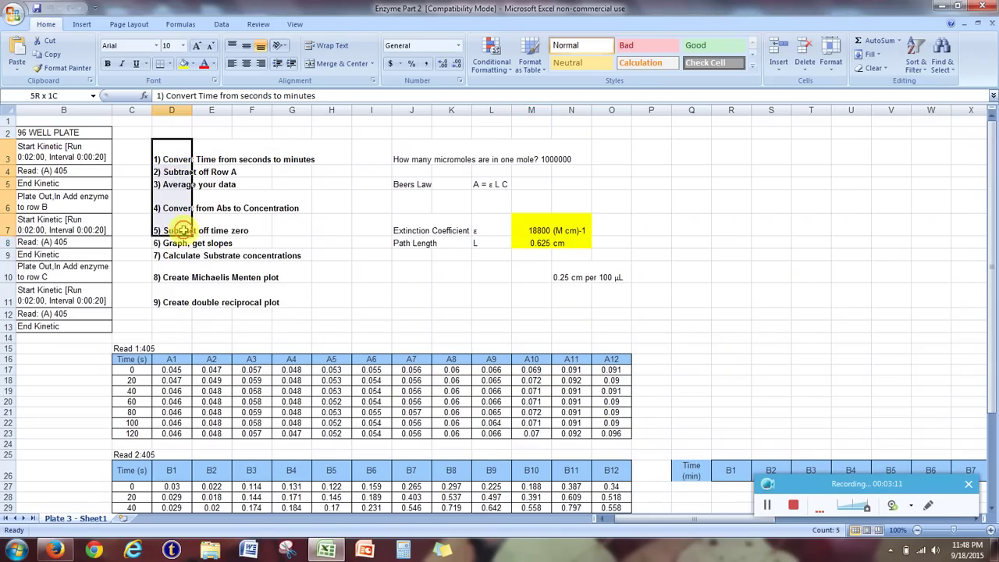
click(336, 255)
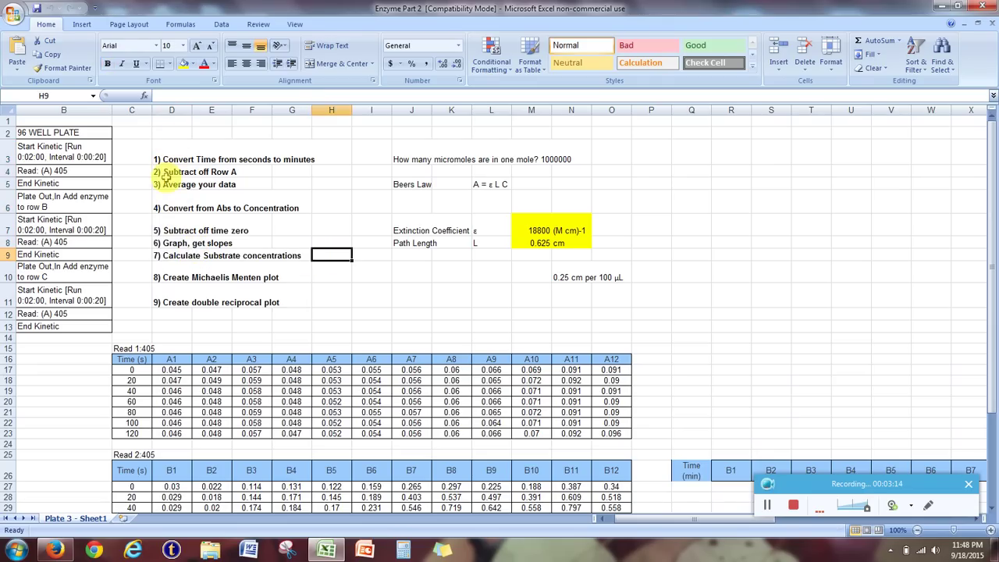
drag(168, 153, 173, 250)
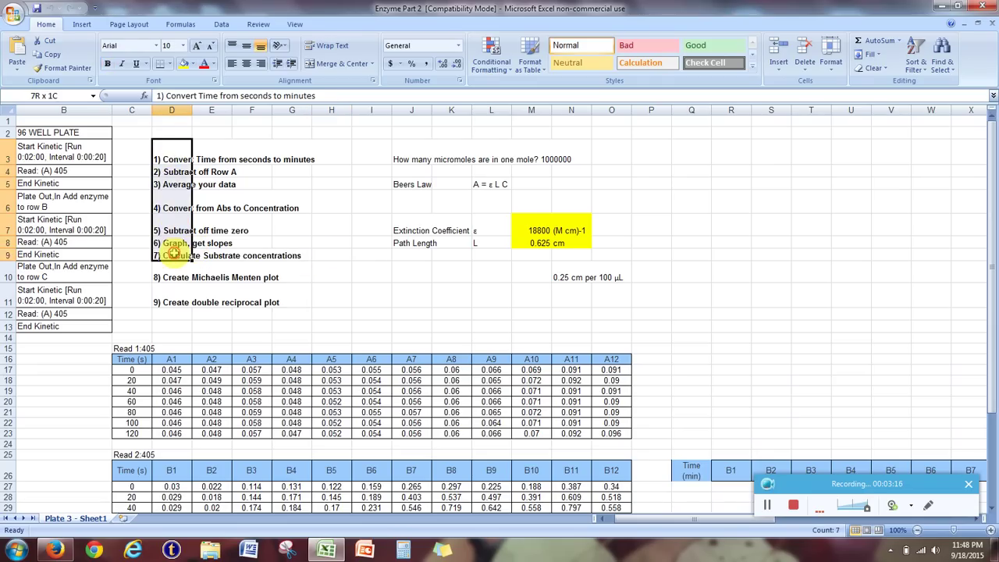
click(332, 227)
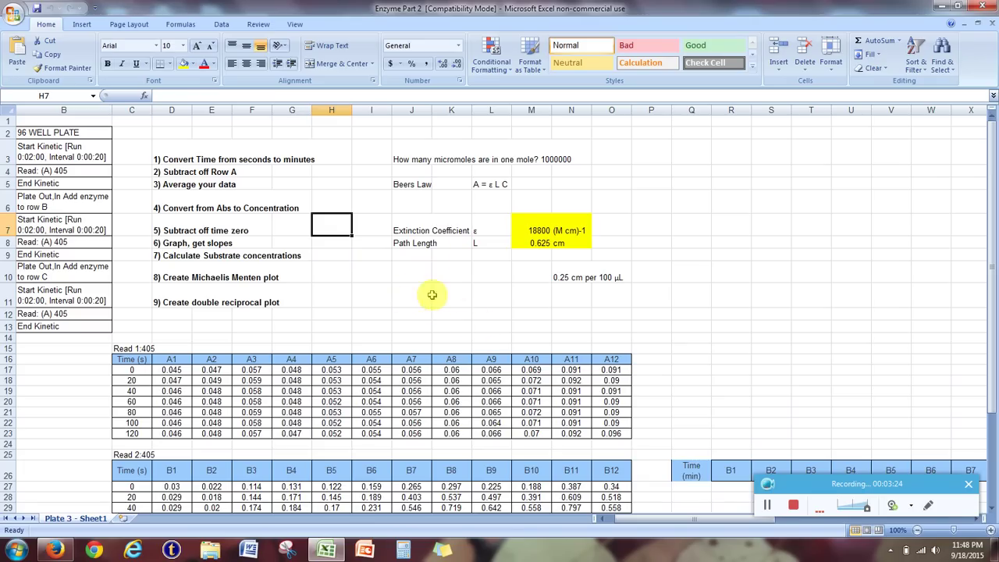
click(370, 278)
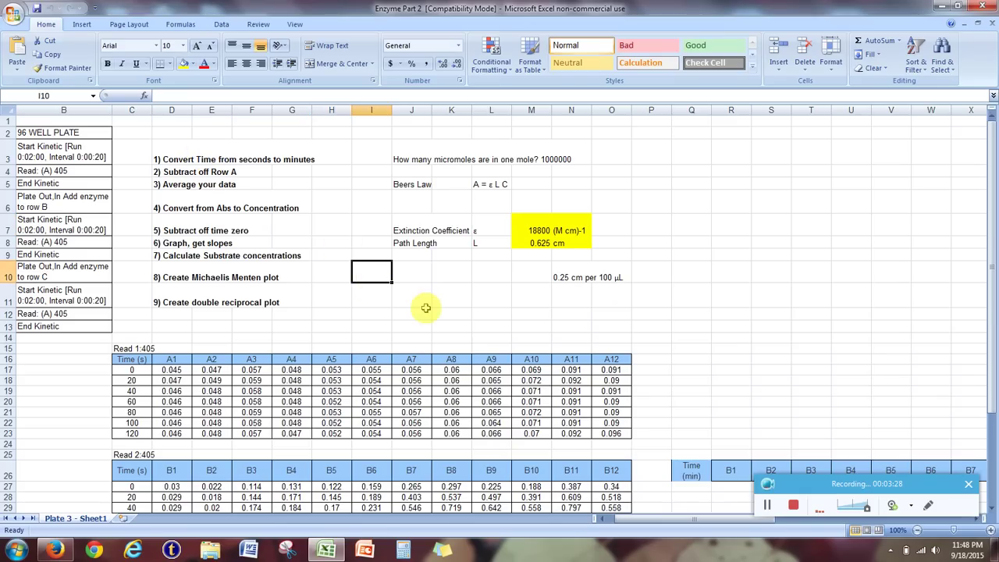
scroll(460, 302, down, 1)
scroll(398, 276, up, 1)
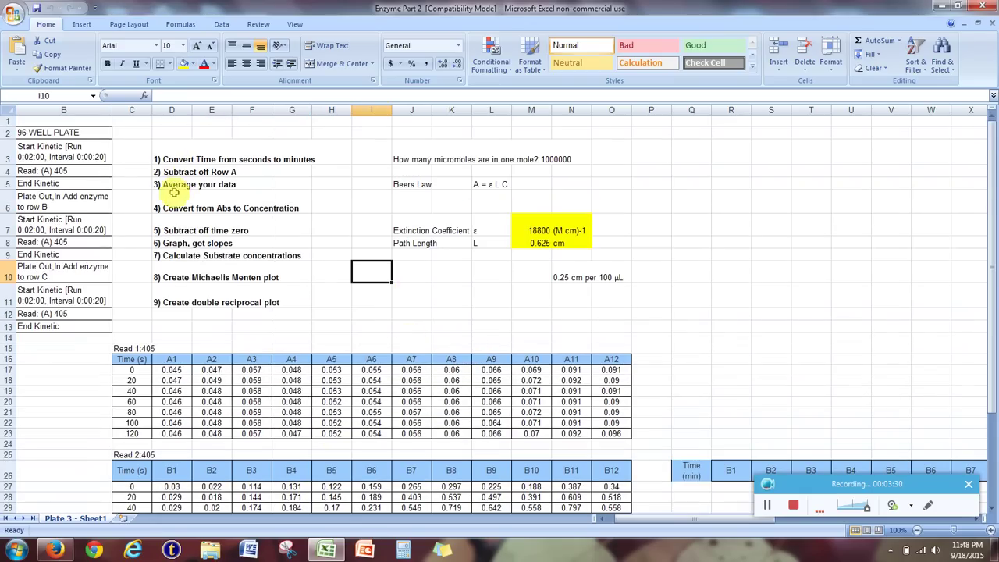
scroll(493, 312, down, 1)
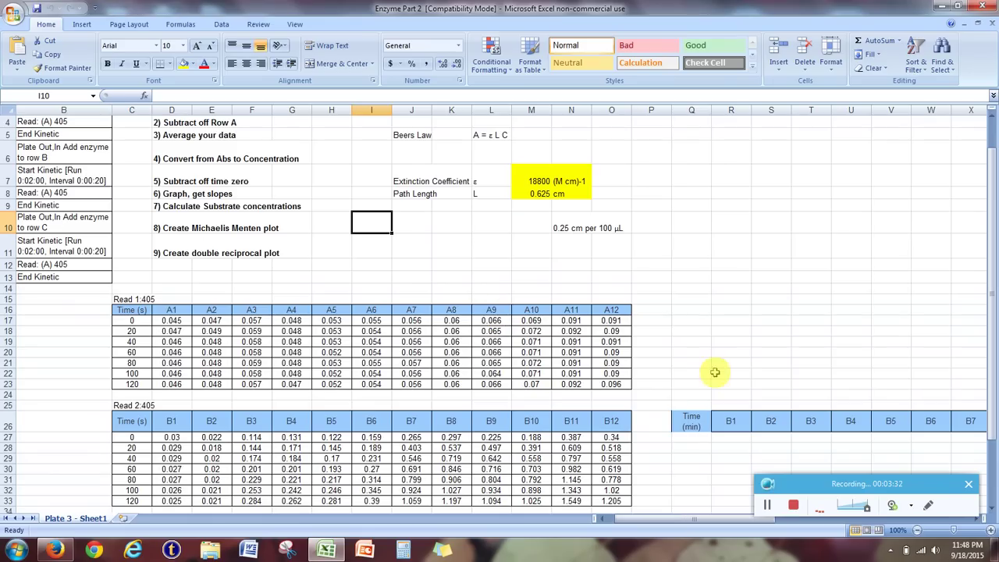
click(247, 274)
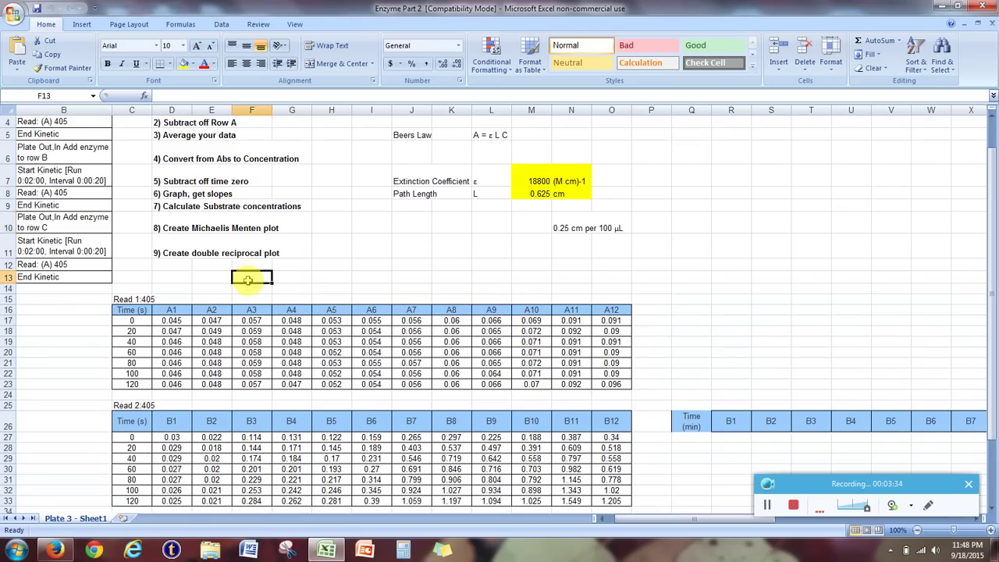
scroll(248, 277, up, 1)
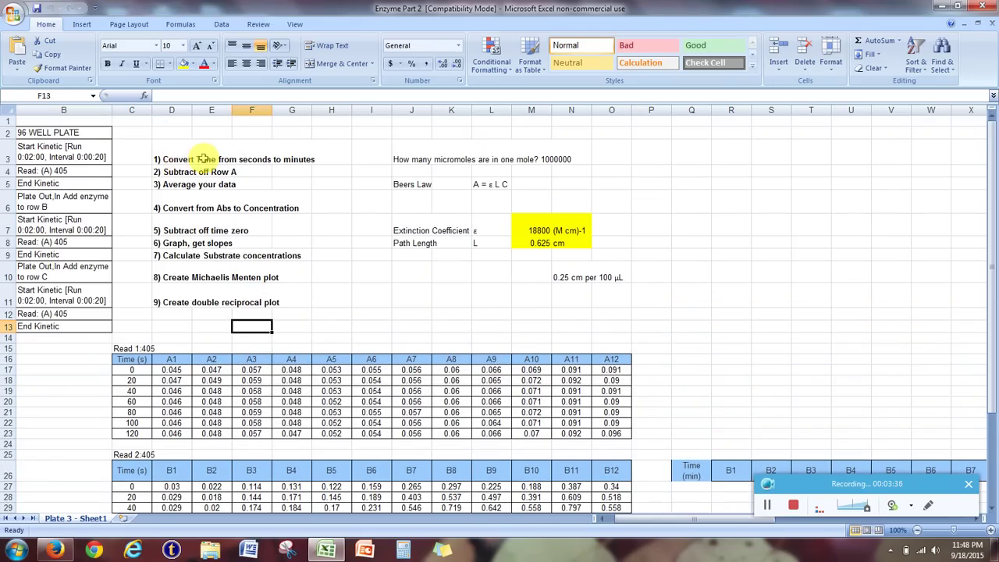
- Convert the first Read 2 time from seconds to minutes in cell Q27 with the formula =C27/60
scroll(313, 247, down, 2)
scroll(312, 247, down, 2)
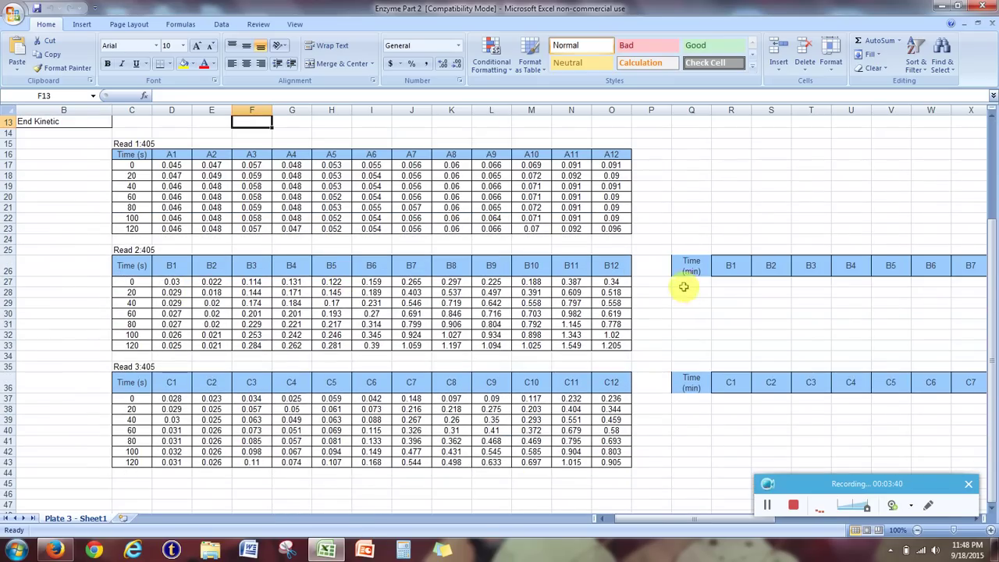
click(696, 270)
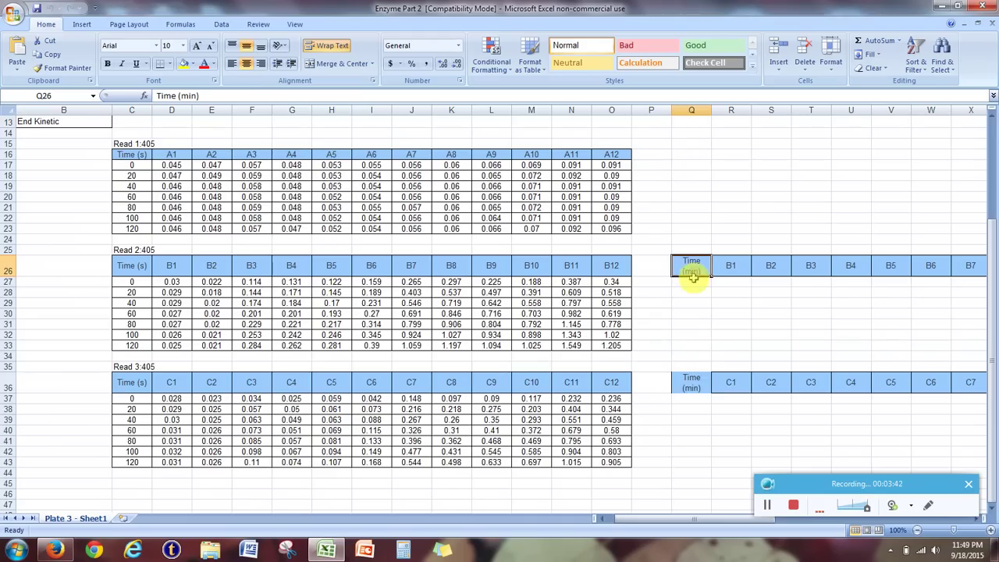
click(698, 379)
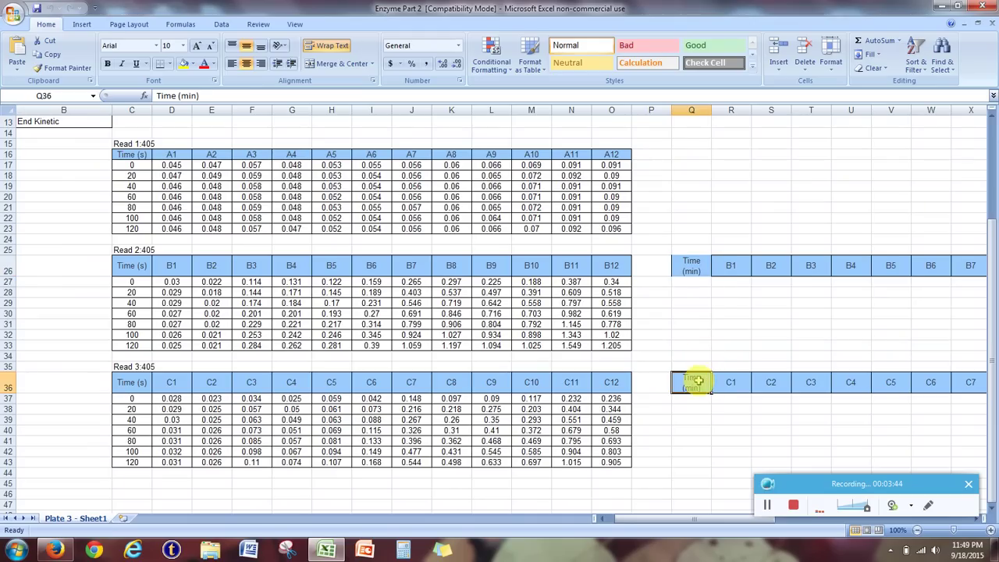
click(691, 282)
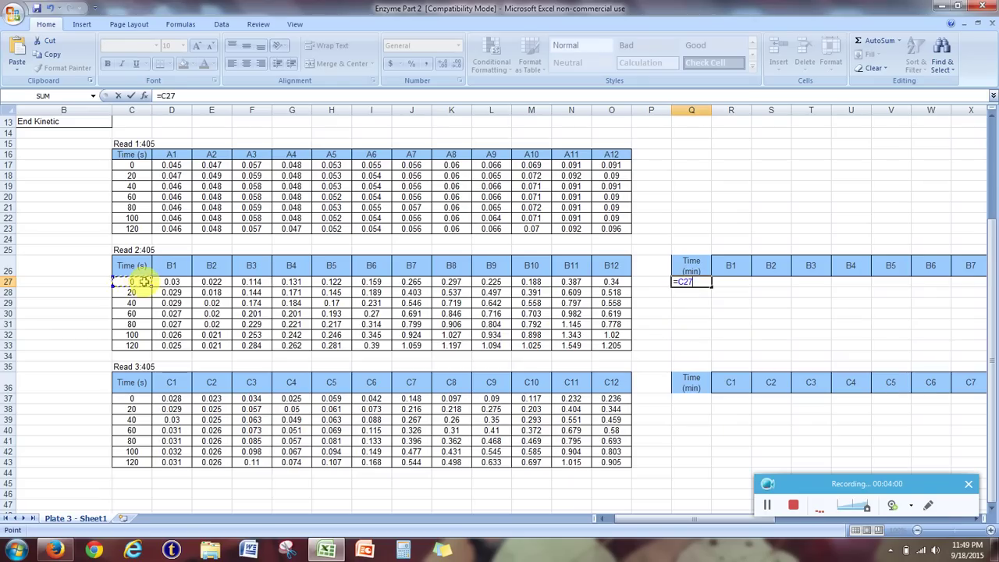
text(/60)
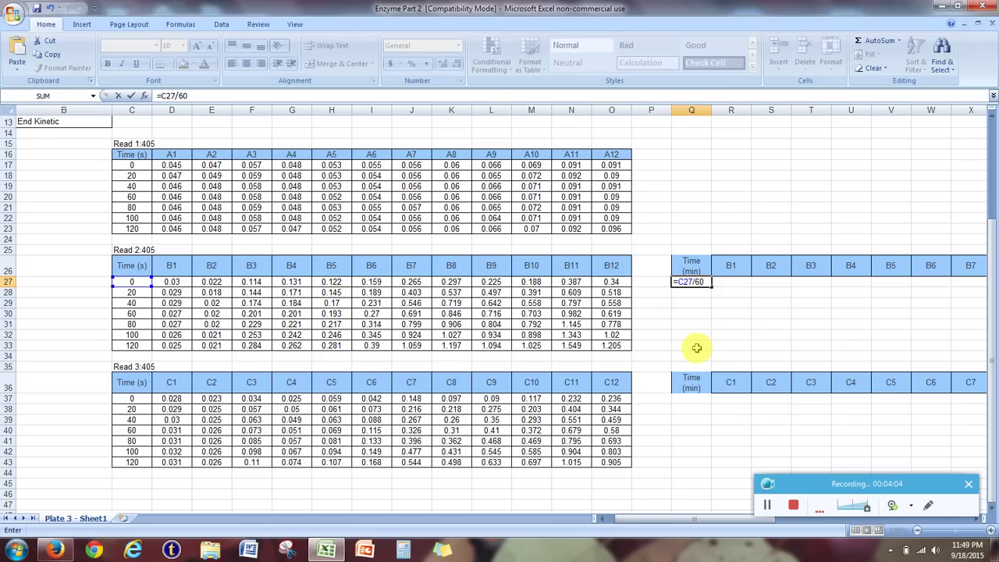
key(Return)
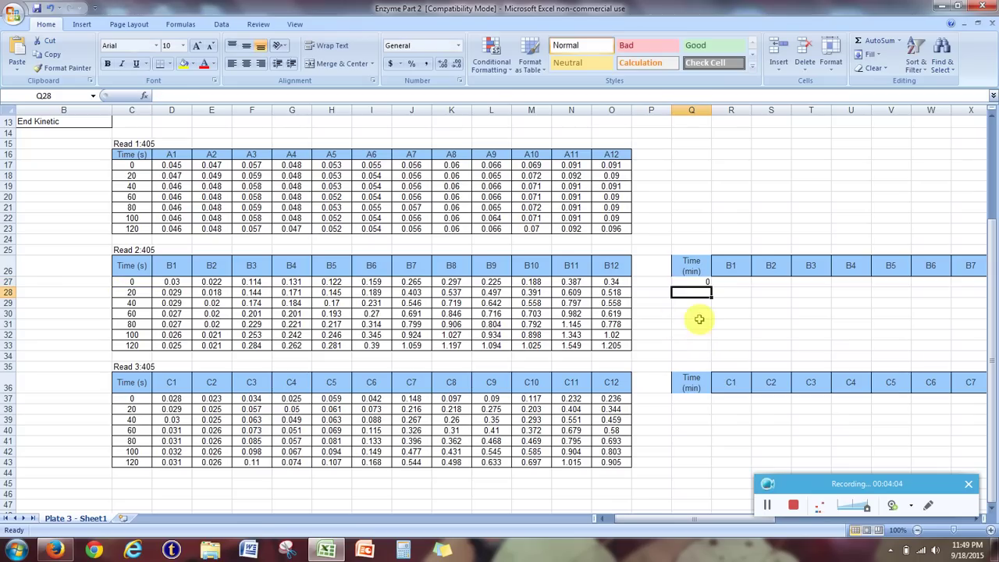
- Fill the minutes formula from Q27 down through Q33 and format the times to two decimal places
click(700, 282)
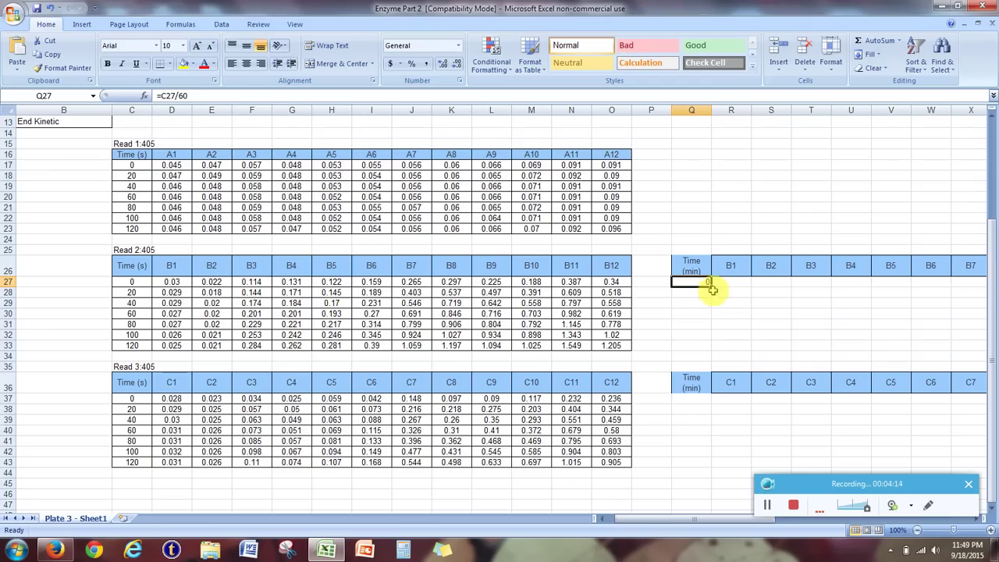
drag(710, 287, 712, 355)
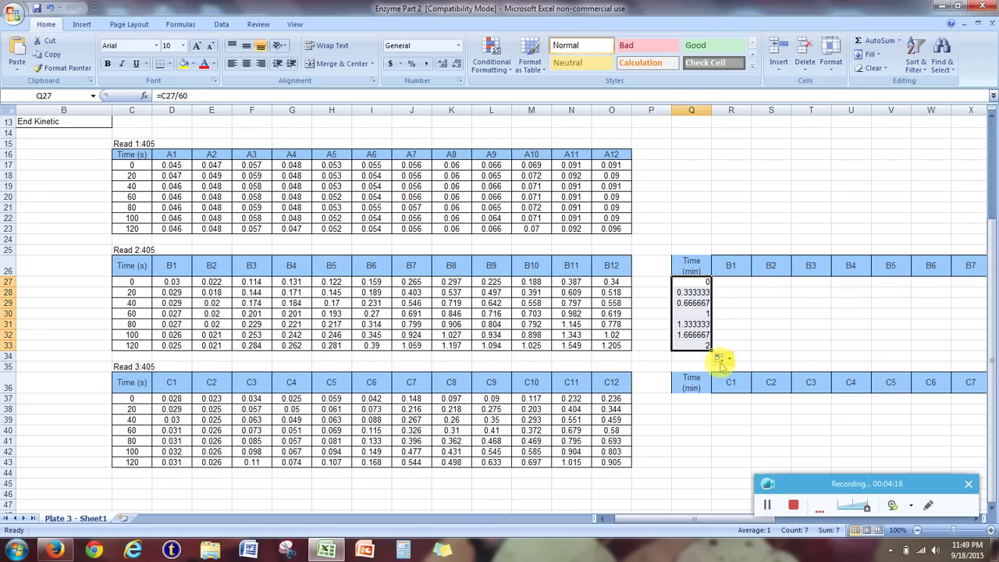
scroll(714, 359, down, 2)
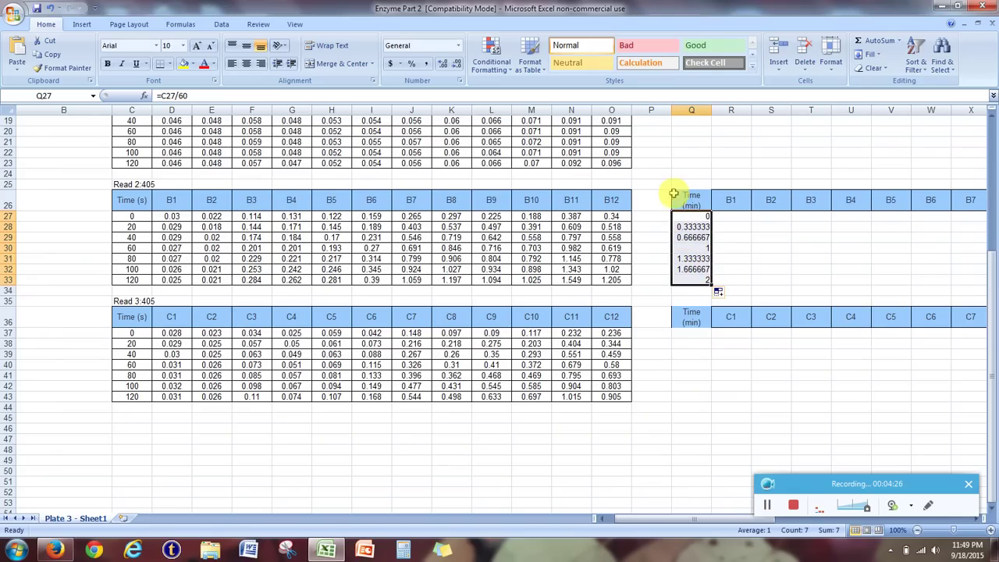
click(450, 71)
click(450, 72)
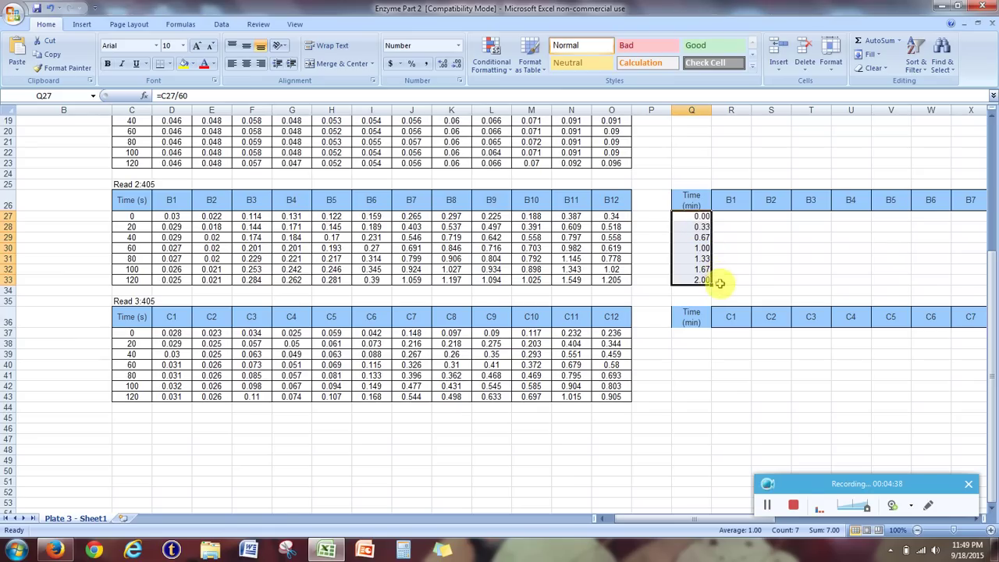
- Copy the converted Read 2 times in Q27:Q33 into the Read 3 Time (min) column, starting at Q37
right_click(693, 240)
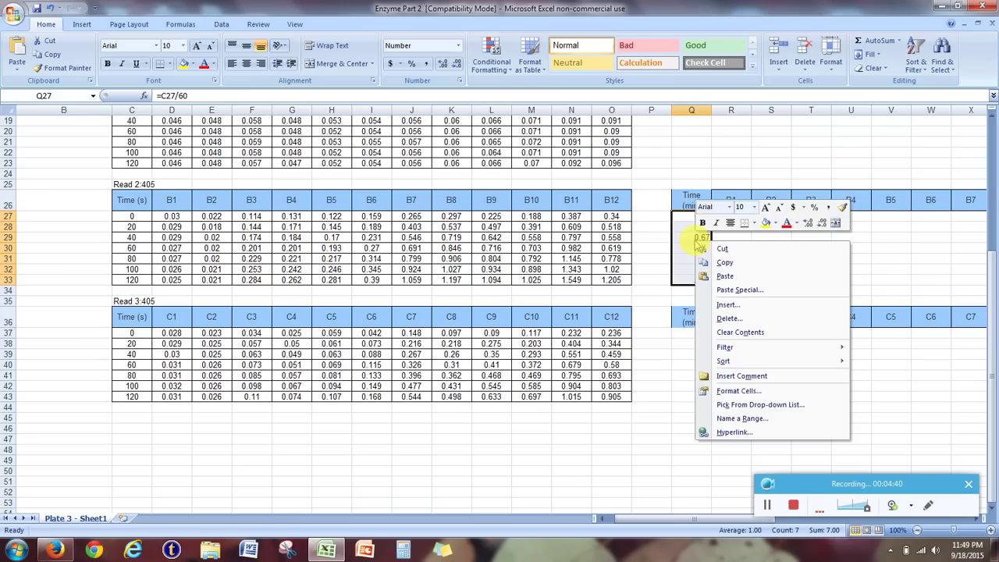
click(686, 271)
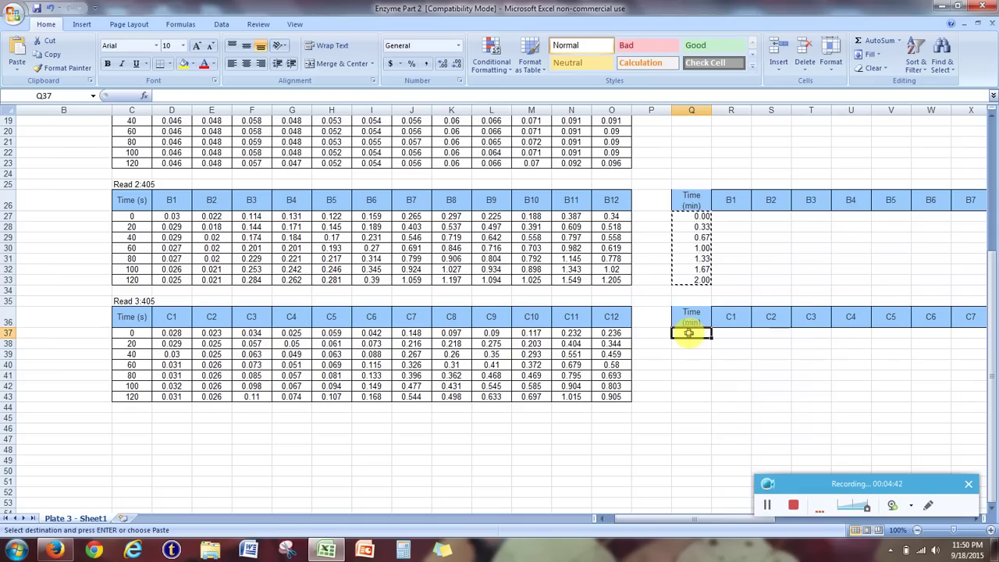
right_click(689, 333)
click(719, 368)
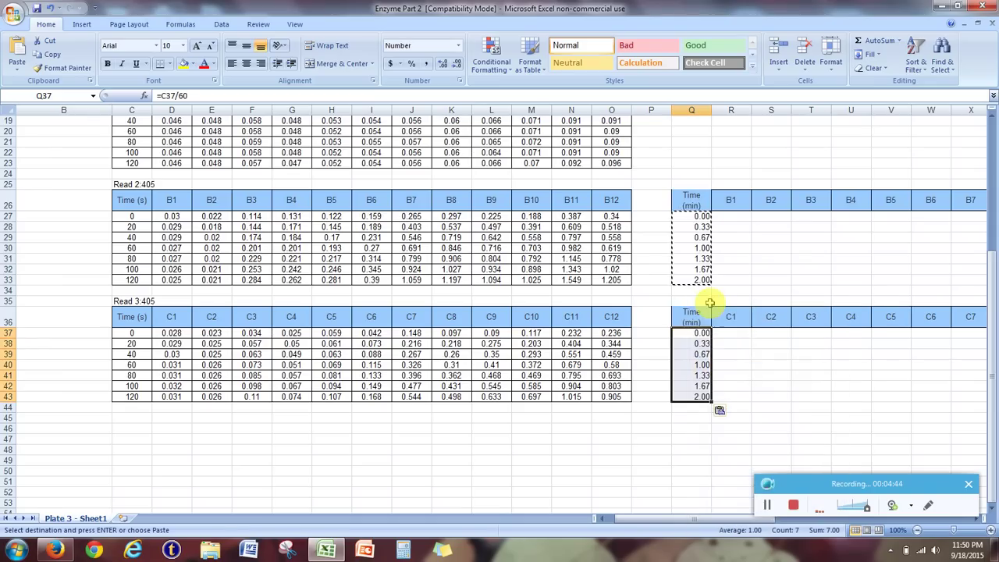
click(727, 257)
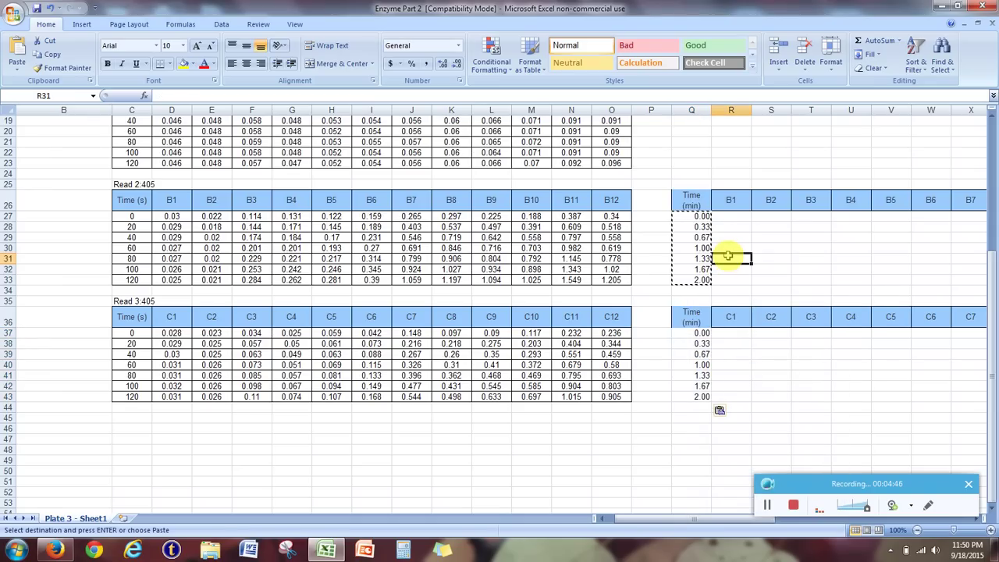
key(Escape)
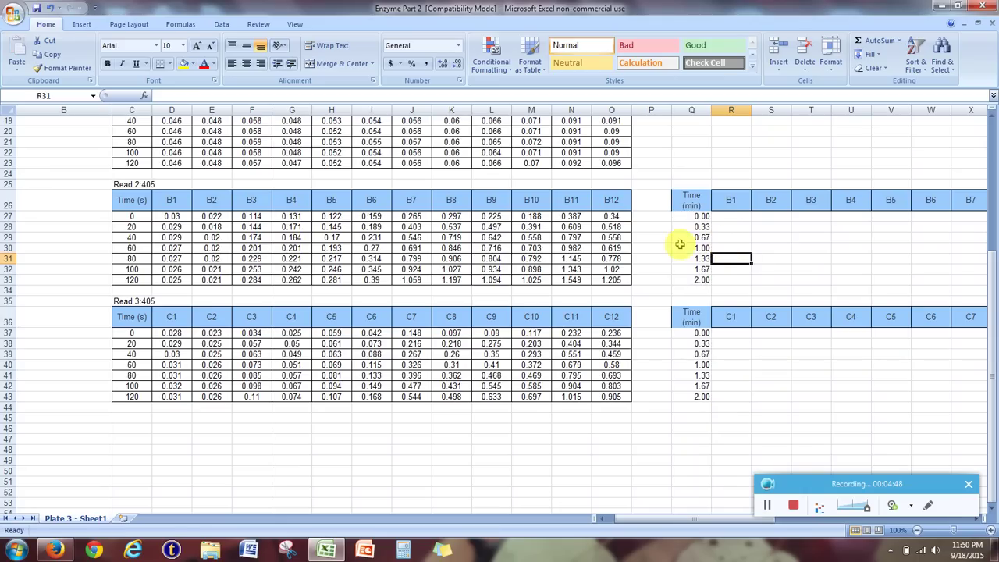
- Review the blank B1–B12 and C1–C12 result tables and the numbered analysis task list for subtracting Row A
click(731, 386)
scroll(742, 360, up, 2)
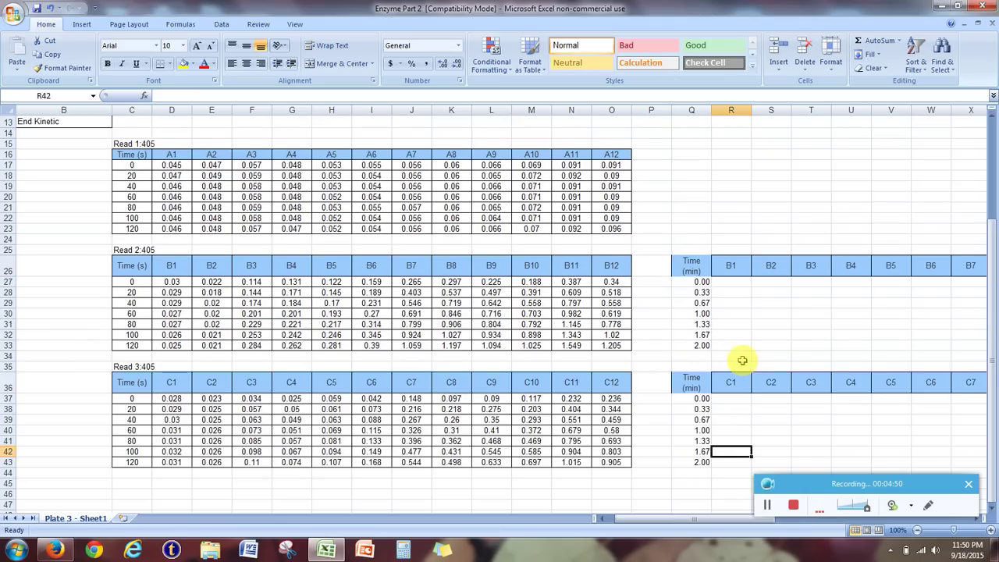
scroll(742, 361, down, 1)
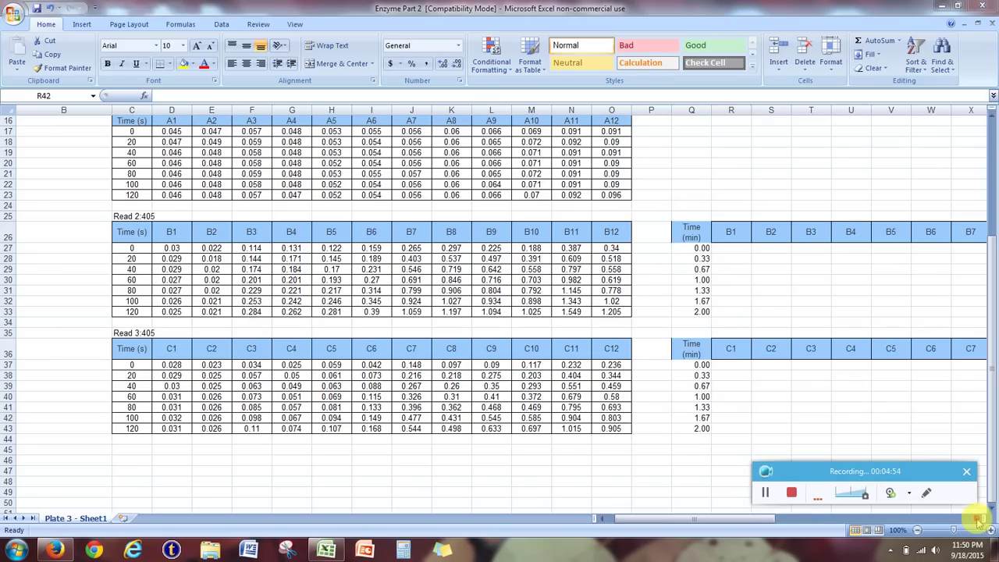
click(978, 518)
click(977, 518)
click(977, 518)
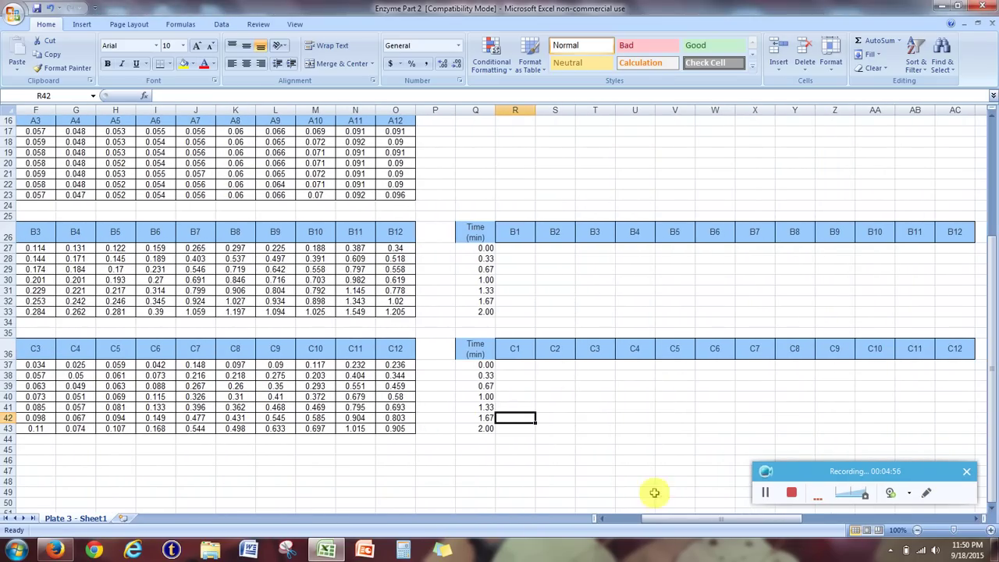
drag(723, 518, 677, 518)
scroll(500, 393, up, 5)
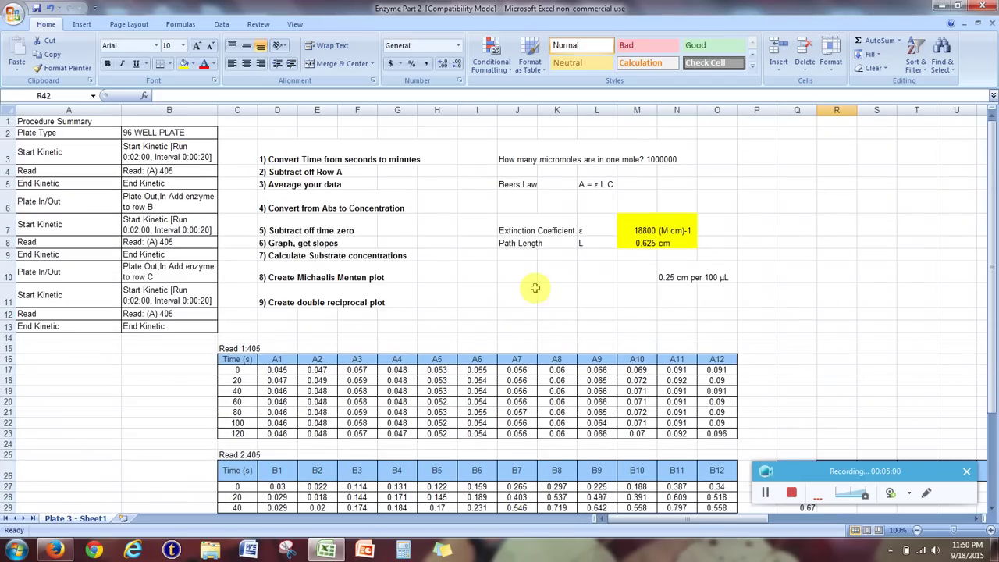
scroll(488, 277, down, 2)
scroll(492, 275, up, 2)
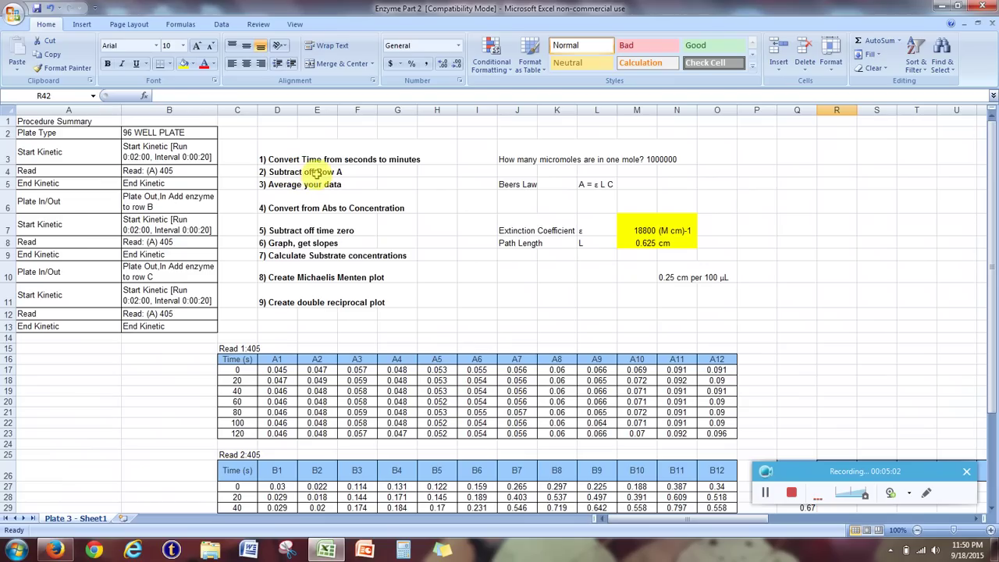
scroll(367, 284, down, 3)
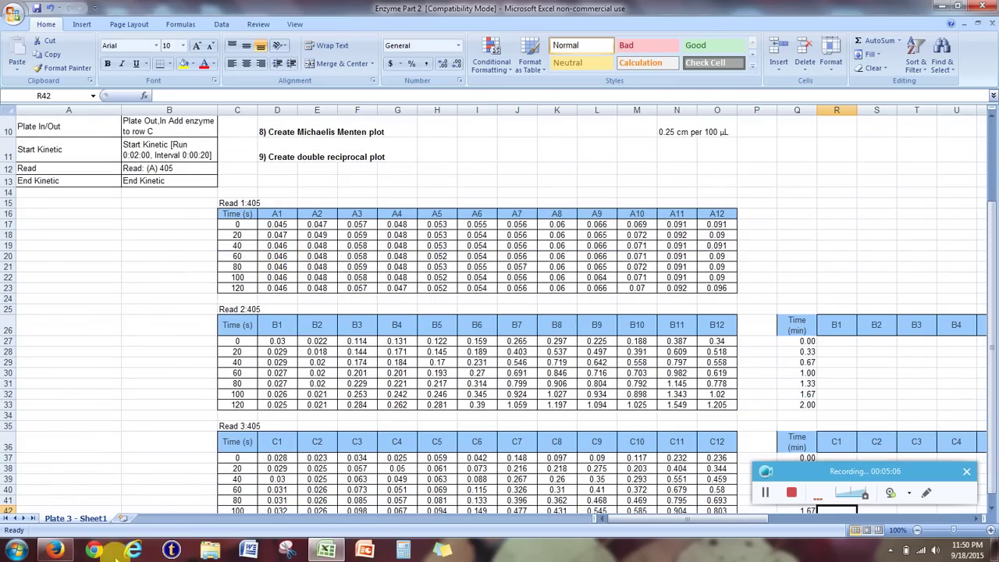
- Switch to 4-enzyme.pdf in Firefox, examine the well composition tables for Rows A, B and C, and return to Excel
click(52, 550)
scroll(632, 313, up, 5)
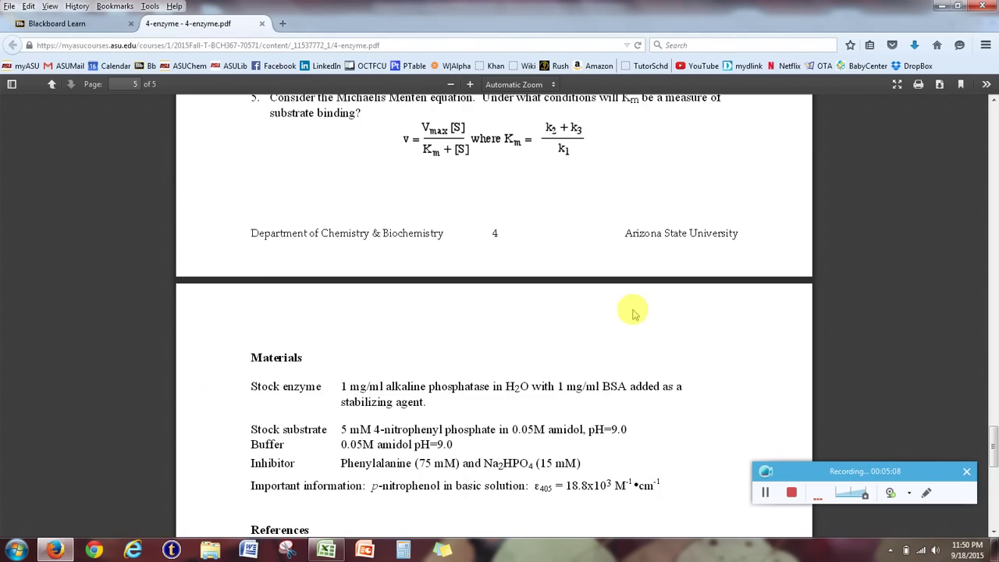
scroll(628, 312, up, 10)
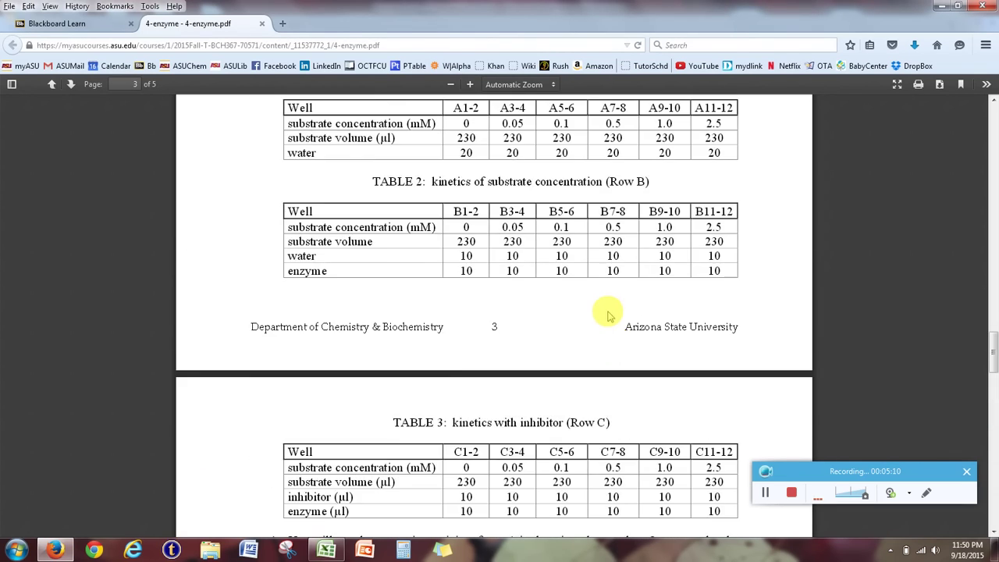
scroll(468, 290, up, 1)
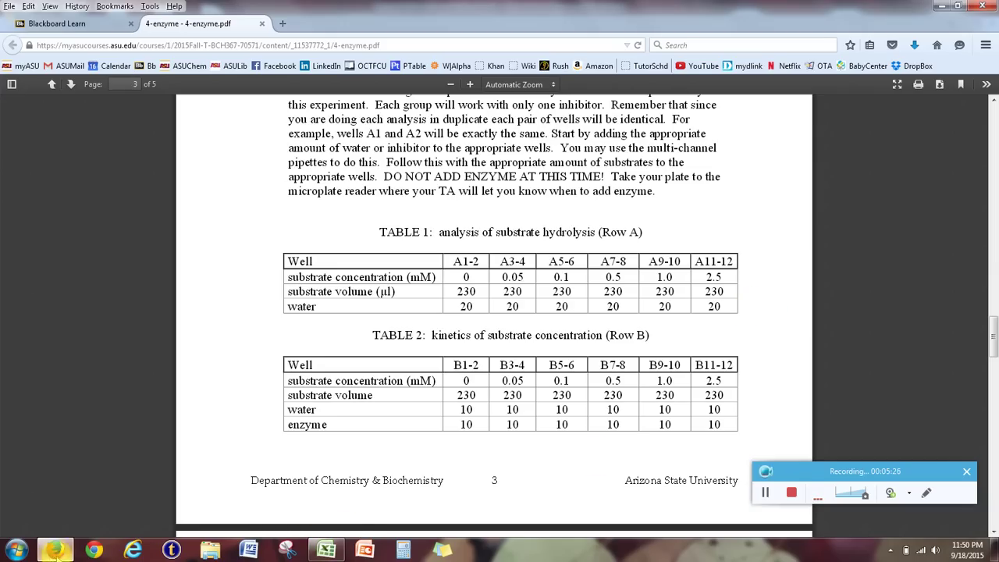
click(326, 550)
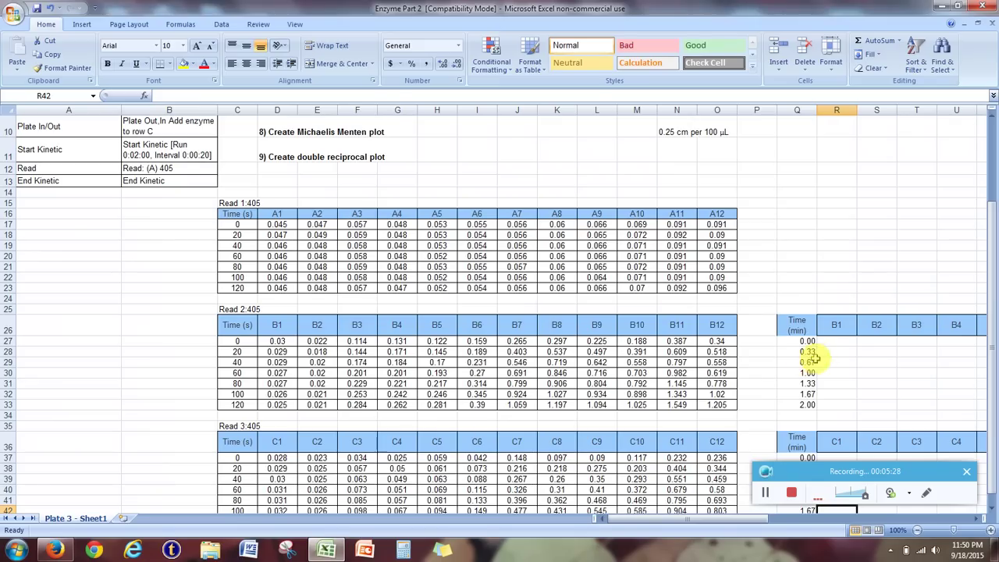
- Subtract the A1 reading from the B1 reading at time zero in cell R27 with the formula =D27-D17
click(835, 341)
click(975, 519)
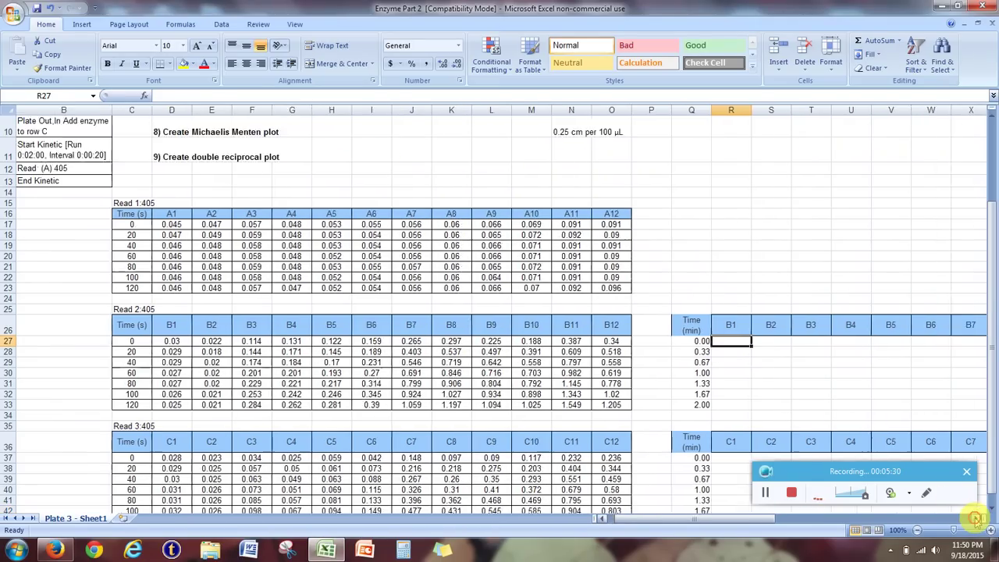
click(975, 519)
click(975, 519)
scroll(634, 344, down, 1)
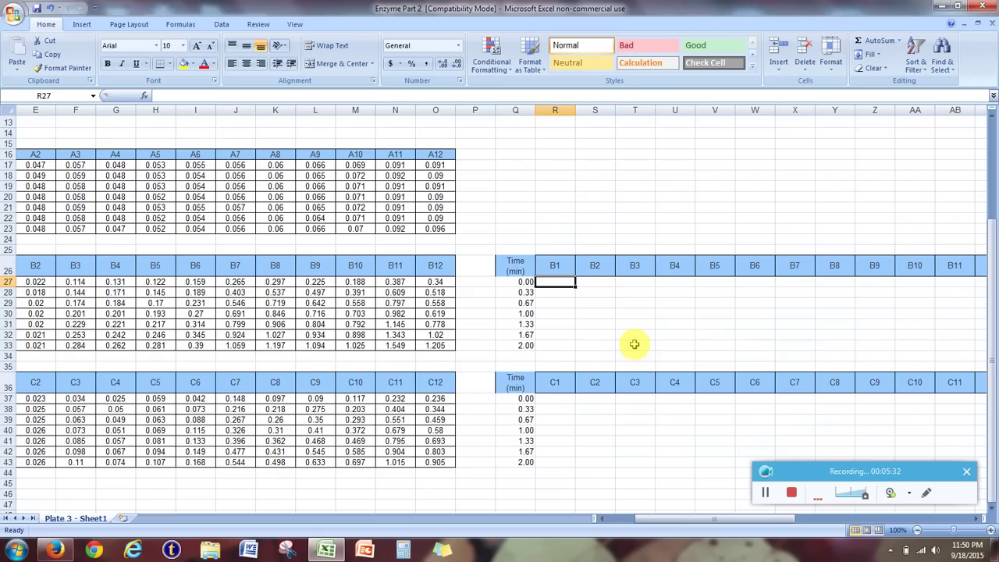
scroll(635, 344, down, 1)
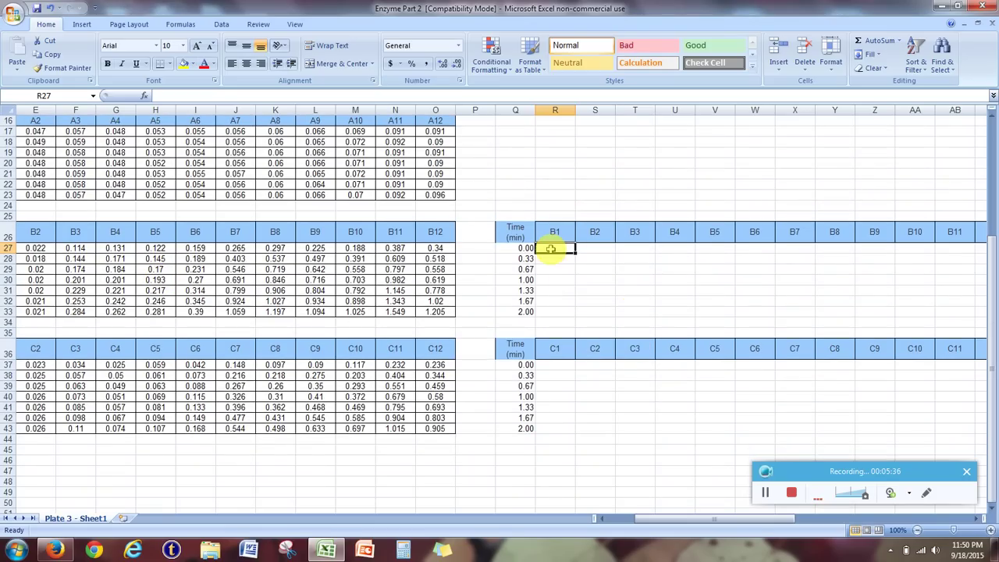
scroll(442, 254, up, 1)
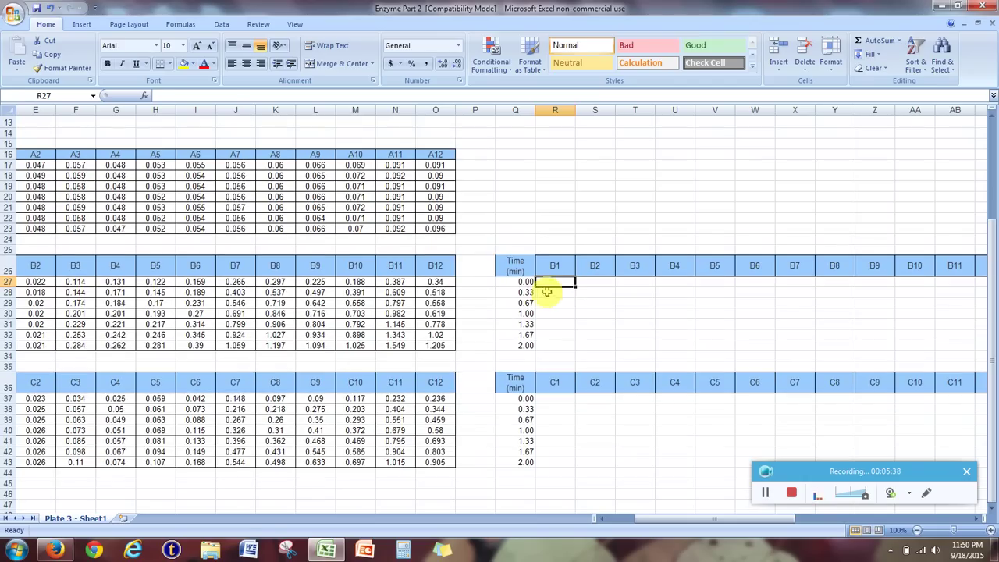
text(=)
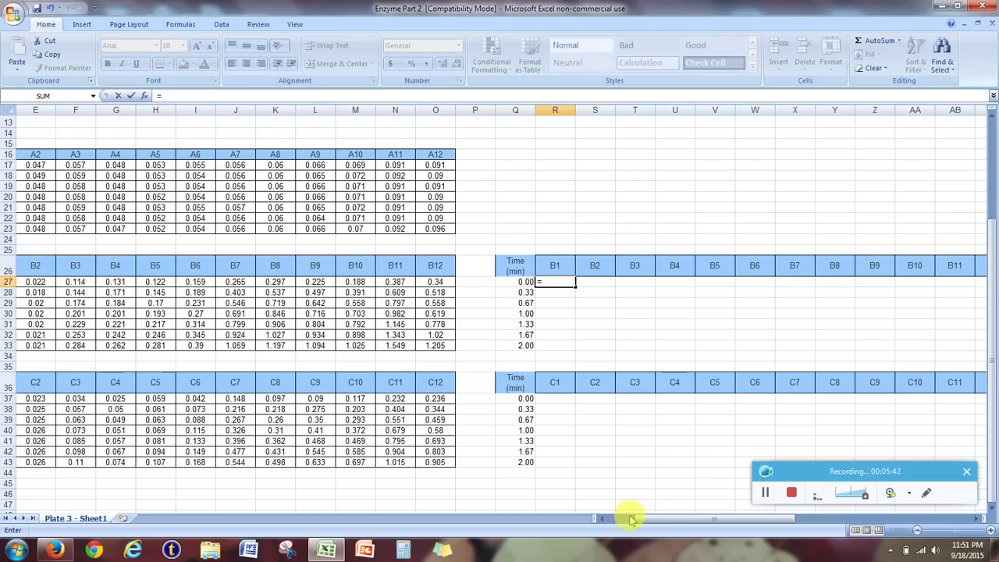
click(599, 518)
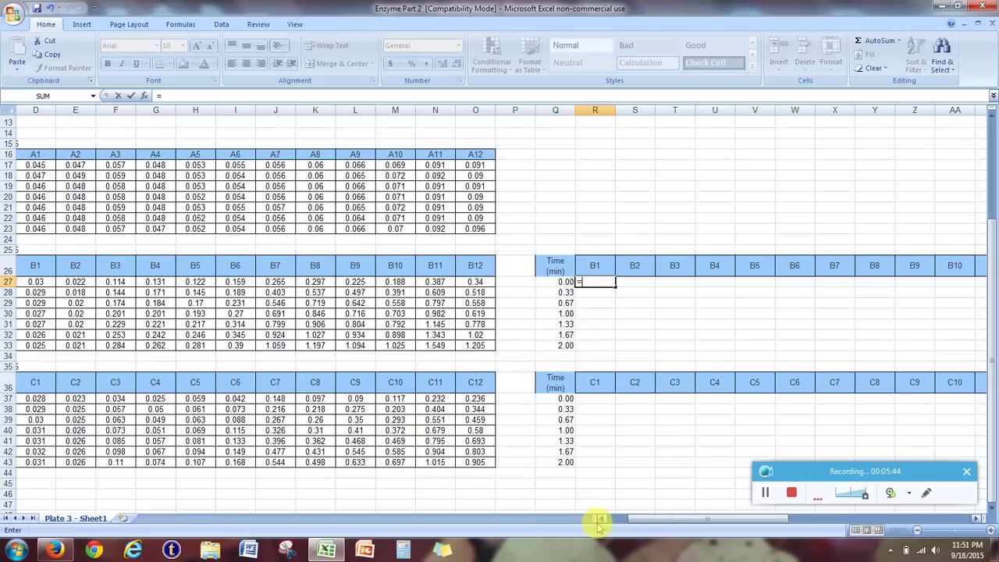
click(599, 518)
click(599, 518)
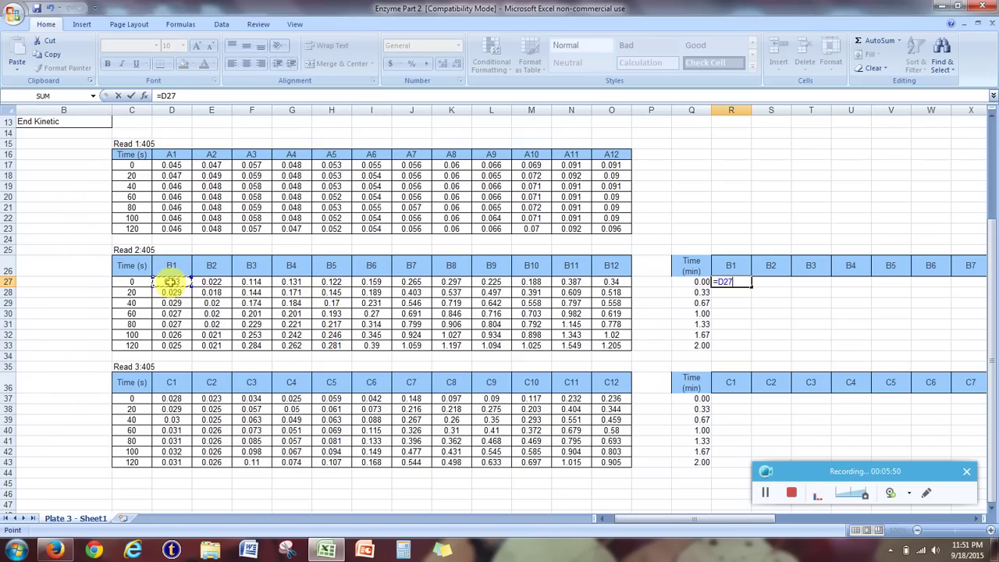
text(-)
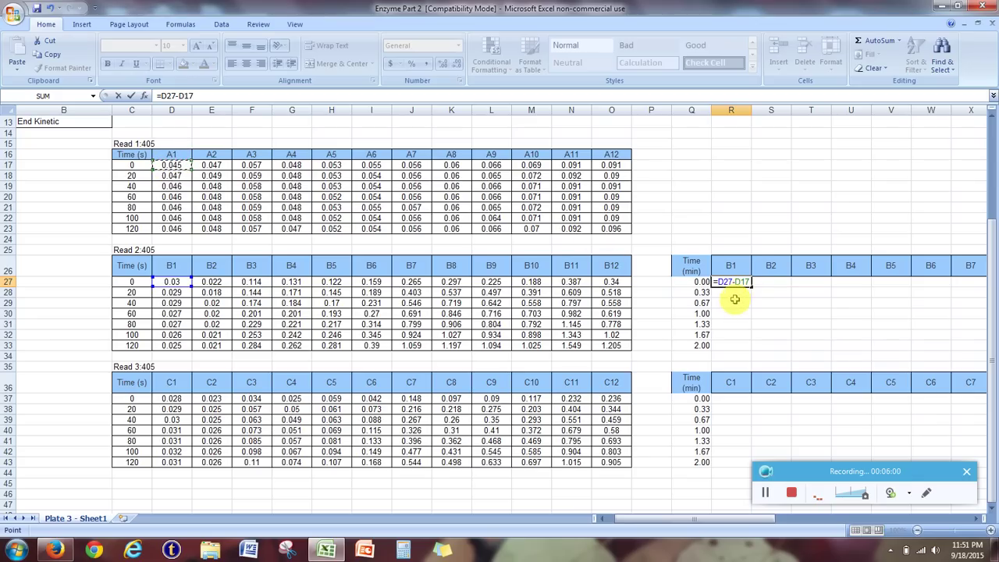
key(Return)
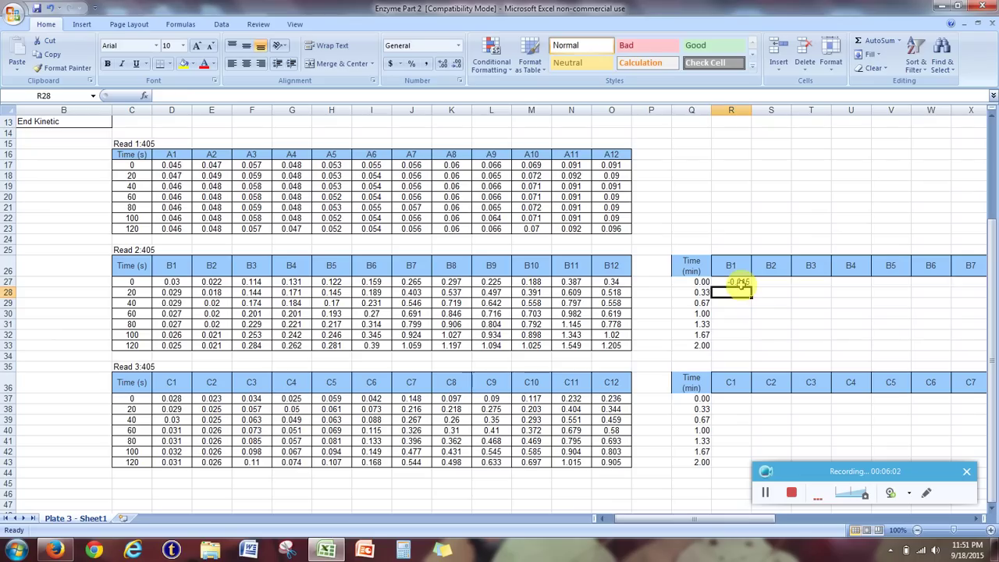
- Fill the Row A subtraction formula from R27 down to row 33 and across to column AC for wells B1–B12
click(740, 286)
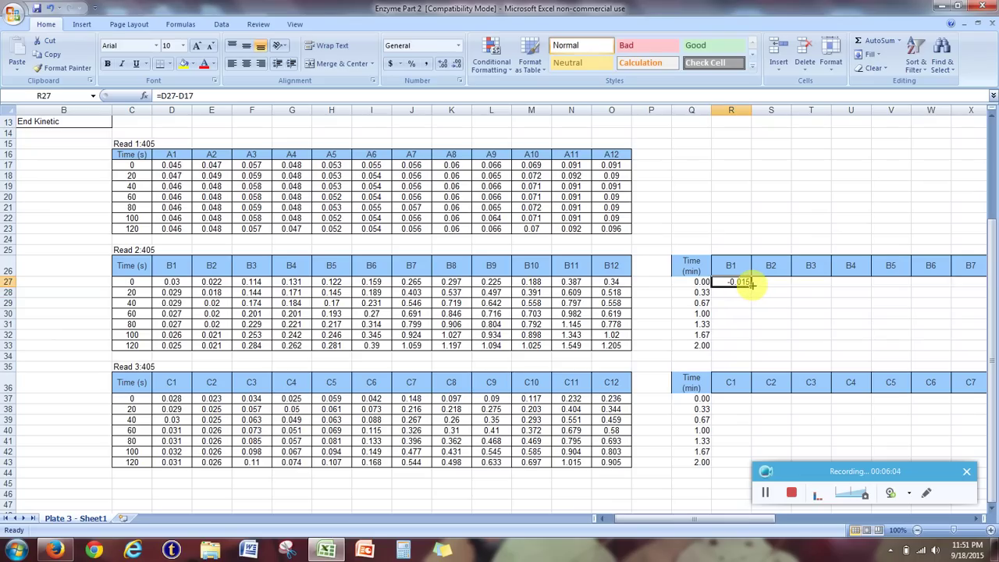
drag(751, 285, 754, 351)
click(975, 518)
click(975, 518)
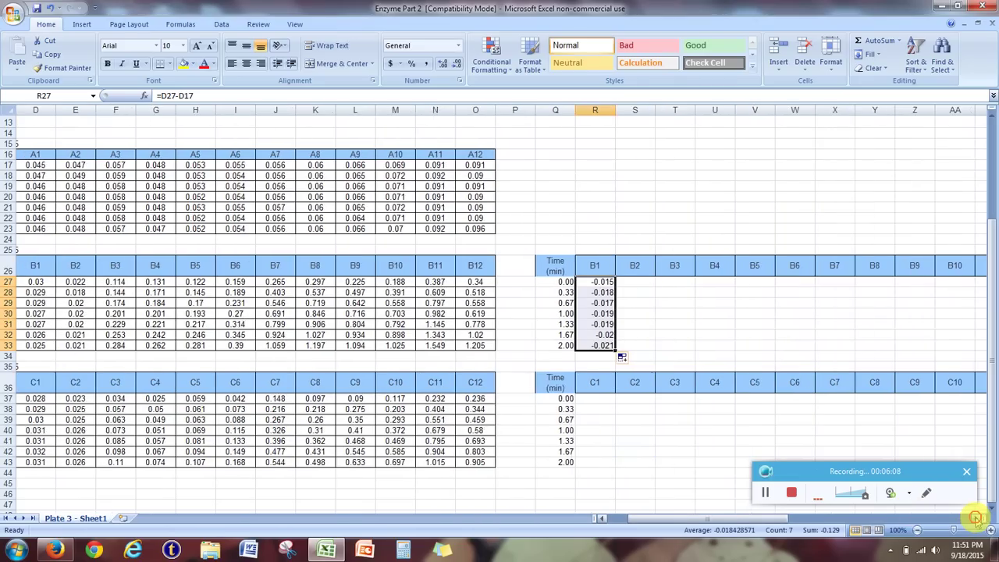
click(975, 518)
click(975, 518)
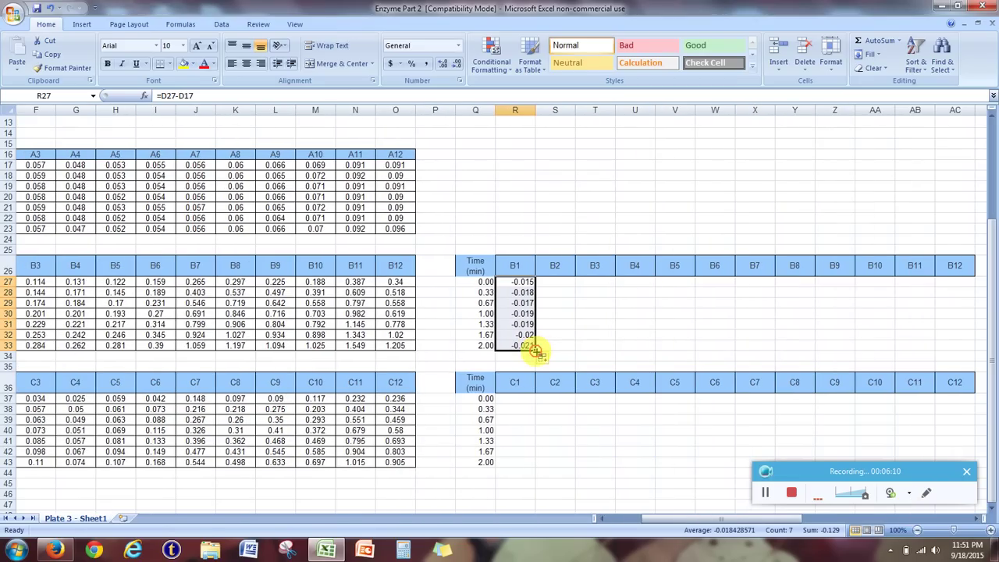
drag(538, 353, 958, 359)
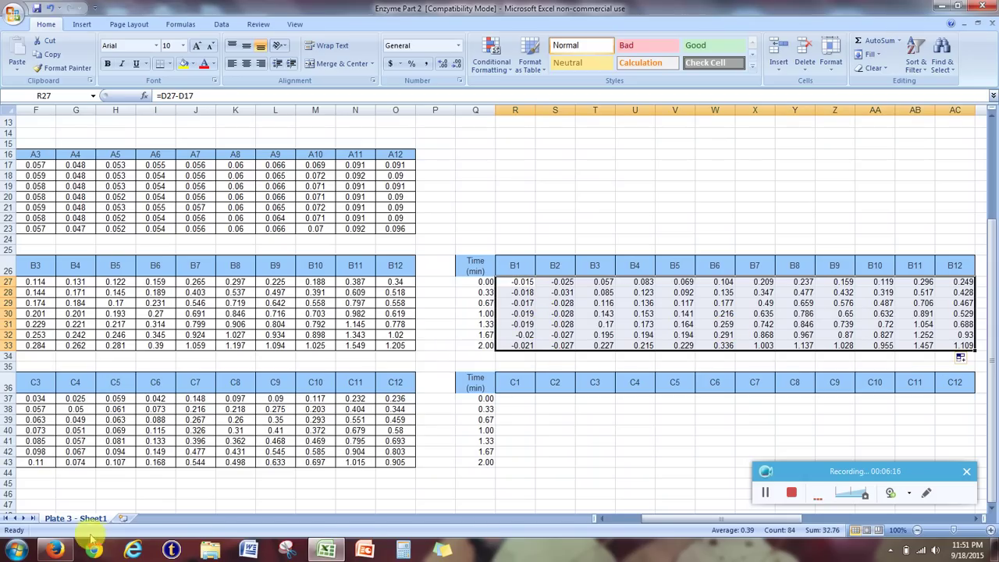
- Switch to 4-enzyme.pdf in Firefox and check which wells are duplicates in the Row A and Row B tables
click(55, 550)
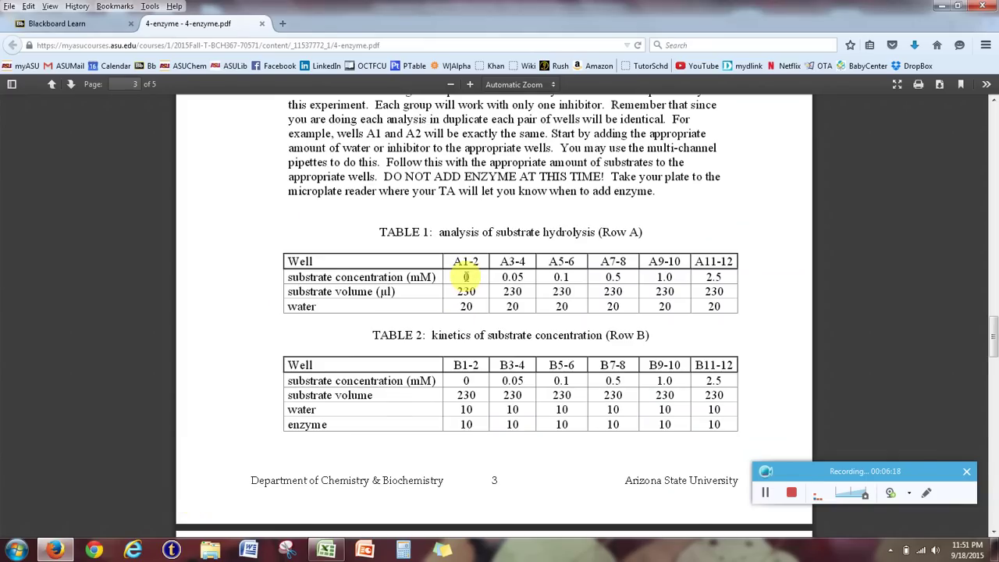
scroll(467, 281, up, 1)
scroll(466, 281, down, 2)
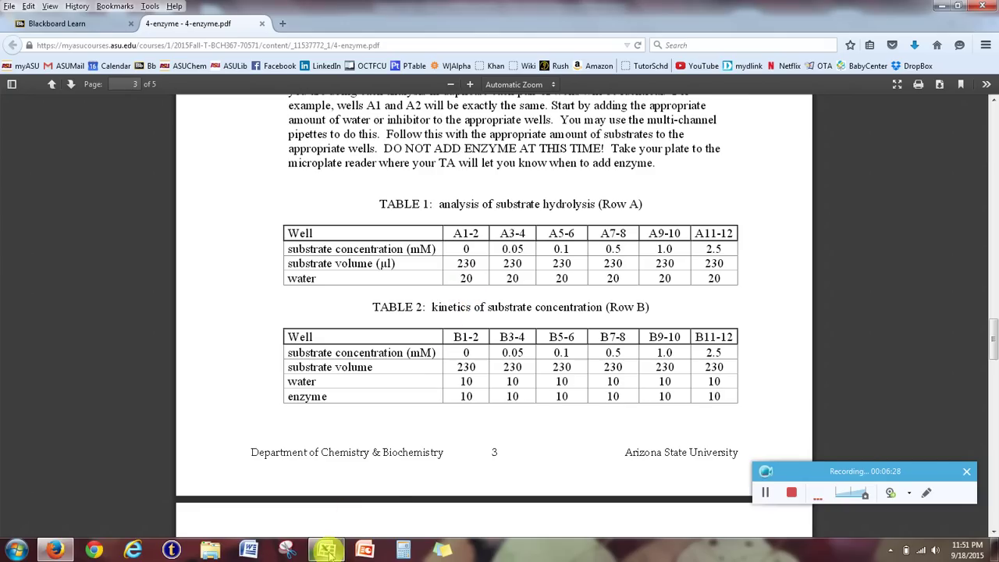
mouse_move(328, 549)
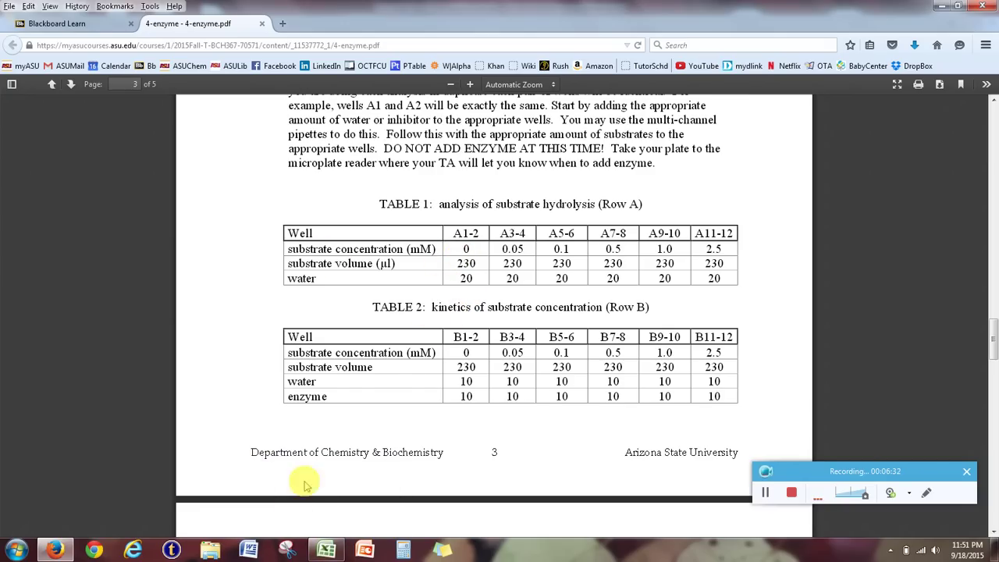
- Return to Excel and look over the Row A subtraction results for wells B1–B12
click(56, 548)
click(517, 303)
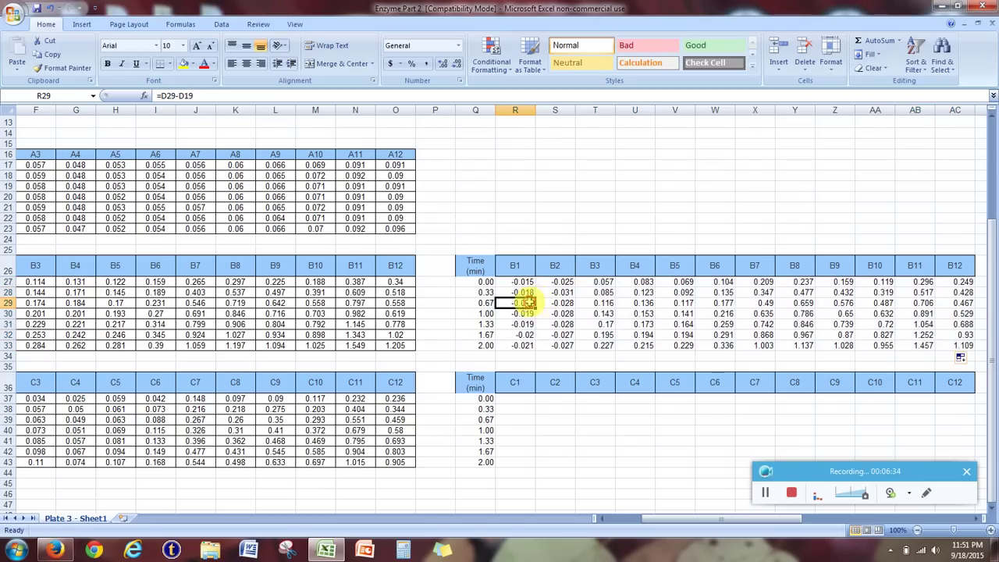
scroll(519, 334, down, 1)
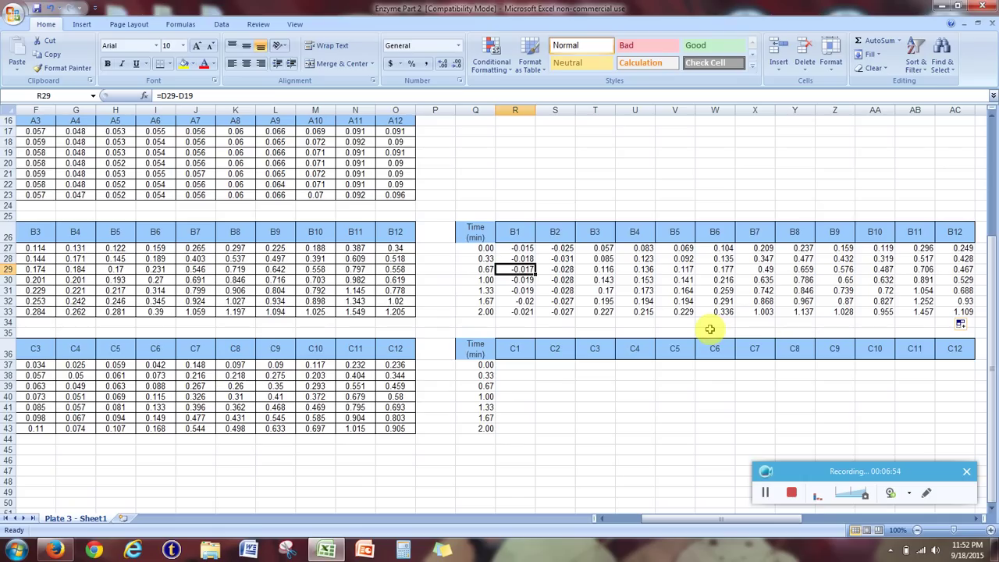
click(690, 162)
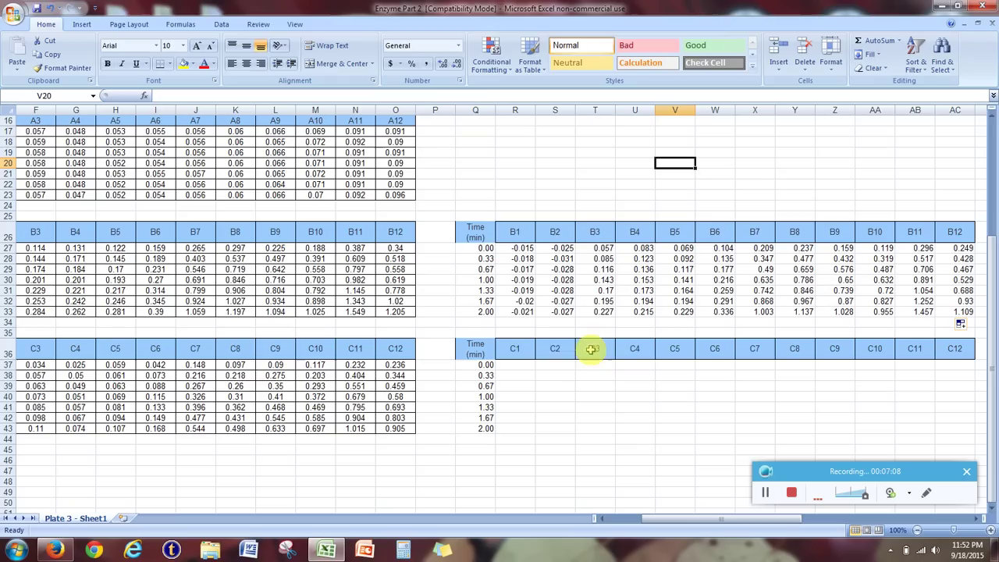
- Copy the subtraction formula from R27 into R37 for well C1 at time zero
click(517, 366)
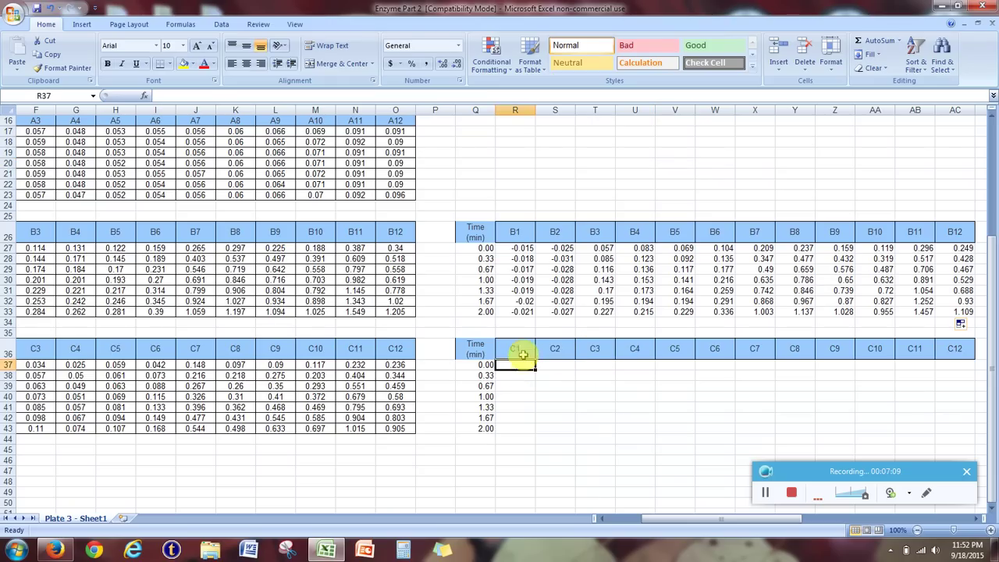
click(519, 249)
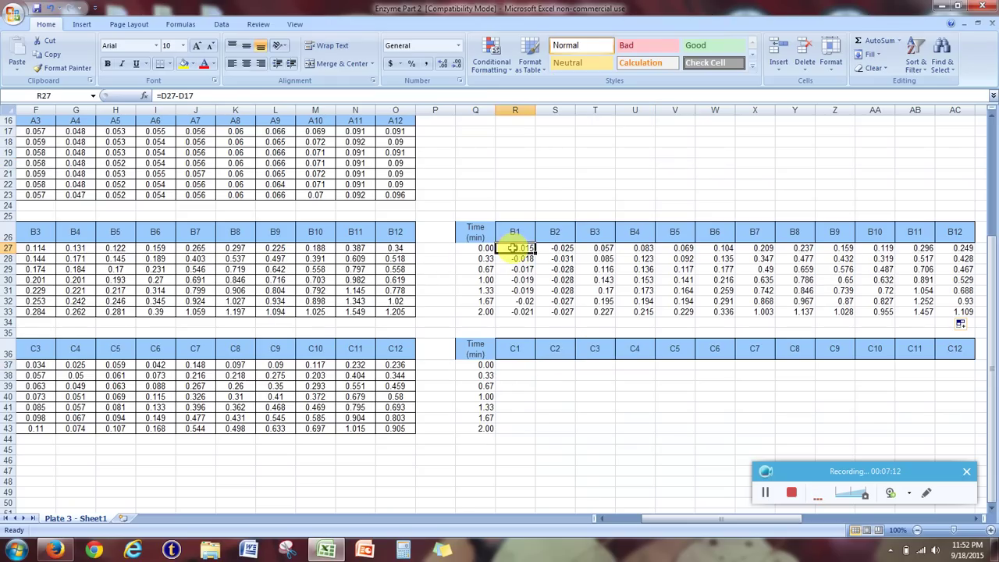
right_click(512, 249)
click(547, 271)
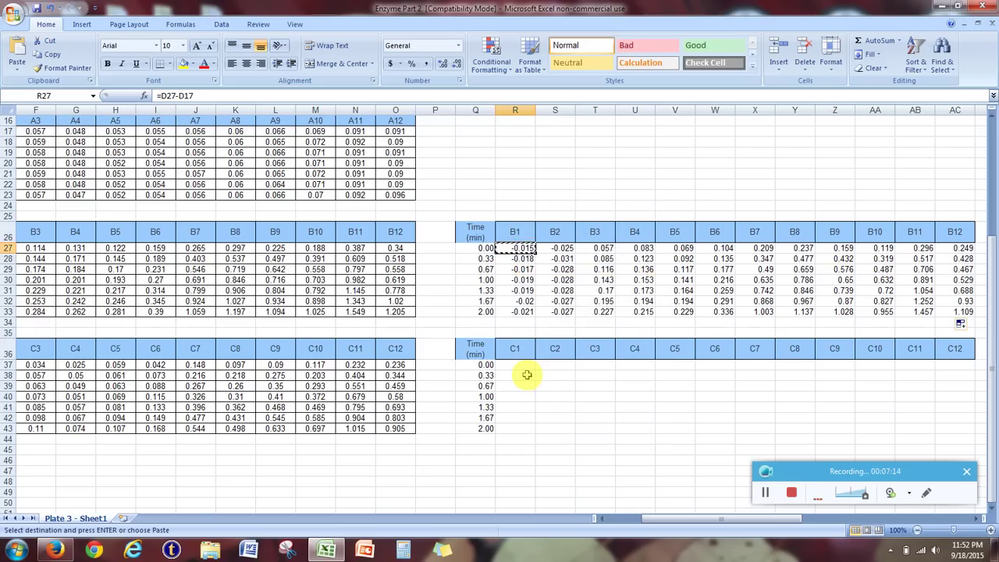
click(517, 365)
right_click(518, 366)
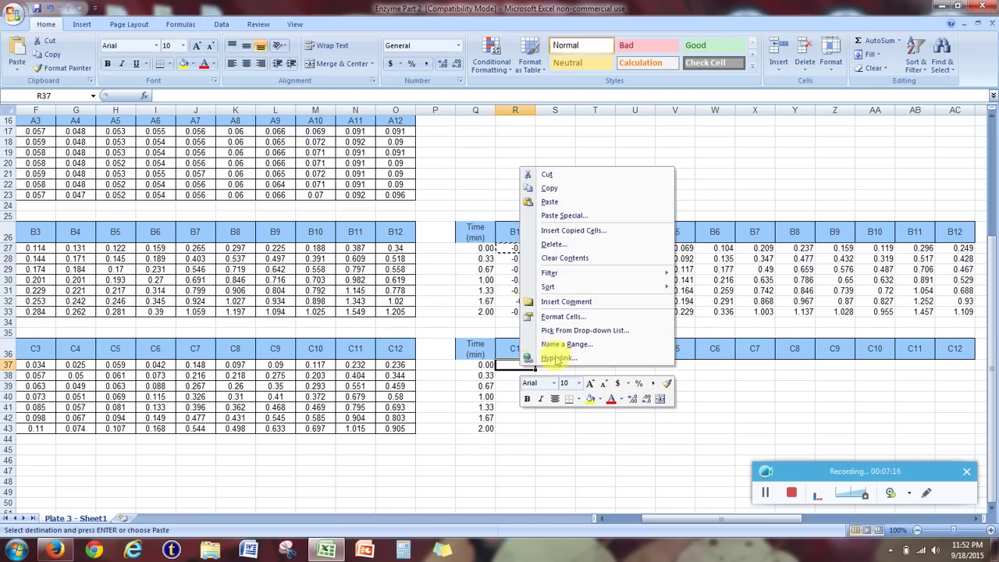
click(551, 202)
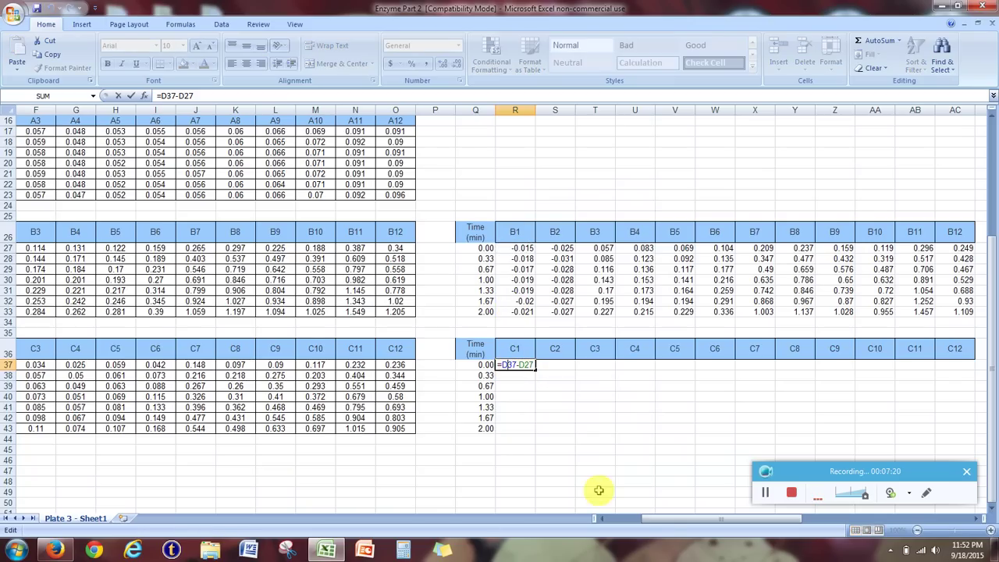
- Correct the formula in R37 to =D37-D17 so it subtracts the A1 reading from the C1 reading
drag(664, 519, 624, 523)
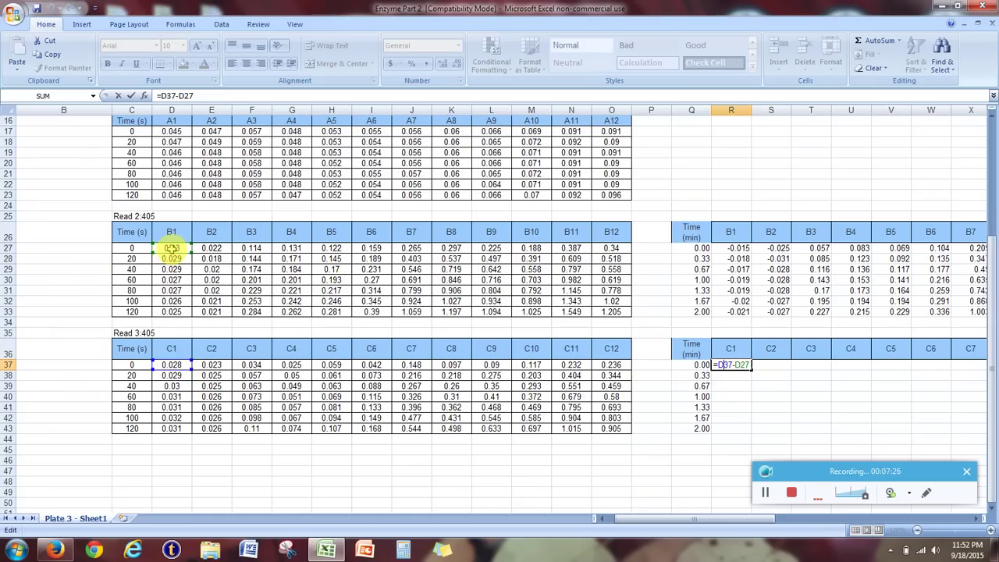
scroll(200, 262, up, 1)
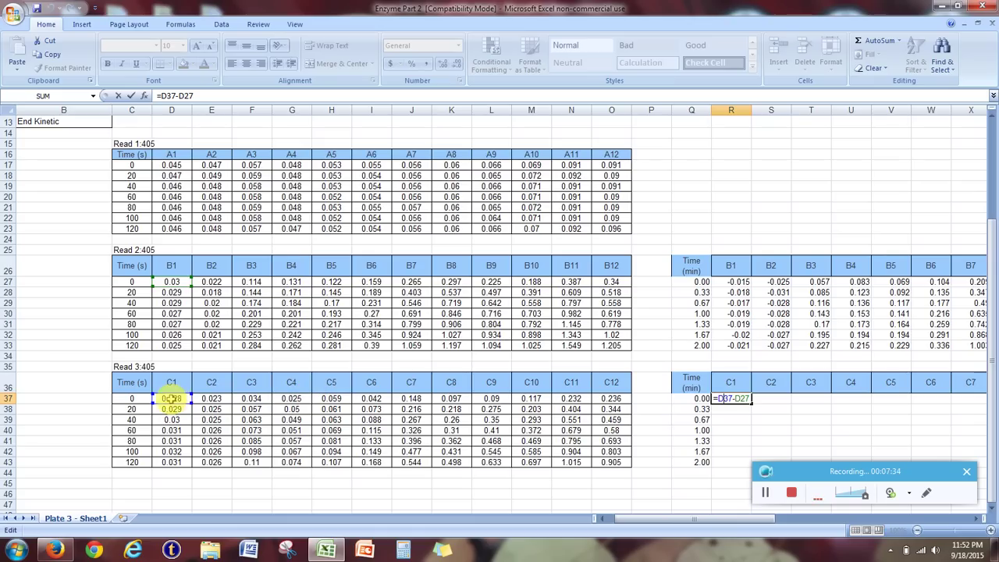
click(178, 292)
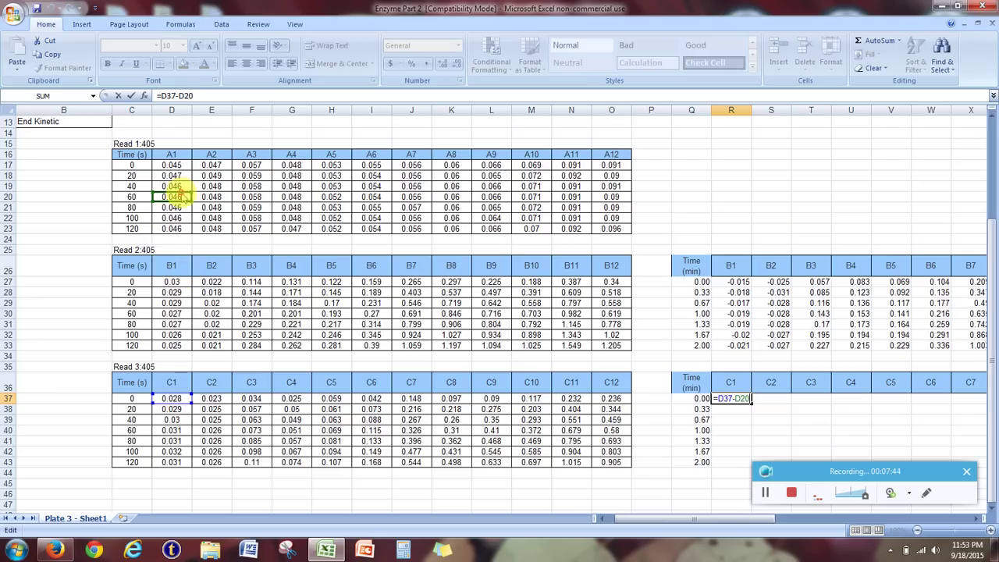
click(175, 175)
click(175, 165)
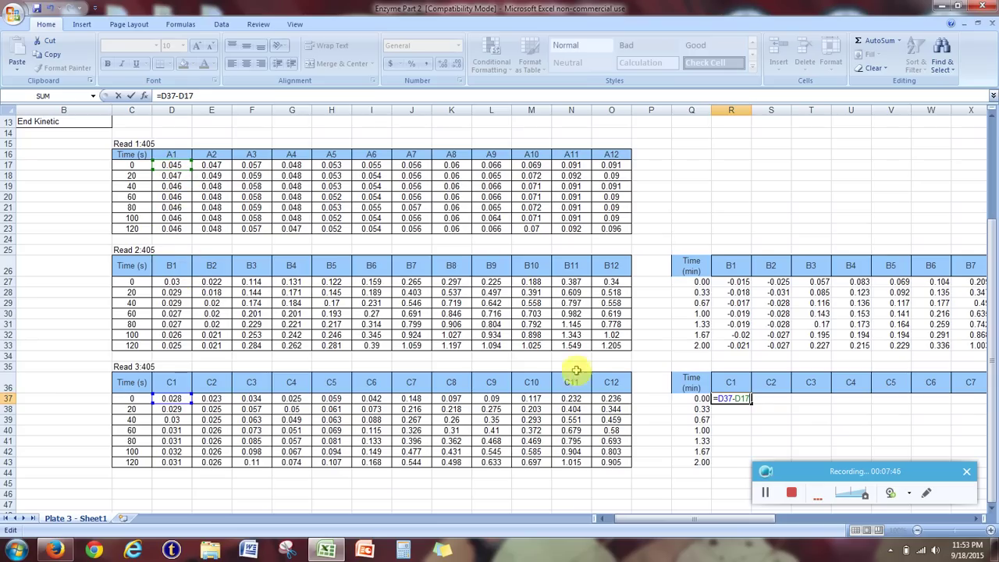
key(Return)
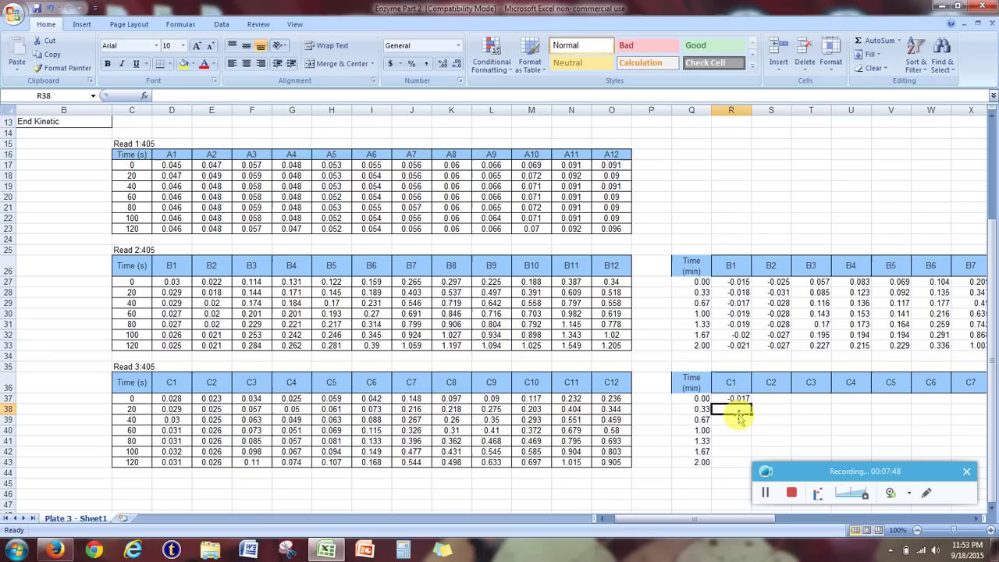
- Check that the formula in R37 references the C1 and A1 readings at time zero
scroll(733, 414, down, 3)
click(731, 301)
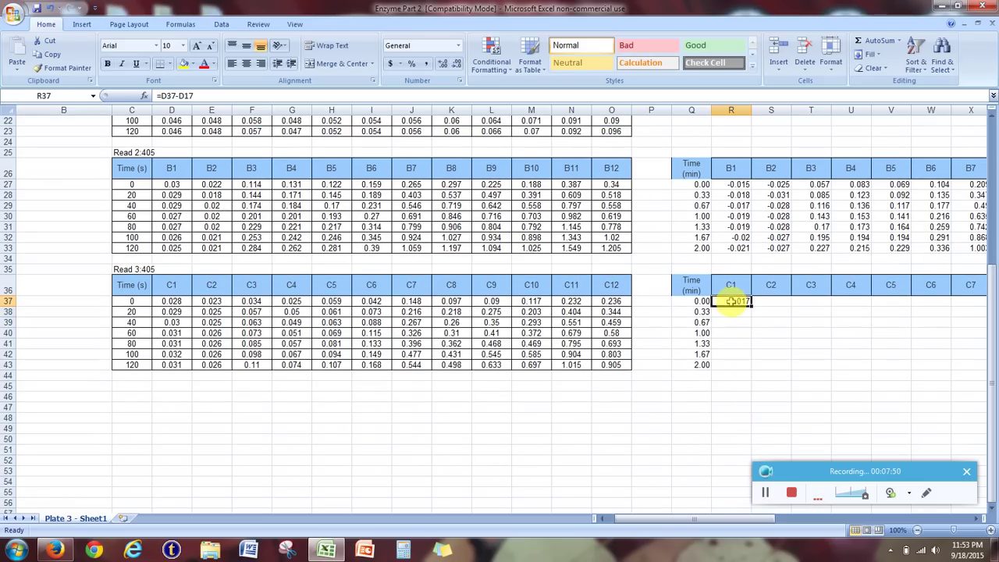
double_click(731, 301)
scroll(156, 332, up, 2)
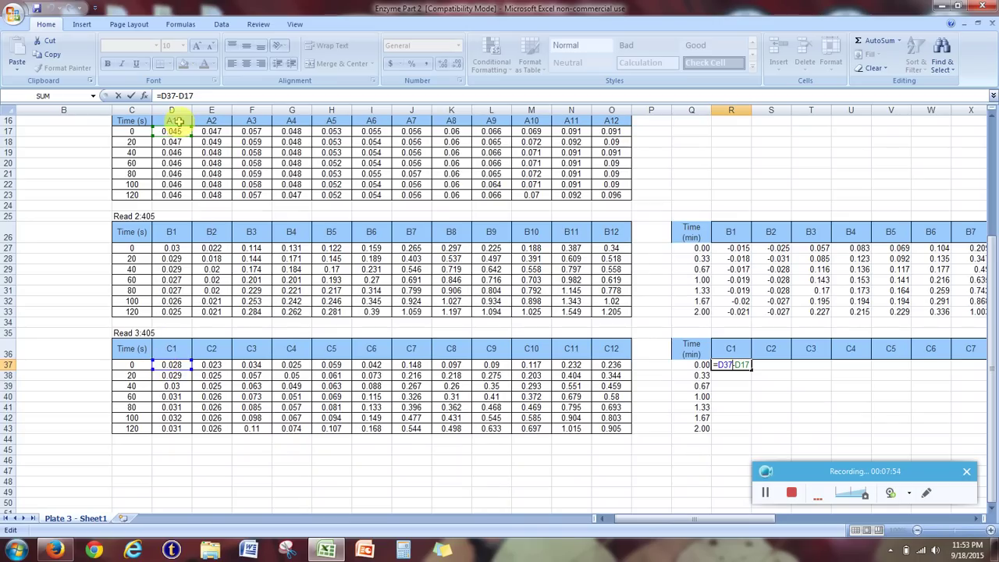
scroll(622, 270, down, 1)
scroll(622, 271, down, 1)
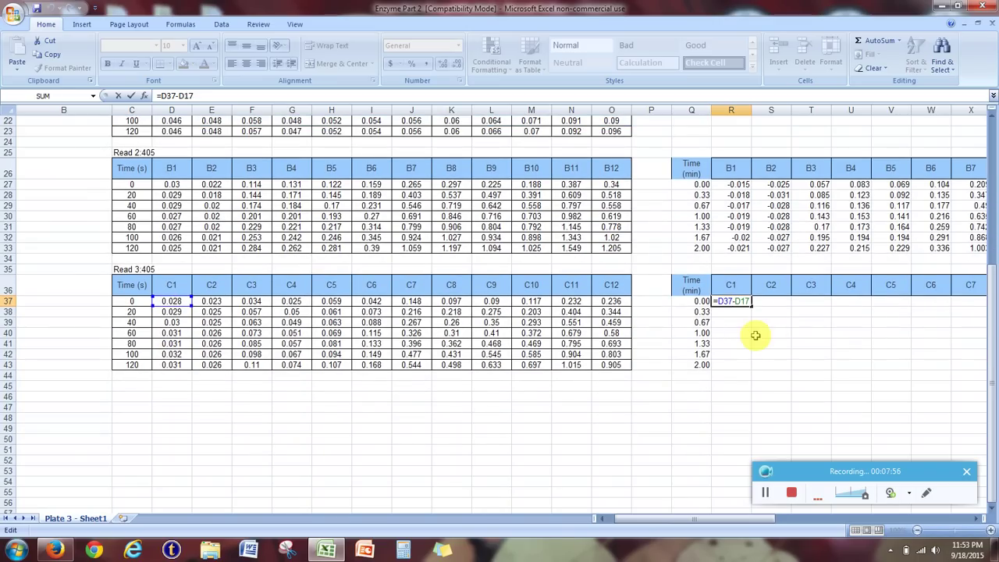
key(Return)
scroll(749, 320, down, 1)
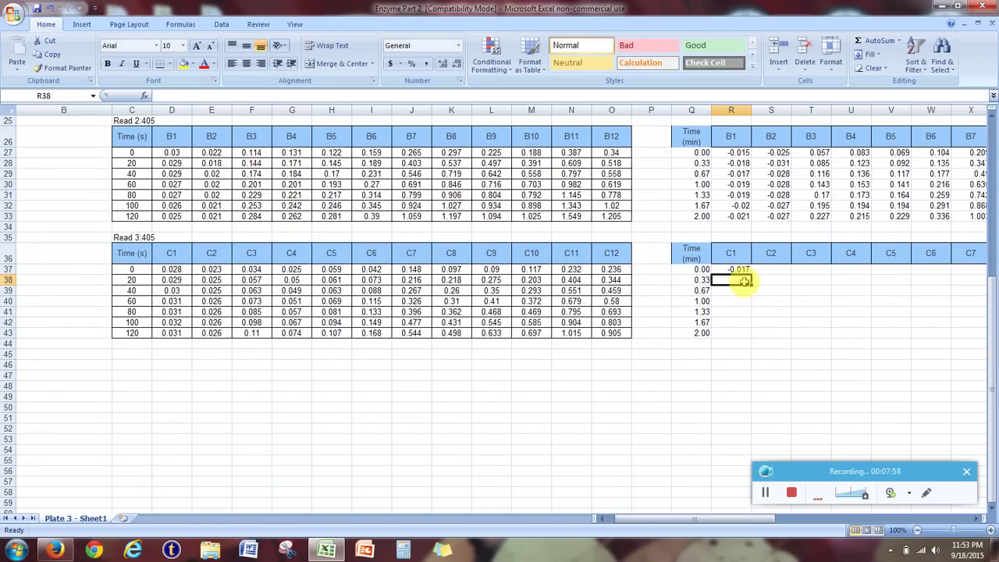
click(739, 268)
double_click(740, 269)
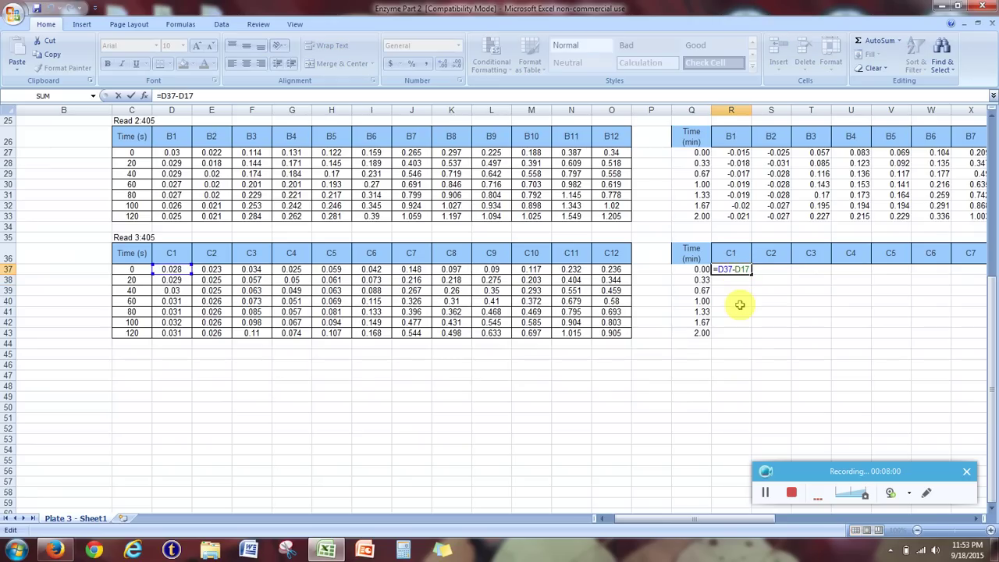
key(Return)
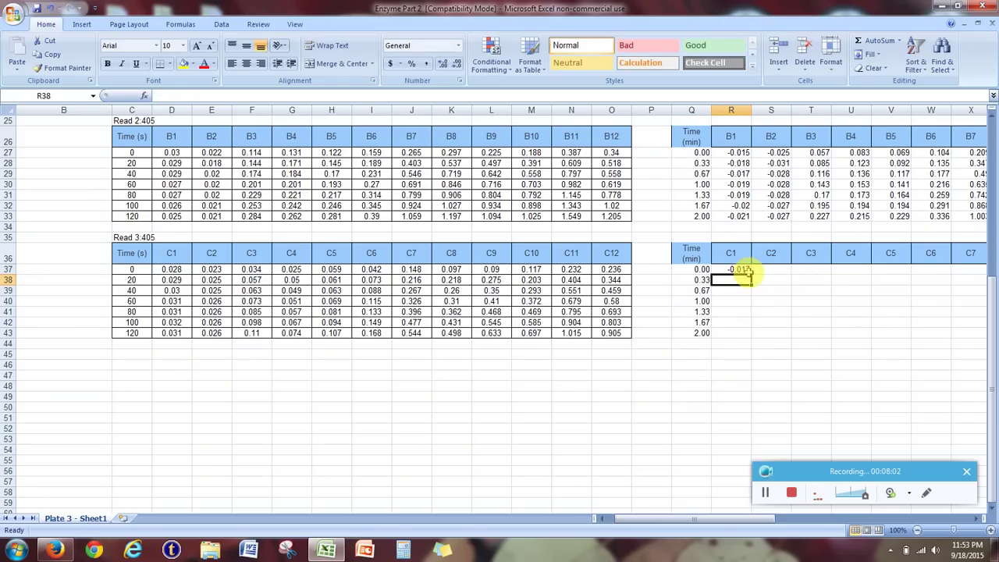
- Fill the Row A subtraction formula from R37 down to row 43 and across to column AC for wells C1–C12
click(740, 269)
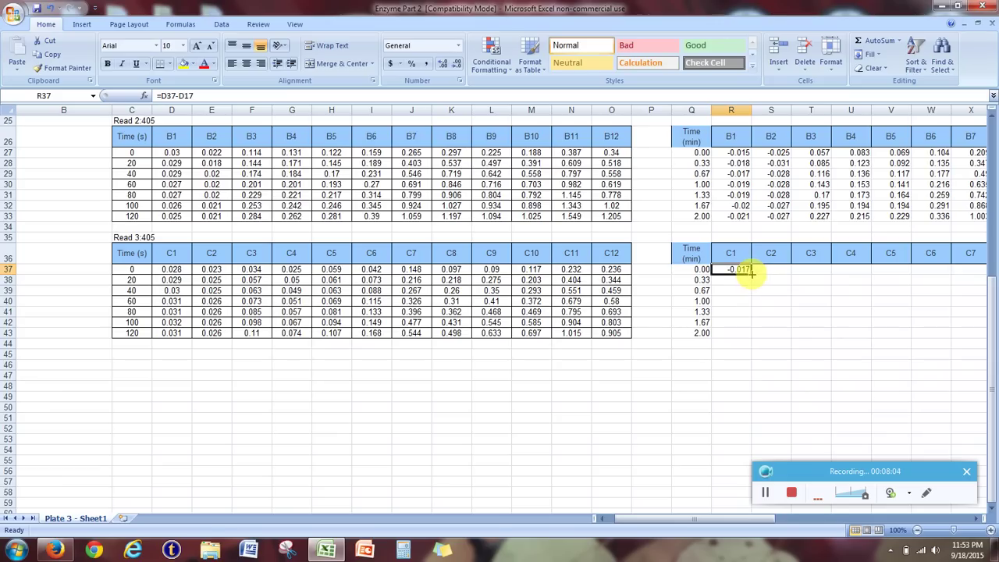
drag(750, 272, 753, 336)
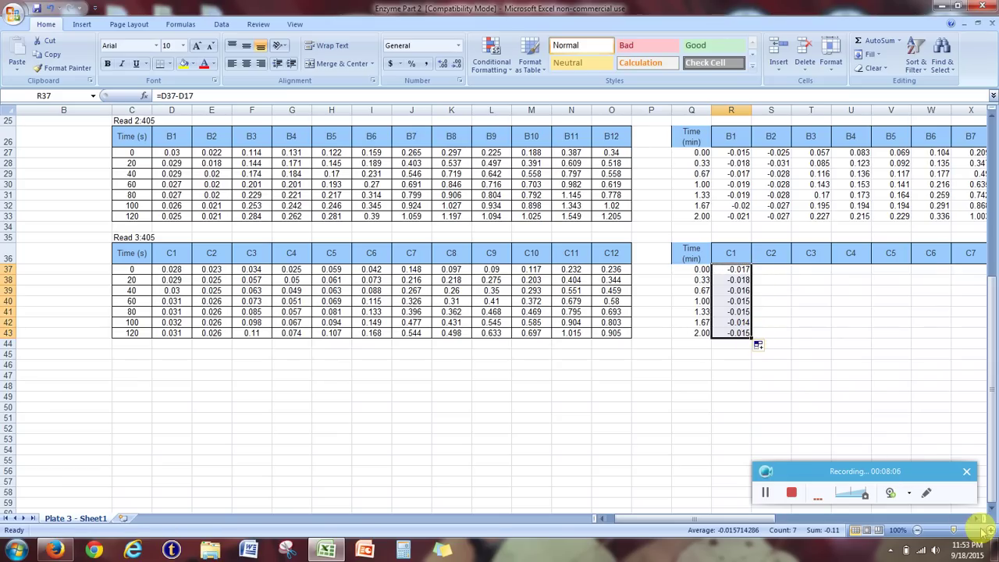
scroll(546, 351, right, 7)
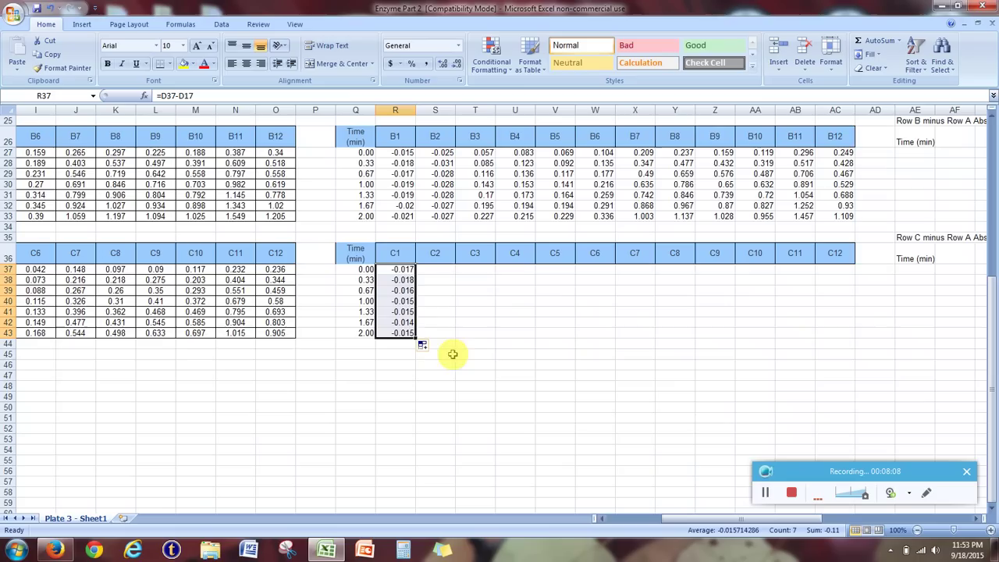
drag(416, 337, 847, 323)
click(738, 366)
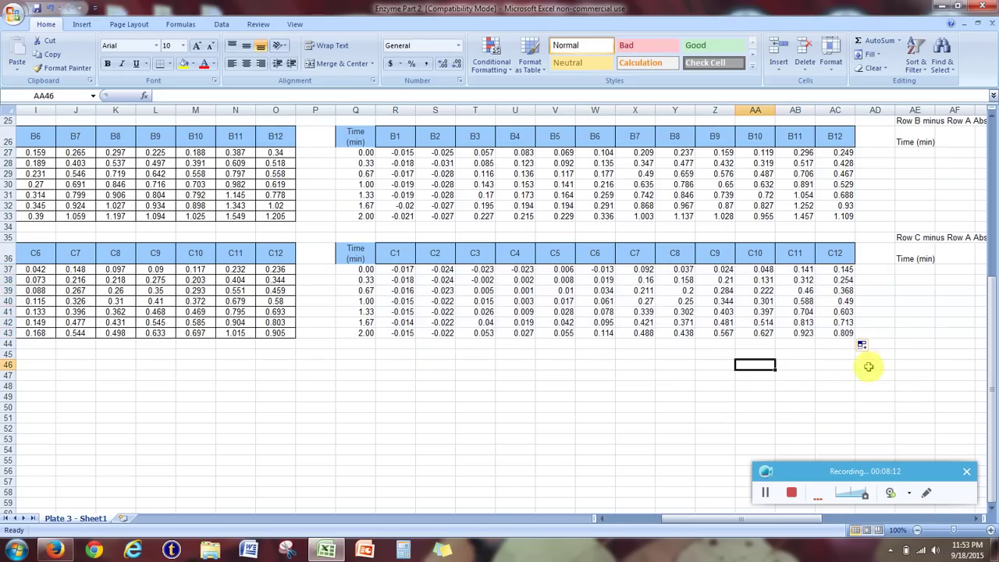
- Check which source cells the filled formula in AC43 references for well C12
double_click(836, 333)
scroll(378, 347, up, 2)
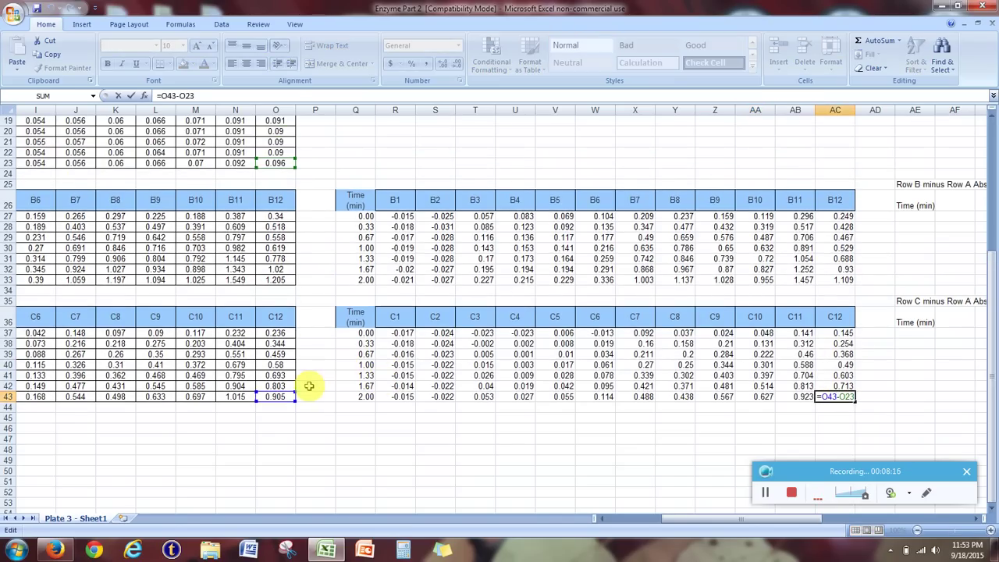
scroll(309, 386, up, 1)
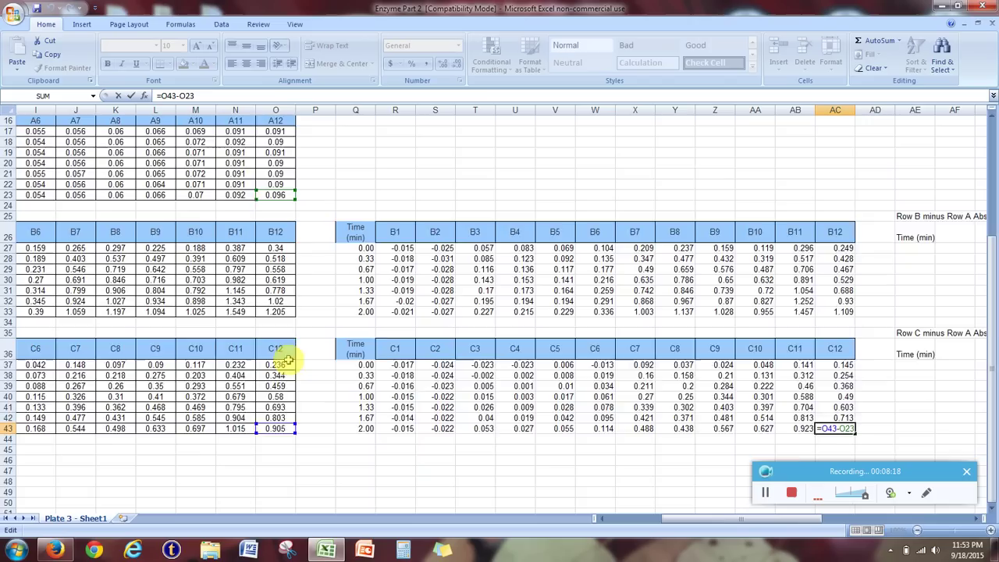
scroll(285, 327, up, 2)
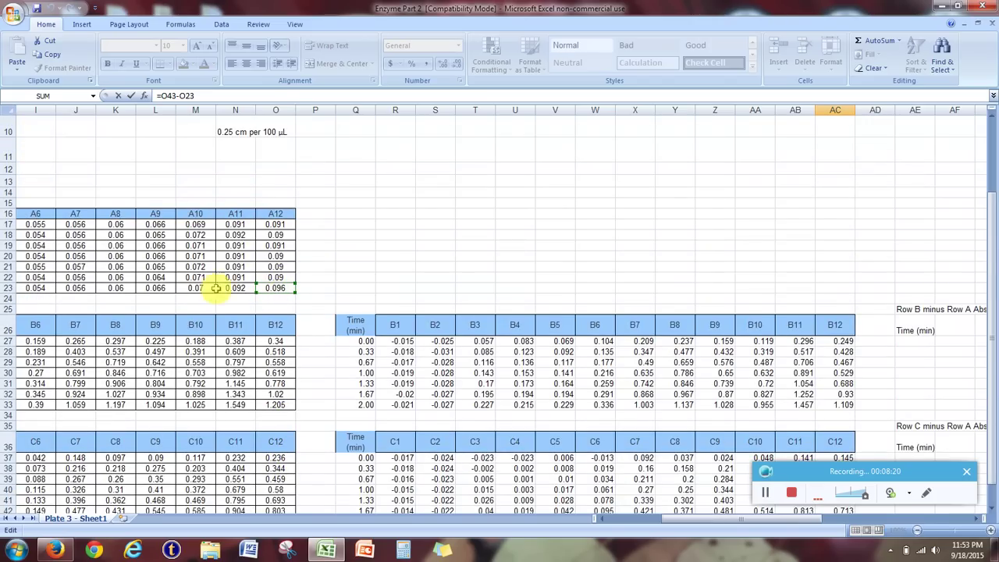
scroll(383, 294, down, 3)
key(Return)
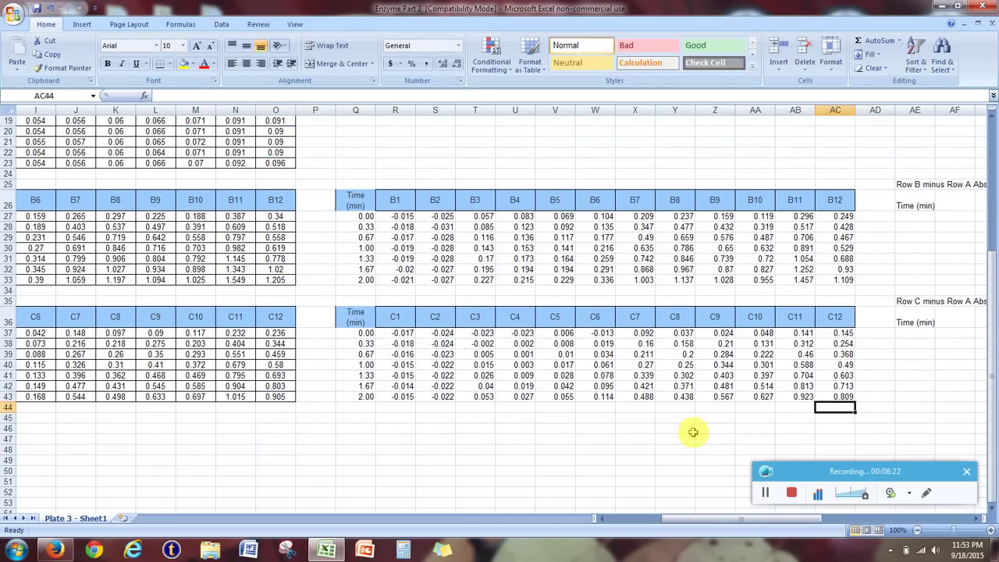
- Review the list of analysis steps above the plate data and return to the subtracted Row B and Row C tables
drag(718, 518, 634, 518)
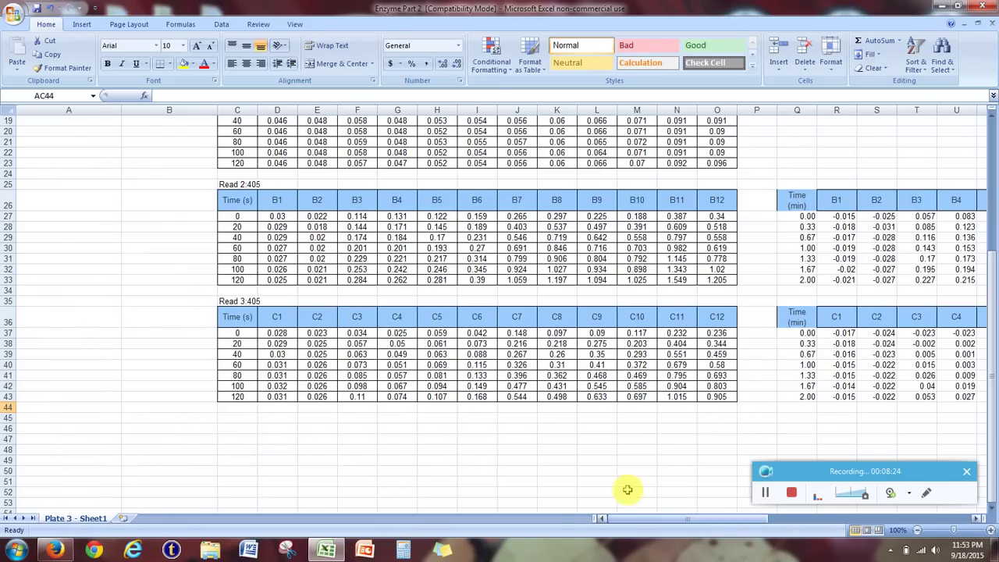
scroll(573, 379, up, 6)
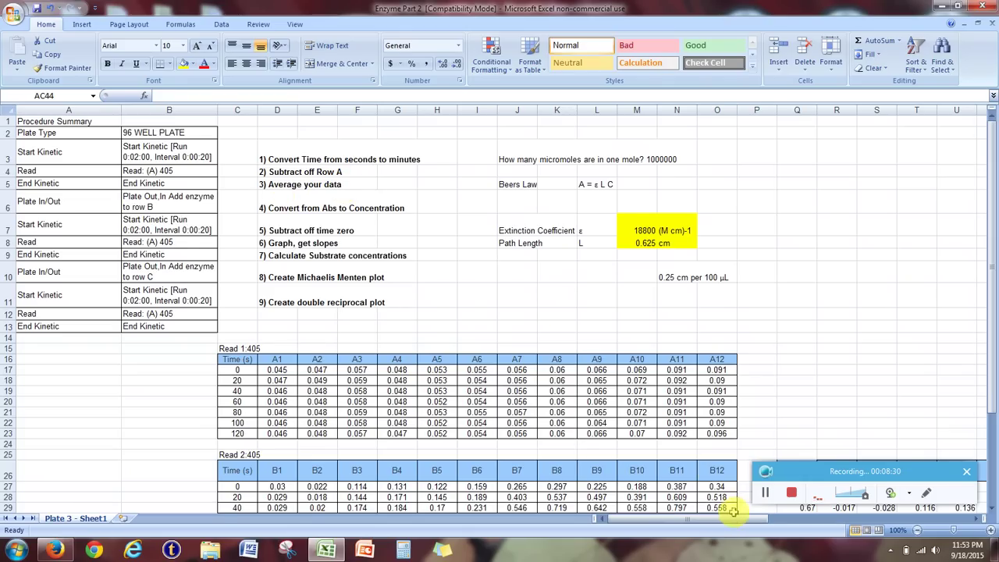
drag(730, 518, 791, 519)
scroll(587, 378, down, 5)
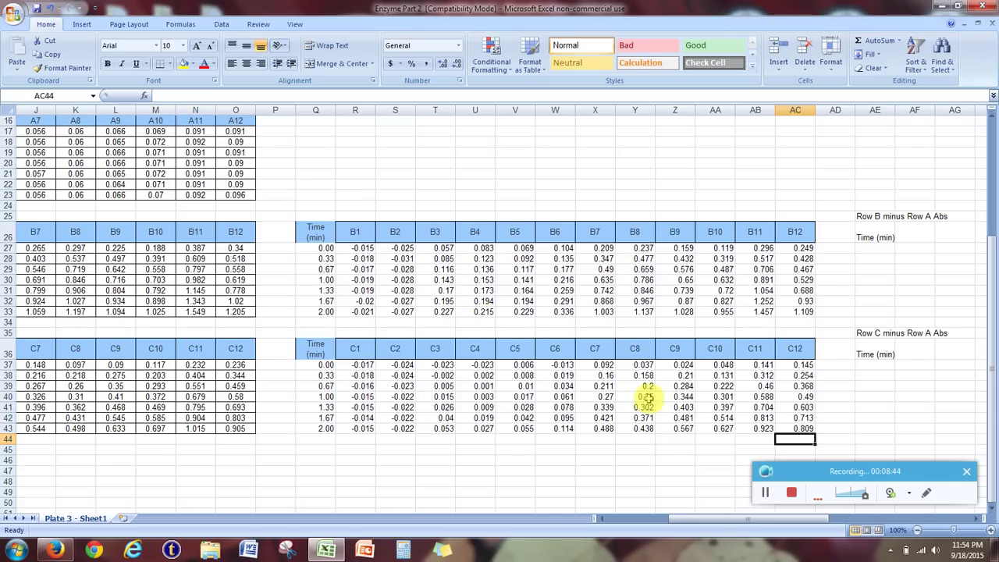
- Switch to 4-enzyme.pdf in Firefox and examine the duplicate wells in Table 2 for Row B and Table 3 for Row C
click(55, 550)
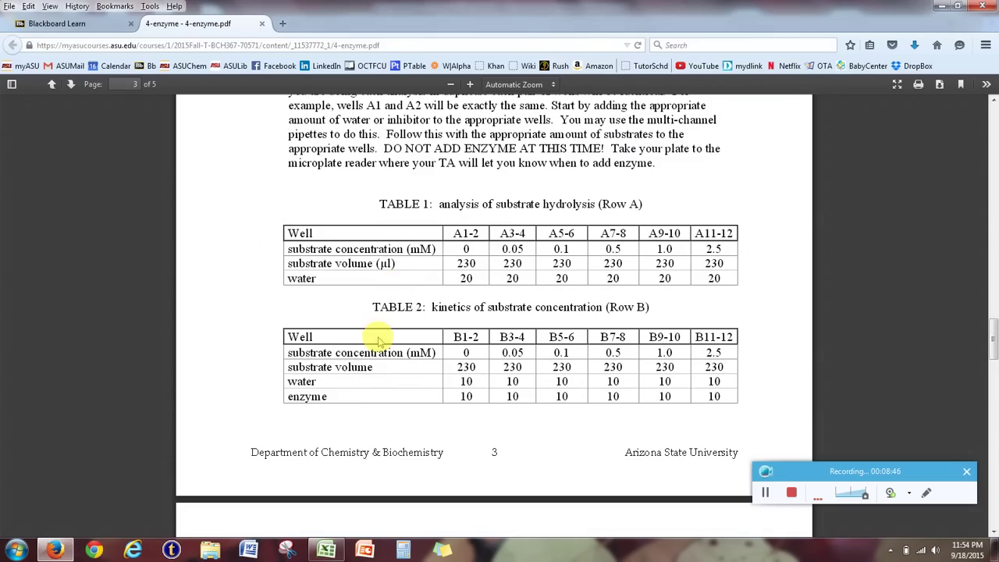
scroll(374, 330, down, 1)
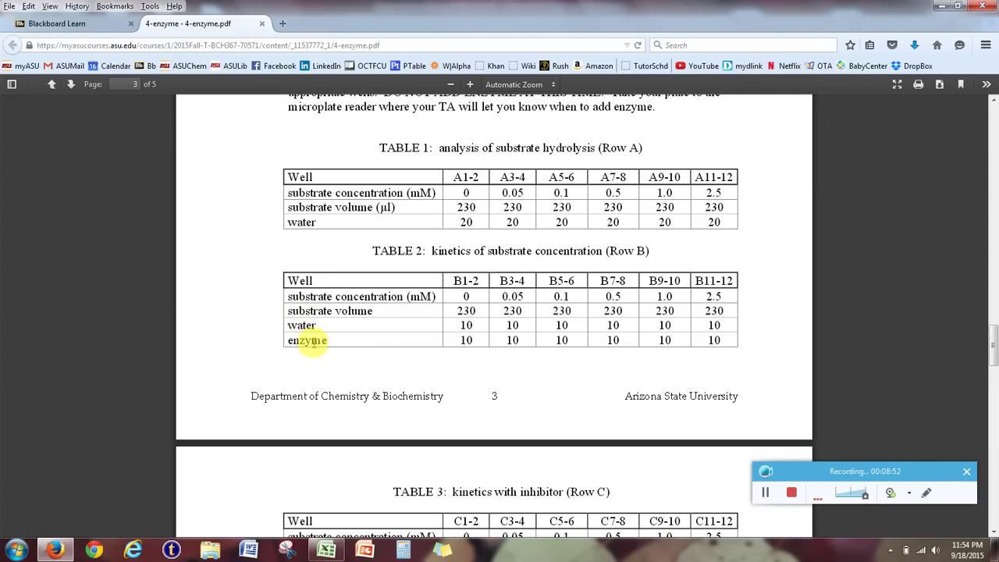
scroll(320, 337, down, 4)
scroll(319, 341, down, 1)
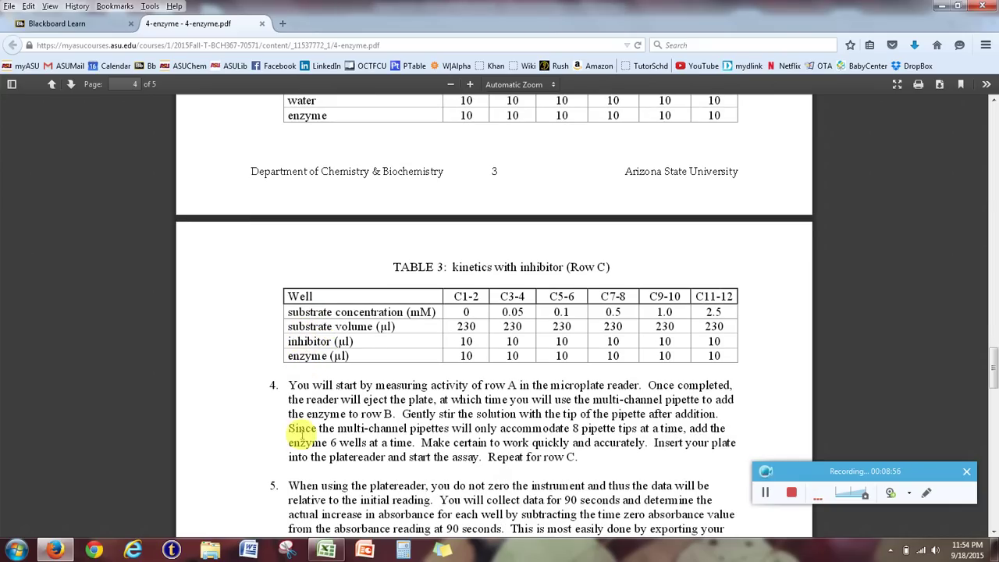
- Return to Excel and select the subtracted B1 and B2 duplicate readings at time zero in R27:S27
click(326, 550)
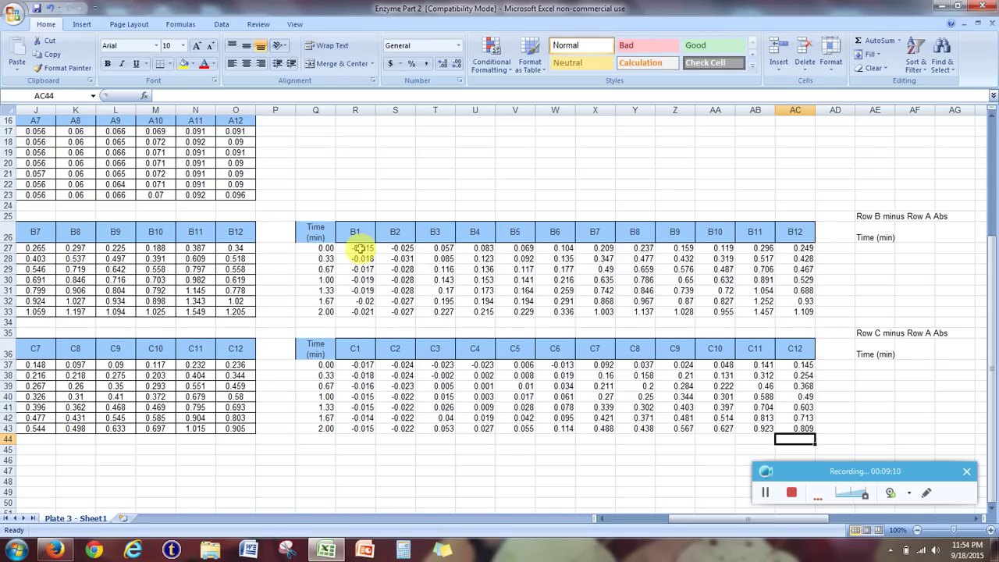
drag(359, 247, 382, 247)
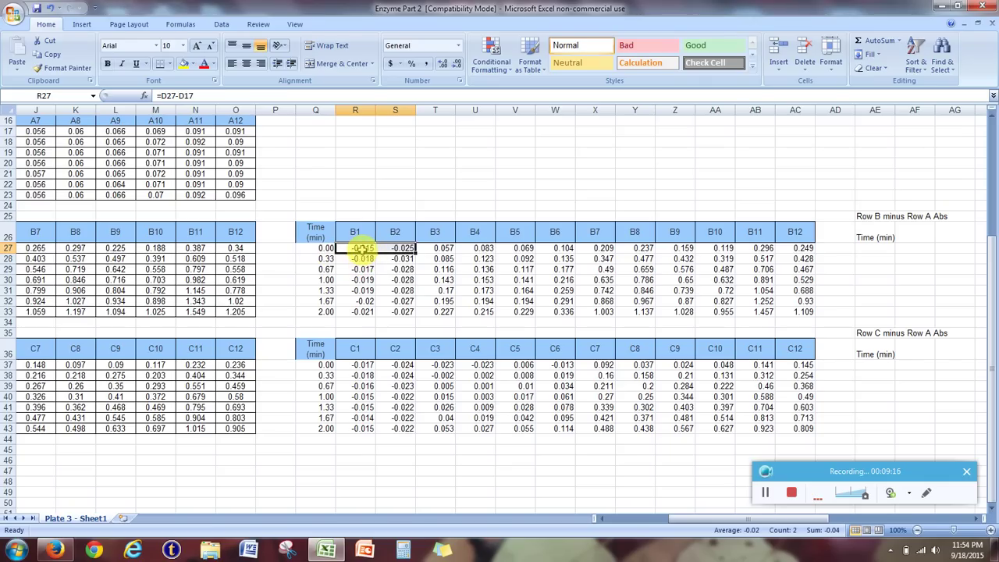
- Select successive B1 and B2 duplicate readings, then switch to 4-enzyme.pdf in Firefox and examine the paired wells in Tables 1 and 2
drag(360, 258, 398, 269)
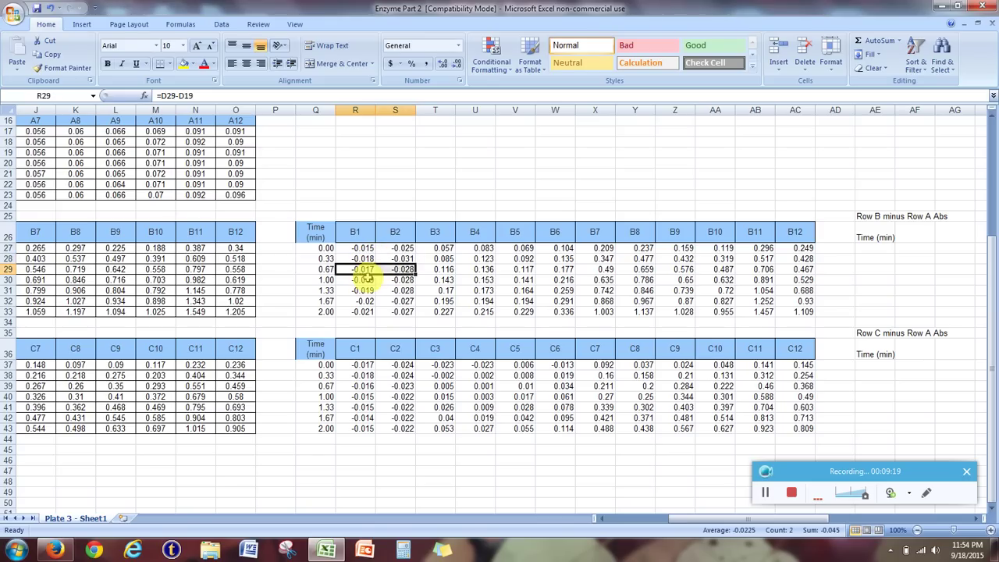
click(55, 550)
scroll(441, 316, up, 6)
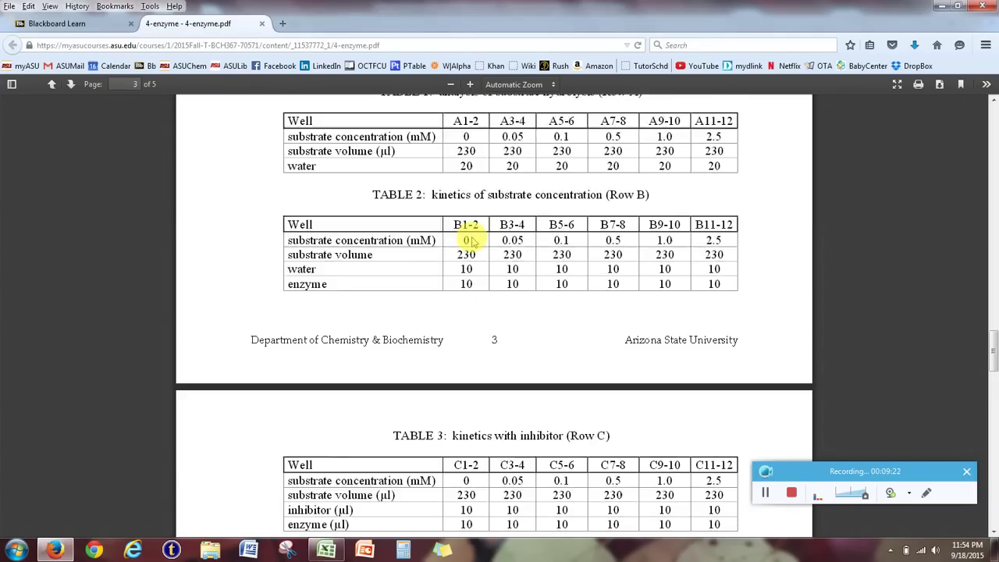
scroll(466, 309, down, 1)
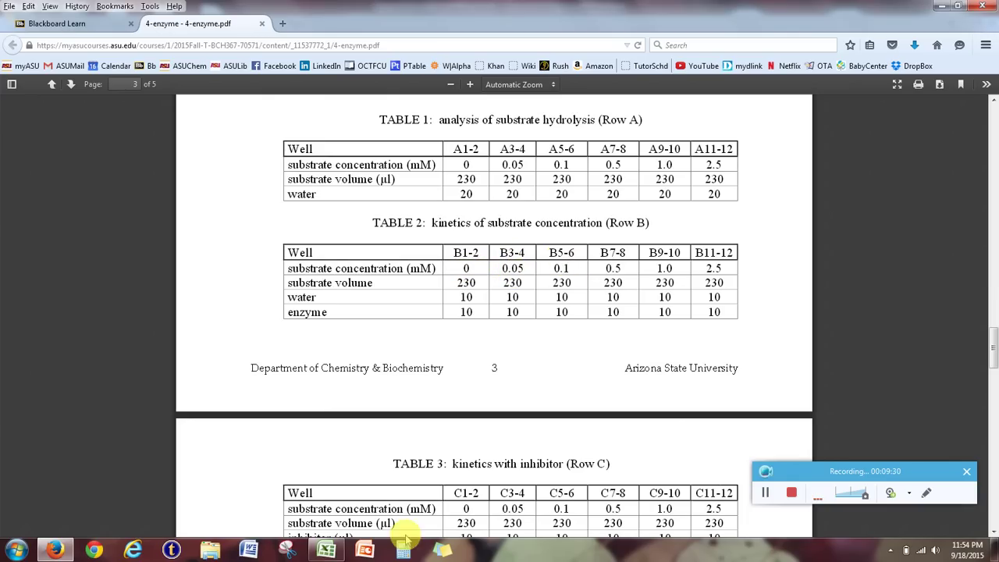
- Return to Excel and copy the time values in Q27:Q33 of the subtracted Row B table
click(326, 549)
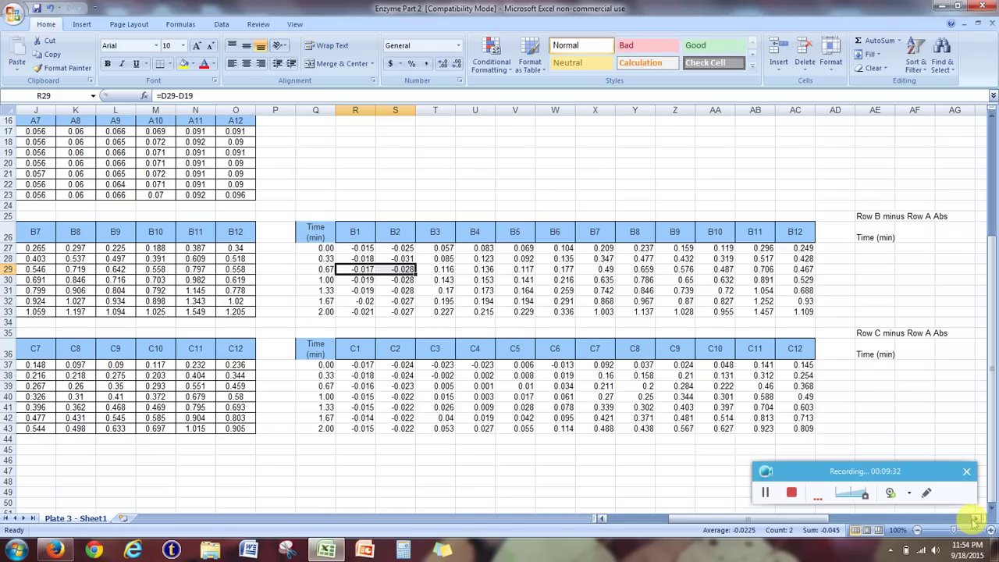
drag(977, 519, 976, 520)
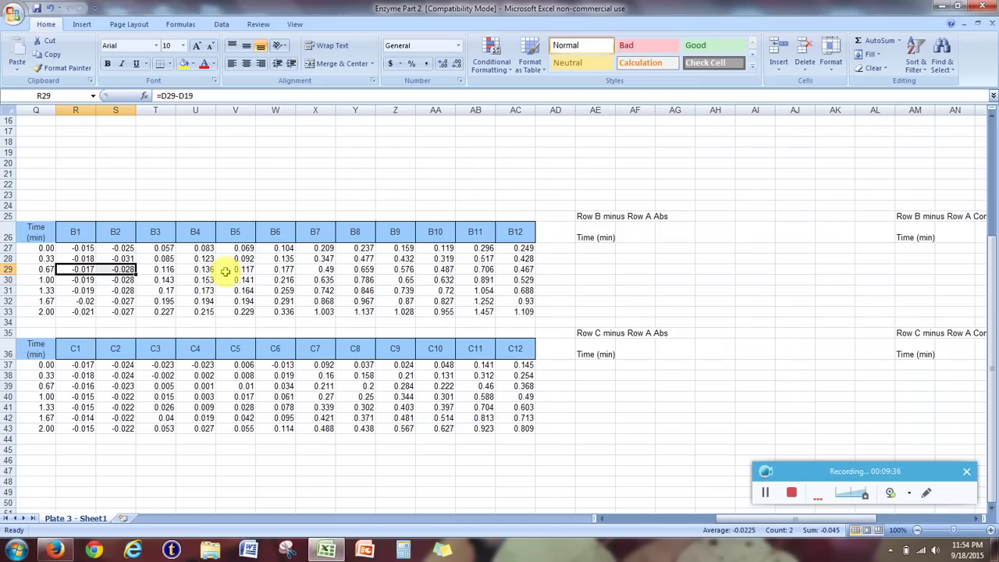
click(604, 520)
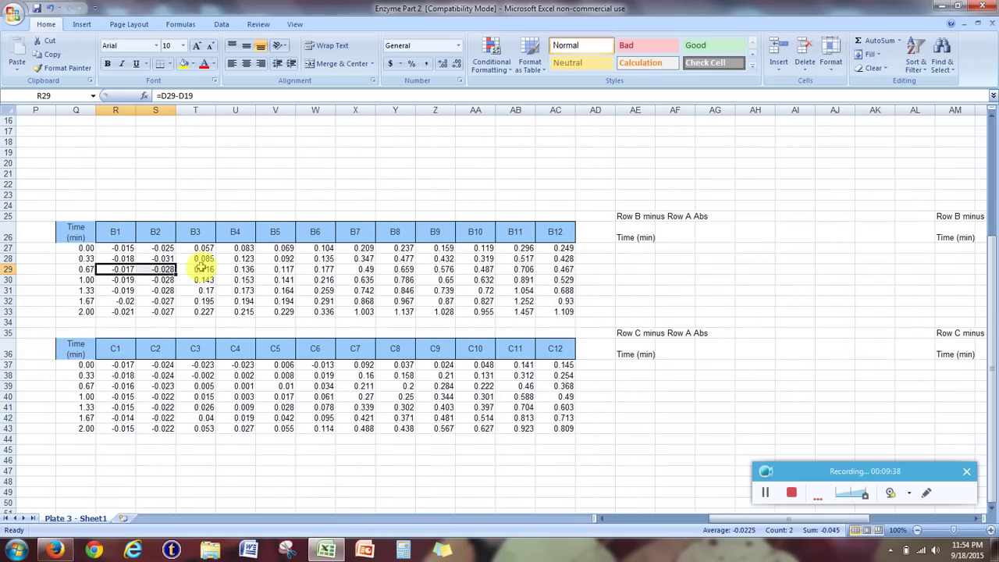
click(121, 248)
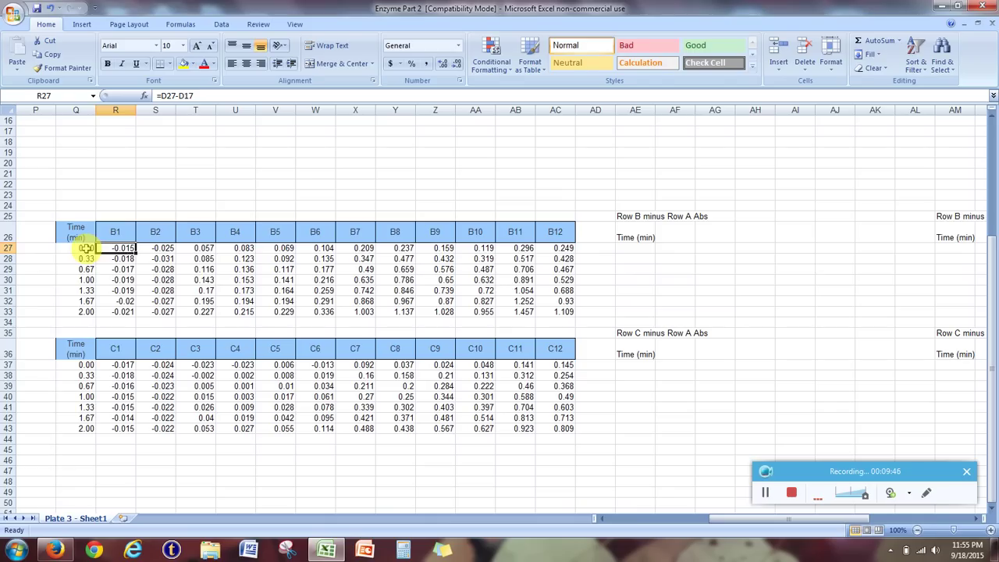
drag(85, 248, 73, 314)
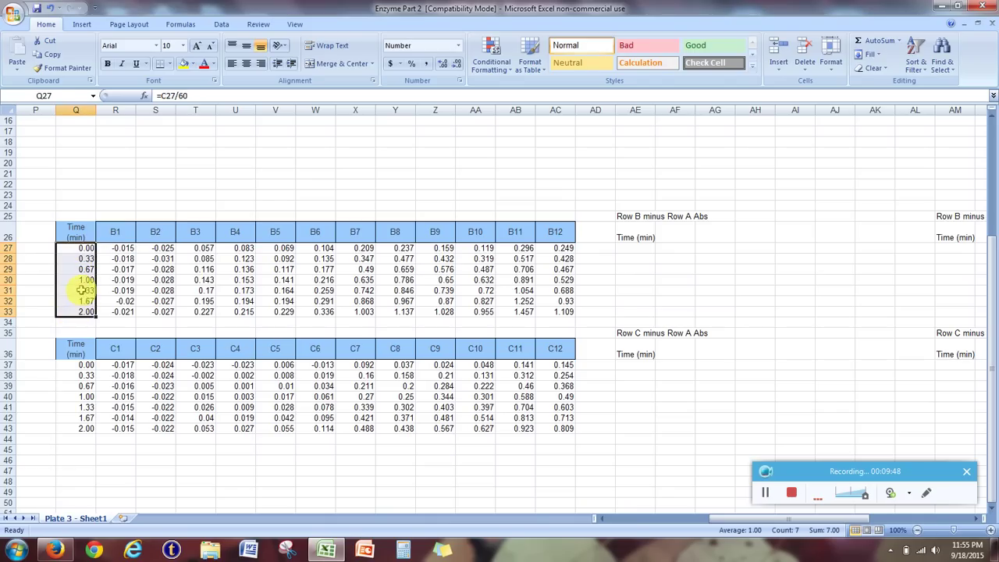
right_click(82, 289)
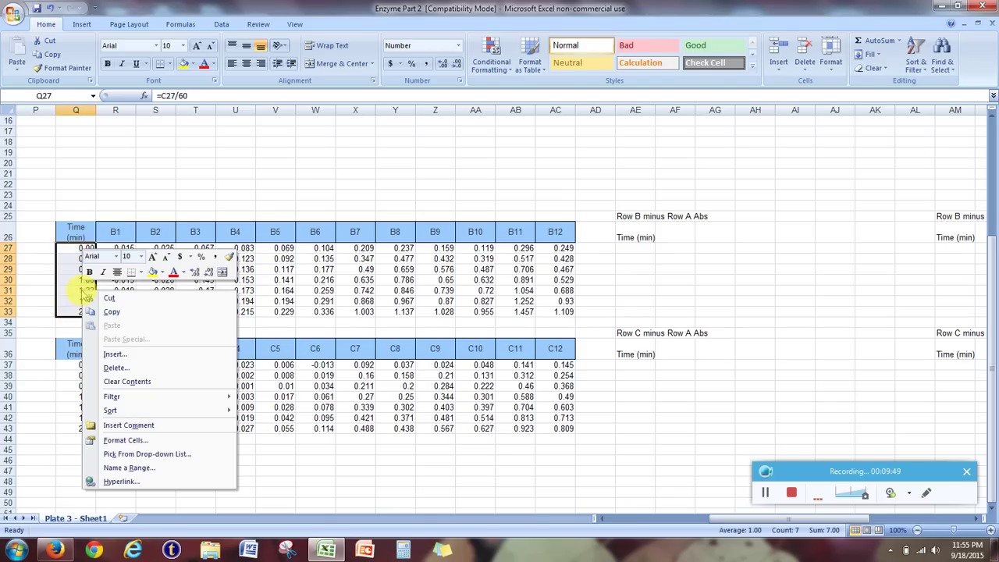
click(156, 311)
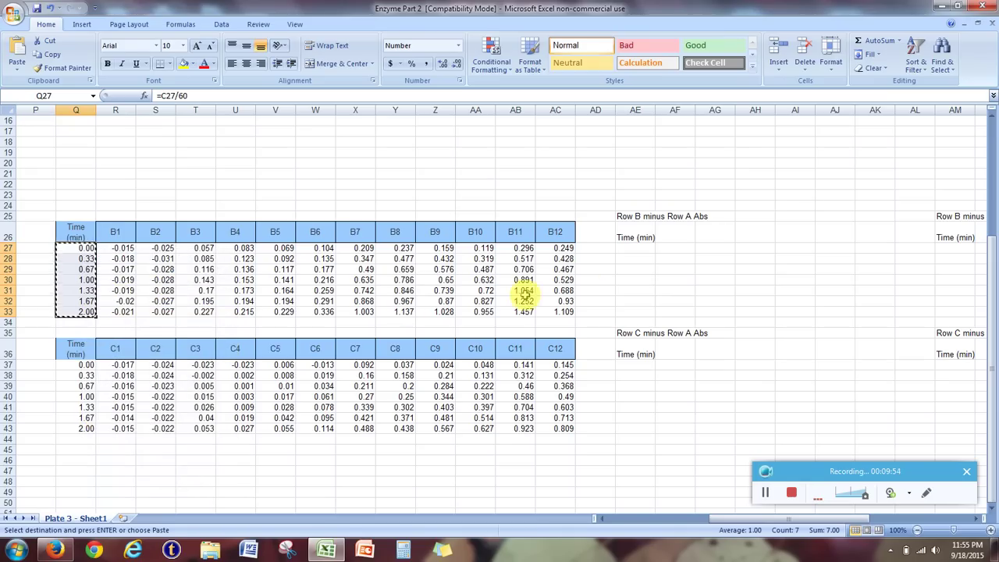
- Try a regular paste of the copied times at AE27 under Row B minus Row A Abs, and undo it
click(628, 247)
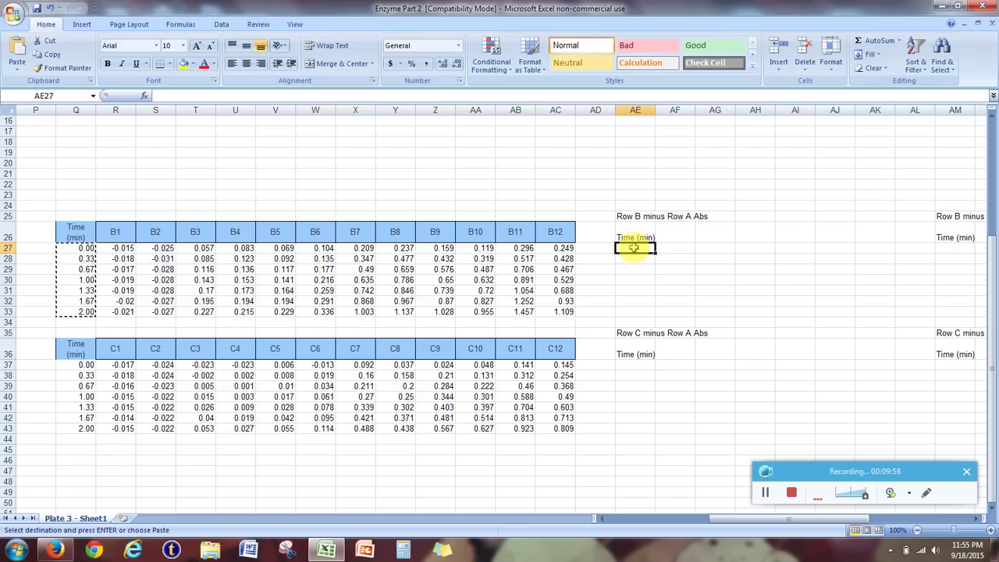
right_click(644, 249)
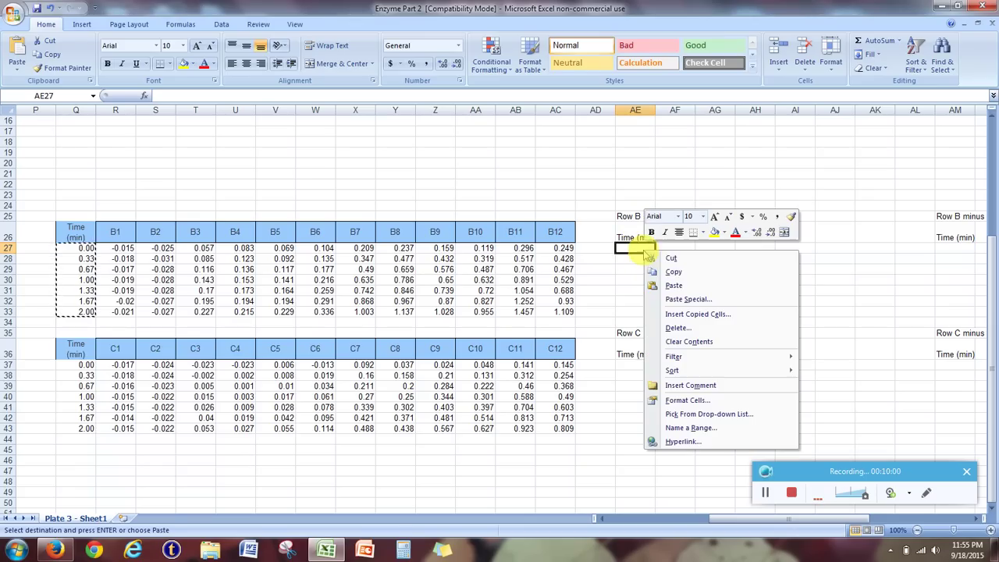
click(671, 284)
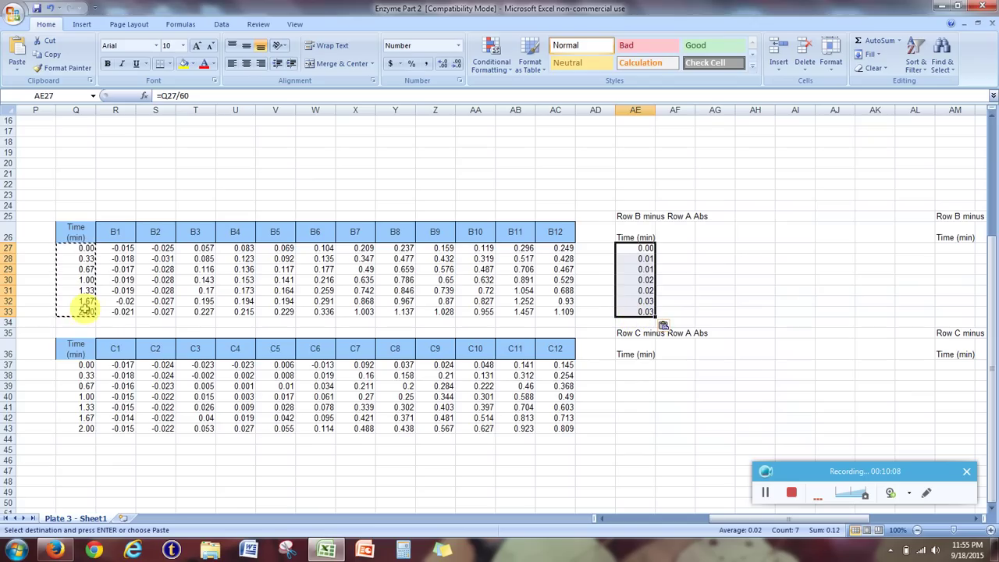
click(49, 8)
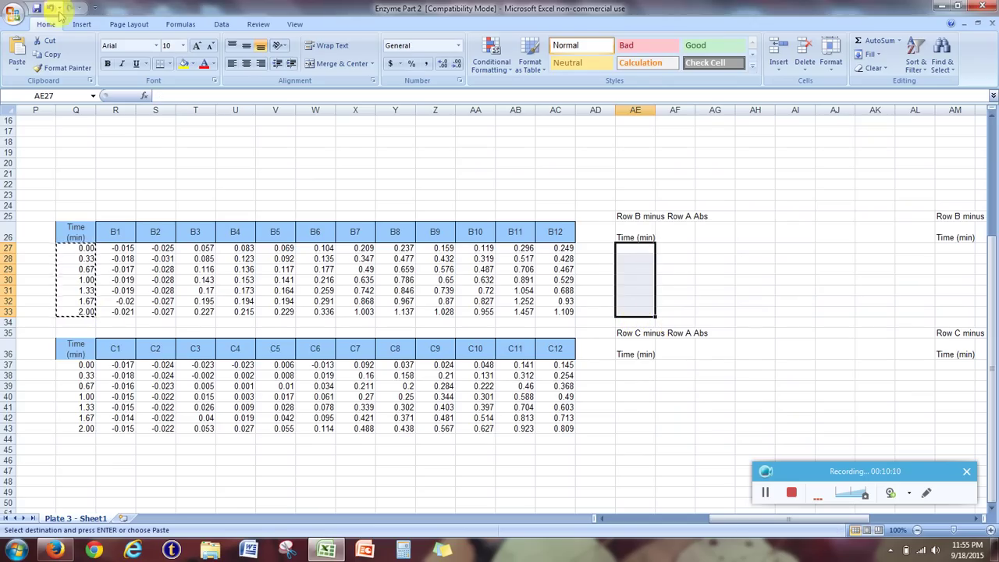
- Paste the copied times into AE27:AE33 as values only and display them with two decimal places
right_click(638, 250)
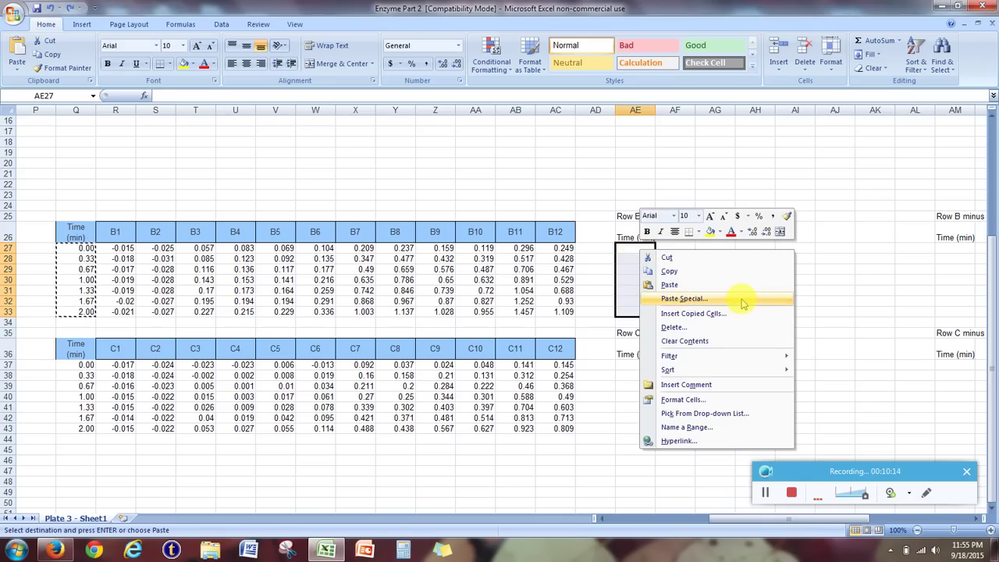
click(741, 300)
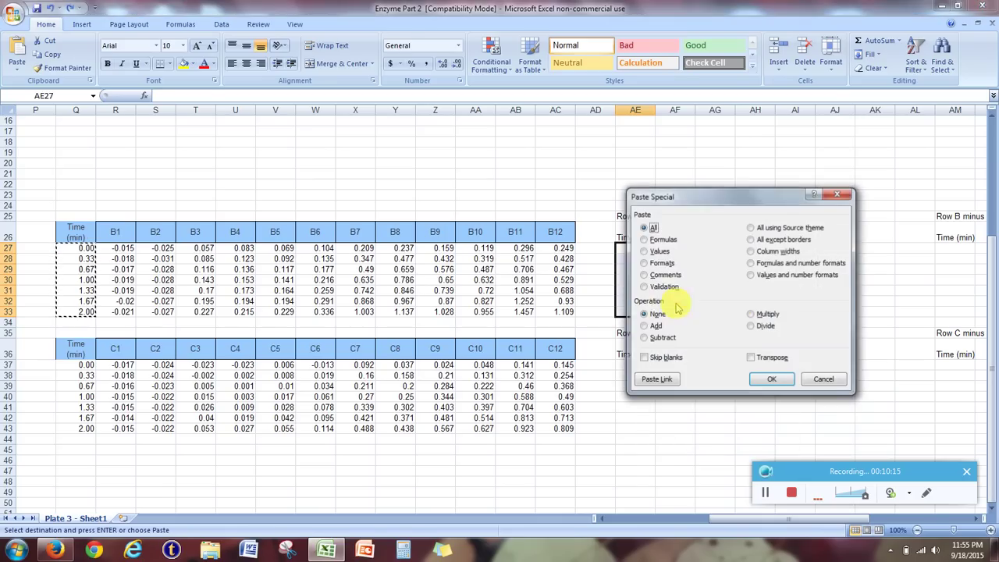
click(780, 382)
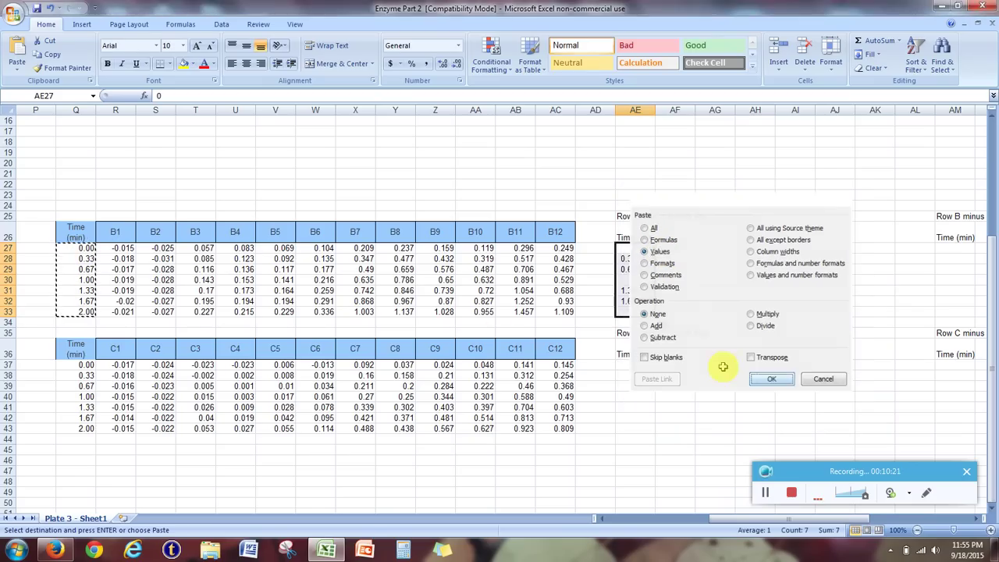
click(444, 66)
click(444, 66)
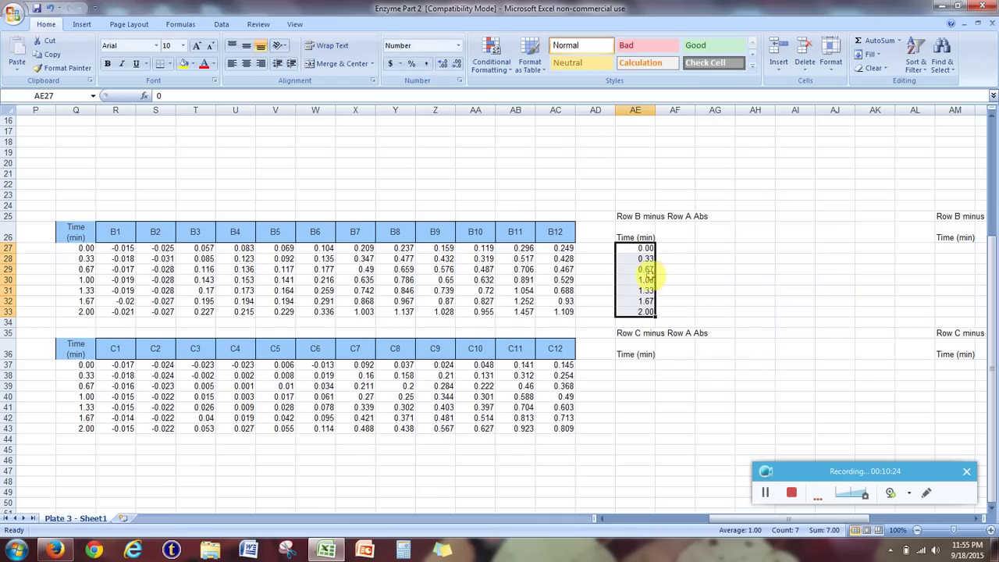
- Copy the times in AE27:AE33 to AE37:AE43 under Row C minus Row A Abs and clear the copy selection
right_click(632, 280)
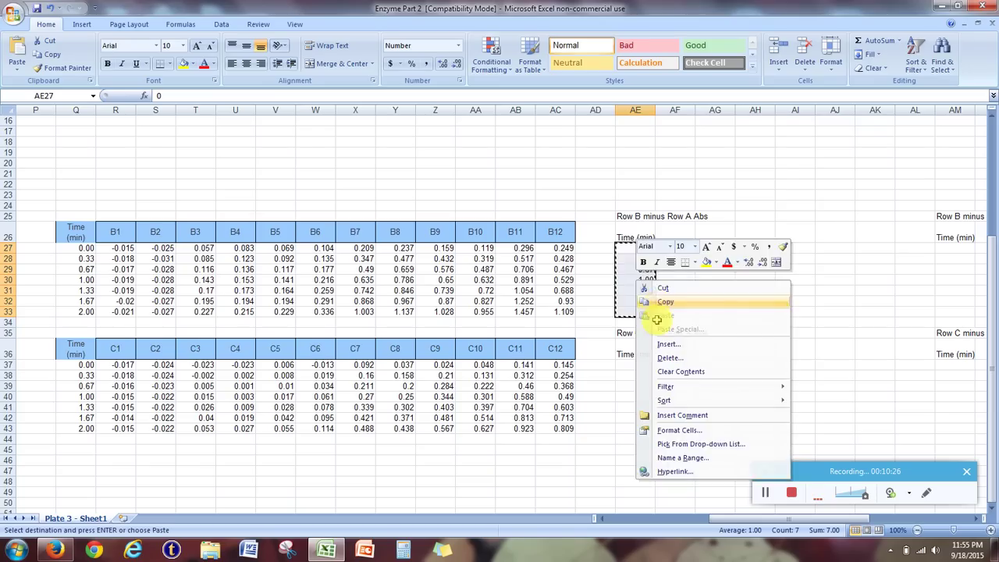
click(654, 305)
click(633, 370)
right_click(633, 369)
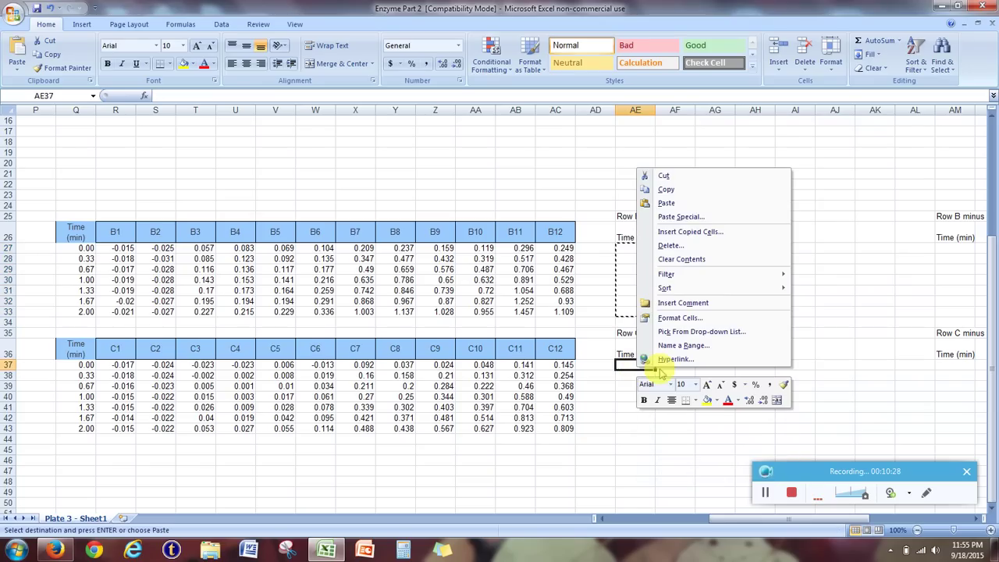
click(686, 204)
click(674, 406)
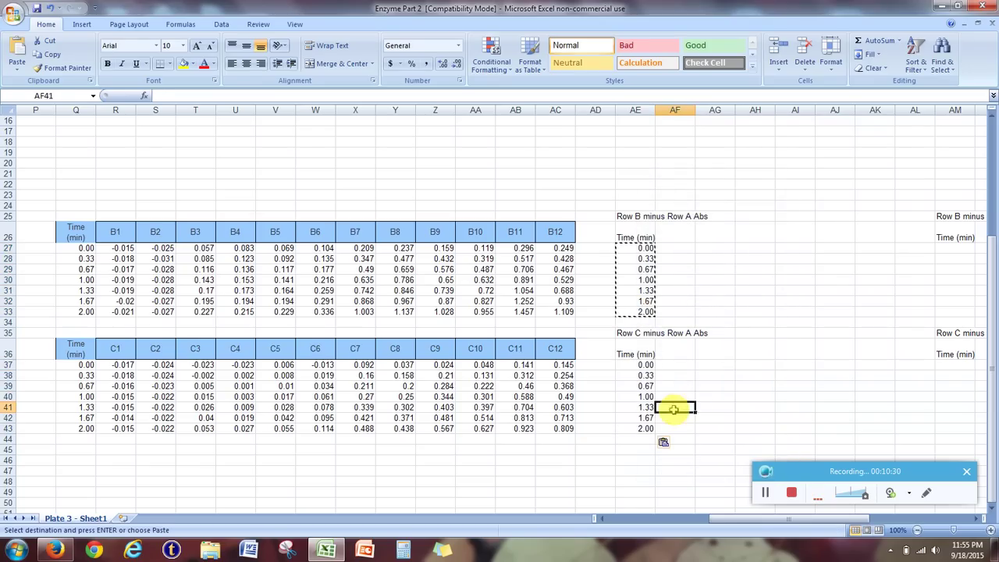
key(Escape)
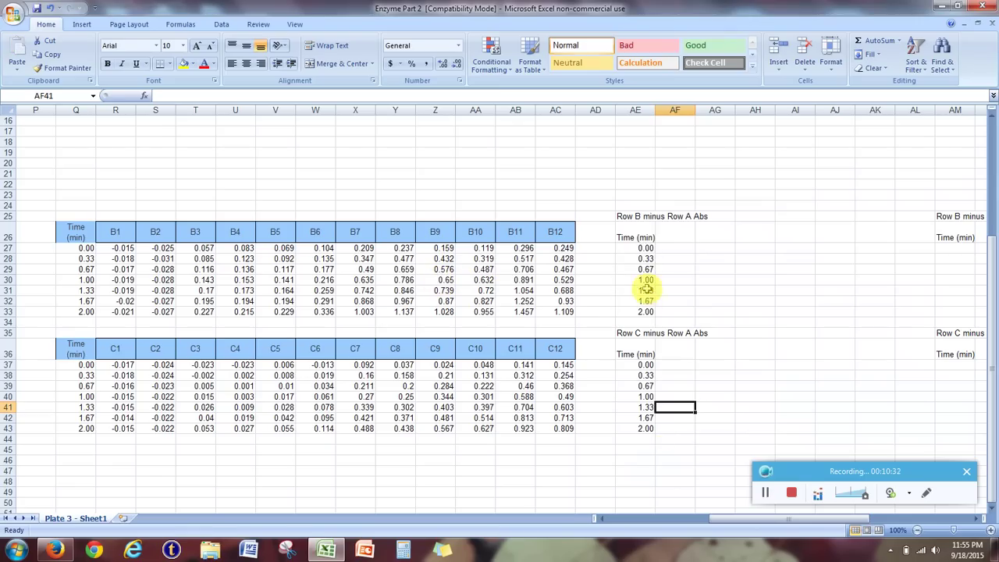
- Examine the subtracted B1 and B2 duplicate readings in rows 27 and 28 that belong together for averaging
click(981, 520)
click(981, 520)
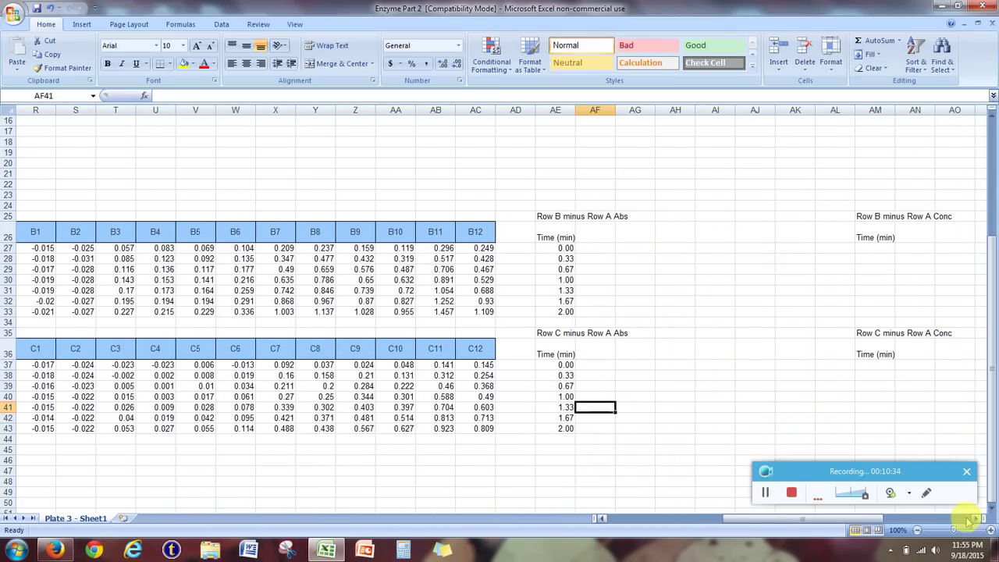
click(581, 250)
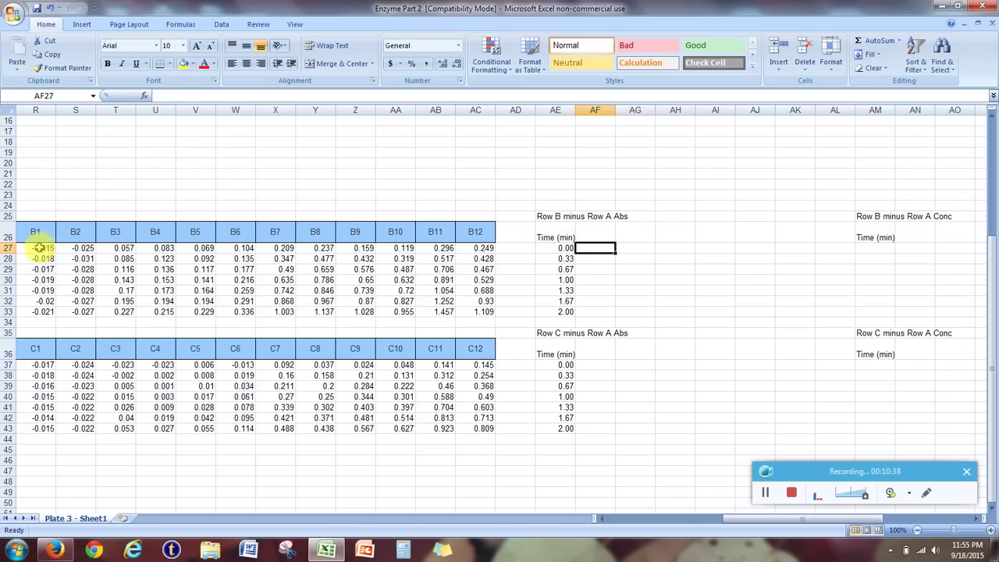
drag(36, 247, 69, 248)
drag(47, 258, 69, 264)
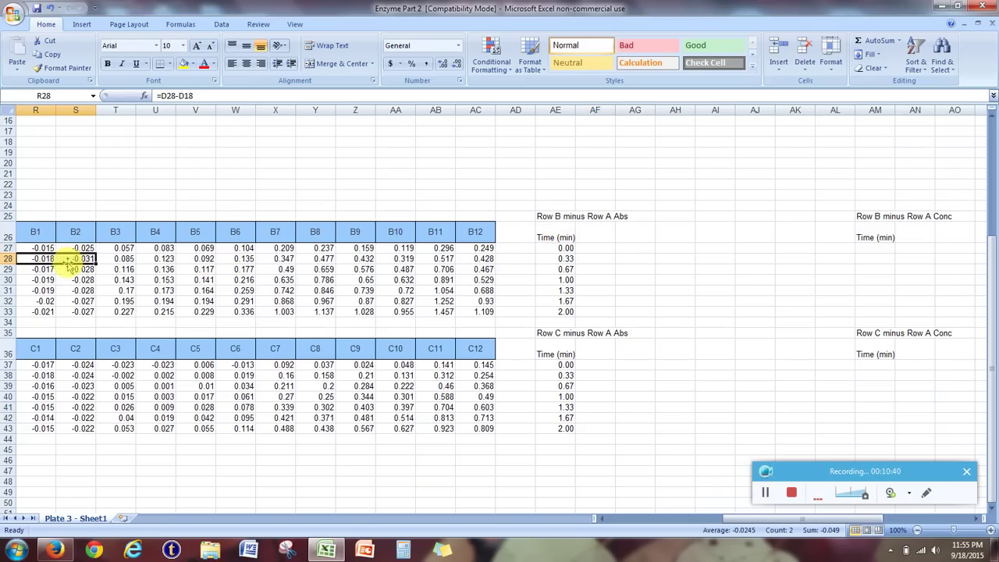
click(117, 290)
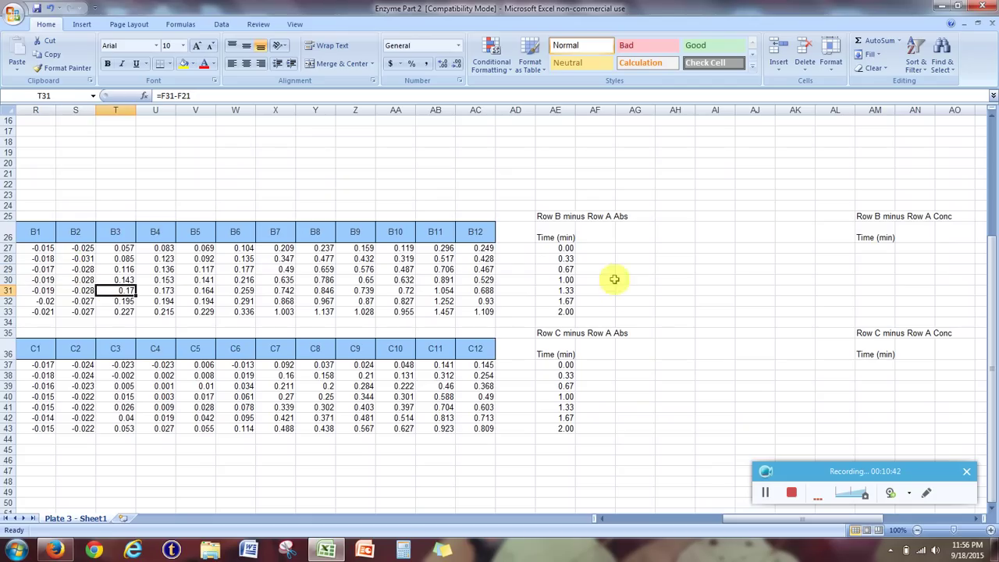
- Enter =AVERAGE(R27:S27) in AF27 to average the B1 and B2 readings at time 0.00
click(599, 249)
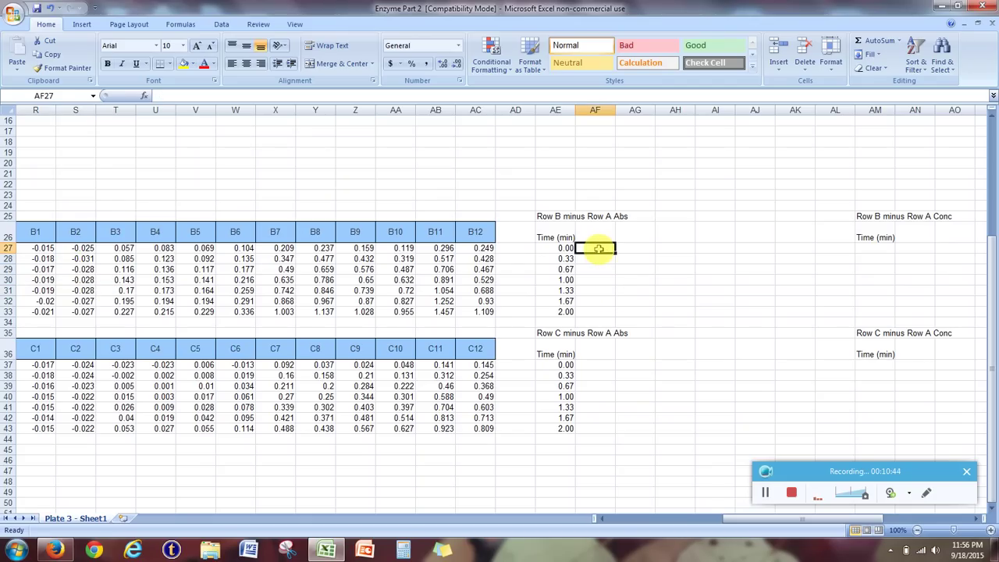
text(=)
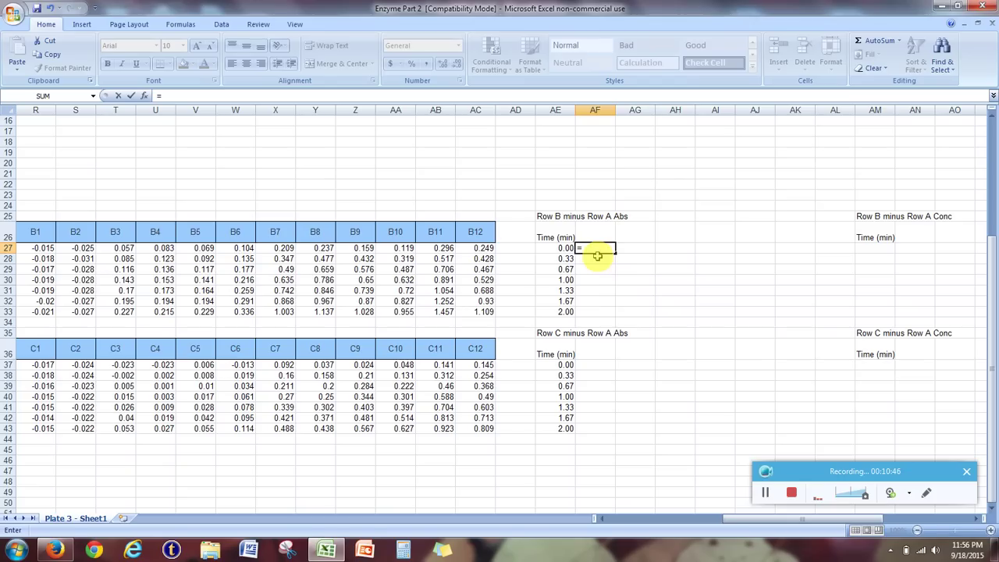
text(a)
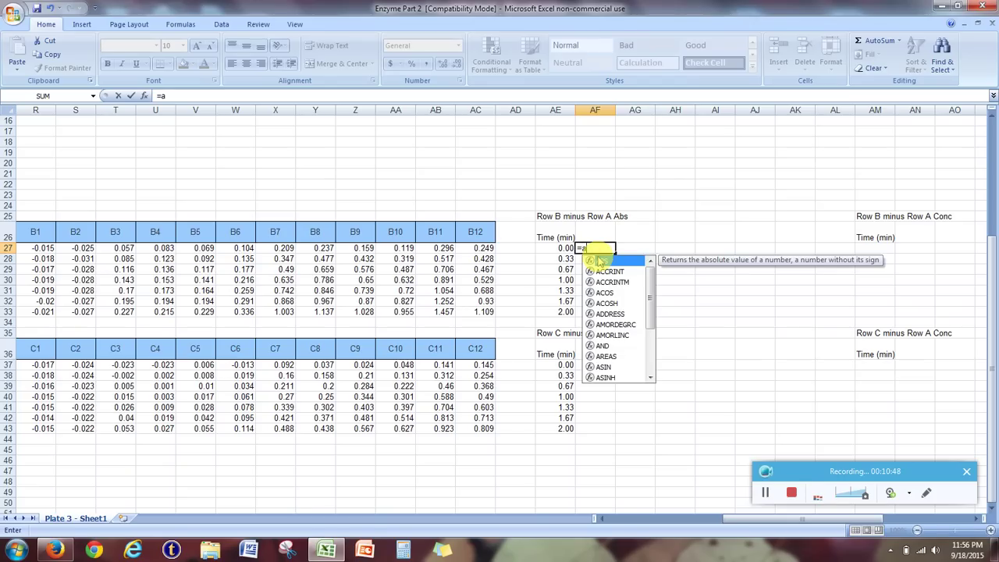
text(ver)
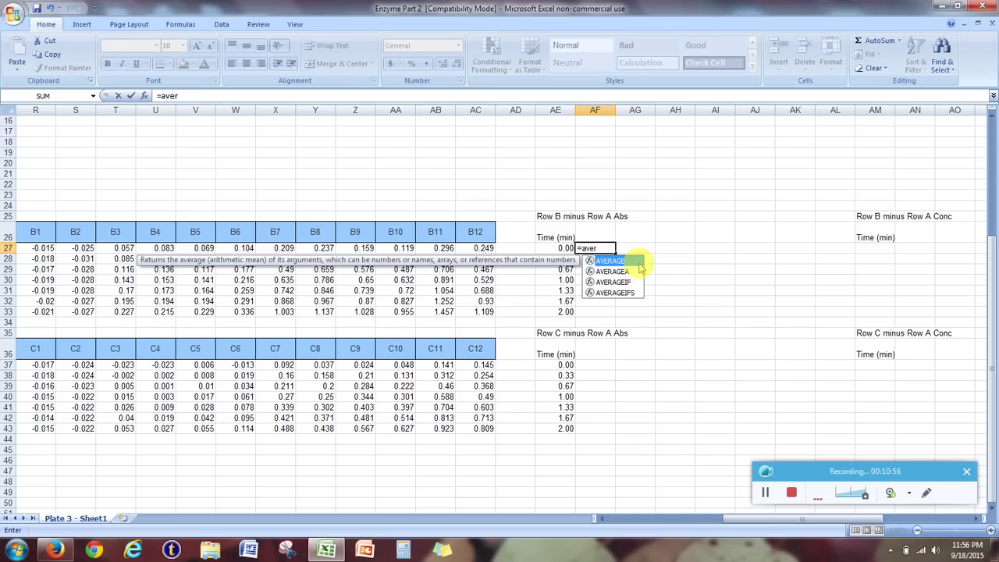
double_click(638, 262)
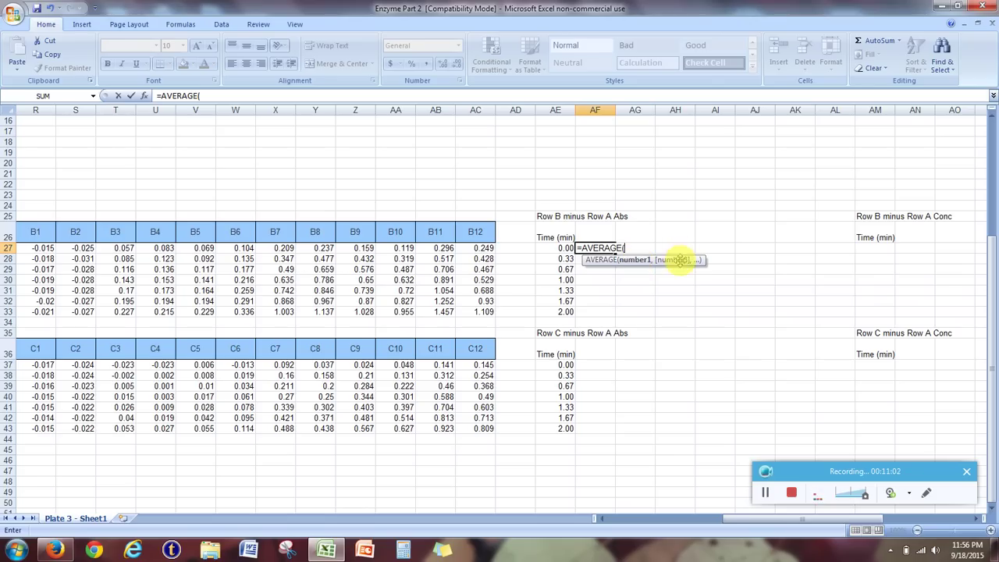
drag(37, 248, 77, 250)
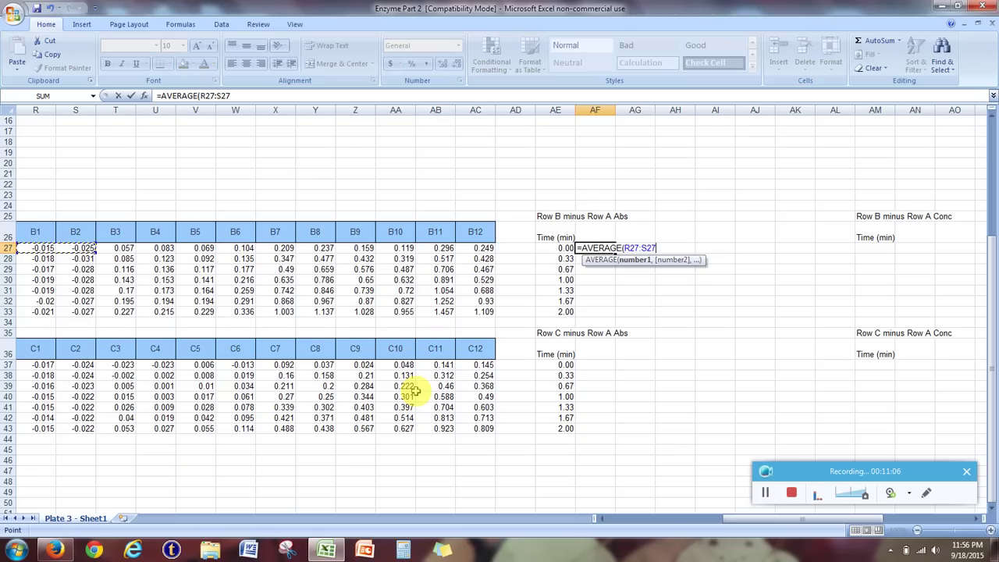
key(Return)
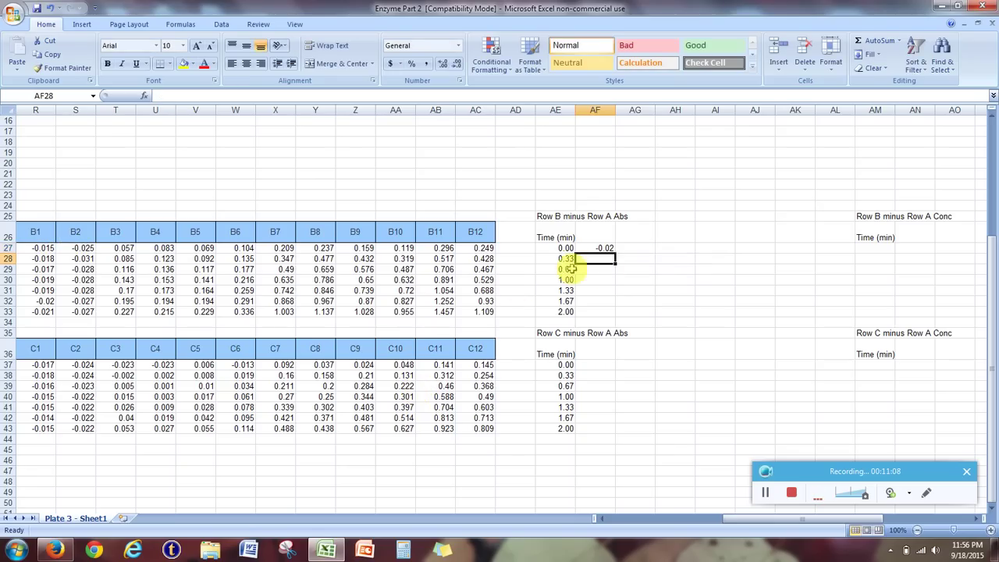
- Check which source cells the AVERAGE formula in AF27 references, and reselect AF27
double_click(608, 248)
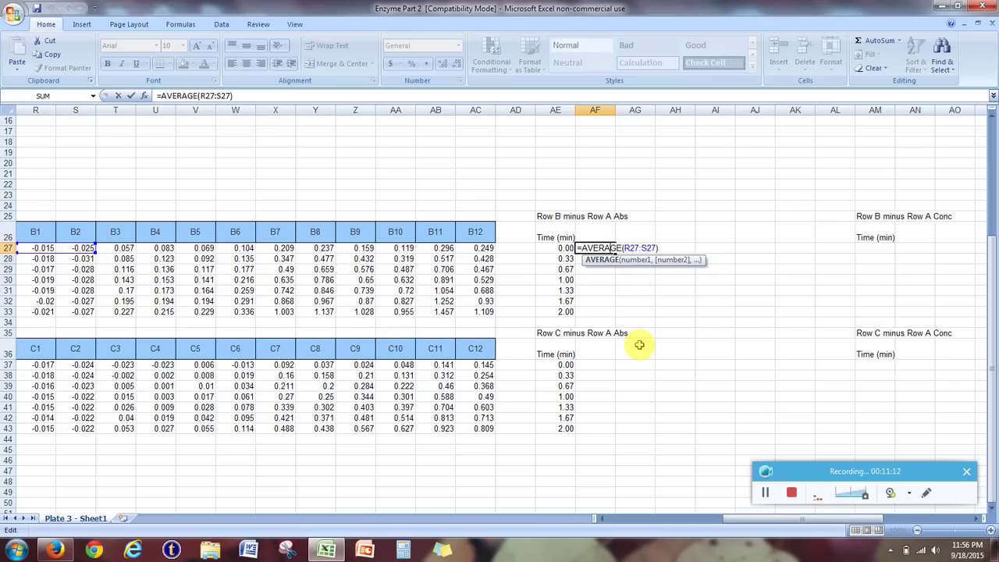
key(Return)
click(605, 248)
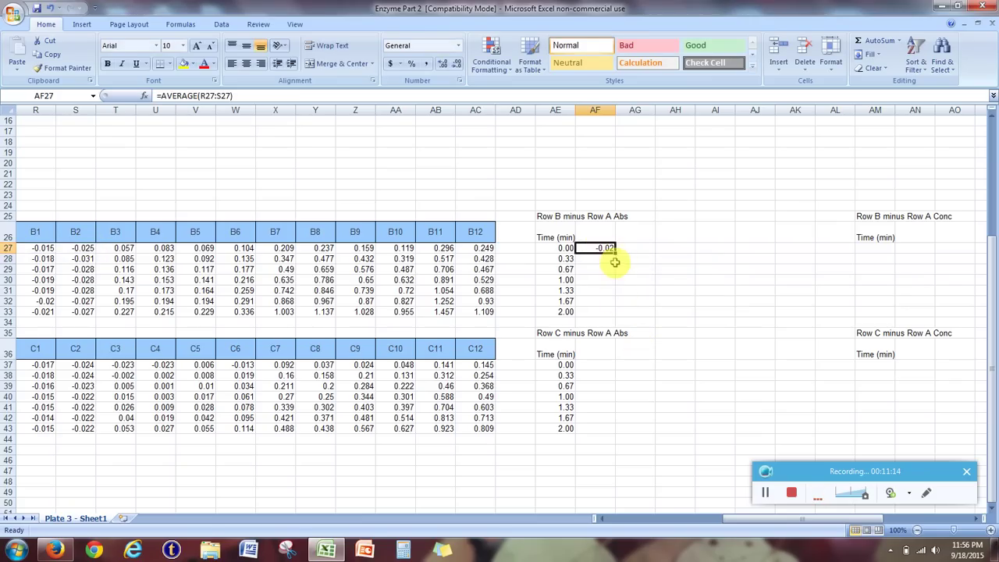
- Fill the AVERAGE formula from AF27 down to row 33 and across into column AG, and check which cells AG27 averages
drag(614, 251, 646, 318)
click(644, 348)
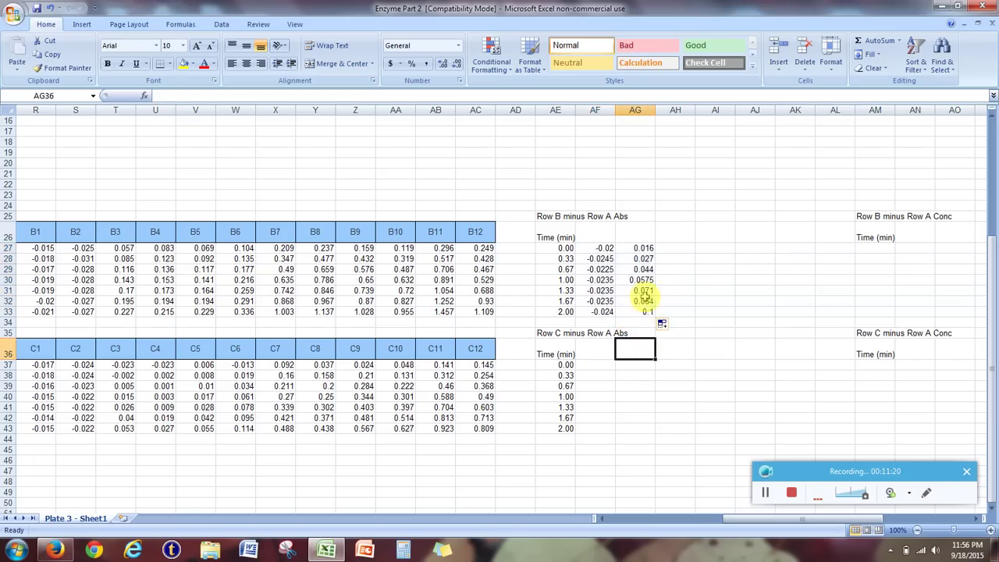
double_click(643, 248)
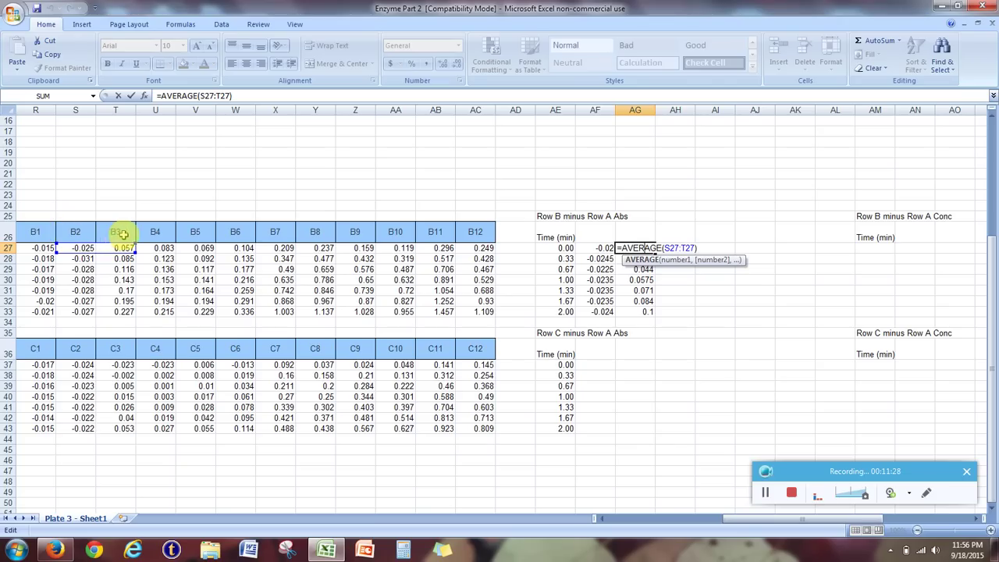
key(Return)
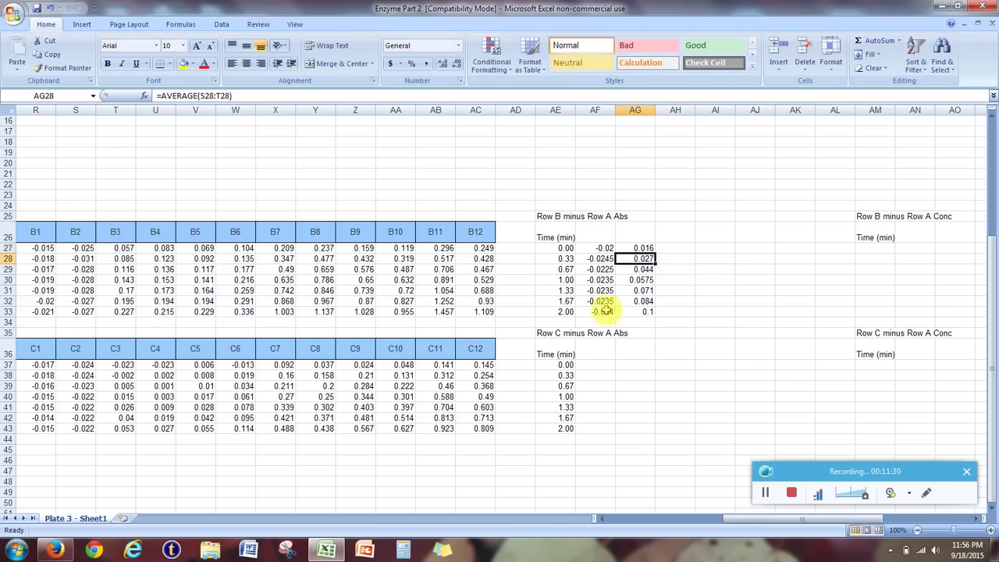
- Undo the fill into column AG, keeping the averages in AF27:AF33, and deselect the range
click(55, 9)
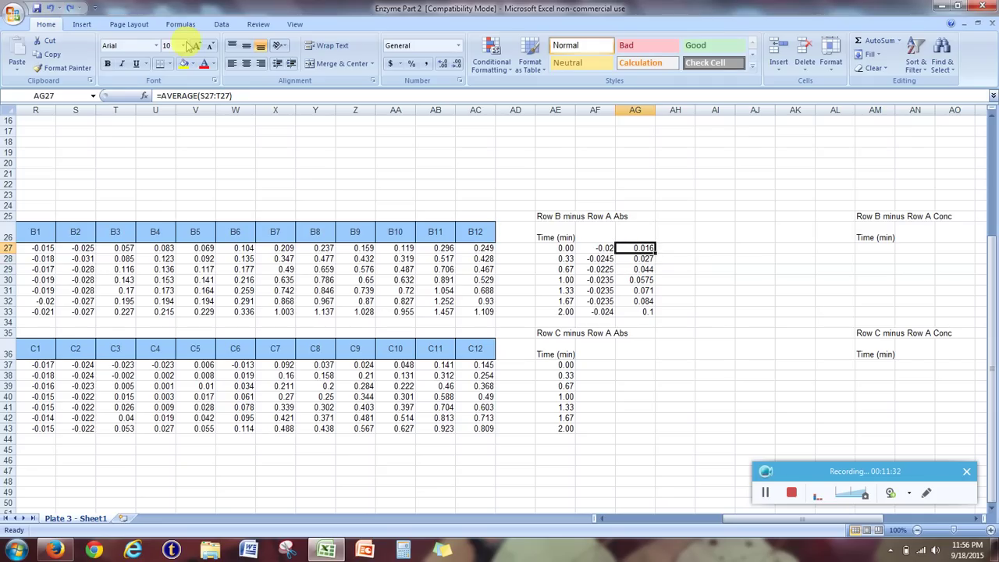
click(53, 10)
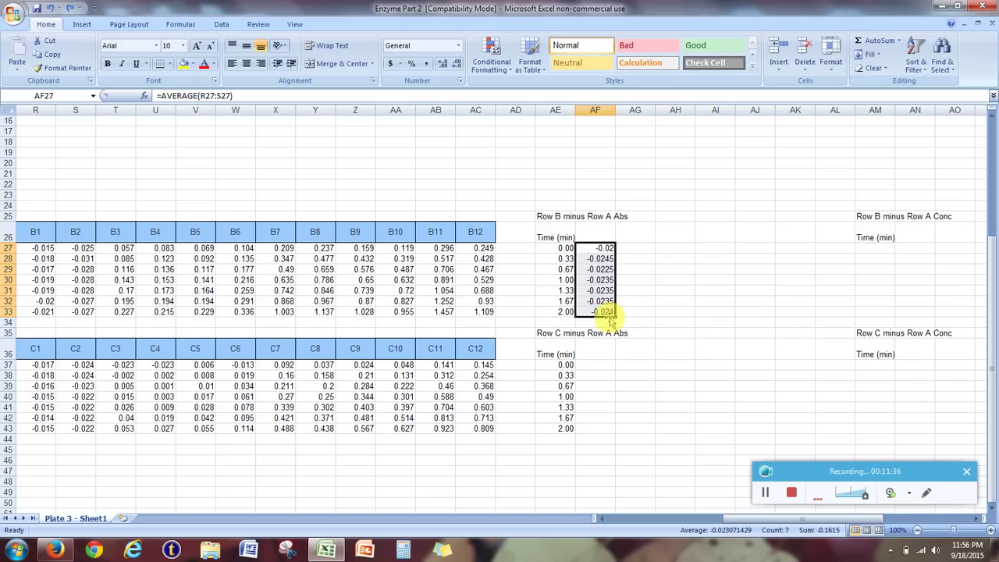
click(660, 154)
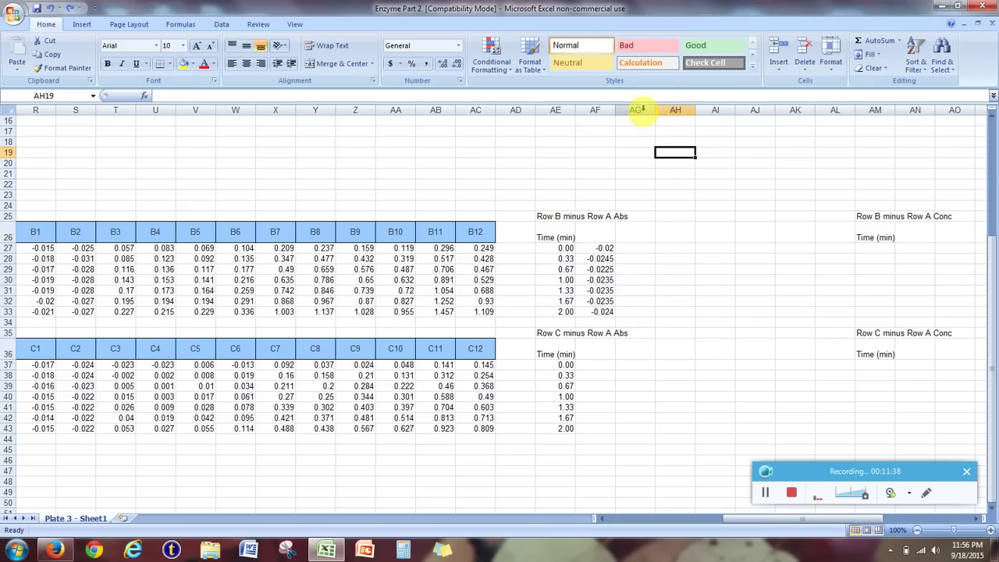
- Insert six blank columns at AG:AL to make room for spaced-out averages before the Conc tables
drag(638, 110, 829, 111)
right_click(827, 111)
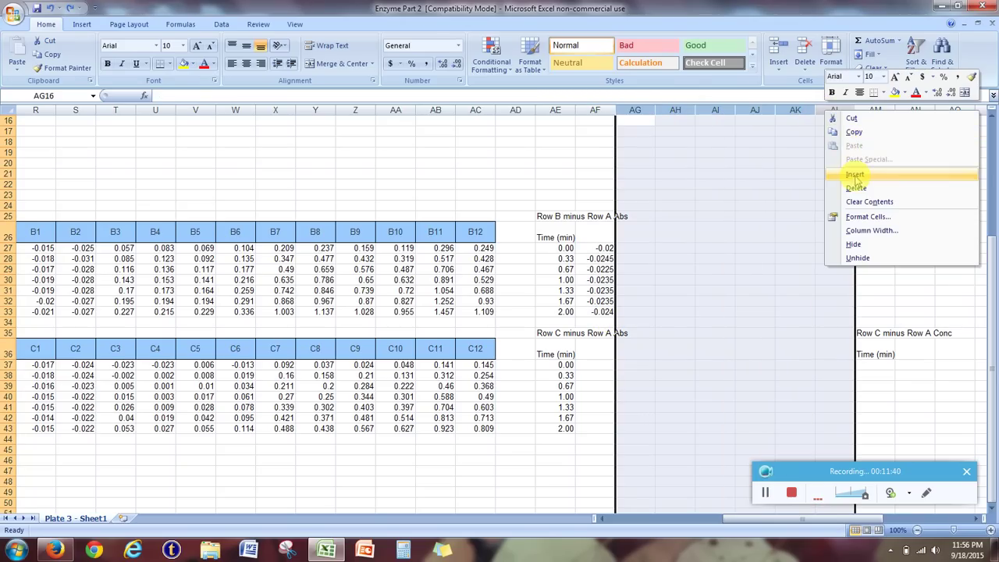
click(855, 177)
click(788, 289)
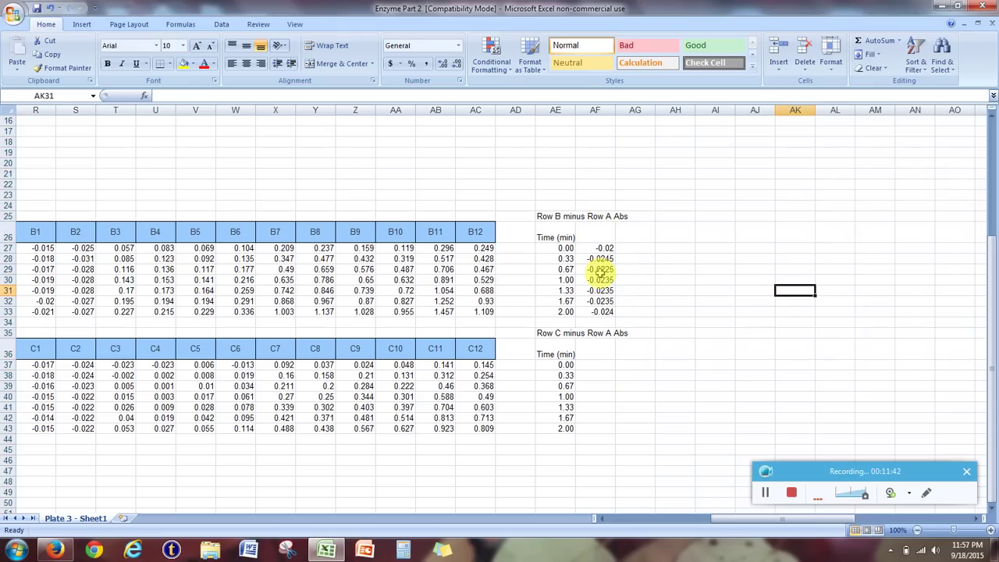
- Copy the averages in AF27:AF33 into columns AH and AJ, starting at row 27, leaving one blank column between them
drag(601, 248, 599, 310)
right_click(609, 277)
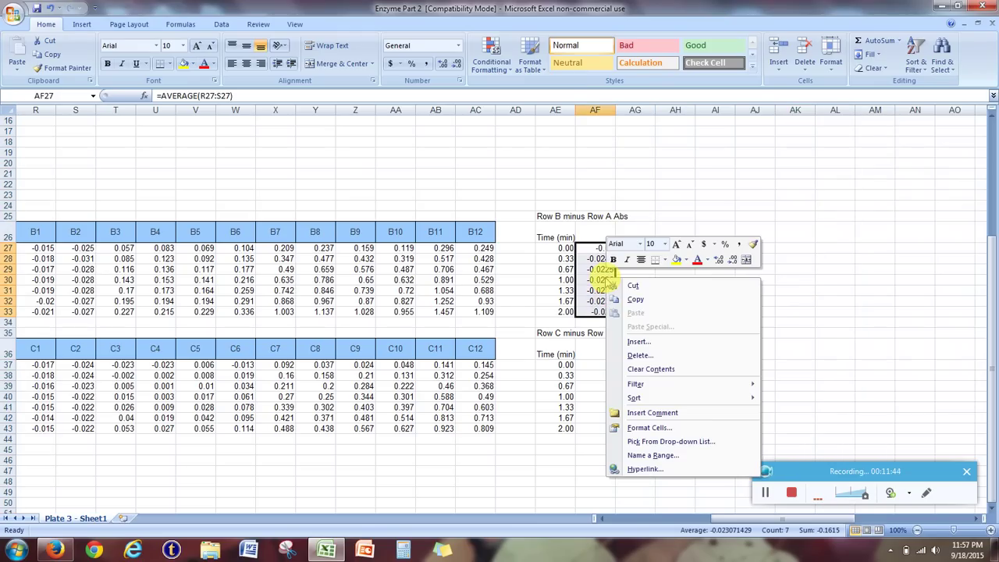
click(635, 299)
click(670, 249)
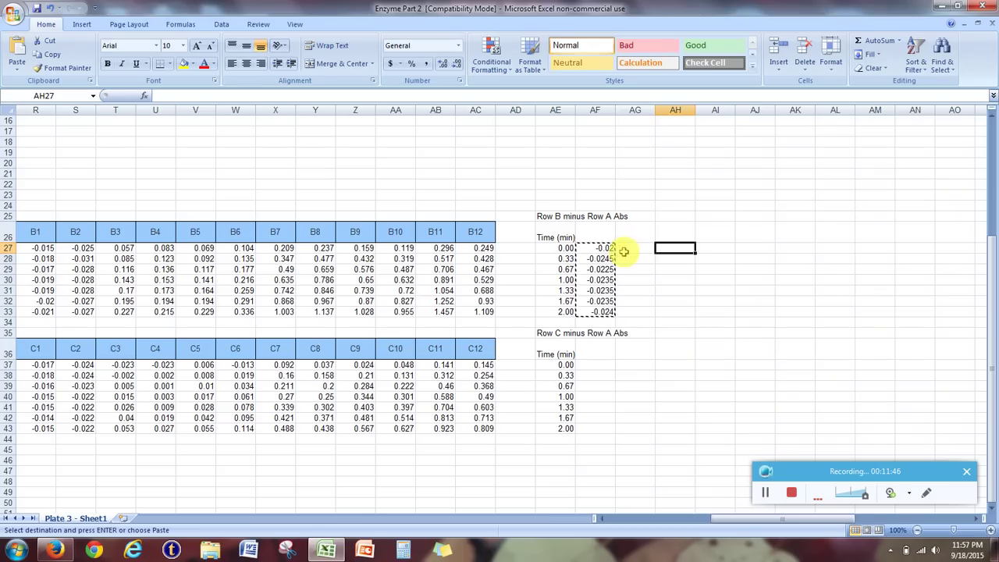
right_click(679, 251)
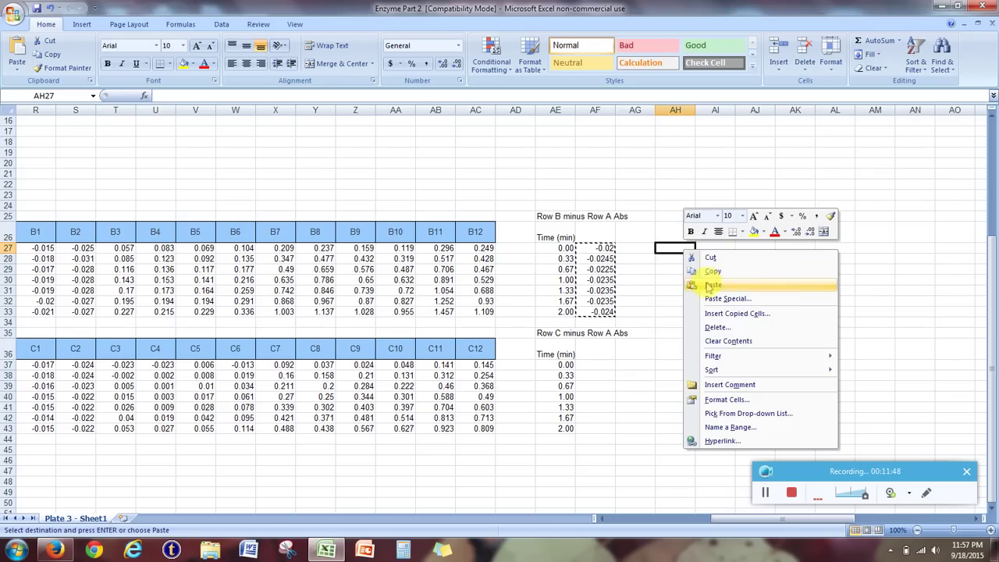
click(712, 285)
click(753, 249)
right_click(760, 249)
click(792, 284)
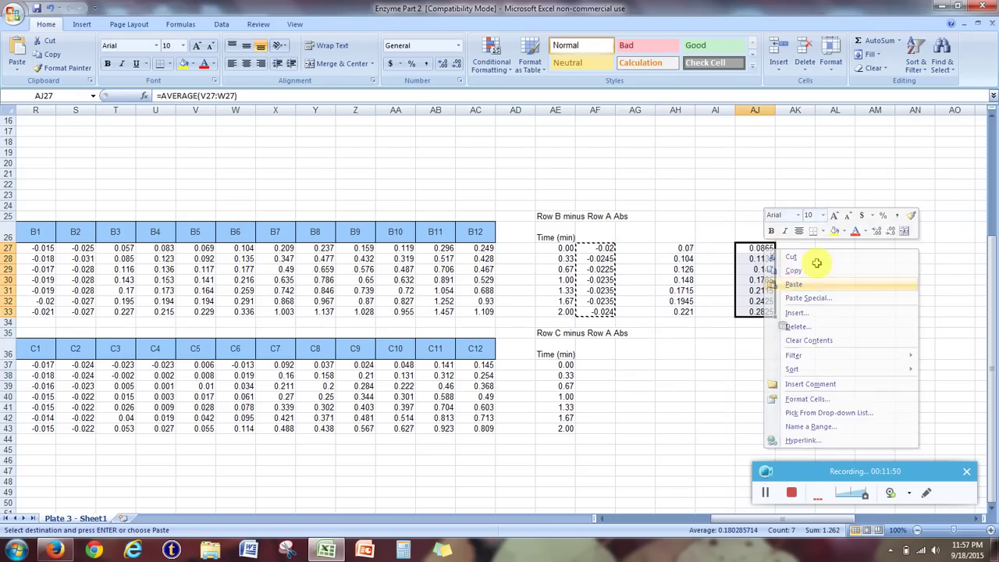
- Paste the copied average formulas at AL27, AN27 and AP27 to cover the B7 to B12 duplicate pairs
click(833, 249)
right_click(833, 250)
click(846, 284)
click(912, 248)
right_click(913, 254)
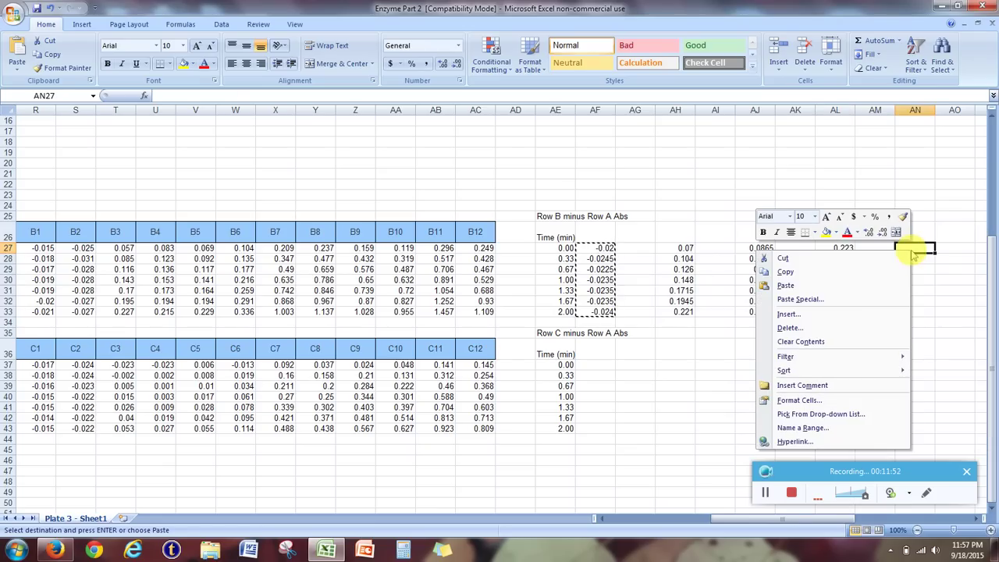
click(853, 285)
click(981, 248)
right_click(981, 249)
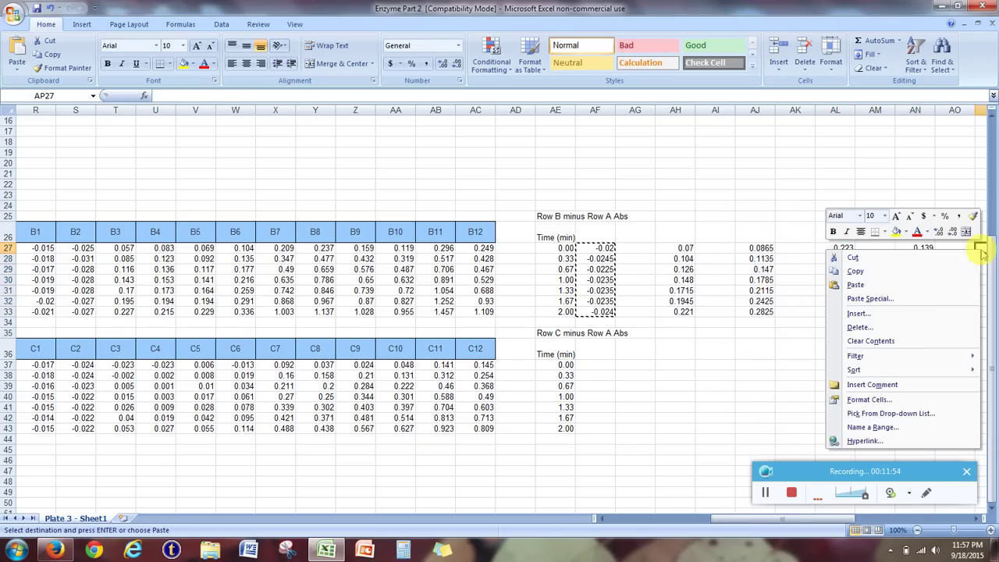
click(853, 285)
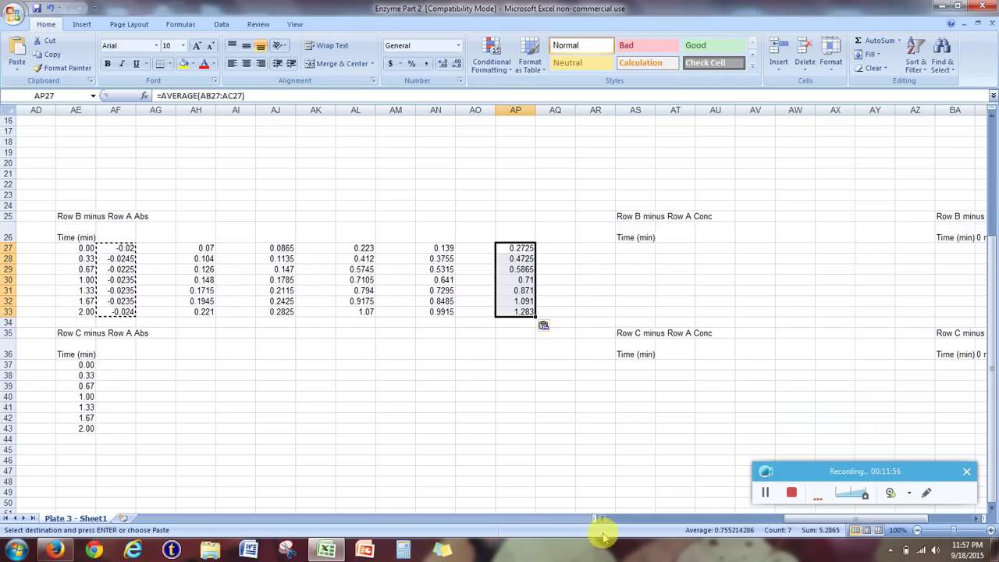
- Check which source cells the AVERAGE formulas in AH27 and AJ27 reference
click(602, 519)
click(515, 418)
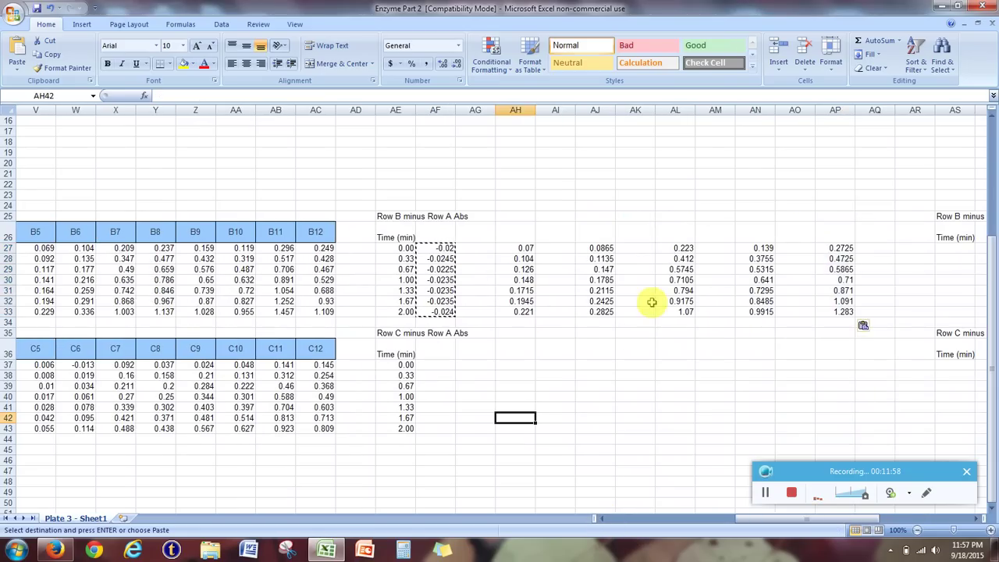
double_click(516, 247)
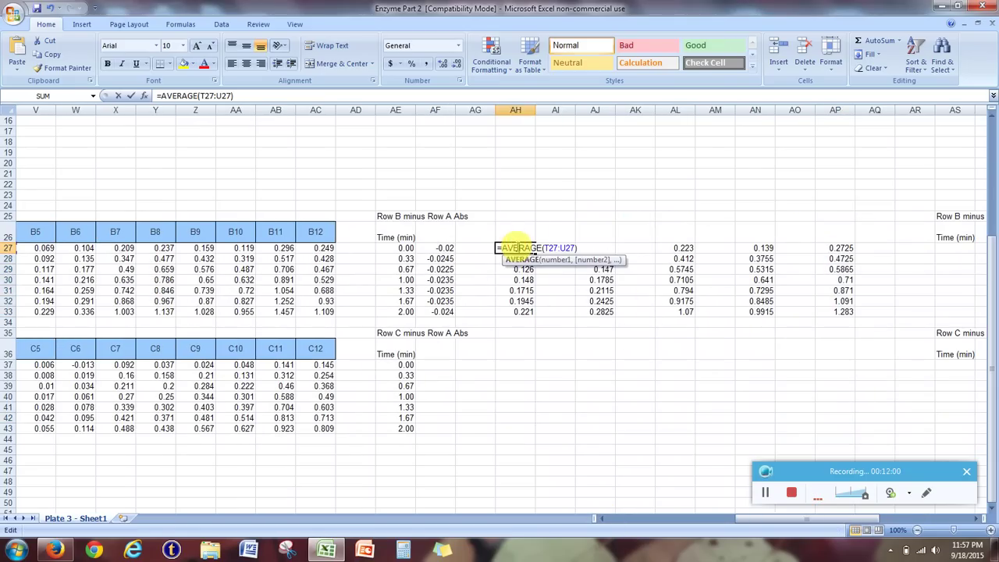
click(603, 519)
double_click(602, 519)
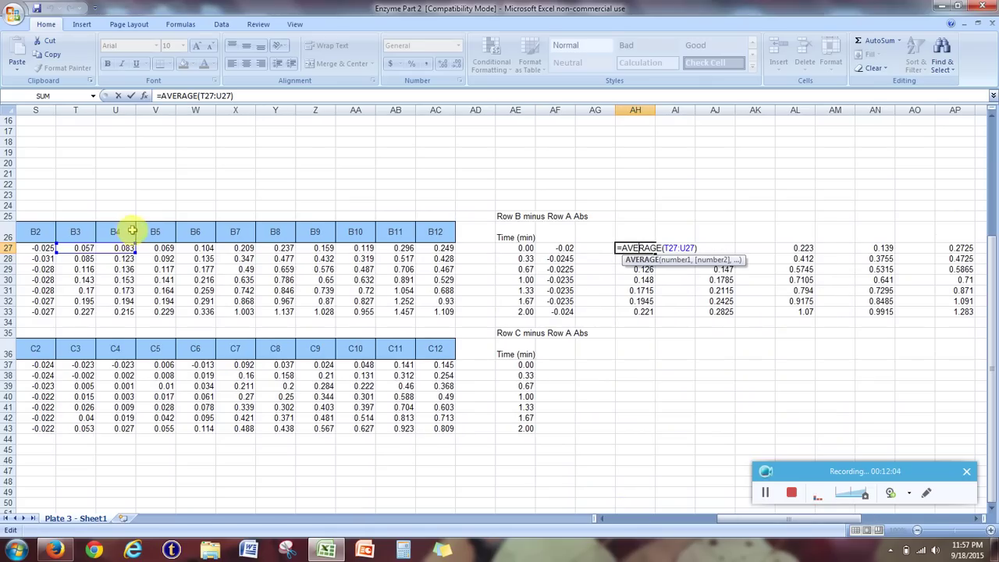
key(Return)
double_click(725, 249)
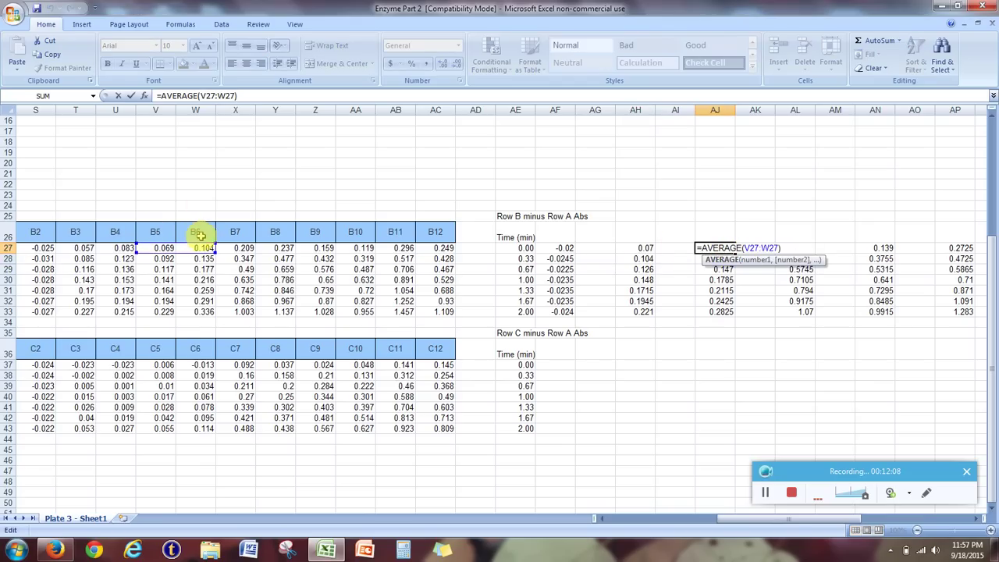
key(Return)
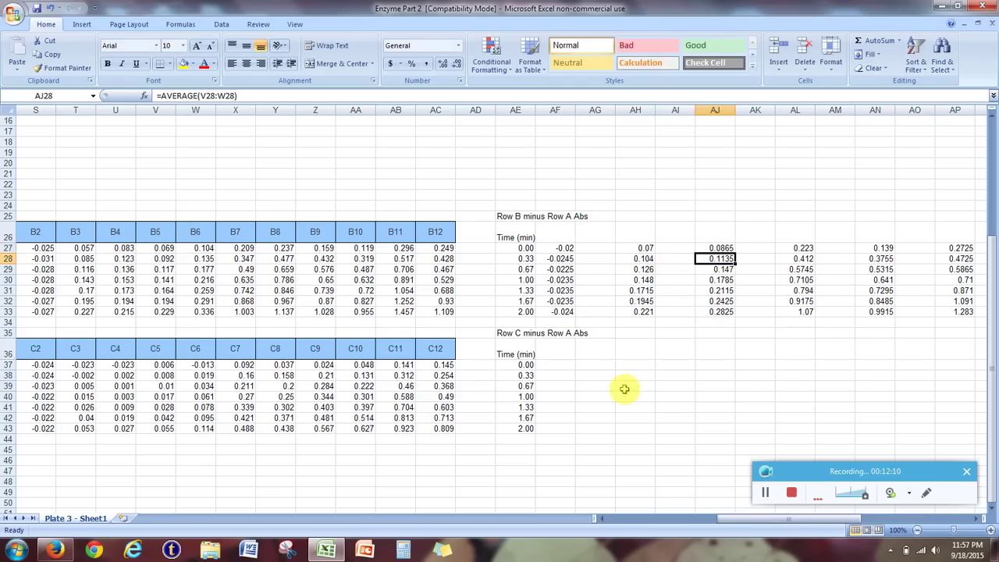
- Copy the Row B average block AF27:AP33 to AF37 under Row C minus Row A Abs
click(977, 519)
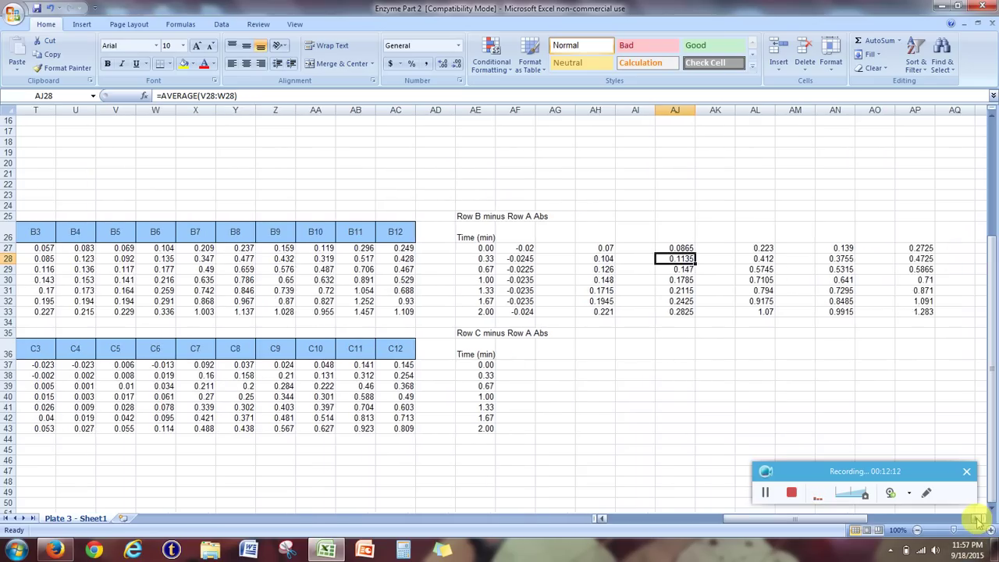
click(976, 520)
click(977, 519)
click(977, 520)
drag(400, 247, 794, 312)
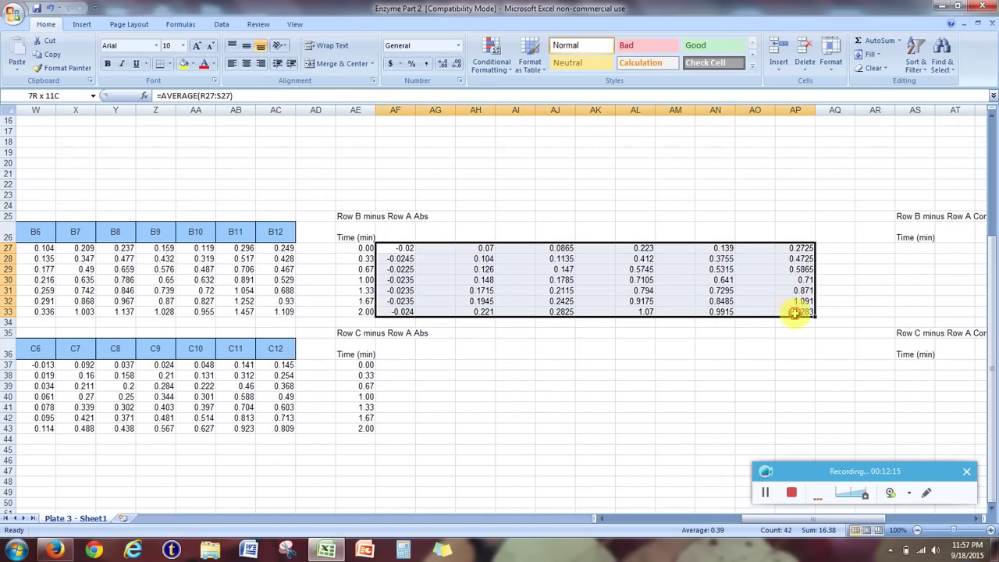
right_click(475, 277)
click(497, 290)
click(396, 365)
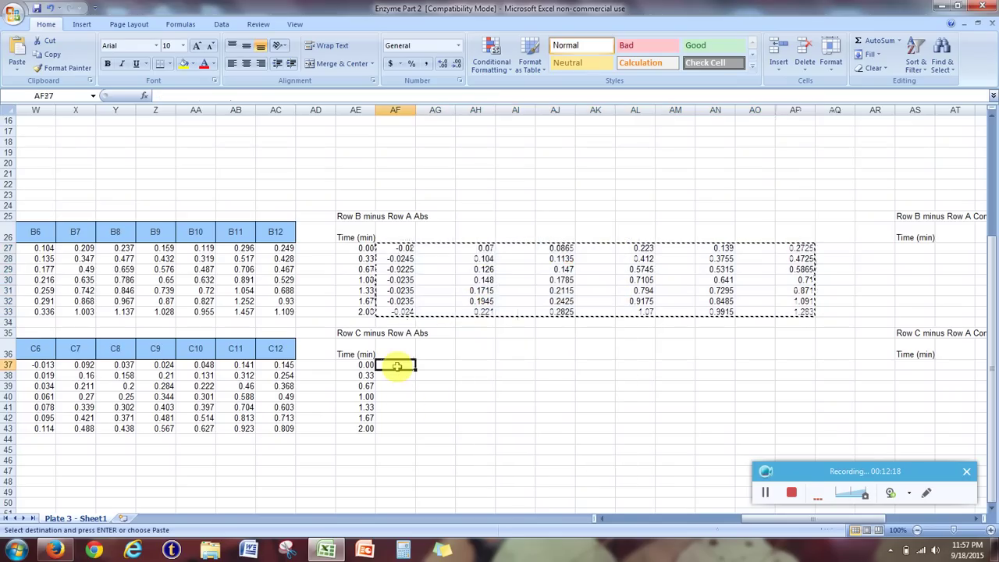
right_click(397, 365)
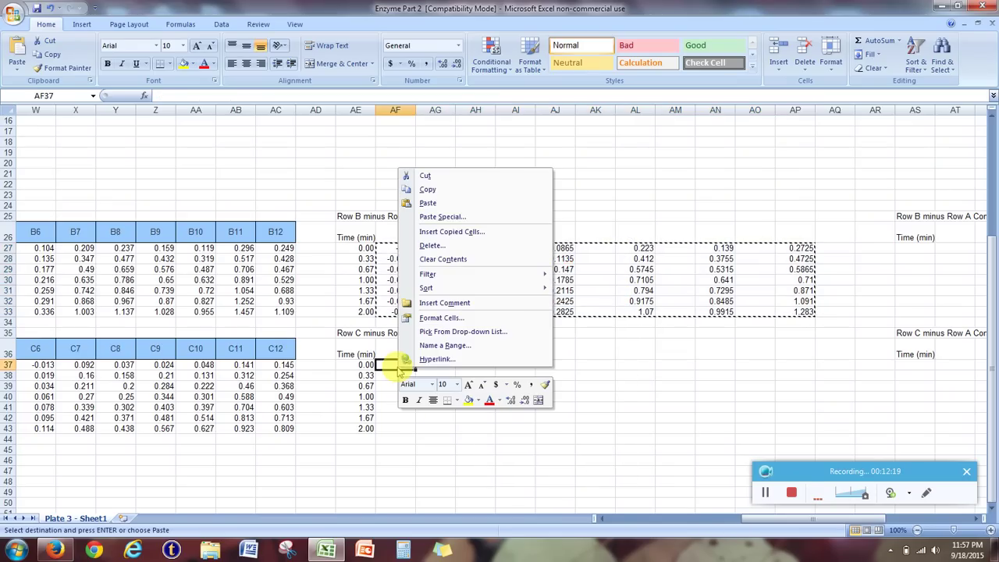
click(427, 202)
click(490, 440)
- Check which source cells the AVERAGE formula in AH37 references for Row C
double_click(480, 364)
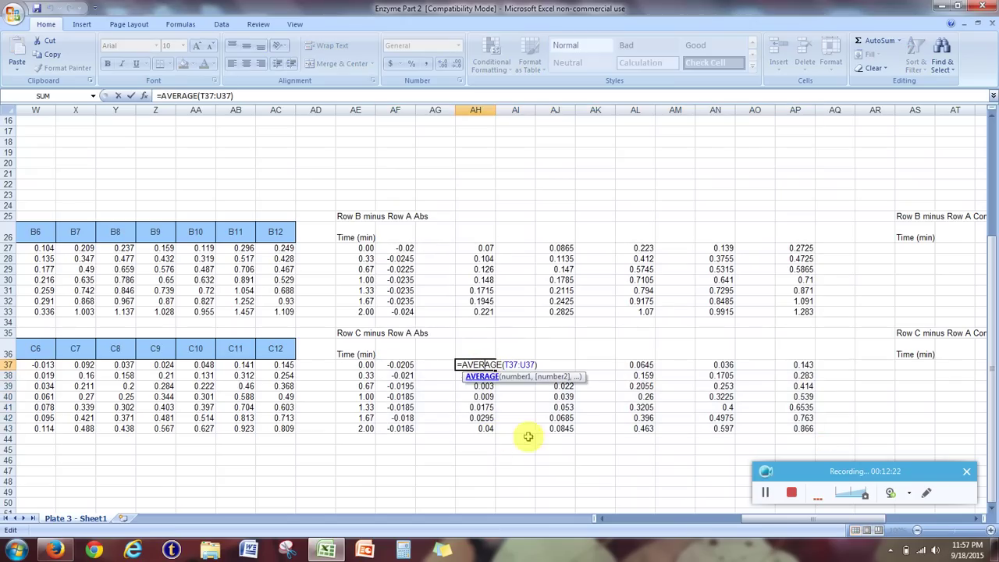
click(602, 518)
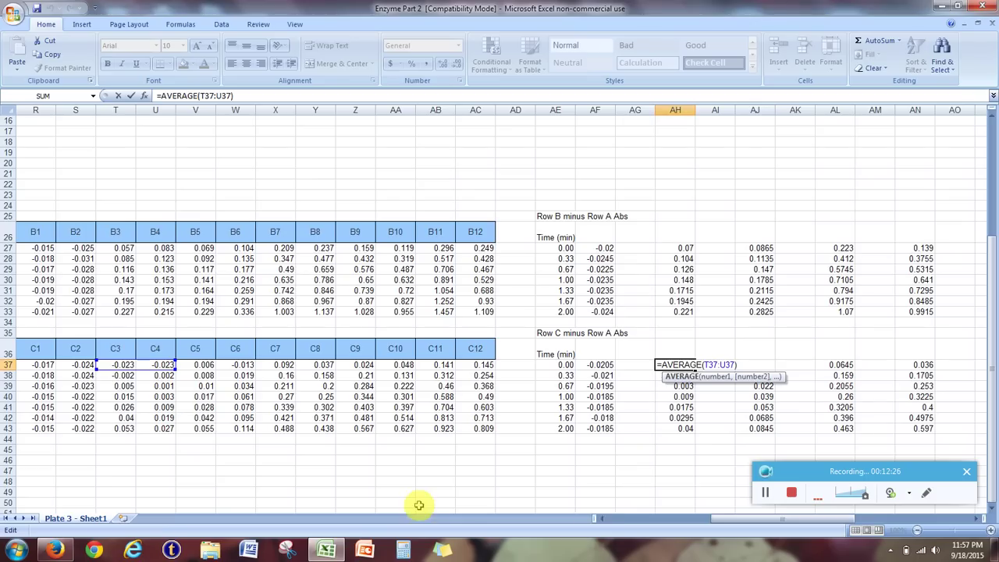
key(Return)
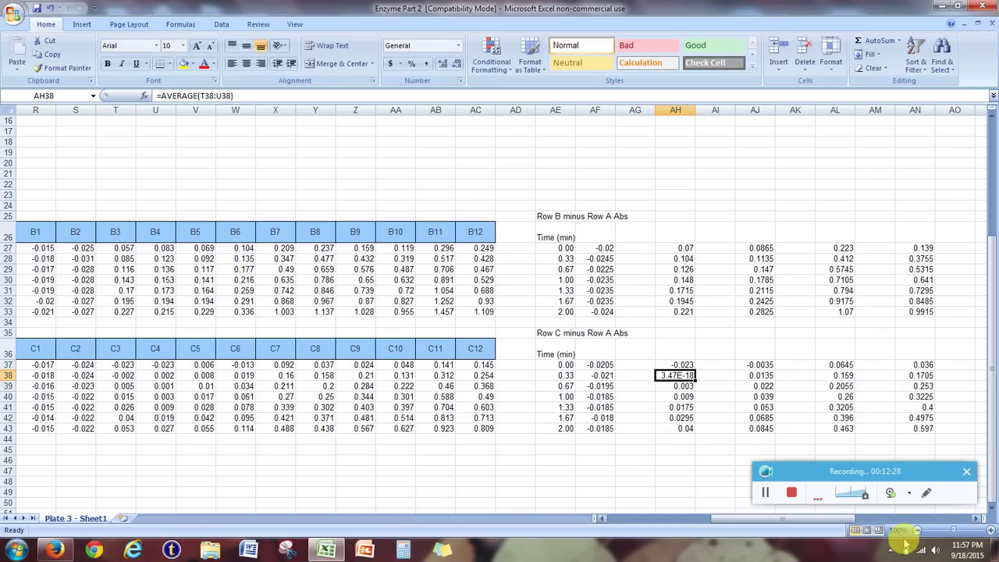
- Delete the first three blank columns separating the averages, working through AG, AH and AI in turn
click(979, 518)
click(977, 518)
click(978, 519)
click(978, 519)
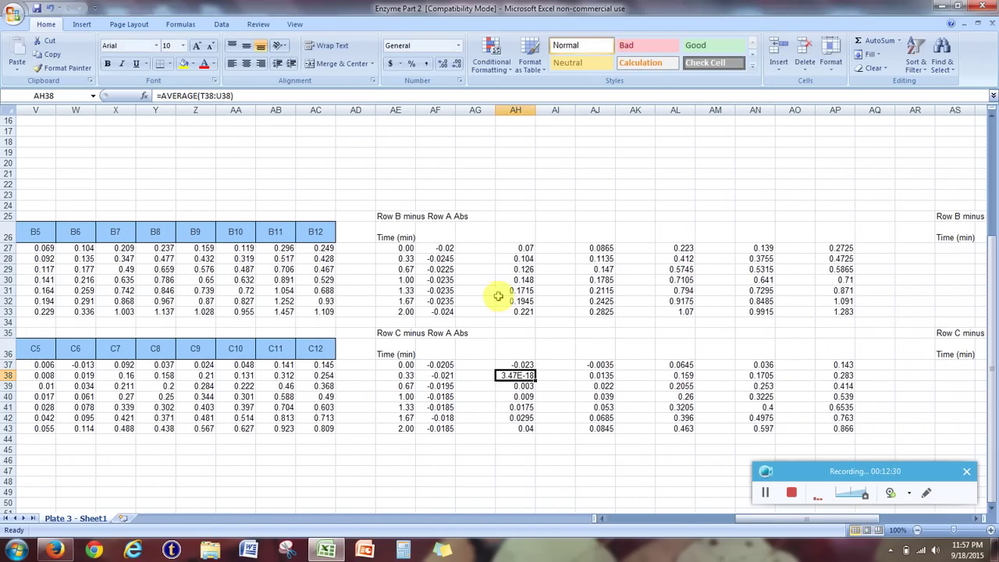
click(979, 519)
click(979, 519)
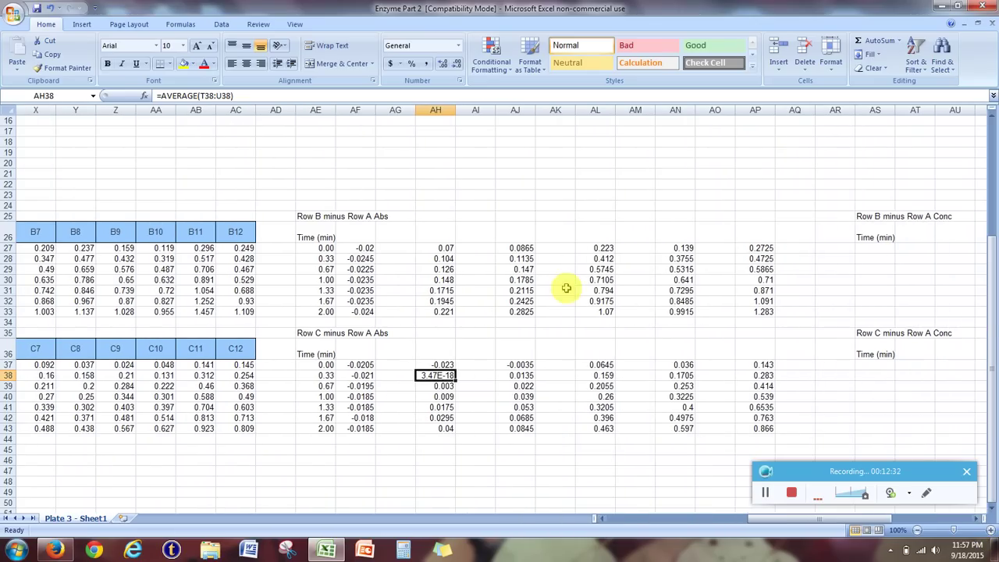
right_click(394, 109)
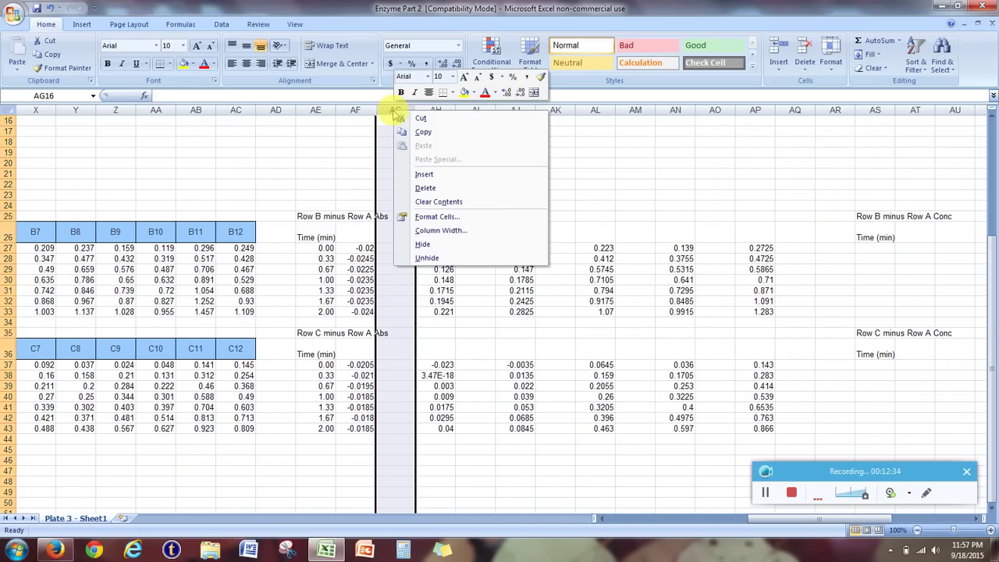
click(426, 190)
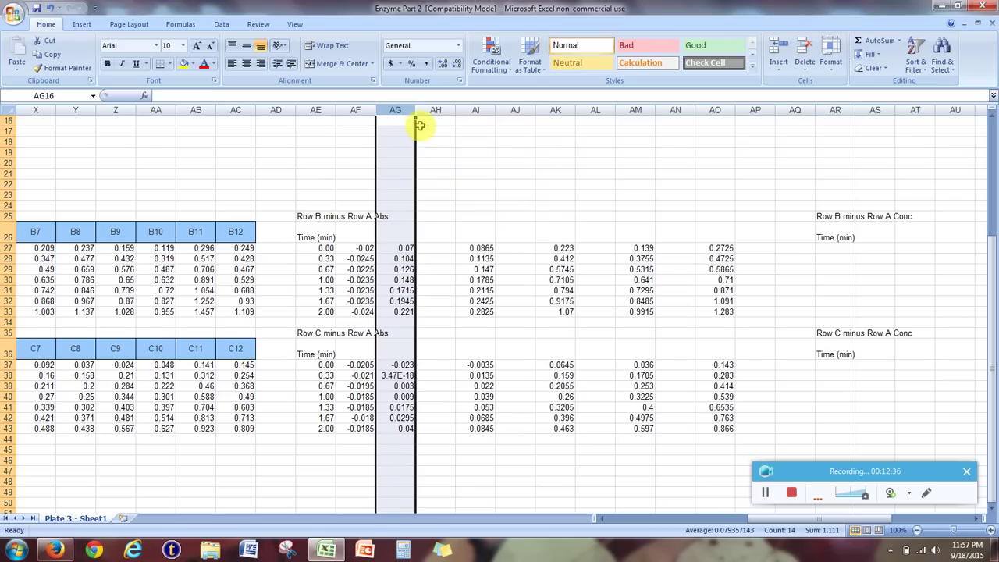
click(435, 109)
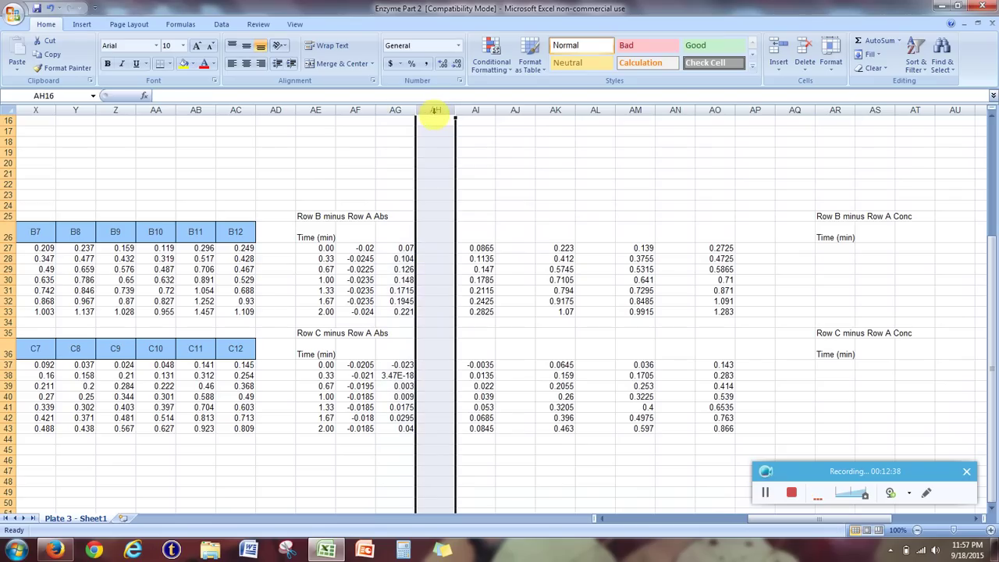
right_click(434, 109)
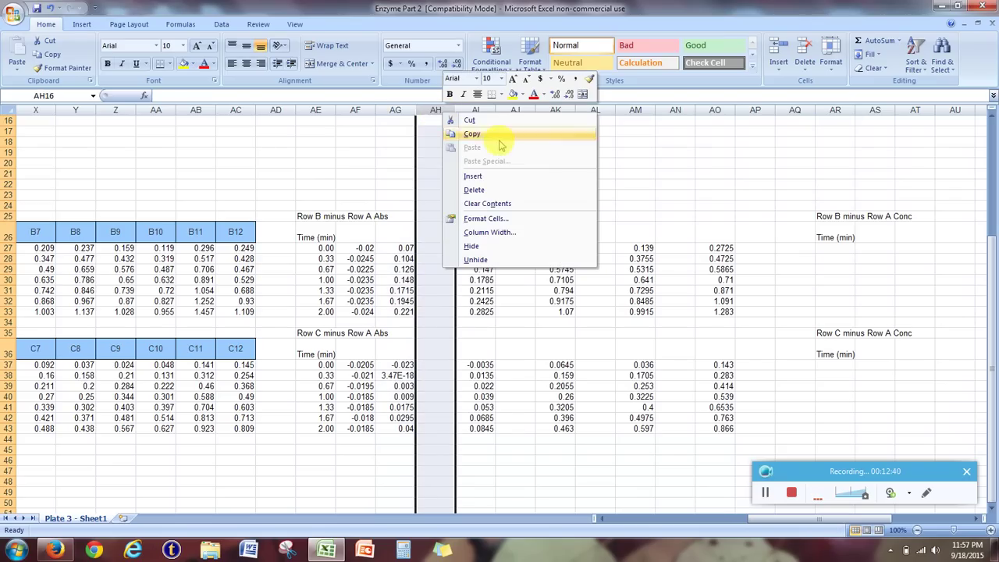
click(476, 191)
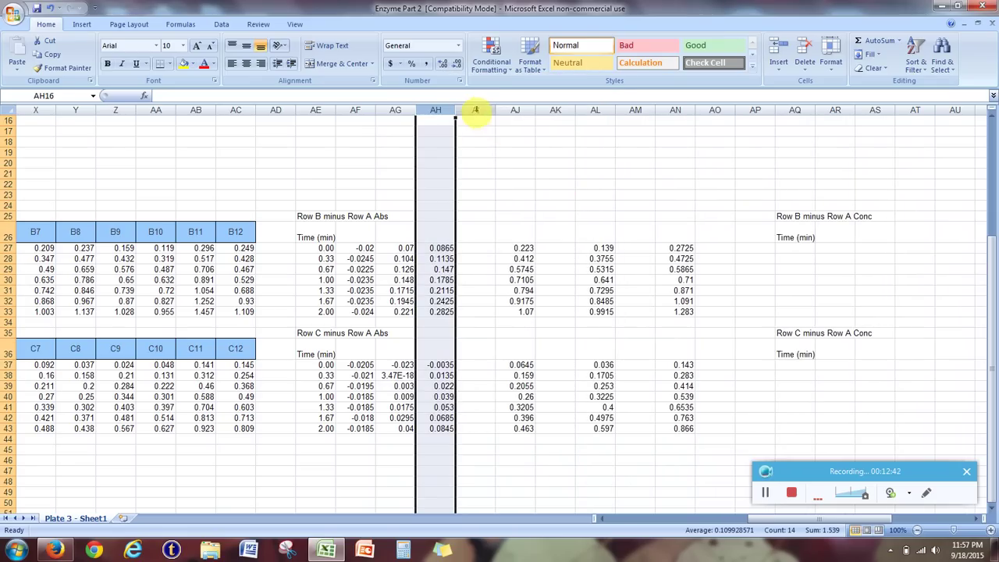
right_click(475, 109)
click(519, 191)
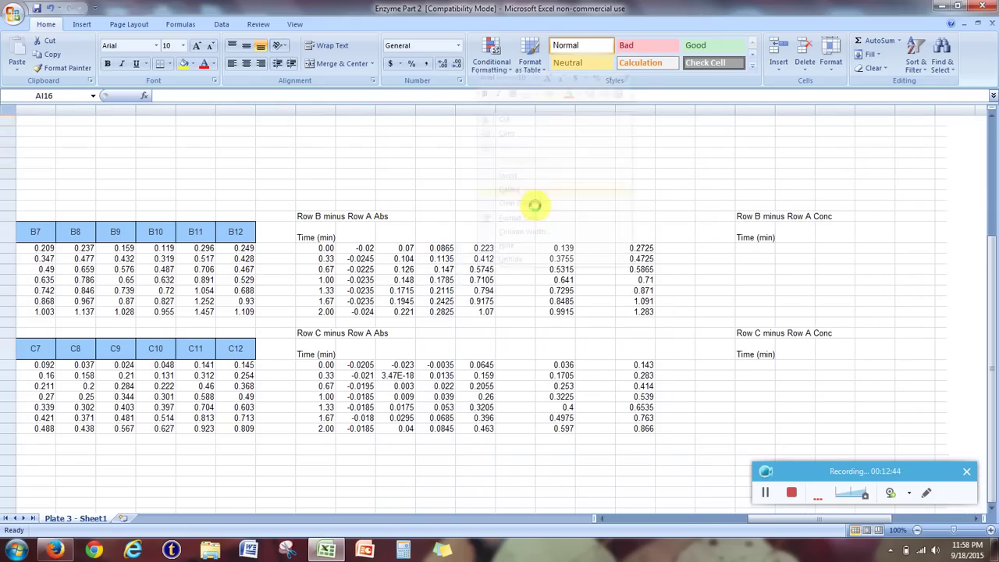
- Delete the last two blank columns separating the averages, AJ and AK in turn
right_click(514, 110)
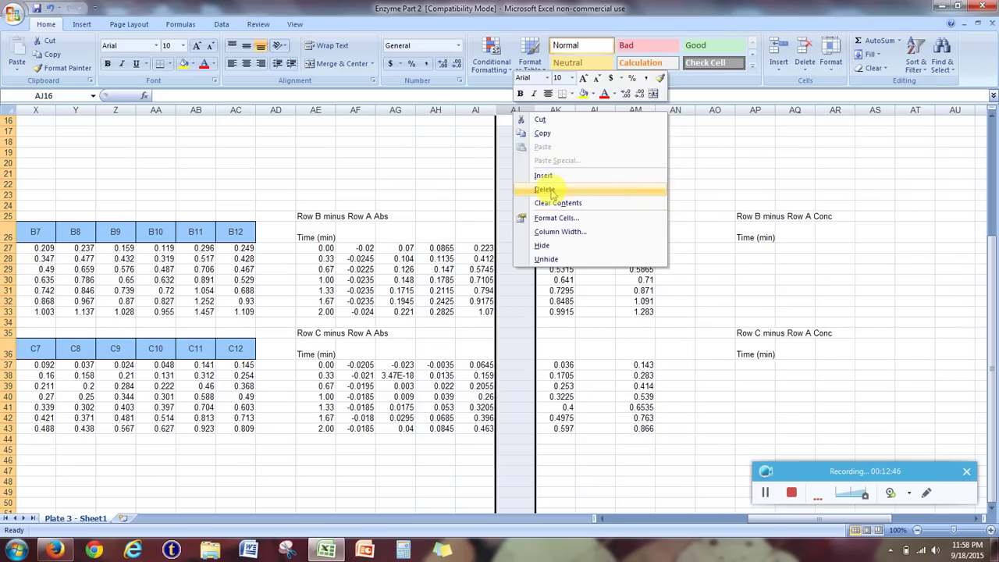
click(550, 191)
right_click(564, 115)
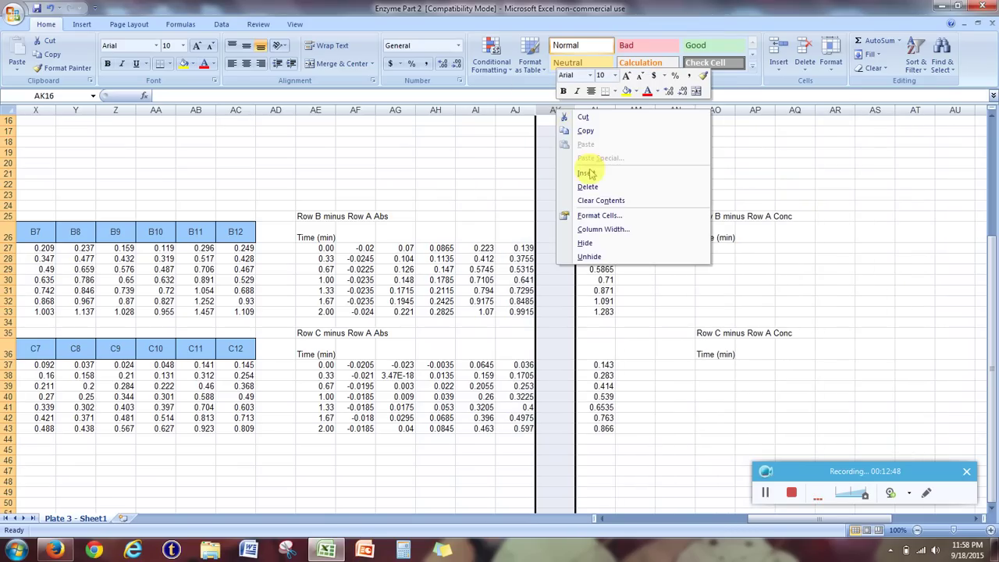
click(583, 193)
click(595, 333)
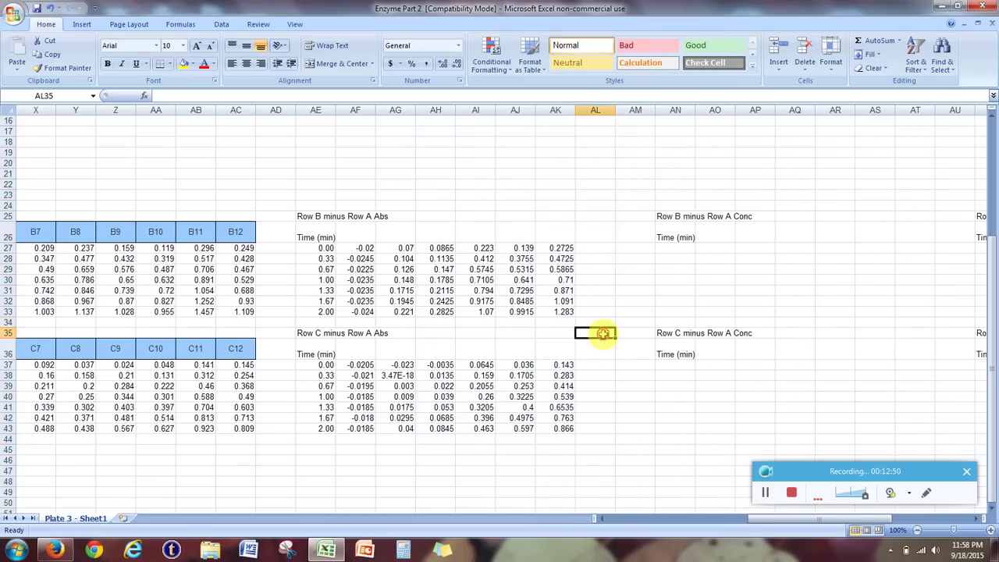
- Check which source cells the AVERAGE formula in AK33 references
click(561, 311)
double_click(560, 312)
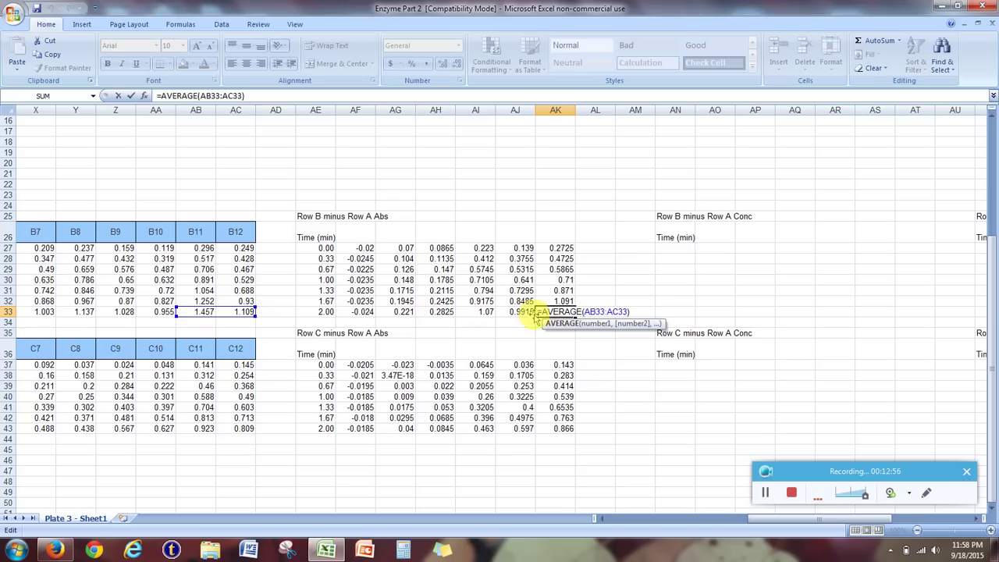
key(Return)
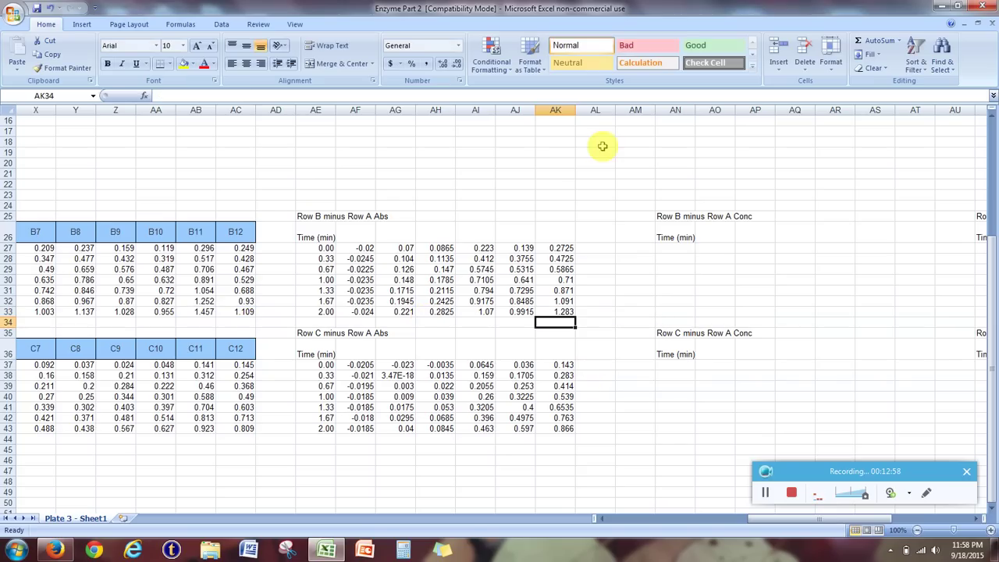
- Delete blank column AL between the Abs averages and the Conc tables
click(596, 110)
right_click(596, 110)
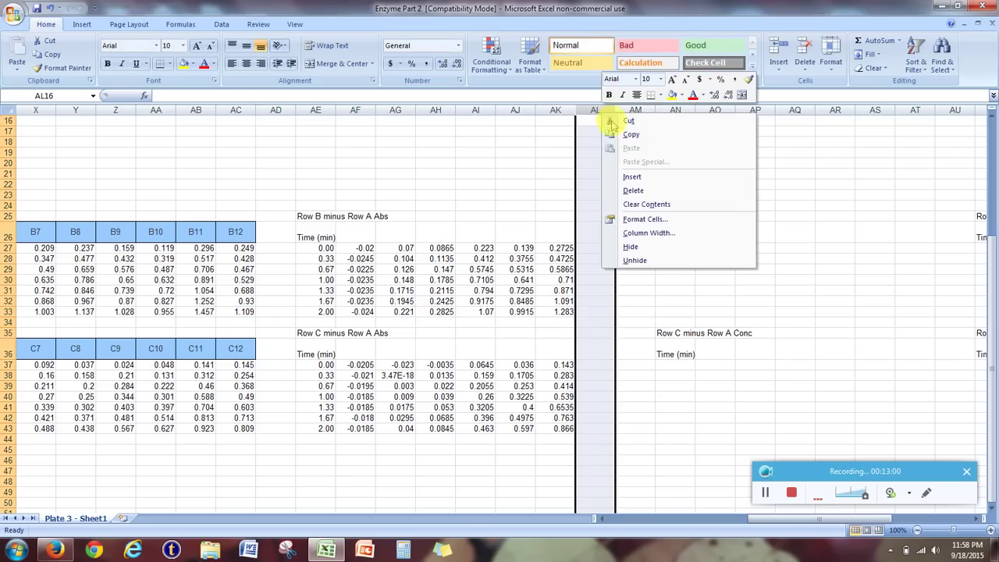
click(636, 191)
click(800, 439)
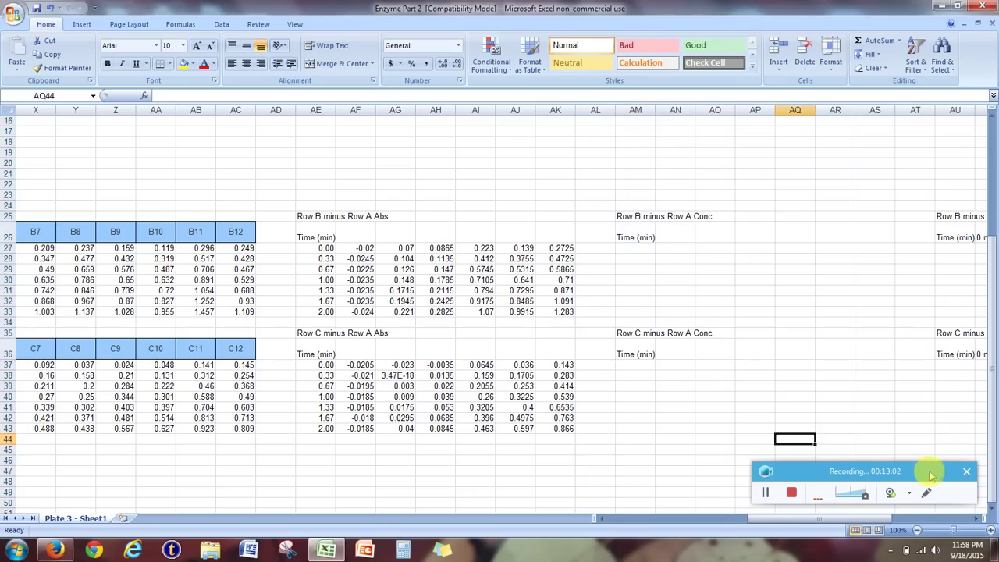
- Review the procedure list and the Beers Law constants at the start of the sheet, and return to the empty Row B minus Row A Conc table
double_click(977, 518)
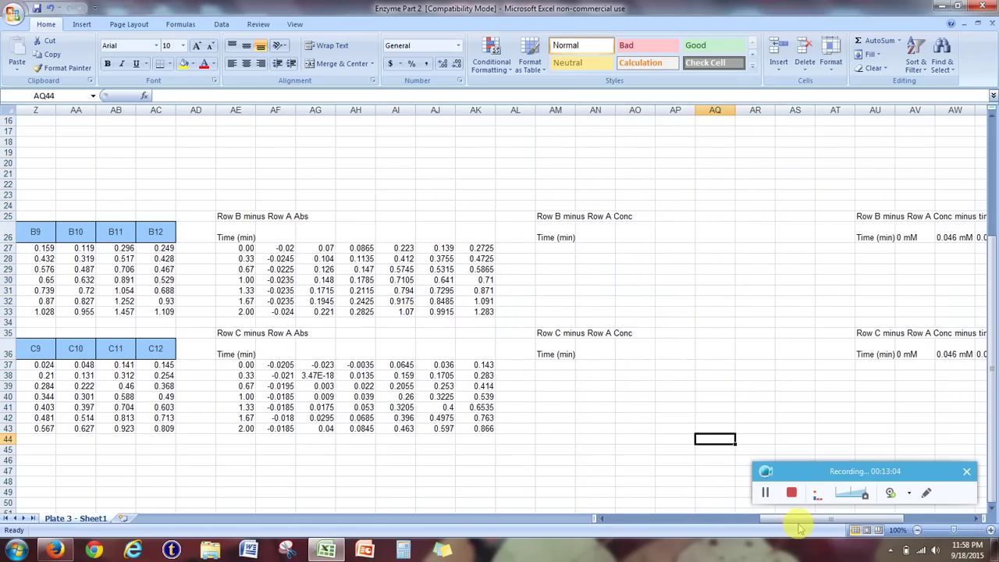
drag(800, 518, 631, 515)
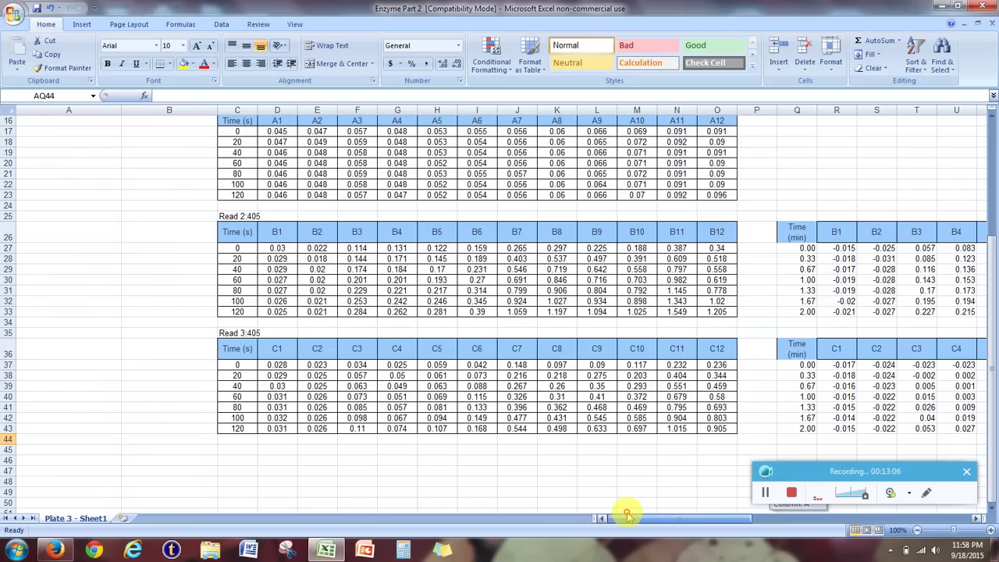
scroll(480, 337, up, 5)
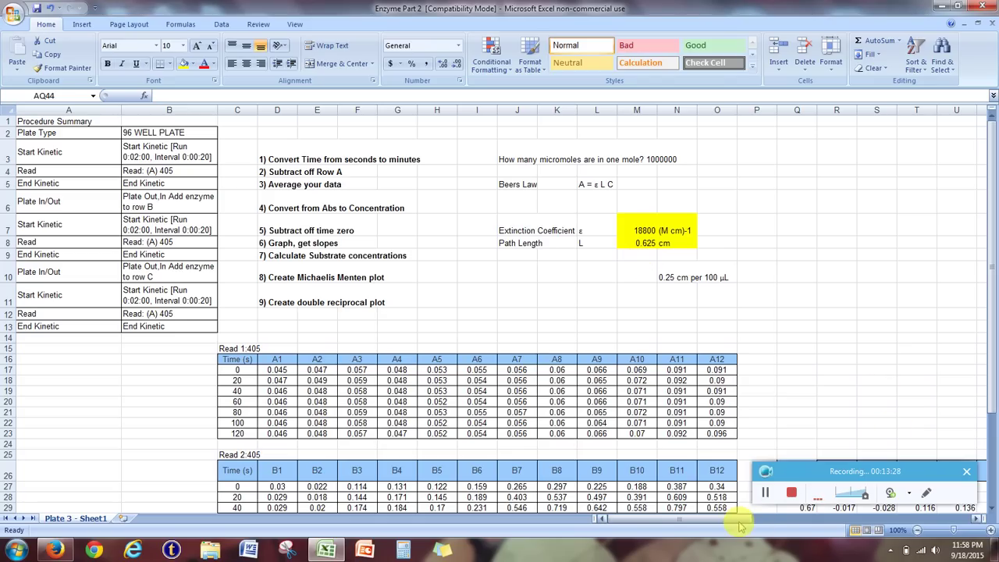
drag(738, 521, 874, 518)
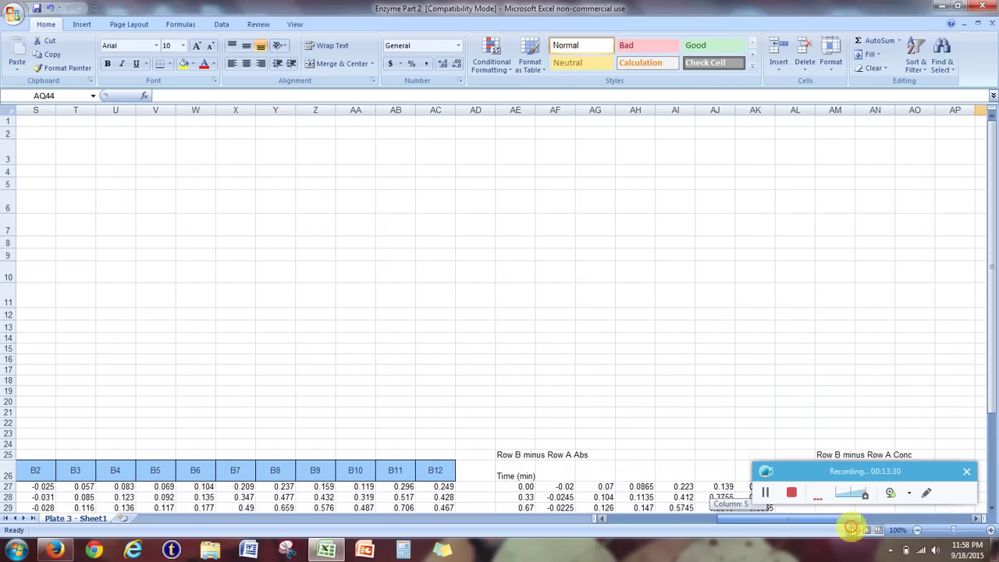
scroll(792, 377, down, 6)
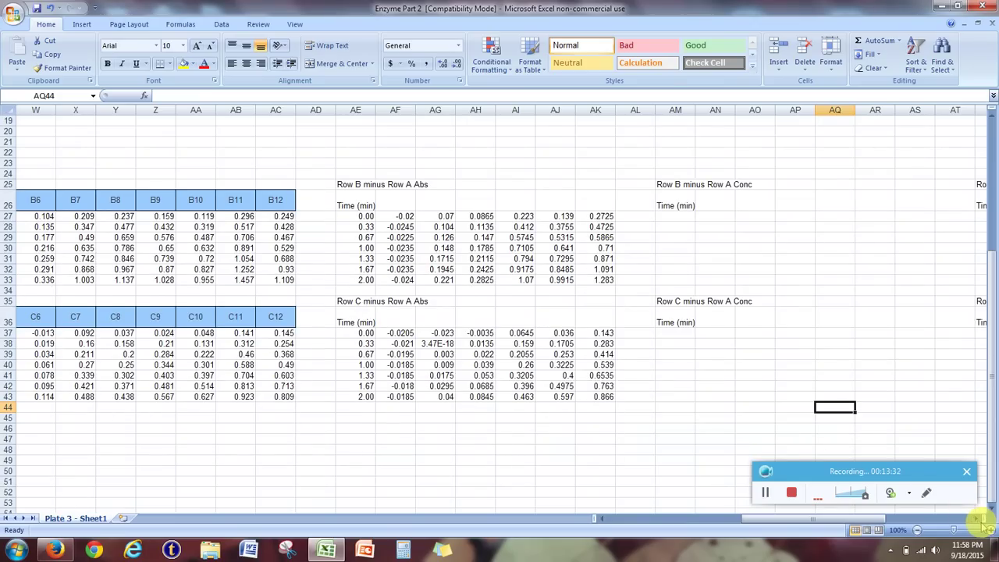
click(977, 518)
click(977, 518)
click(977, 518)
click(977, 518)
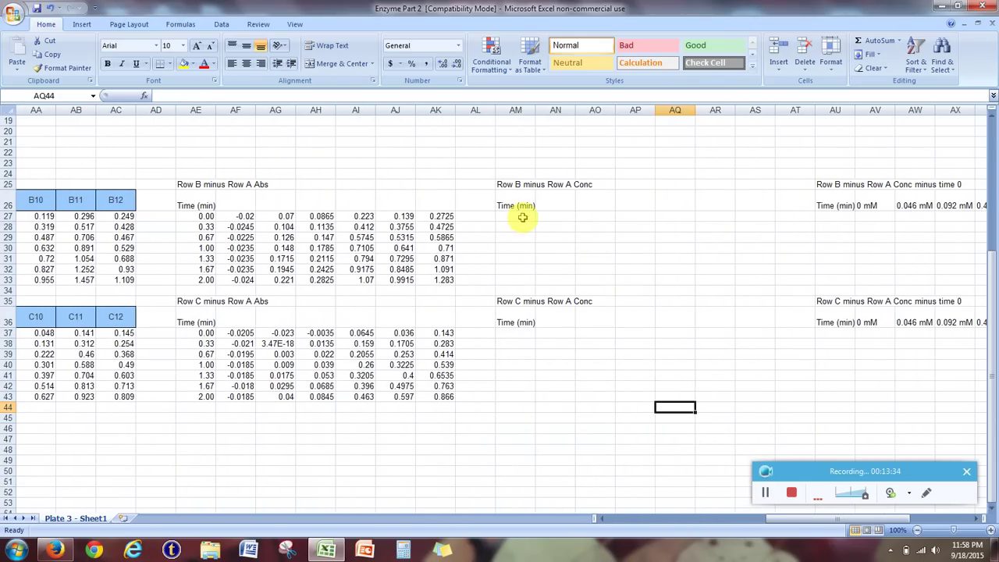
click(552, 216)
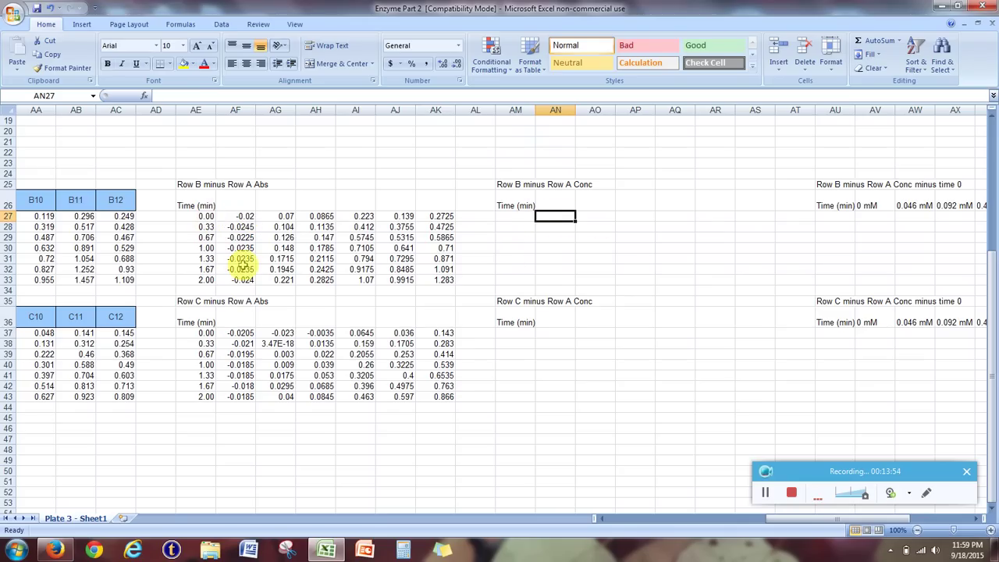
- Copy the time values AE27:AE33 into both Conc tables, starting at AM27 and AM37
drag(195, 219, 190, 279)
right_click(190, 279)
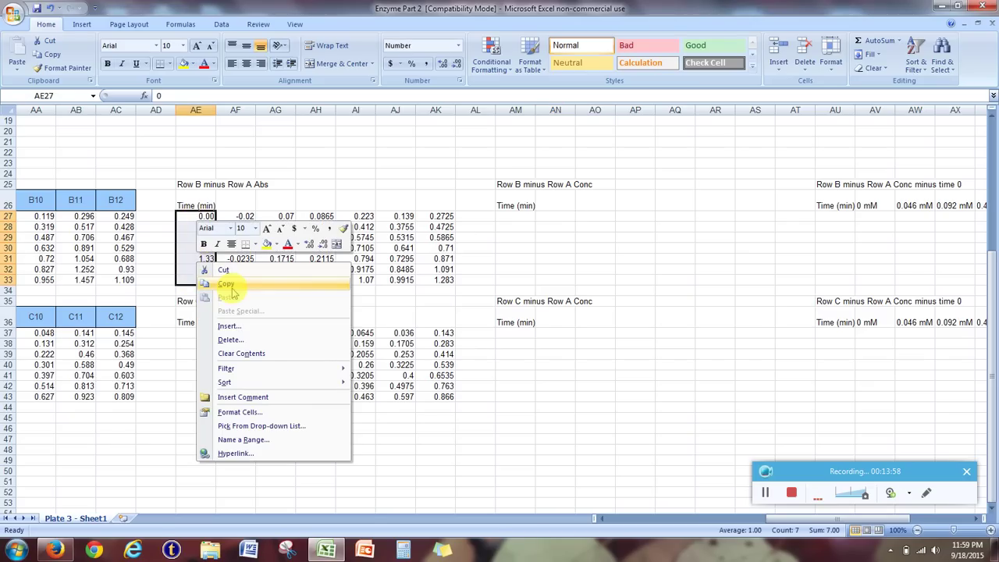
click(232, 285)
click(510, 221)
right_click(510, 218)
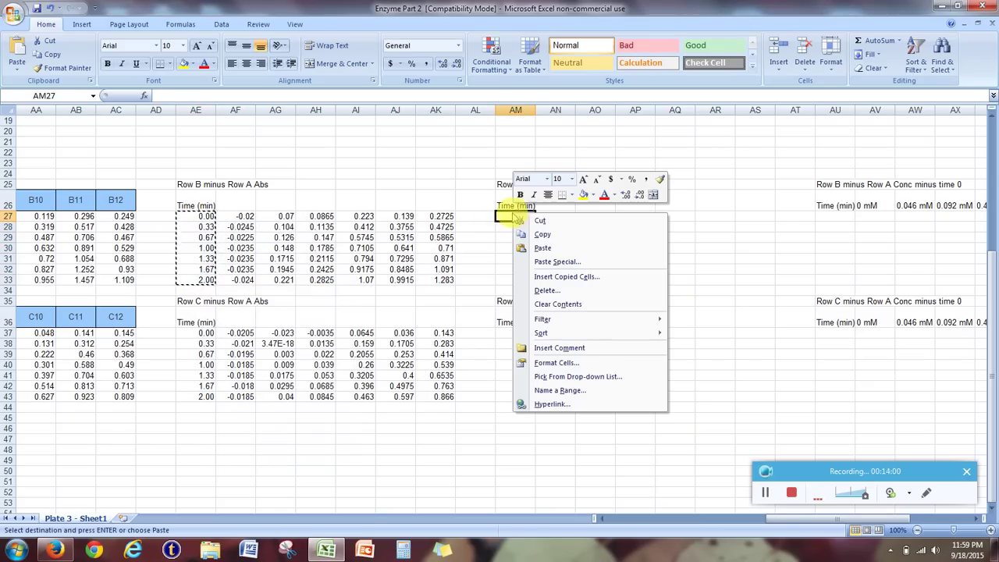
click(517, 256)
right_click(503, 337)
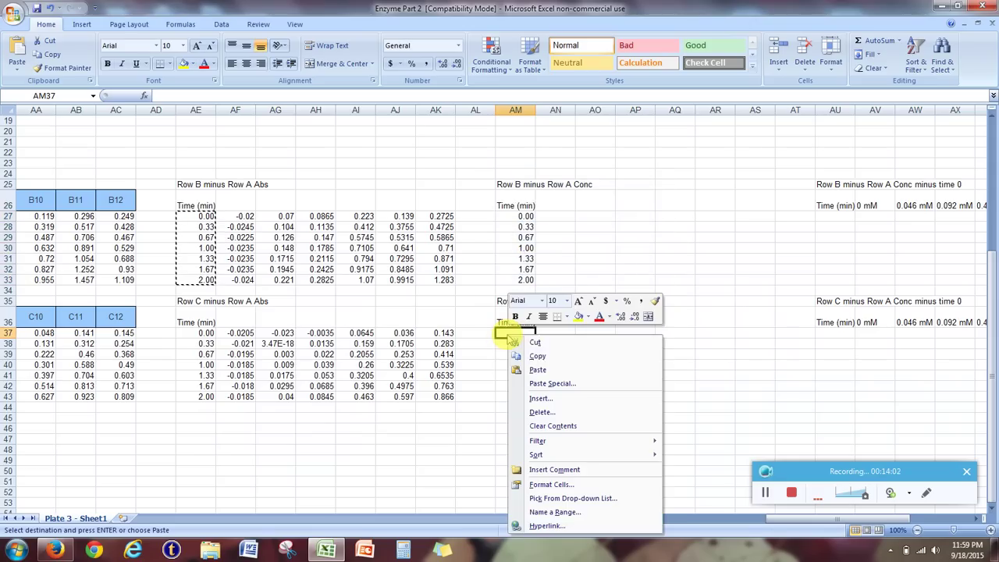
click(518, 373)
click(578, 250)
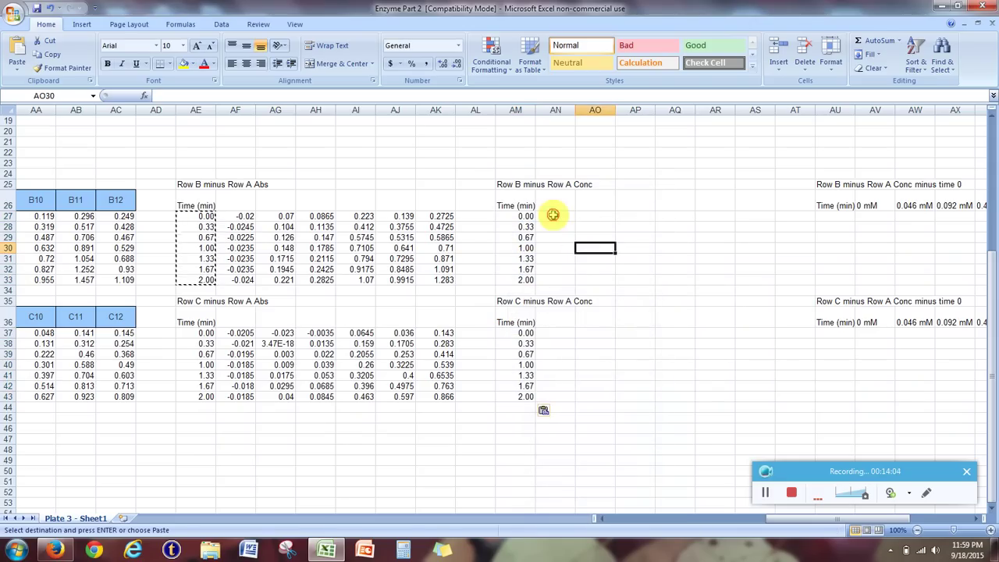
- Enter the absorbance-to-concentration formula =AF27/(M7*M8)*1000000 in AN27
click(553, 211)
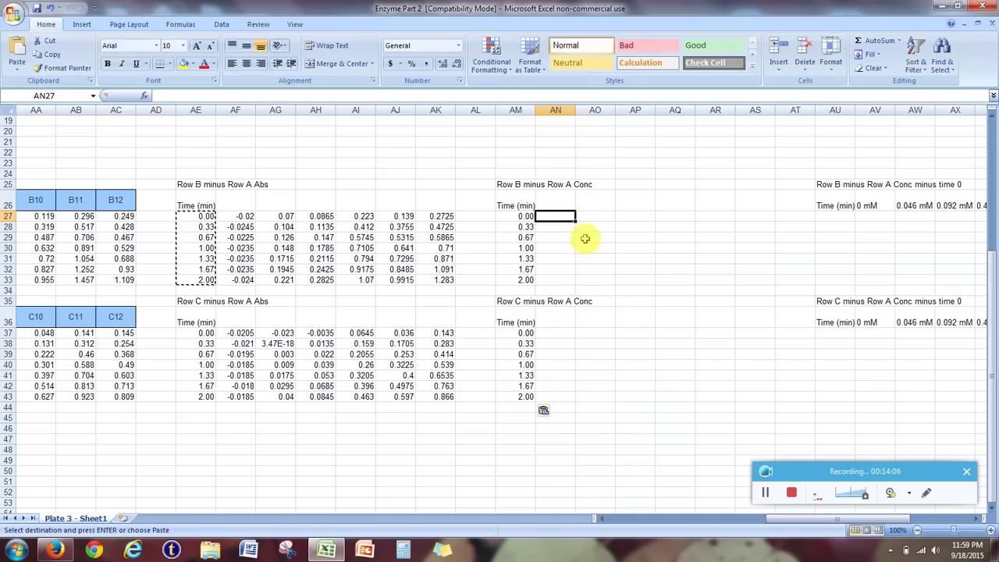
text(=)
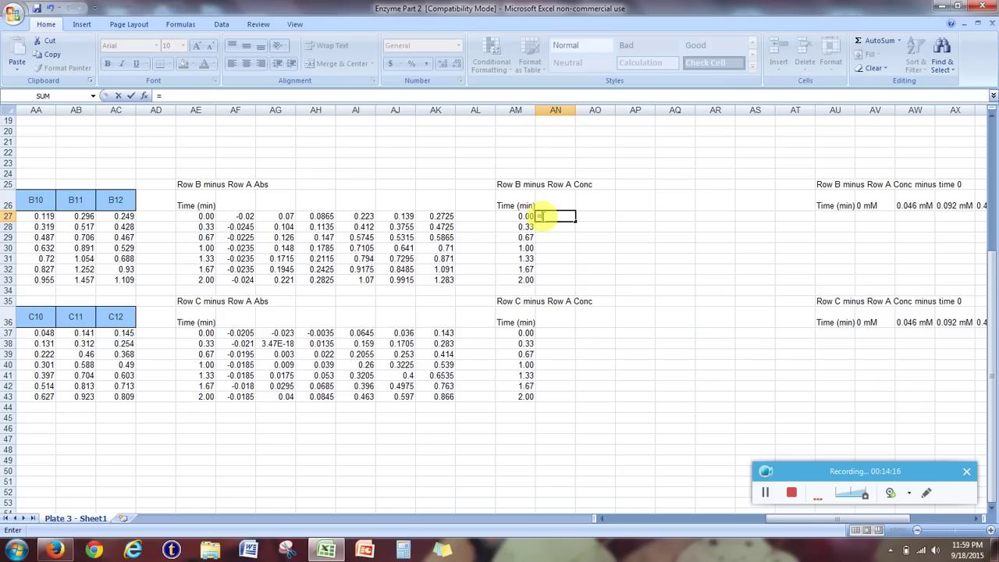
click(237, 216)
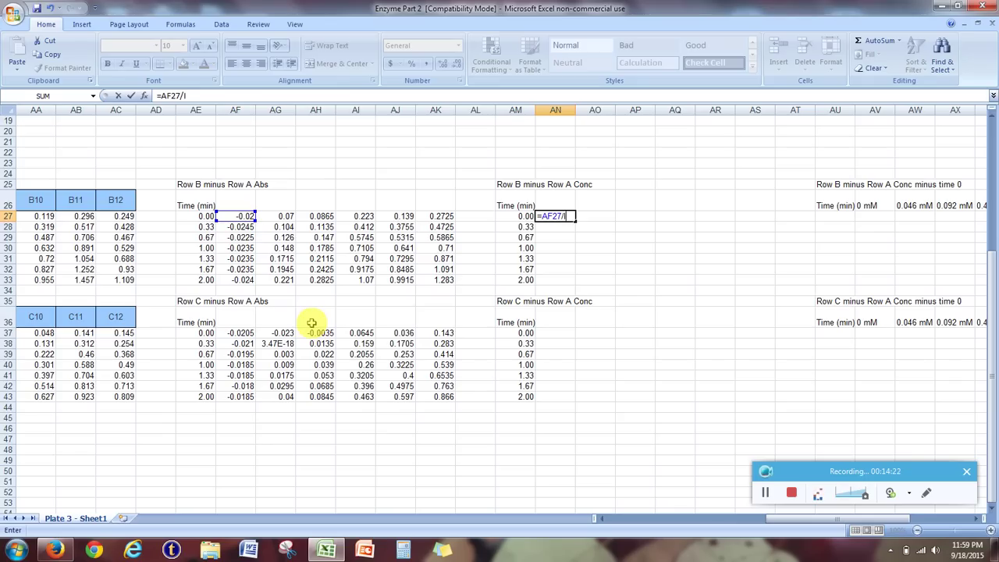
key(BackSpace)
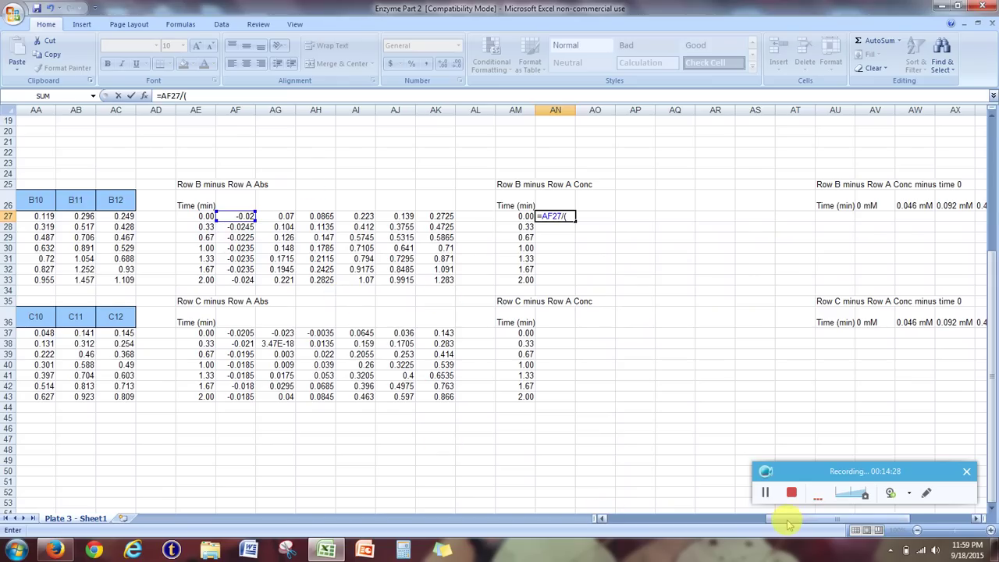
drag(784, 521, 624, 523)
scroll(539, 430, up, 6)
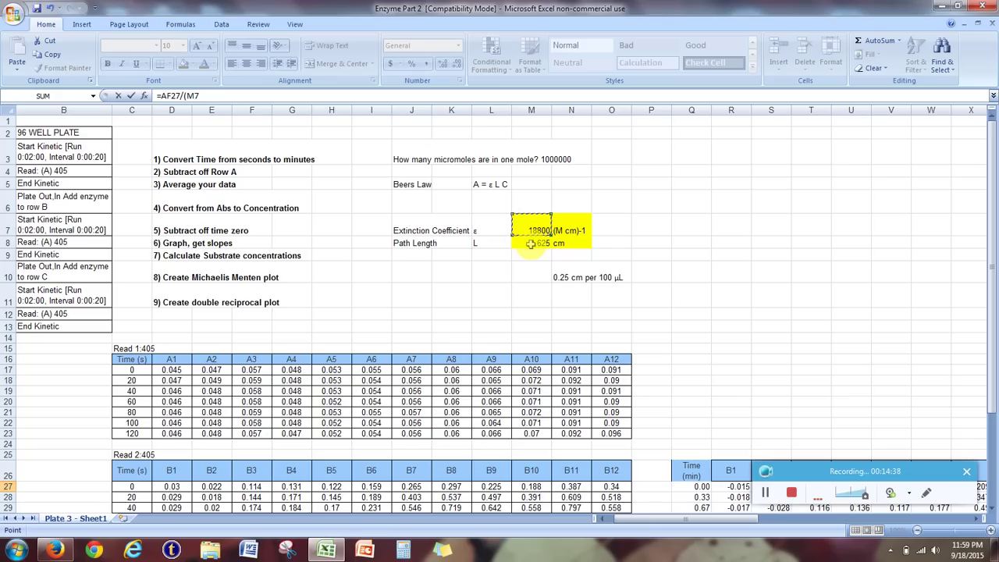
text(*)
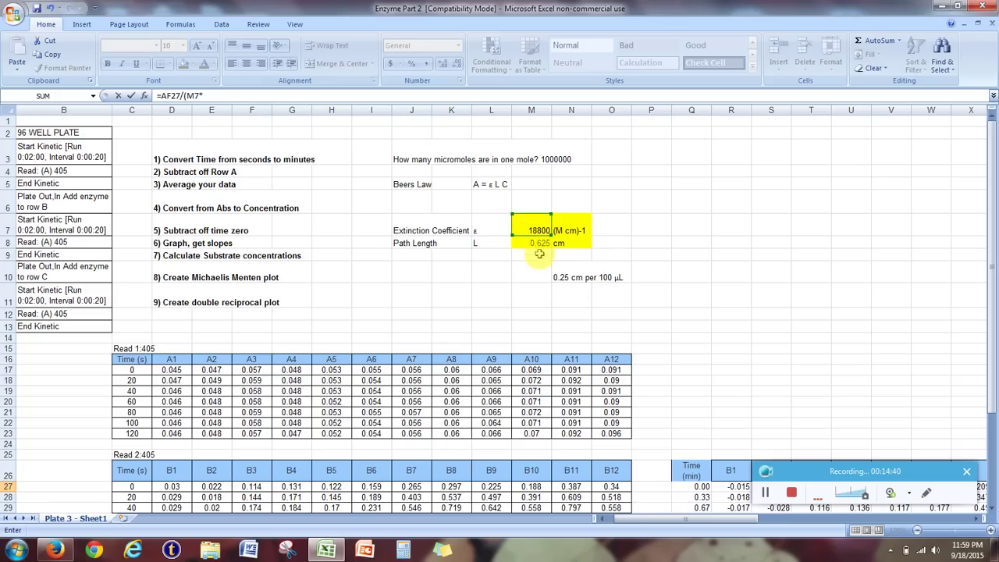
click(534, 242)
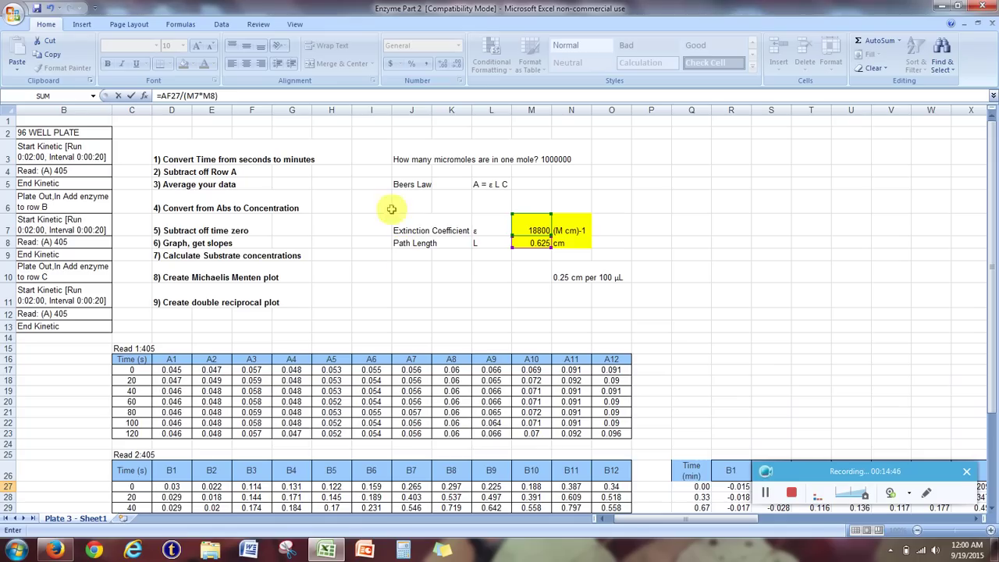
text(*)
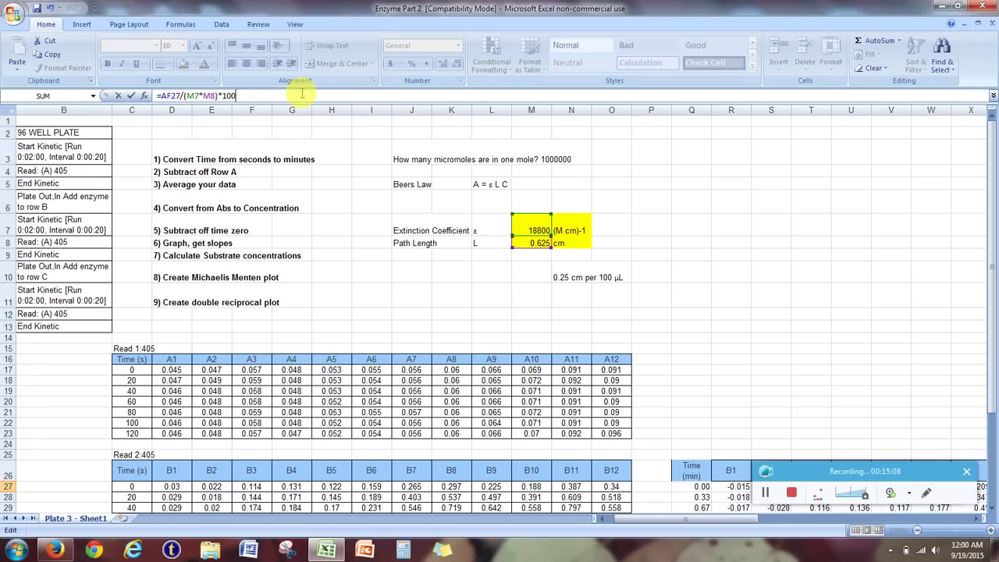
text(0000)
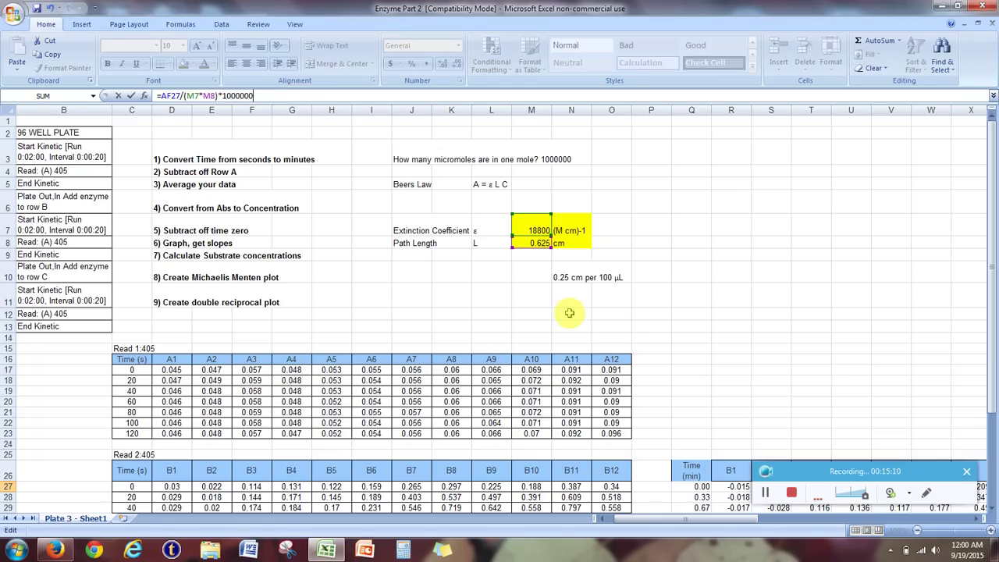
key(Return)
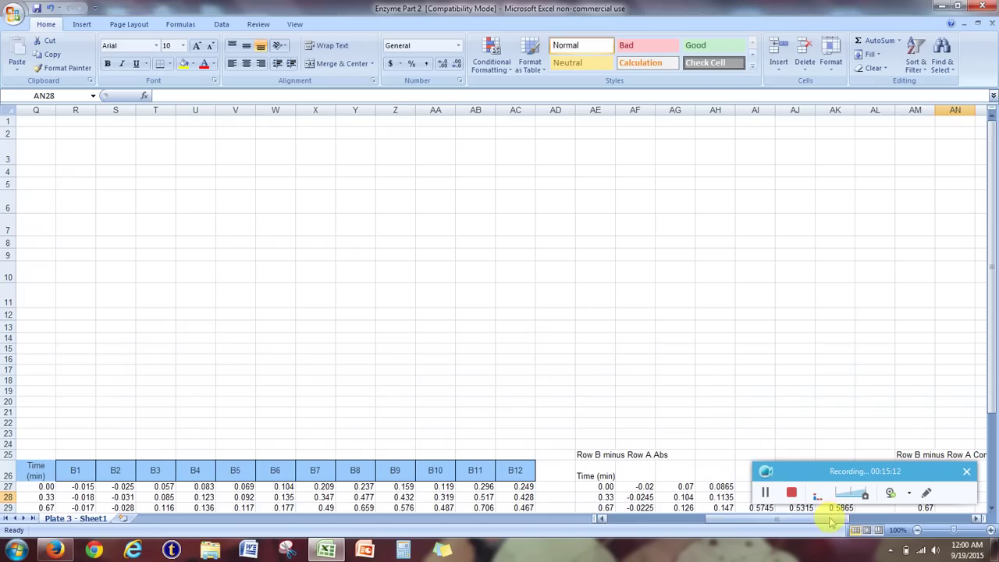
- Fill the concentration formula from AN27 down into AN28
drag(831, 522, 891, 521)
scroll(710, 368, down, 5)
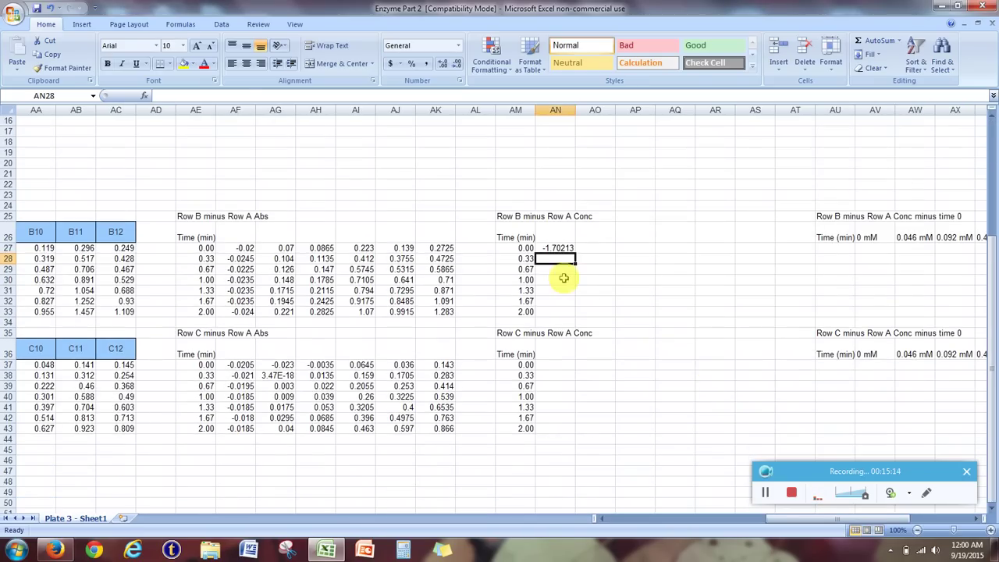
click(560, 246)
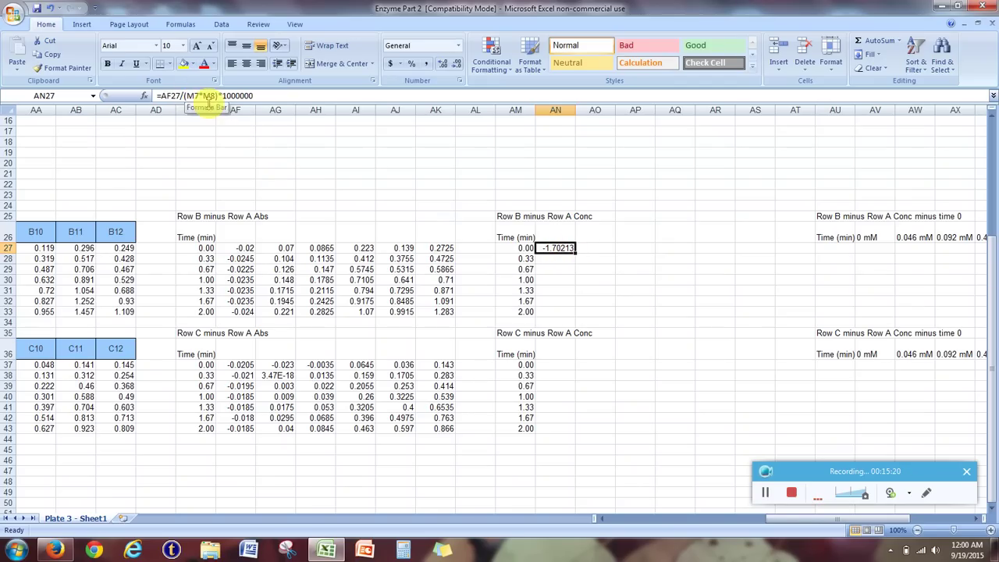
drag(574, 252, 573, 263)
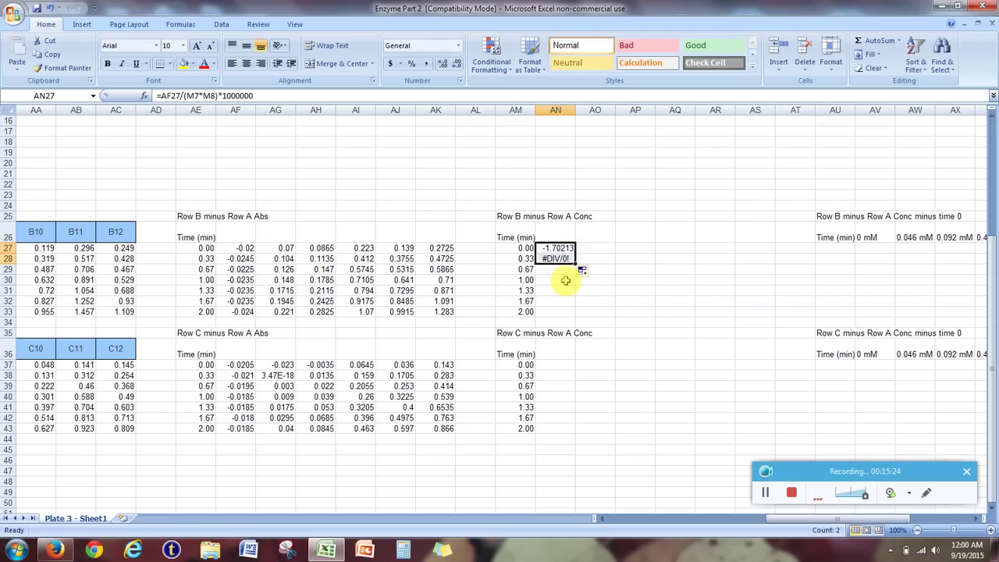
- Check which extinction coefficient and path length cells the filled formula in AN28 references
click(566, 261)
double_click(566, 260)
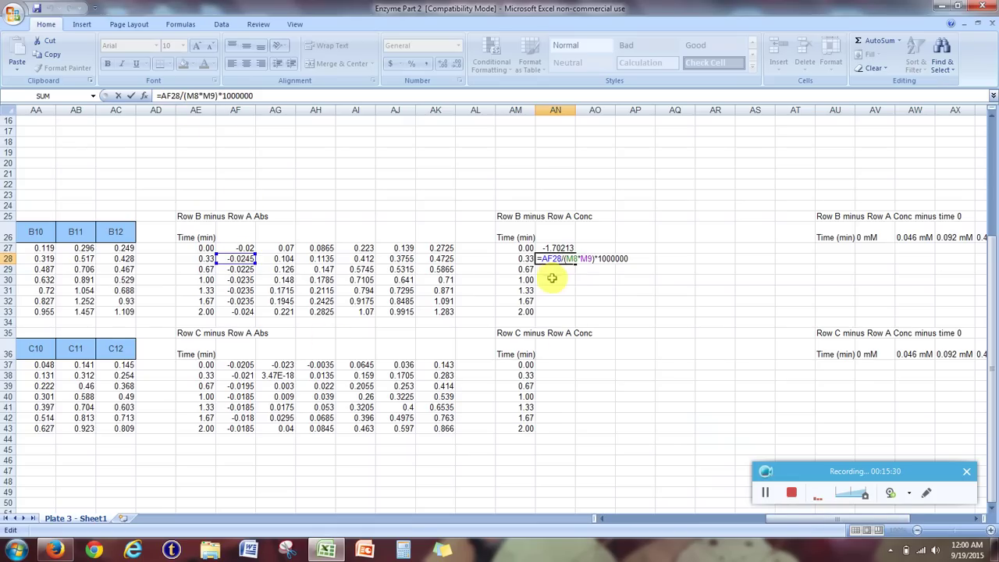
drag(854, 518, 671, 515)
scroll(607, 379, up, 5)
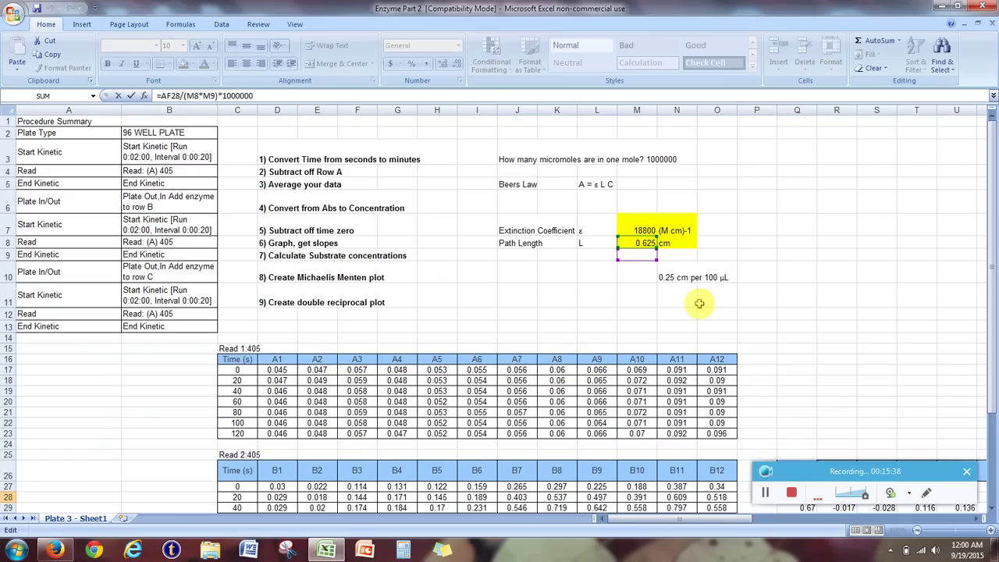
drag(688, 522, 846, 540)
scroll(704, 415, down, 5)
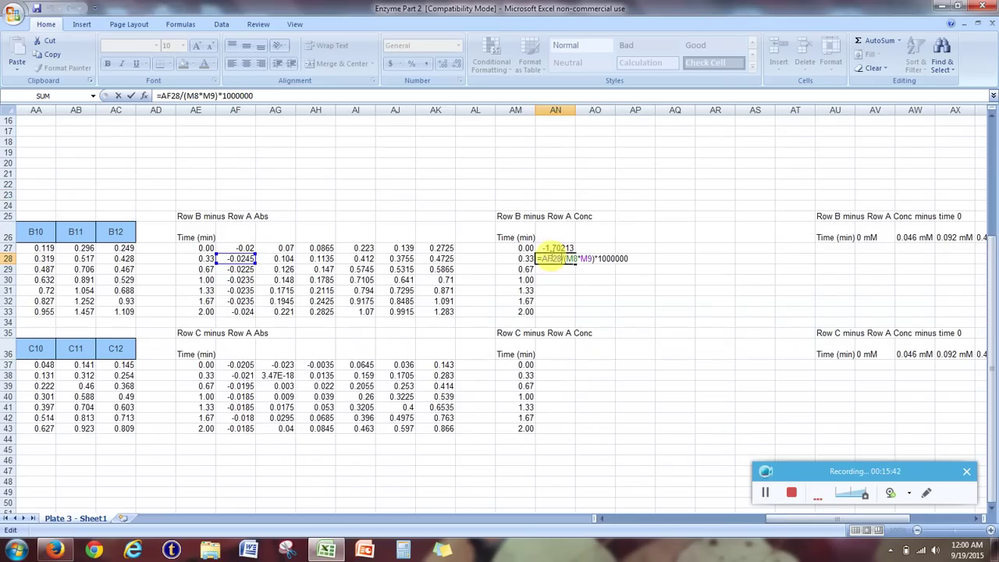
key(ctrl+Return)
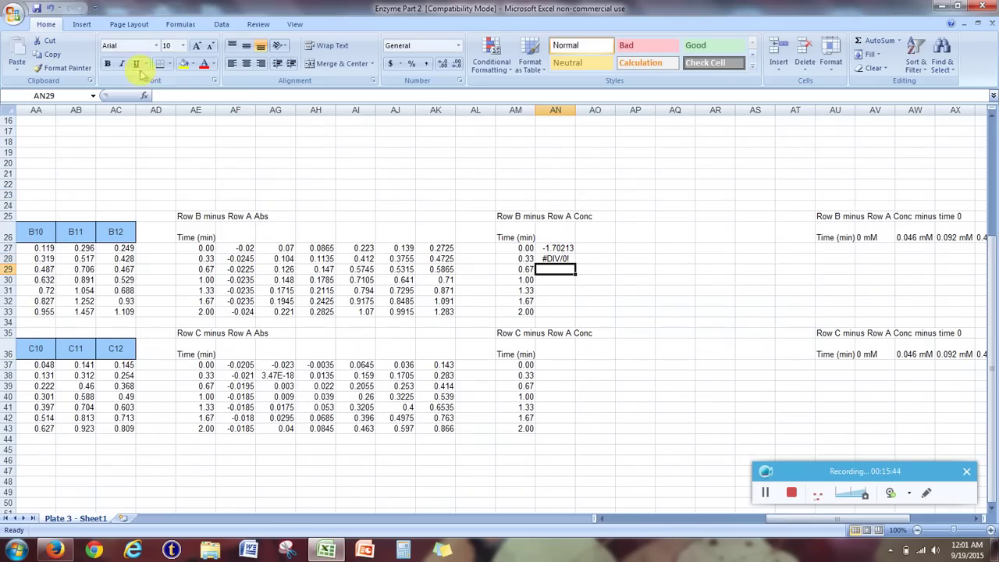
- Undo the fill into AN28 and edit the AN27 formula to =AF27/($M$7*$M$8)*1000000
click(49, 7)
click(551, 249)
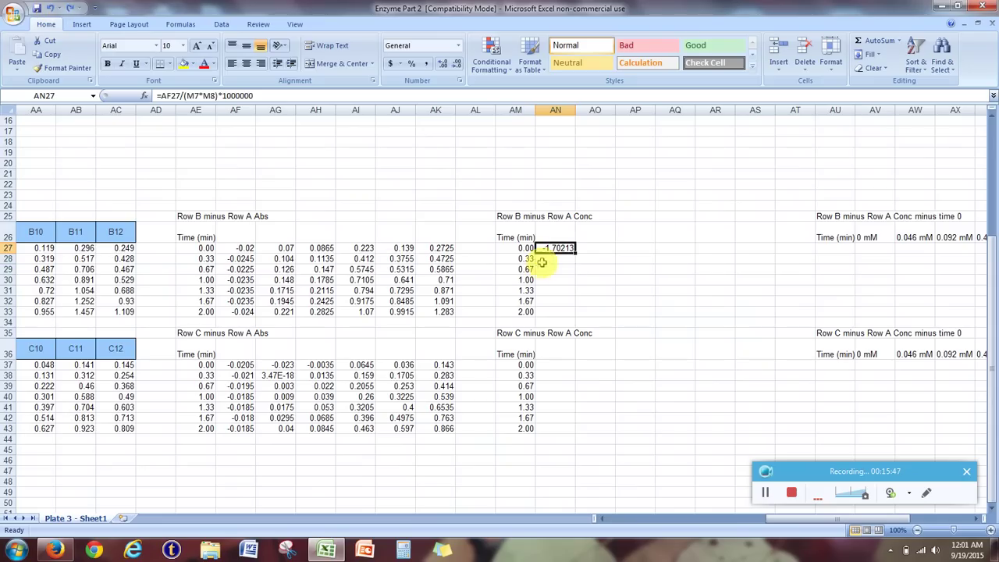
click(188, 95)
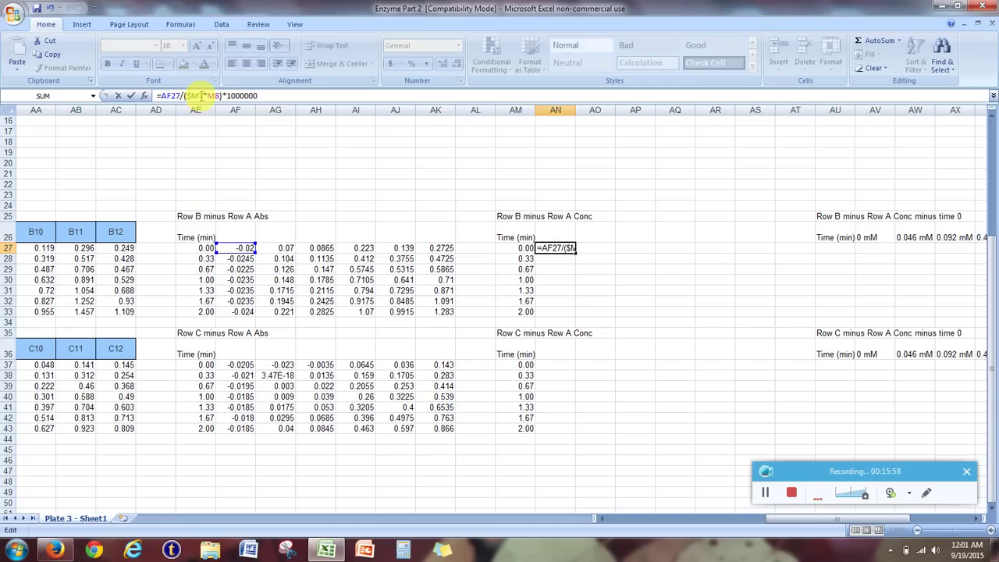
text($M$)
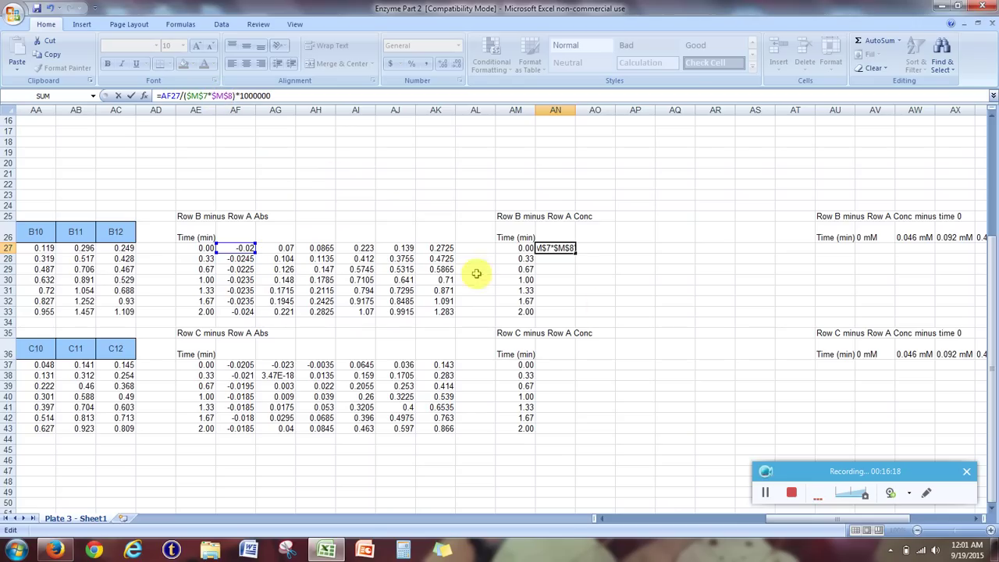
key(Return)
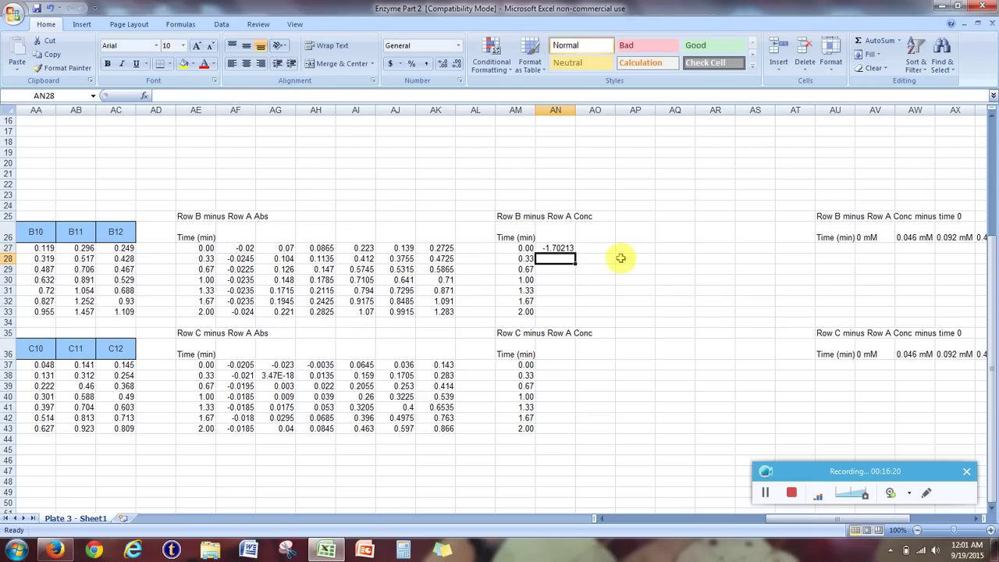
- Fill the AN27 concentration formula across AN27:AS33 and show the values with two decimal places
click(568, 248)
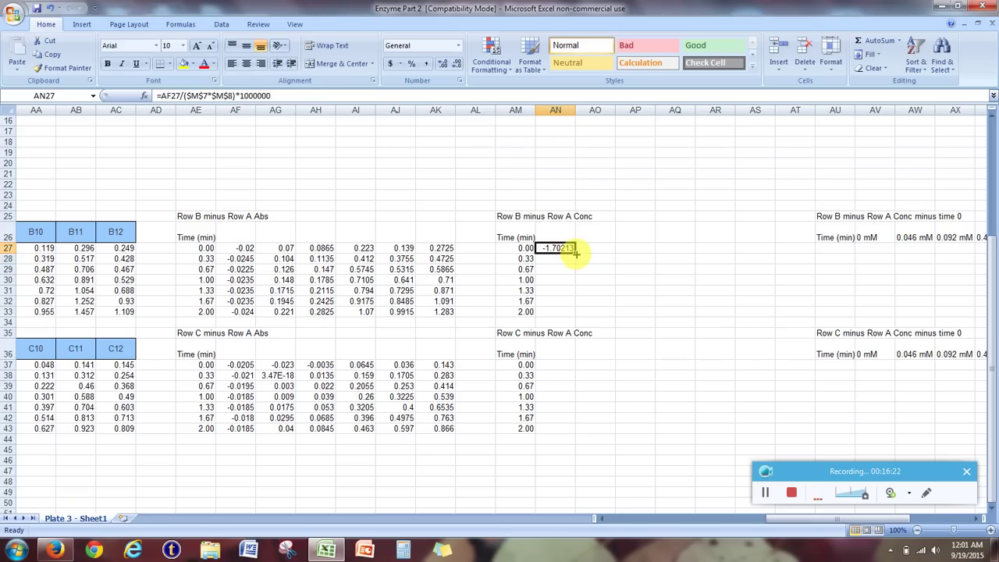
drag(575, 252, 765, 320)
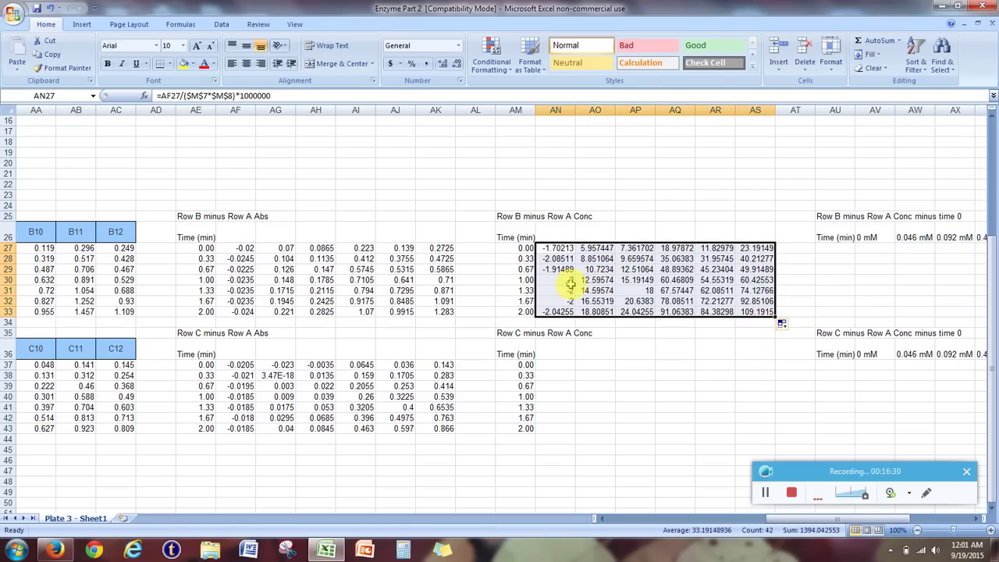
click(443, 64)
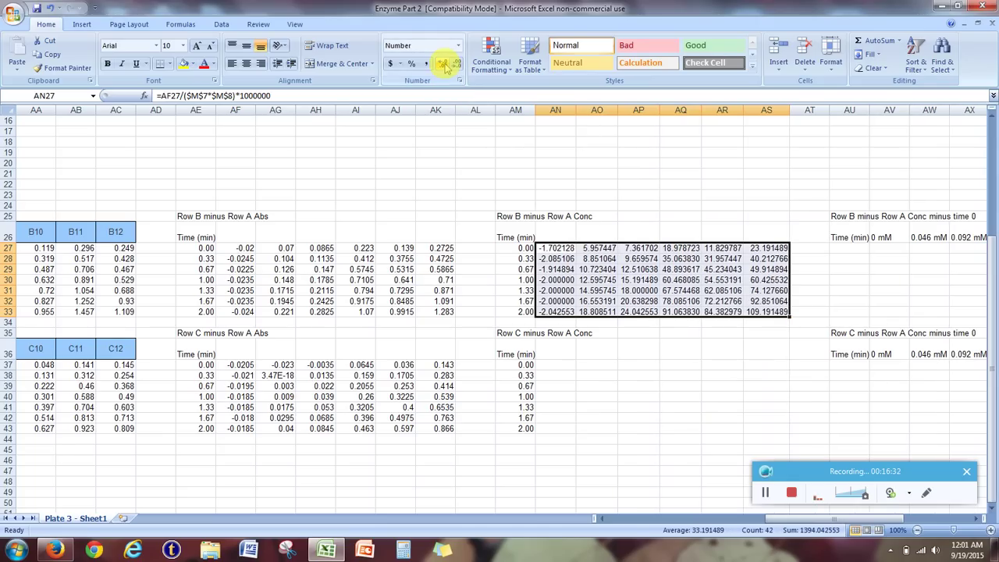
click(458, 65)
click(457, 66)
click(457, 66)
click(458, 65)
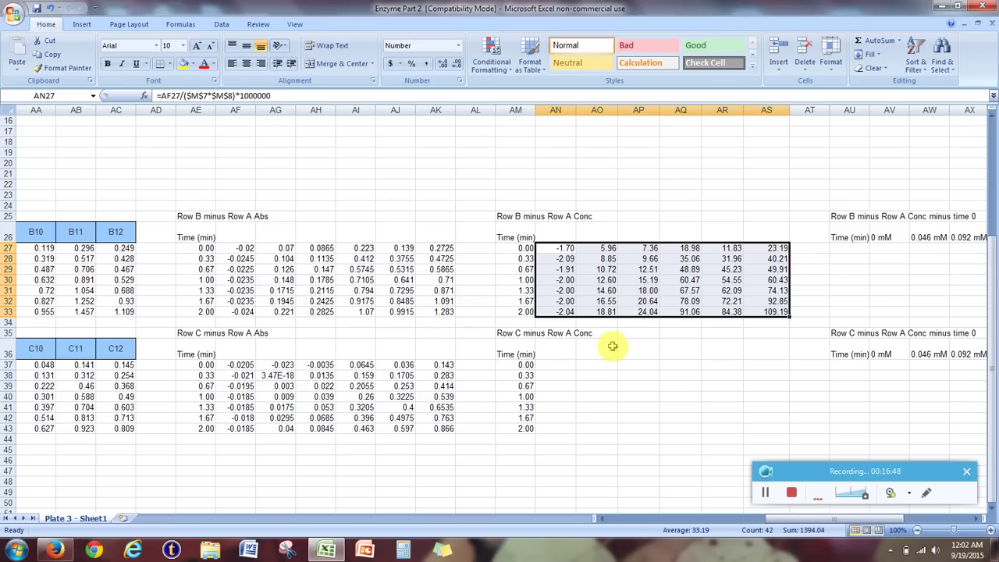
- Copy the concentration formulas from AN27:AS33 into the Row C minus Row A Conc table, starting at AN37
scroll(654, 405, down, 1)
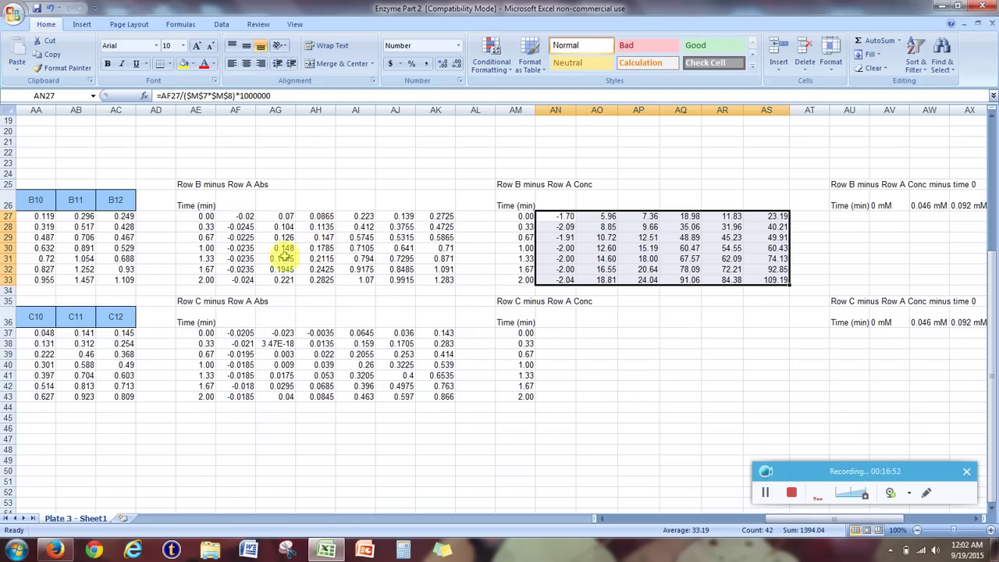
right_click(596, 238)
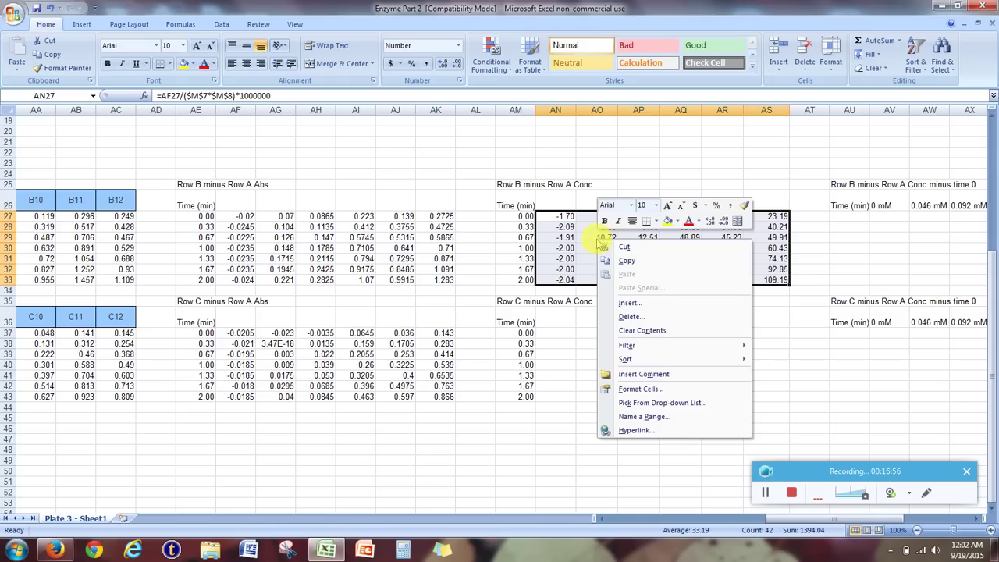
click(618, 260)
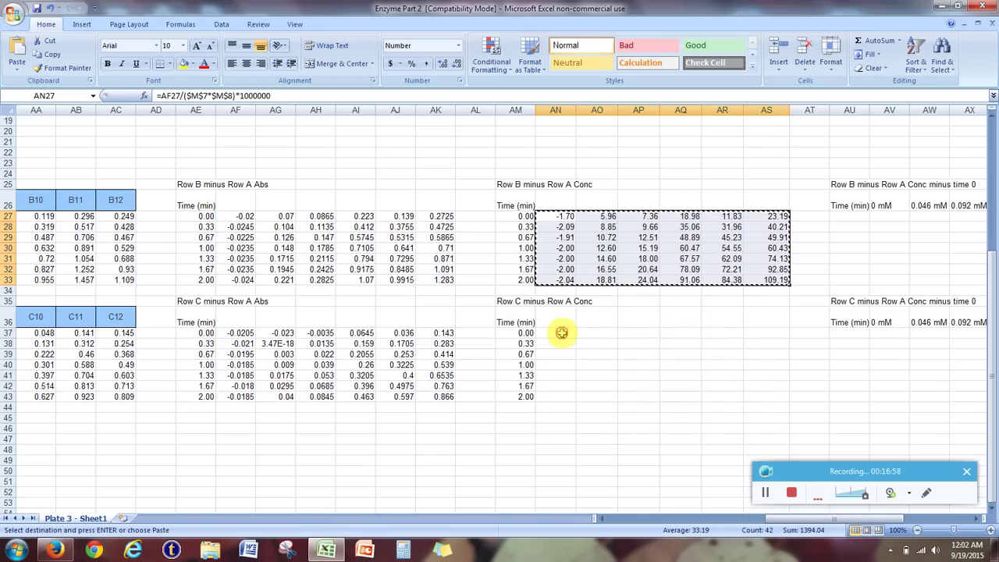
click(560, 332)
right_click(562, 333)
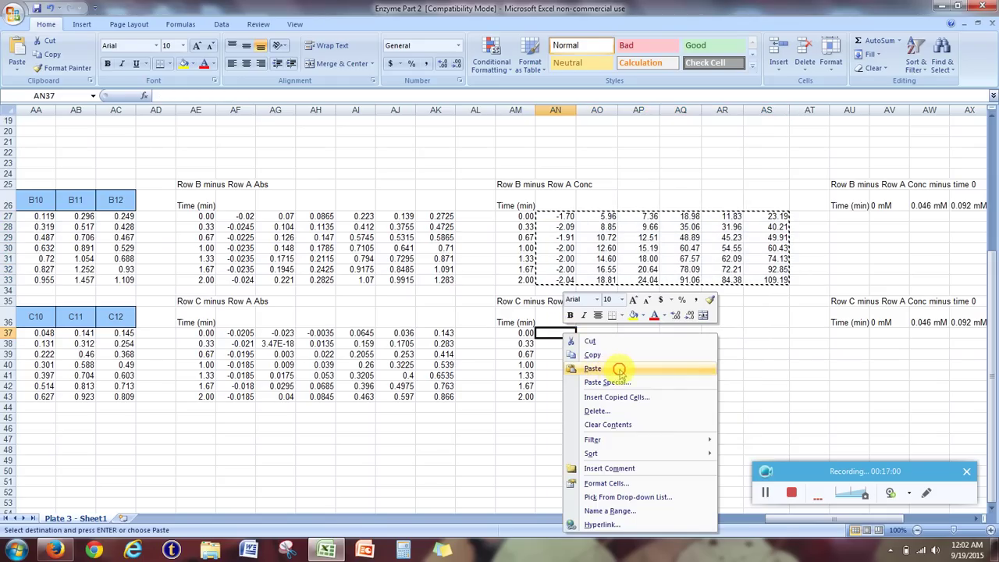
click(616, 370)
click(640, 438)
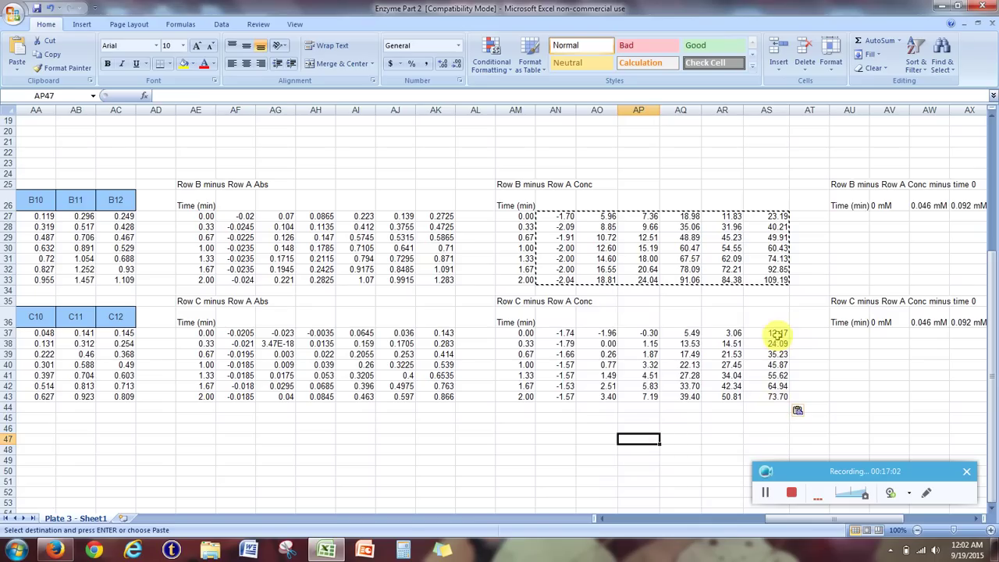
- Check which absorbance, extinction coefficient and path length cells the pasted formula in AS37 references
double_click(768, 332)
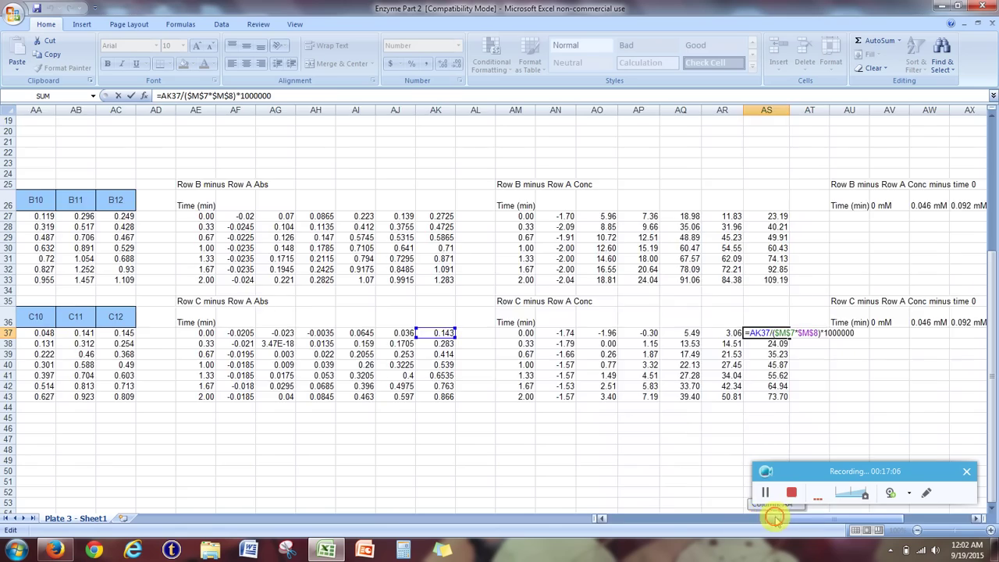
drag(770, 517, 606, 508)
scroll(593, 254, up, 6)
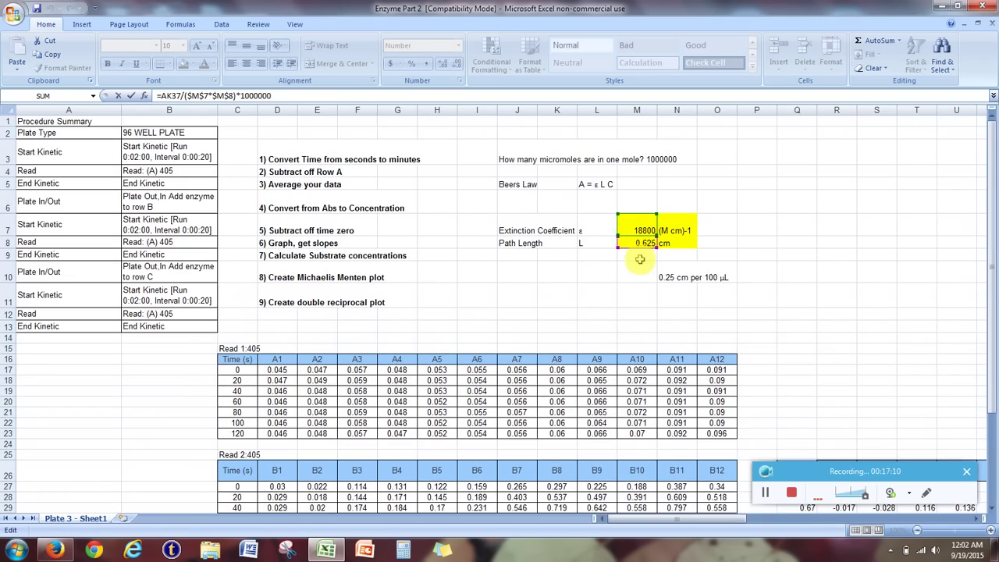
drag(621, 521, 798, 520)
scroll(727, 372, down, 5)
scroll(727, 372, down, 2)
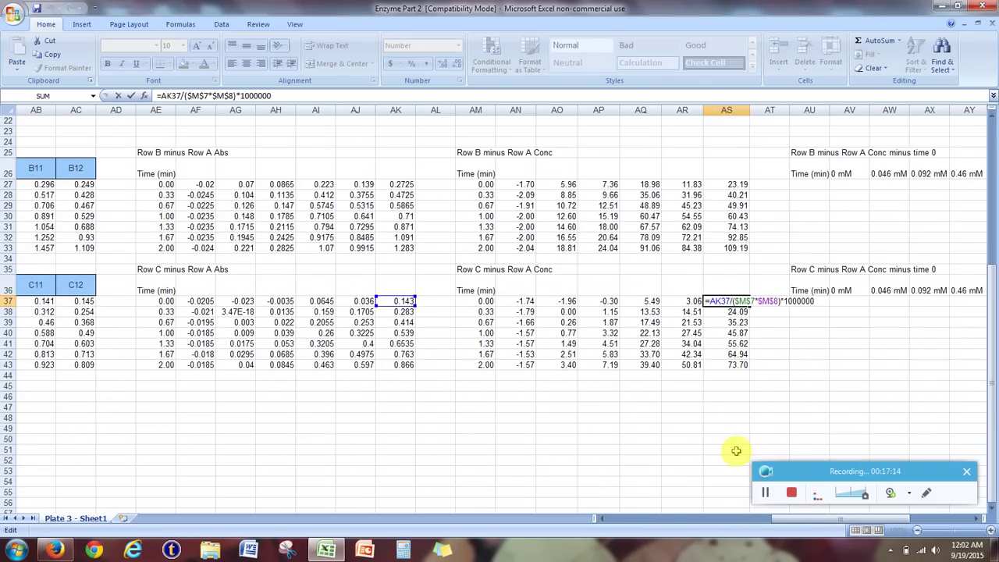
key(Return)
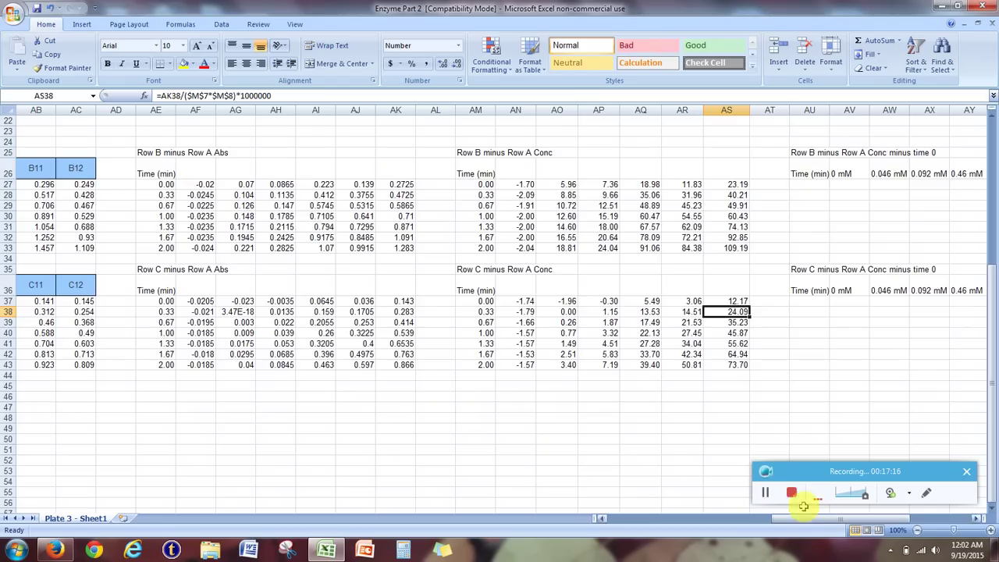
- Review the numbered list of analysis steps near the start of the sheet and return to the concentration tables
scroll(741, 388, up, 2)
drag(797, 511, 632, 513)
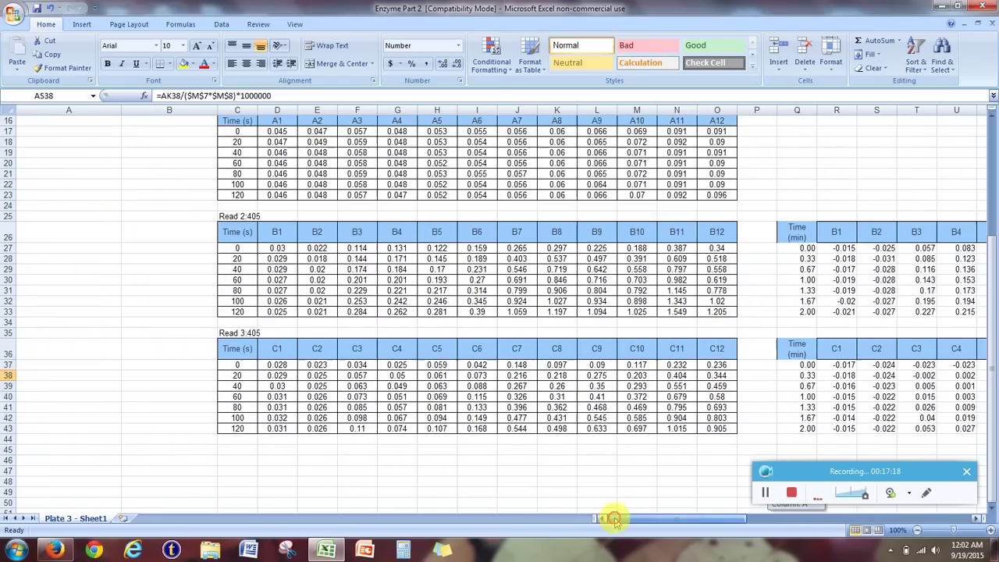
scroll(498, 325, up, 5)
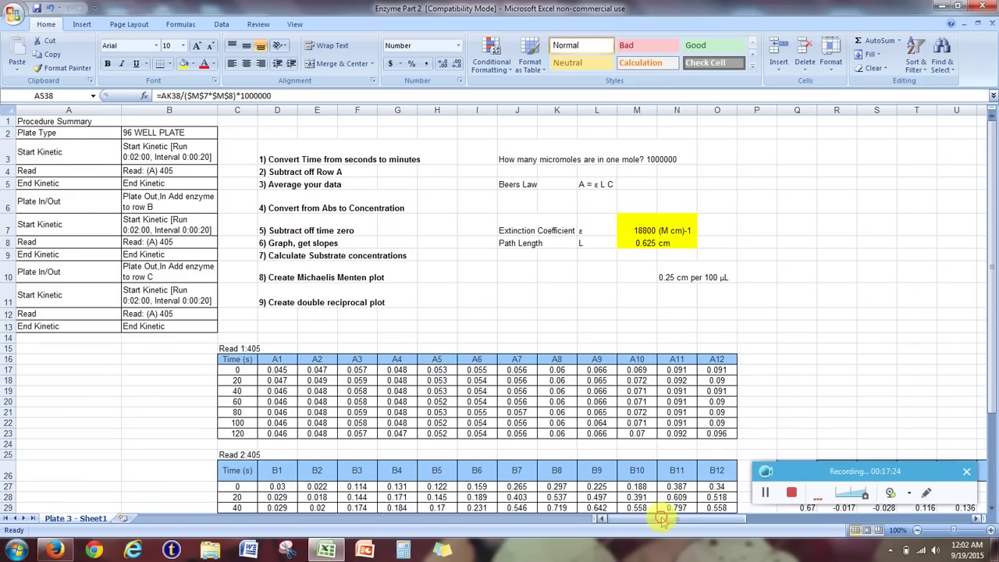
drag(662, 519, 850, 524)
scroll(697, 369, down, 4)
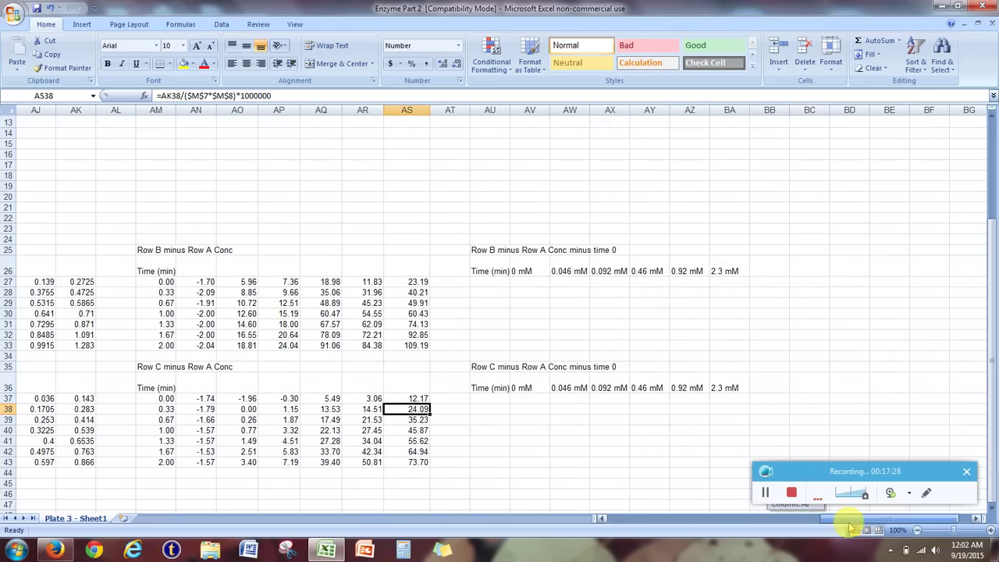
scroll(591, 363, down, 1)
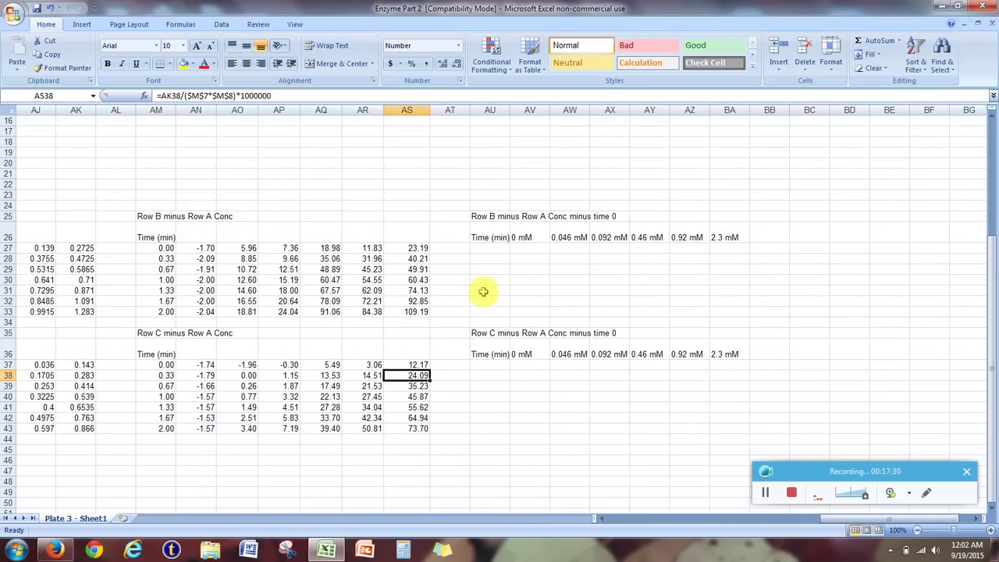
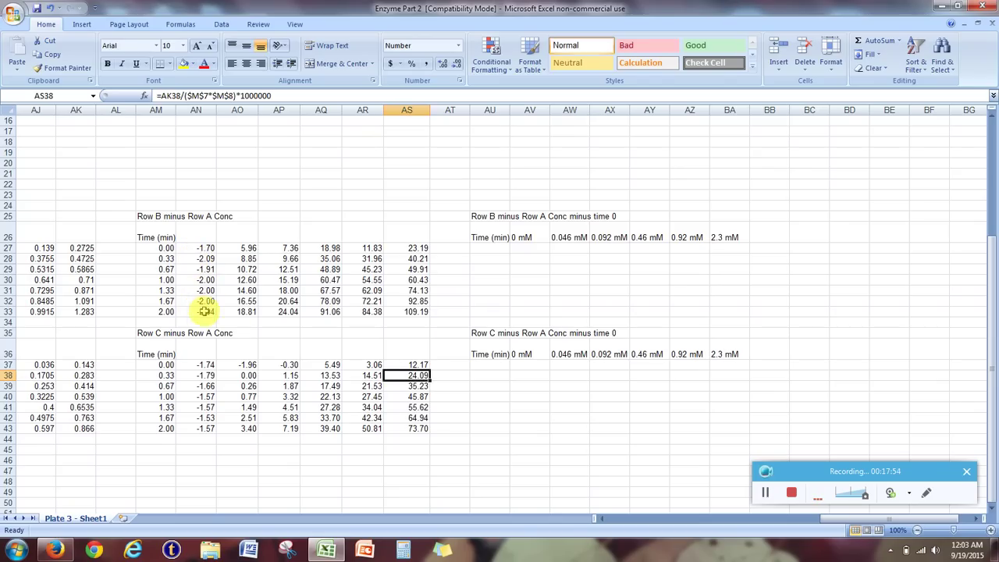
drag(205, 259, 417, 311)
click(209, 247)
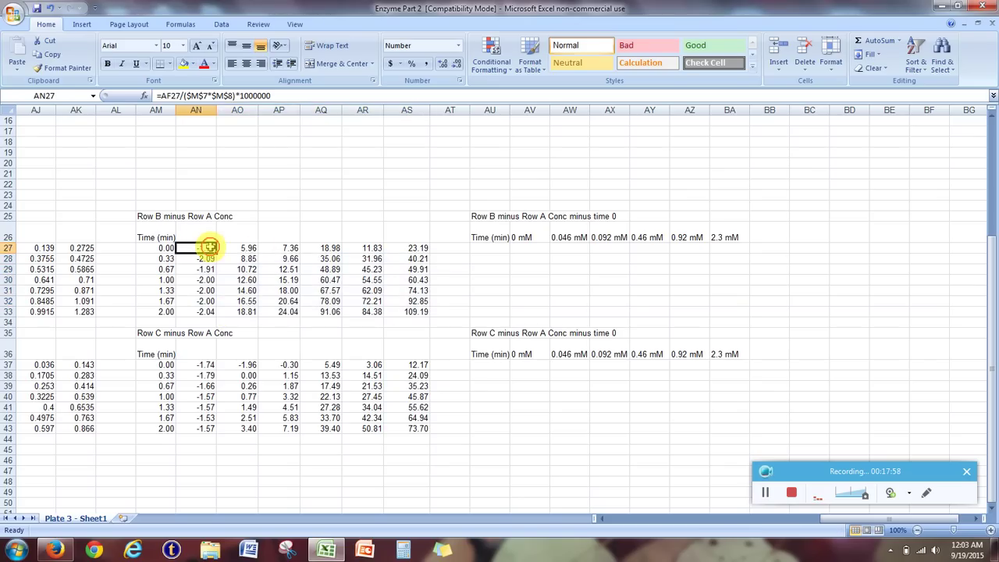
drag(209, 247, 420, 248)
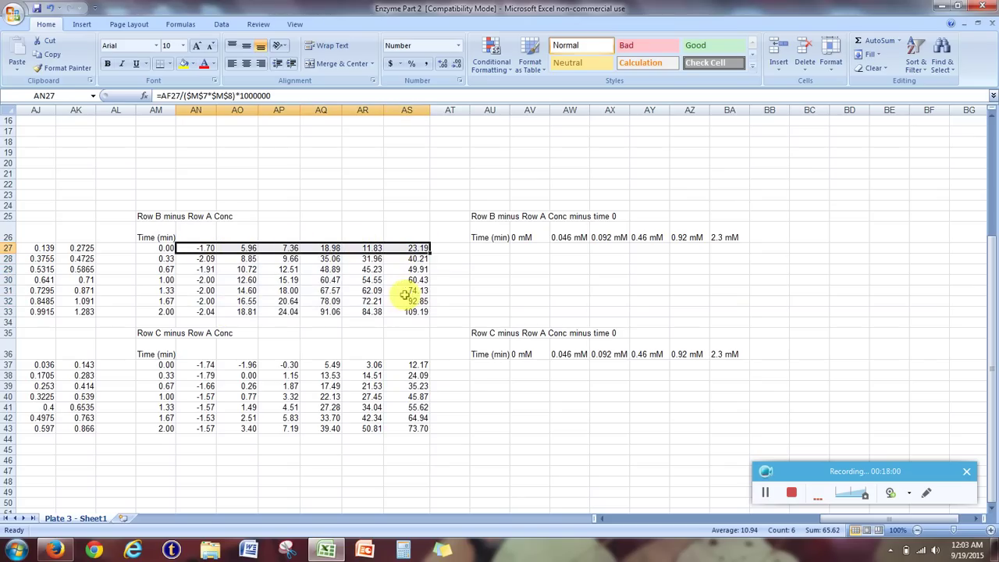
click(390, 312)
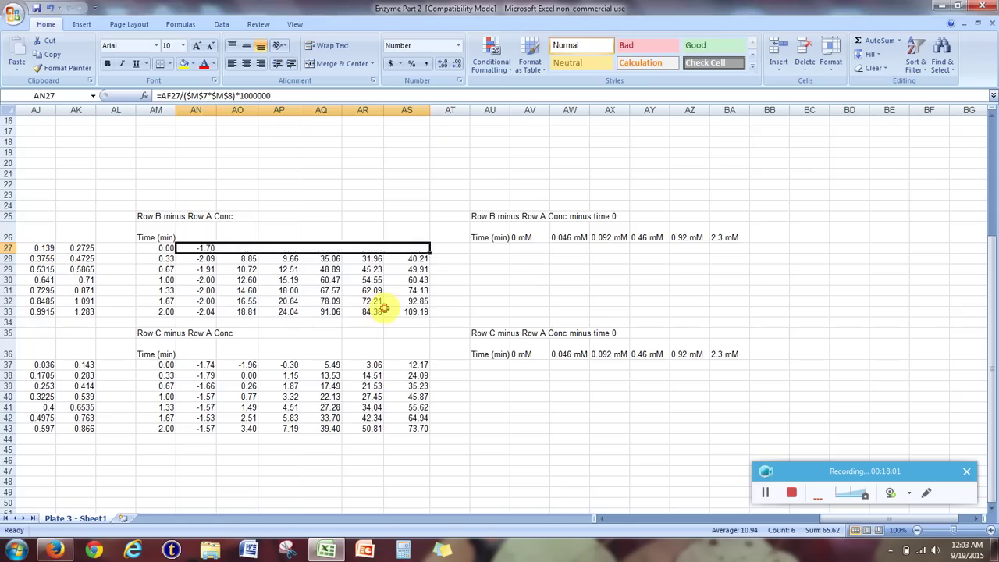
- Copy the time values AM27:AM33 into both Conc minus time 0 tables, starting at AU27 and AU37
click(498, 249)
drag(166, 247, 161, 312)
right_click(166, 298)
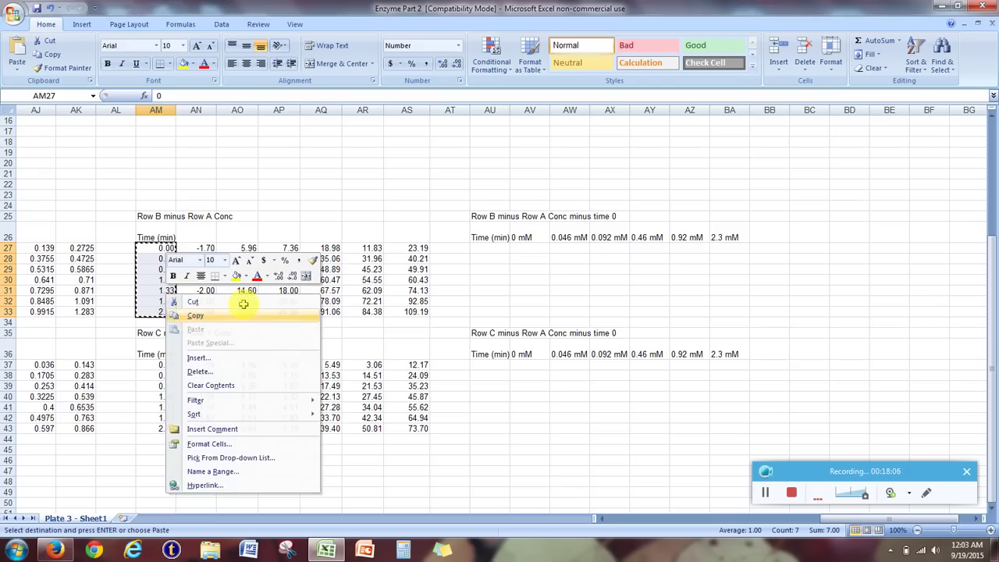
click(195, 314)
click(489, 248)
right_click(490, 249)
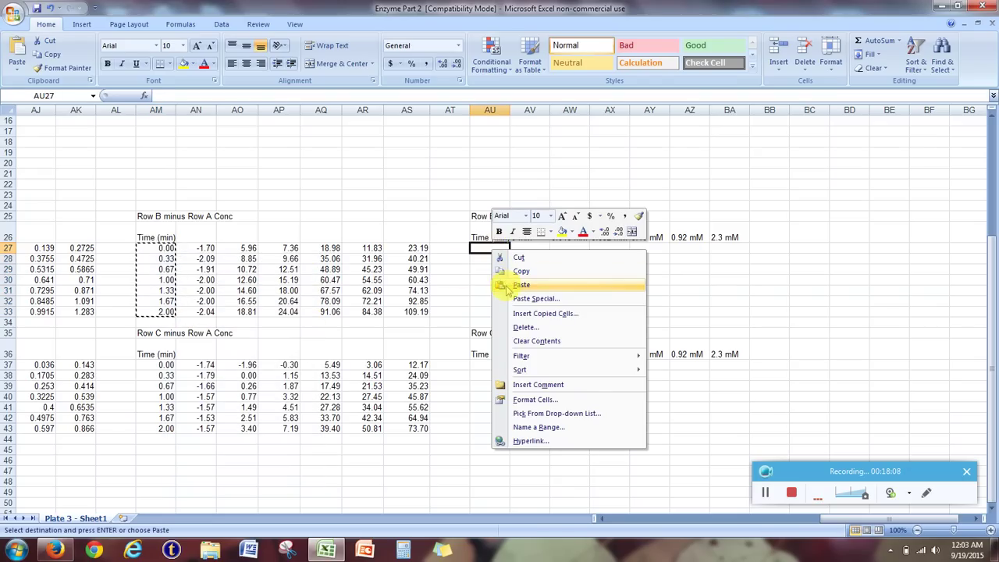
click(517, 284)
right_click(489, 364)
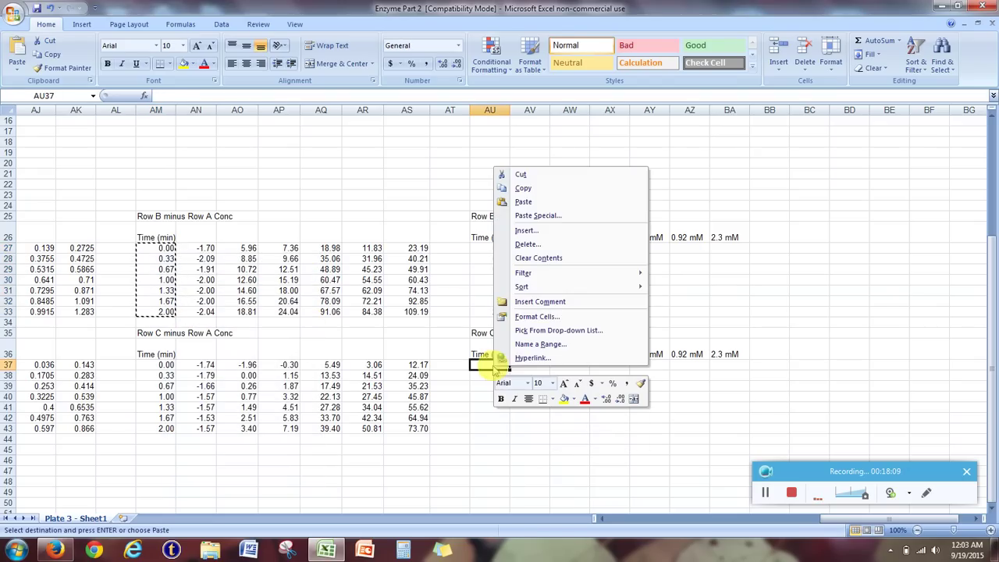
click(523, 201)
click(530, 290)
click(530, 248)
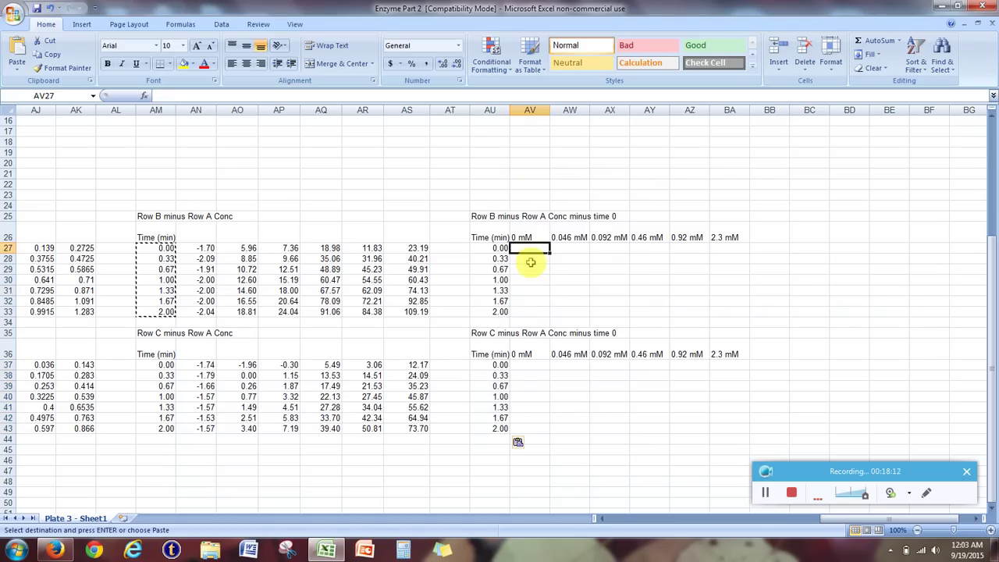
key(Escape)
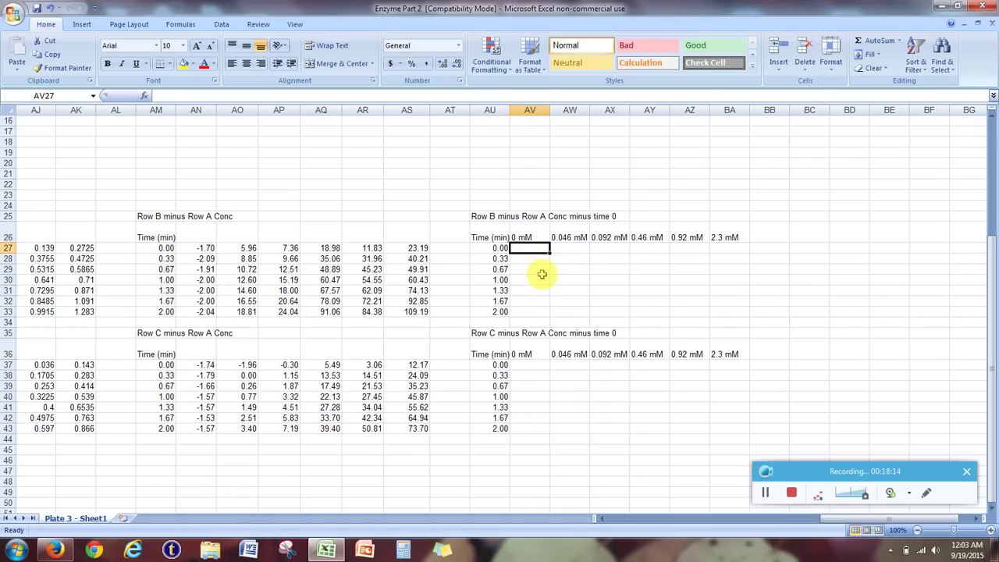
text(=)
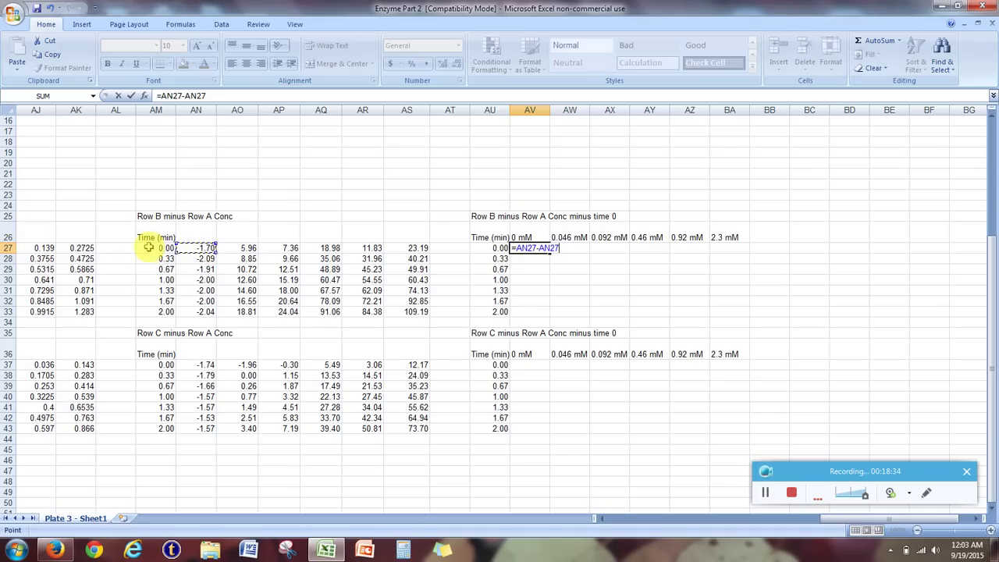
click(6, 247)
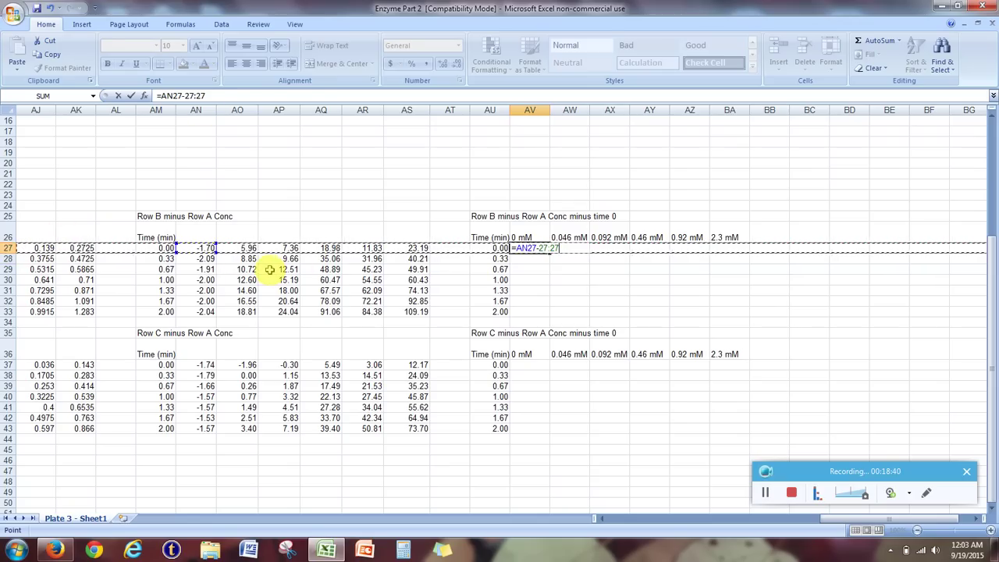
key(Escape)
- Enter the time-zero subtraction formula =AN27-AN$27 in AV27
text(=)
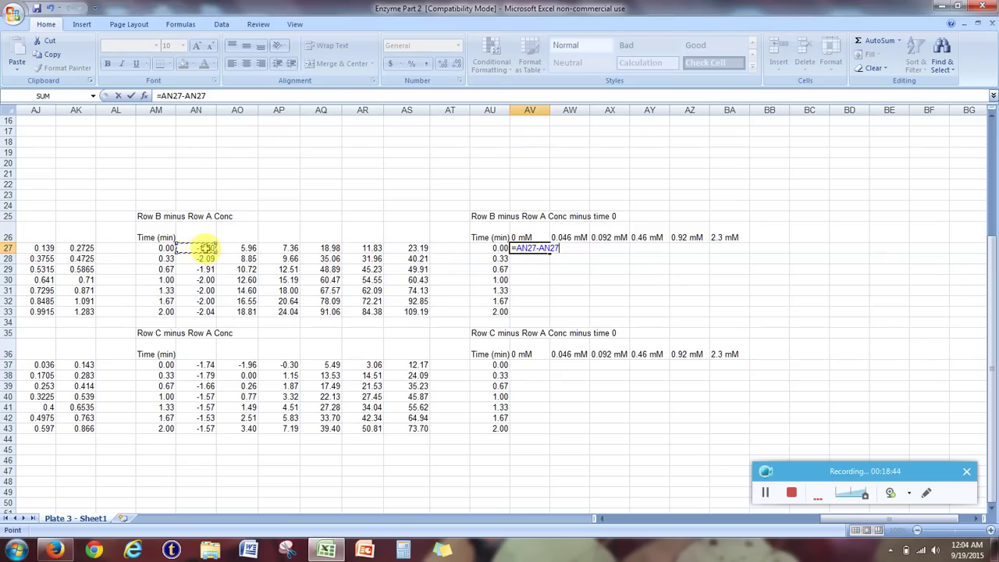
click(196, 95)
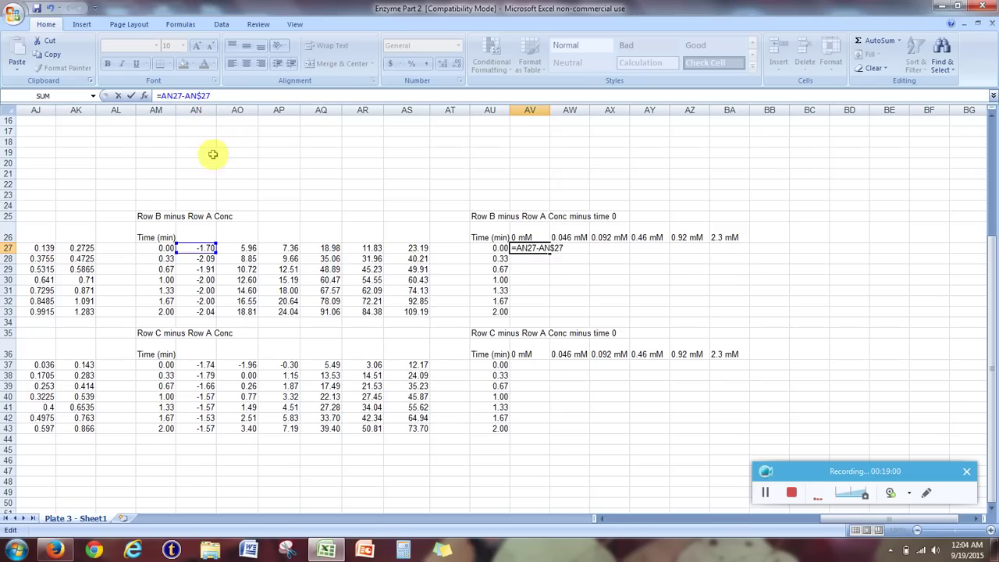
key(Return)
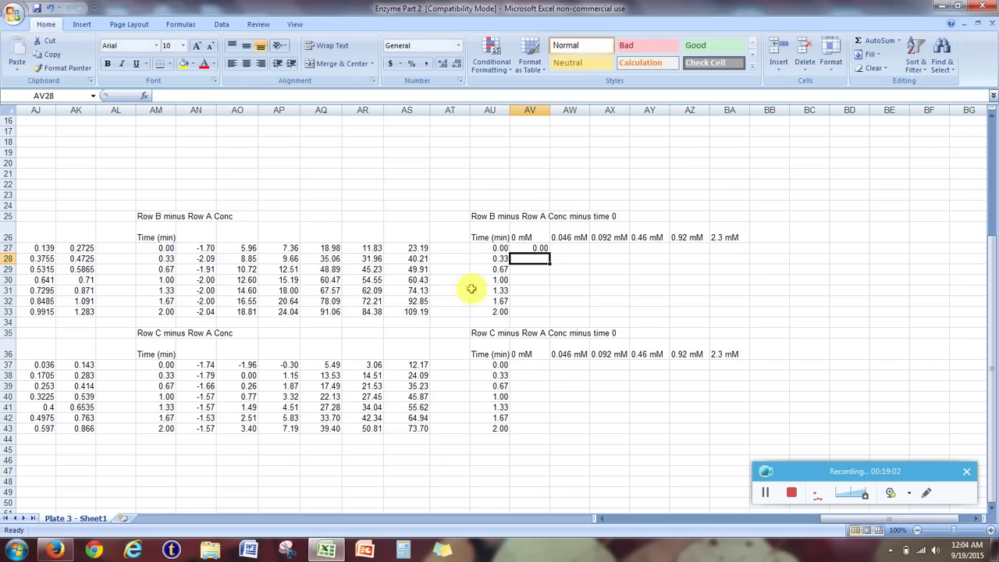
- Fill the time-zero subtraction formula from AV27 through the whole Row B table, AV27:BA33, checking the references in AV33
click(539, 248)
drag(549, 251, 550, 312)
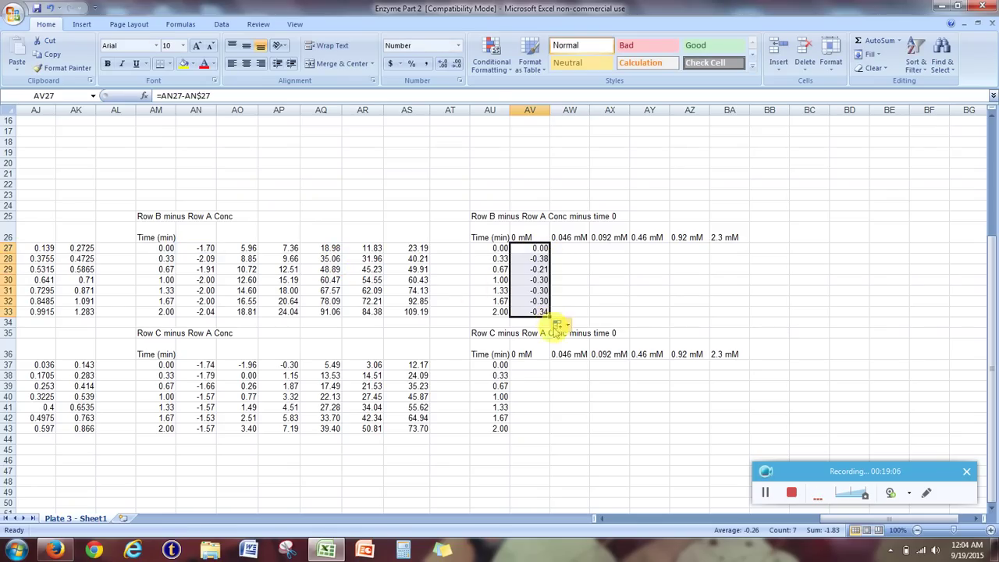
double_click(535, 311)
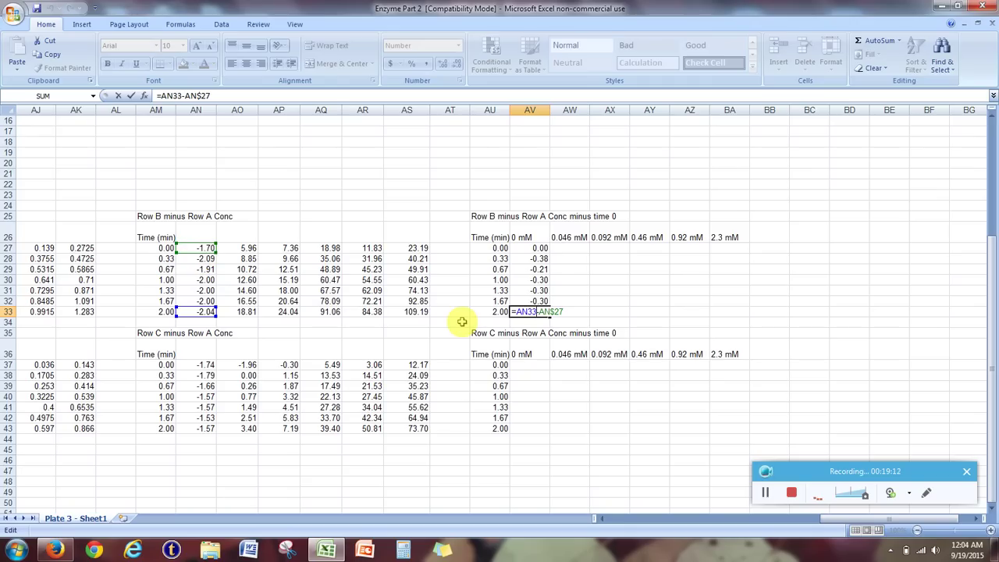
key(Return)
drag(534, 248, 726, 316)
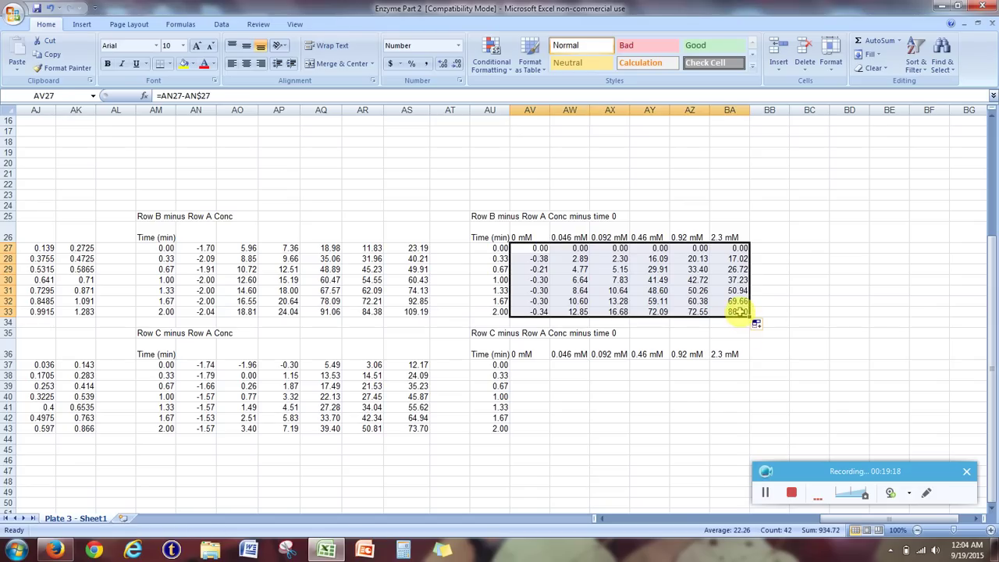
double_click(737, 311)
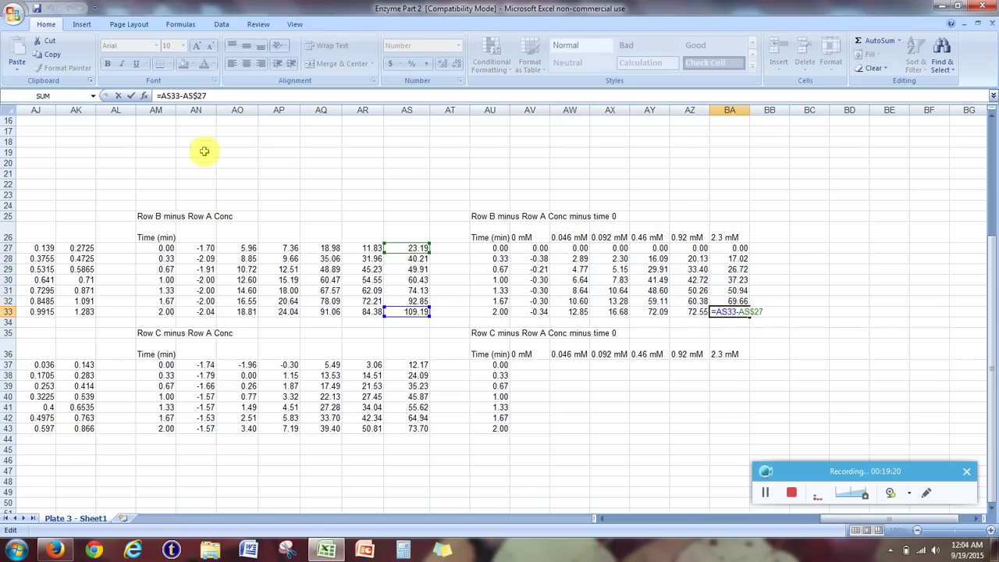
click(10, 247)
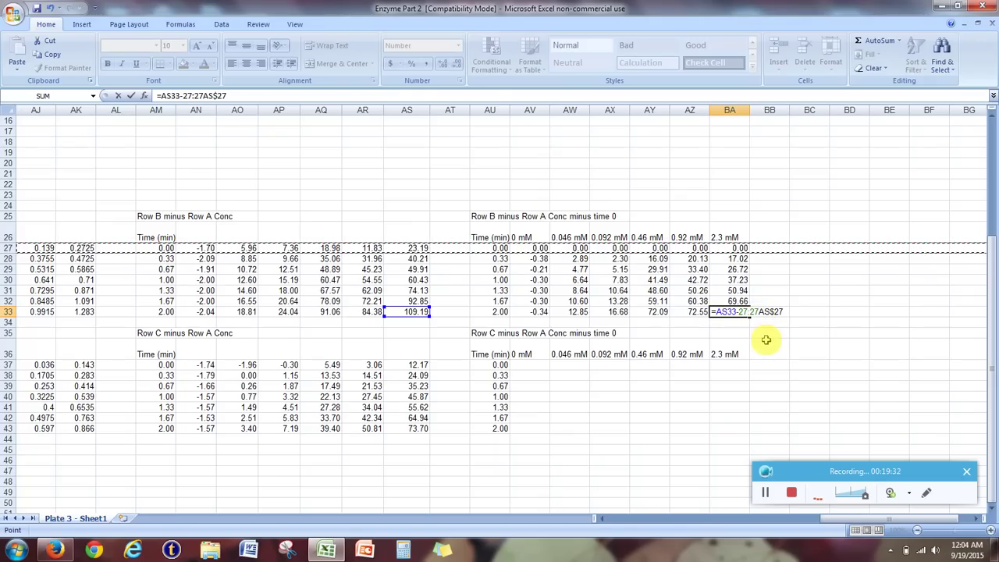
key(Return)
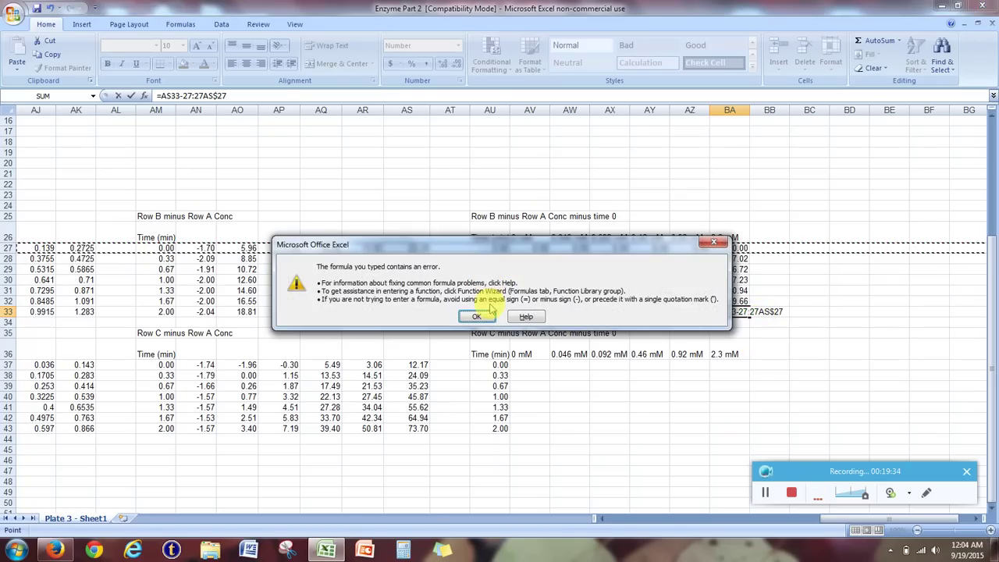
click(479, 313)
key(Escape)
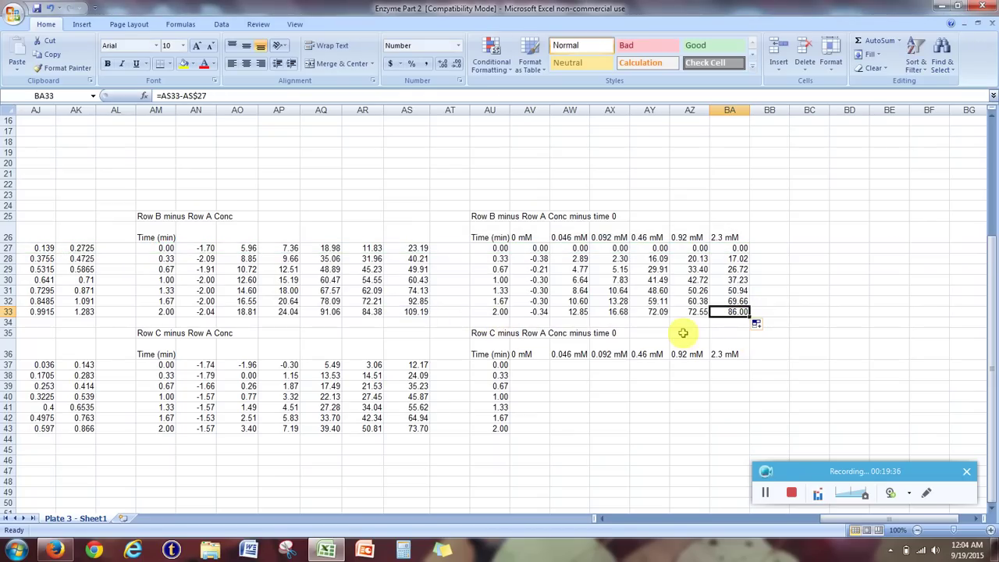
click(50, 10)
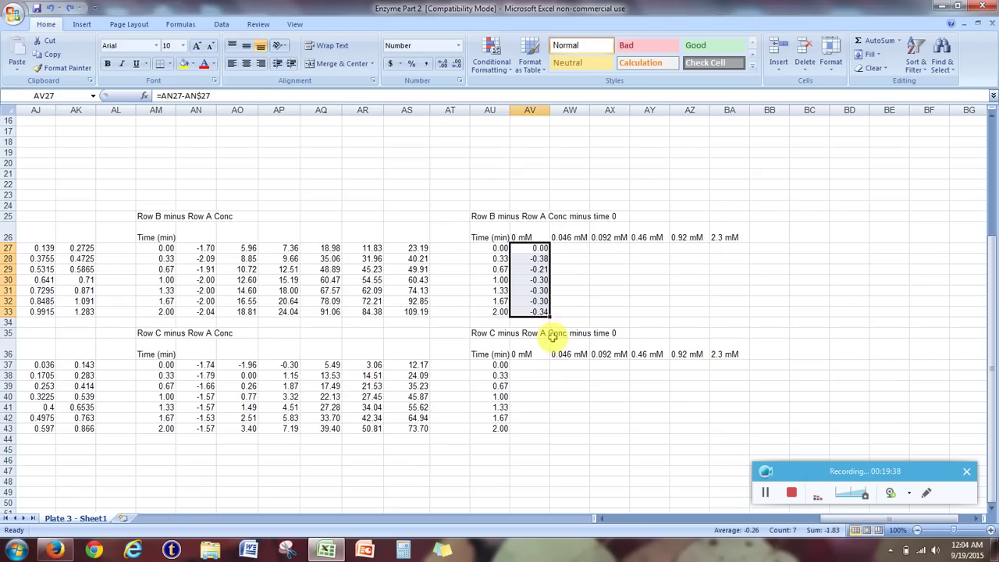
click(70, 10)
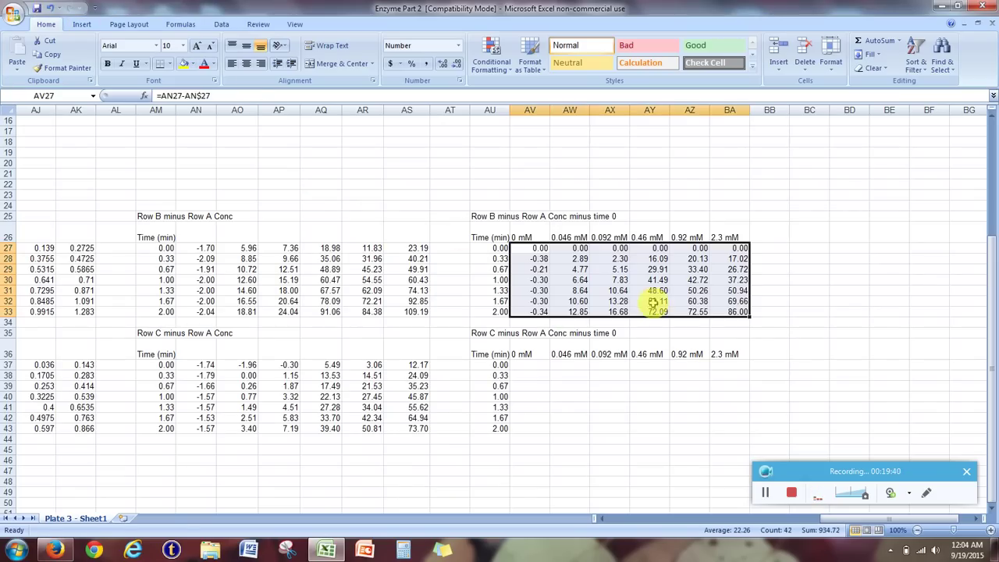
- Check which concentration cells the filled formula in BA33 references and look over the Row B results in AV27:BA33
click(760, 320)
double_click(737, 311)
key(Return)
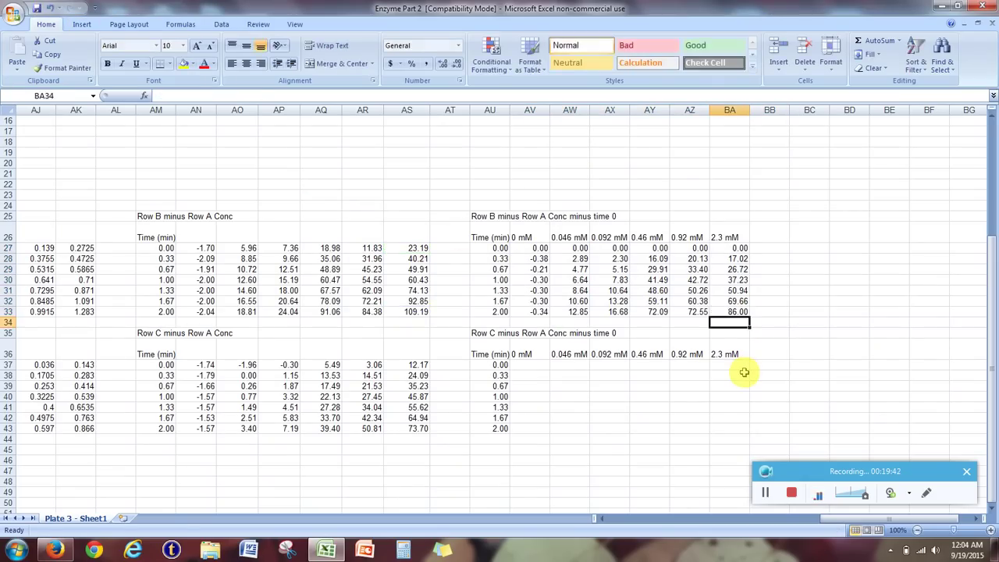
click(754, 343)
scroll(749, 339, down, 2)
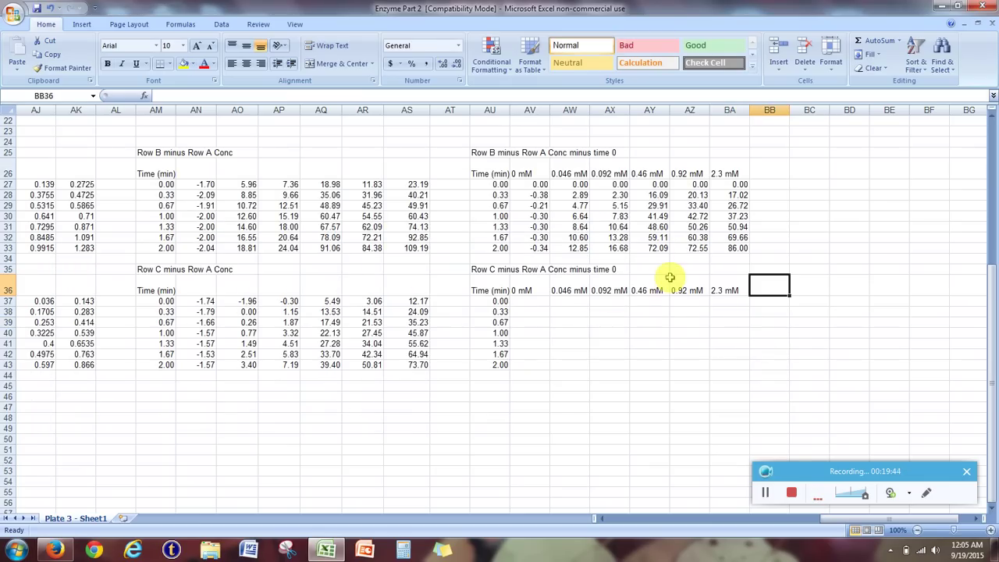
double_click(734, 247)
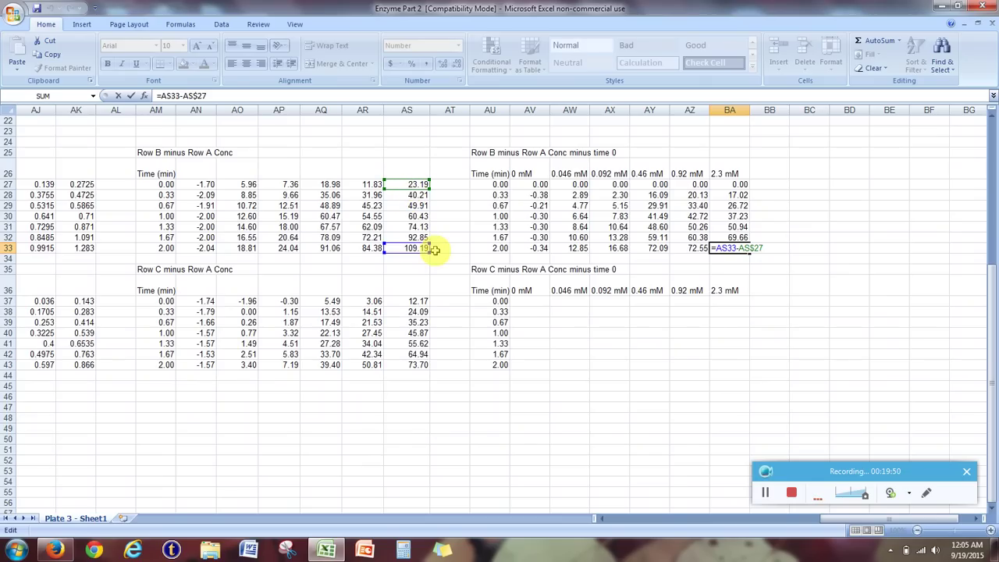
key(Return)
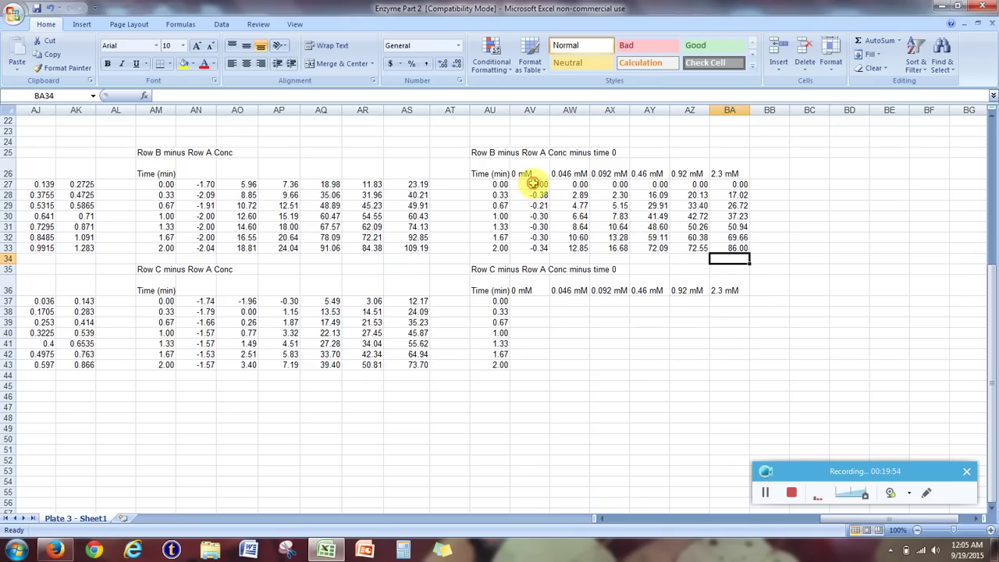
drag(533, 184, 742, 247)
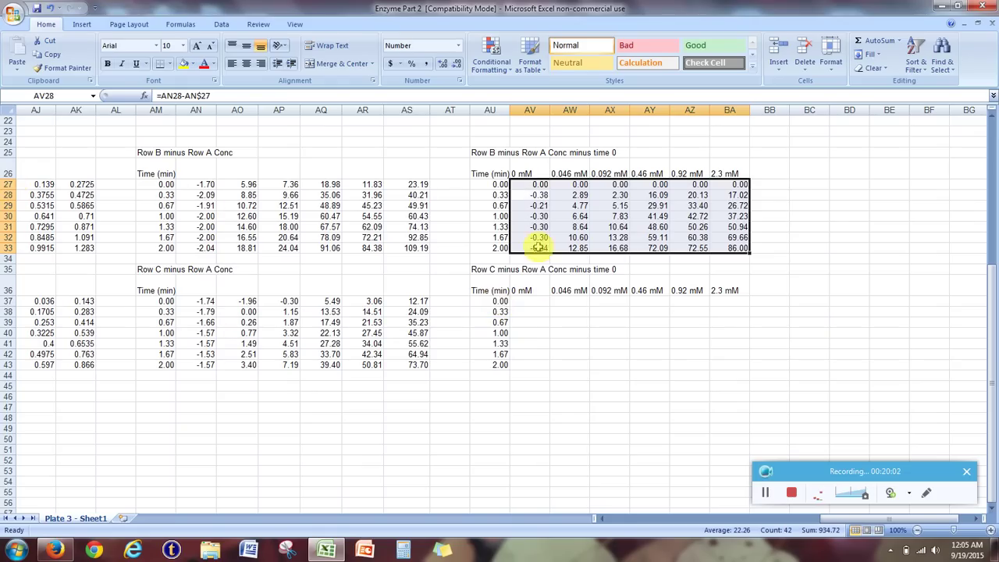
click(556, 305)
- Copy the time-zero subtraction formula from AV27 into AV37, the first cell of the Row C table
click(538, 185)
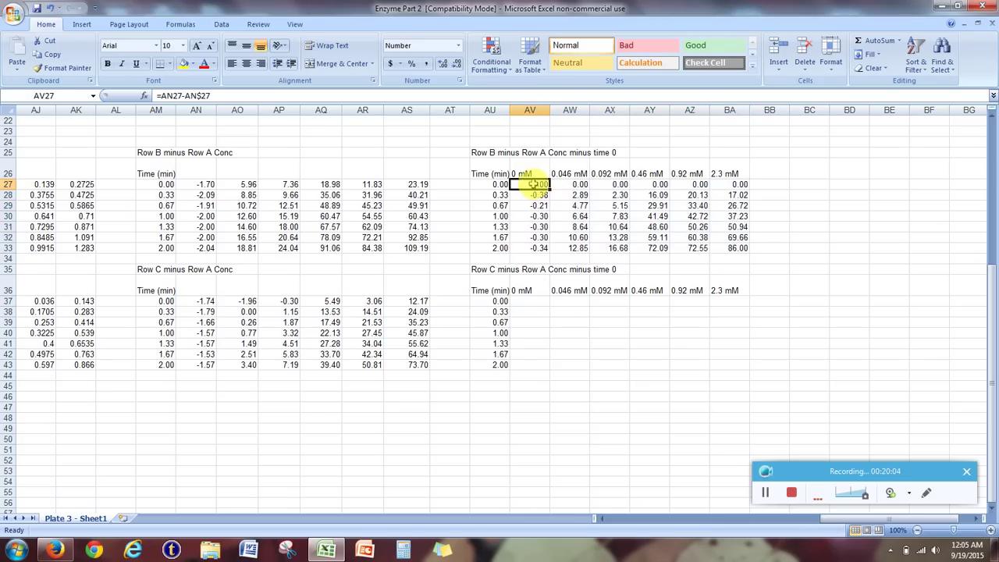
right_click(533, 184)
click(560, 208)
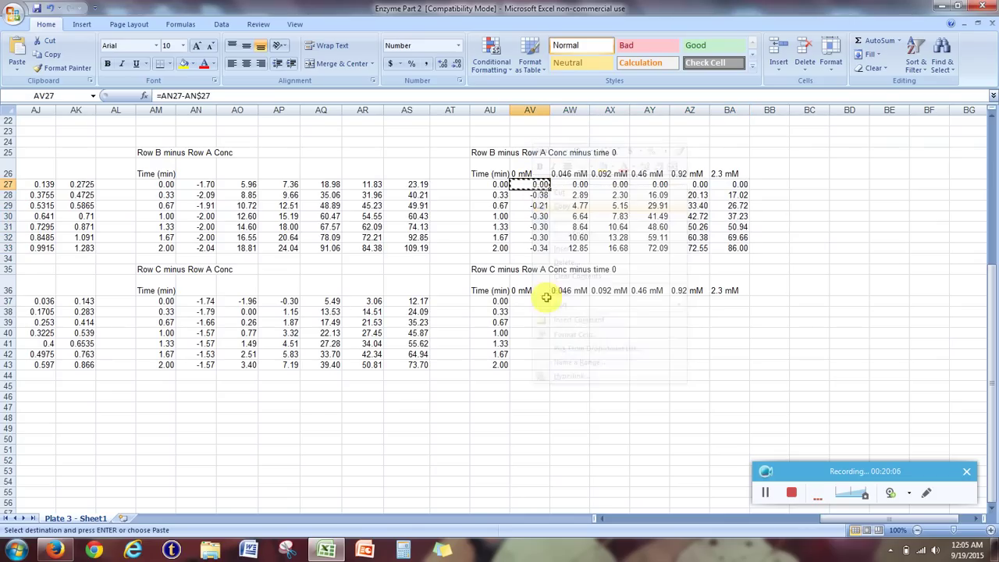
click(533, 302)
right_click(534, 303)
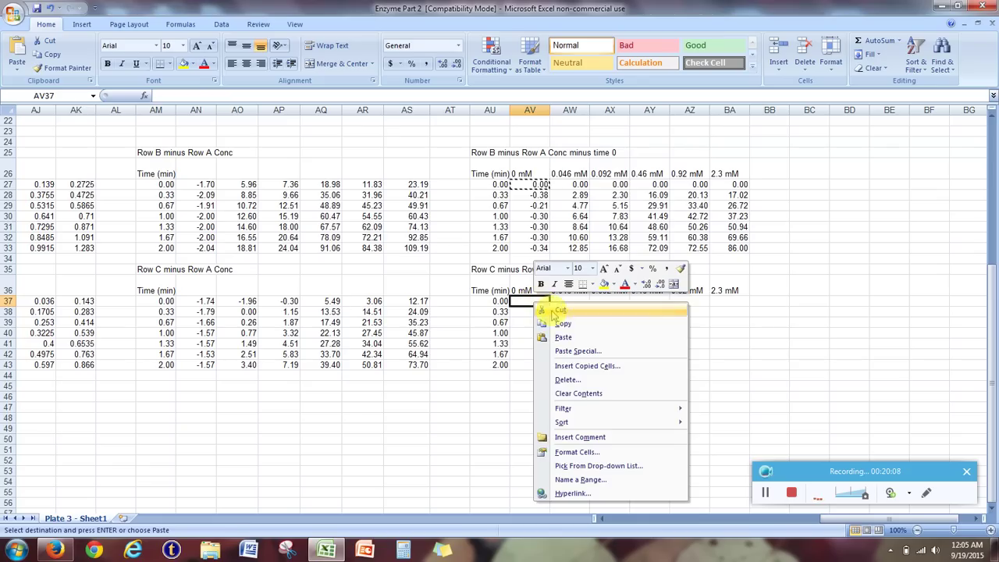
click(593, 337)
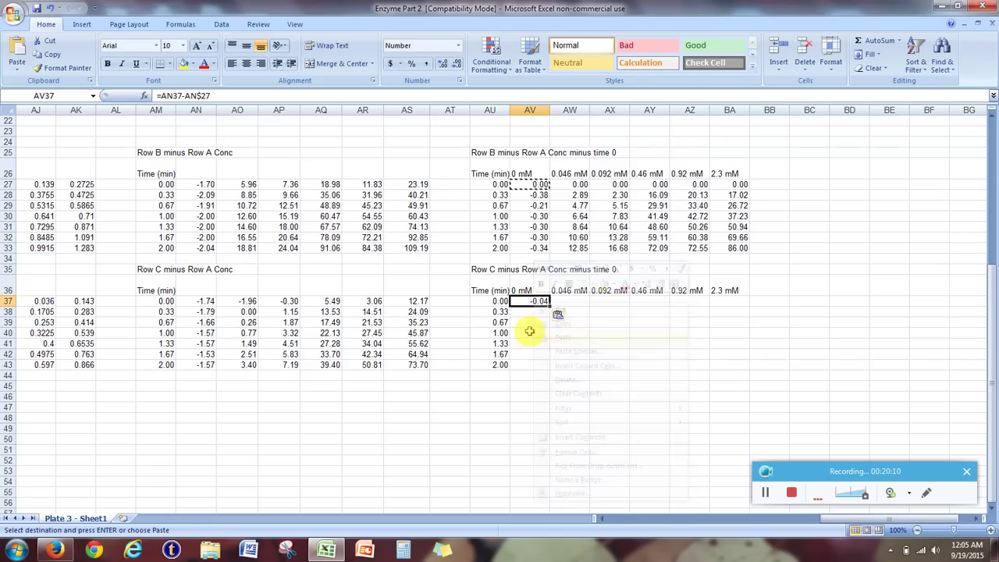
- Change the time-zero reference in AV37 to AN$37 so the formula reads =AN37-AN$37
double_click(533, 302)
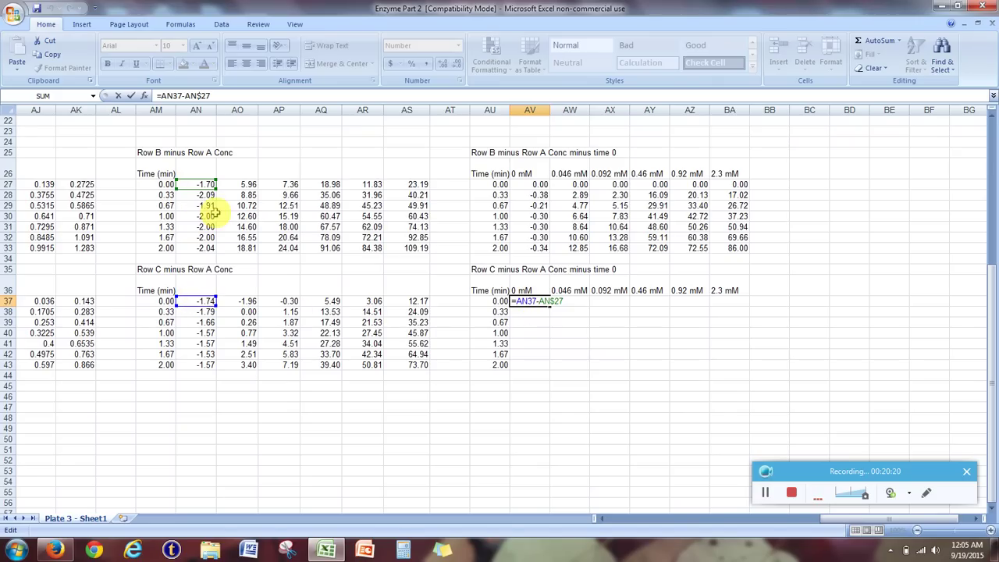
drag(187, 191, 202, 301)
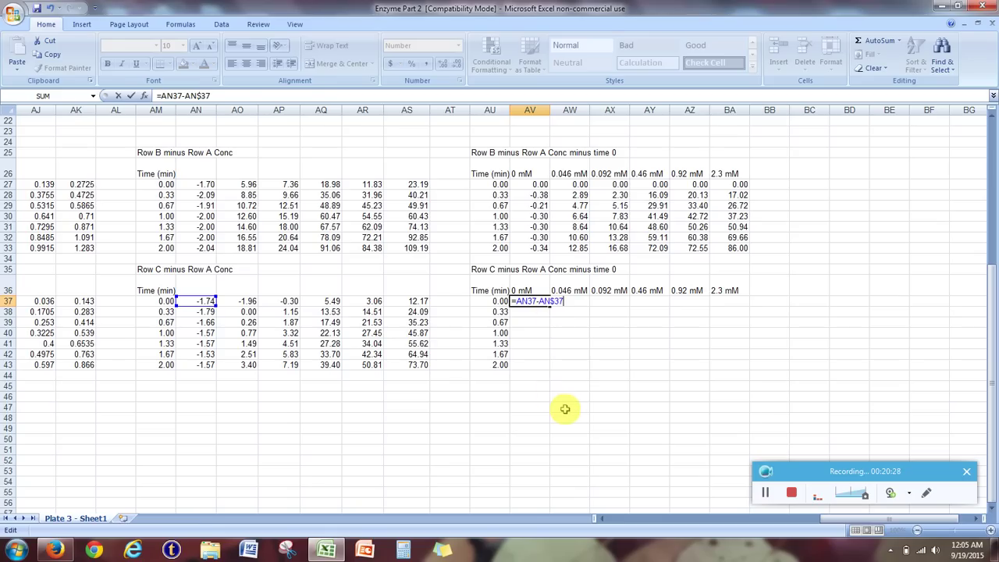
key(ctrl+Return)
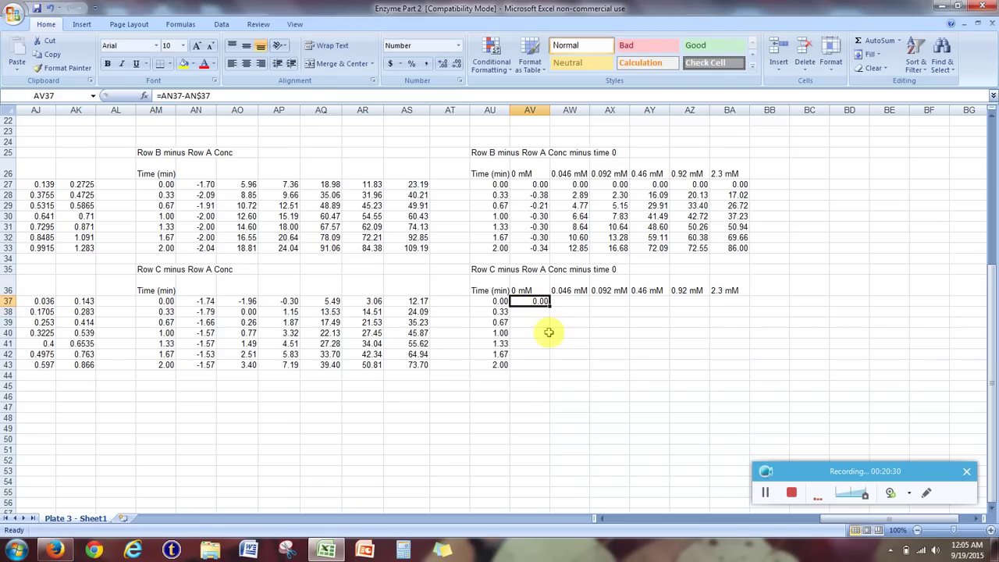
- Fill the AV37 formula through the Row C table, AV37:BA43, and check which cells BA43 references
drag(550, 307, 737, 367)
click(706, 417)
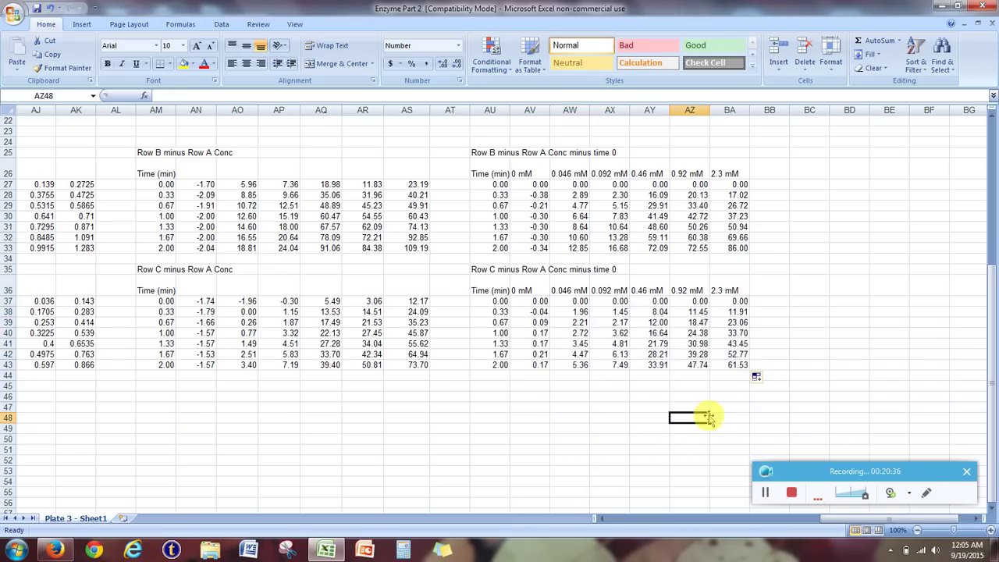
double_click(732, 364)
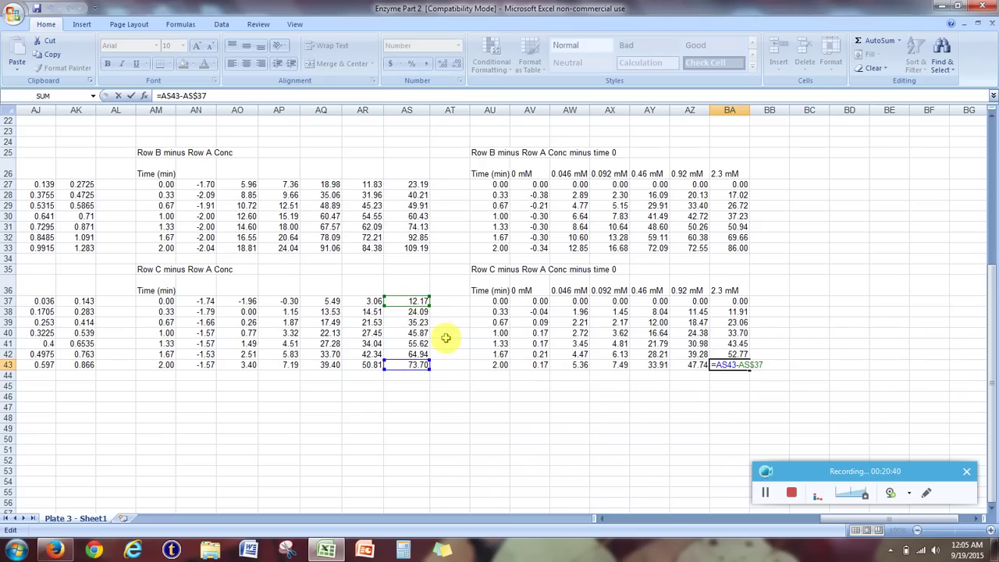
key(Return)
- Return to the numbered list of analysis steps and examine item 7 on calculating substrate concentrations
scroll(793, 403, up, 6)
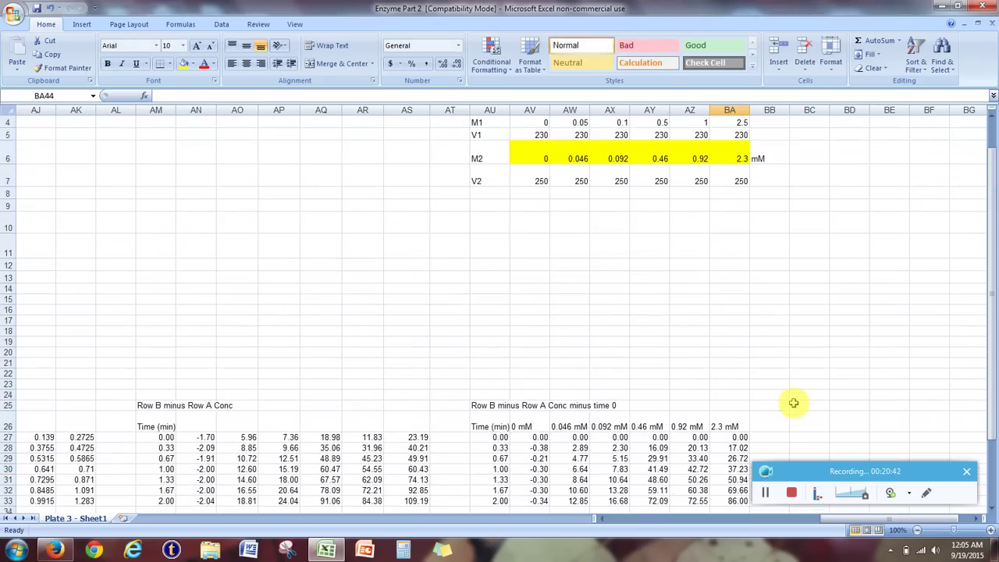
scroll(794, 402, down, 4)
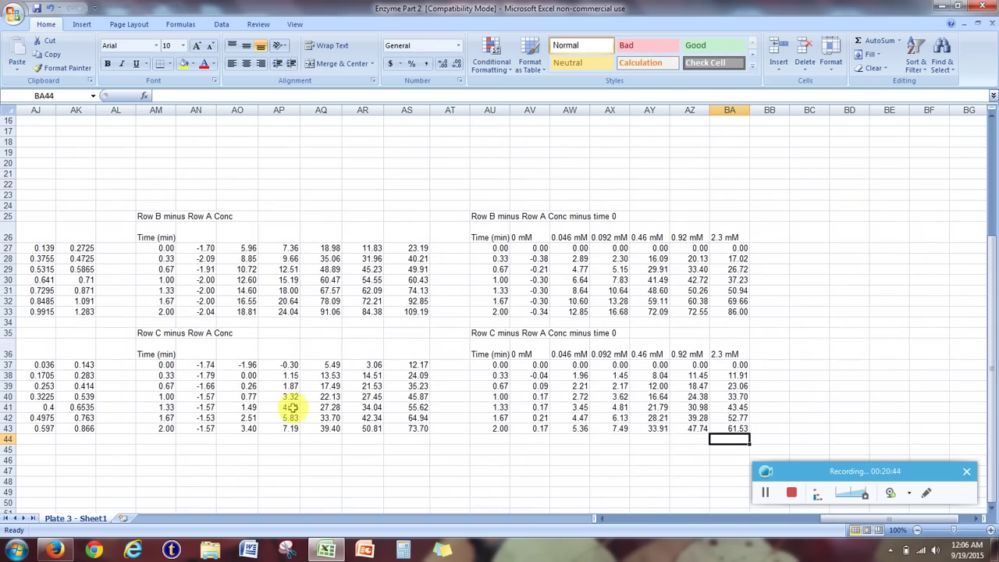
drag(814, 519, 607, 518)
scroll(529, 419, up, 5)
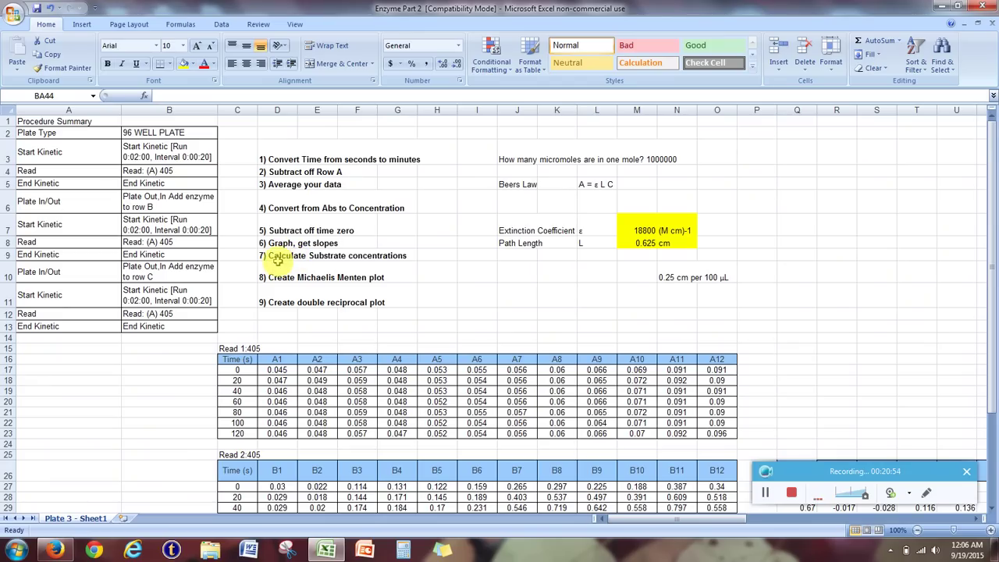
drag(265, 256, 396, 258)
click(437, 273)
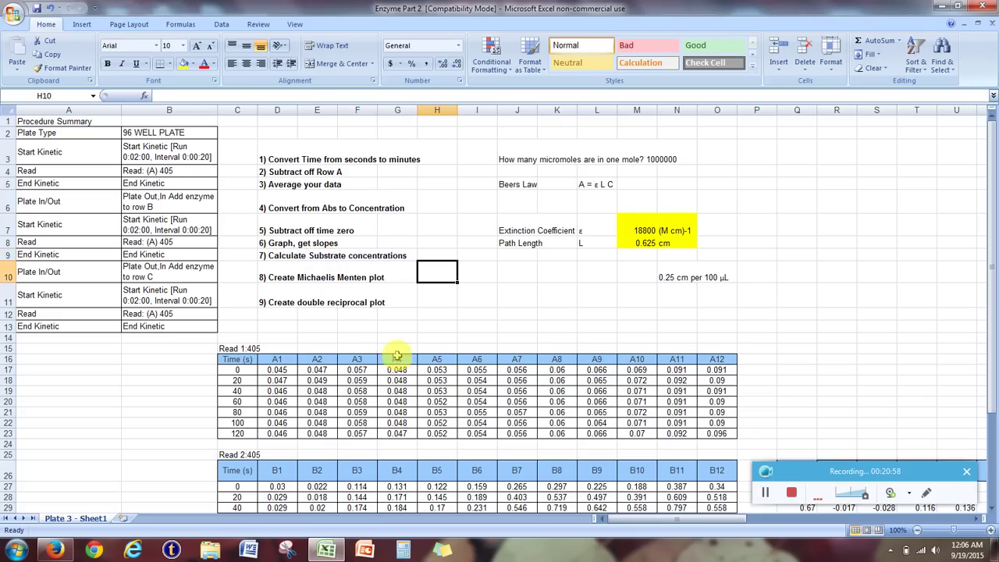
- Switch to the 4-enzyme.pdf handout in Firefox and read its substrate dilution instructions, materials list and well volume tables
click(58, 548)
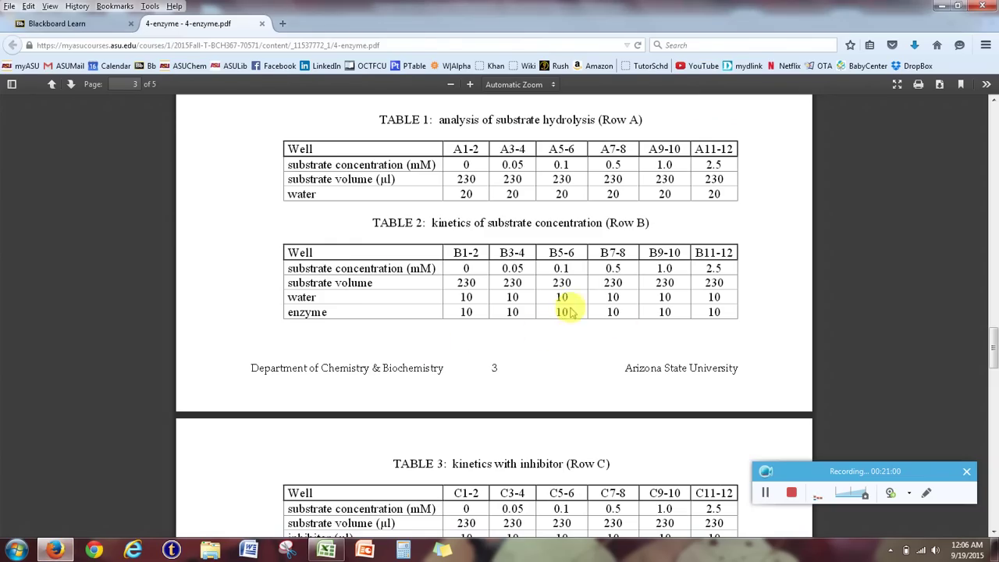
scroll(437, 288, up, 2)
scroll(442, 290, up, 8)
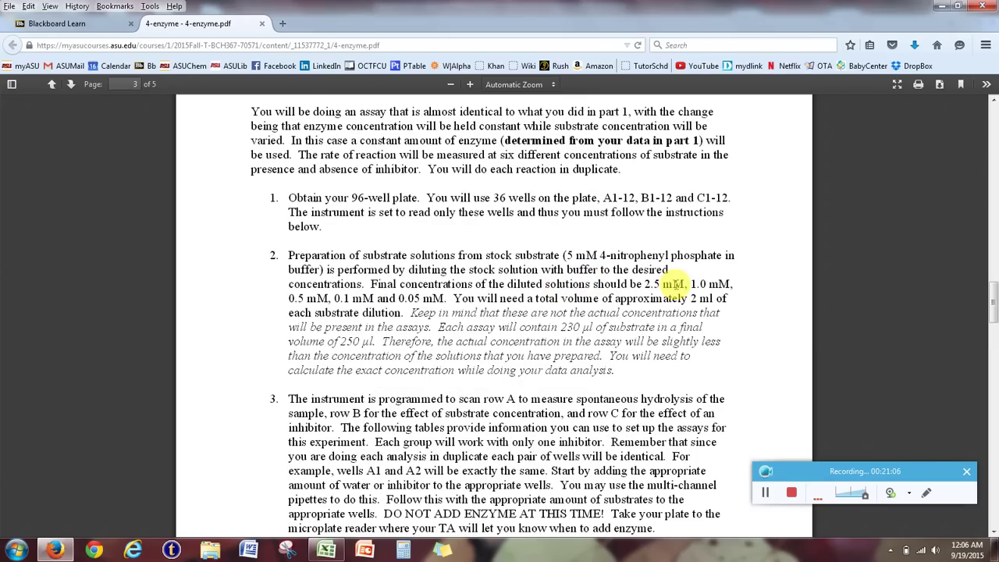
drag(989, 300, 981, 462)
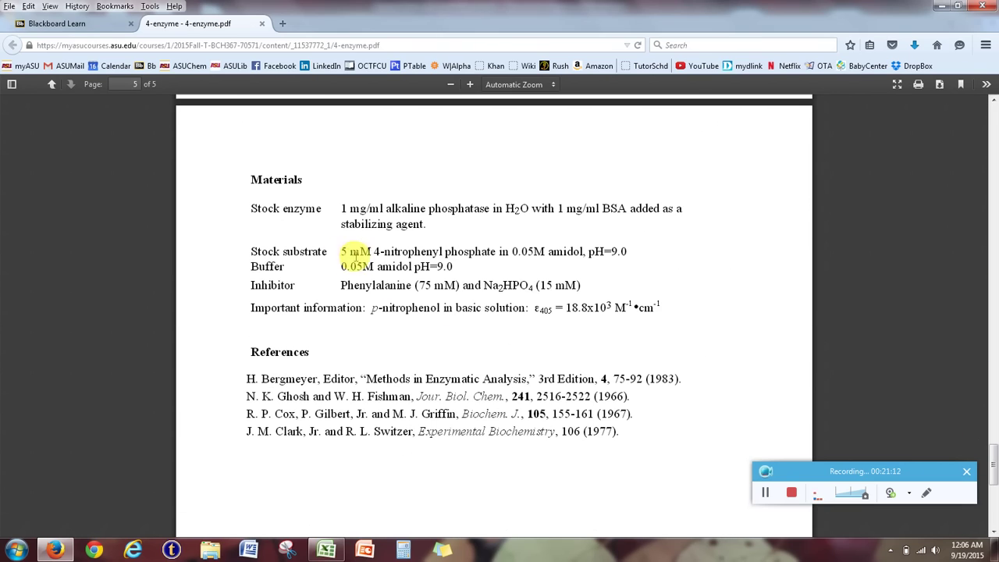
drag(991, 468, 993, 301)
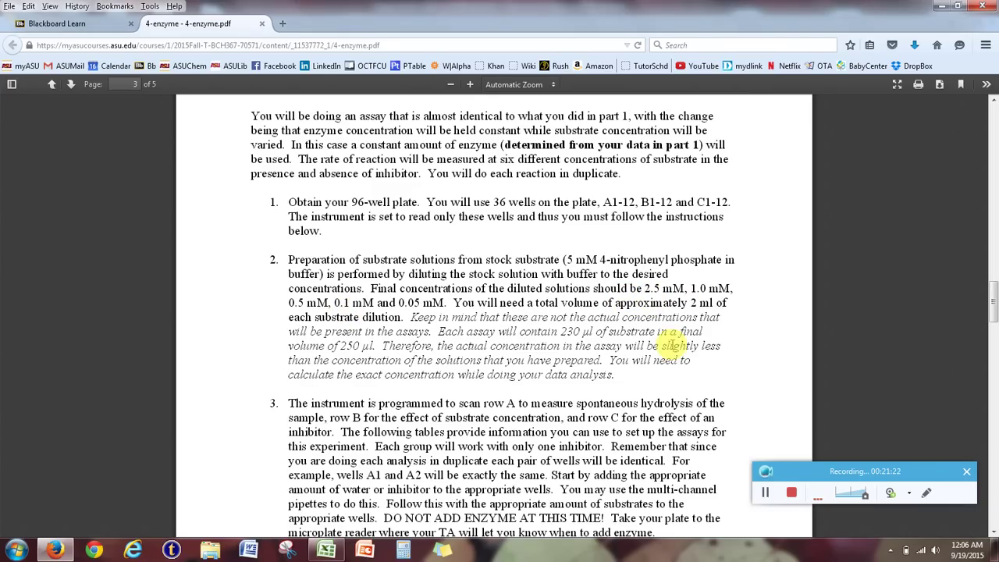
scroll(649, 337, down, 6)
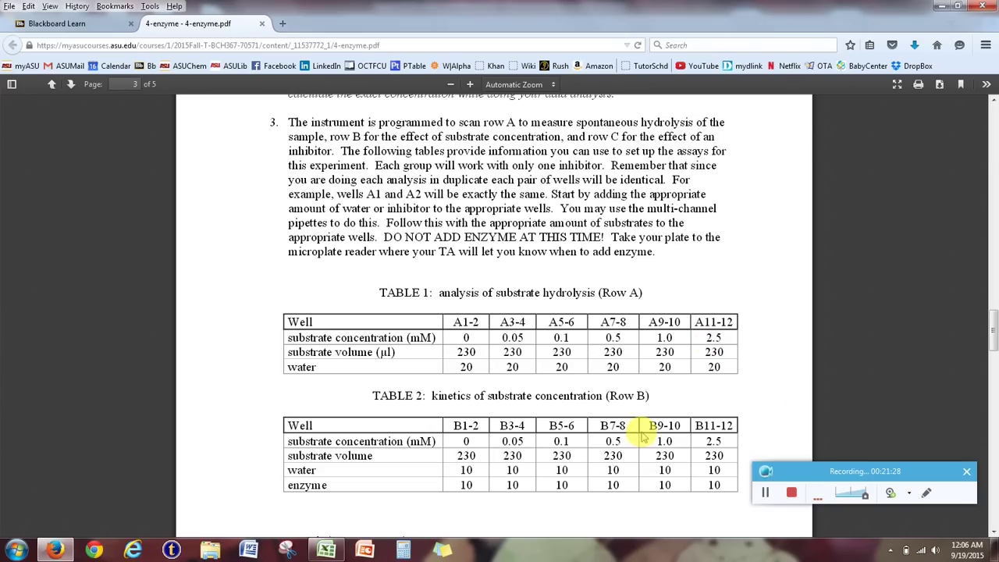
scroll(624, 437, up, 4)
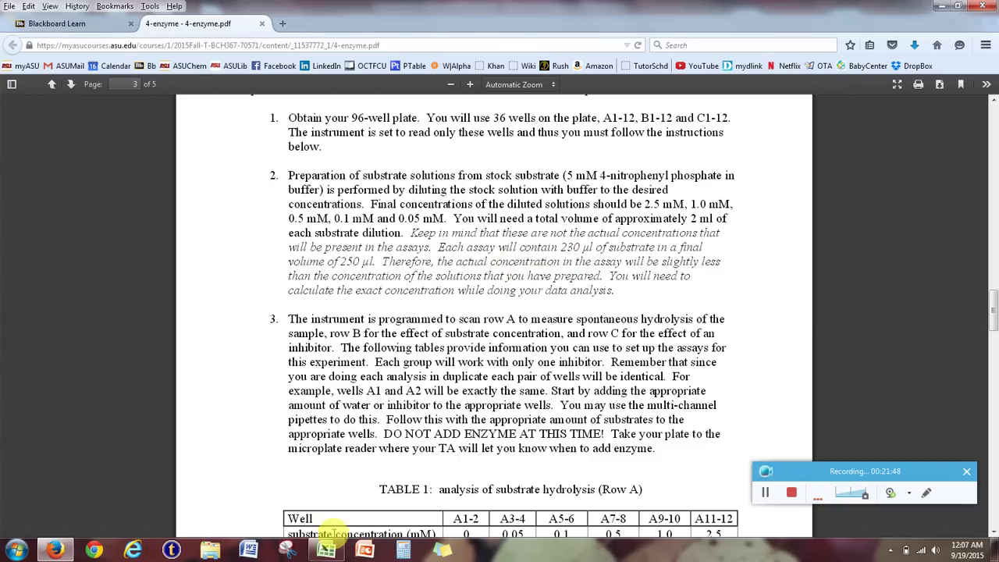
- Switch back to the Excel workbook and review the substrate concentration item in the analysis list
click(327, 551)
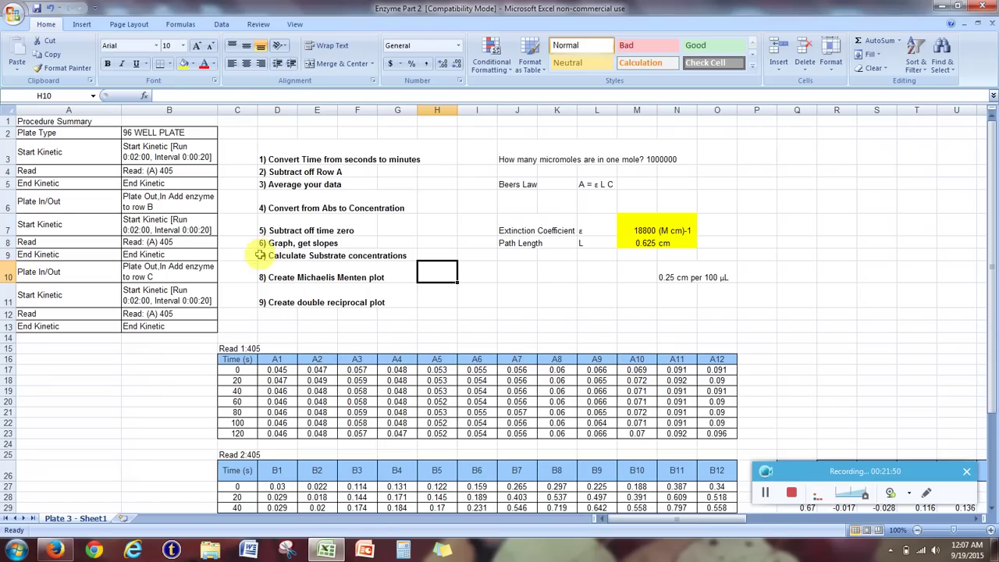
drag(260, 255, 419, 258)
click(410, 296)
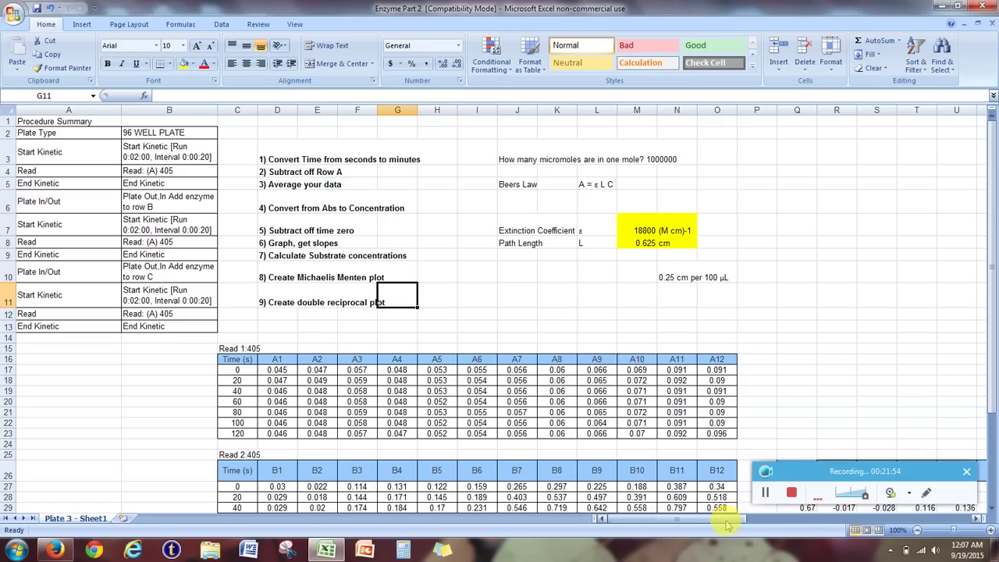
- Examine the dilution table in AU4:BA7, reading its M1, V1, M2 and V2 labels and the M1 concentrations in AV4:BA4
drag(726, 524, 944, 524)
click(609, 337)
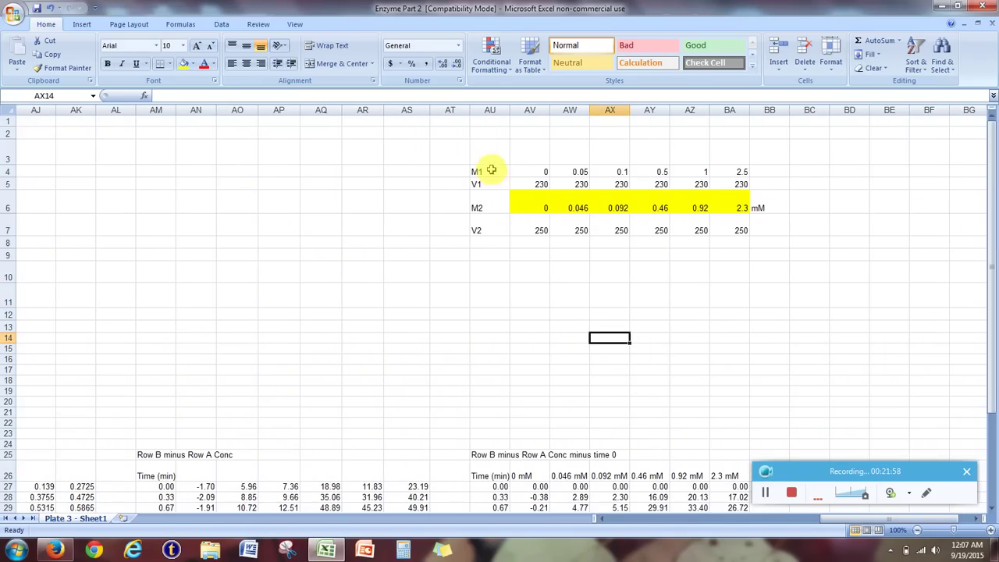
drag(491, 170, 496, 223)
click(530, 294)
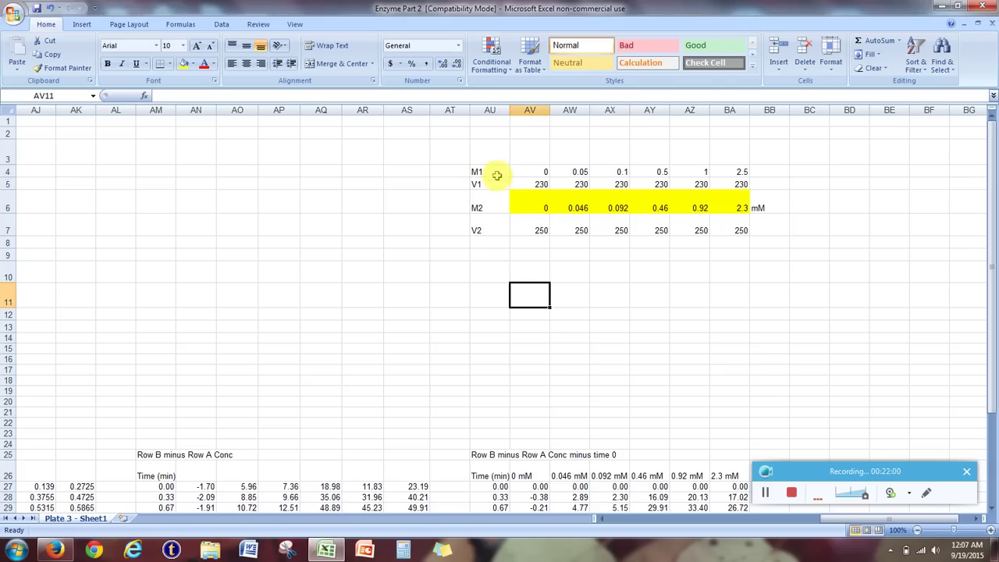
drag(528, 171, 747, 169)
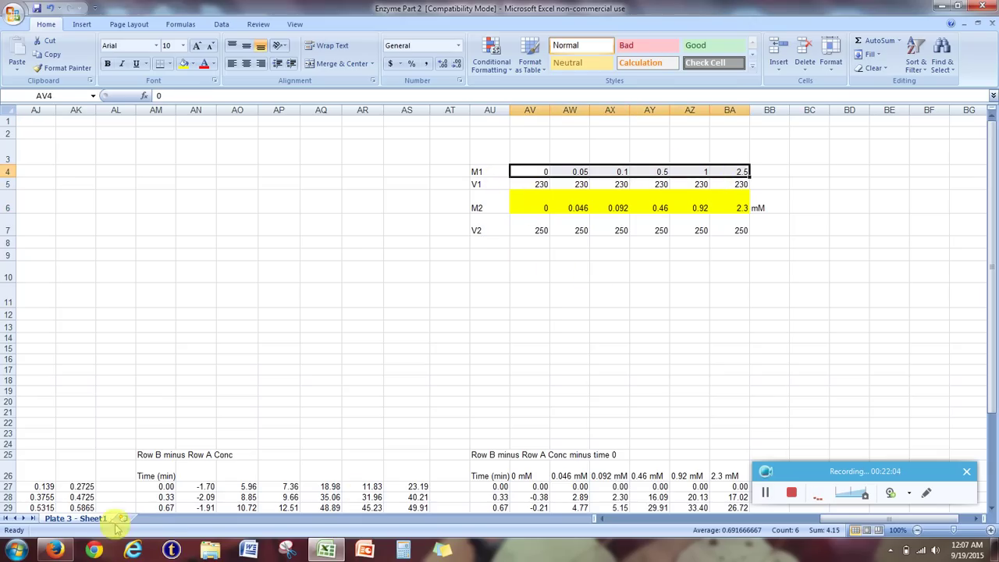
- Switch to the 4-enzyme.pdf handout in Firefox, check the Table 1 substrate concentrations and volumes, and return to the Excel dilution table
click(62, 550)
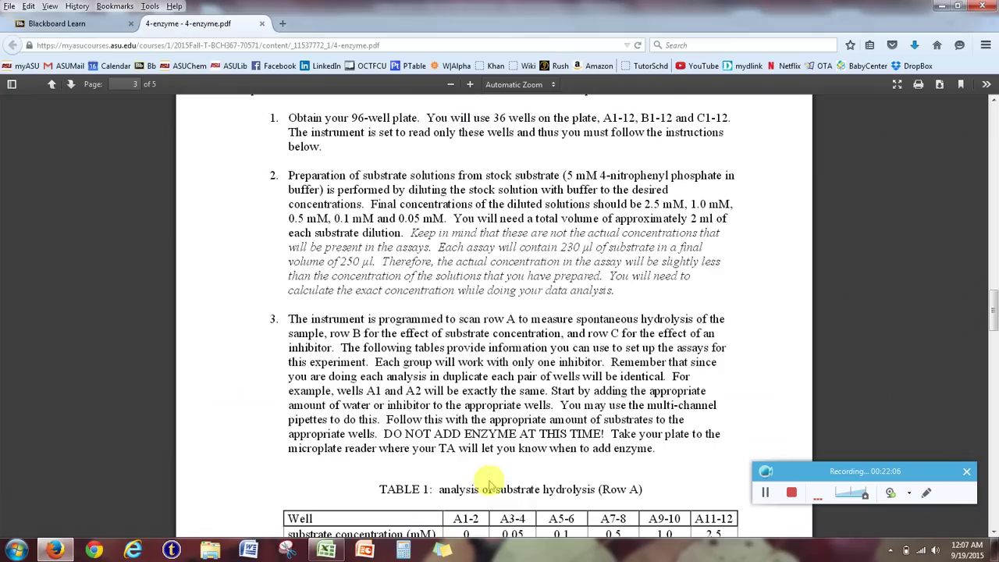
scroll(463, 381, down, 4)
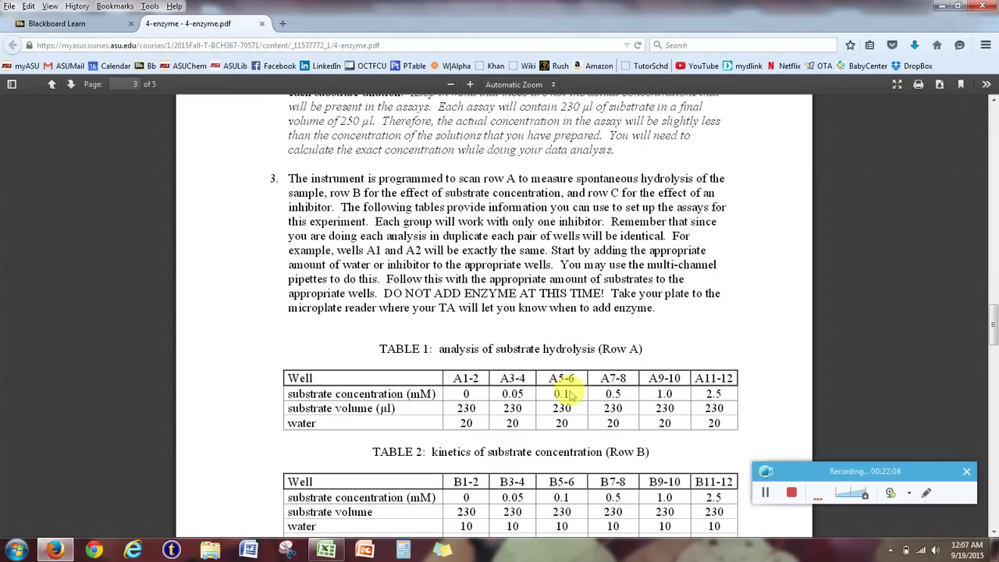
click(331, 551)
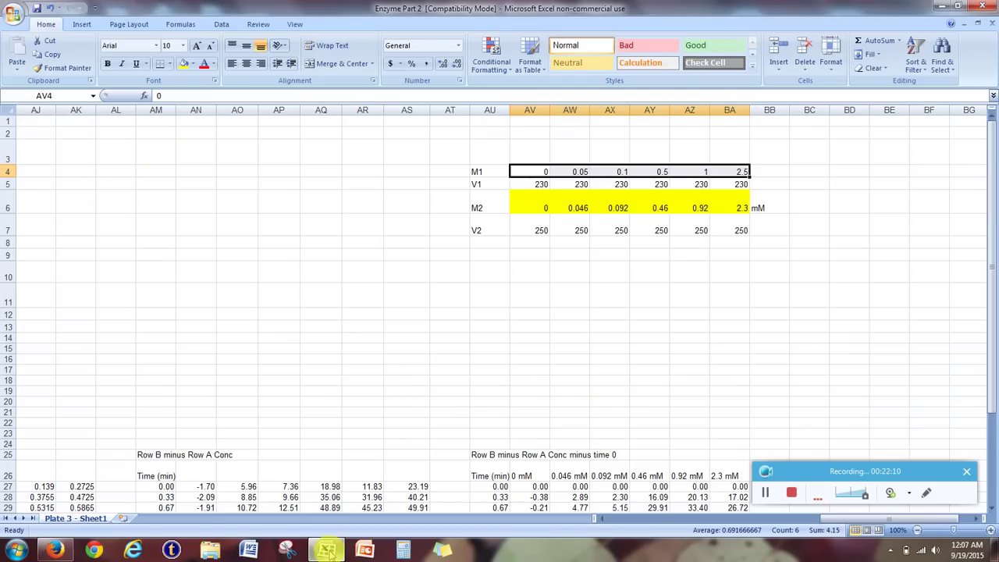
click(556, 246)
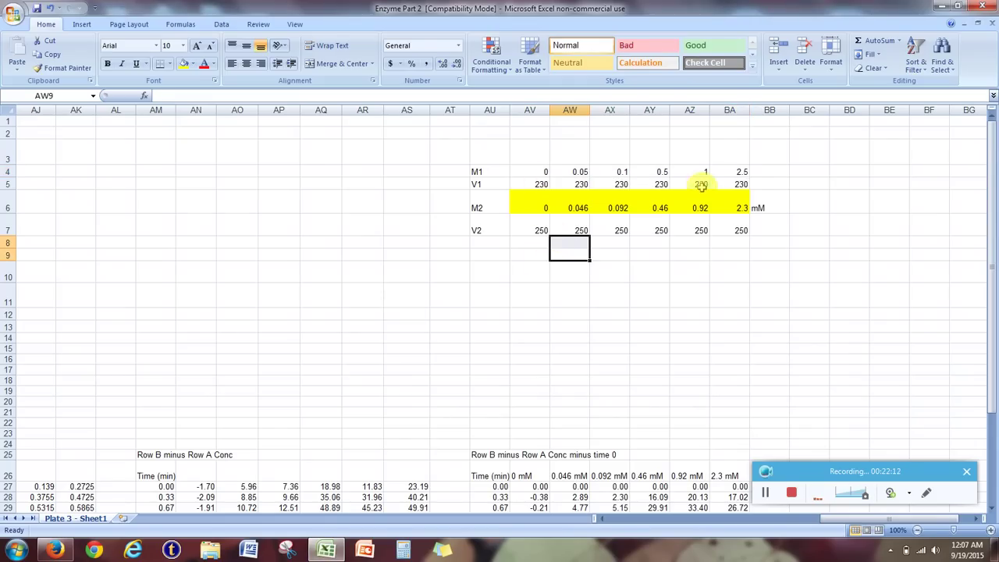
scroll(701, 185, down, 2)
scroll(709, 214, up, 2)
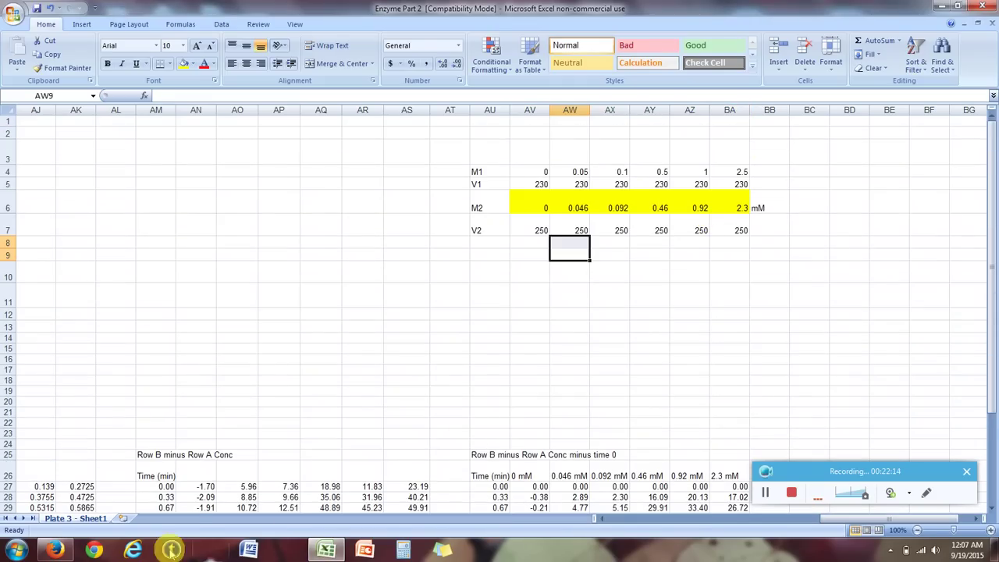
- Check the substrate, water and enzyme volumes in the handout's Table 2 in Firefox, and compare them with the V2 row in Excel
click(59, 550)
scroll(449, 421, down, 1)
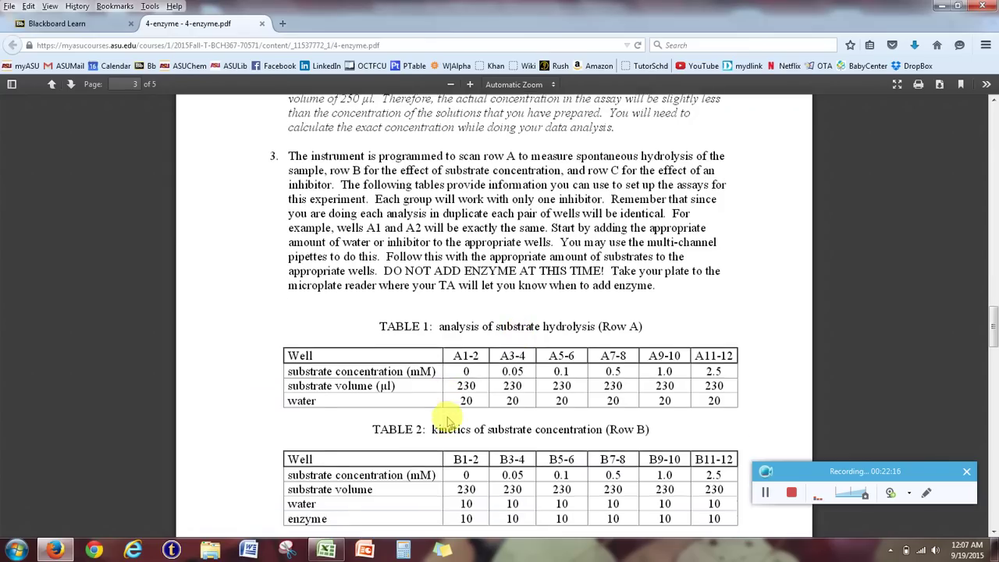
scroll(449, 422, down, 1)
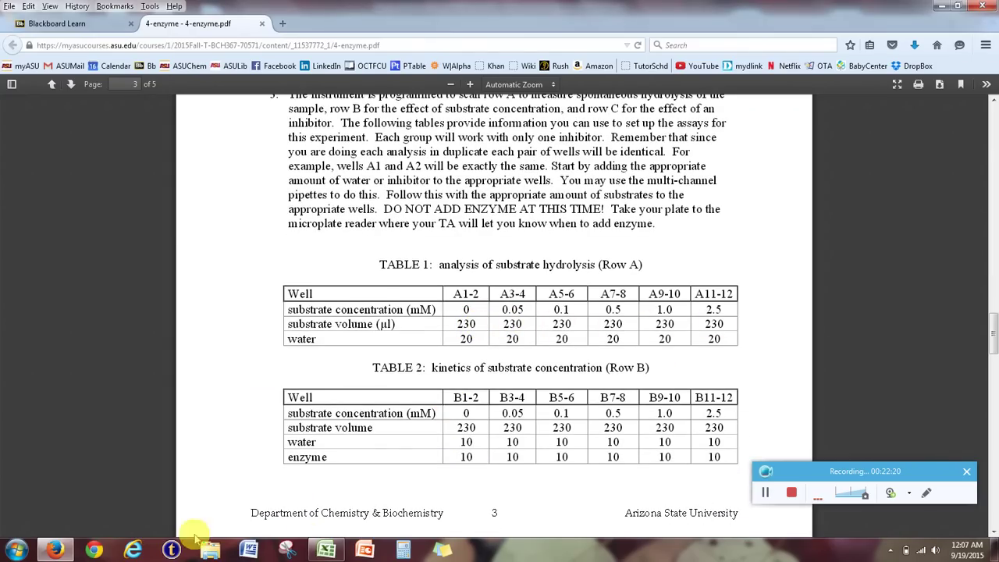
click(326, 550)
click(521, 264)
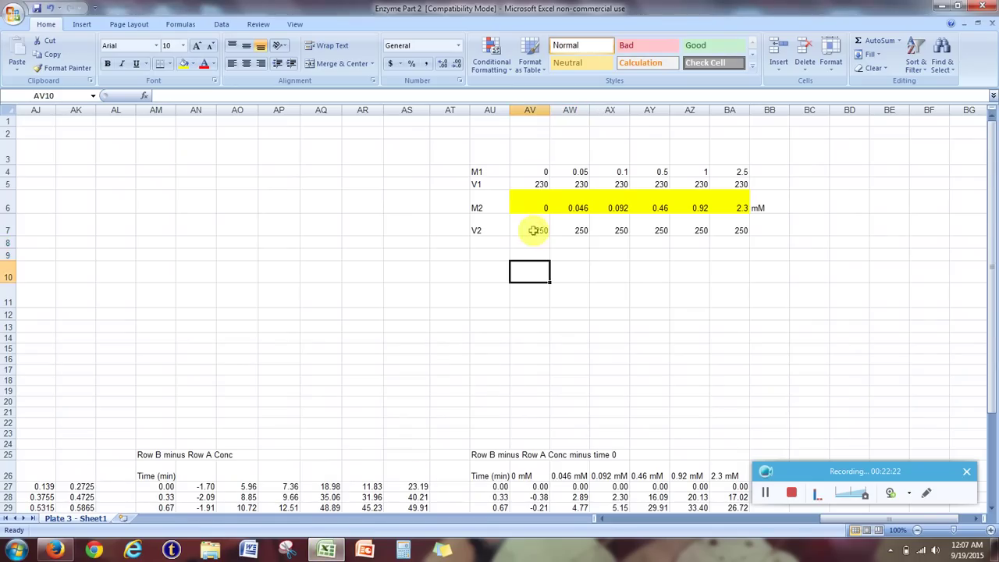
drag(536, 231, 741, 240)
click(759, 252)
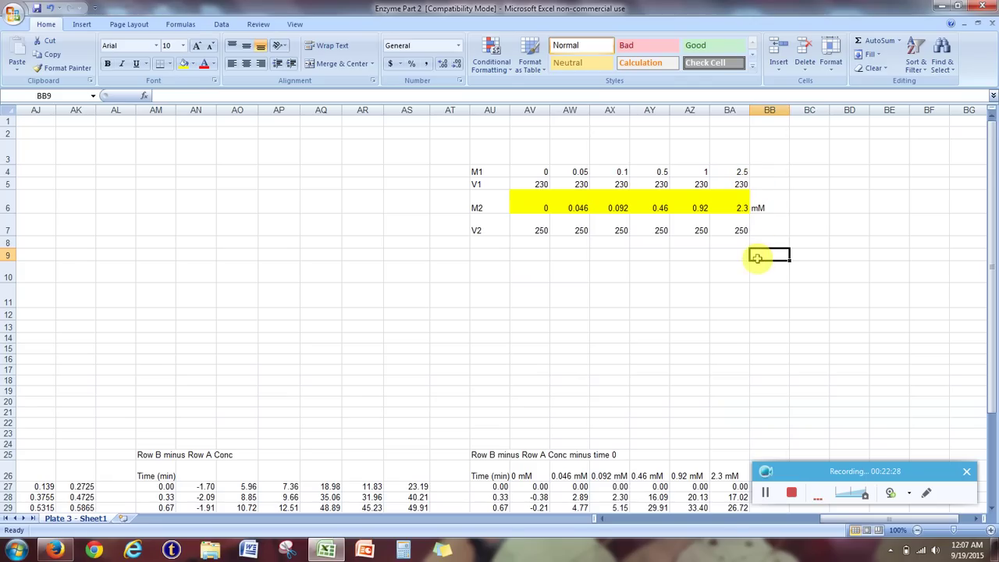
- Inspect the M2 formula in AV6 and clear the M2 values and unit label from AV6:BB6
scroll(740, 264, down, 1)
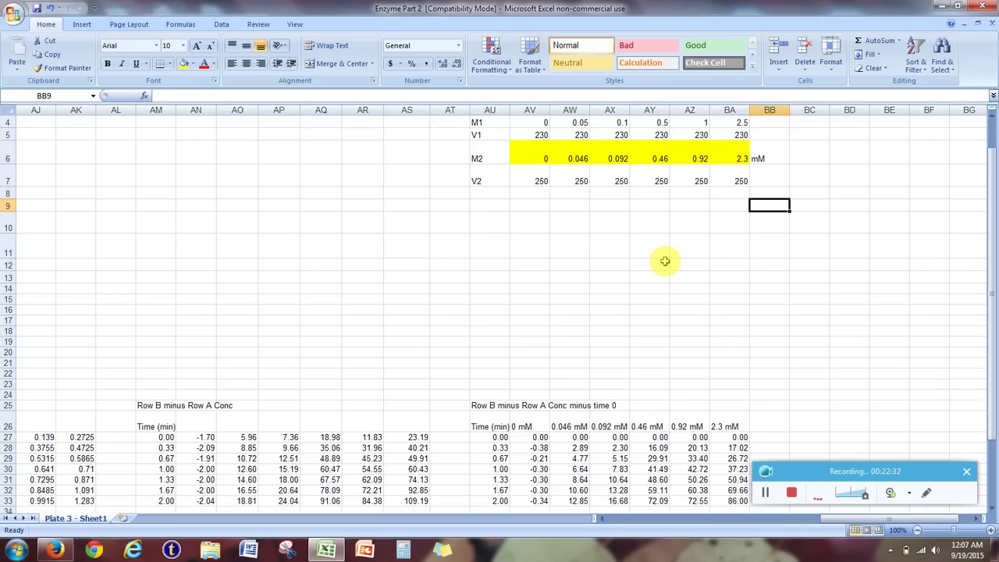
click(614, 244)
scroll(614, 244, up, 1)
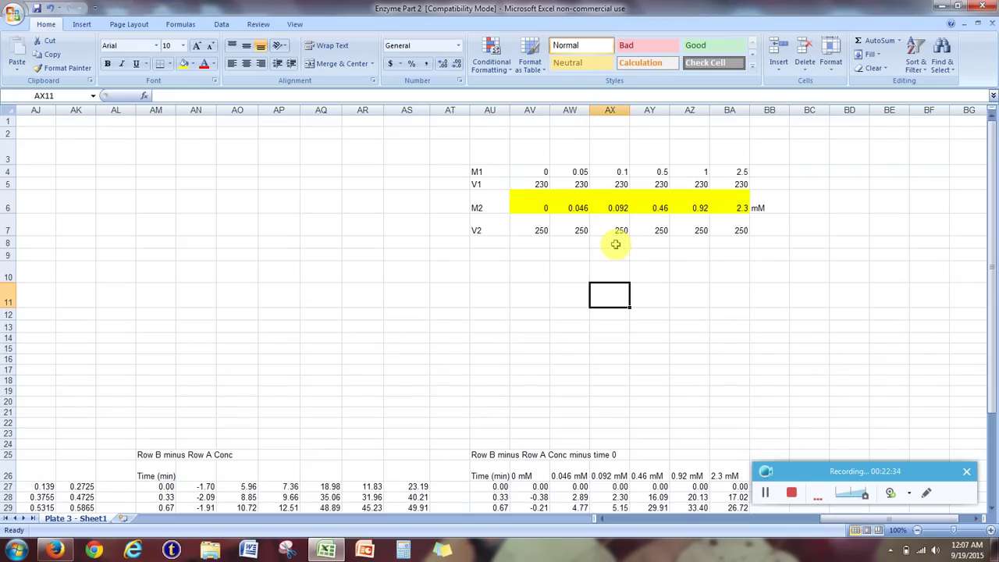
click(538, 205)
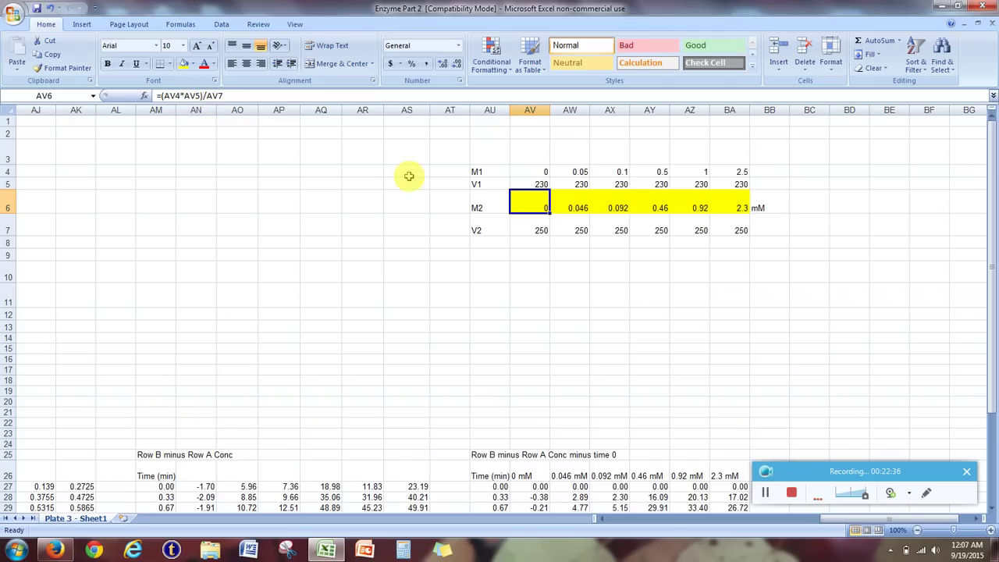
drag(537, 206, 765, 209)
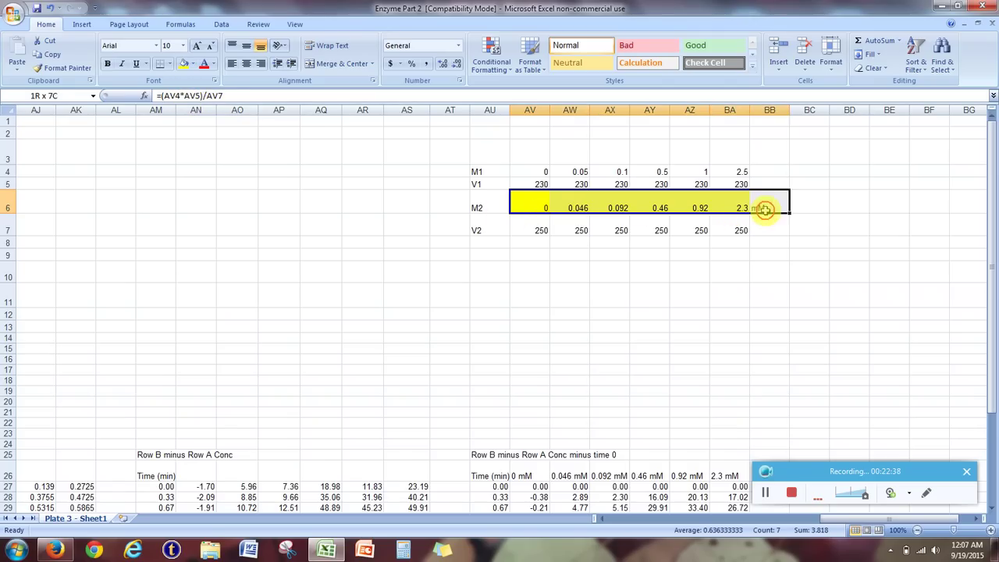
key(Delete)
- Enter the M2 dilution formula =(AV4*AV5)/AV7 in cell AV6
click(530, 201)
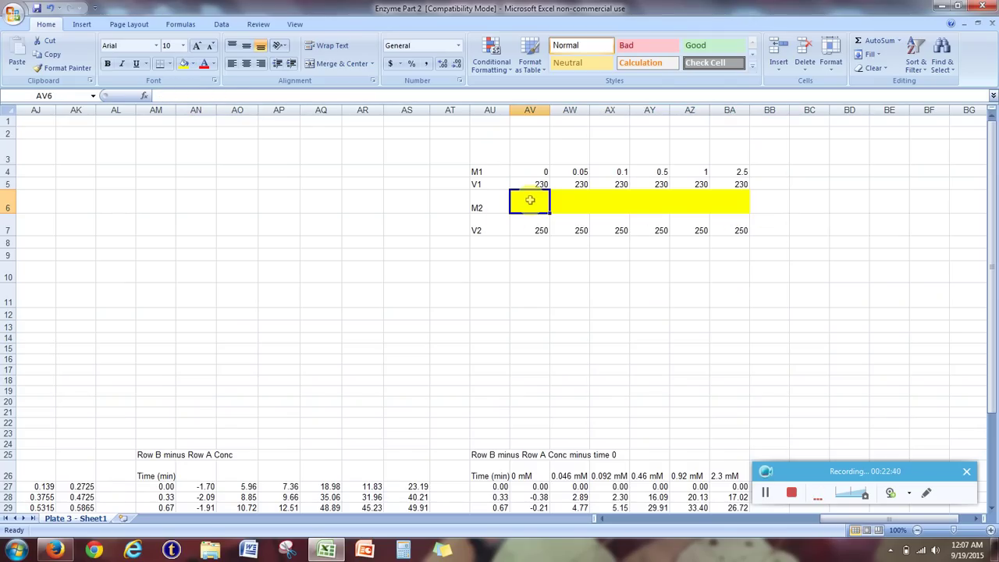
text(=(AV4*AV5)/AV7)
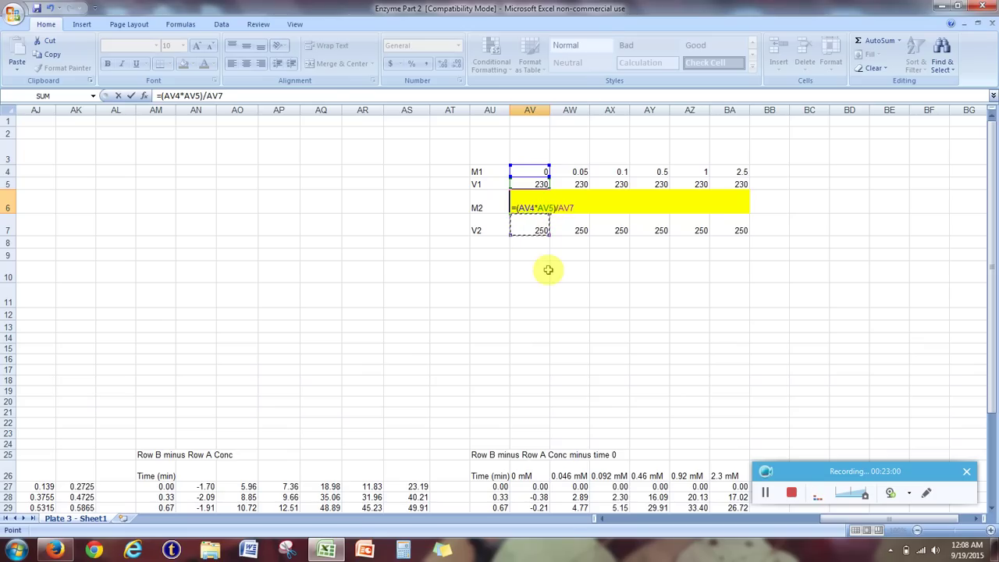
key(Return)
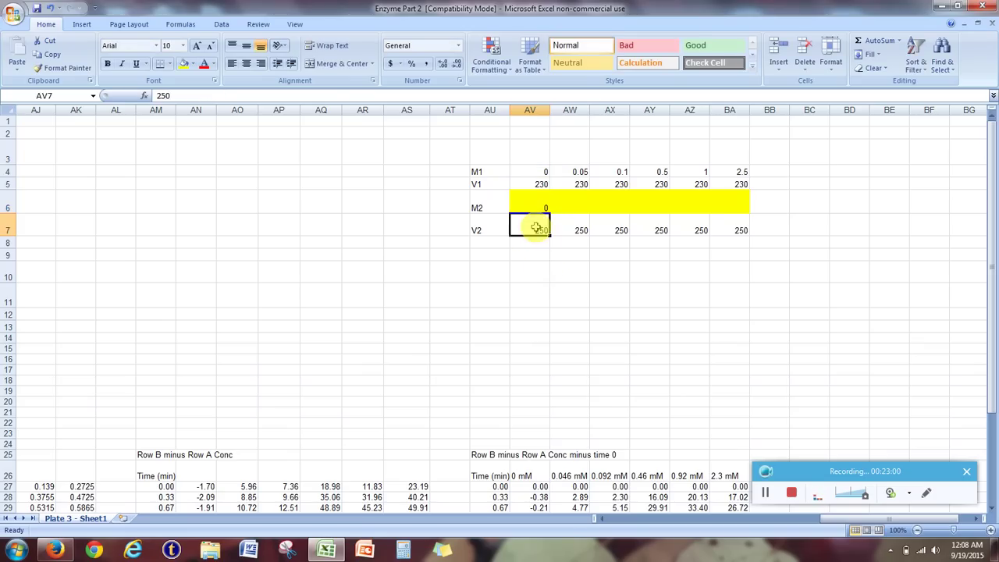
- Fill the AV6 formula across the M2 row to BA6 and check which cells BA6 references
click(536, 205)
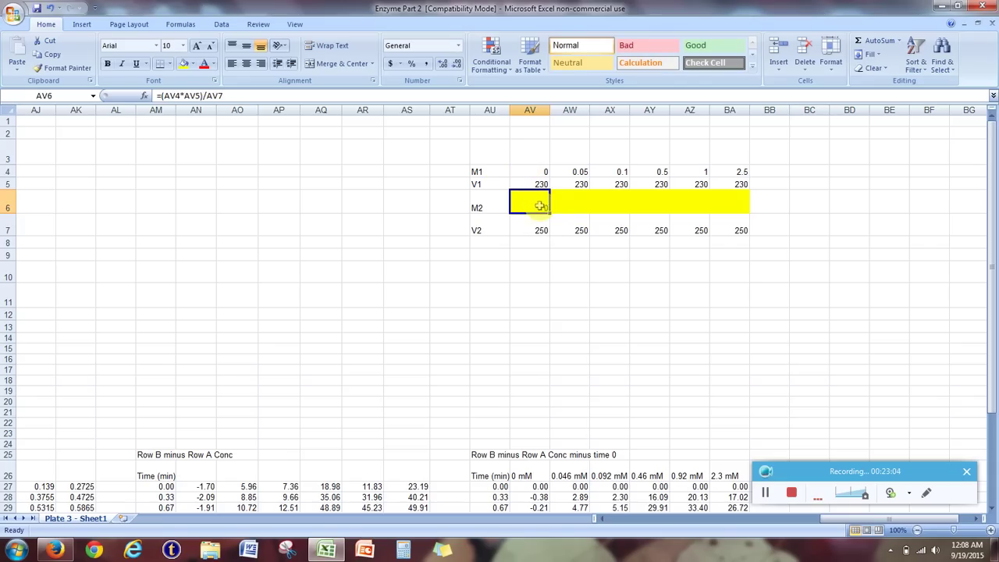
drag(550, 210, 742, 209)
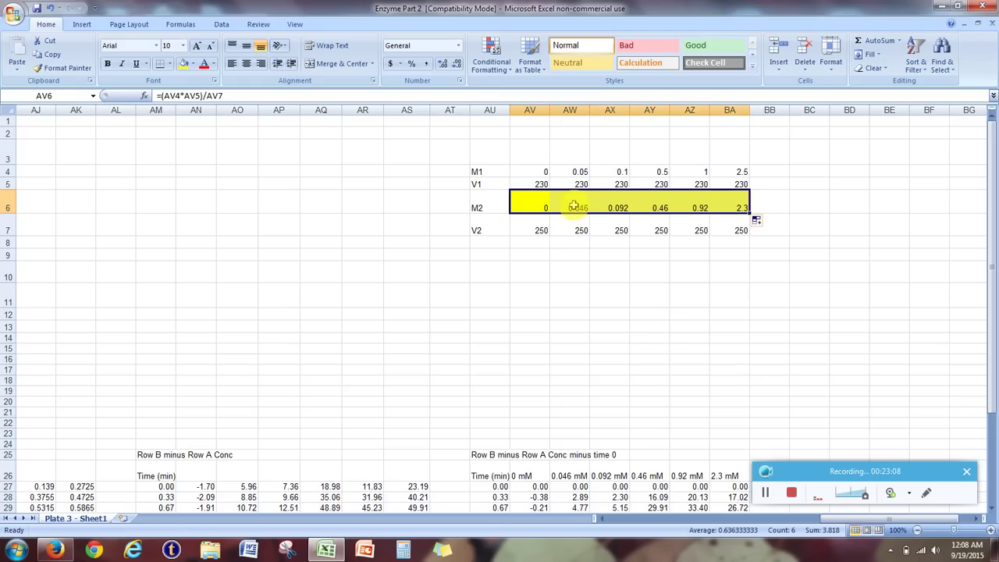
click(716, 290)
double_click(740, 209)
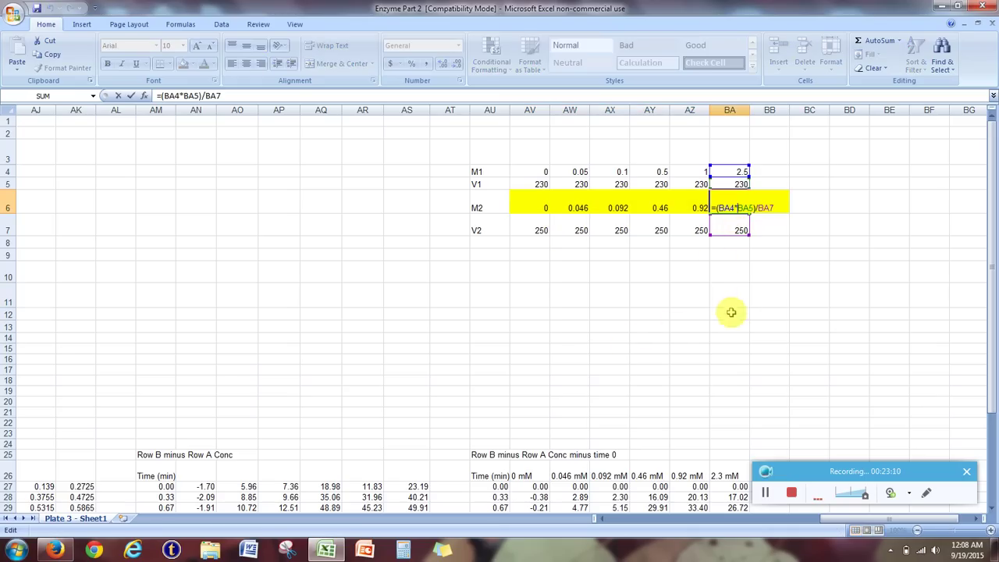
key(Return)
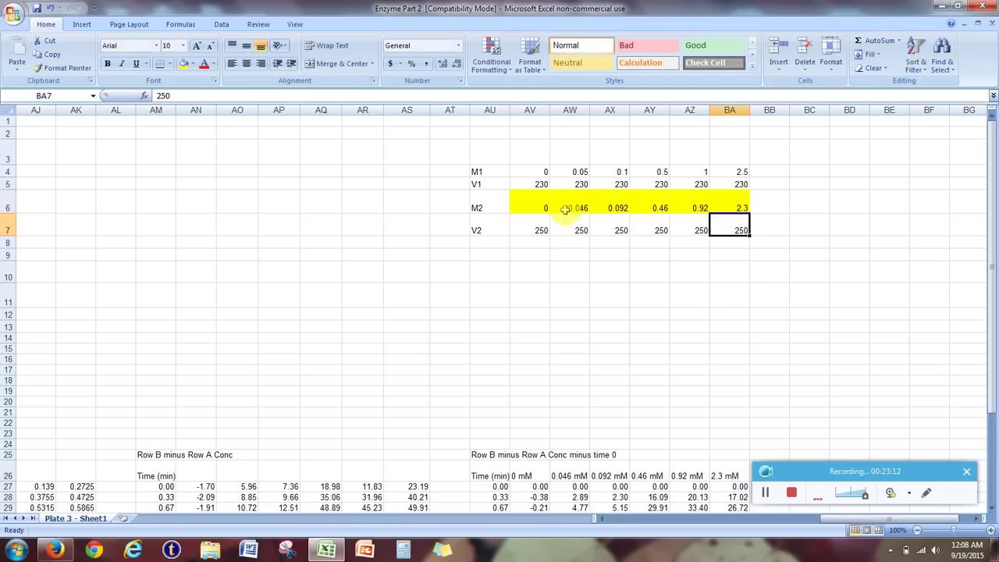
drag(546, 205, 726, 204)
click(729, 306)
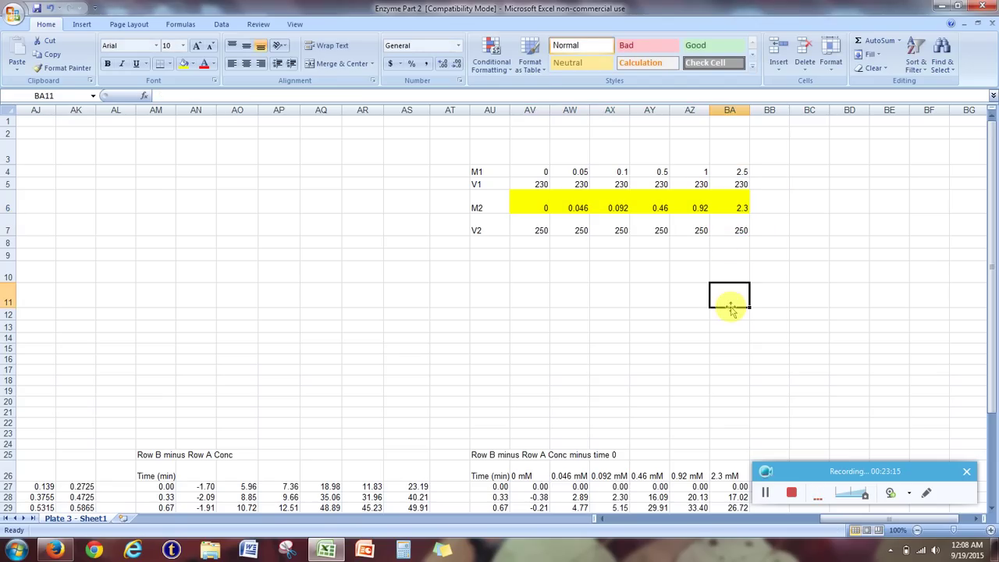
- Check the substrate concentration units in the Firefox handout and enter the unit label mM in cell BB6 of the Excel workbook
click(773, 204)
click(55, 550)
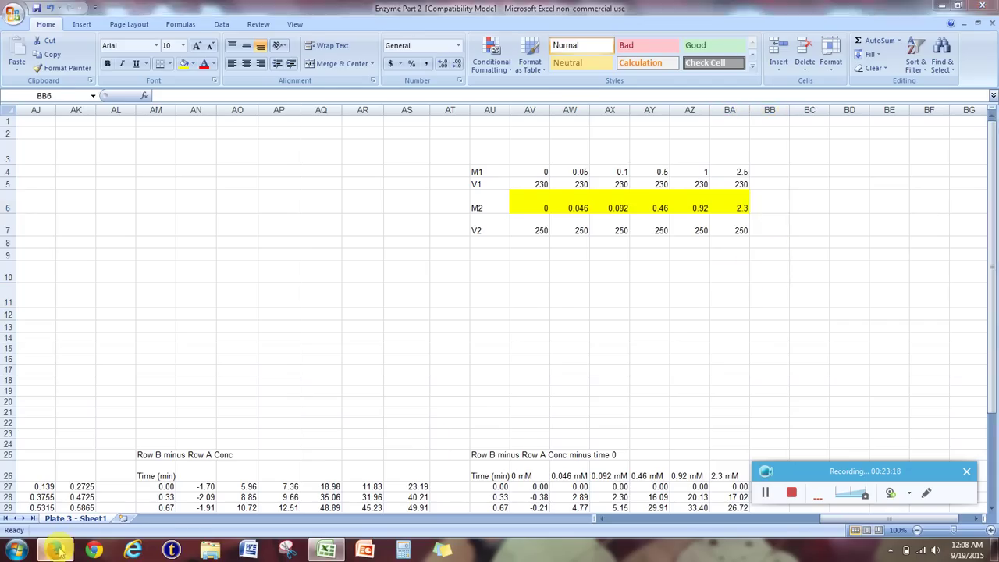
scroll(529, 312, up, 5)
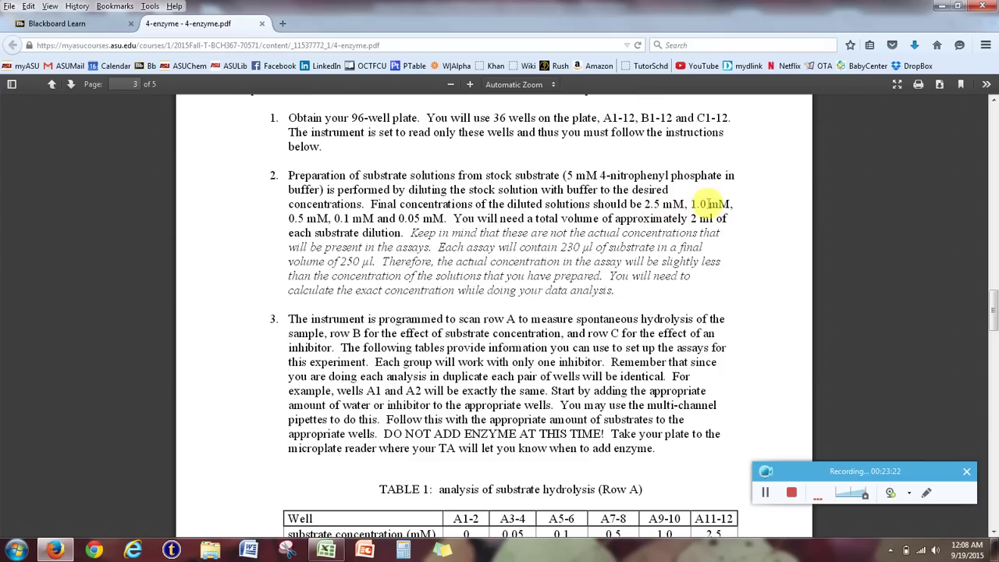
click(58, 550)
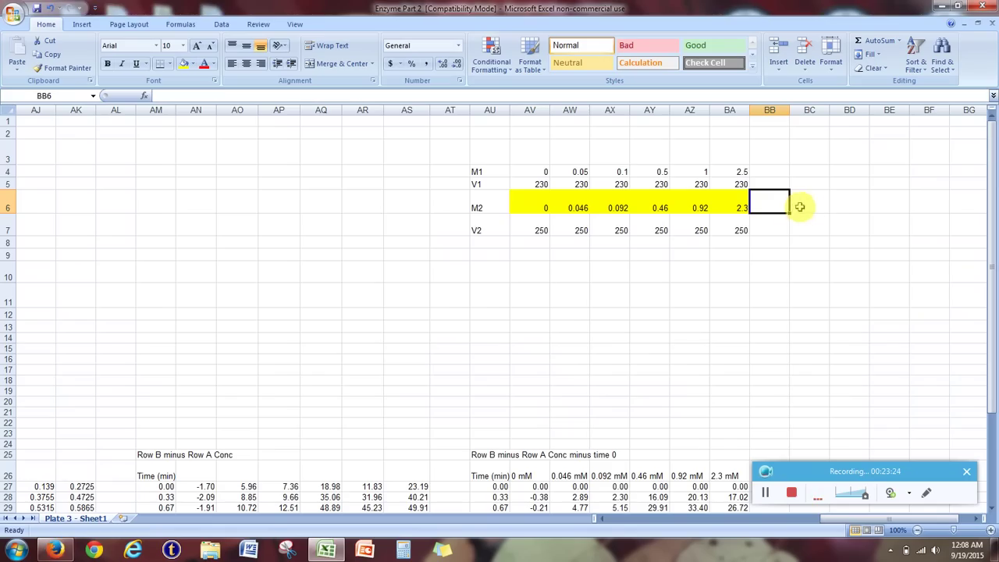
text(m)
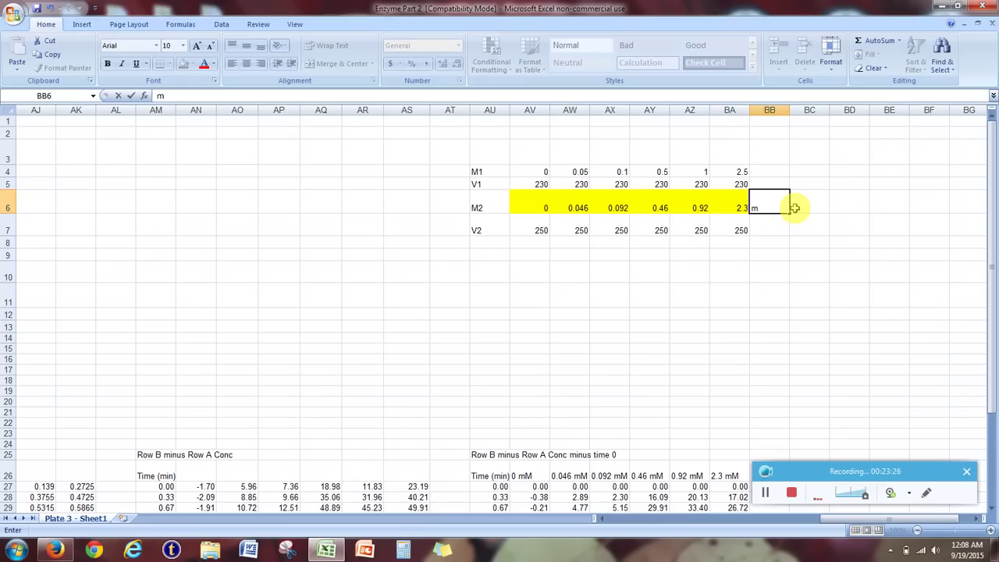
text(M)
click(739, 270)
- Examine the substrate concentration headers in AV26:BA26 of the Row B minus Row A Conc minus time 0 table
scroll(606, 273, down, 3)
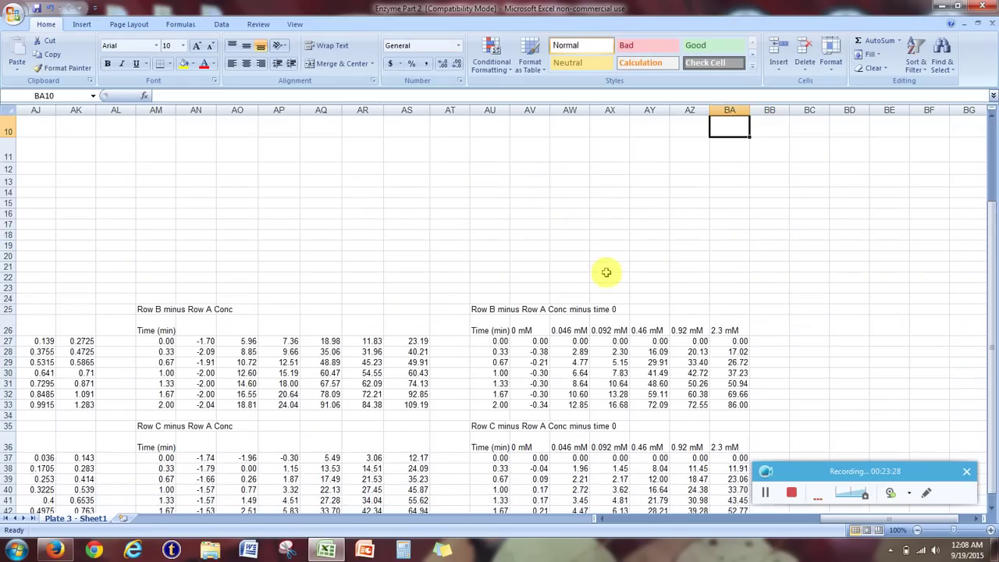
scroll(606, 272, down, 2)
drag(527, 237, 730, 236)
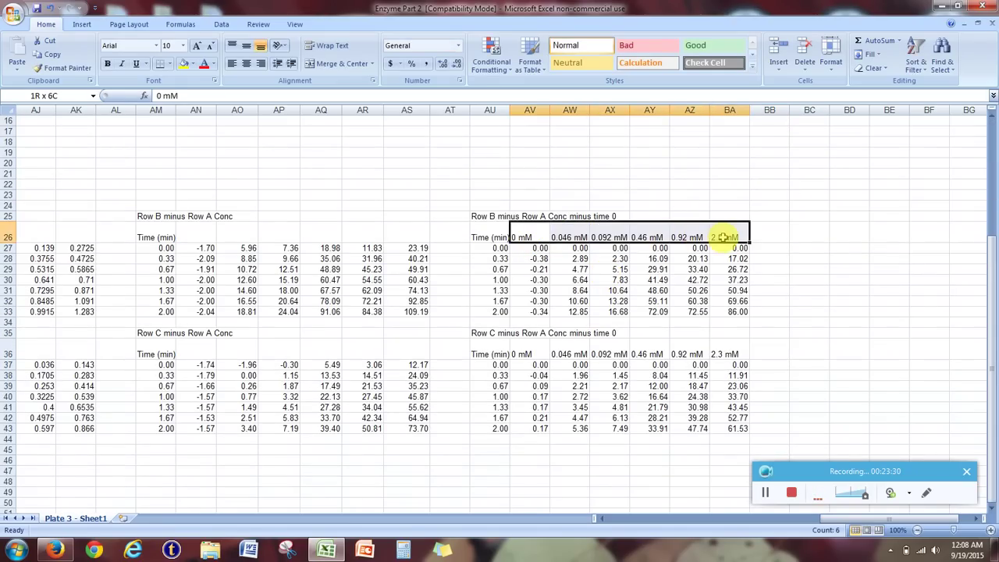
click(537, 237)
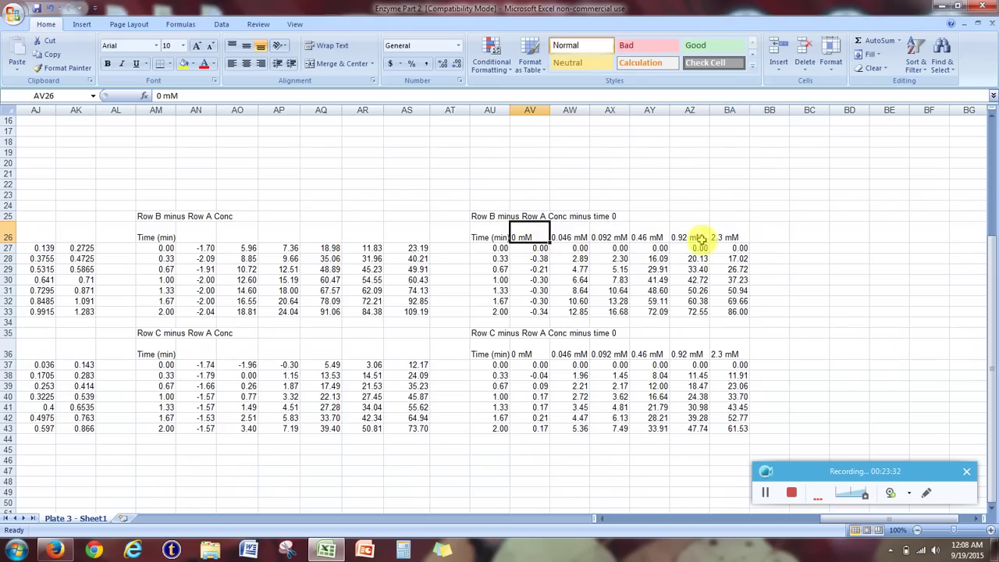
drag(529, 232, 717, 236)
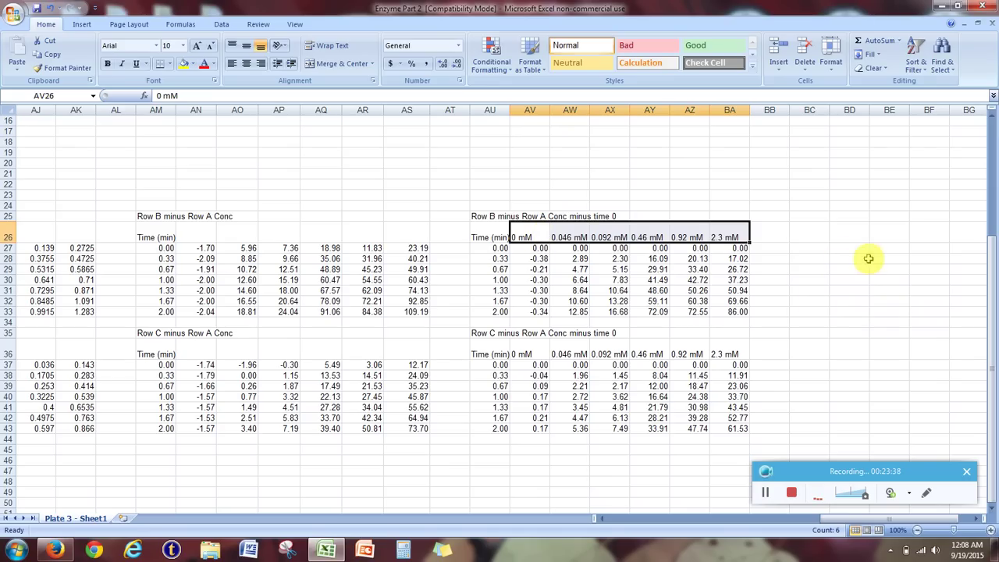
click(792, 301)
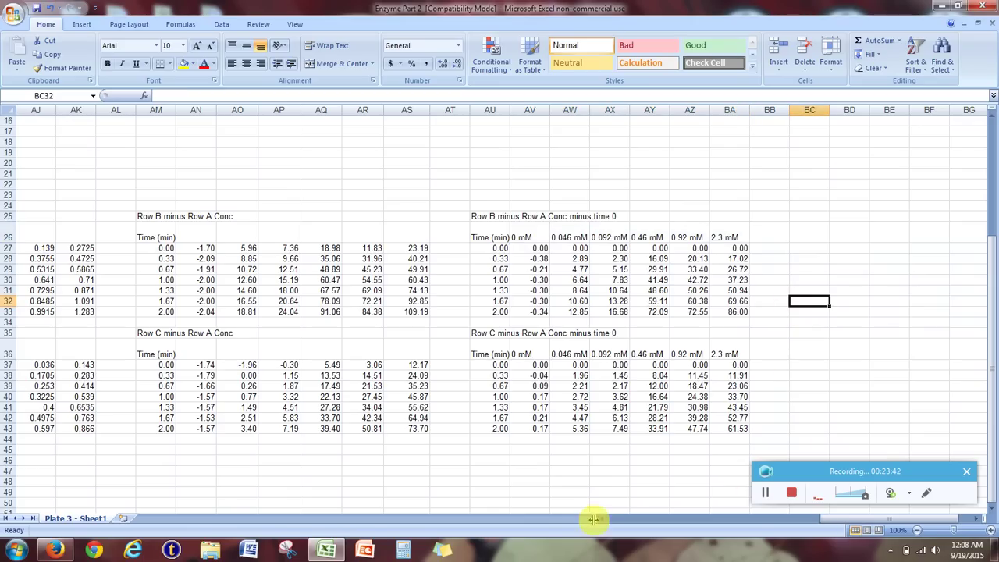
- Return to the numbered list of analysis steps and highlight item 7, Calculate Substrate concentrations
drag(825, 521, 609, 519)
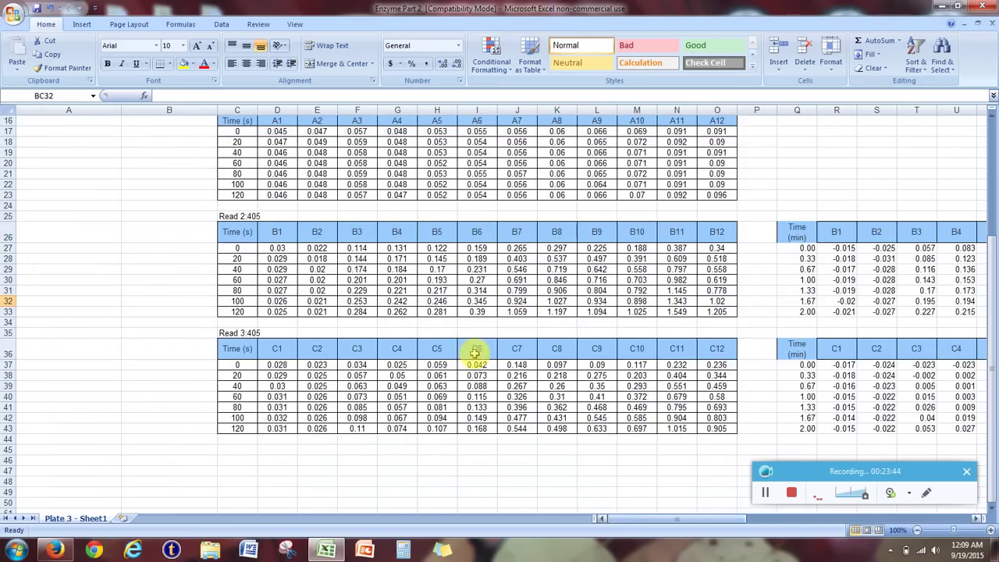
scroll(474, 352, up, 5)
click(273, 255)
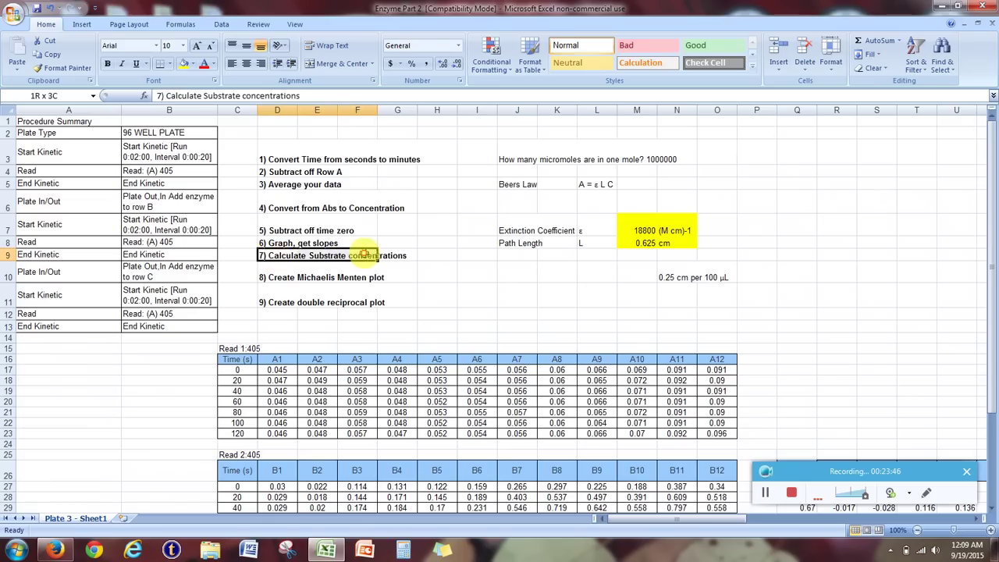
- Insert a scatter chart with smooth lines and markers from AU27:BA33 of the Row B minus Row A Conc minus time 0 table
click(281, 242)
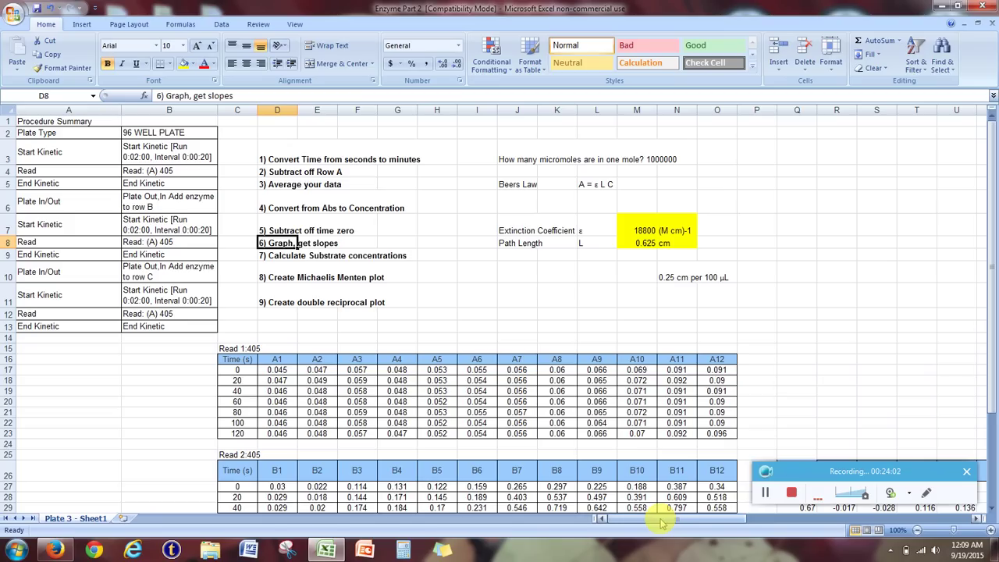
drag(660, 523, 885, 528)
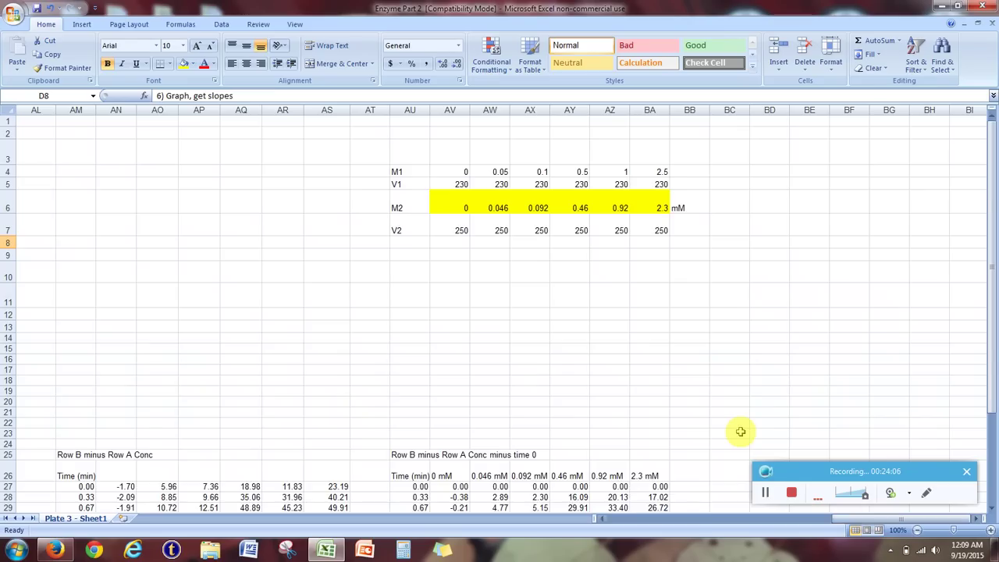
scroll(734, 426, down, 4)
scroll(734, 427, down, 1)
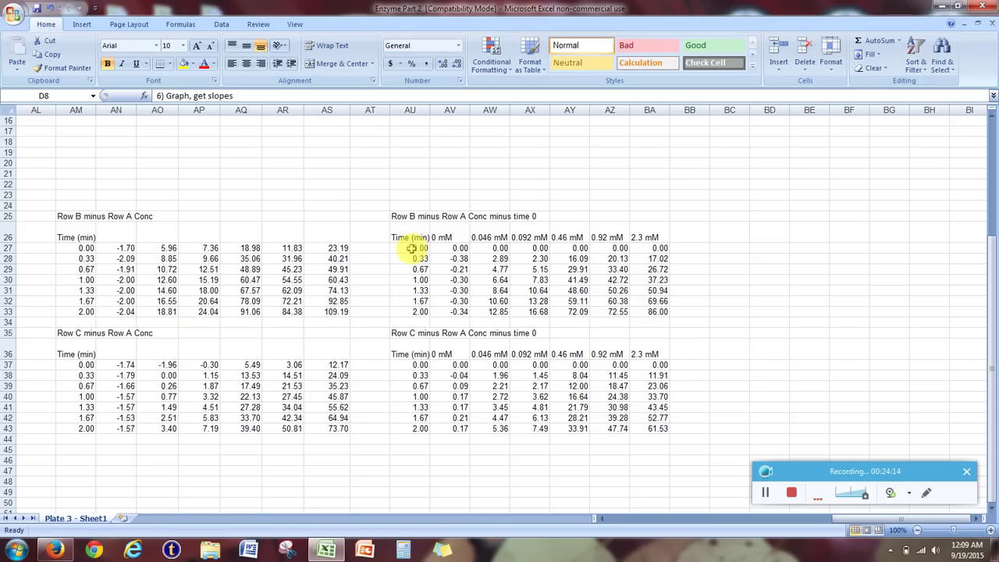
drag(411, 248, 651, 311)
click(82, 24)
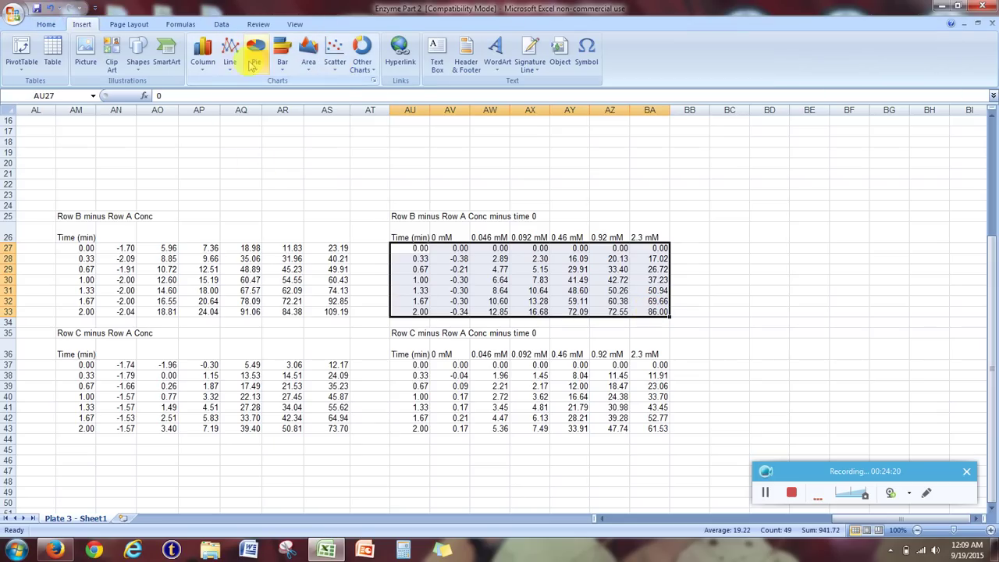
click(336, 62)
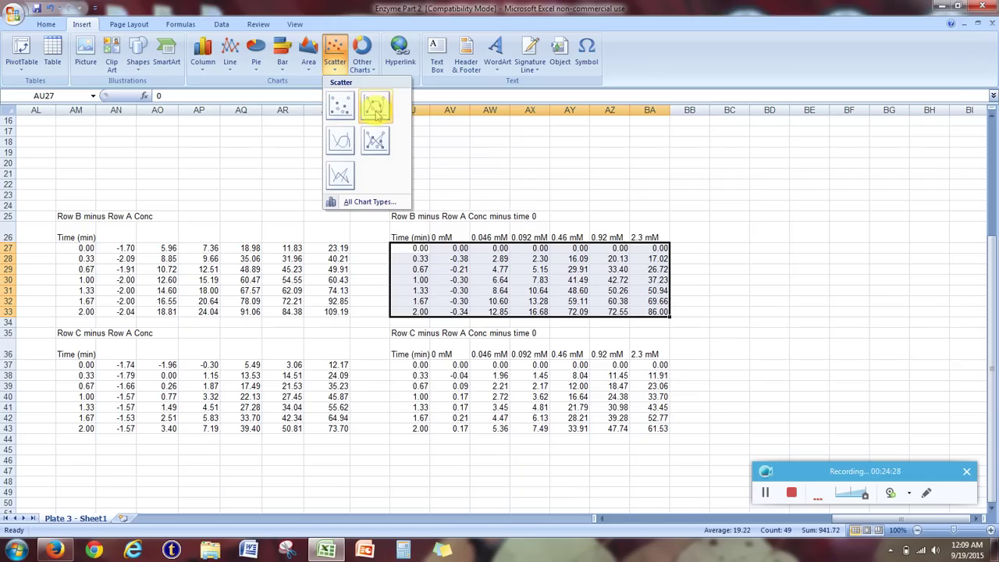
click(375, 112)
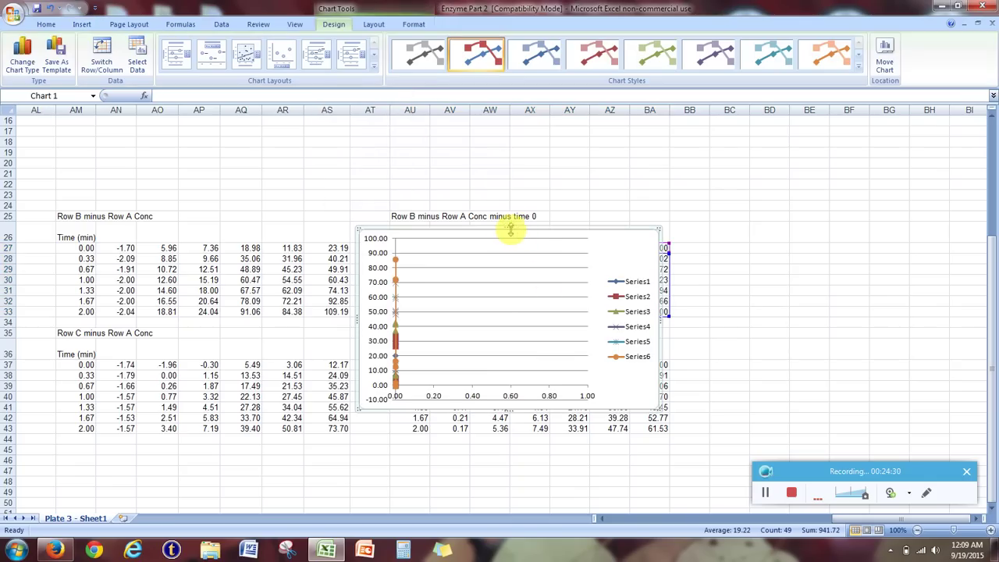
- Move the Row B chart off its data into the empty columns starting at BB, beside the table
drag(501, 225, 824, 149)
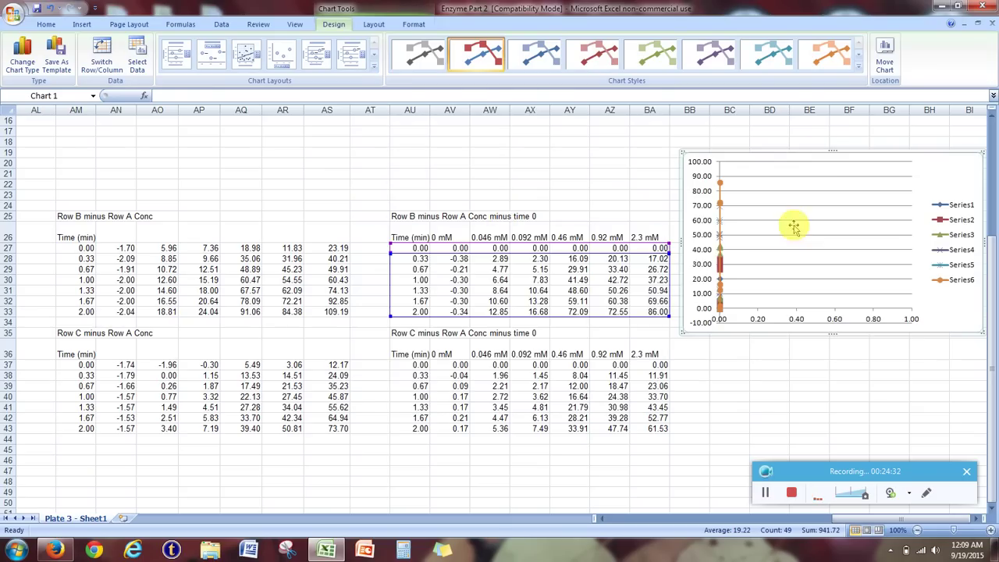
click(974, 517)
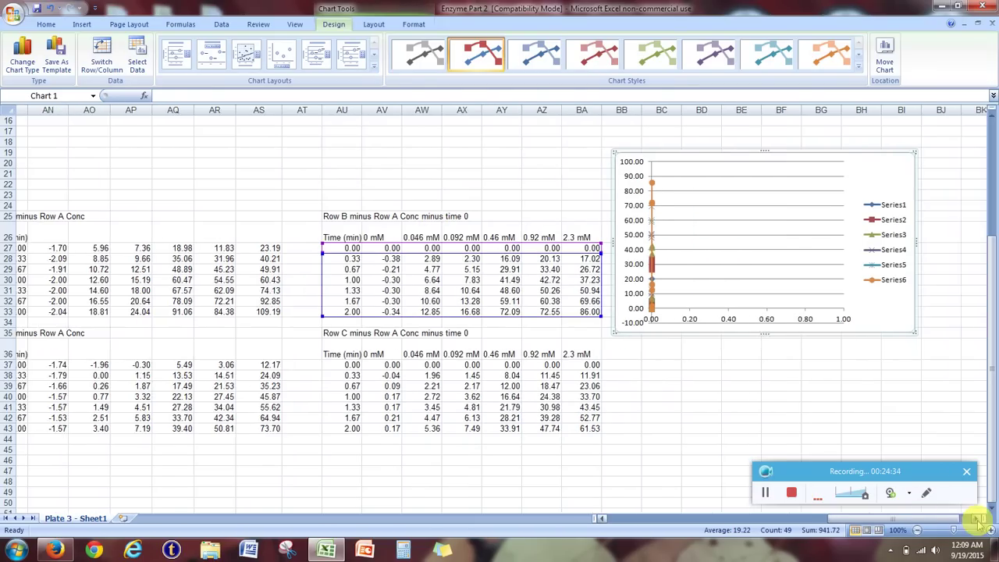
scroll(480, 334, down, 1)
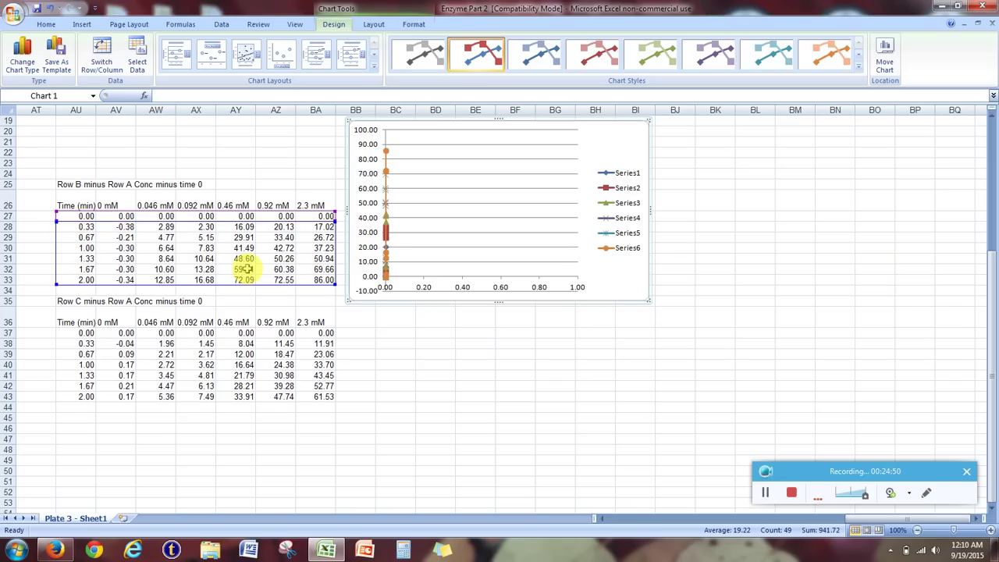
- Switch the Row B chart's rows and columns to plot against time, and enlarge the chart to about column BJ, row 44
right_click(385, 232)
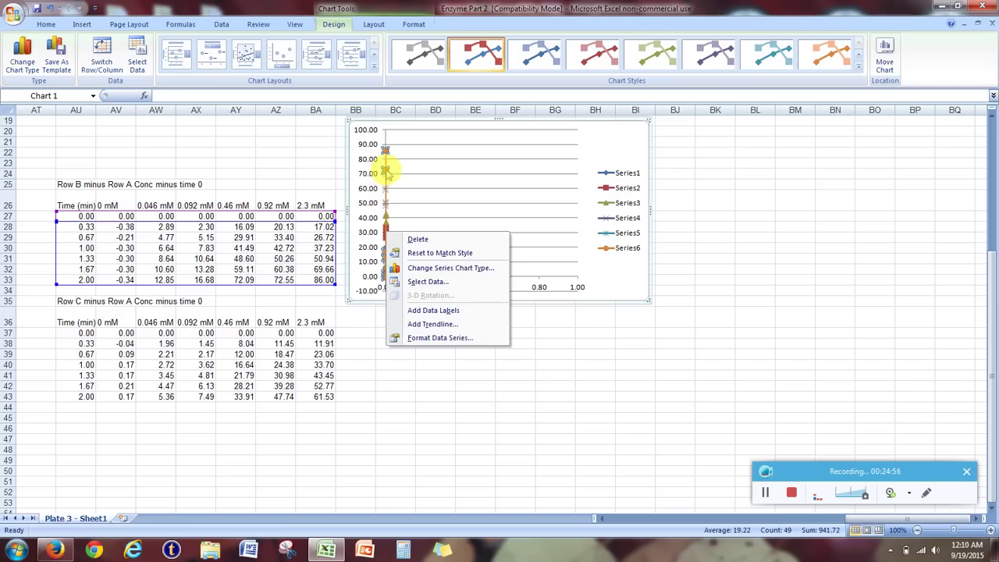
click(471, 287)
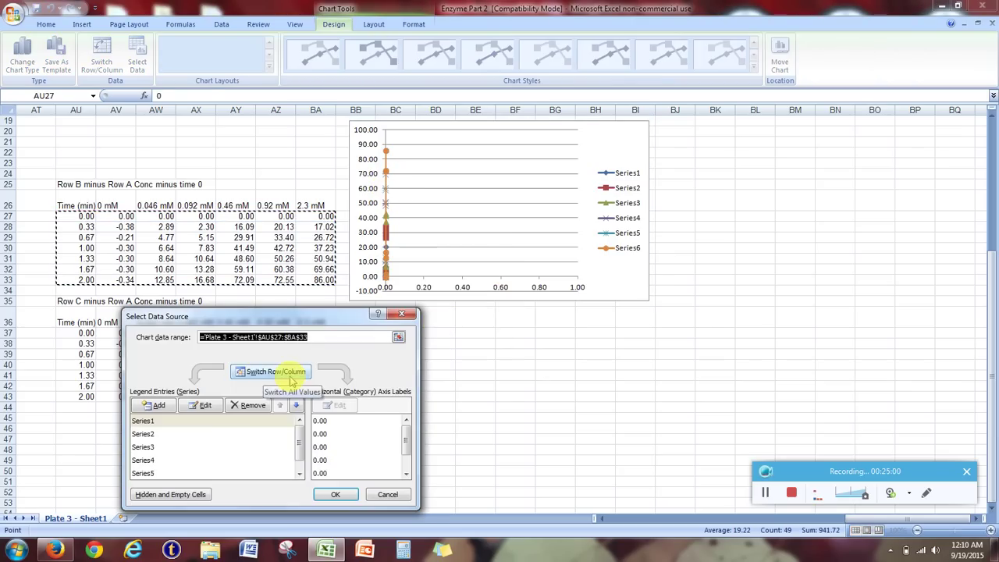
click(290, 375)
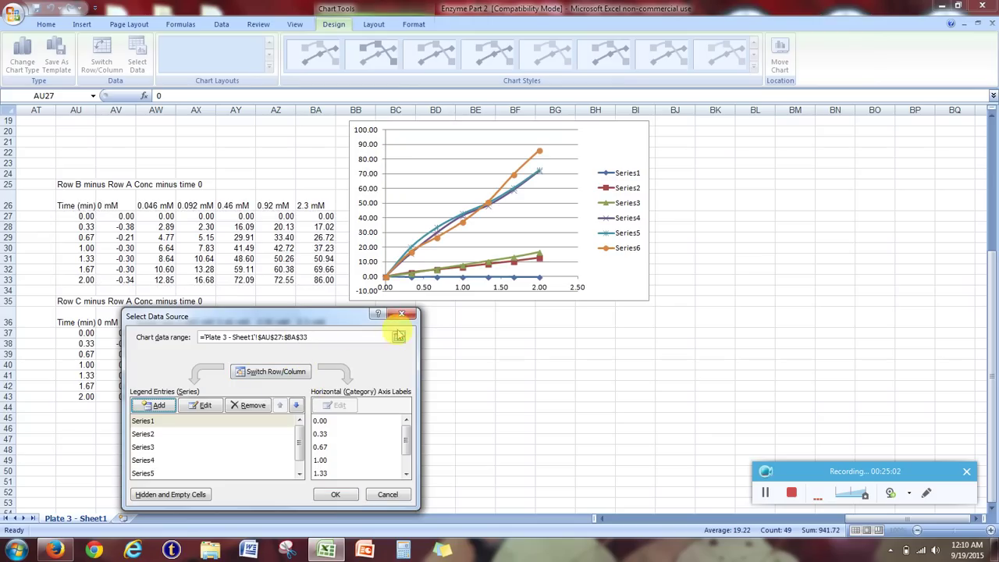
click(335, 495)
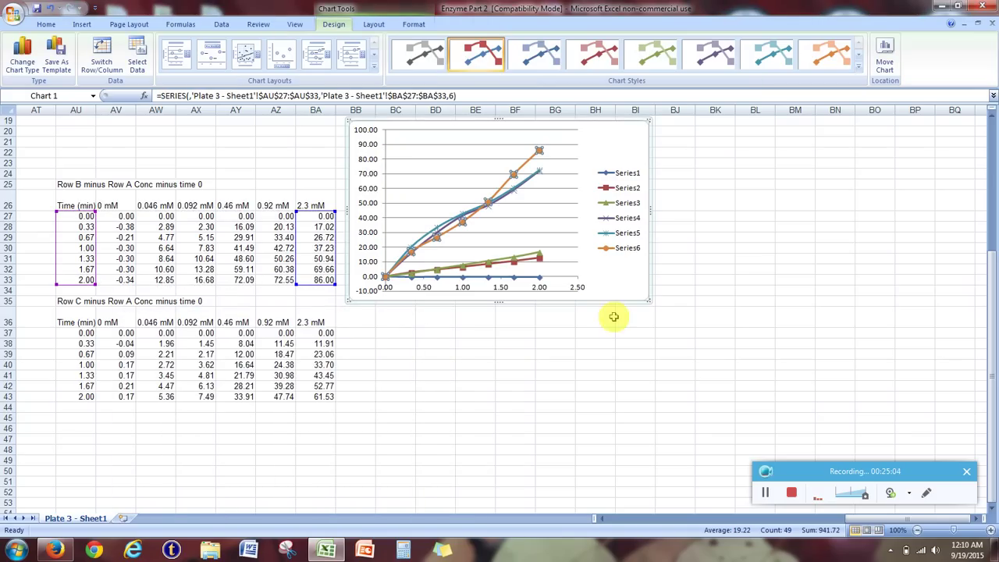
drag(648, 300, 709, 412)
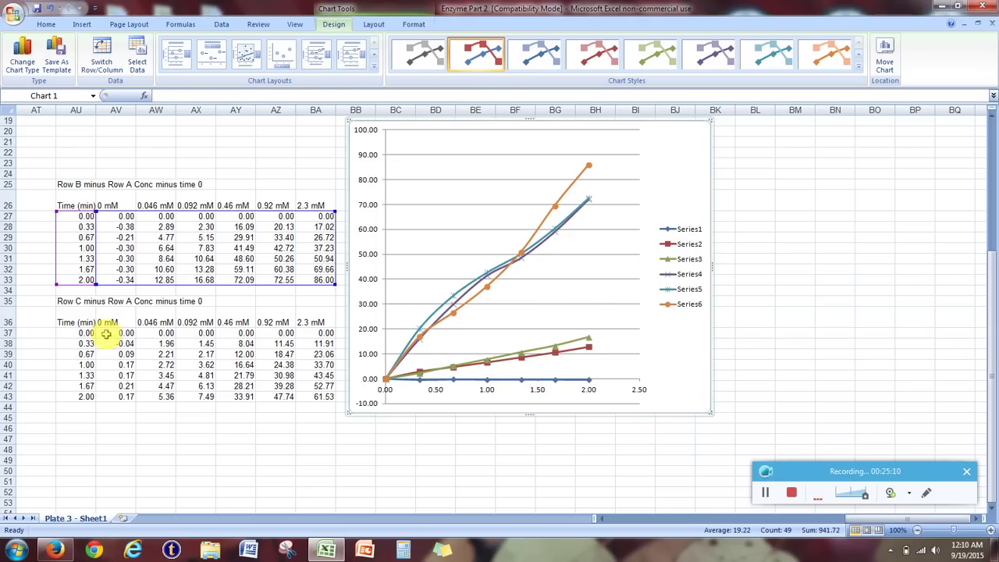
- Insert a scatter chart with smooth lines and markers from AU37:BA43 of the Row C minus Row A Conc minus time 0 table
drag(81, 333, 314, 399)
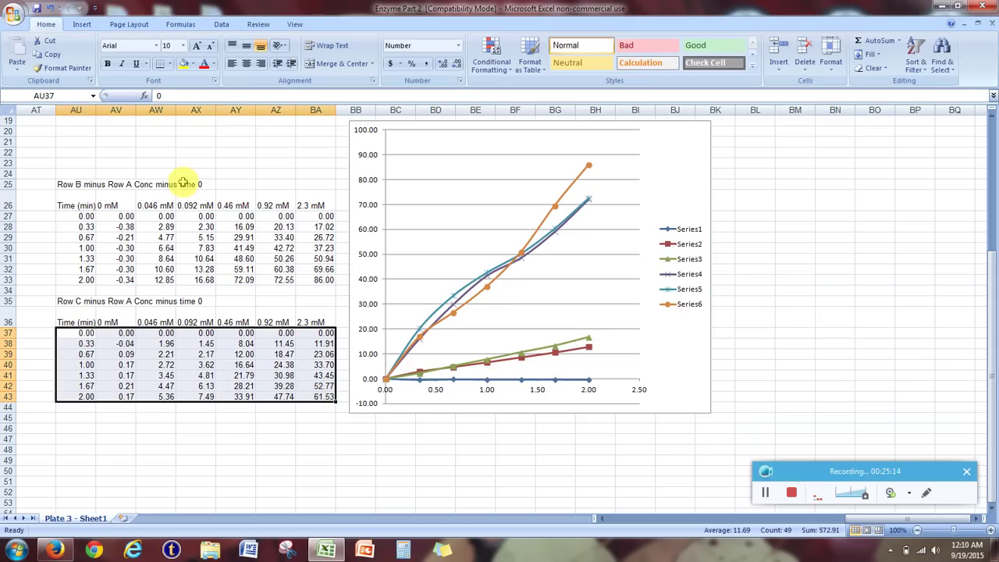
click(82, 25)
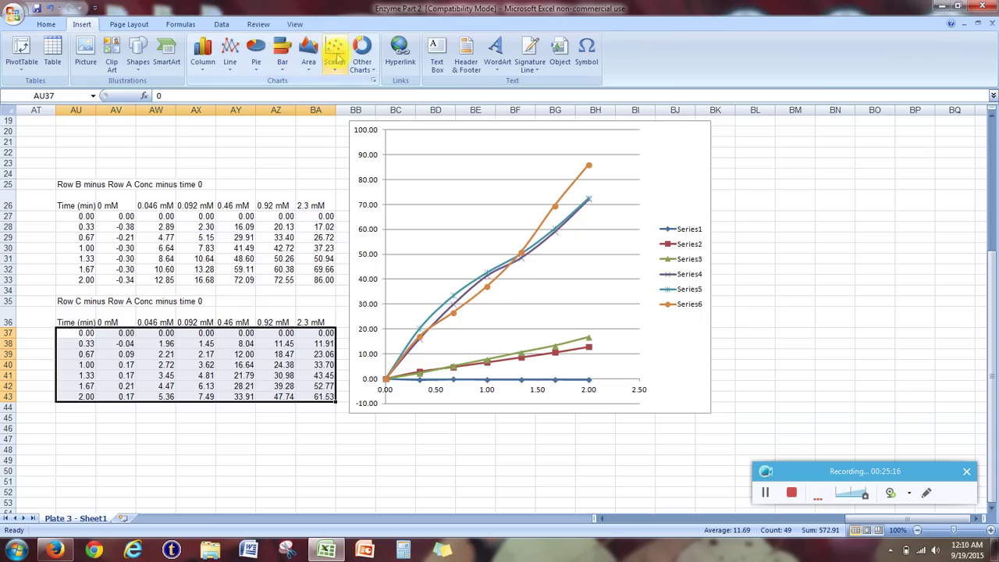
click(334, 55)
click(377, 106)
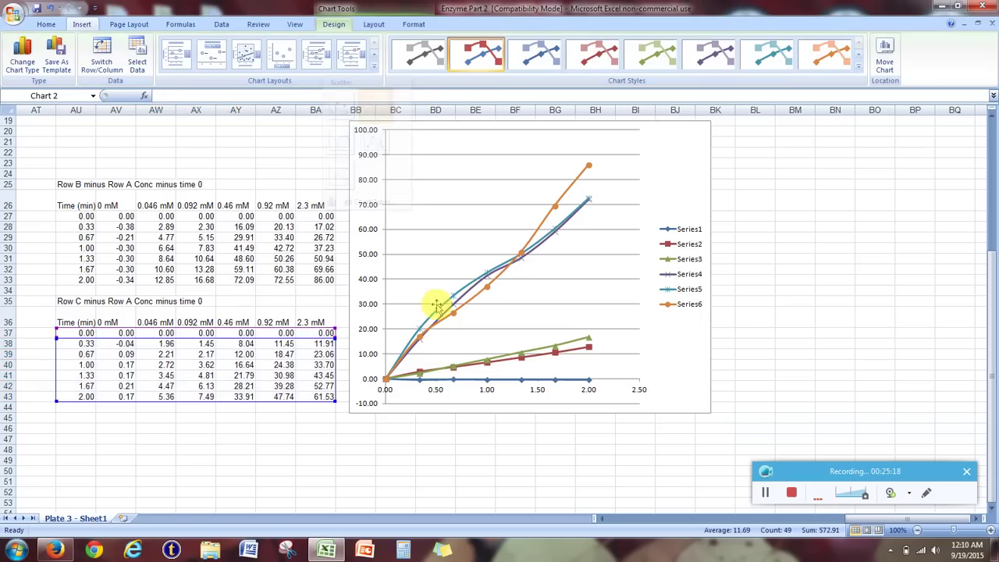
- Switch the rows and columns of the Row C chart so that time runs along its horizontal axis
right_click(397, 316)
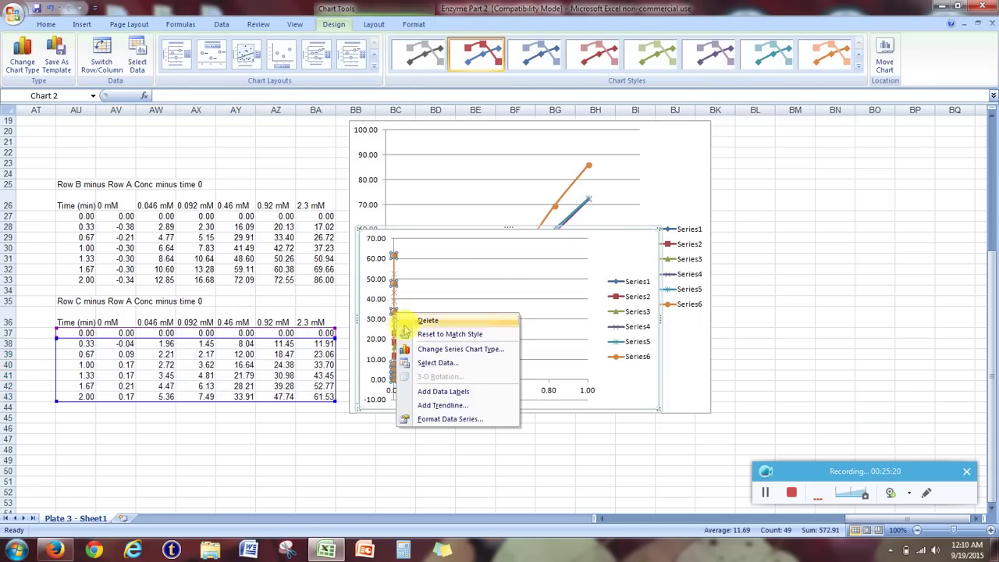
click(483, 364)
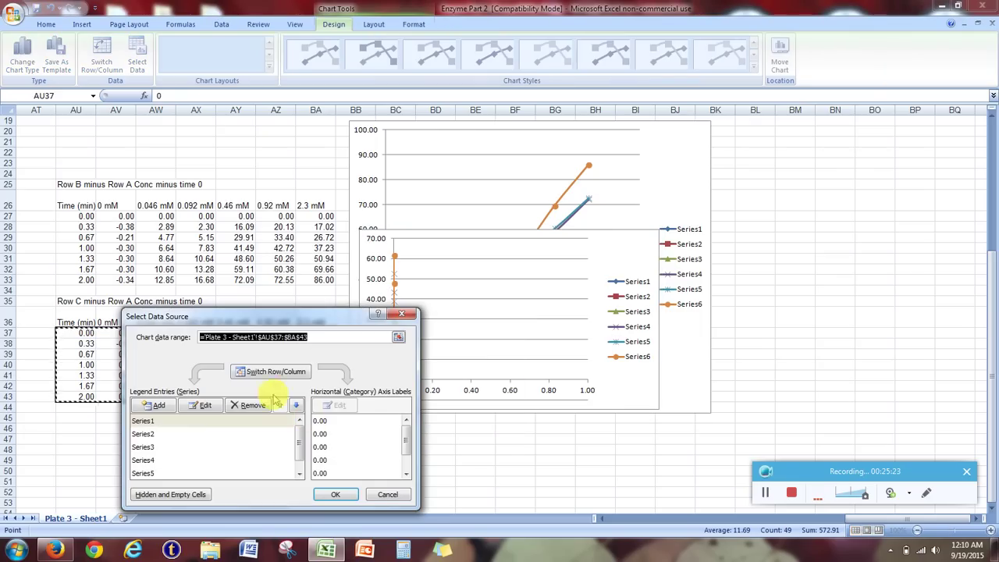
click(338, 496)
- Place the Row C chart directly below the Row B chart and enlarge it to about the same width, down to row 73
scroll(546, 296, down, 3)
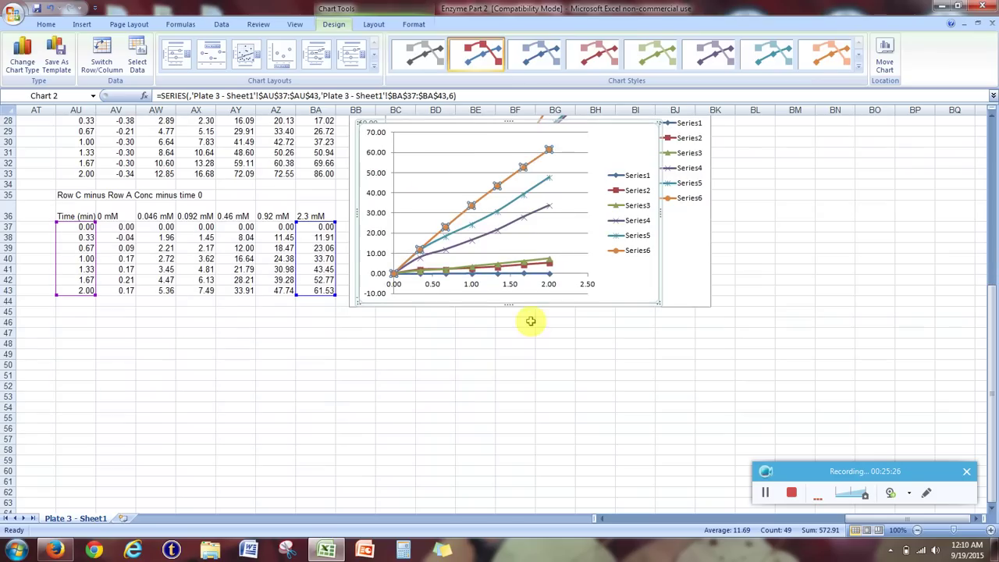
drag(396, 123, 391, 313)
scroll(467, 353, down, 5)
drag(646, 325, 709, 442)
click(754, 360)
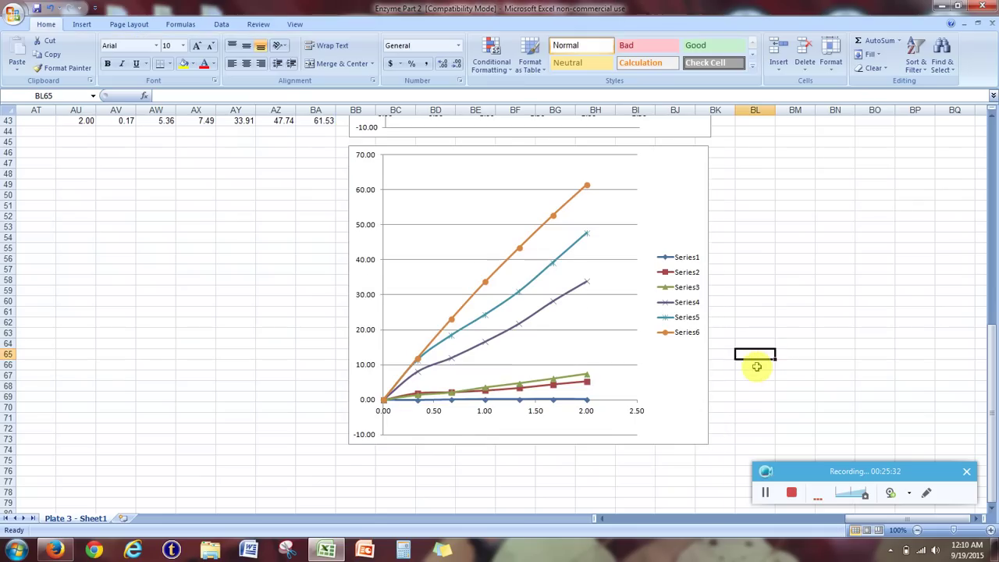
- Return to the Row B chart and select it for editing
scroll(754, 361, up, 10)
click(664, 234)
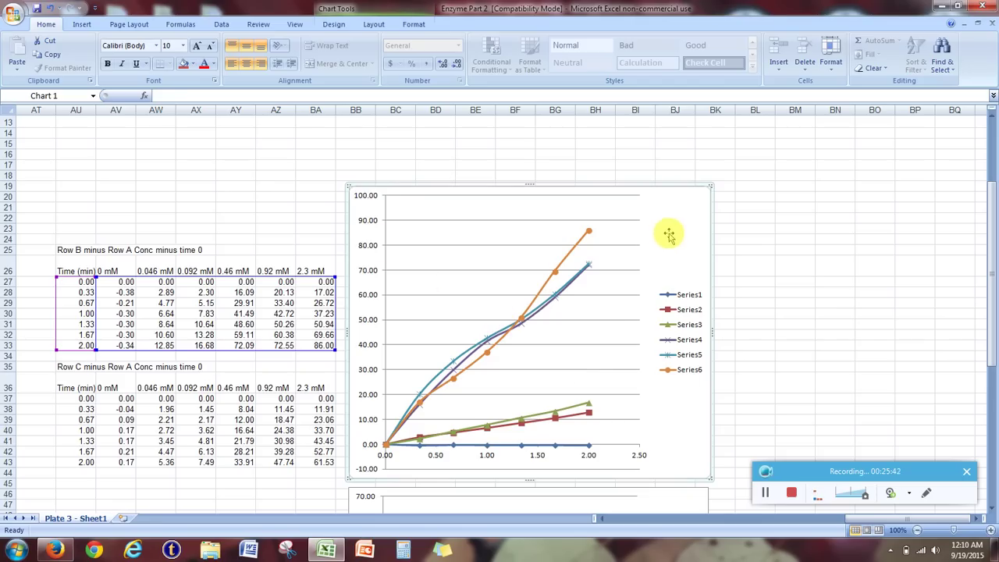
click(81, 24)
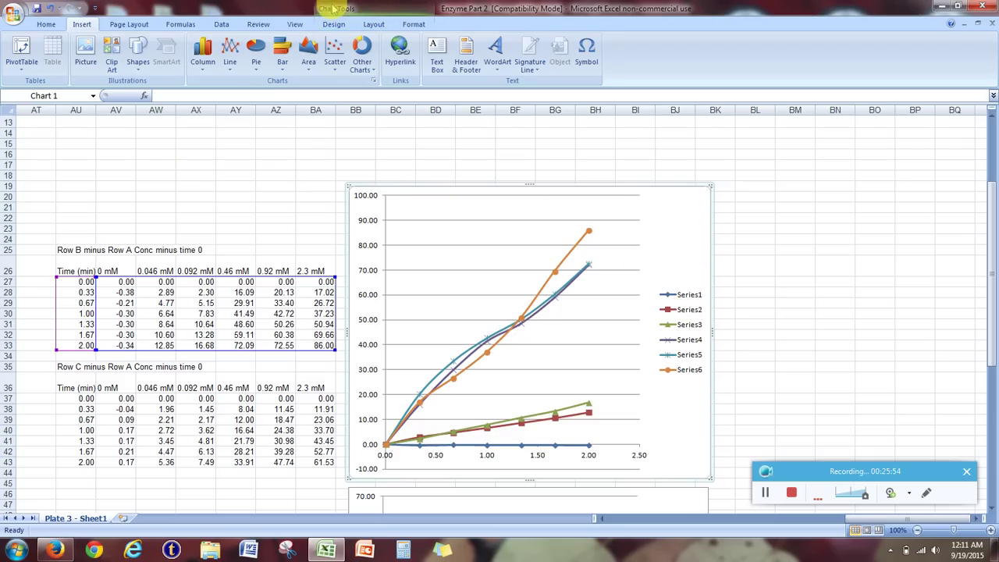
- Apply chart Layout 1 to the Row B chart and start its vertical axis title with "Concentration of product ("
click(377, 13)
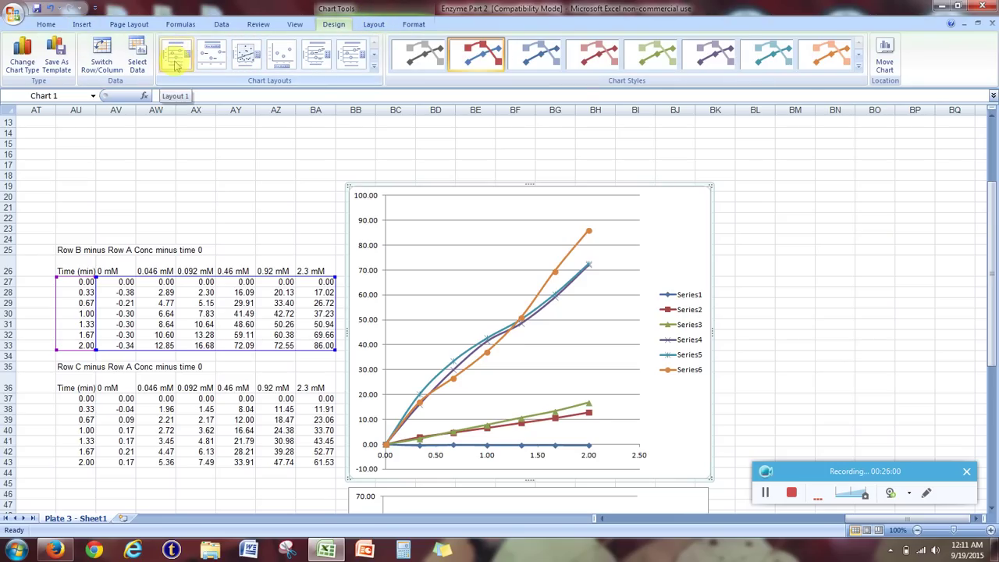
click(192, 73)
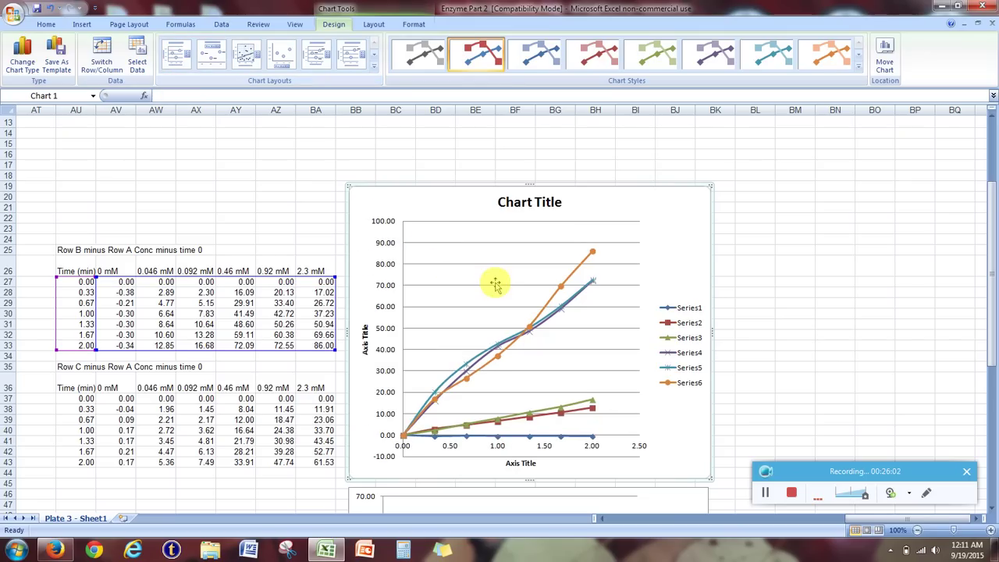
scroll(494, 283, down, 1)
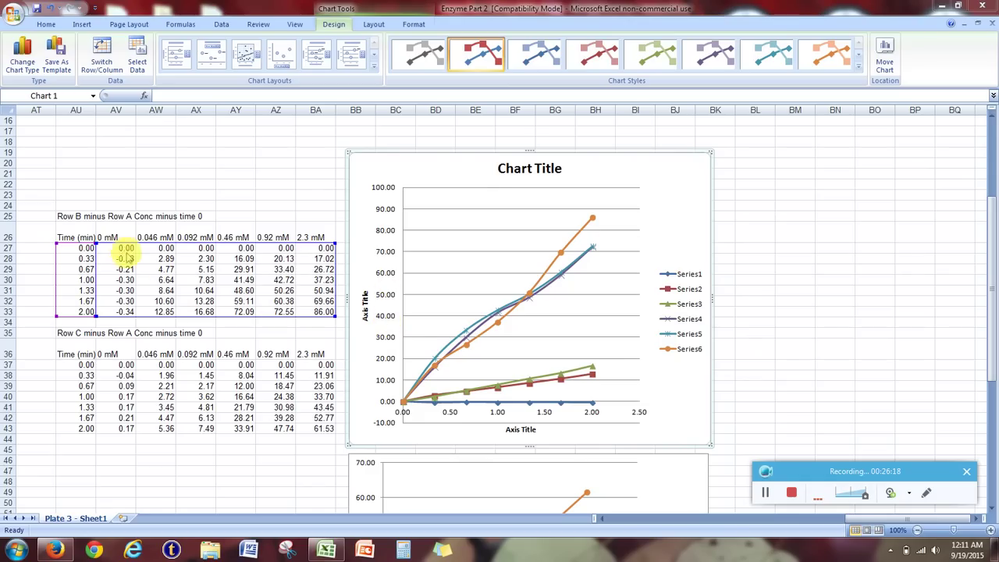
click(364, 298)
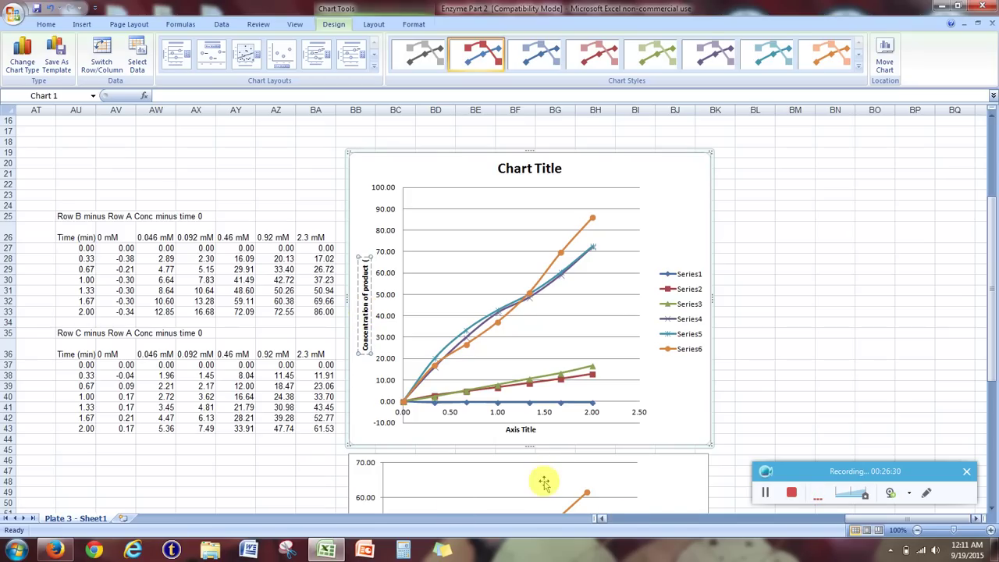
- Complete the vertical axis title as "Concentration of product (µM)", inserting the micro sign from the symbol set
drag(859, 520, 614, 526)
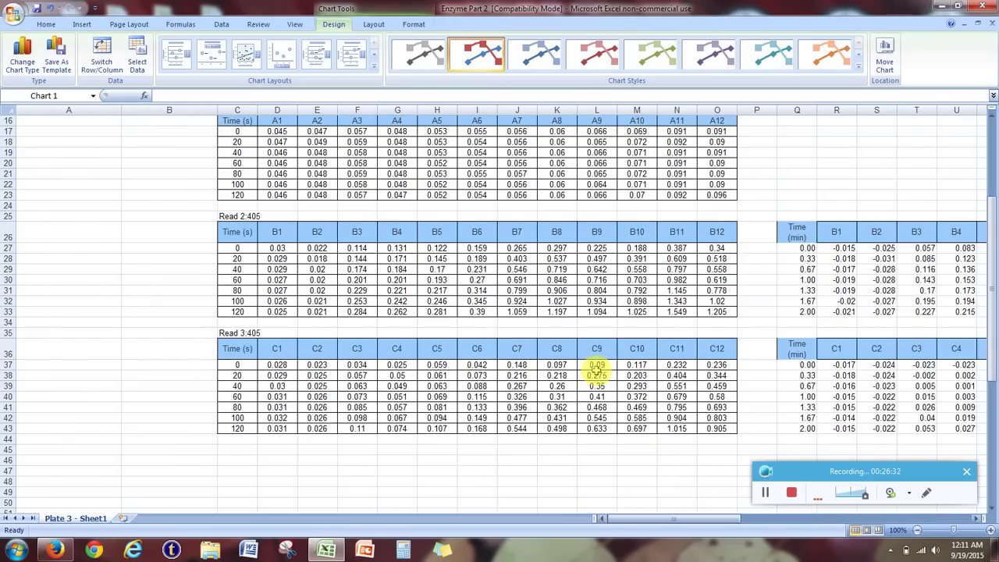
scroll(597, 372, up, 5)
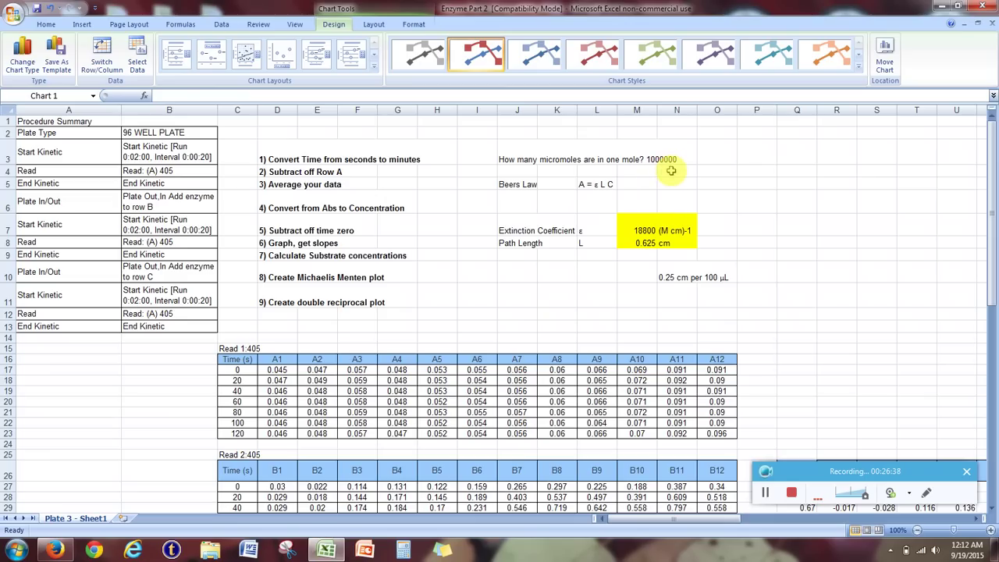
drag(706, 521, 964, 515)
scroll(657, 375, down, 4)
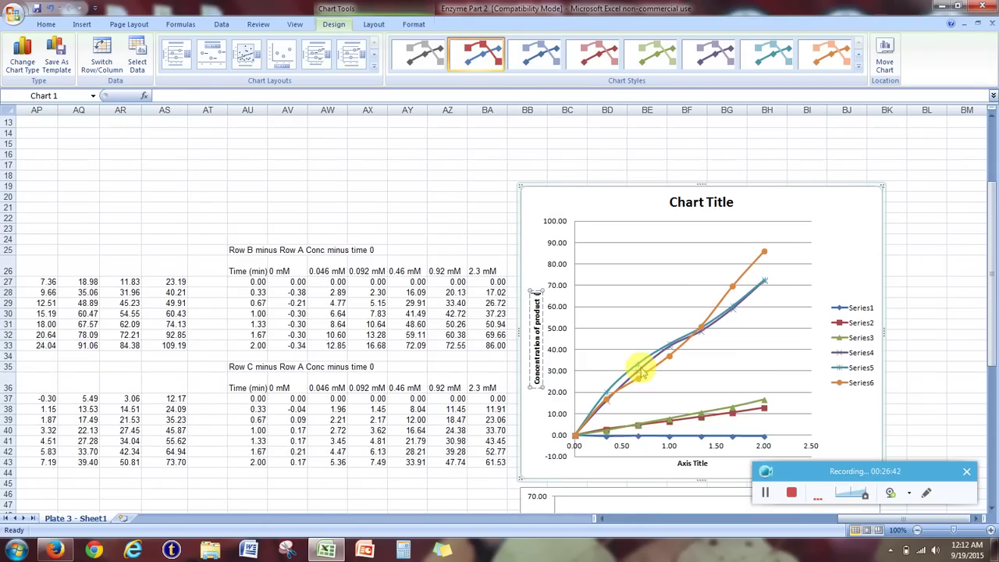
click(82, 24)
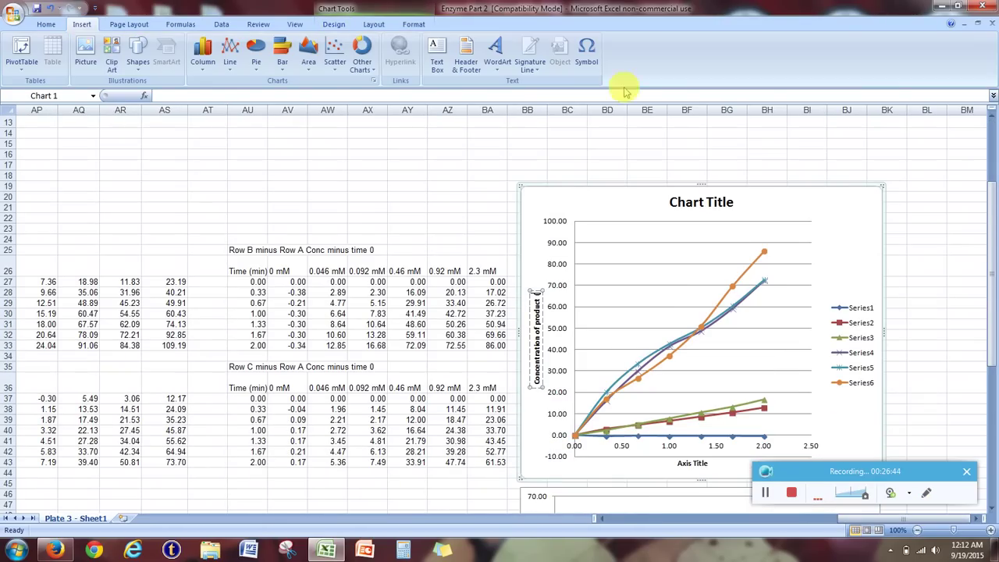
click(586, 53)
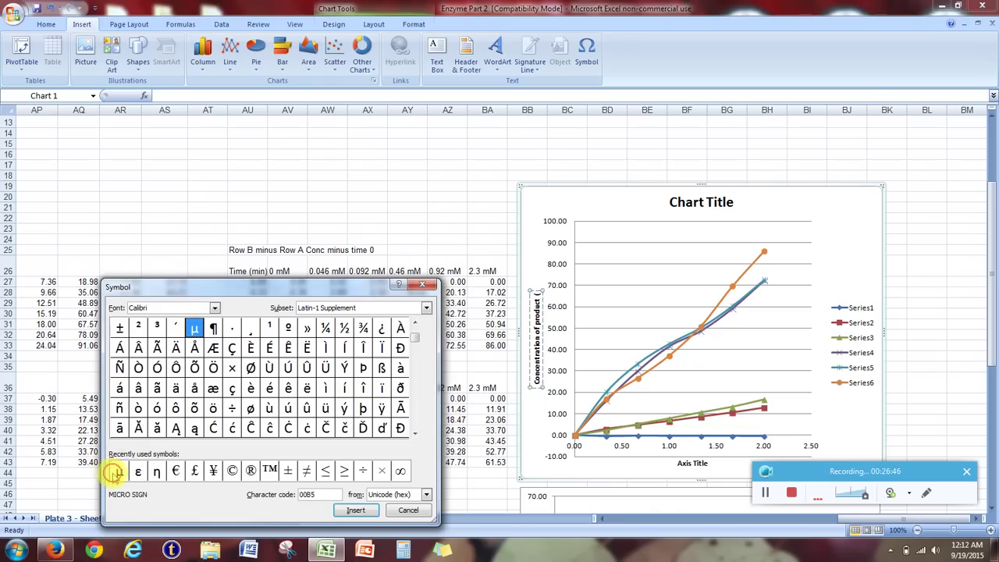
click(113, 470)
click(357, 510)
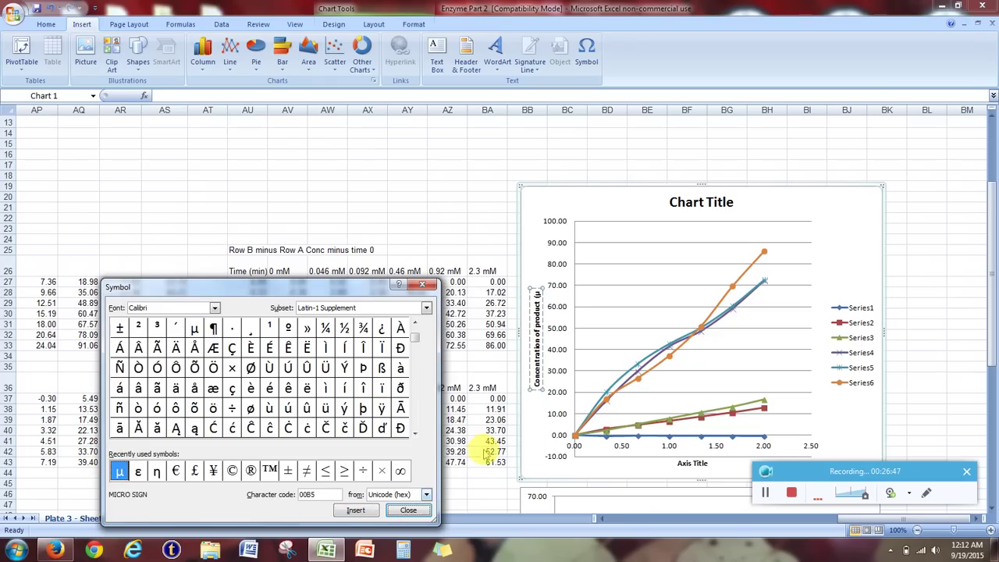
click(398, 511)
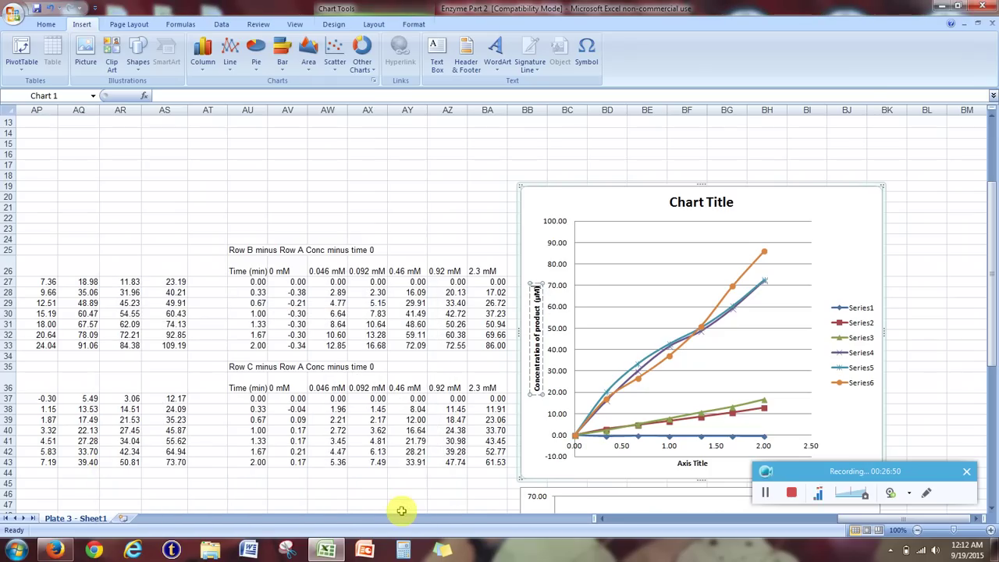
- Title the chart's horizontal axis "Time (minutes)"
scroll(374, 446, down, 3)
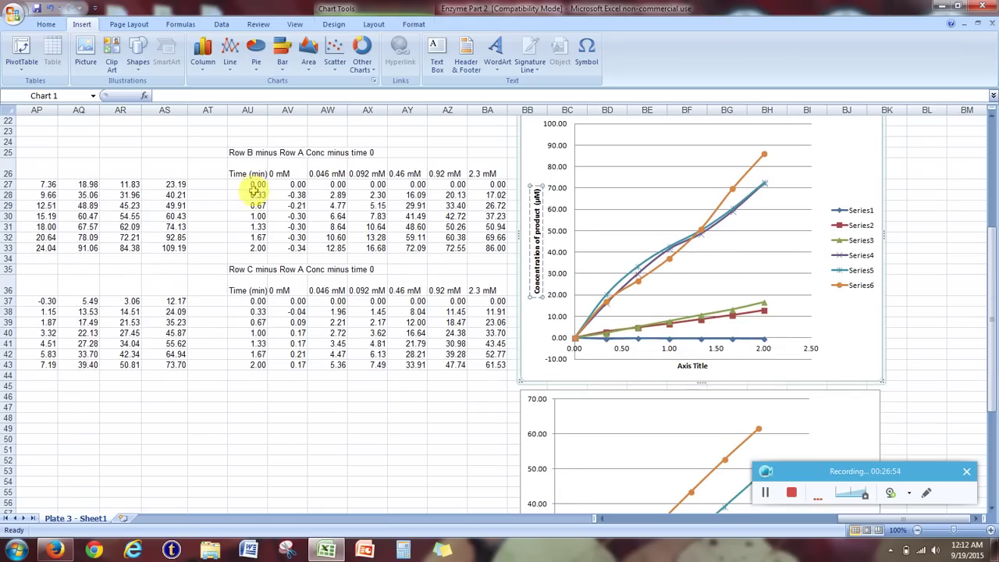
click(690, 365)
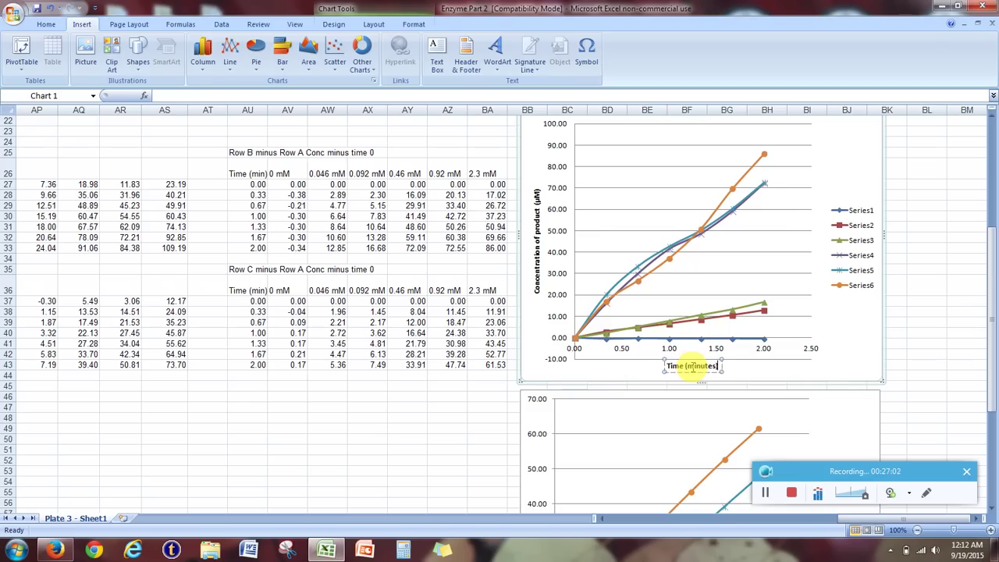
- Replace the placeholder chart title with "Concentration of product vs Time"
scroll(576, 254, up, 2)
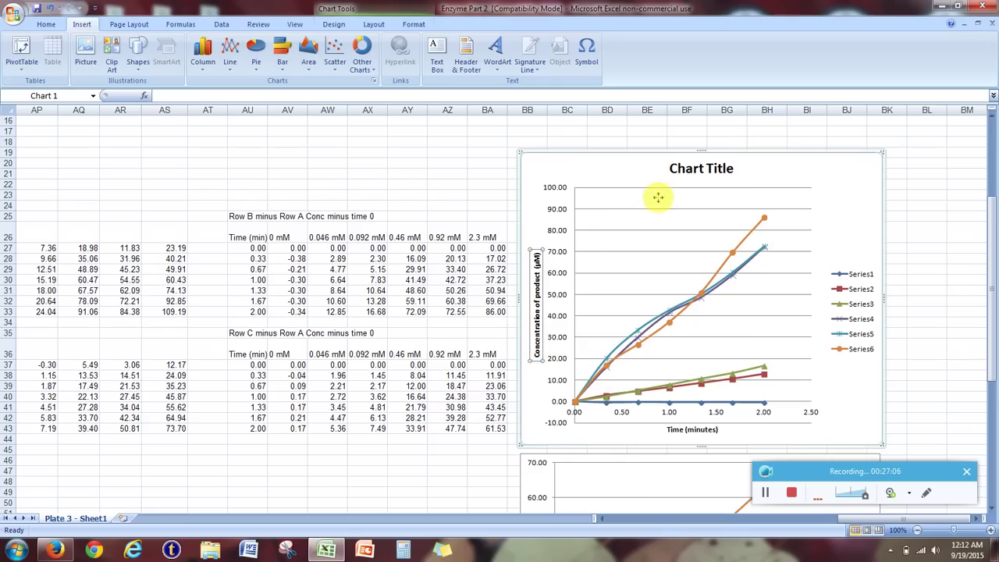
click(690, 167)
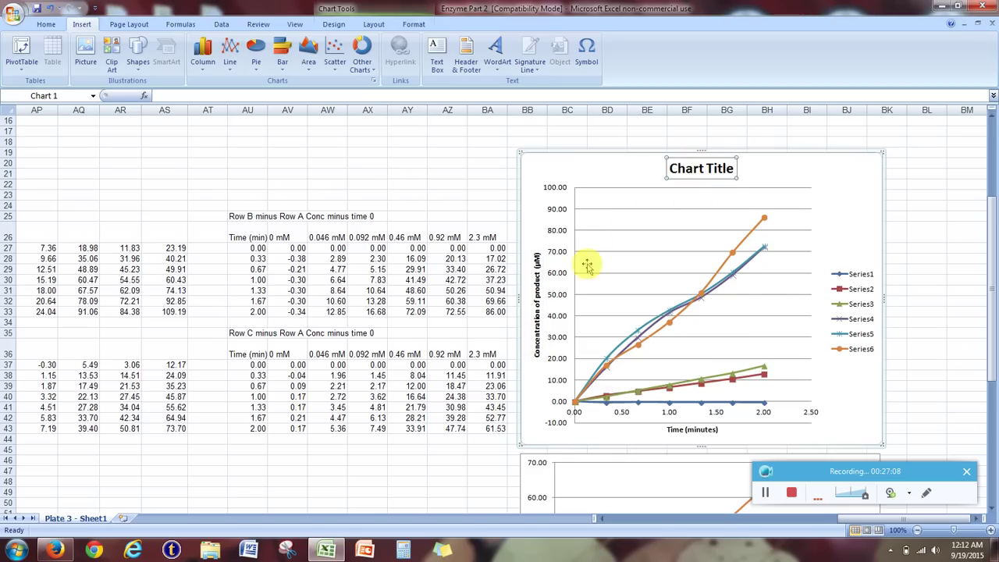
triple_click(708, 175)
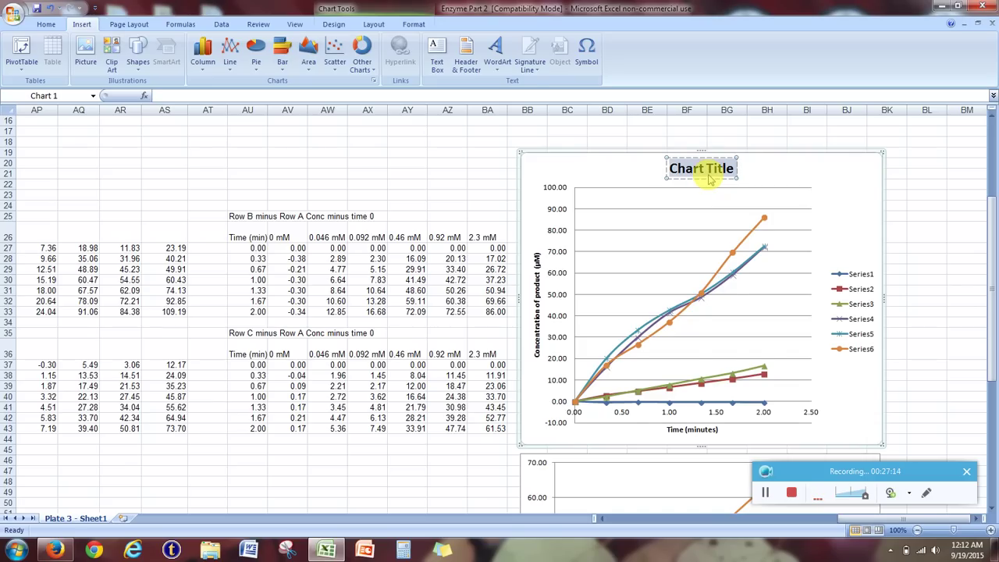
text(Concentra)
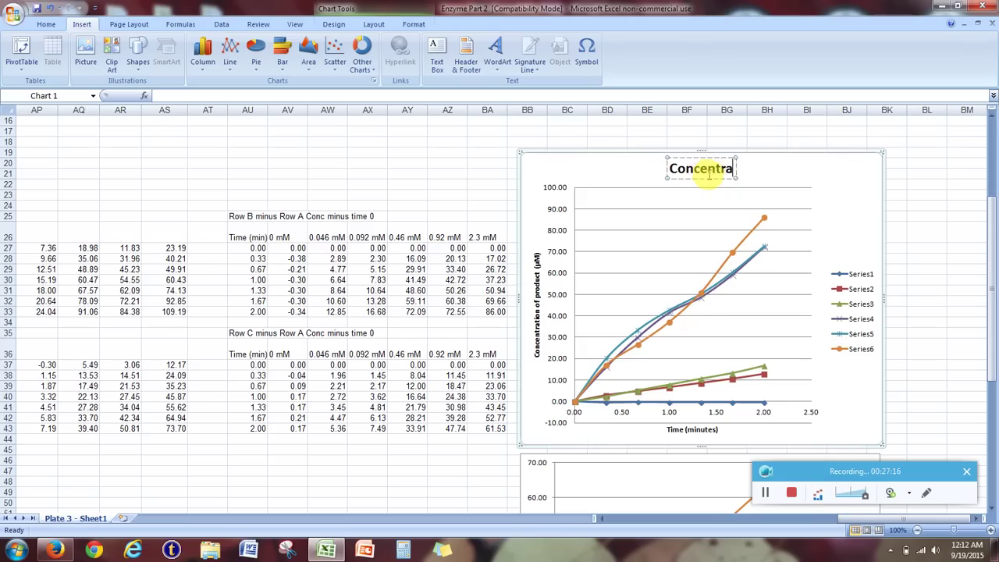
text(tion of product)
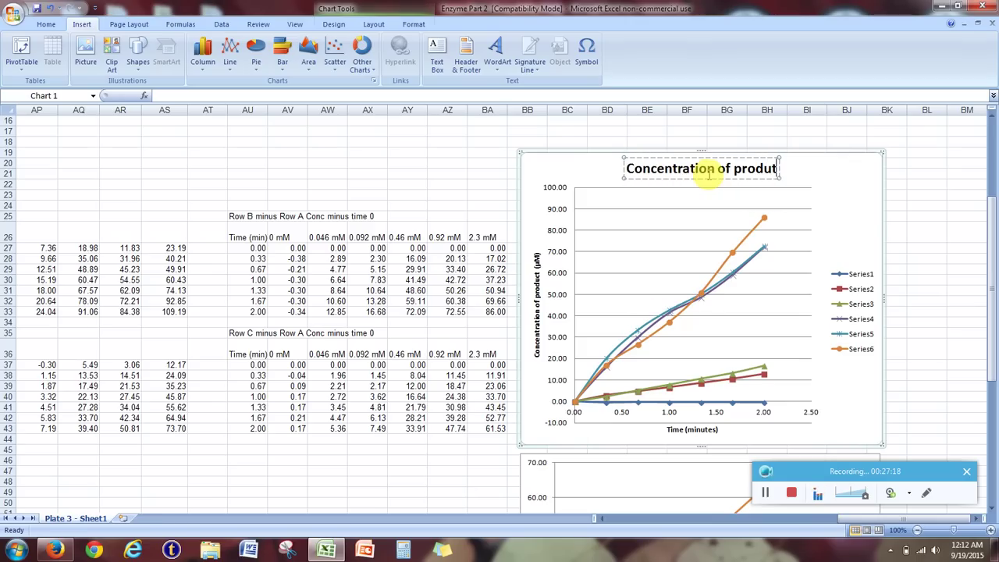
text( vs Ti)
text(me)
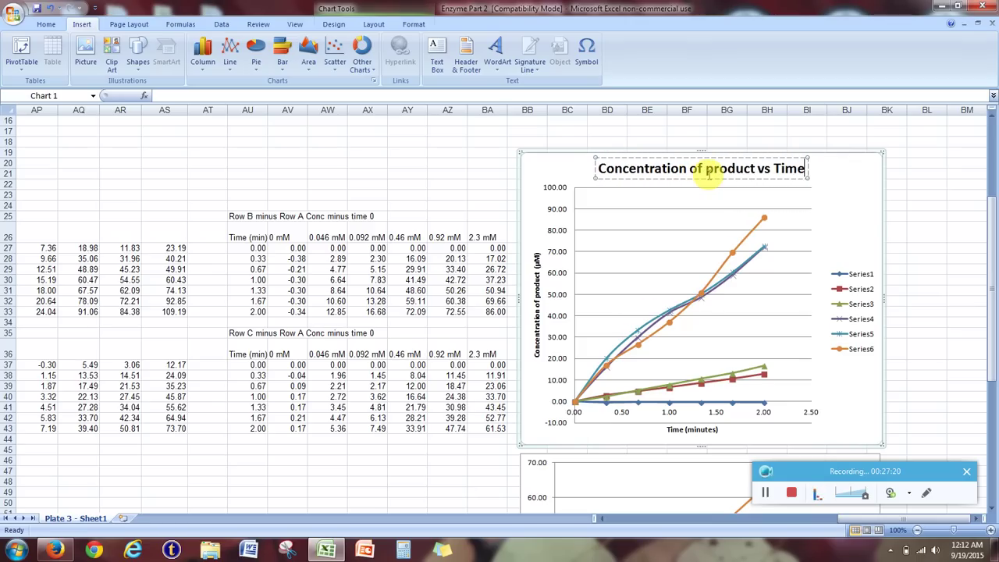
click(891, 250)
click(871, 258)
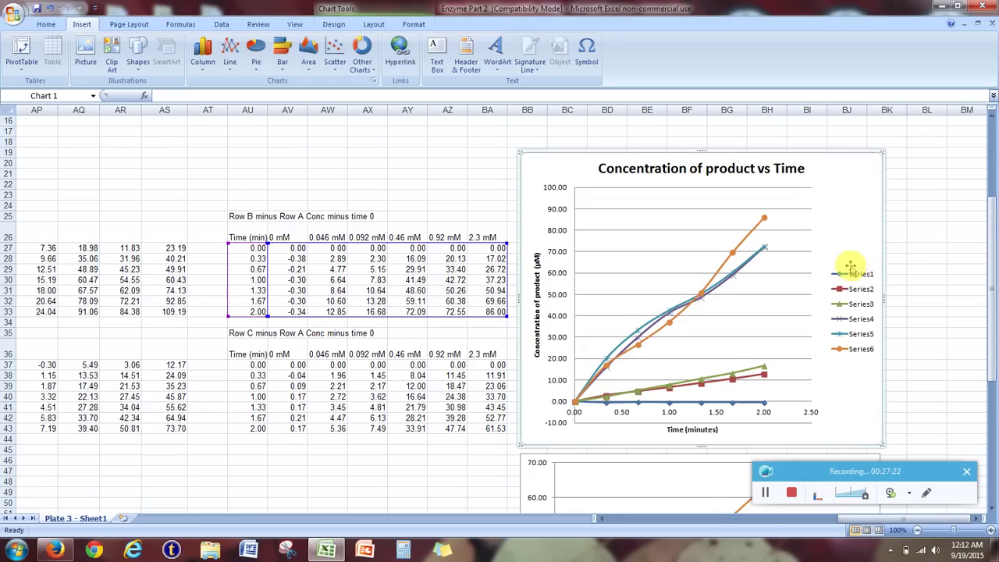
- Edit the Row B chart's data source so Series1 takes its name from the 0 mM header in cell AV26
scroll(858, 254, down, 2)
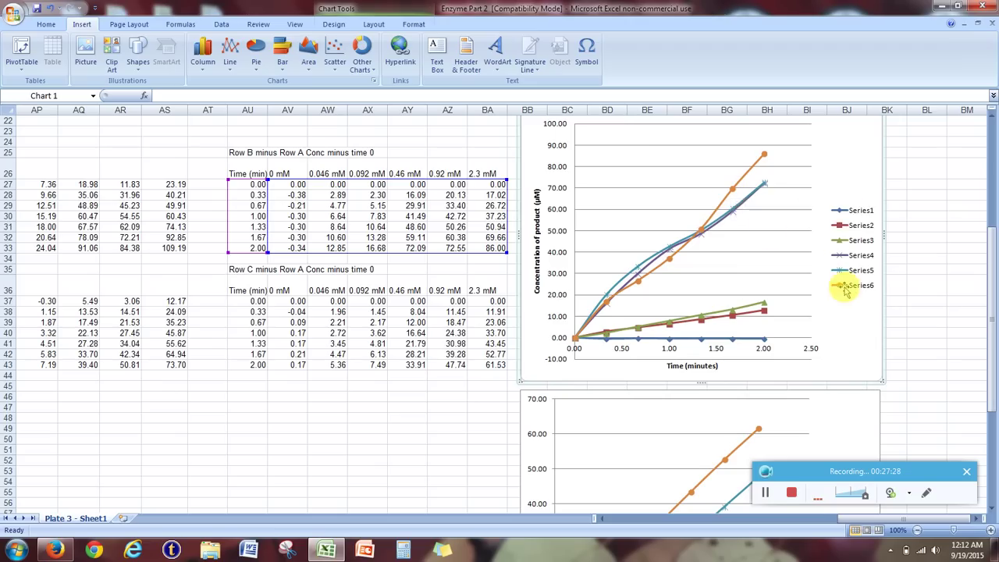
right_click(734, 196)
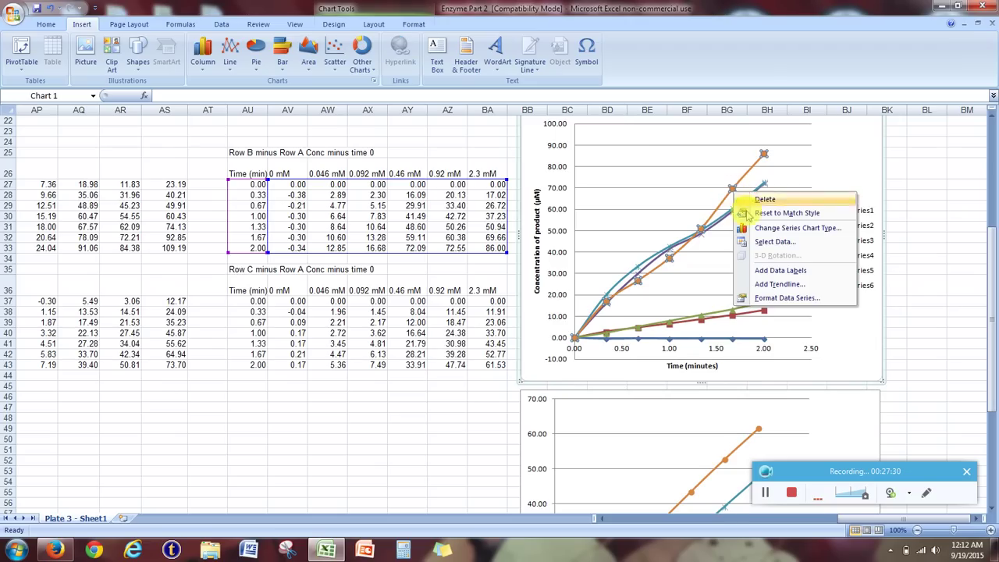
click(776, 243)
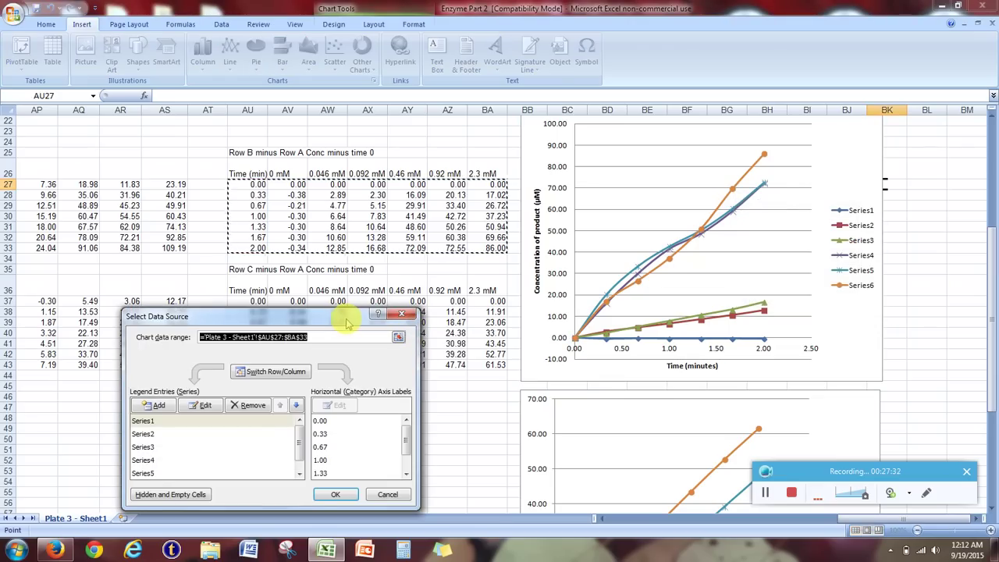
drag(390, 320, 364, 288)
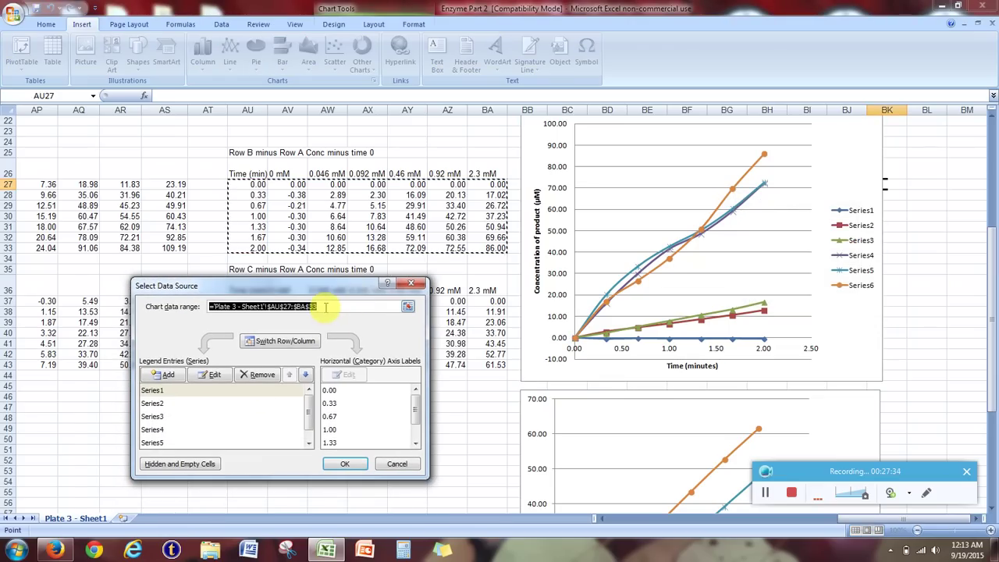
click(158, 402)
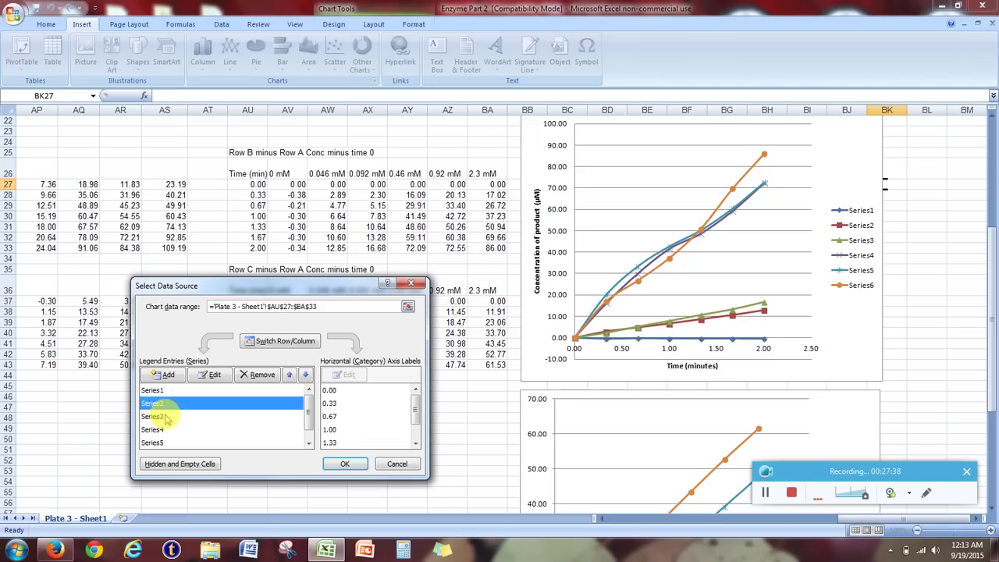
click(144, 390)
click(223, 376)
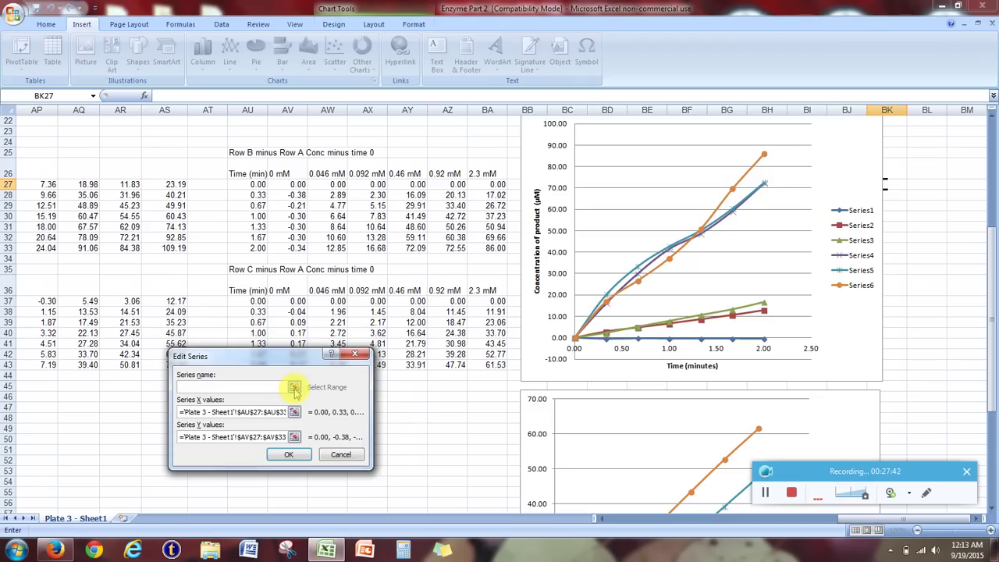
click(294, 388)
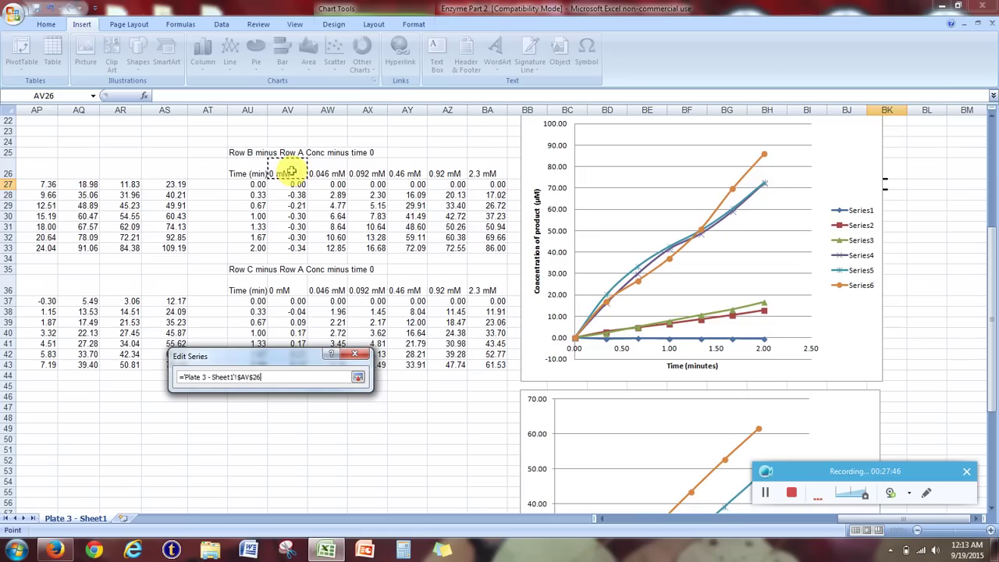
click(357, 377)
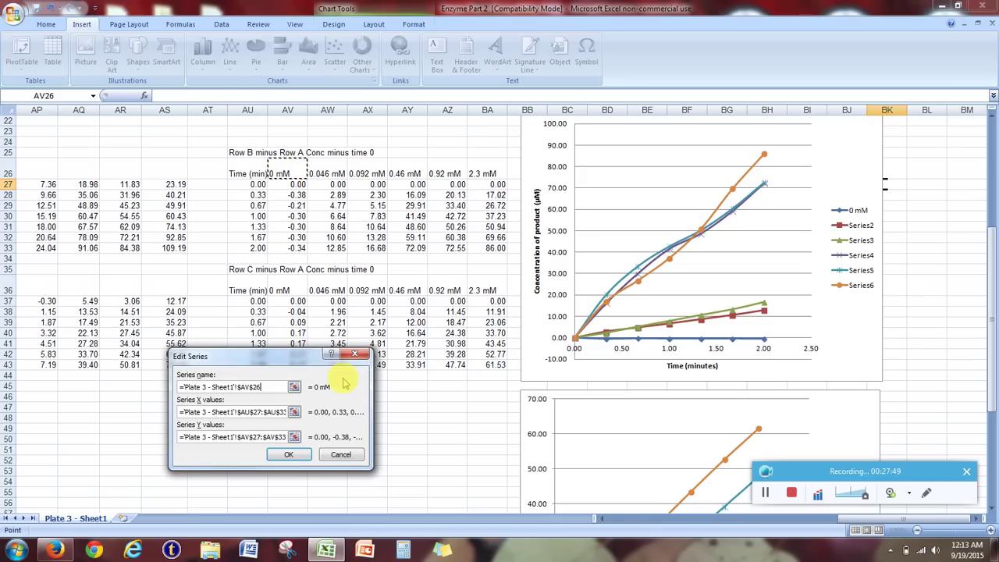
click(289, 455)
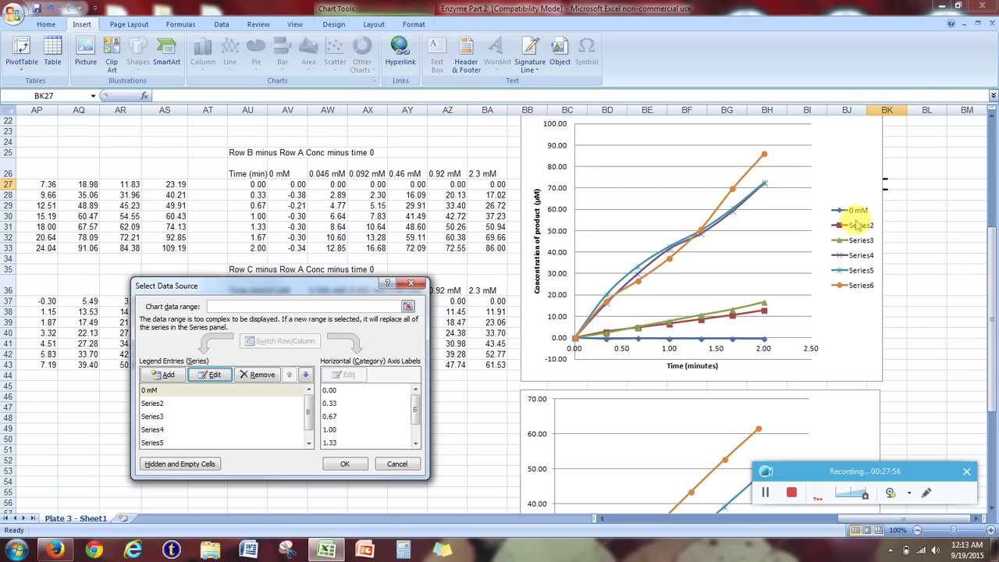
- Name Series2 from the 0.046 mM header in cell AW26
click(178, 402)
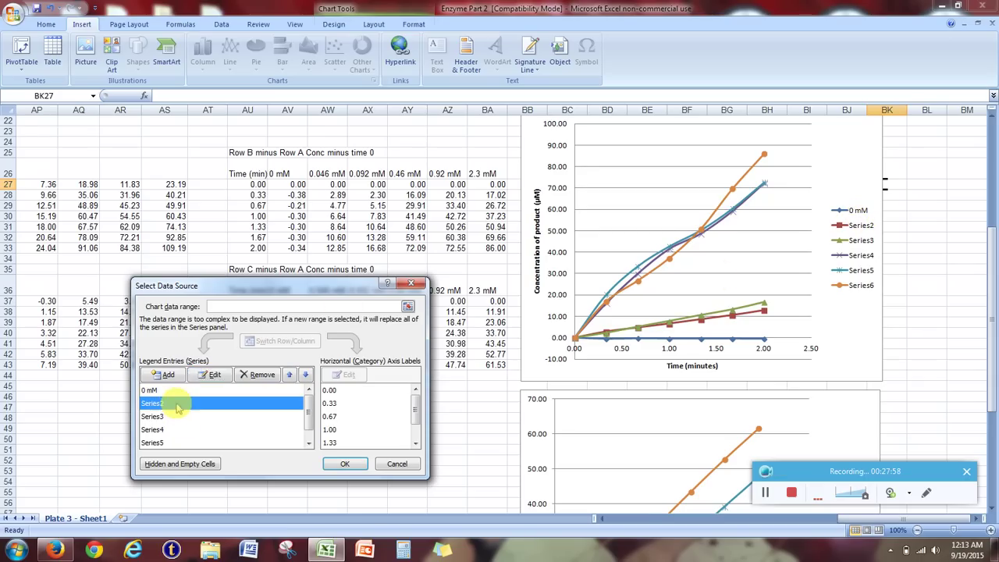
click(206, 375)
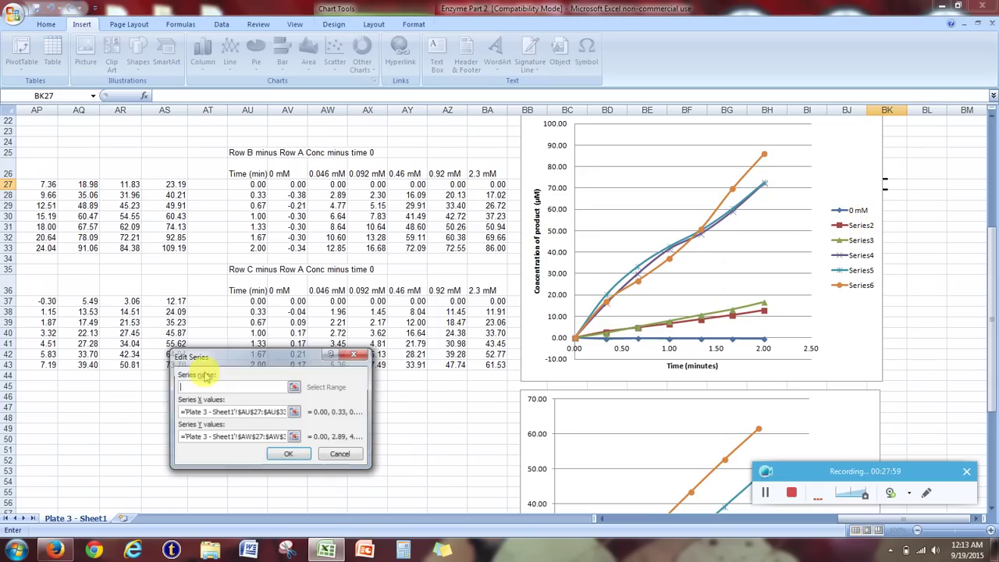
click(294, 387)
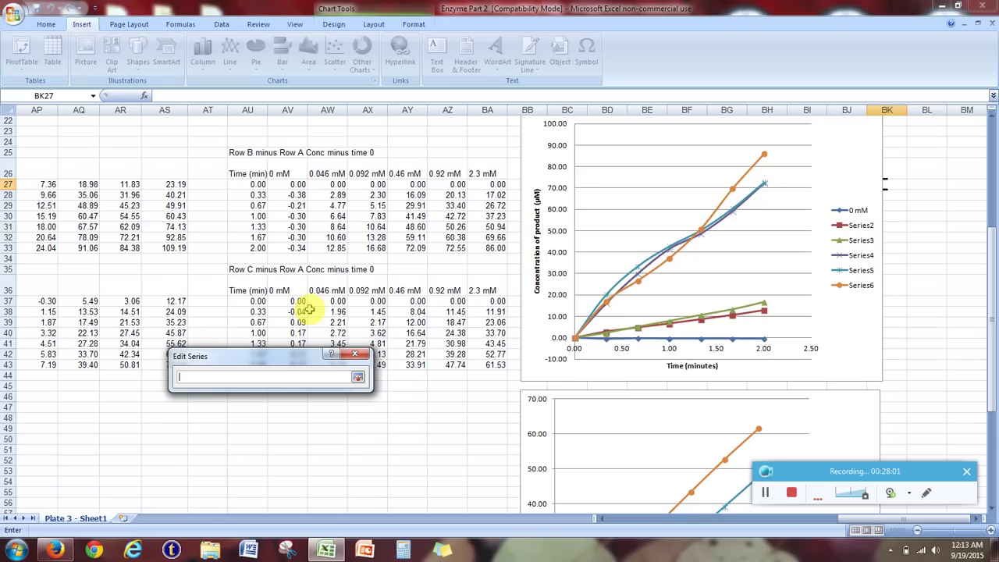
click(332, 171)
click(356, 377)
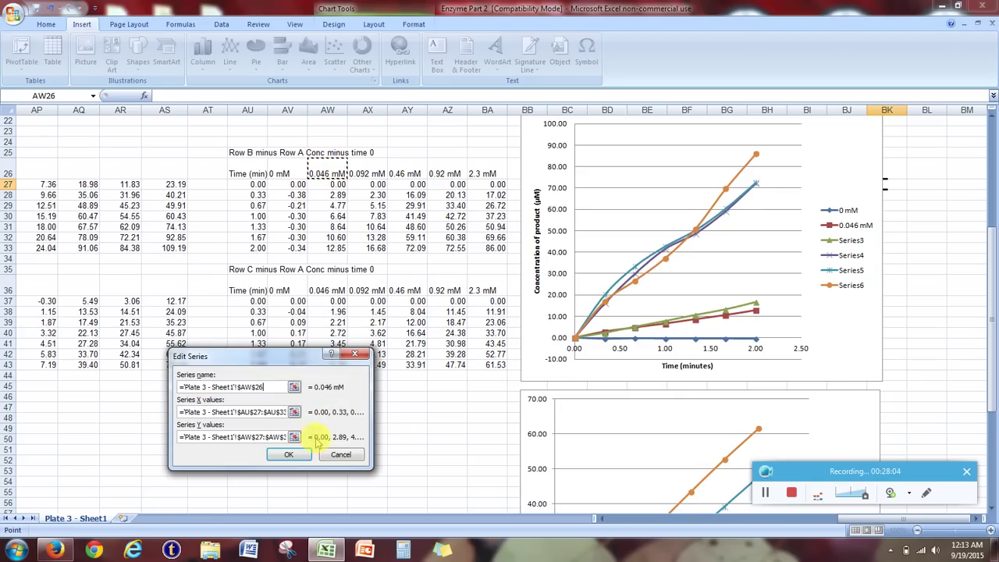
click(289, 455)
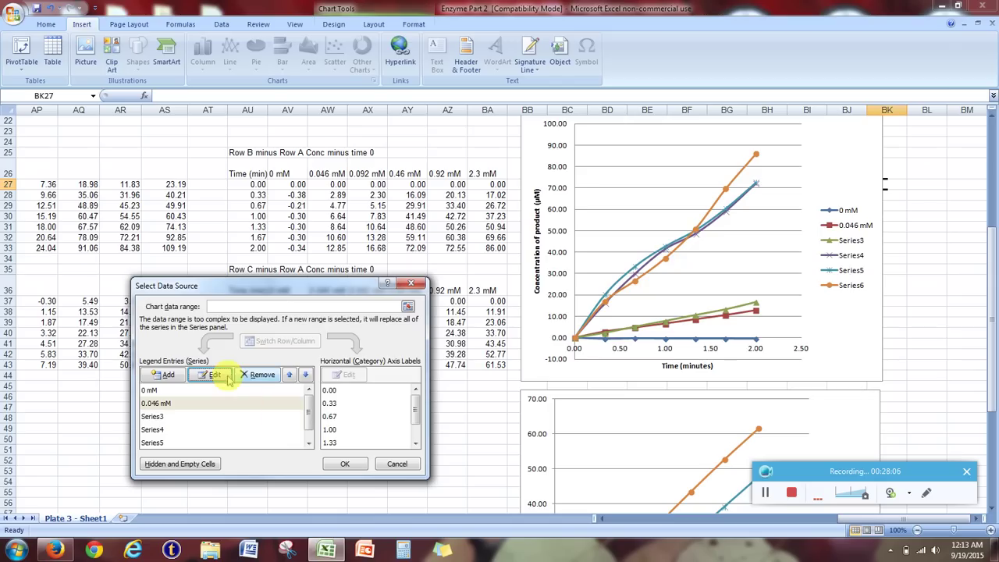
- Name Series3 from the 0.092 mM header in cell AX26
click(156, 416)
click(211, 375)
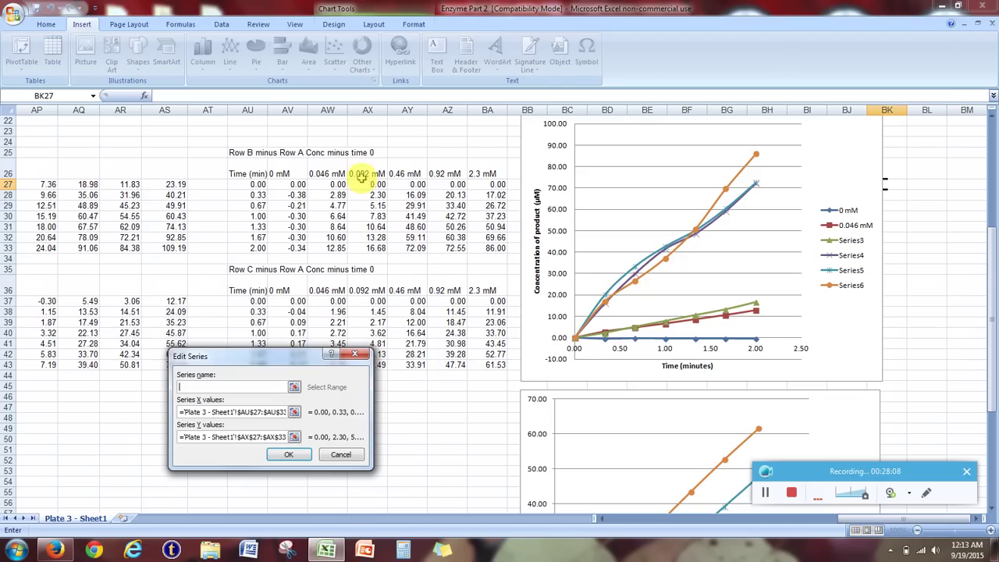
click(294, 387)
click(367, 173)
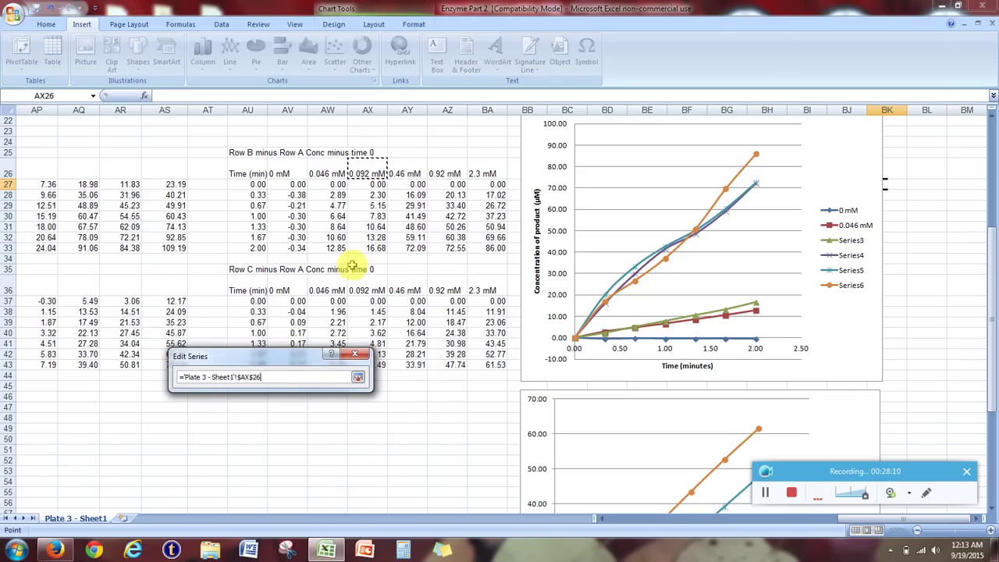
click(414, 375)
click(306, 455)
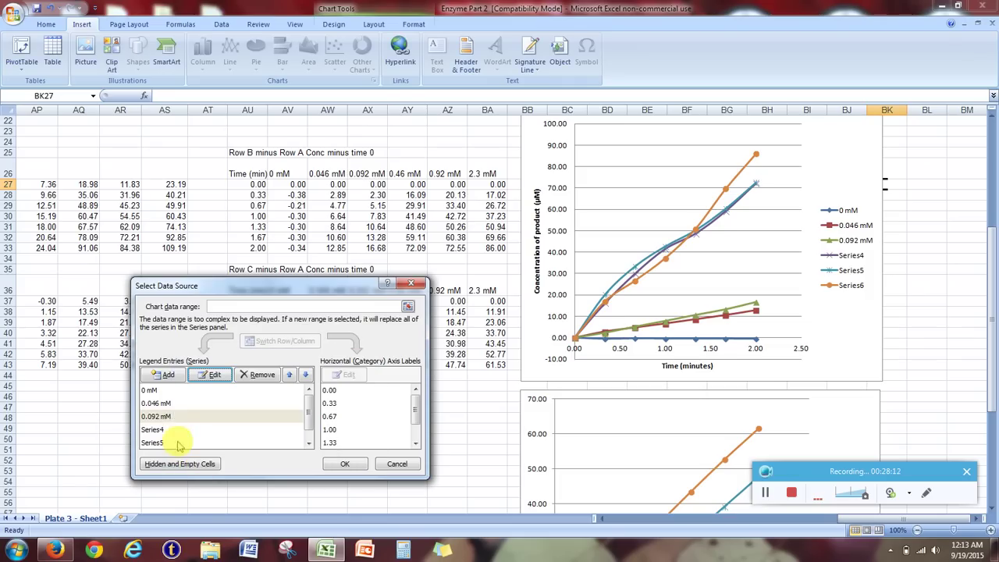
- Name Series4 from the 0.46 mM header in cell AY26
click(175, 429)
click(211, 375)
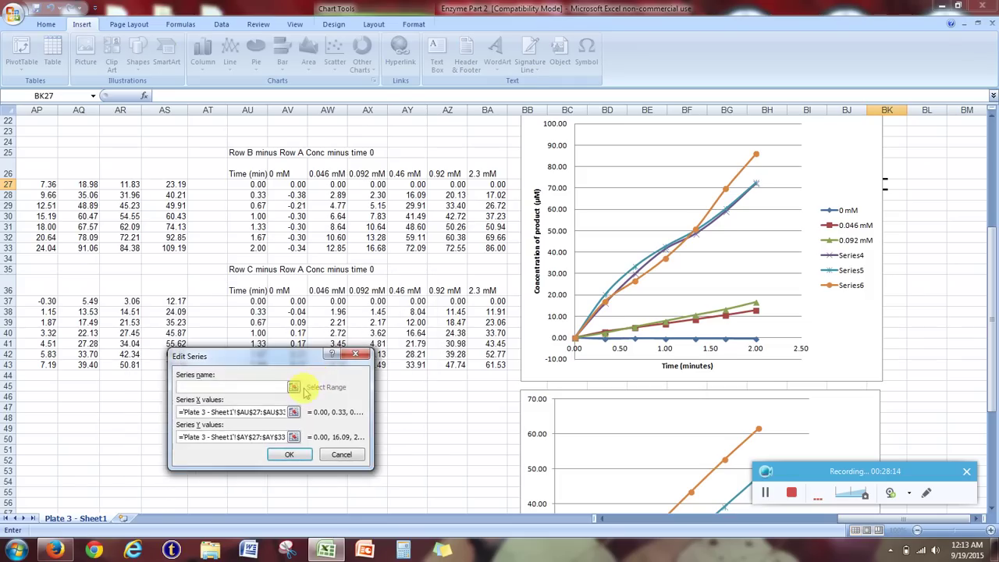
click(294, 387)
click(414, 172)
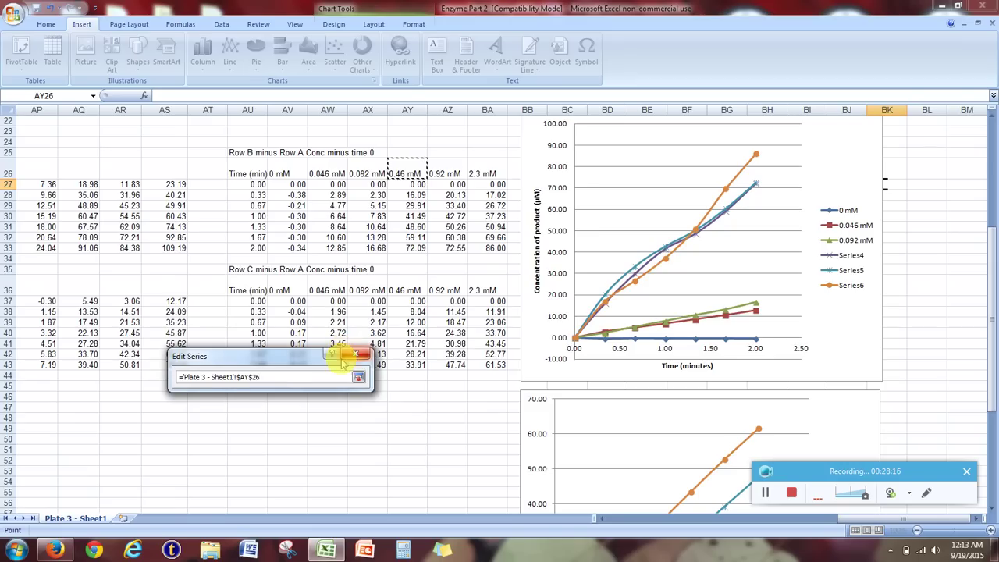
click(358, 377)
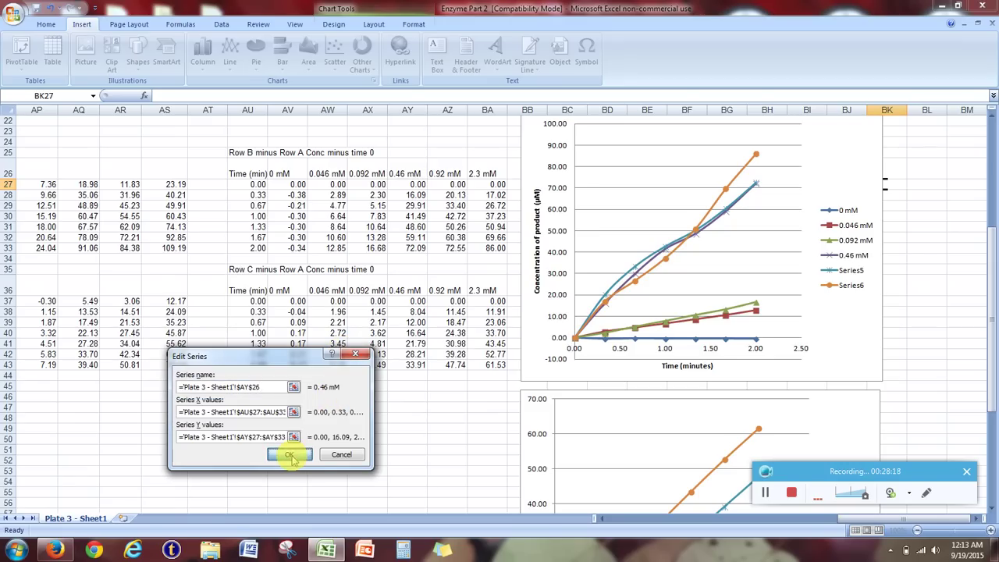
click(290, 455)
- Name Series5 from the 0.92 mM header in cell AZ26
click(183, 443)
click(210, 375)
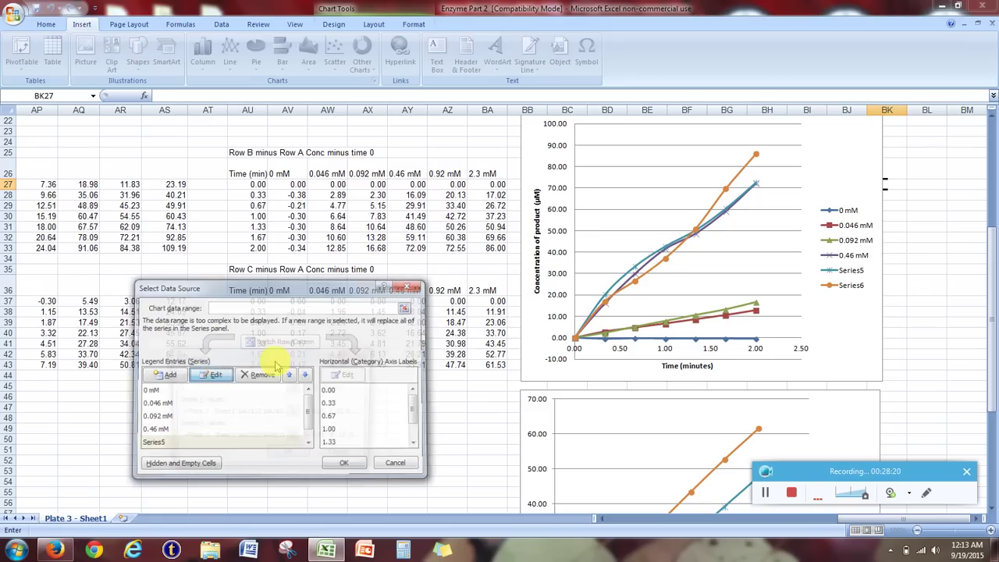
click(293, 387)
click(445, 172)
click(358, 376)
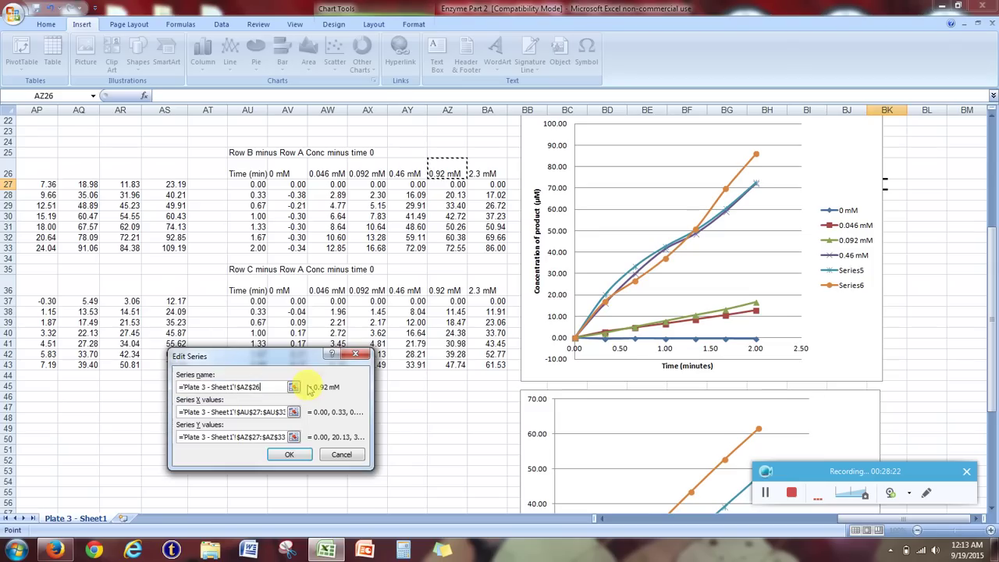
click(296, 458)
- Name Series6 from the 2.3 mM header in cell BA26 and apply the data source changes to the Row B chart
scroll(309, 417, down, 1)
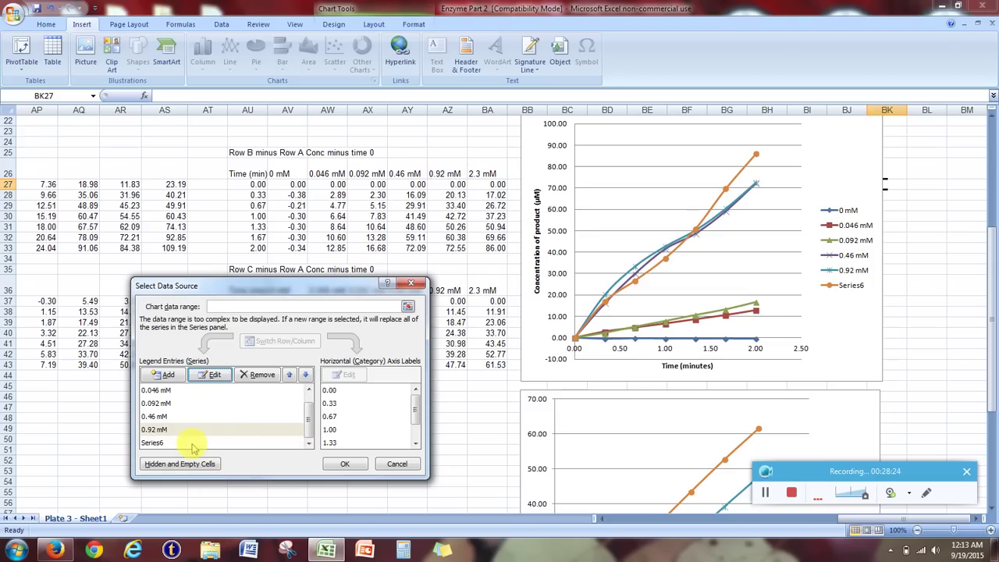
click(187, 443)
click(212, 375)
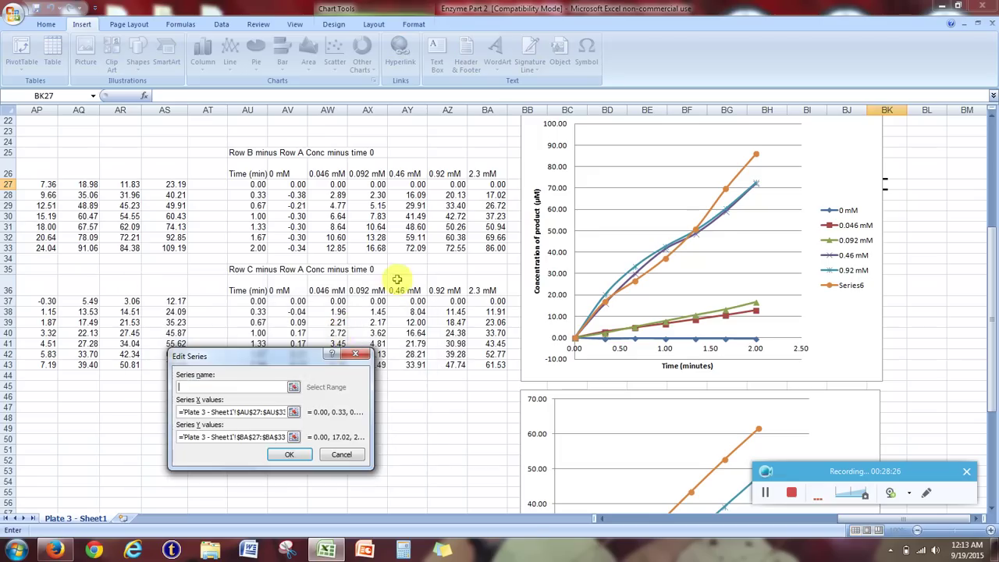
click(295, 387)
click(484, 173)
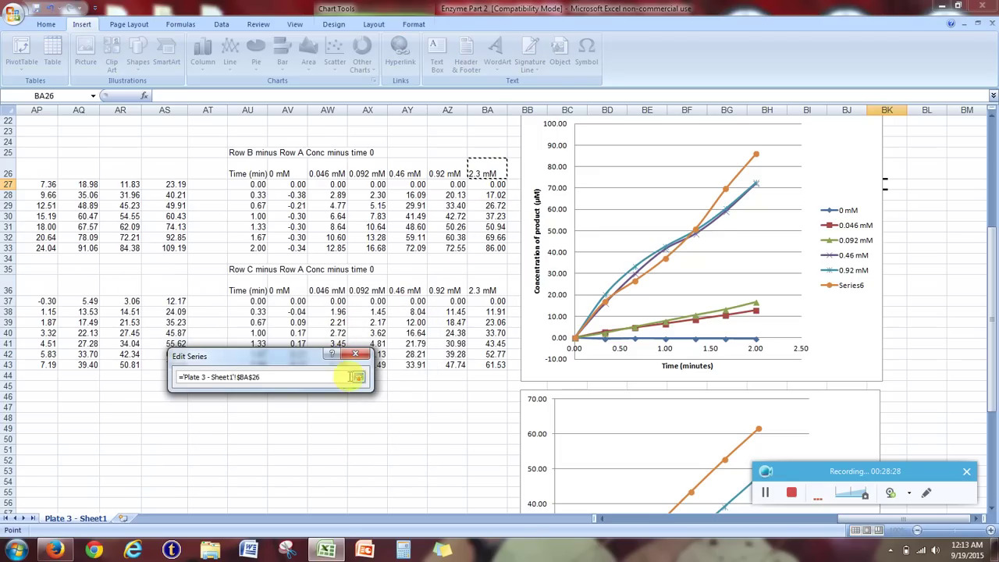
click(357, 377)
click(297, 452)
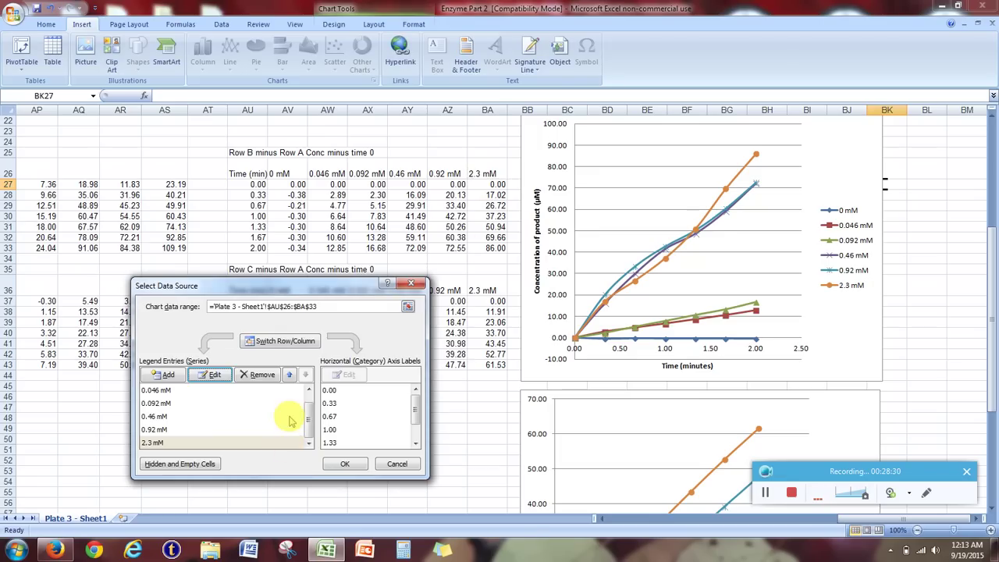
click(344, 463)
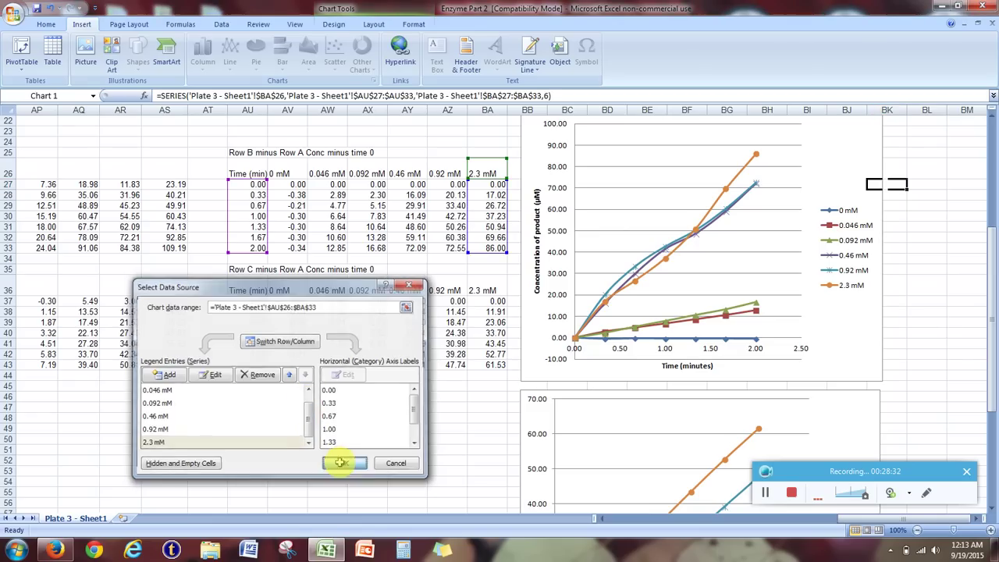
- Compare the Row B chart's legend entries with the plotted curves, including the 0 mM series
scroll(852, 238, up, 1)
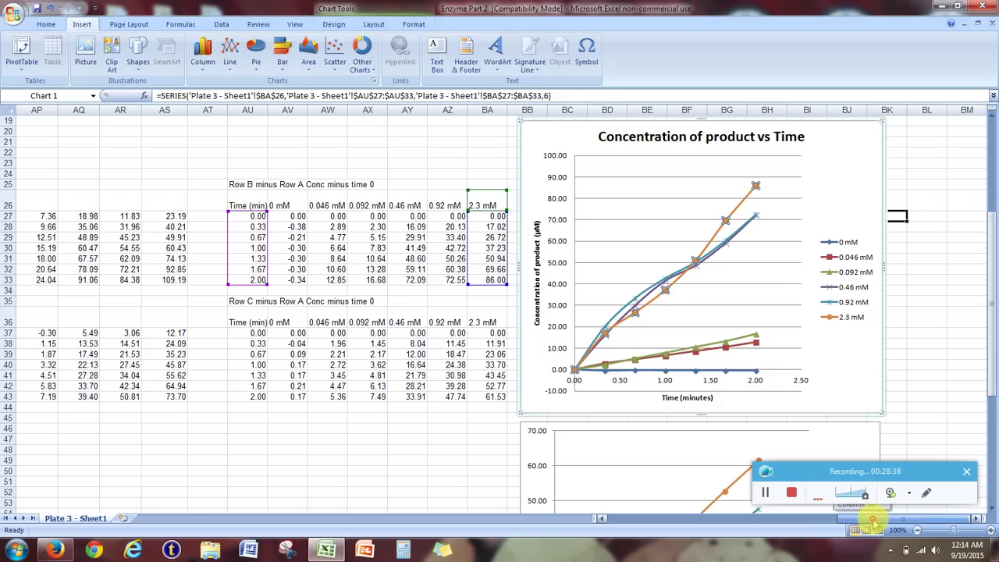
click(975, 518)
click(975, 518)
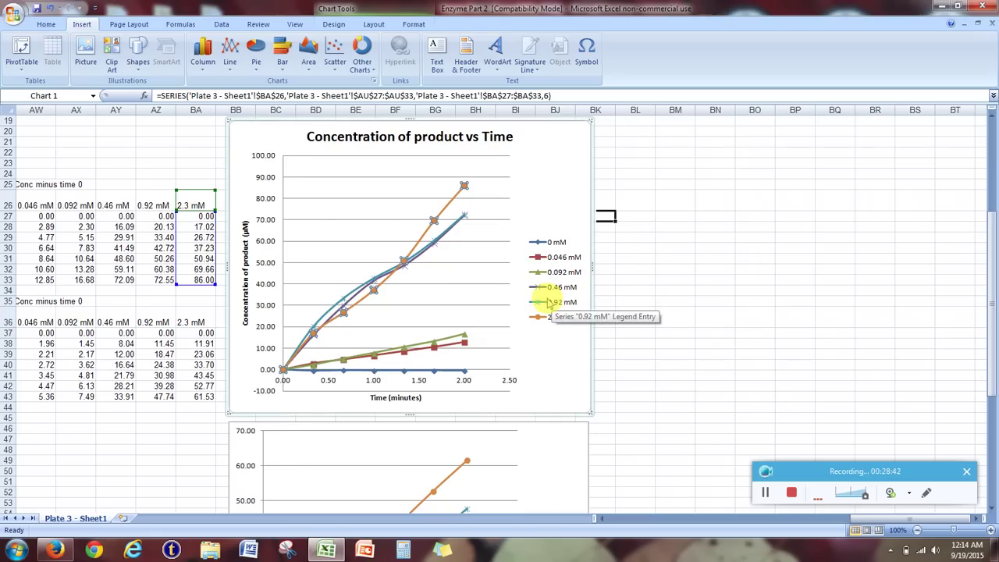
scroll(521, 298, down, 1)
scroll(451, 250, up, 1)
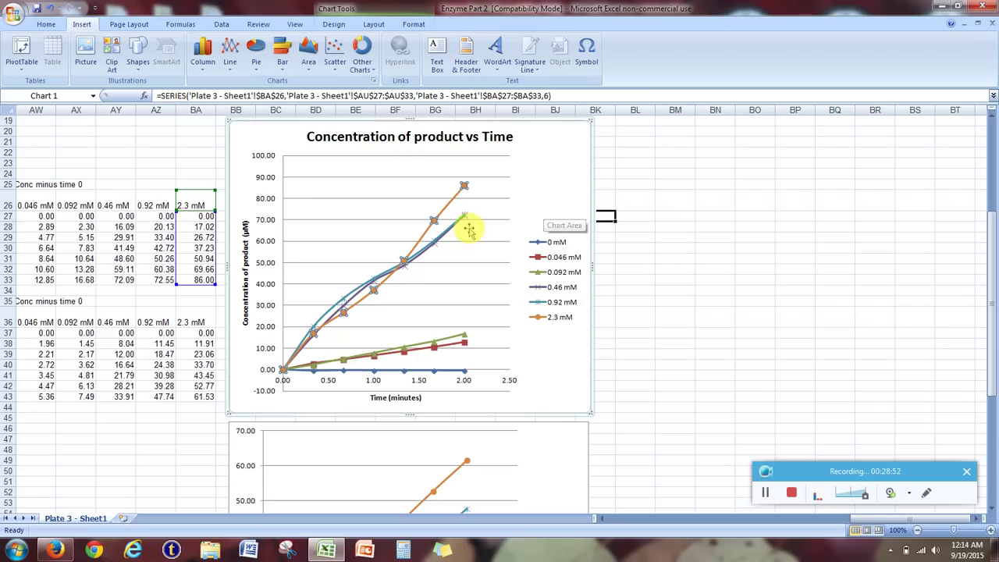
mouse_move(434, 224)
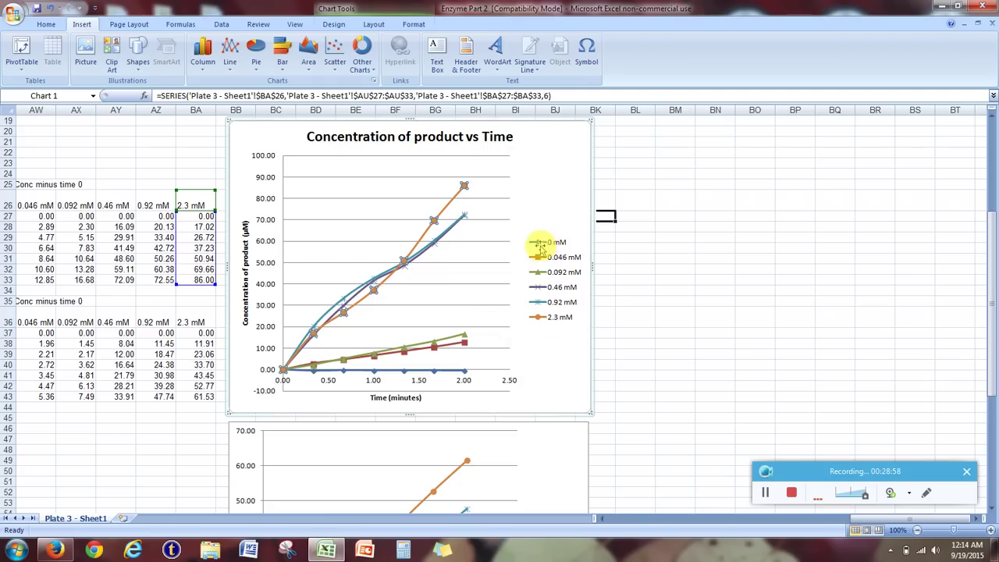
click(464, 371)
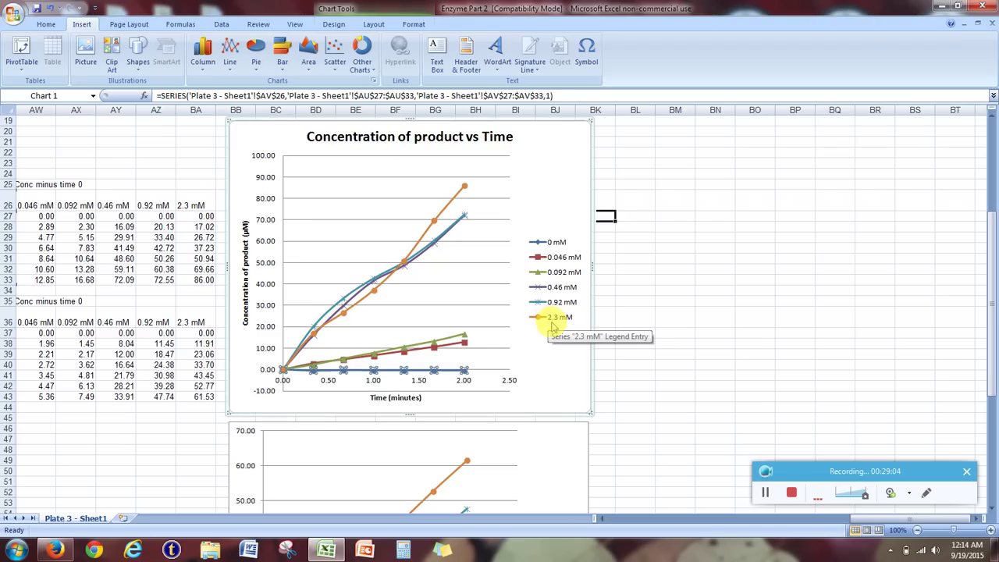
- Add a linear trendline with its equation displayed to the 2.3 mM series and place the equation above the legend, beside the chart title
click(435, 225)
right_click(435, 226)
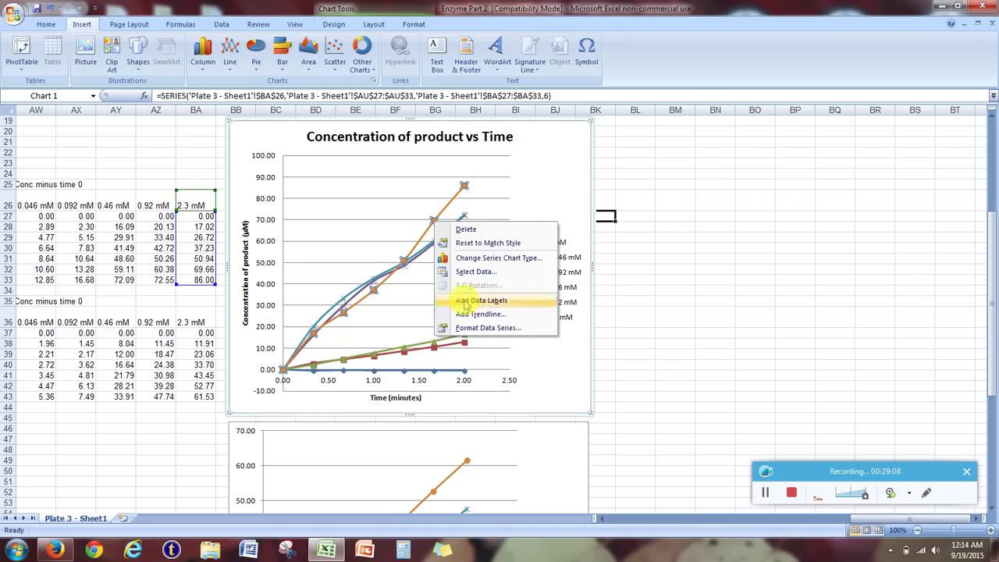
click(520, 316)
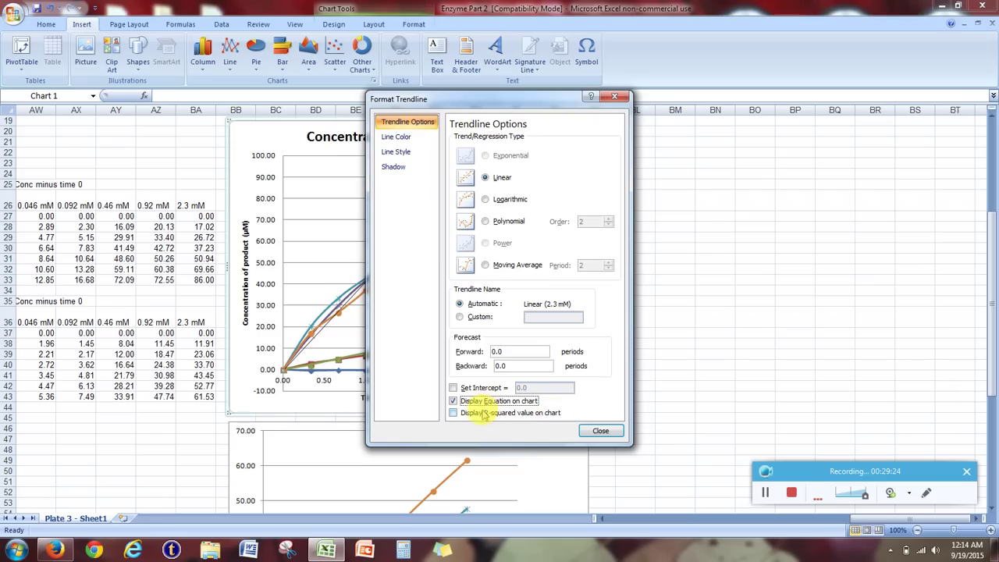
click(598, 432)
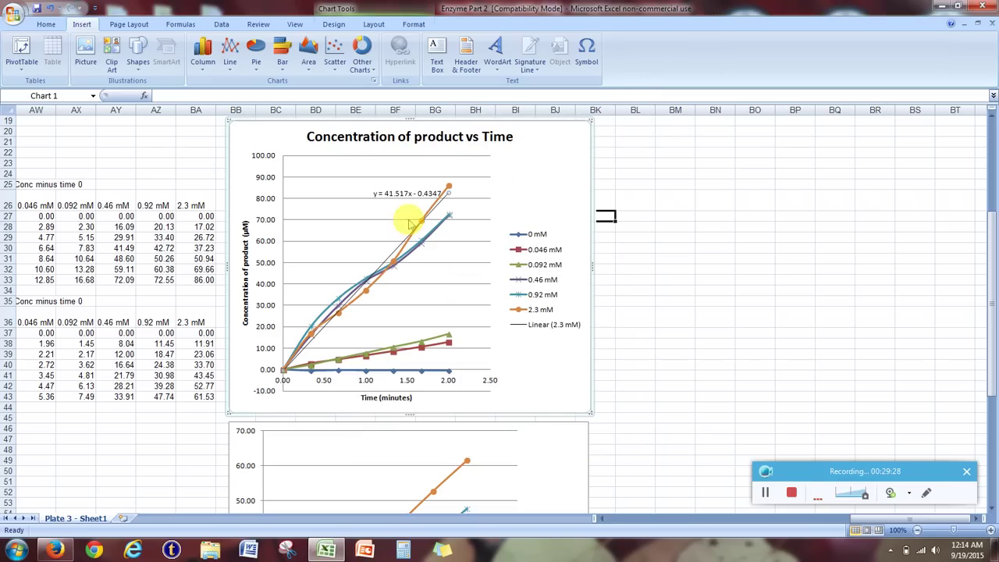
drag(403, 197, 537, 153)
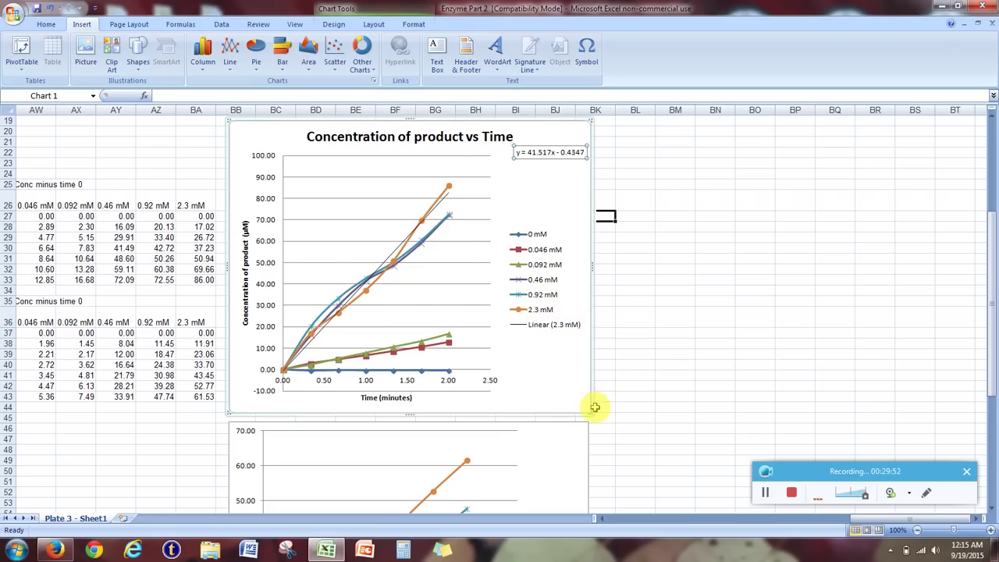
- Enlarge the Row B chart from its lower corner and move the Row C chart down so the two no longer overlap
drag(589, 412, 681, 505)
scroll(458, 343, down, 2)
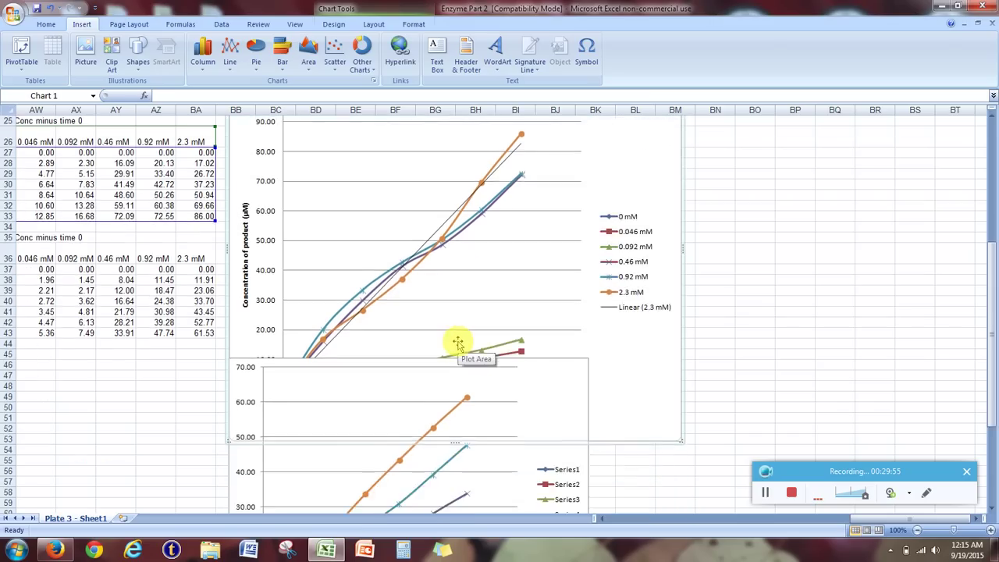
click(584, 391)
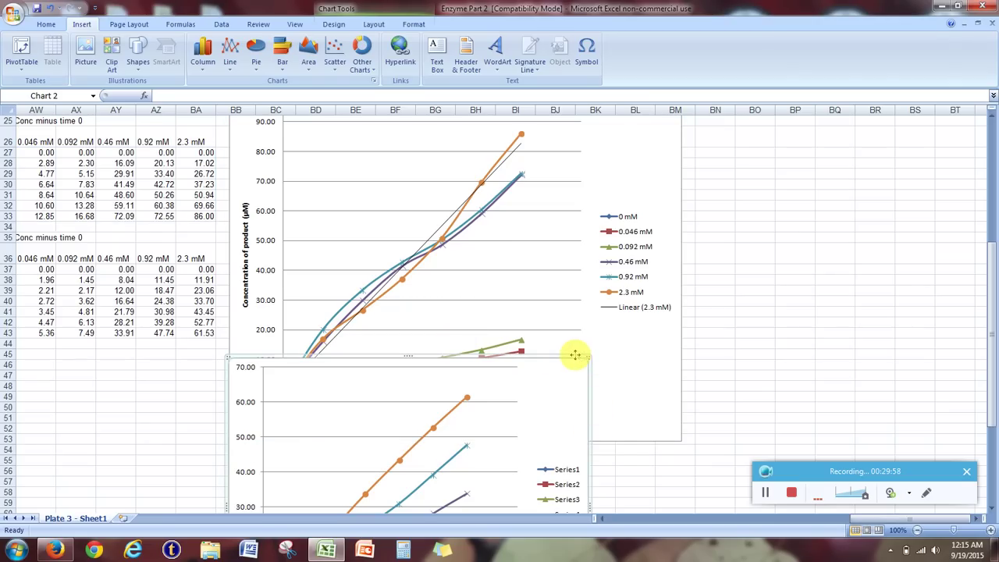
drag(574, 355, 608, 460)
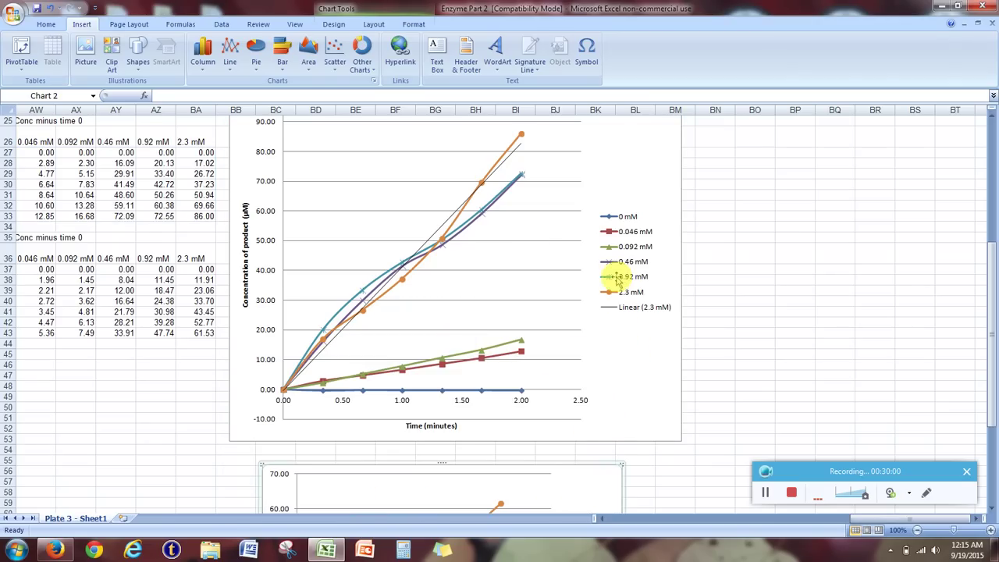
- Add a linear trendline with its equation to the 0.92 mM series and place the equation under the 2.3 mM one
right_click(362, 291)
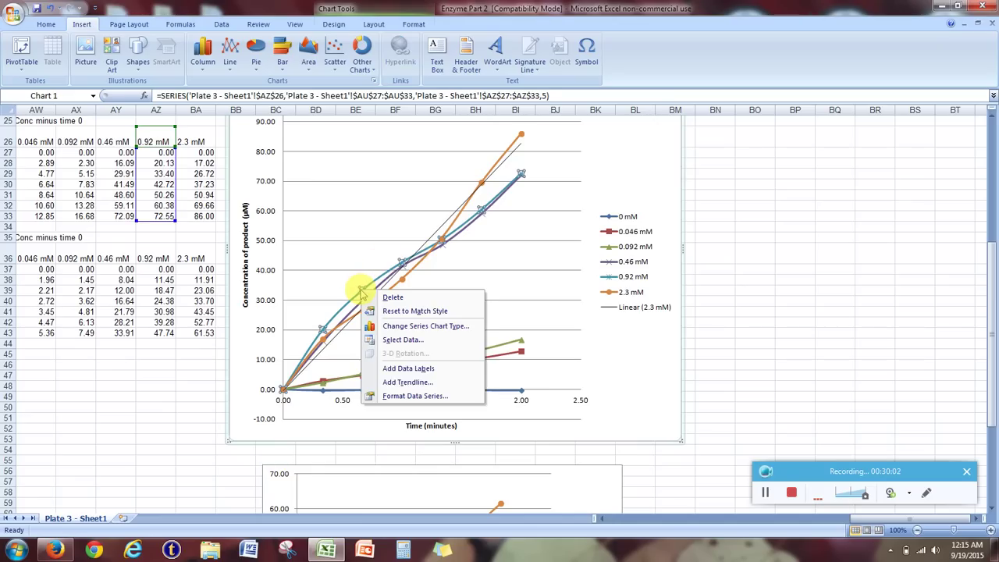
click(429, 382)
click(468, 399)
click(599, 429)
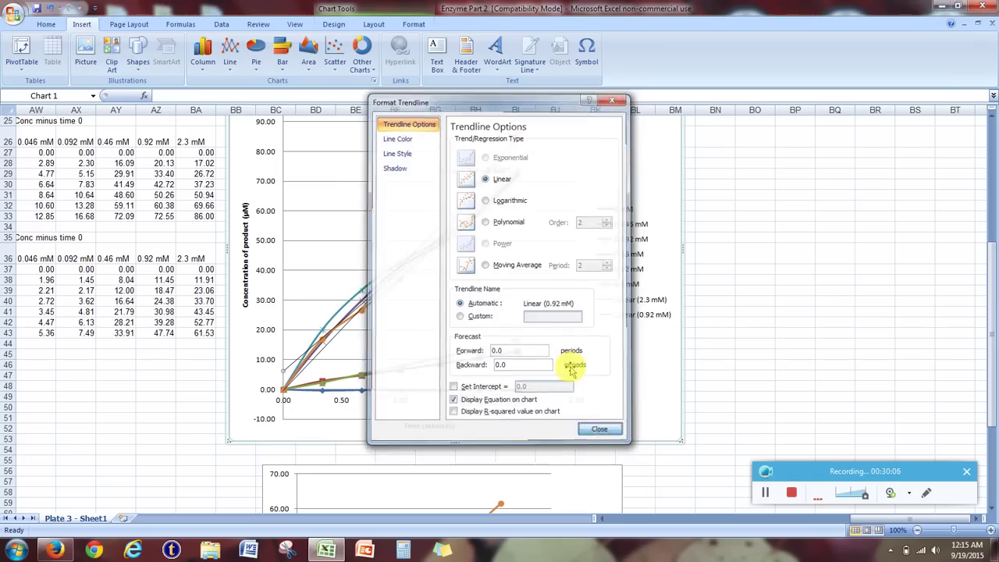
scroll(568, 359, up, 3)
drag(465, 265, 635, 203)
- Add a linear trendline with its equation to the 0.46 mM series and place the equation under the 0.92 mM one
scroll(636, 248, down, 2)
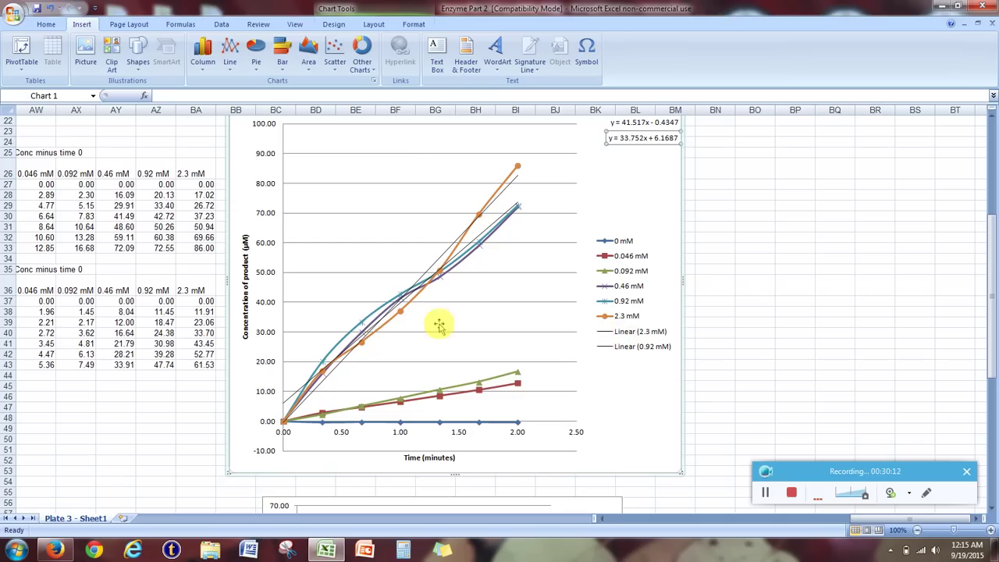
click(439, 281)
right_click(439, 281)
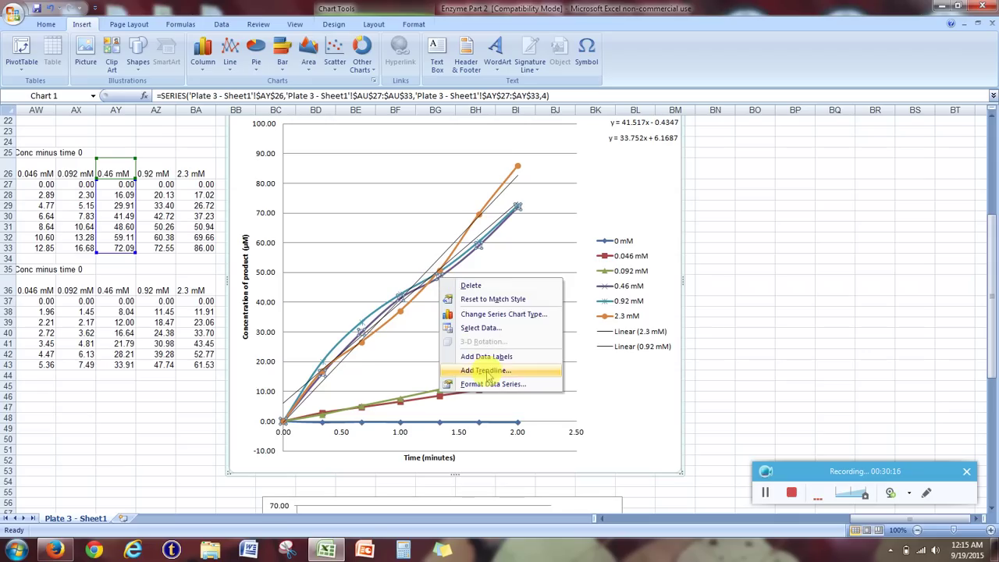
click(484, 370)
click(464, 399)
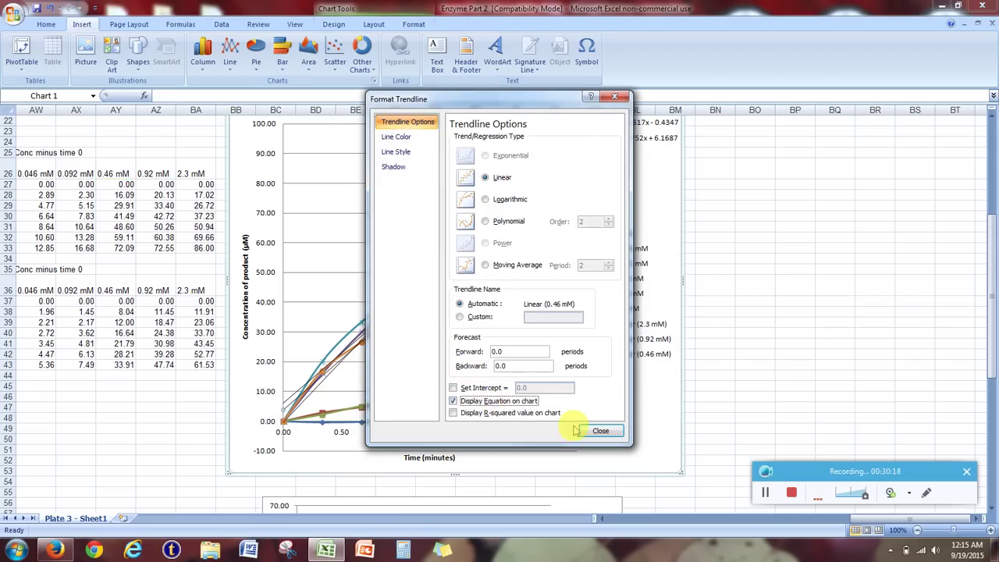
click(597, 428)
drag(457, 205, 640, 172)
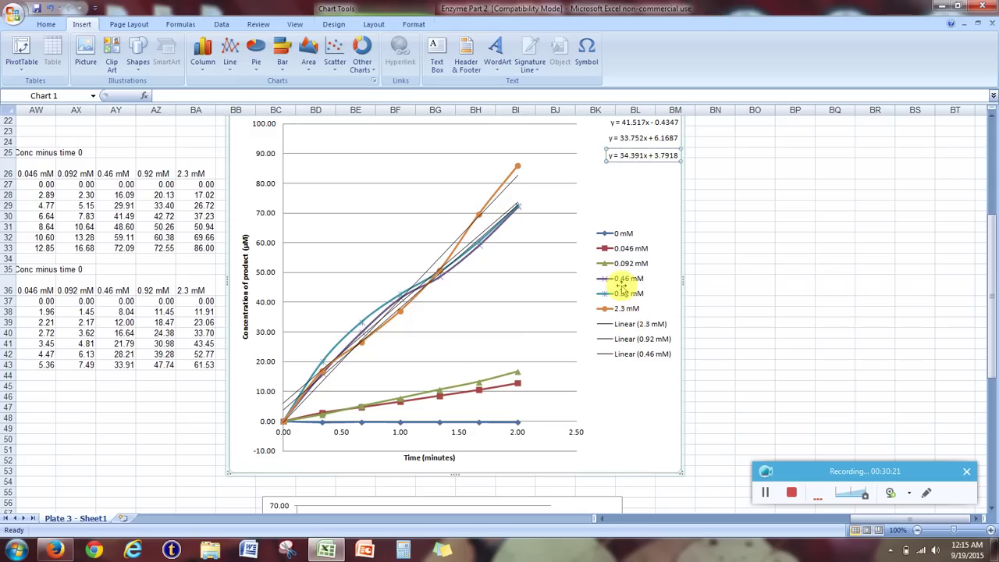
- Add a linear trendline with its equation to the 0.092 mM series and place the equation under the 0.46 mM one
right_click(478, 381)
click(527, 474)
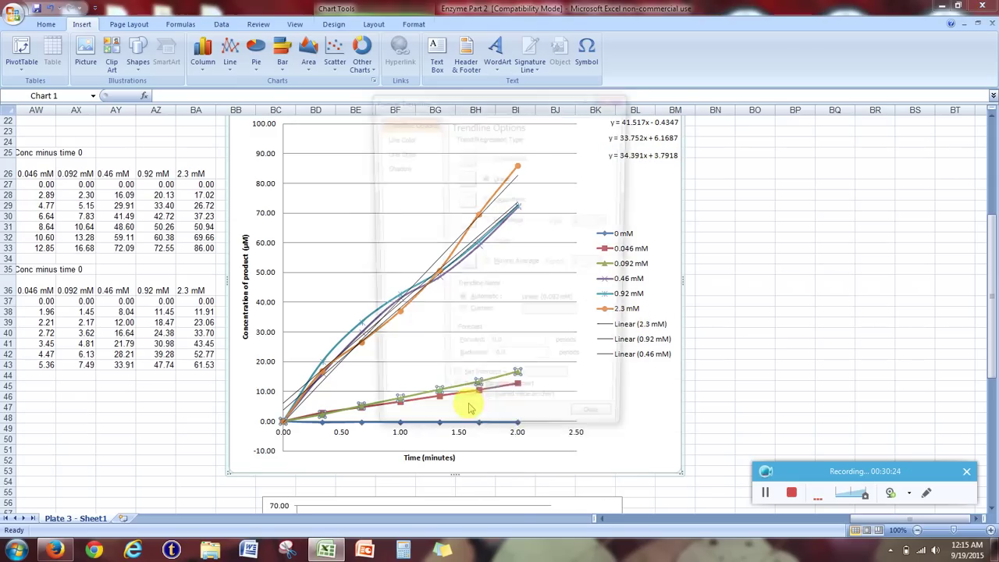
click(472, 401)
click(600, 431)
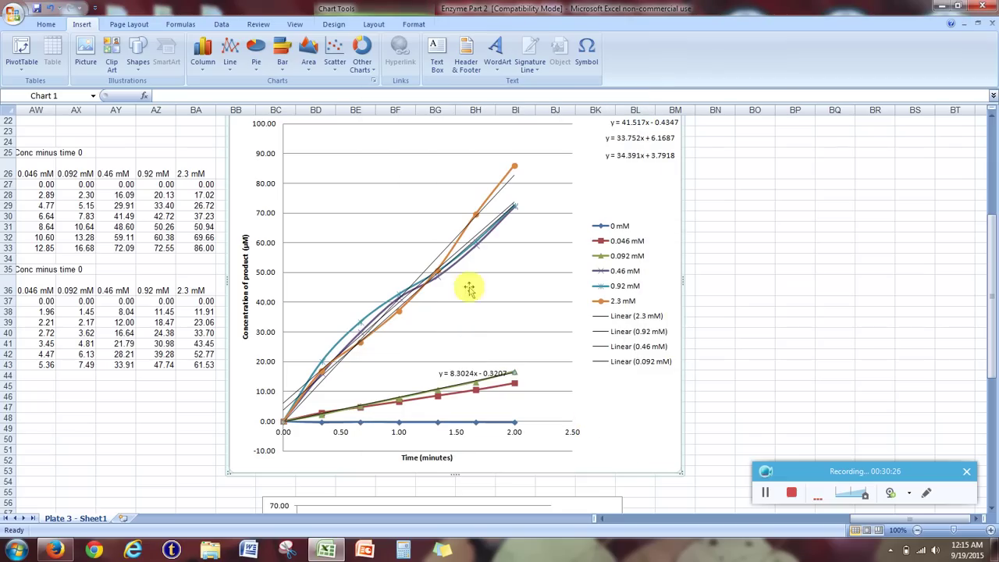
drag(456, 366, 621, 175)
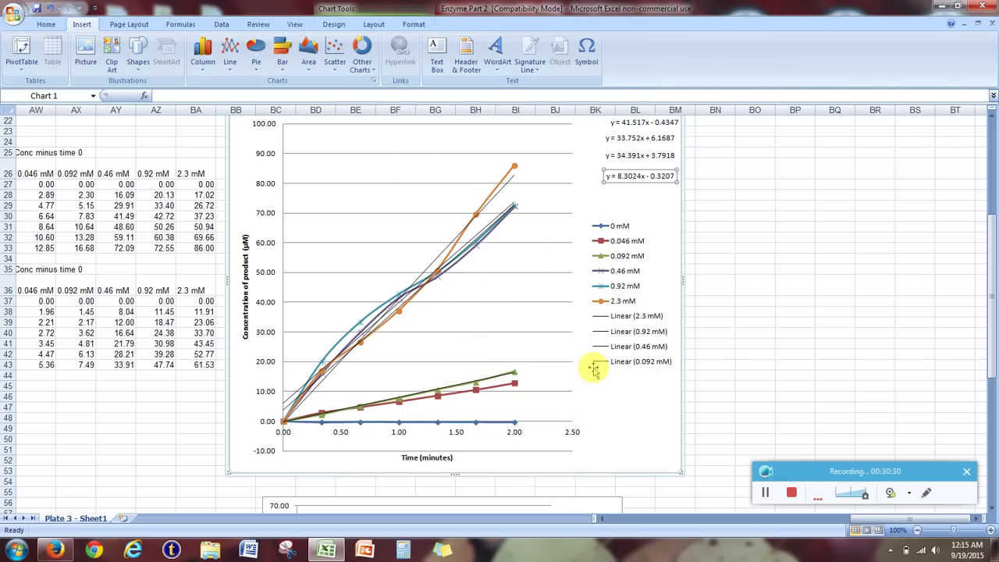
- Add a linear trendline with its equation to the 0.046 mM series and place the equation under the 0.092 mM one
right_click(475, 391)
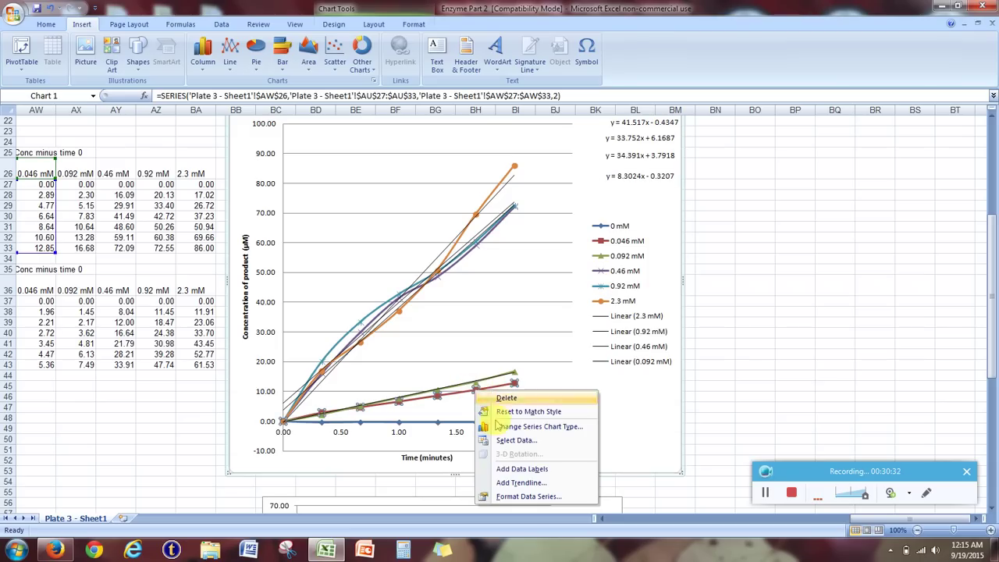
click(487, 484)
click(464, 401)
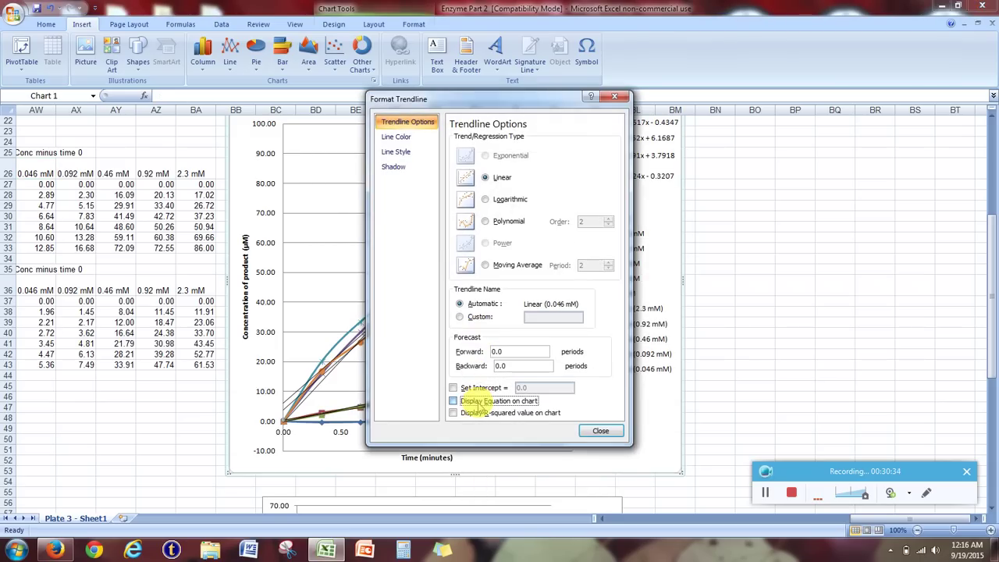
click(597, 430)
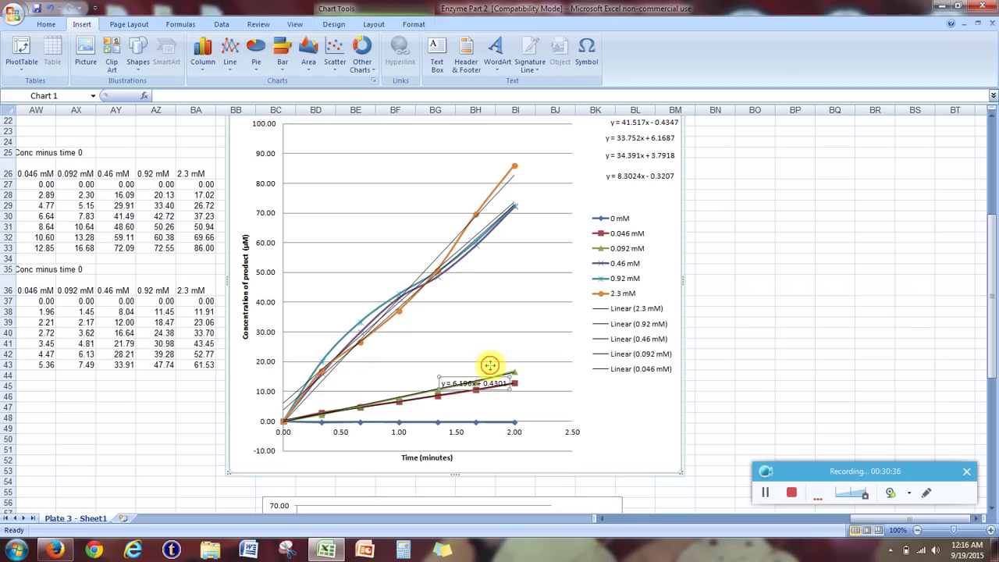
drag(489, 365, 632, 193)
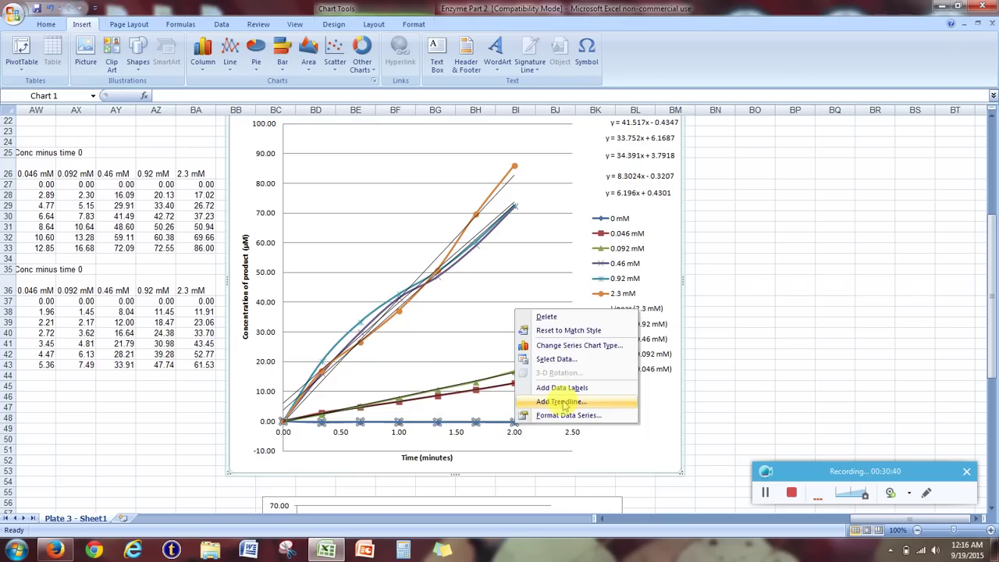
- Add a linear trendline with its equation to the 0 mM series and place the equation under the 0.046 mM one
click(556, 401)
click(468, 400)
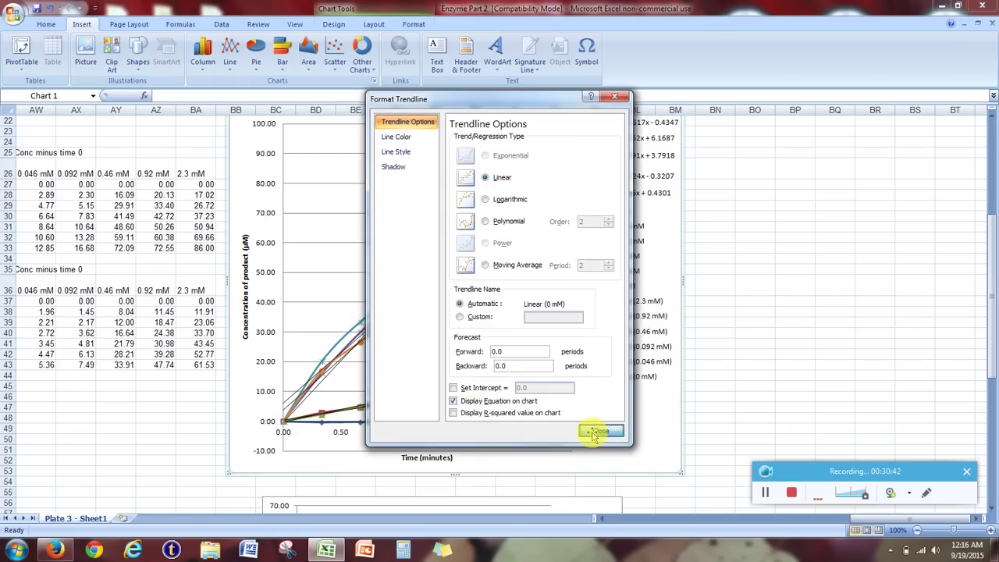
click(600, 431)
click(474, 421)
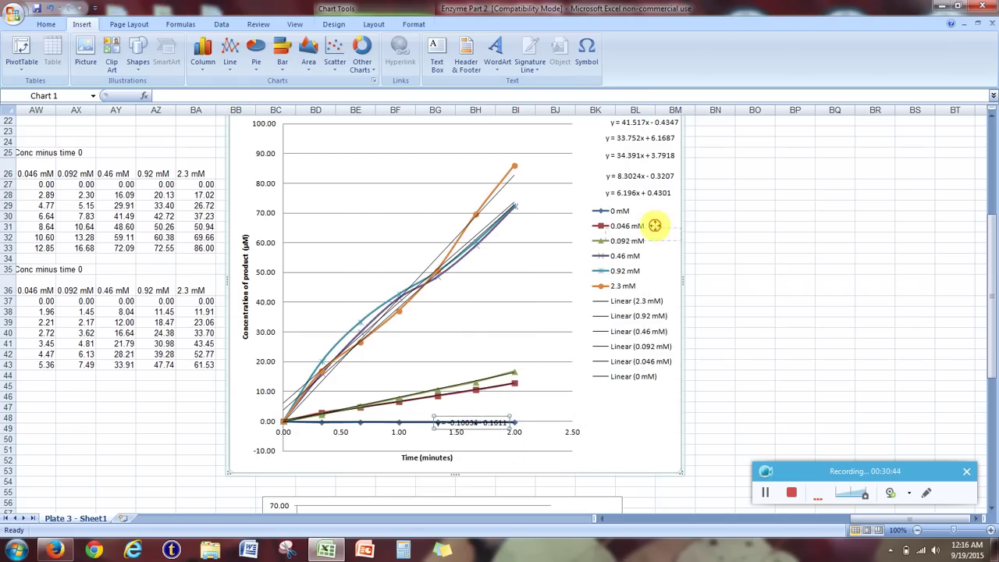
drag(649, 206, 649, 206)
- Delete the legend entries of the 2.3 mM, 0.92 mM and 0.46 mM linear trendlines from the Row B chart
click(623, 335)
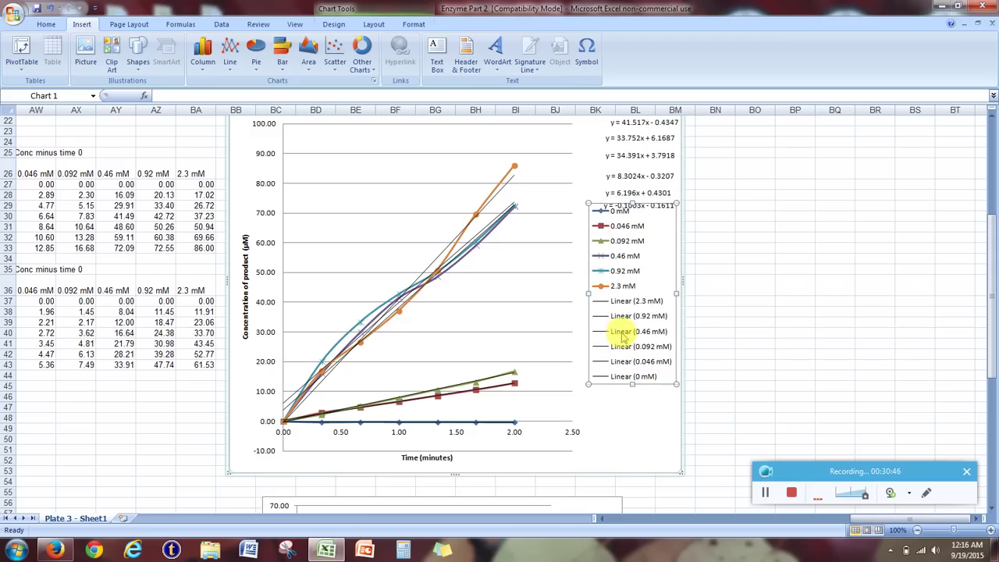
click(624, 304)
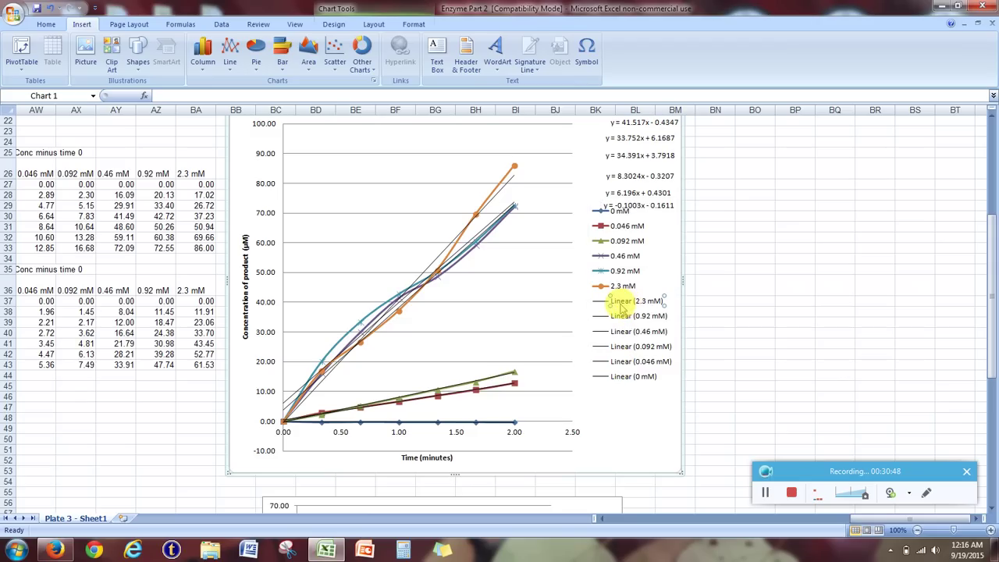
key(Delete)
click(630, 309)
click(630, 313)
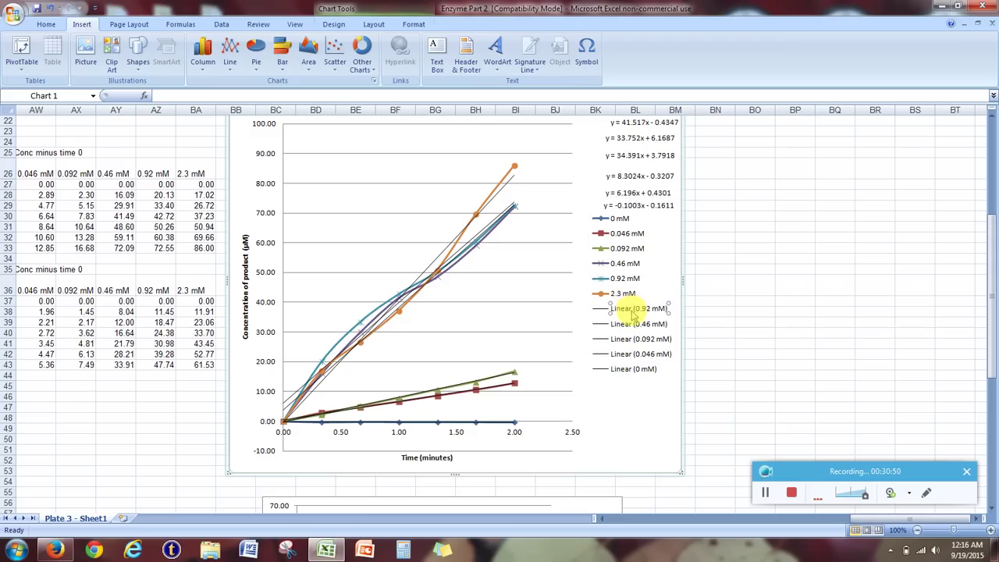
key(Delete)
click(630, 323)
click(631, 320)
key(Delete)
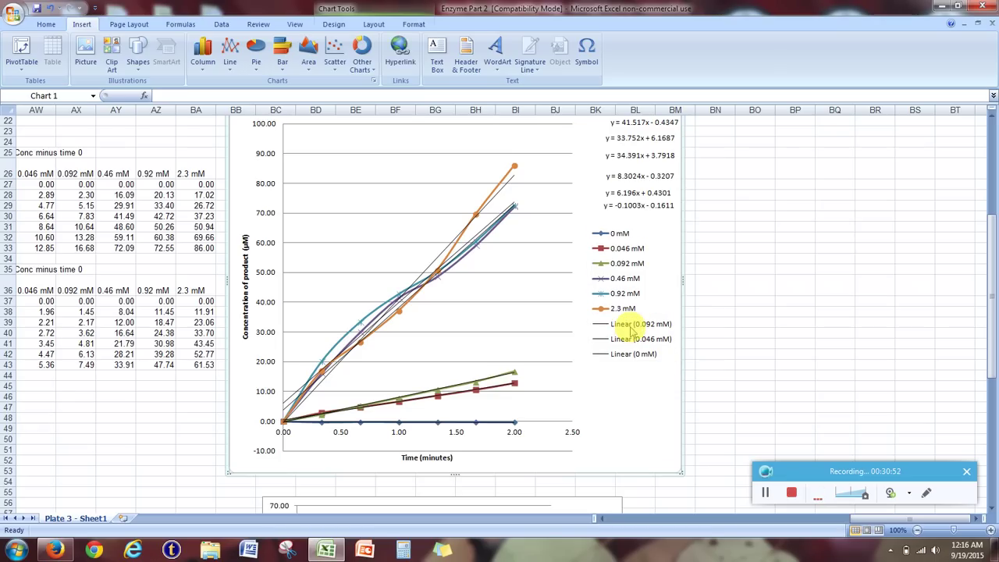
- Delete the legend entries of the 0.092 mM, 0.046 mM and 0 mM linear trendlines from the Row B chart
click(631, 326)
click(631, 326)
key(Delete)
click(630, 334)
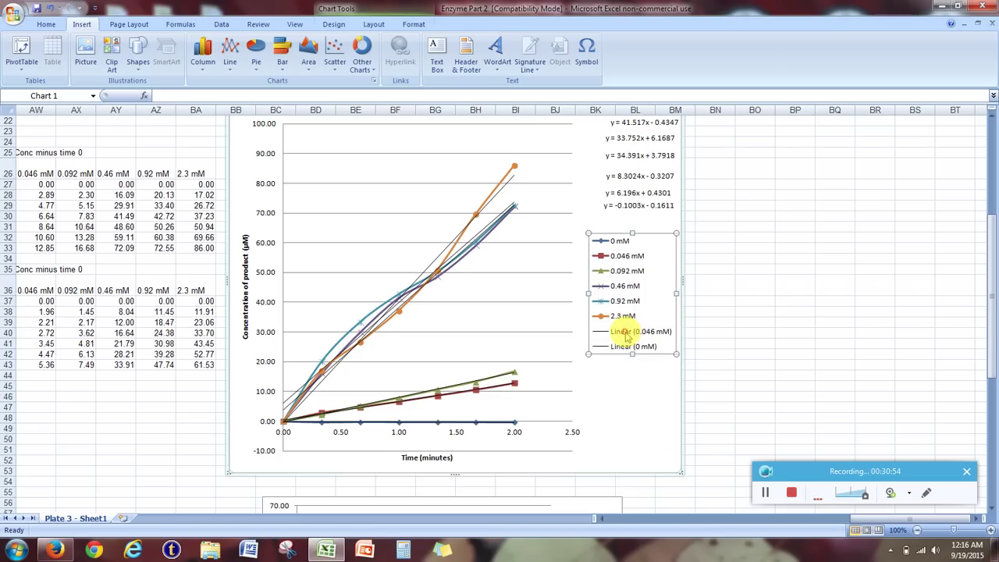
click(630, 335)
key(Delete)
click(632, 339)
click(634, 338)
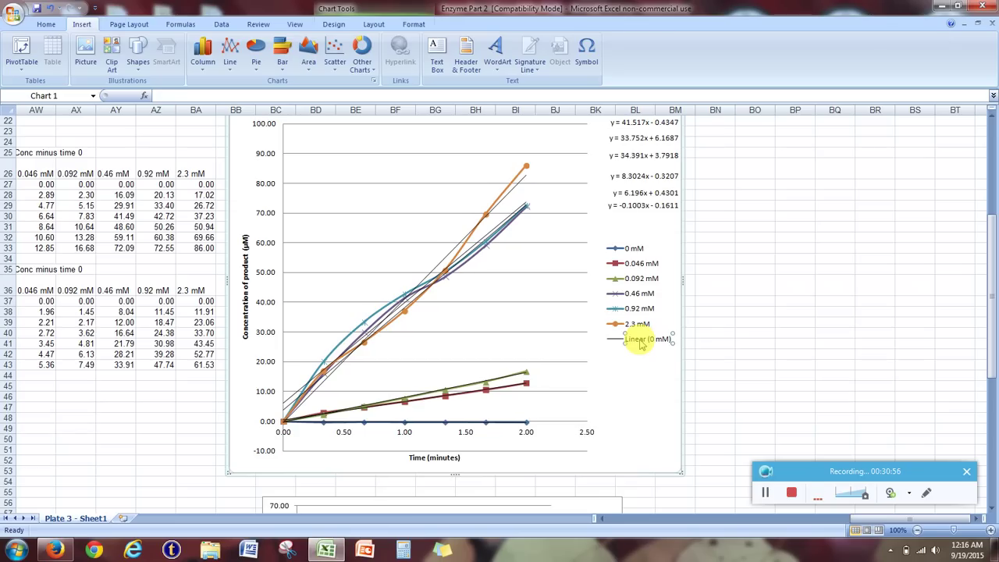
key(Delete)
- Apply the chart layout with a chart title, axis titles and side legend to the Row C chart
scroll(647, 352, up, 2)
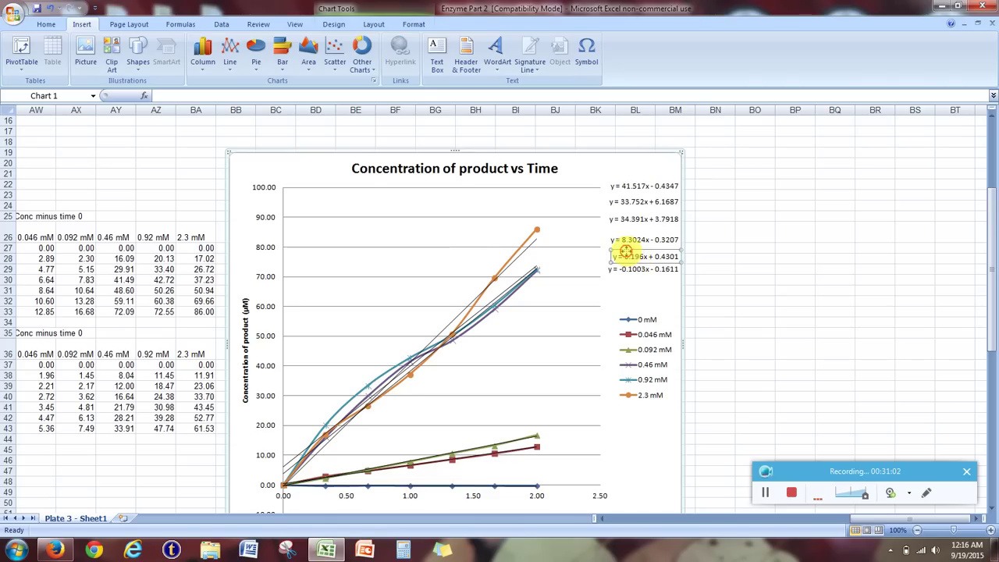
scroll(631, 305, down, 12)
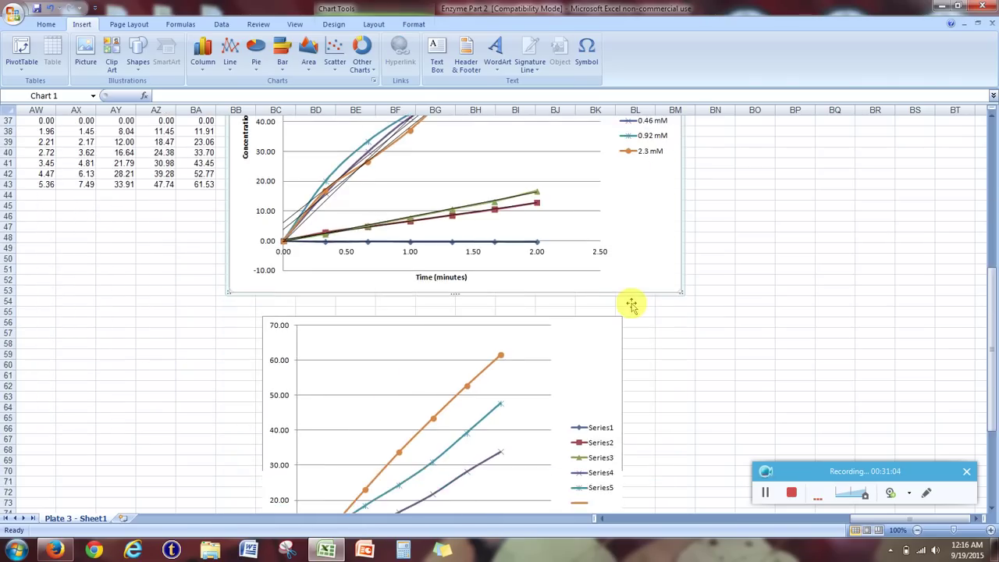
scroll(555, 353, down, 1)
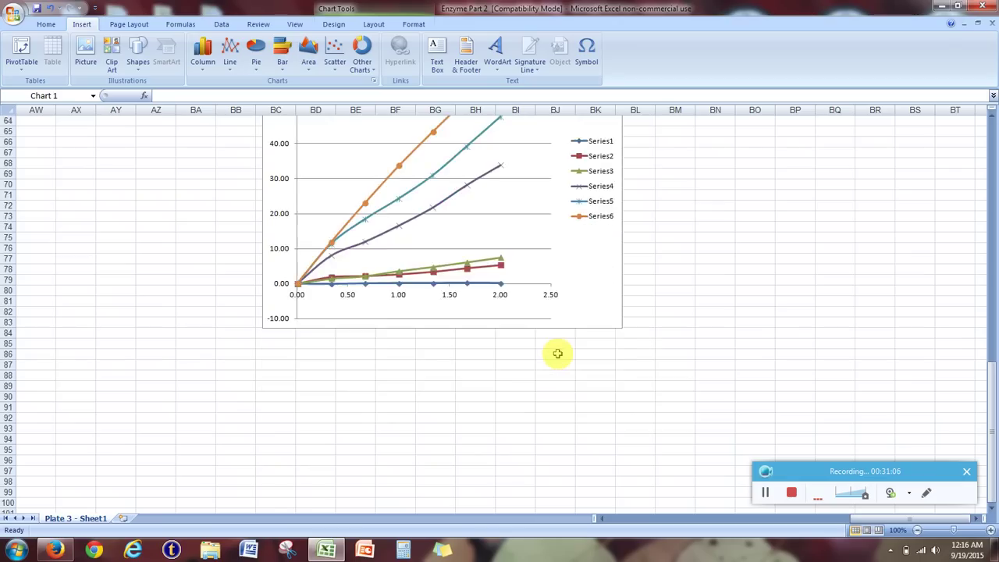
scroll(551, 353, up, 2)
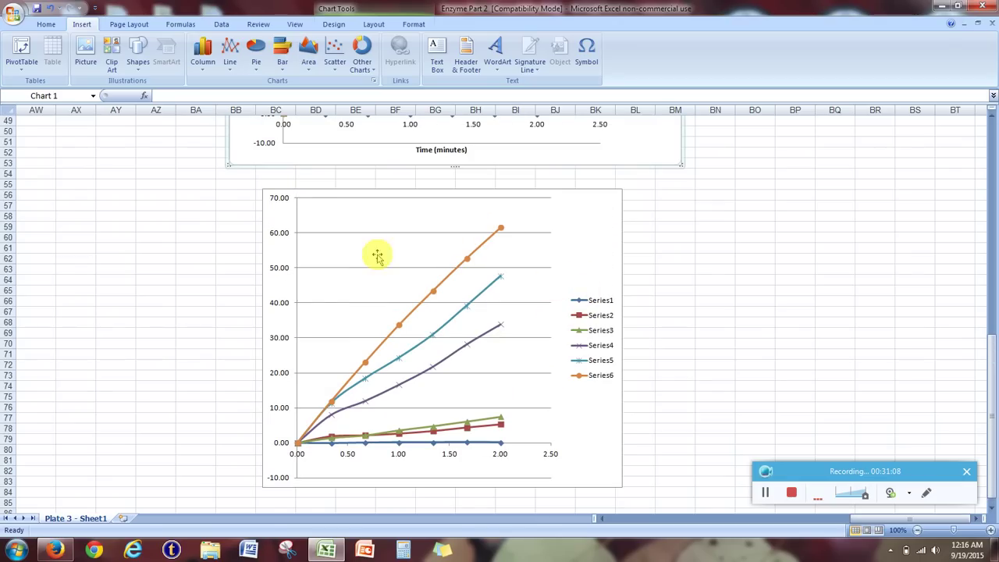
click(268, 197)
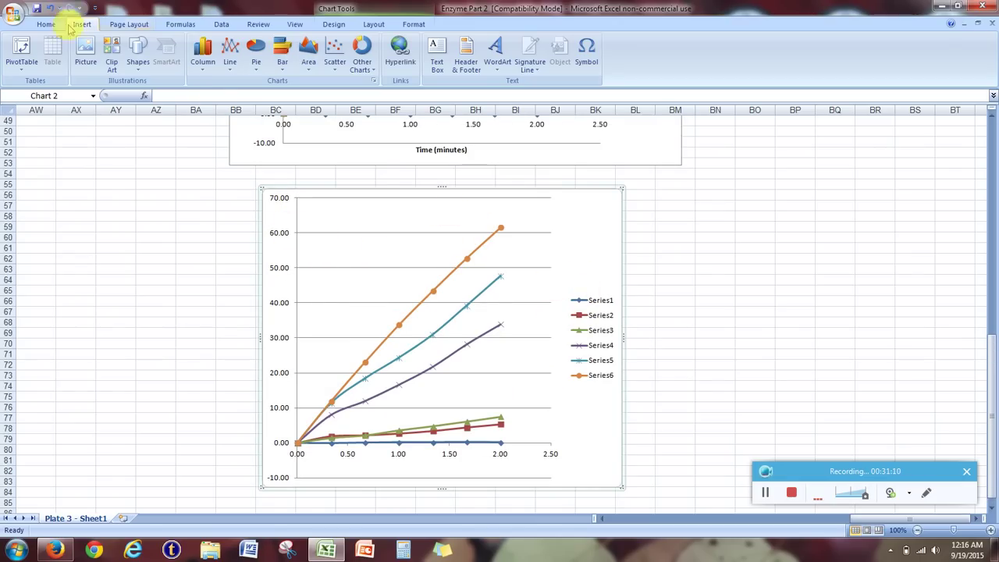
click(333, 25)
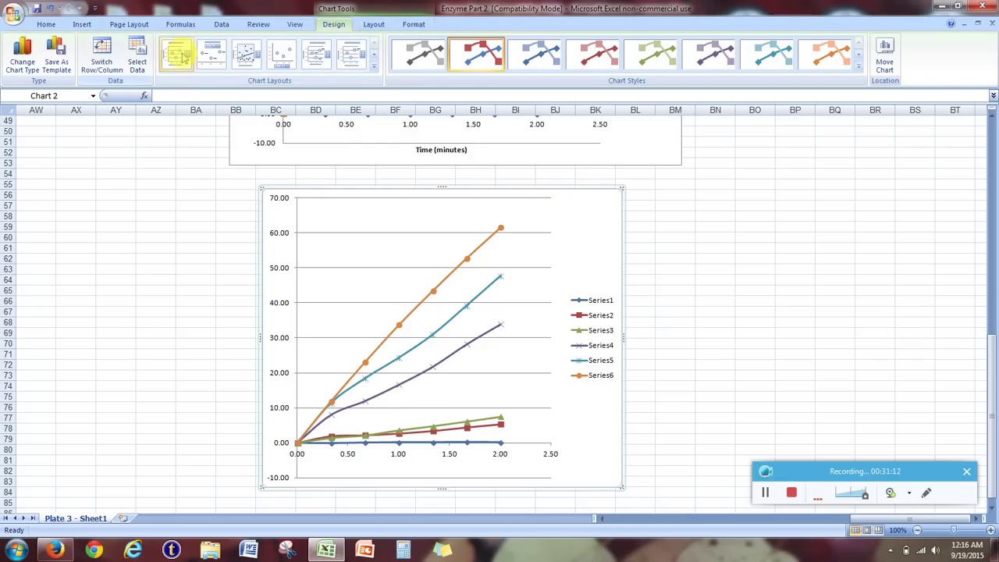
click(176, 54)
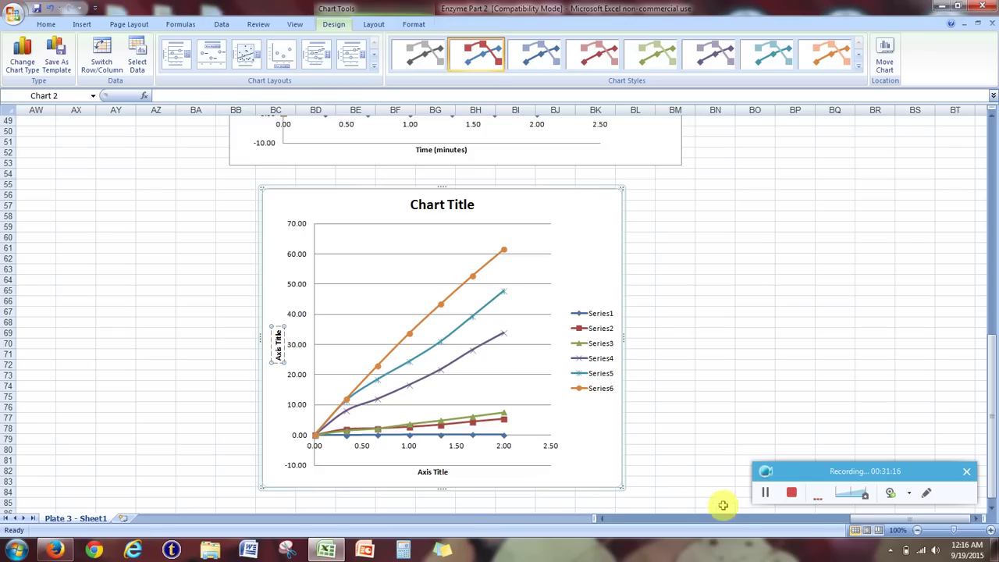
click(769, 498)
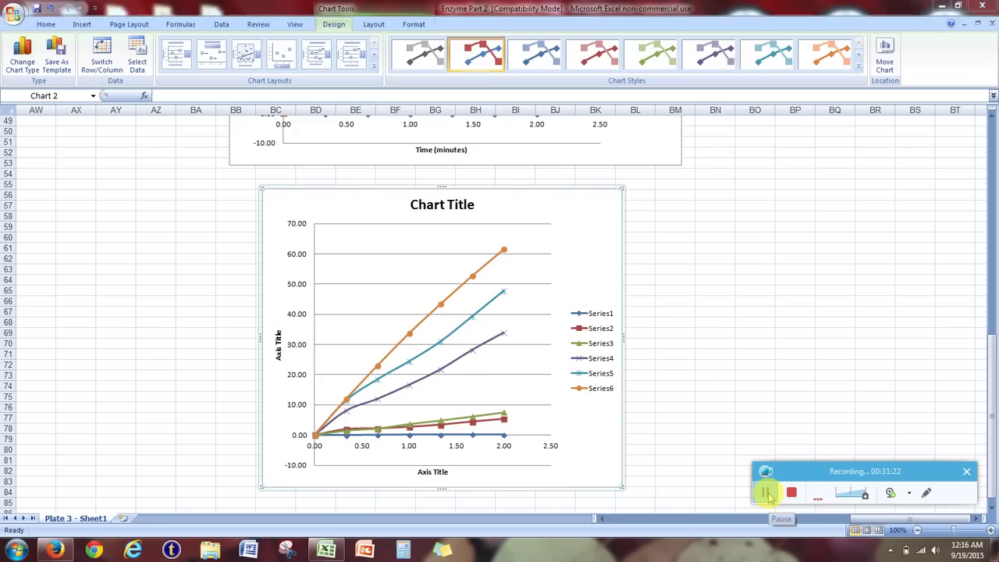
click(767, 495)
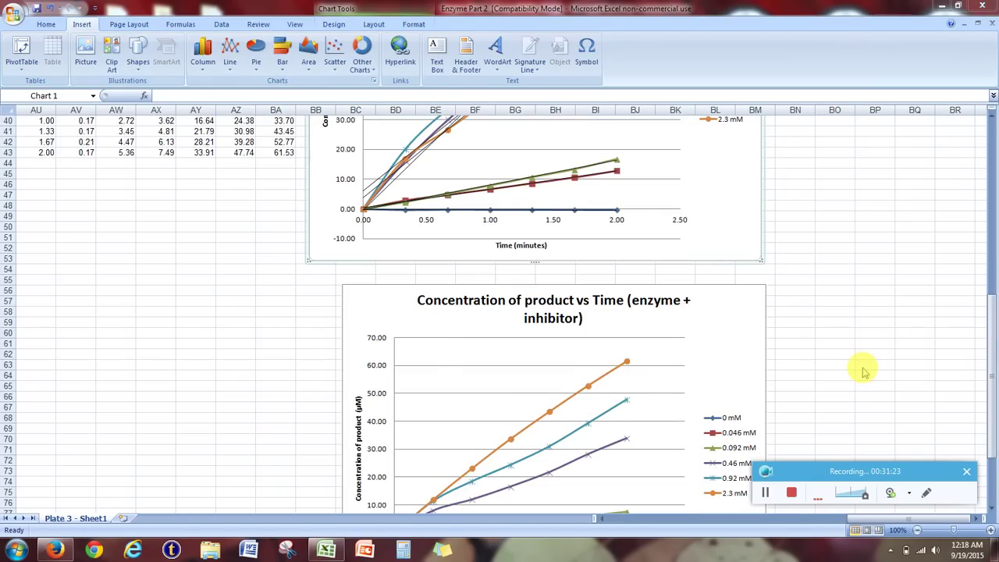
- Add a linear trendline with its equation to the enzyme + inhibitor chart's 2.3 mM series and place the equation above the legend
scroll(858, 365, down, 4)
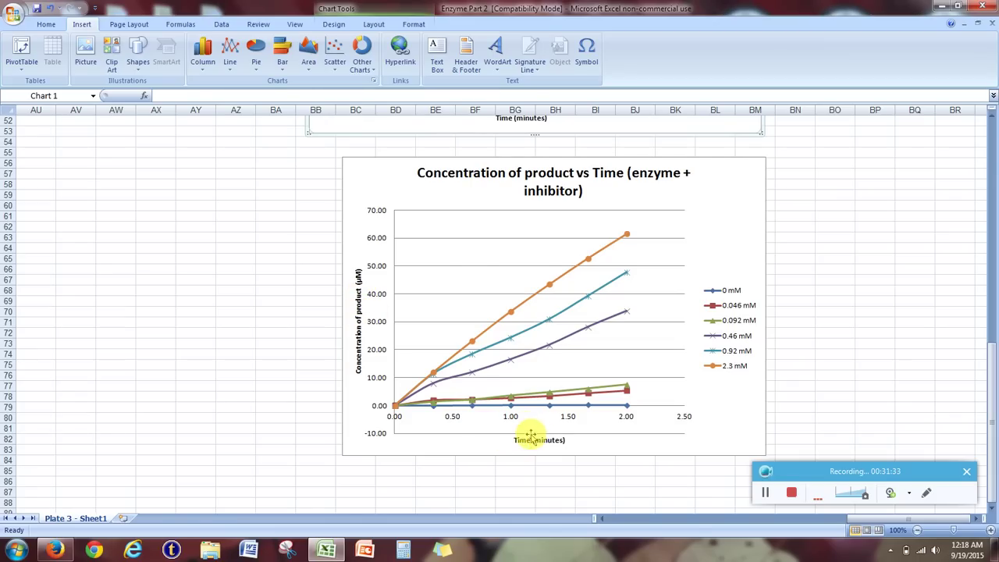
scroll(544, 230, up, 2)
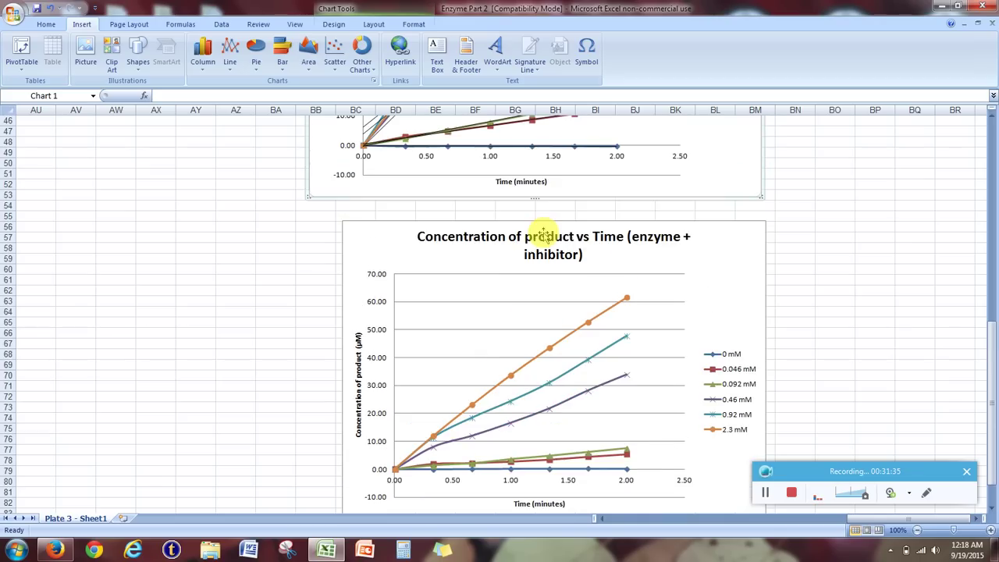
scroll(530, 234, up, 11)
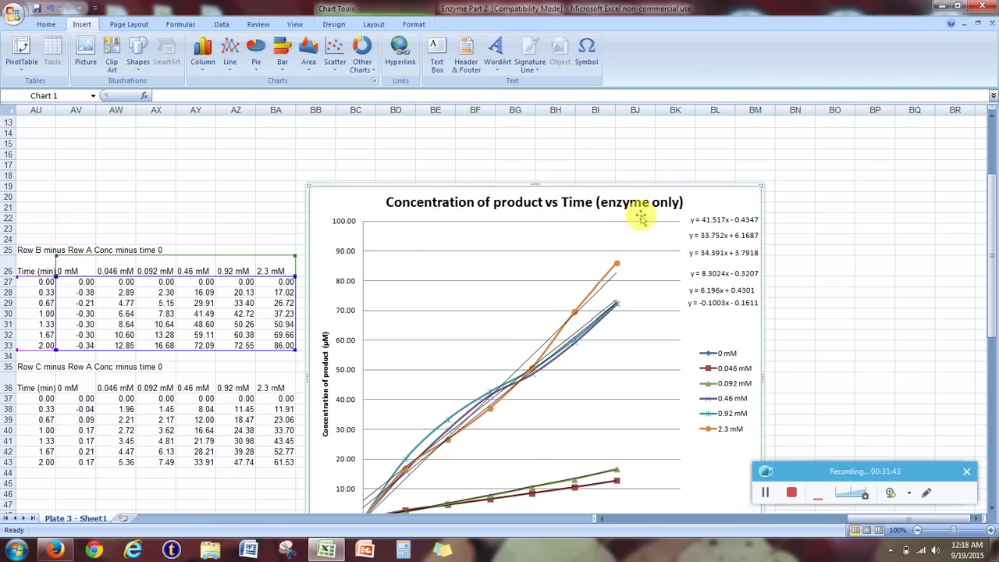
scroll(637, 226, down, 10)
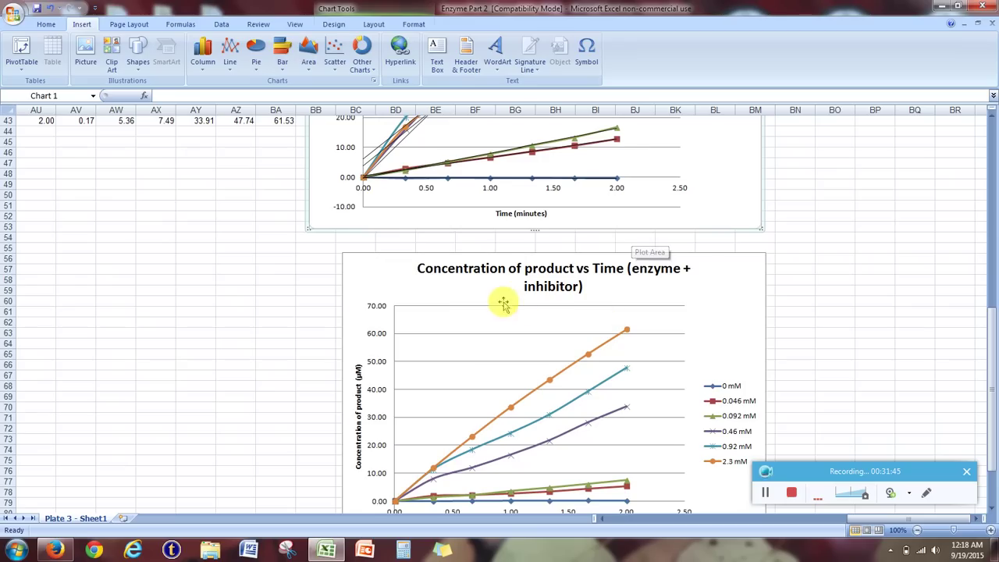
scroll(562, 301, down, 2)
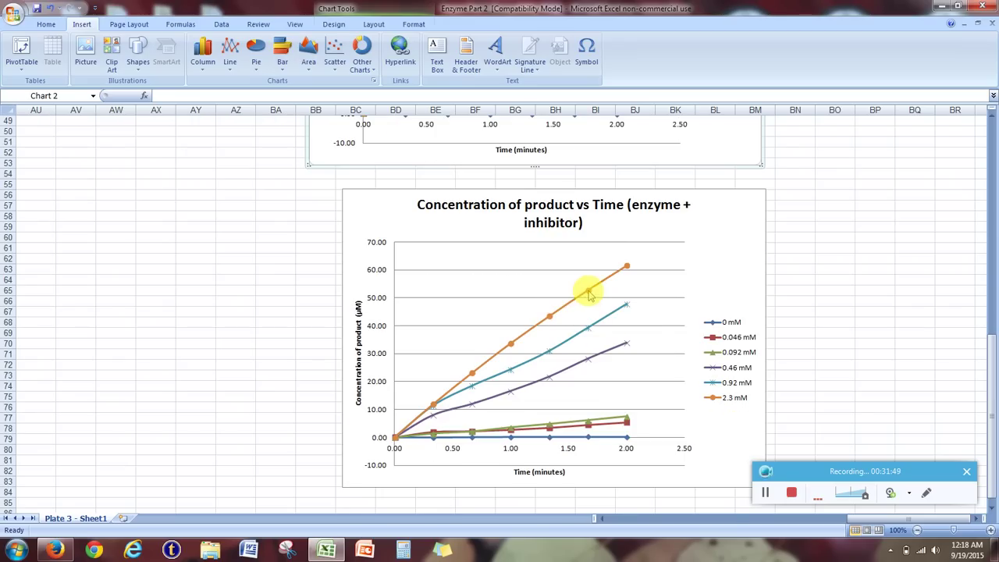
right_click(588, 294)
click(604, 383)
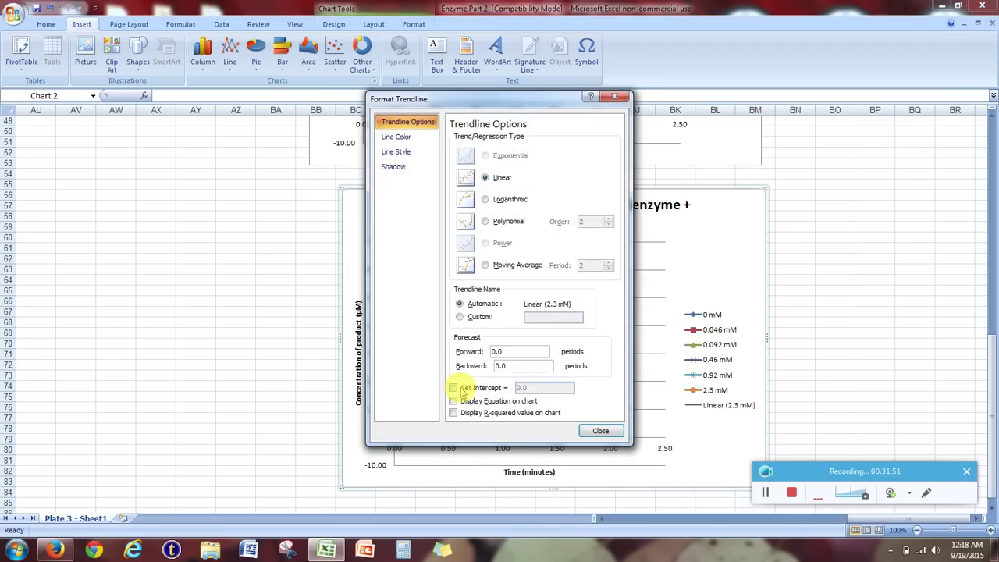
click(473, 401)
click(600, 430)
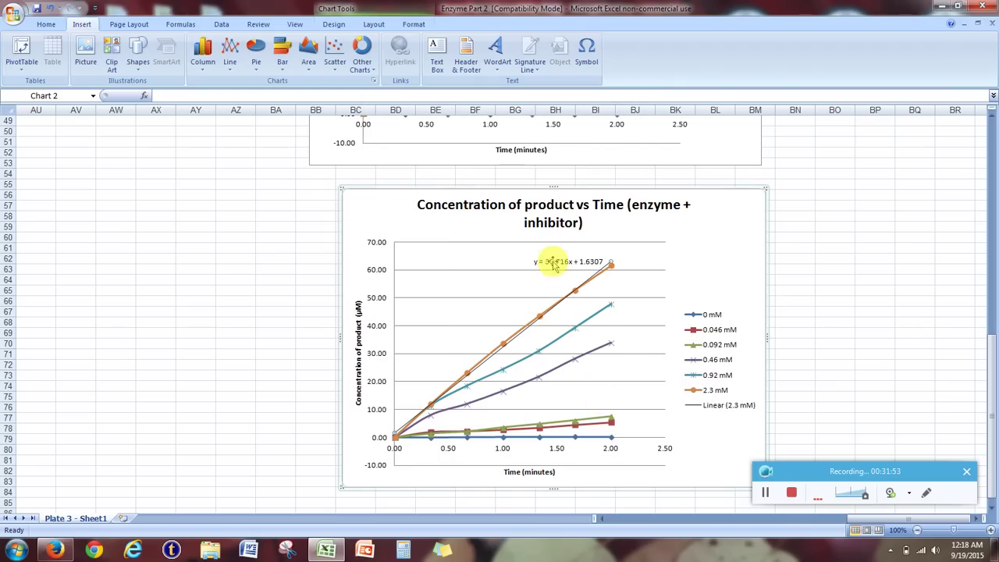
drag(553, 258, 697, 227)
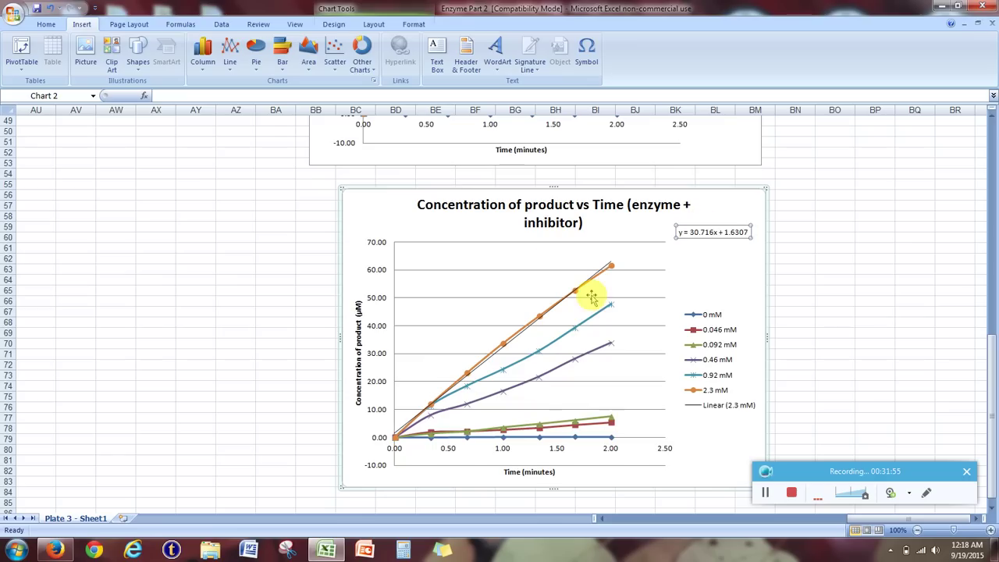
- Add a linear trendline with its equation to the enzyme + inhibitor chart's 0.92 mM series and place the equation under the 2.3 mM one
right_click(583, 320)
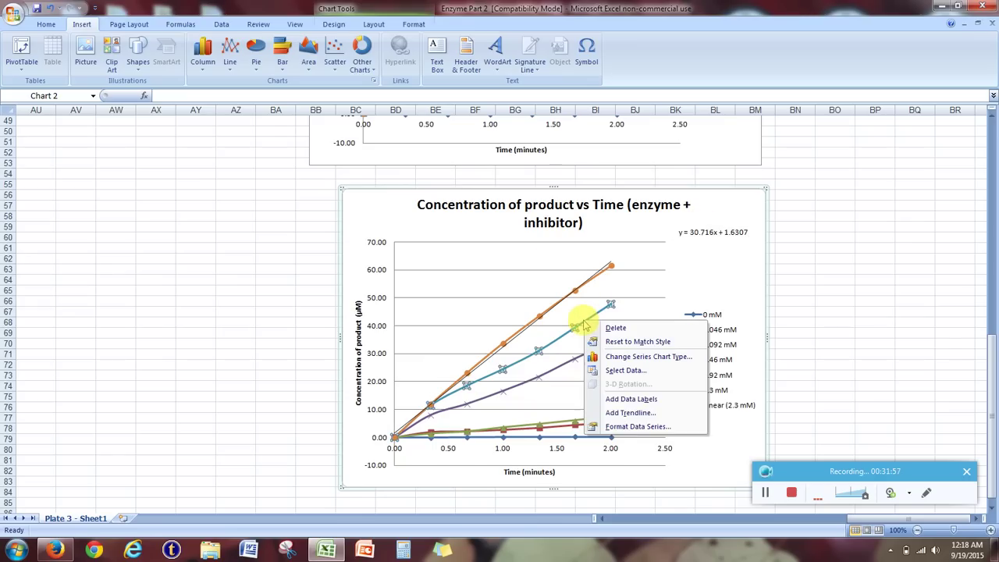
click(614, 413)
click(492, 401)
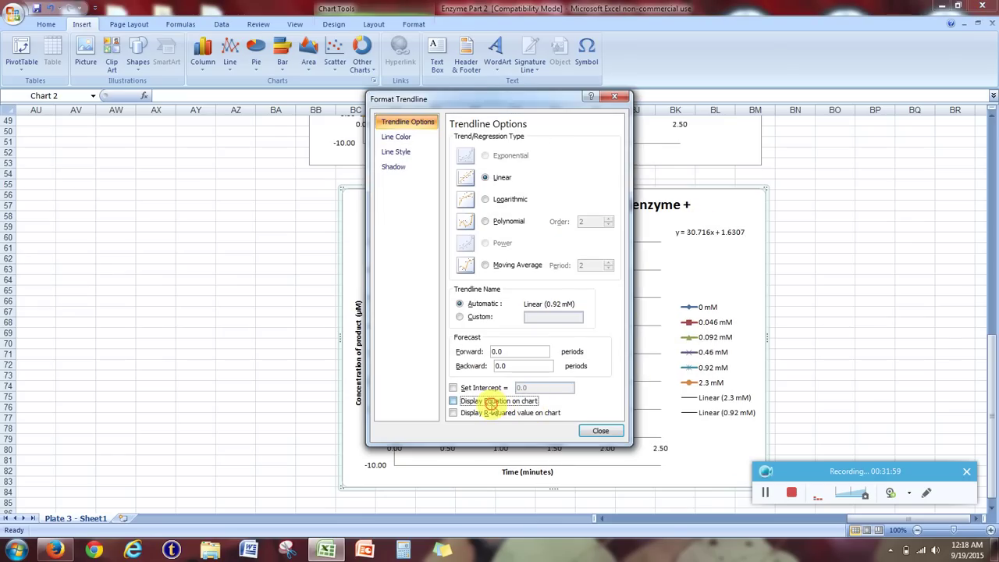
click(598, 430)
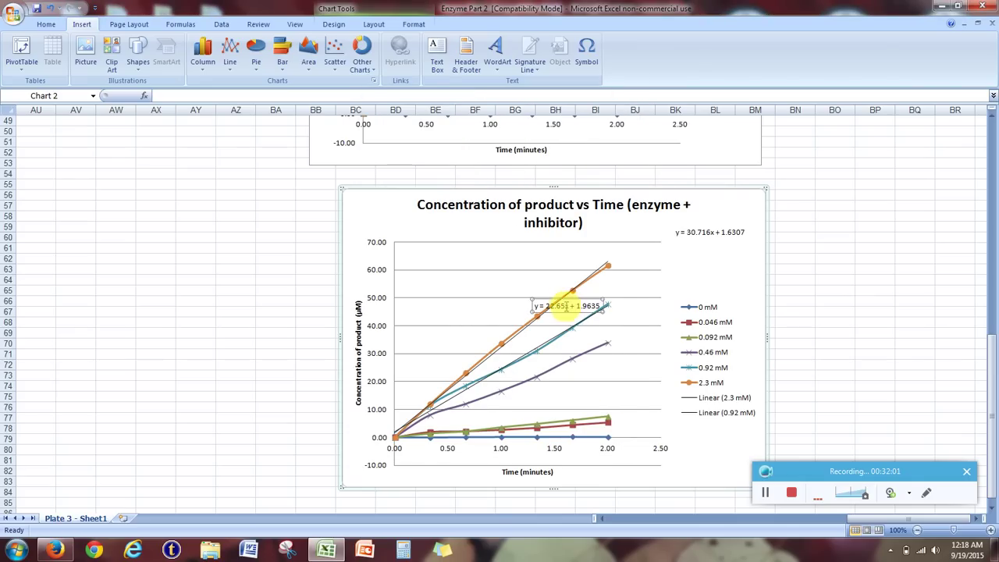
drag(562, 299, 709, 244)
right_click(581, 358)
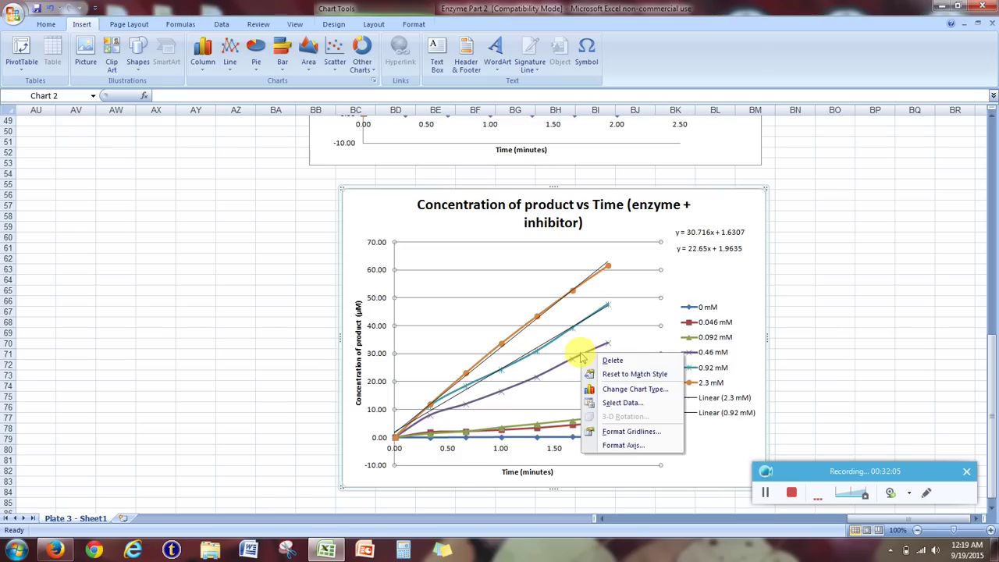
click(609, 445)
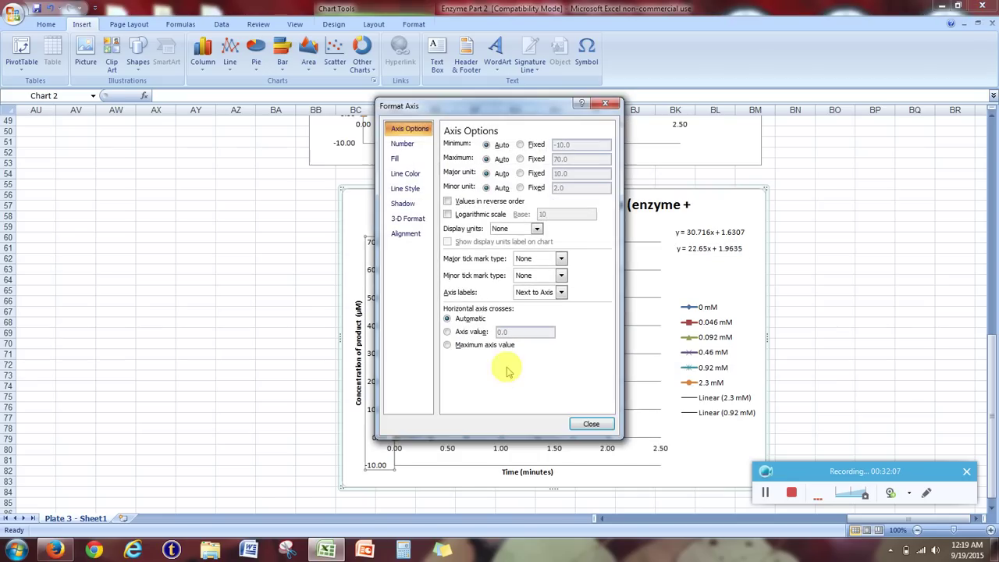
click(589, 422)
- Add a linear trendline with its equation to the enzyme + inhibitor chart's 0.46 mM series and place the equation under the 0.92 mM one
right_click(587, 356)
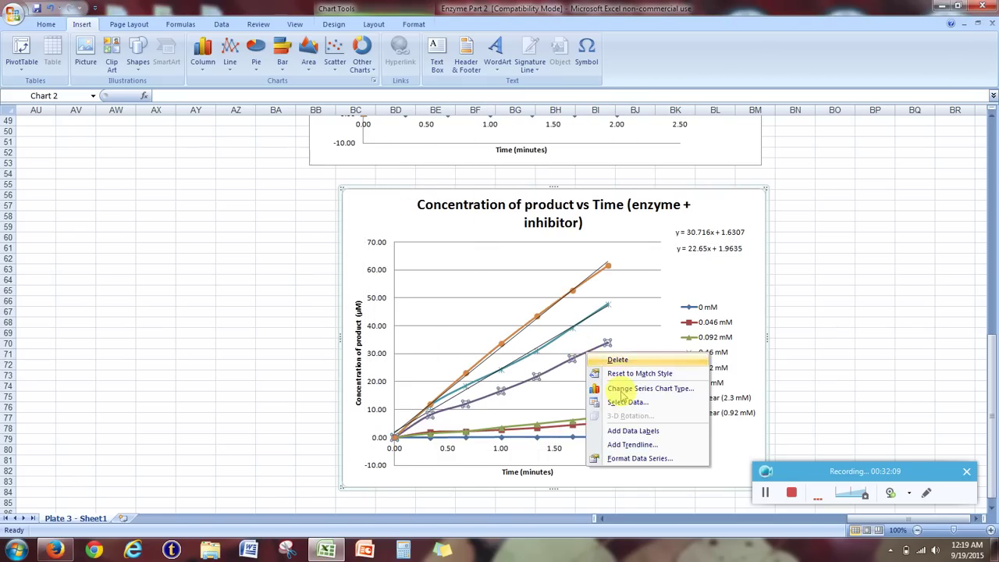
click(630, 442)
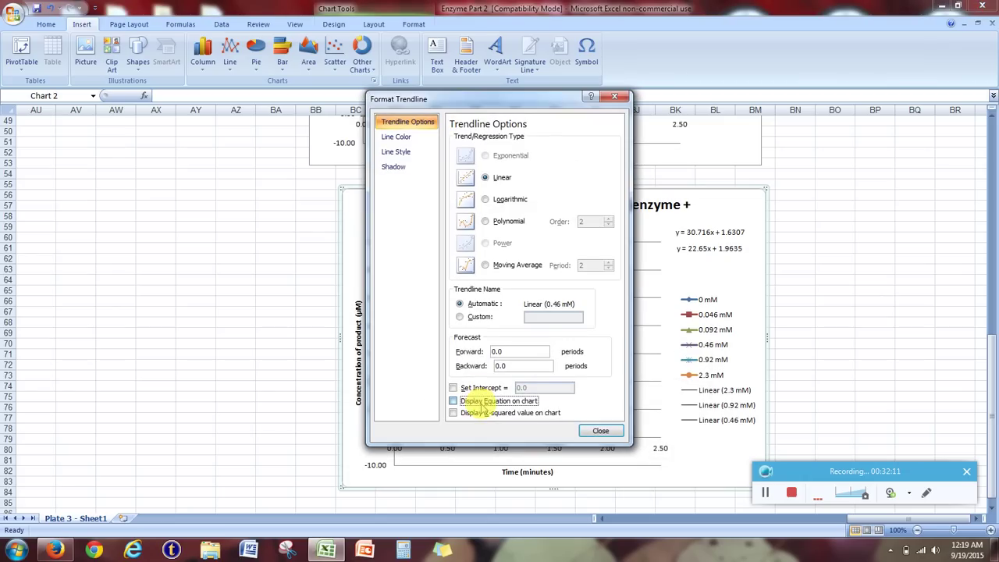
click(600, 431)
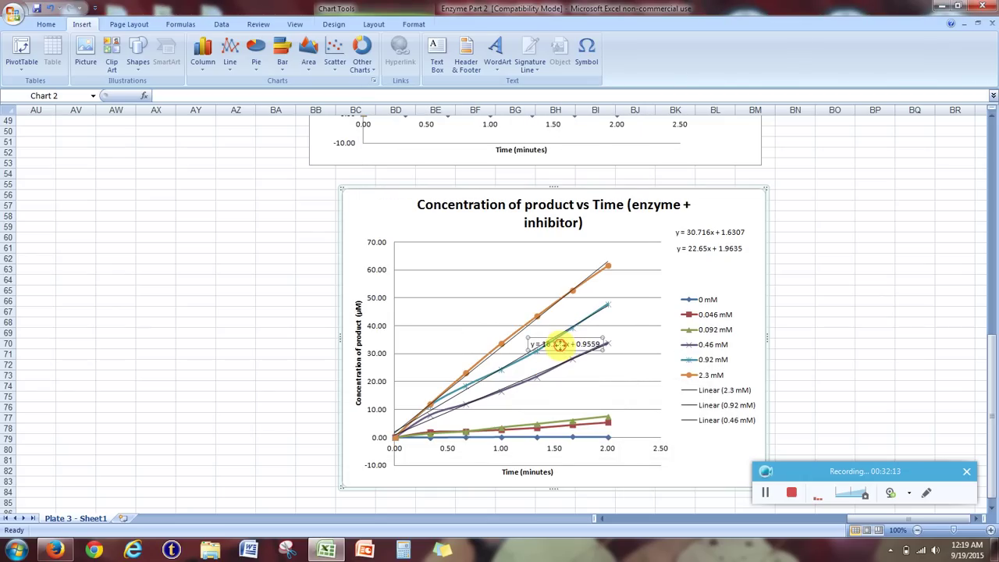
drag(559, 344, 701, 263)
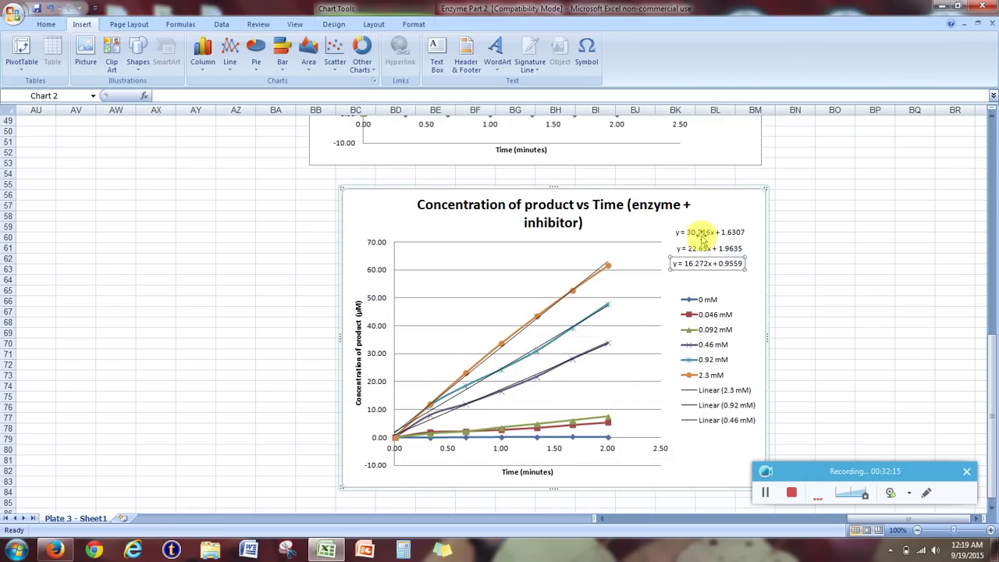
- Add a linear trendline with its equation to the enzyme + inhibitor chart's 0.092 mM series and place the equation under the 0.46 mM one
right_click(574, 424)
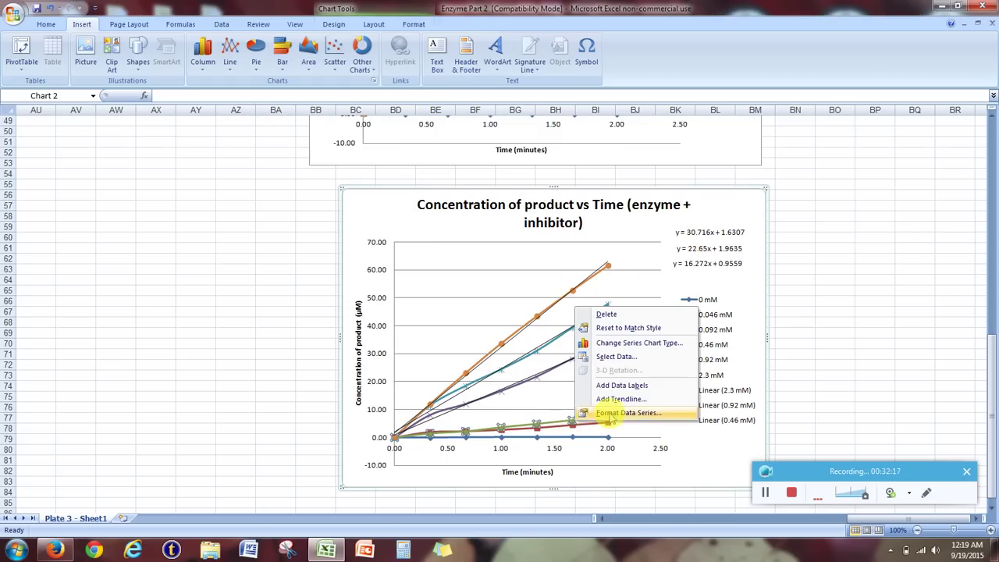
click(614, 397)
click(531, 400)
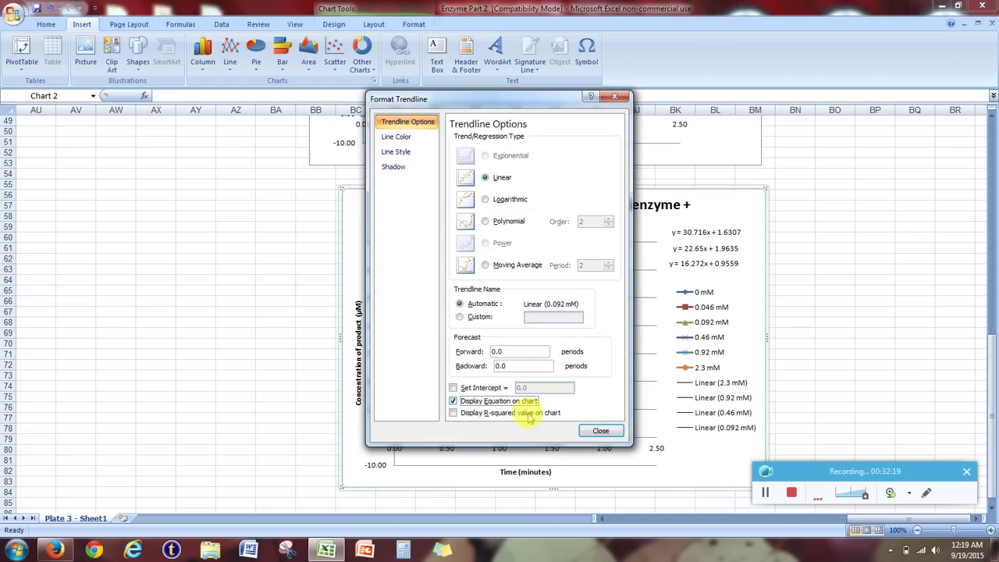
click(597, 431)
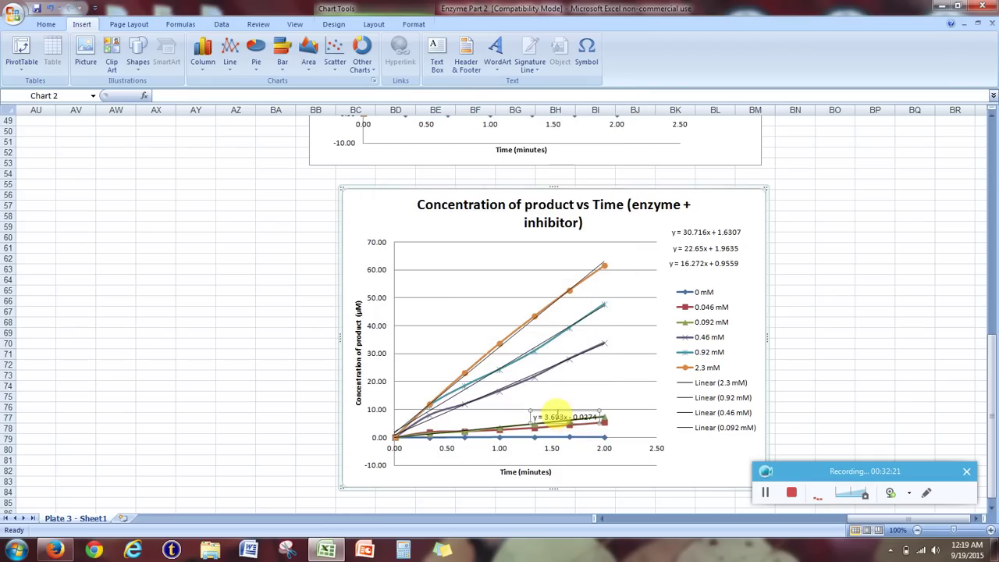
drag(555, 410, 694, 273)
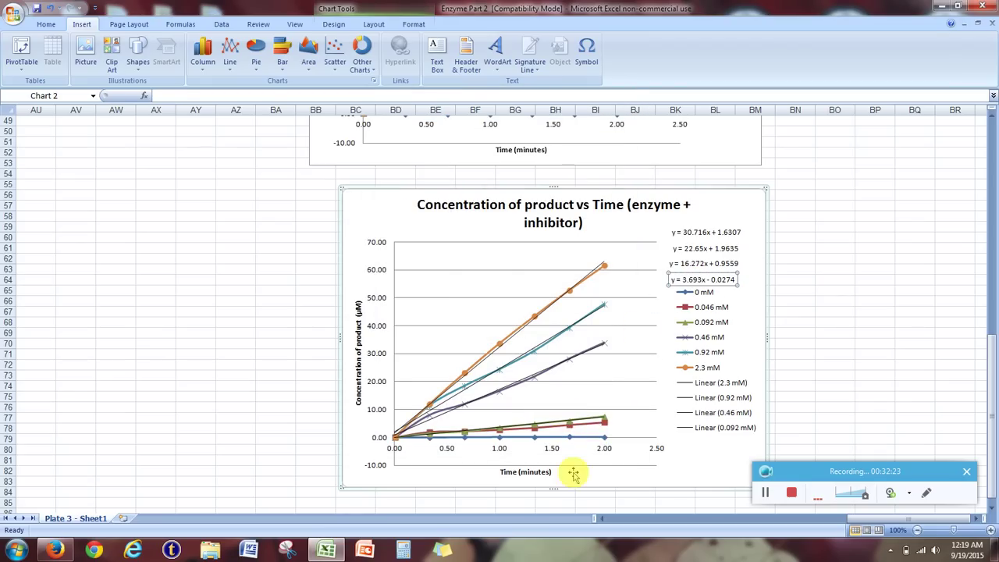
- Add a linear trendline with its equation to the enzyme + inhibitor chart's 0.046 mM series and place the equation under the 0.092 mM one
click(584, 428)
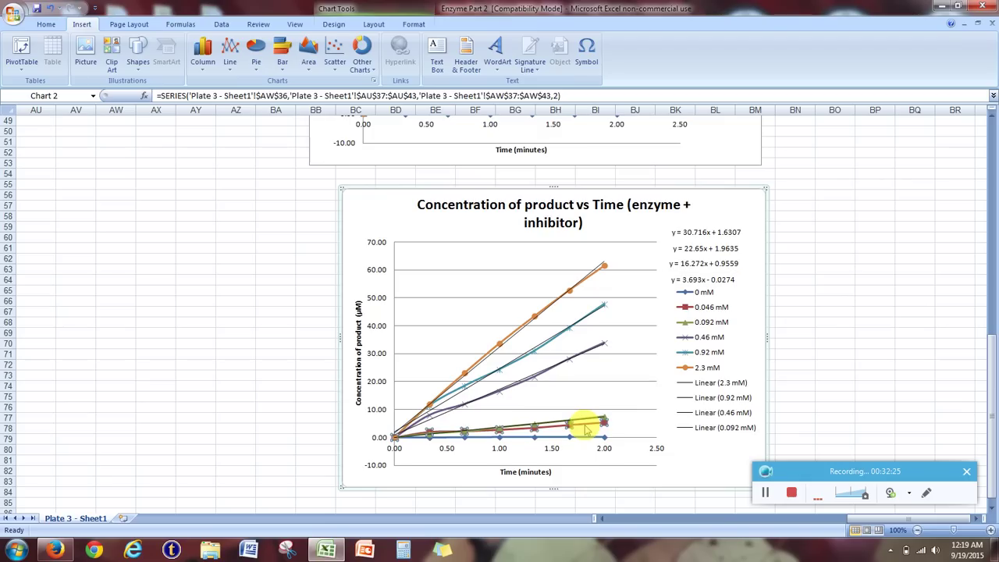
right_click(584, 429)
click(618, 403)
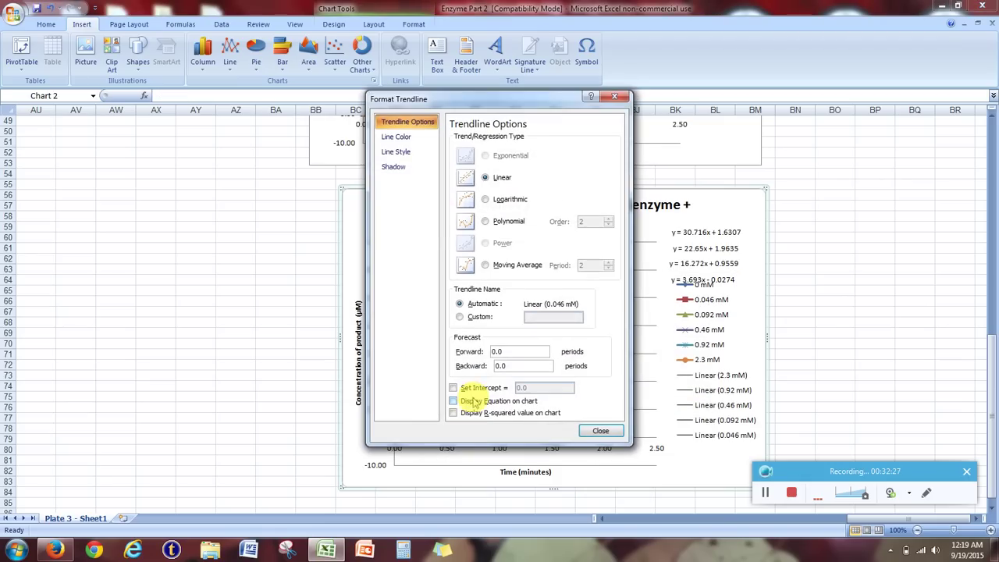
click(472, 400)
click(599, 431)
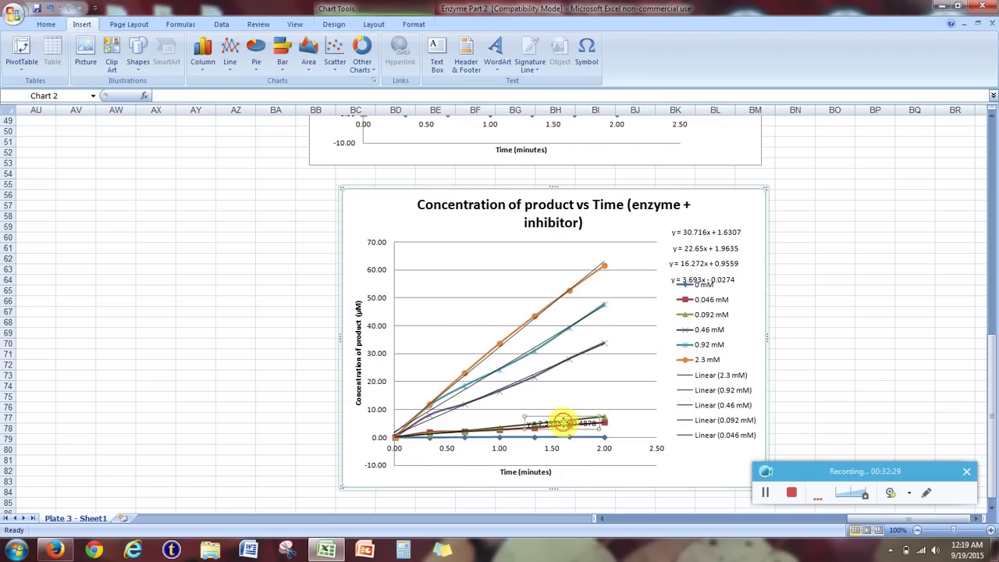
click(713, 298)
drag(711, 291, 710, 292)
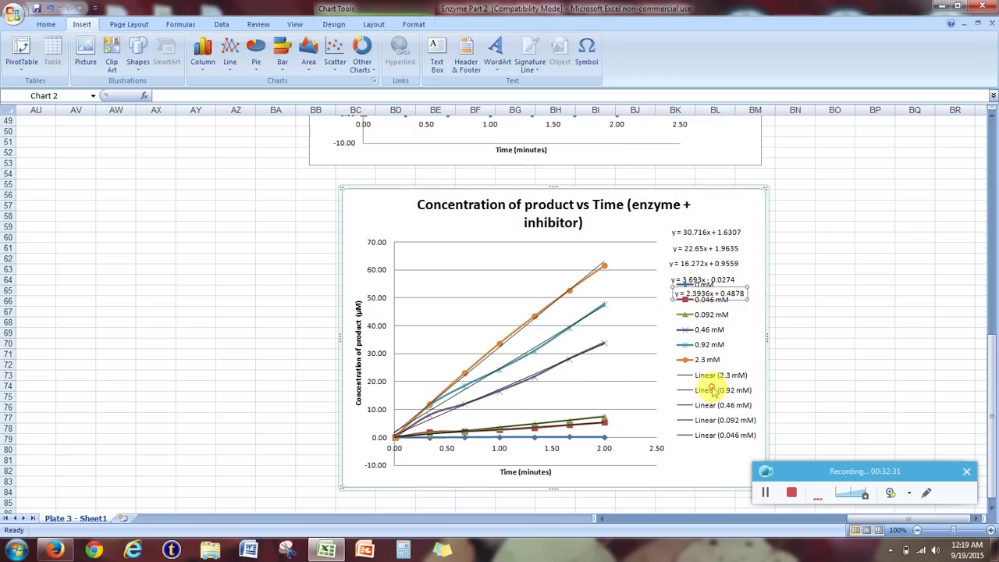
- Delete the legend entries of the 2.3, 0.92, 0.46, 0.092 and 0.046 mM linear trendlines from the enzyme + inhibitor chart
click(712, 378)
key(Delete)
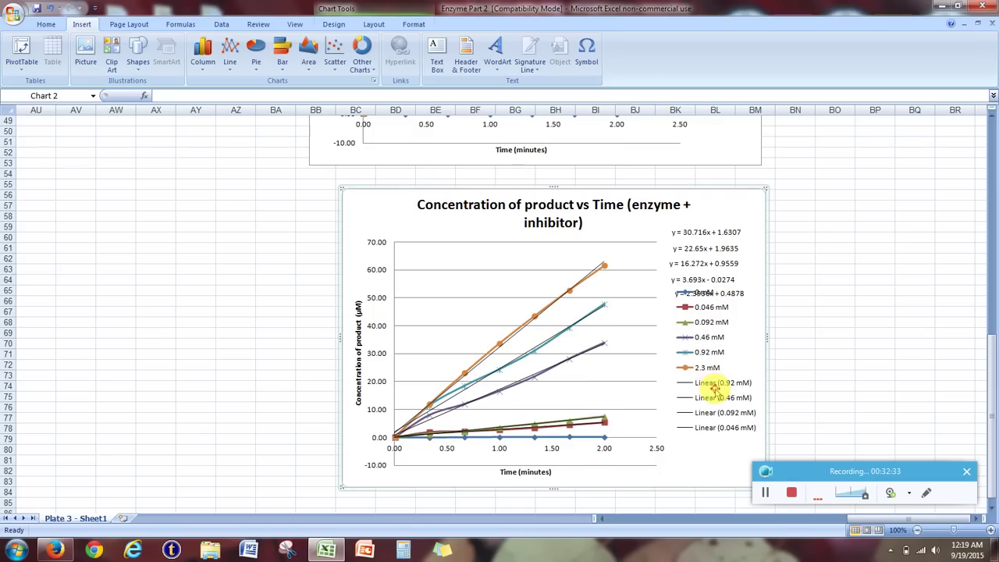
click(710, 382)
key(Delete)
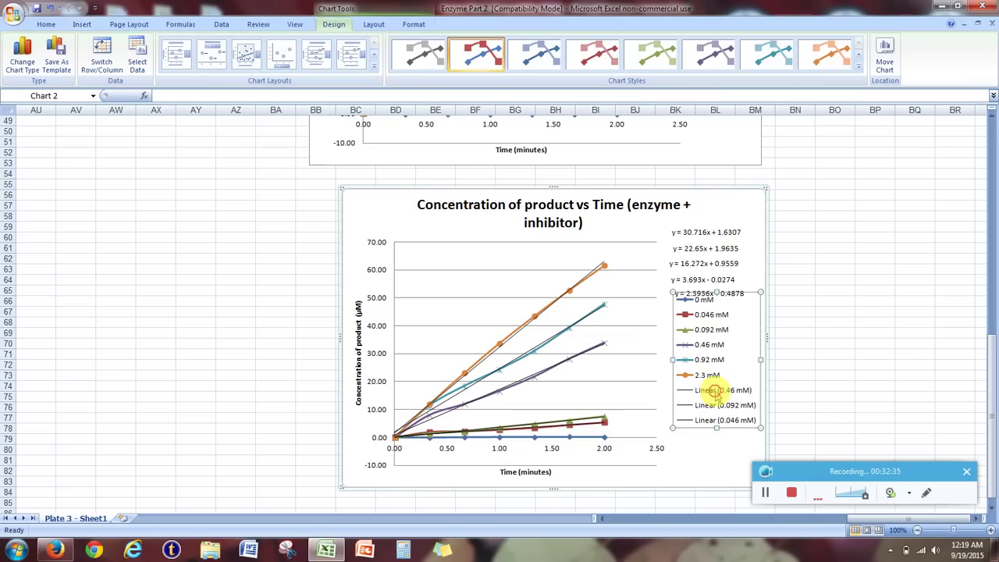
click(712, 391)
key(Delete)
click(712, 400)
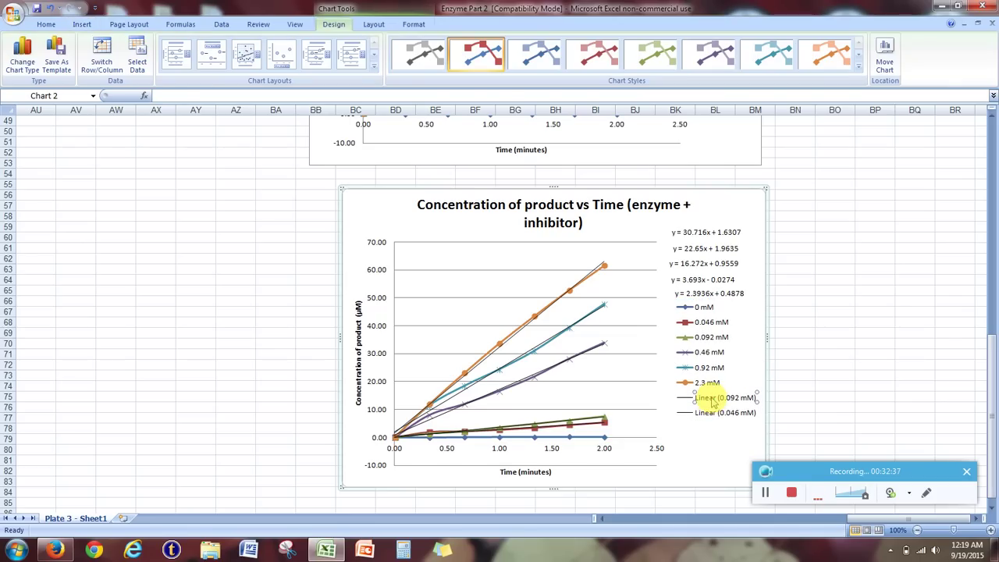
key(Delete)
click(713, 406)
key(Delete)
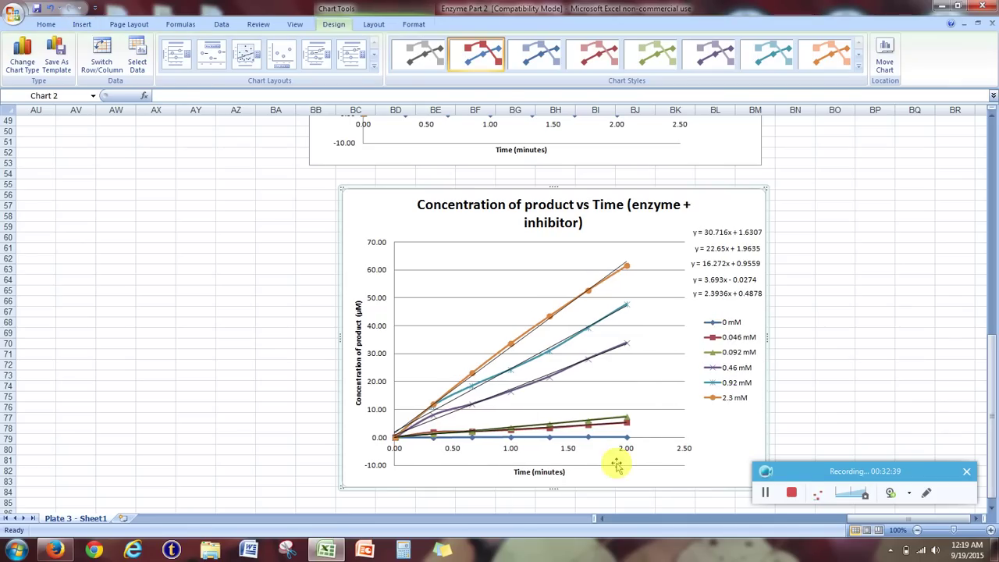
- Add a linear trendline with its equation to the enzyme + inhibitor chart's 0 mM series
click(602, 437)
right_click(626, 441)
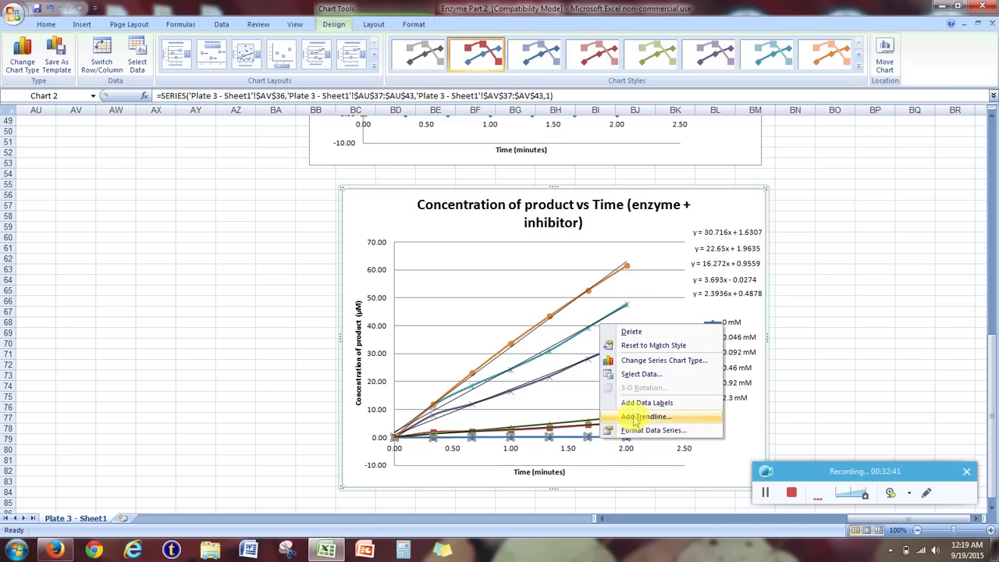
click(646, 416)
click(454, 401)
click(598, 430)
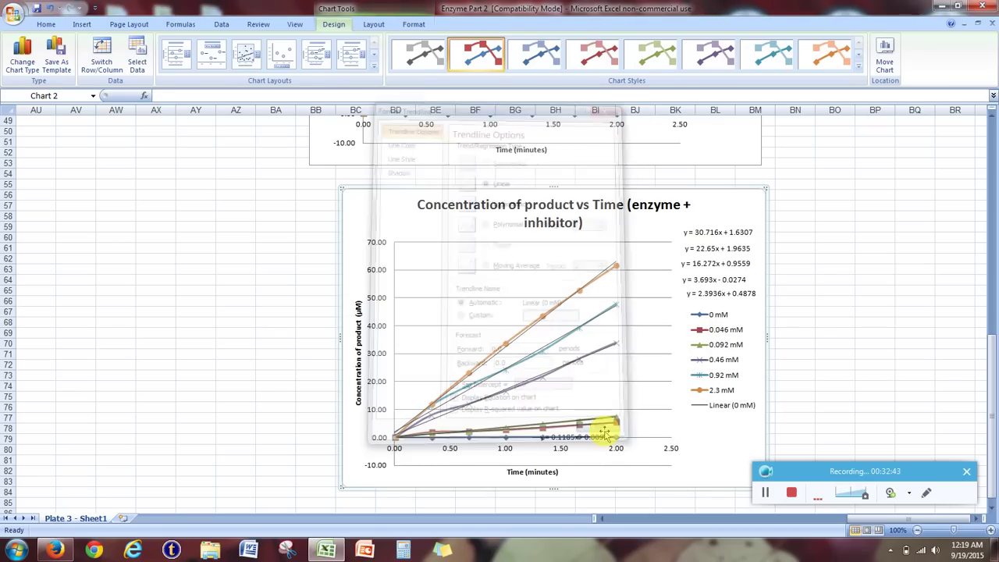
- Delete the 0 mM trendline's legend entry and place its equation under the 0.046 mM one, just above the legend
click(736, 407)
click(736, 406)
key(Delete)
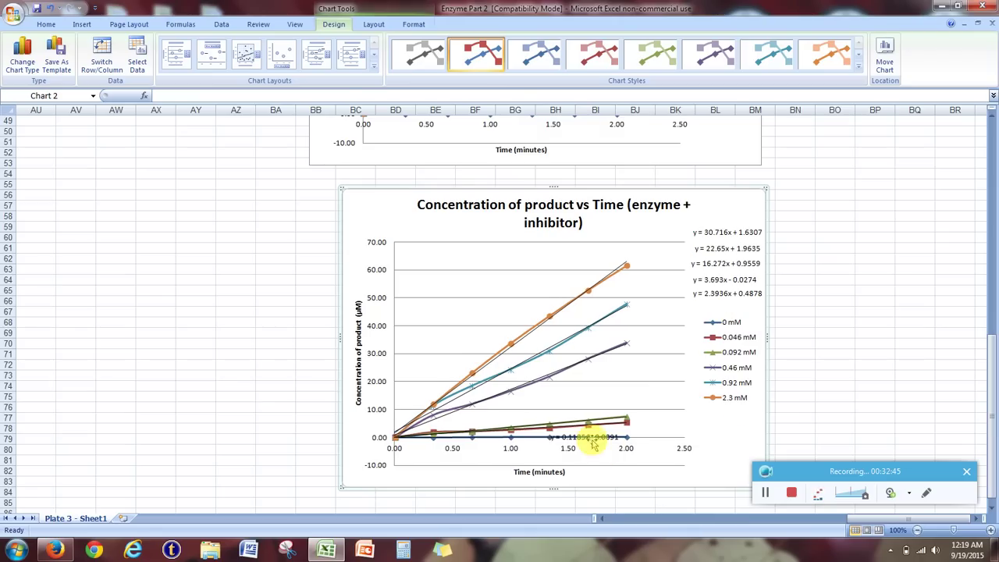
drag(607, 431, 746, 309)
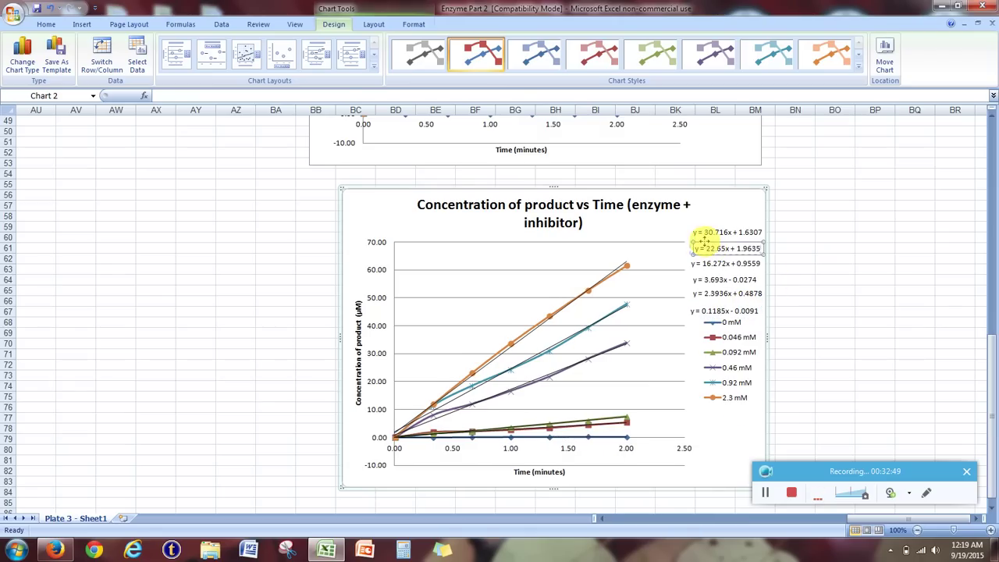
click(788, 364)
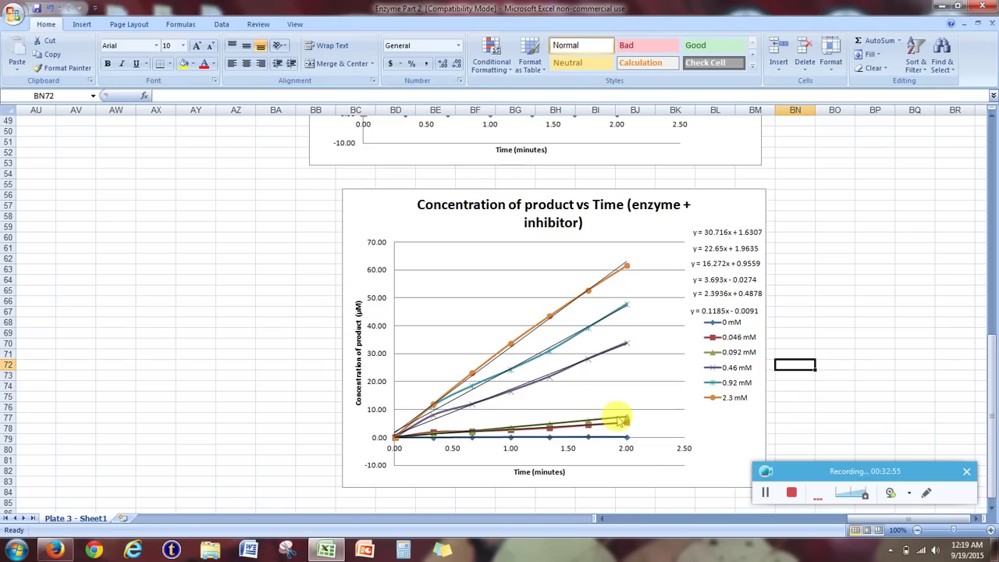
- Enlarge the enzyme + inhibitor chart so that it lines up with the enzyme only chart above it
click(360, 195)
drag(354, 184, 321, 171)
drag(729, 472, 755, 480)
- Review the numbered procedure list at the start of the sheet, especially the graphing, Michaelis Menten plot and double reciprocal plot items
drag(877, 517, 656, 513)
scroll(608, 383, up, 11)
scroll(558, 375, up, 5)
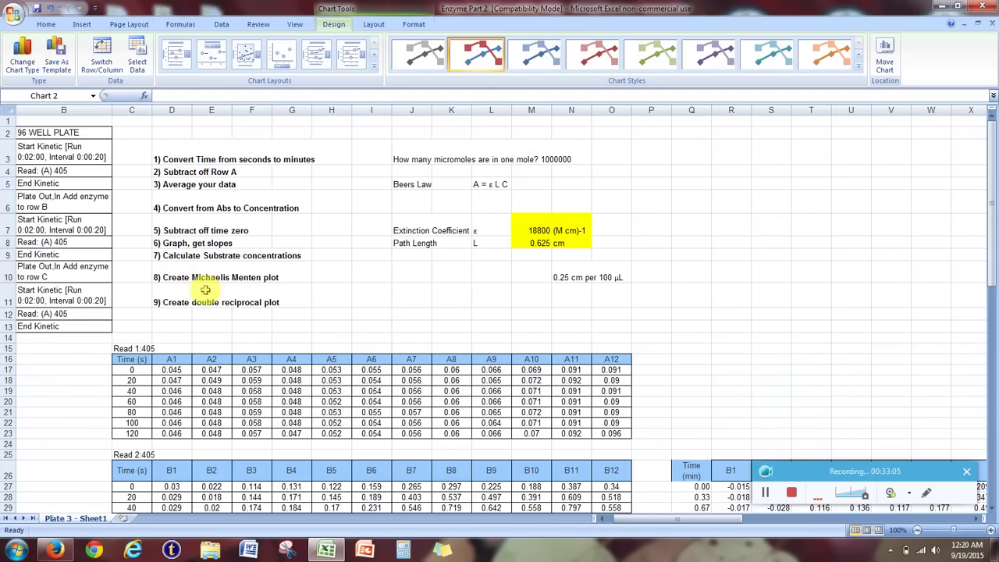
click(173, 243)
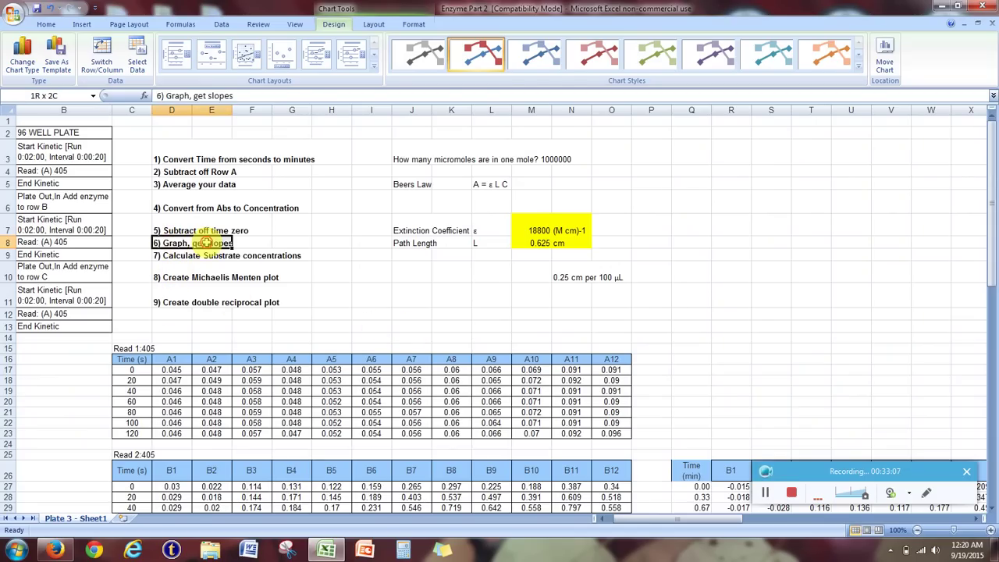
drag(173, 277, 251, 277)
click(296, 302)
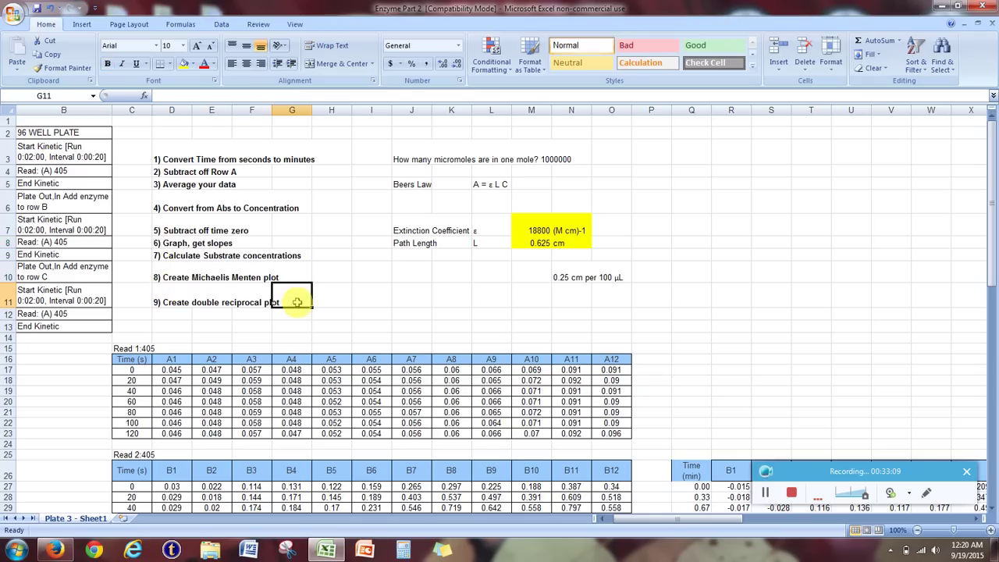
click(269, 346)
drag(182, 305, 263, 305)
click(331, 348)
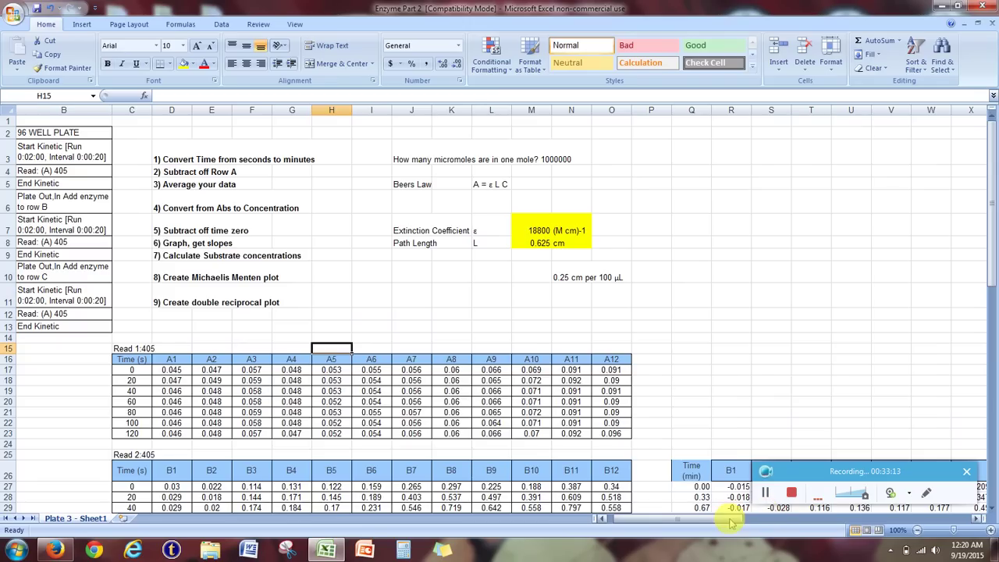
- Enter the column headings "[Substrate]" in cell BO20 and "Velocity" in BP20, beside the enzyme only chart
drag(738, 518, 970, 530)
scroll(854, 409, down, 7)
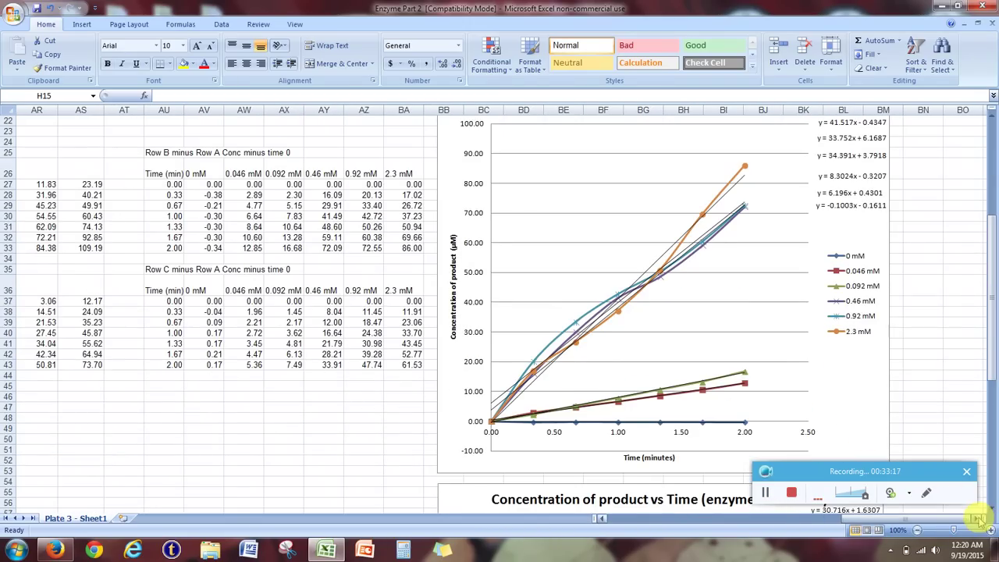
click(979, 519)
scroll(774, 448, up, 1)
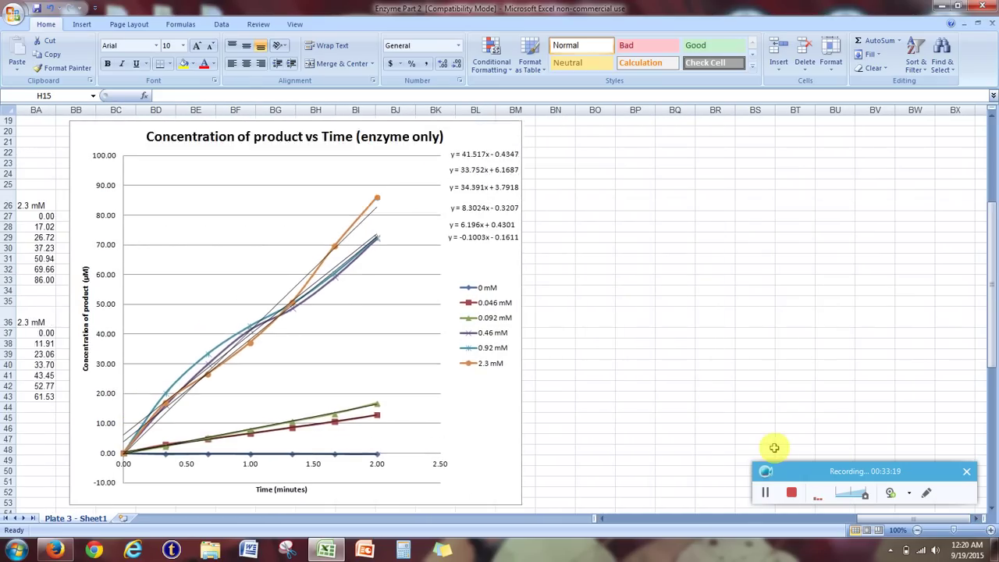
scroll(768, 444, up, 1)
scroll(742, 435, down, 1)
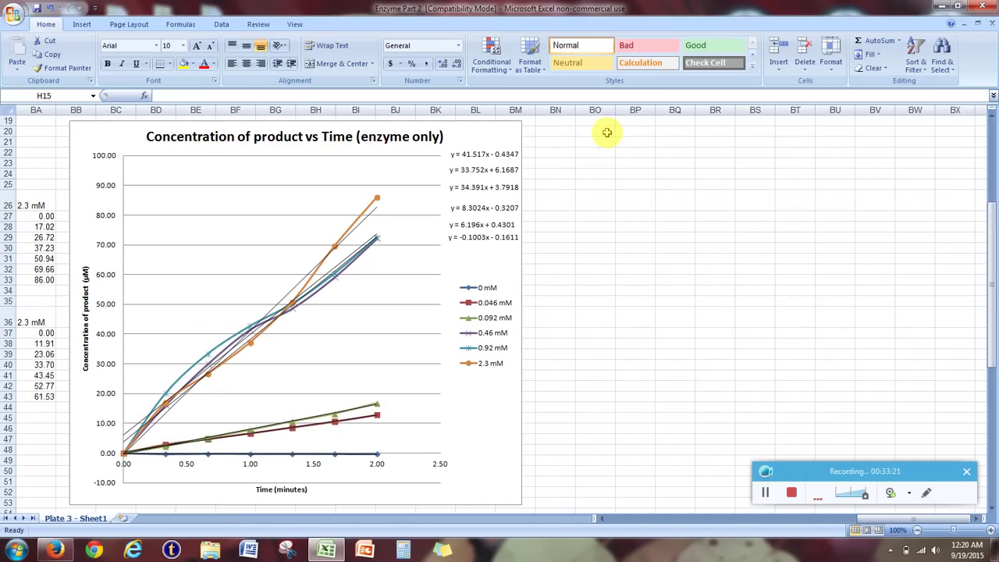
click(606, 132)
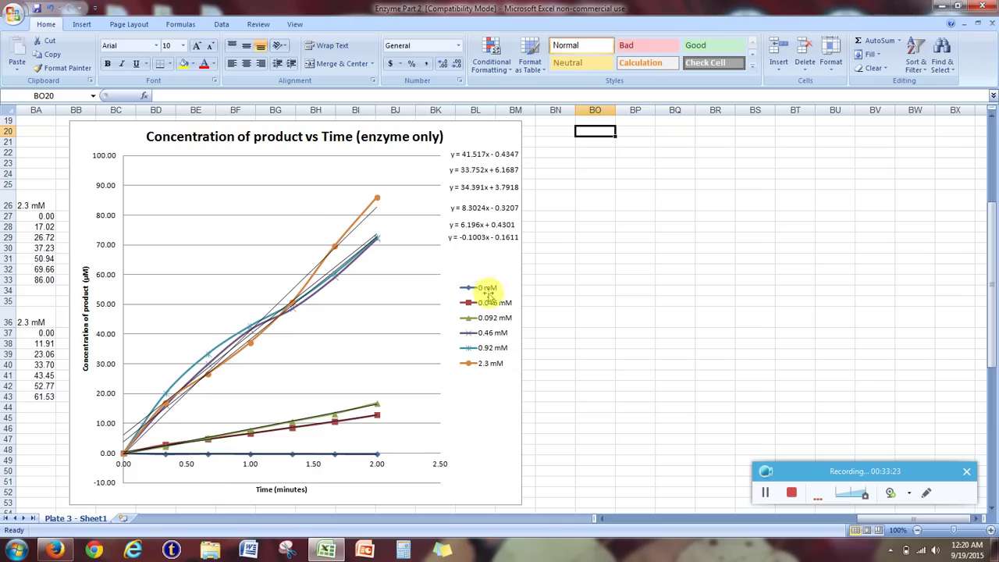
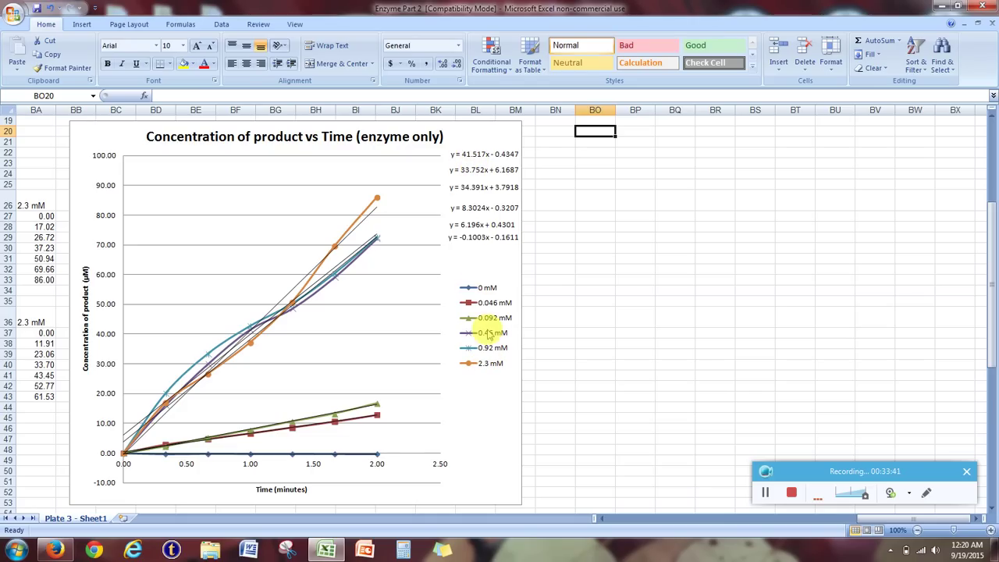
click(586, 181)
click(586, 153)
scroll(592, 168, up, 1)
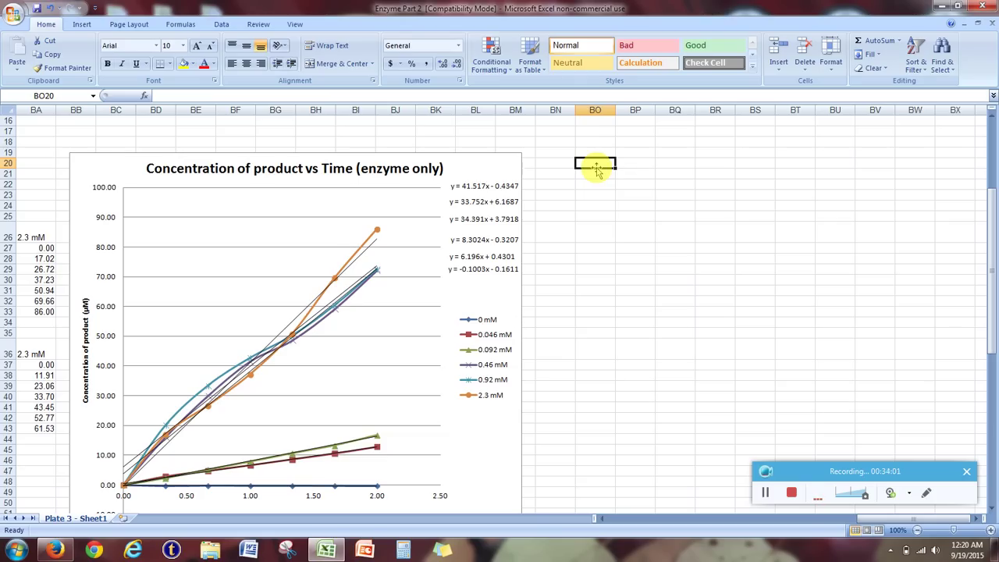
text(Substrate)
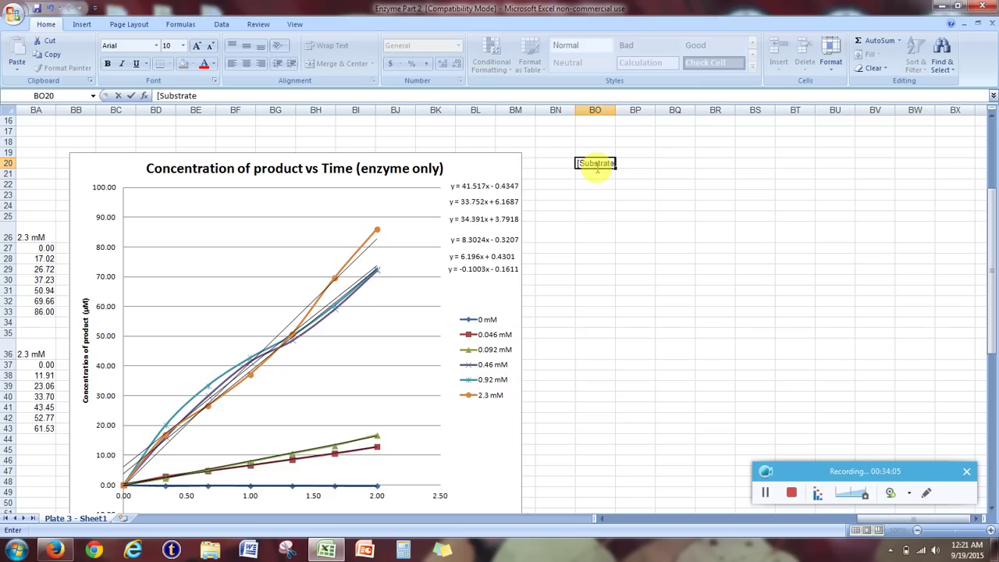
key(Tab)
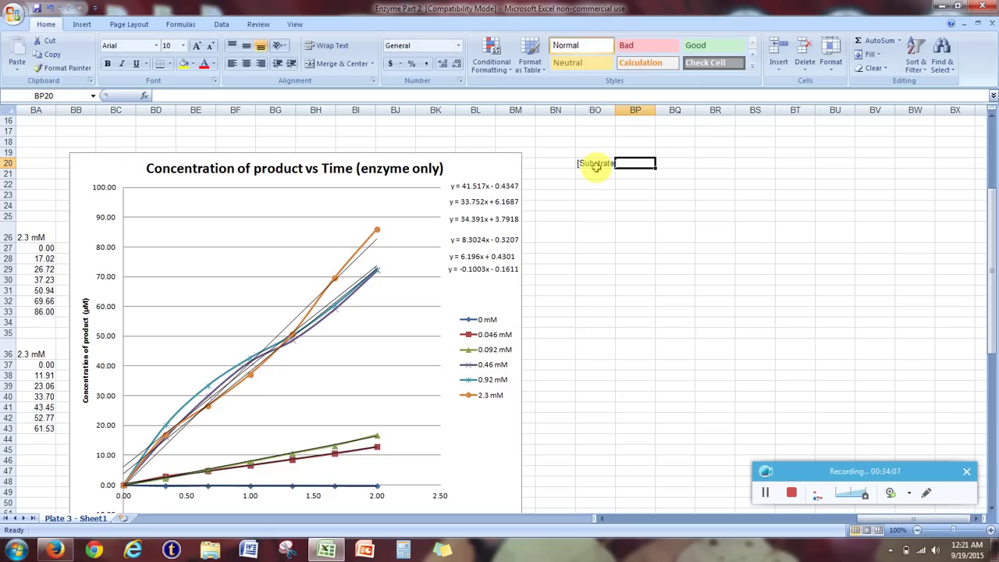
text(Velocity)
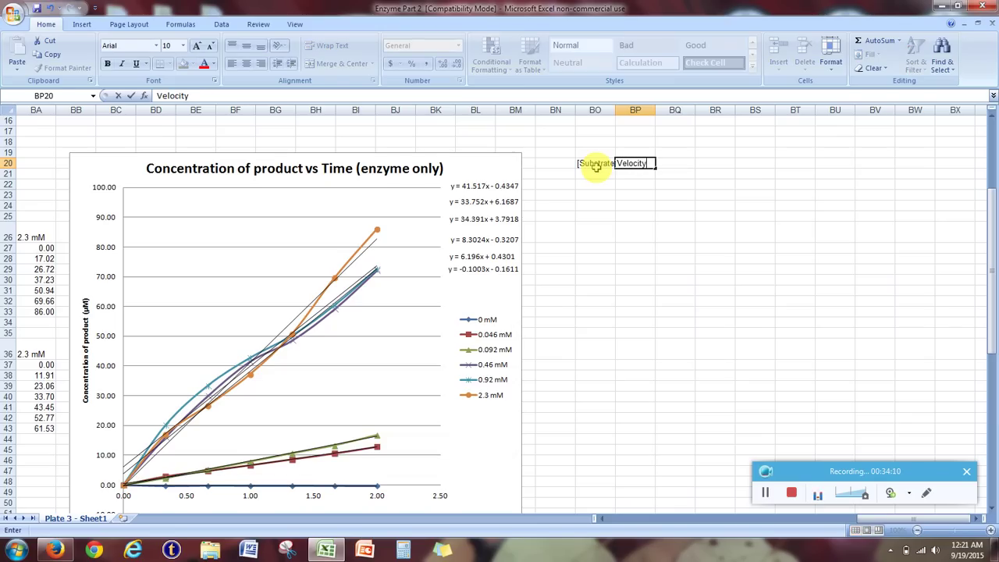
key(Return)
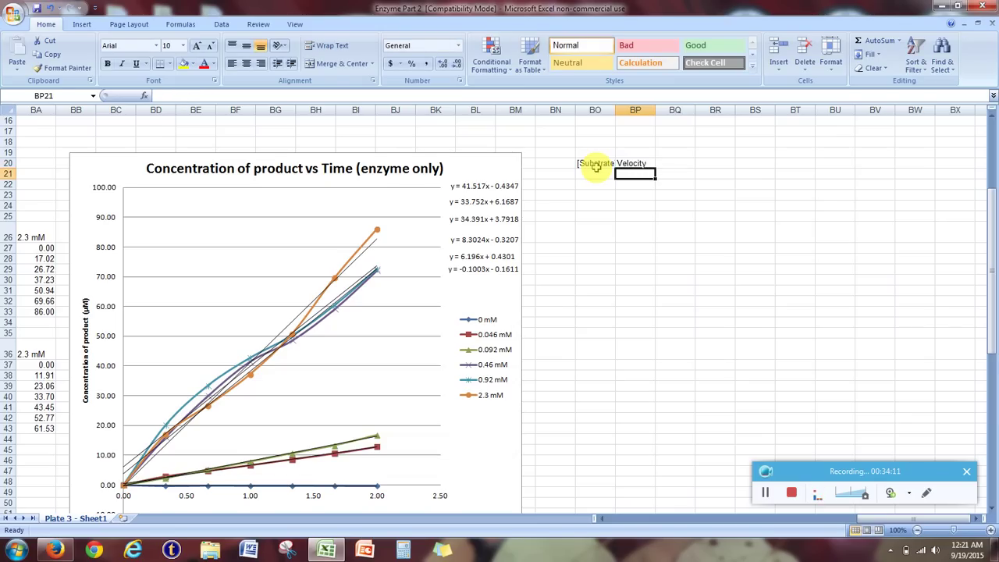
- Widen column BO to fit its heading, then enter substrate concentrations 2.3, 0.92, 0.46, 0.092, 0.046 and 0 in BO21:BO26
double_click(615, 110)
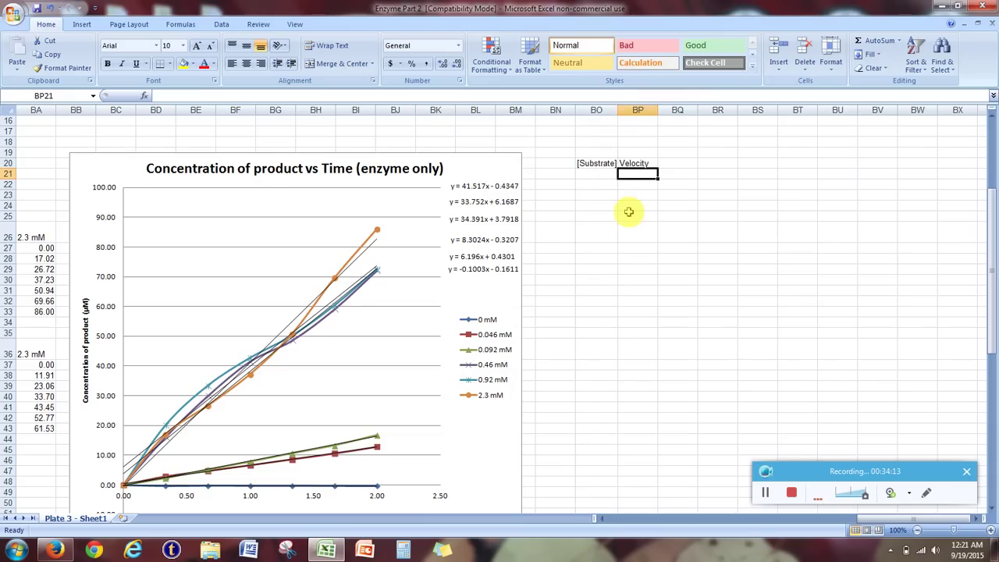
click(595, 174)
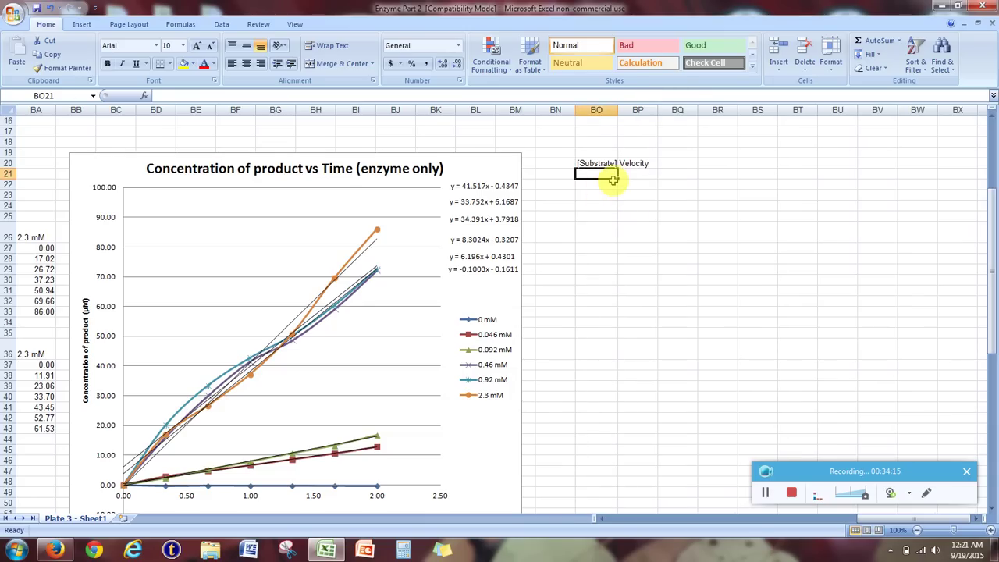
text(2.3)
key(Return)
text(.92)
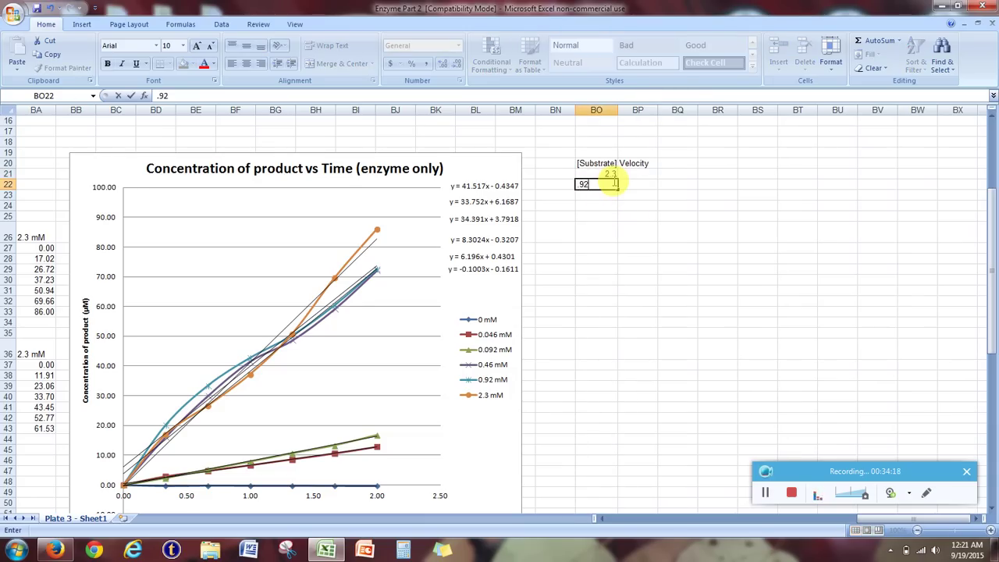
key(Return)
text(.46)
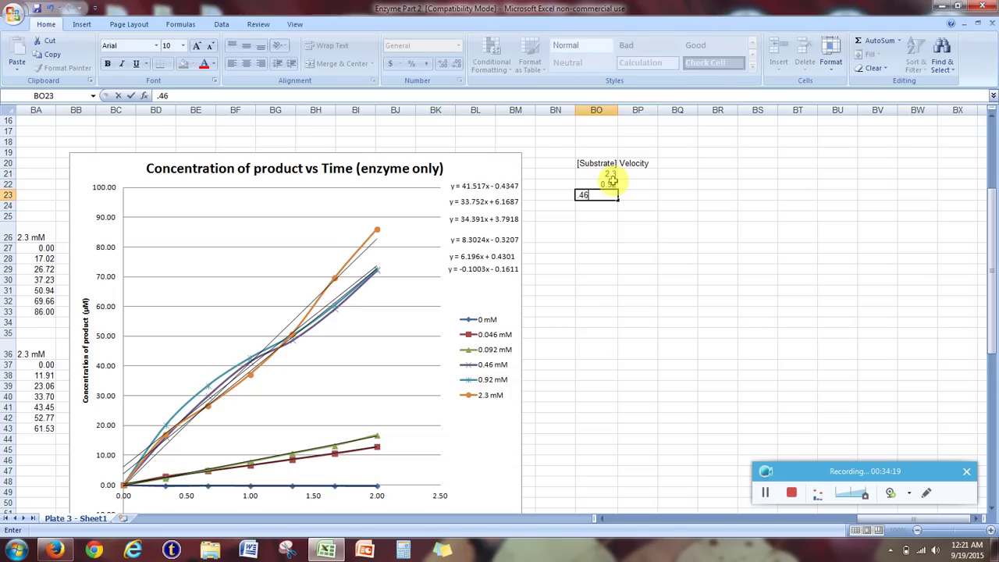
key(Return)
text(.092)
key(Return)
text(.)
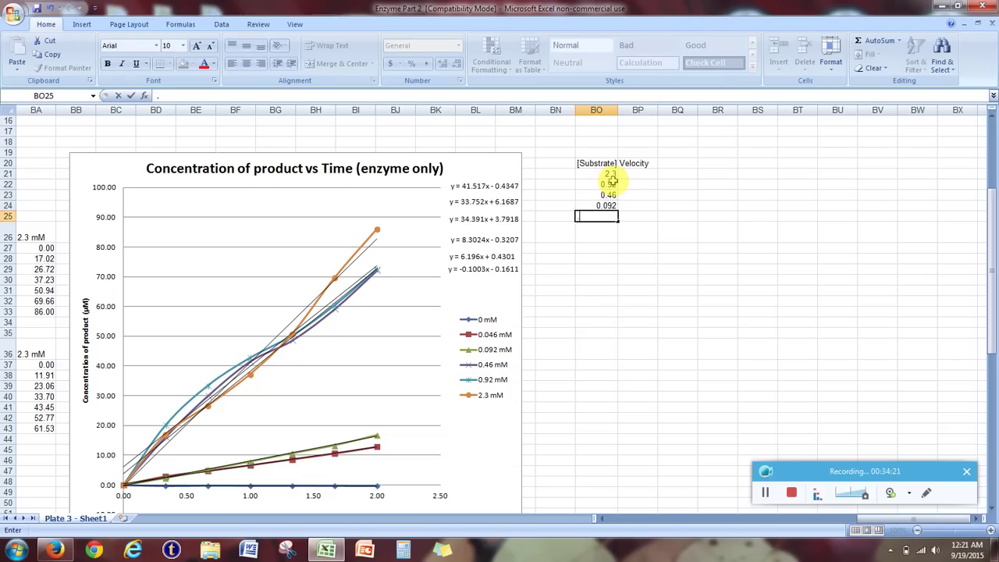
text(046)
key(Return)
text(0)
key(Return)
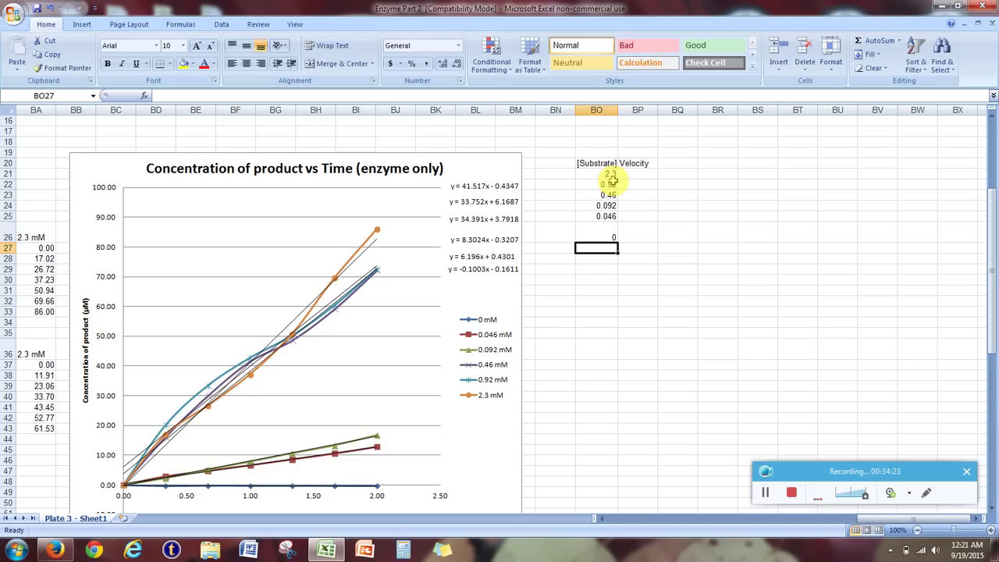
- Enter the enzyme only trendline slopes 41.517, 33.752, 34.391, 8.3024, 6.196 and -0.1003 as velocities in BP21:BP26
click(635, 177)
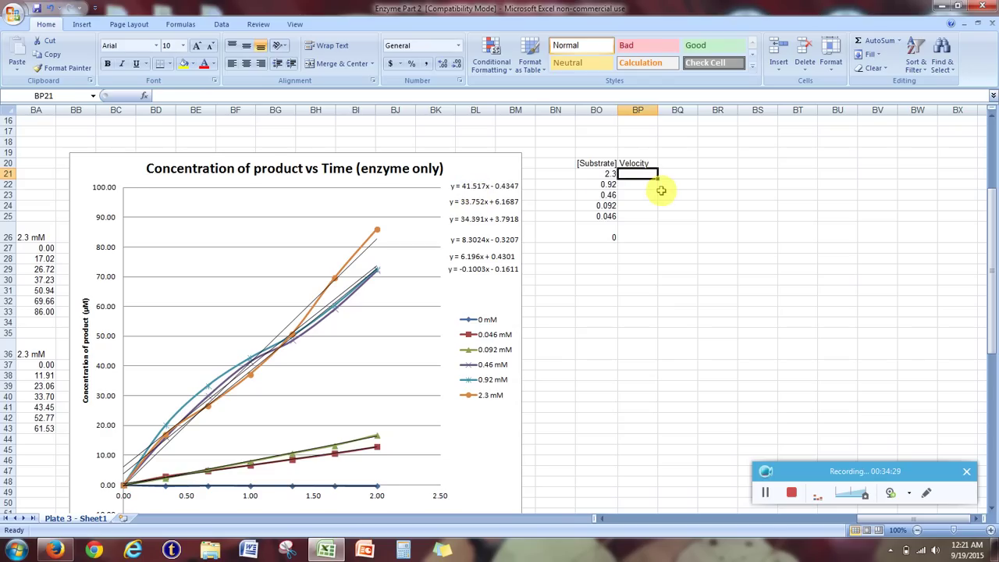
text(41.517)
key(Return)
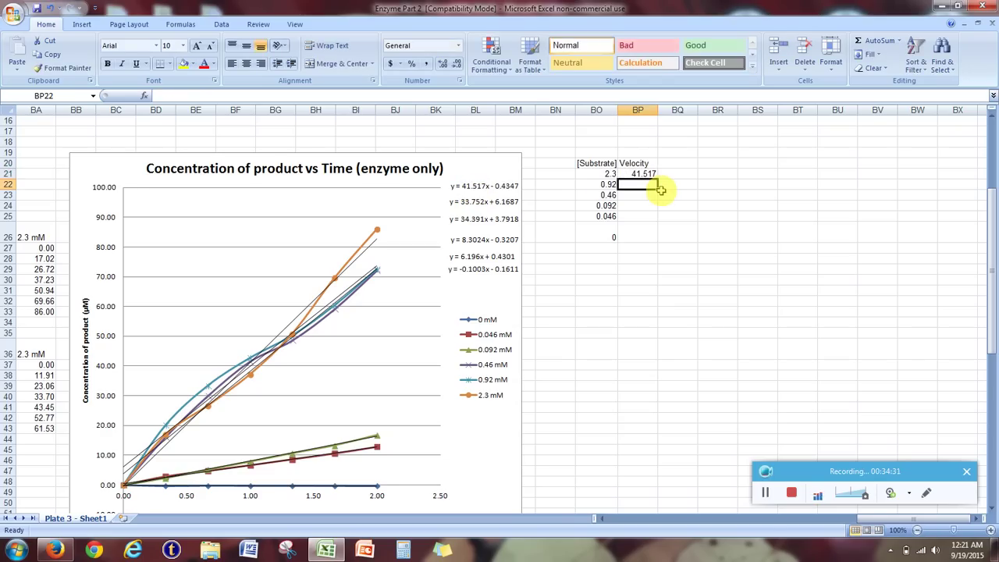
text(33.752)
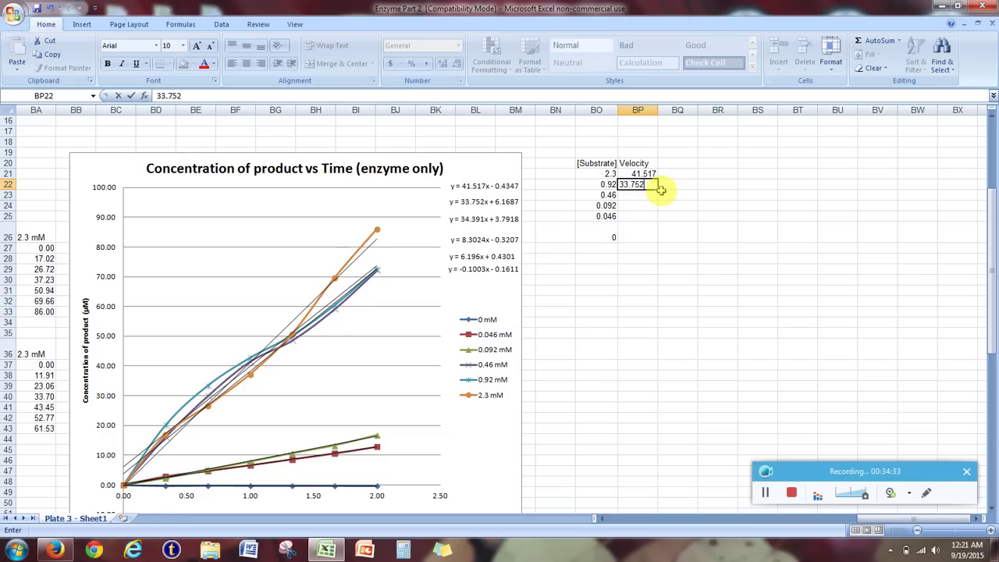
key(Return)
text(34.391)
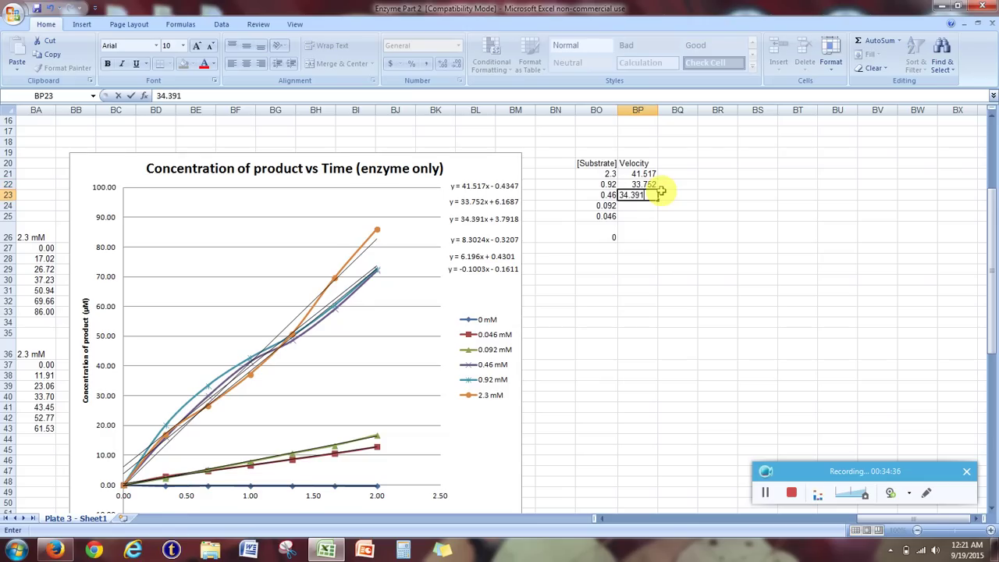
key(Return)
text(8.3024)
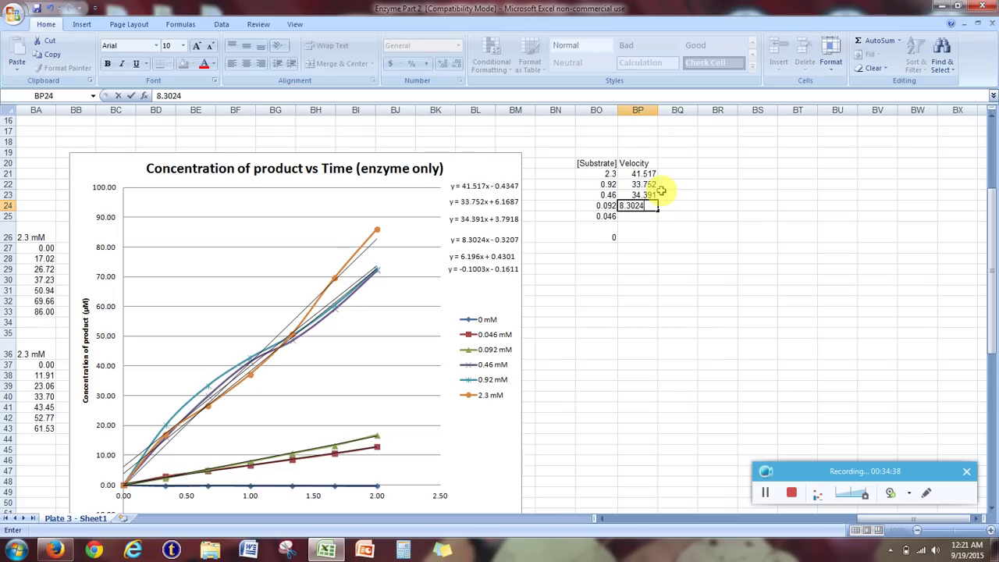
key(Return)
text(6)
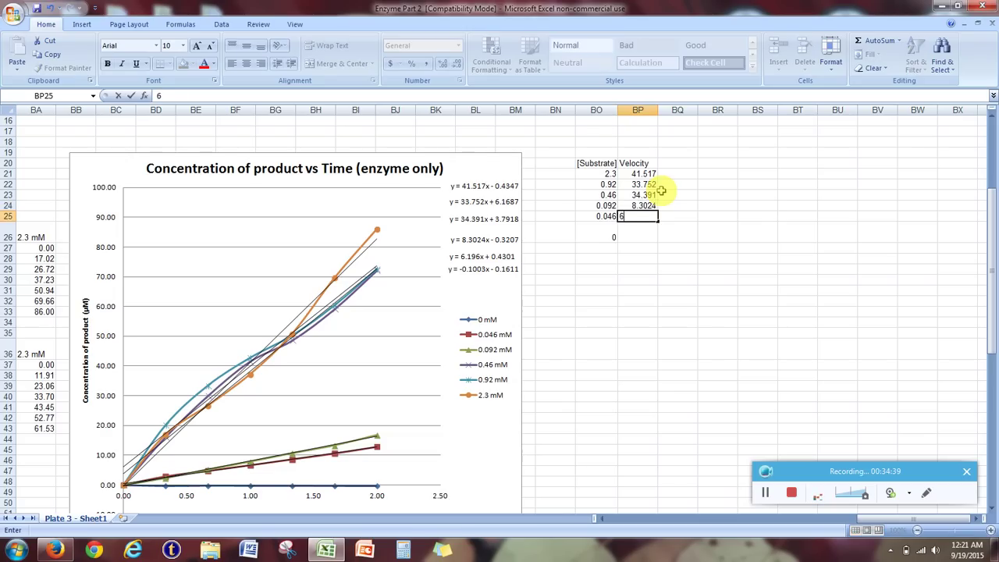
text(.196)
key(Return)
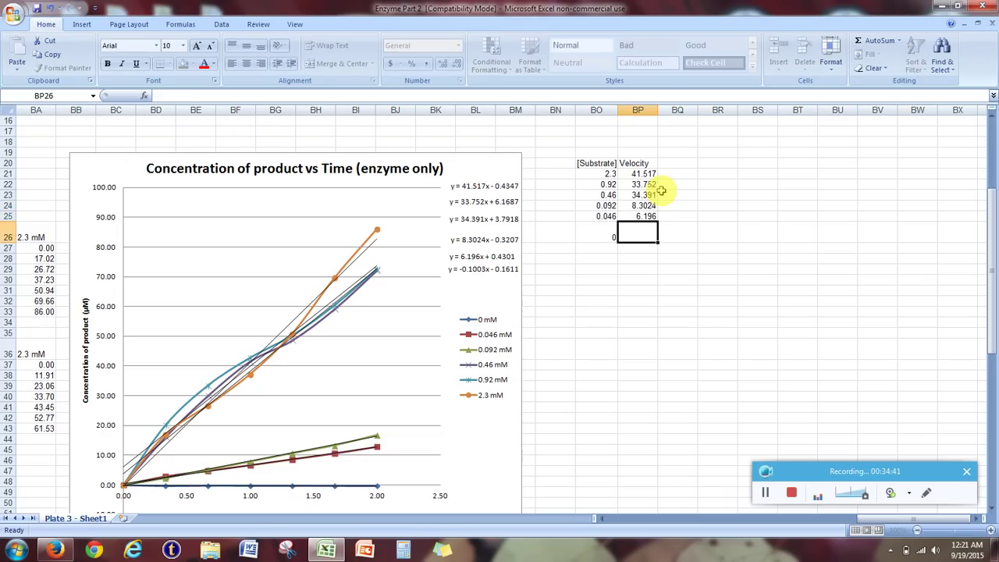
text(-)
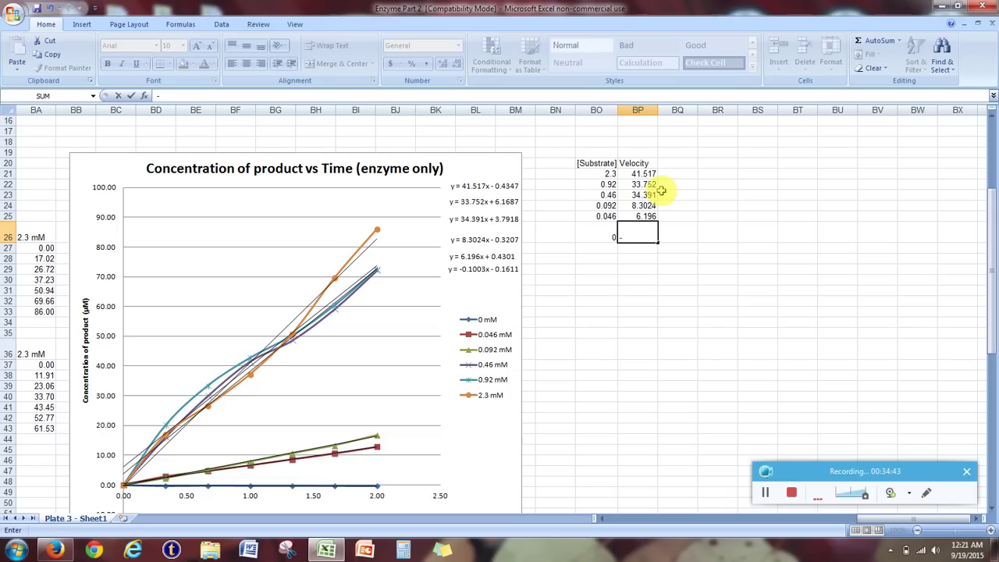
text(0.1003)
key(Return)
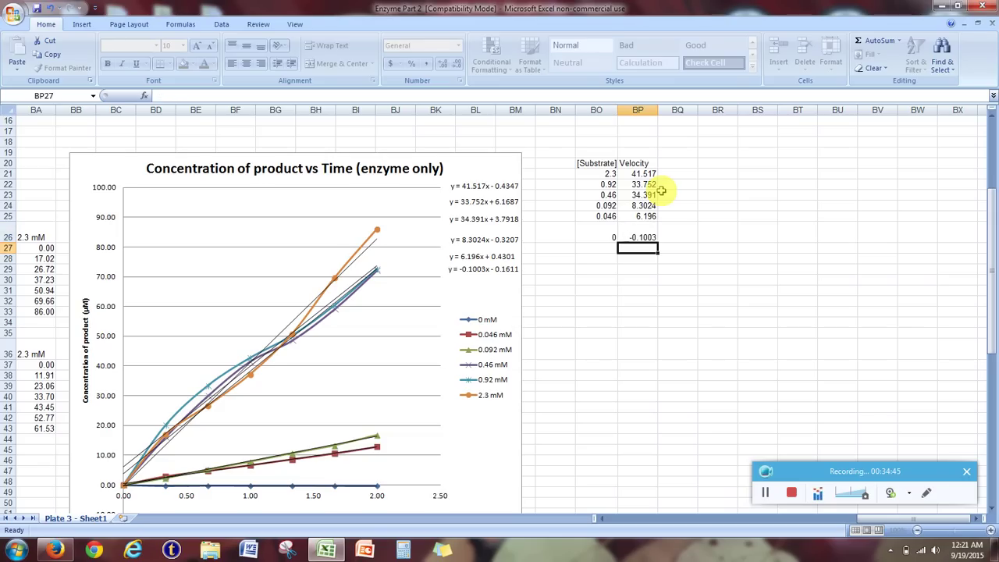
- Copy the substrate and velocity table to BO56, beside the enzyme + inhibitor chart, and clear the copied velocity values
scroll(663, 189, down, 9)
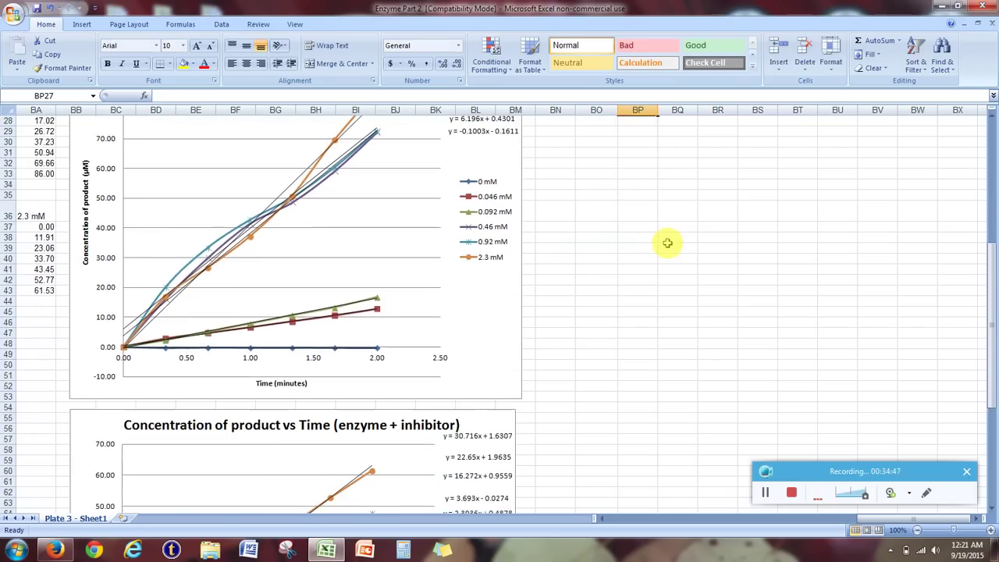
scroll(663, 268, up, 6)
scroll(663, 267, up, 3)
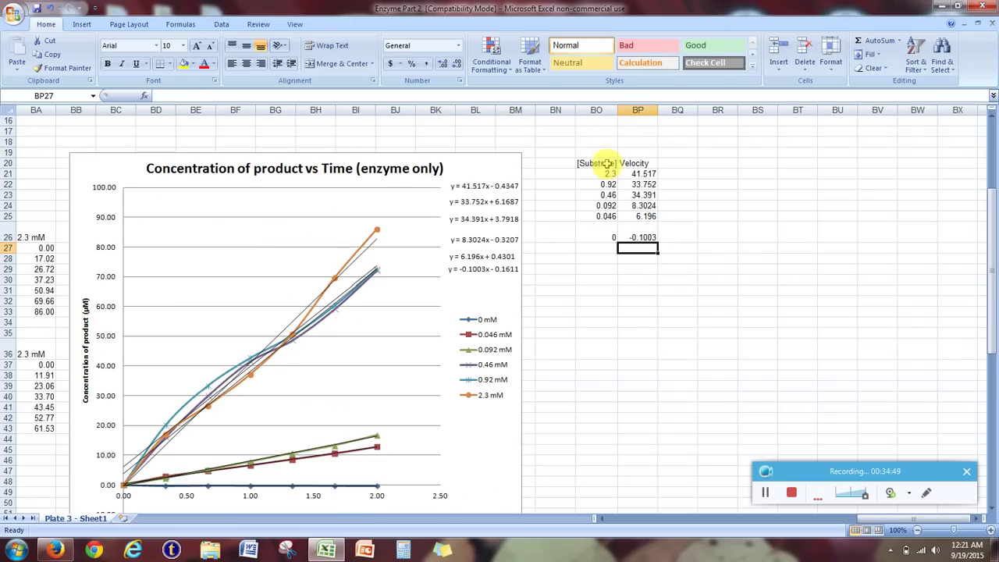
drag(607, 163, 644, 236)
right_click(644, 236)
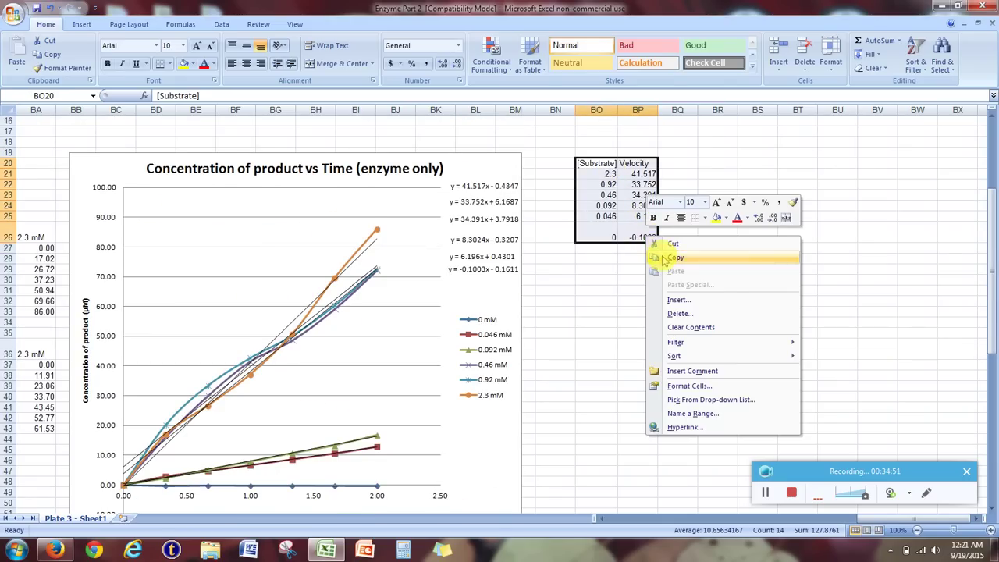
click(674, 257)
scroll(658, 276, down, 9)
click(597, 262)
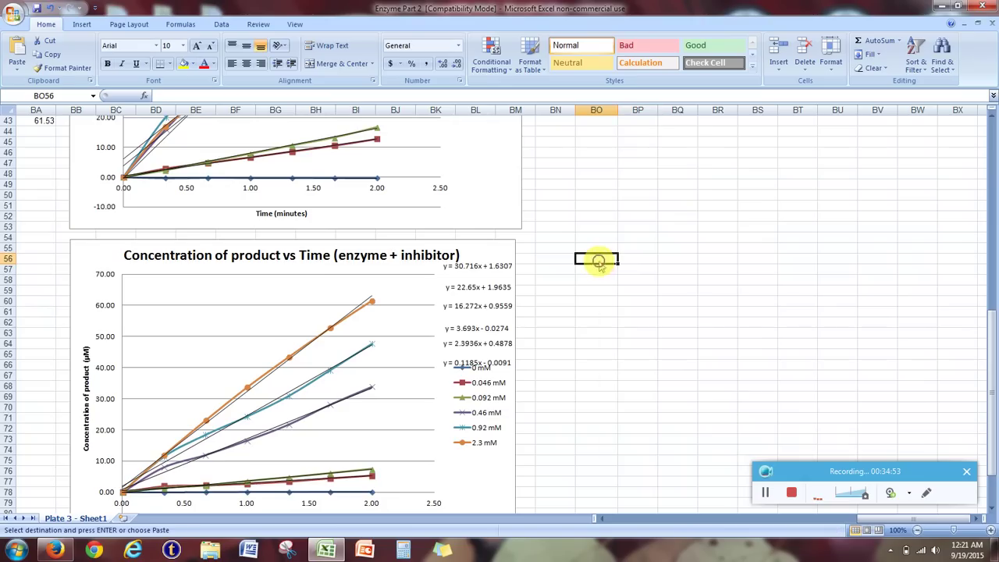
right_click(597, 262)
click(642, 292)
scroll(624, 316, down, 1)
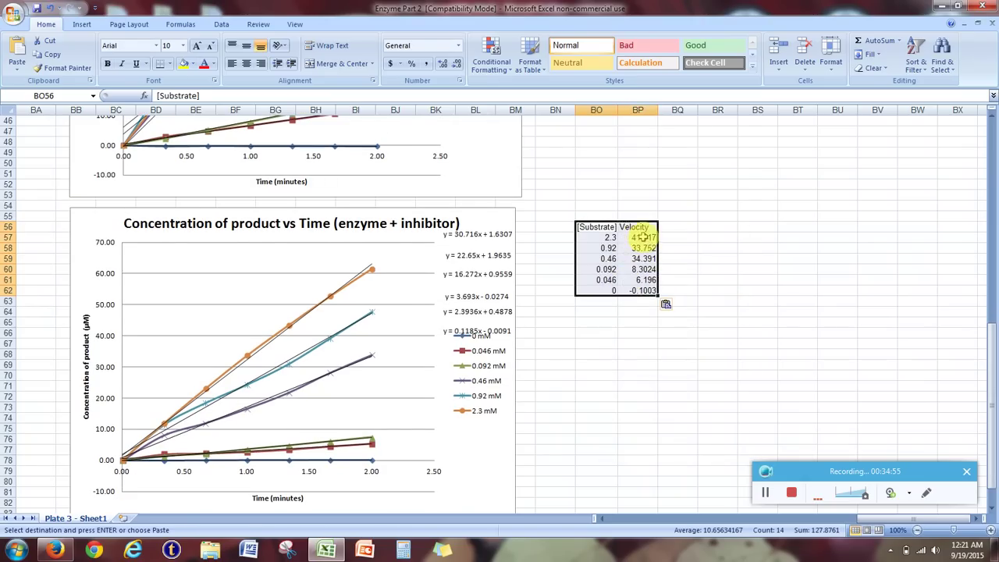
drag(641, 237, 646, 290)
key(Delete)
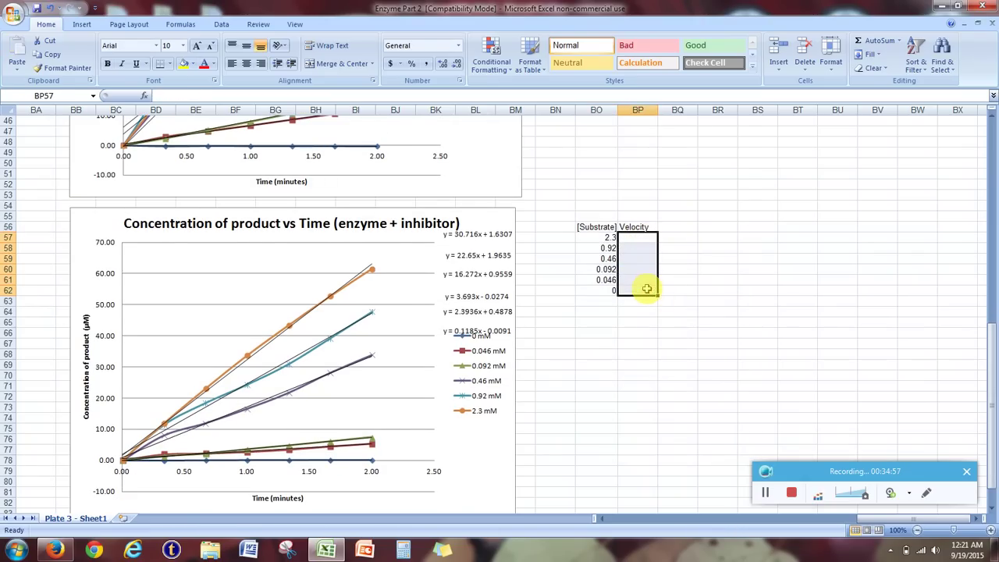
- Enter the enzyme + inhibitor slopes 30.716, 22.65, 16.272, 3.693, 2.3936 and 0.1185 as velocities in BP57:BP62
click(636, 237)
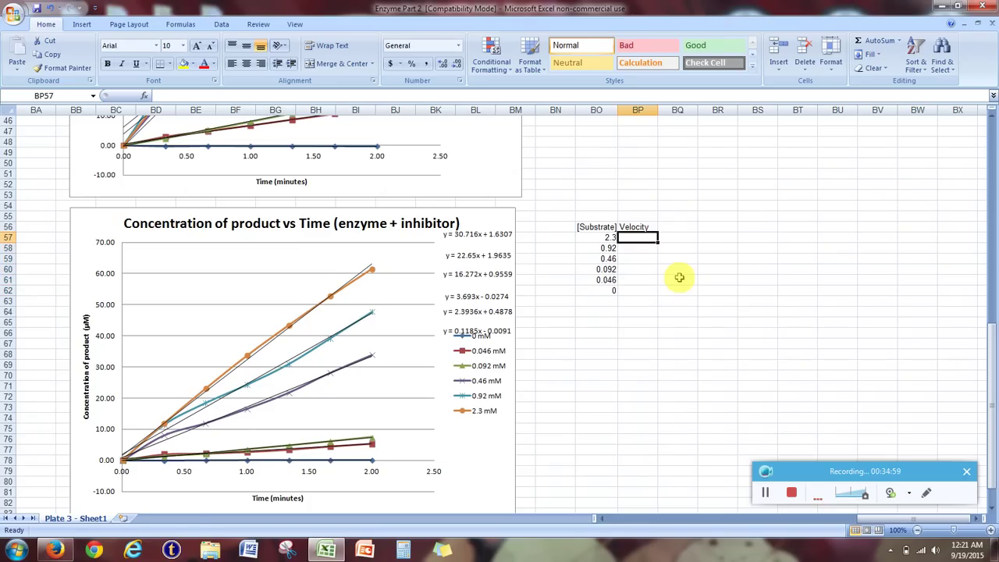
text(30.716)
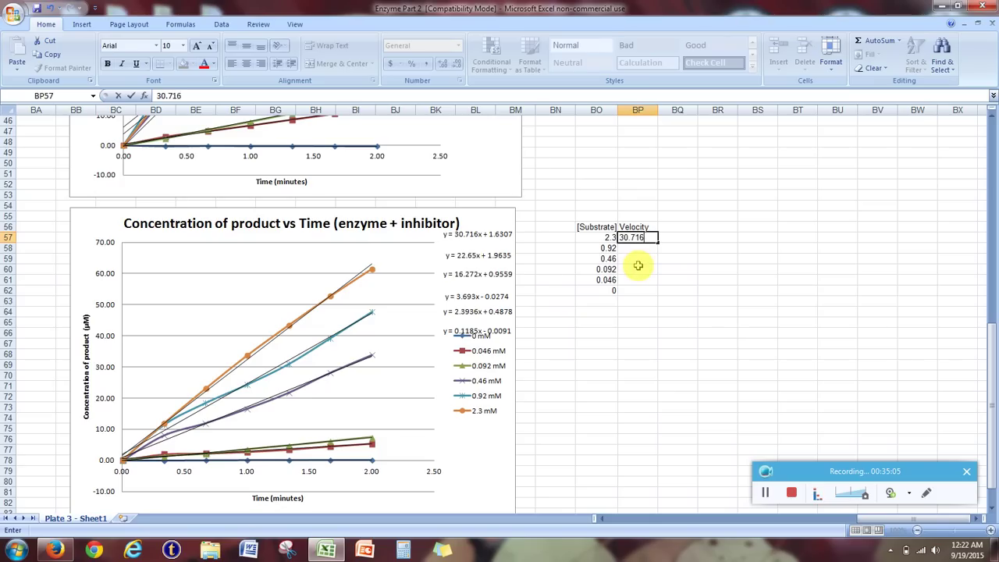
key(Return)
text(22.)
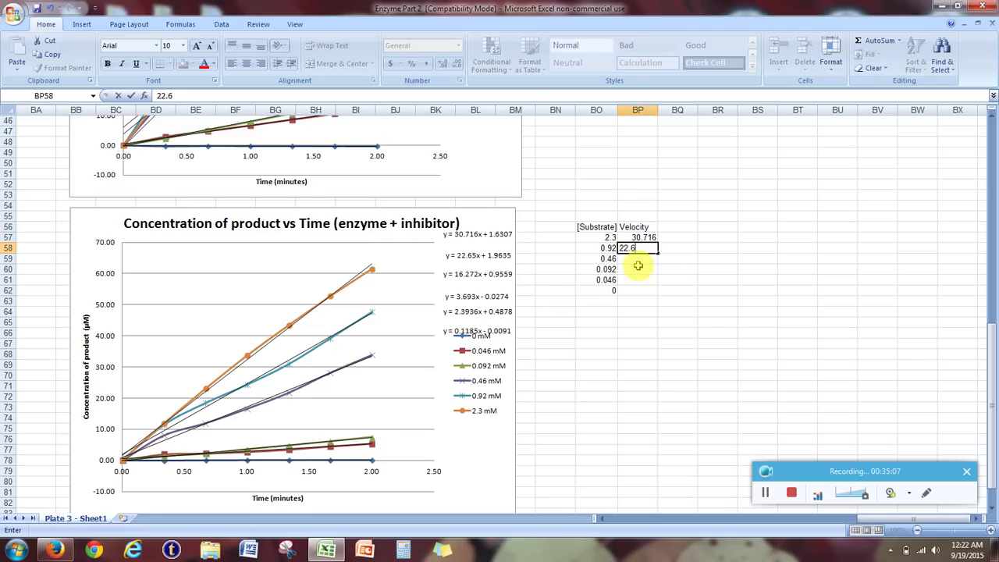
text(65)
key(Return)
text(16.272)
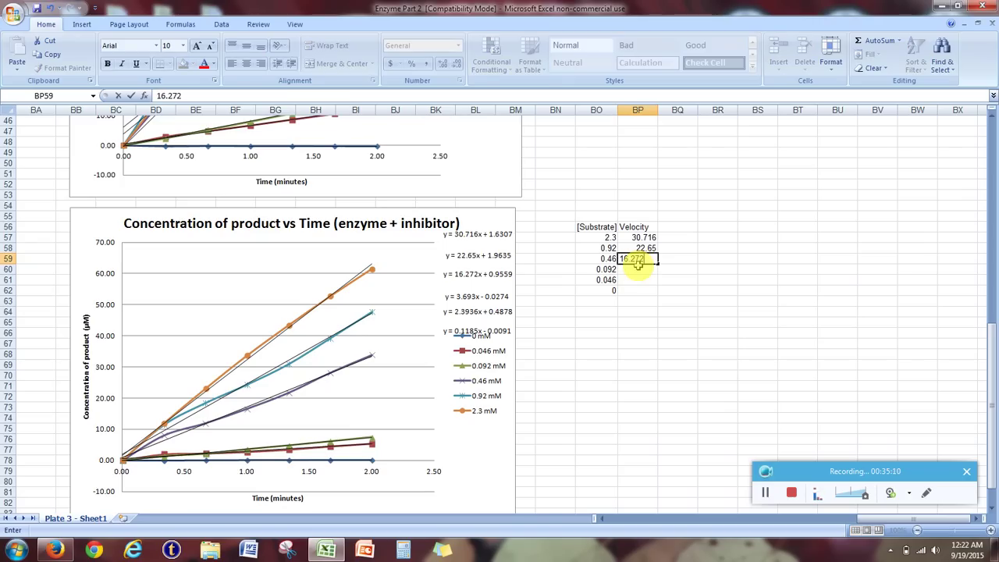
key(Return)
text(3.)
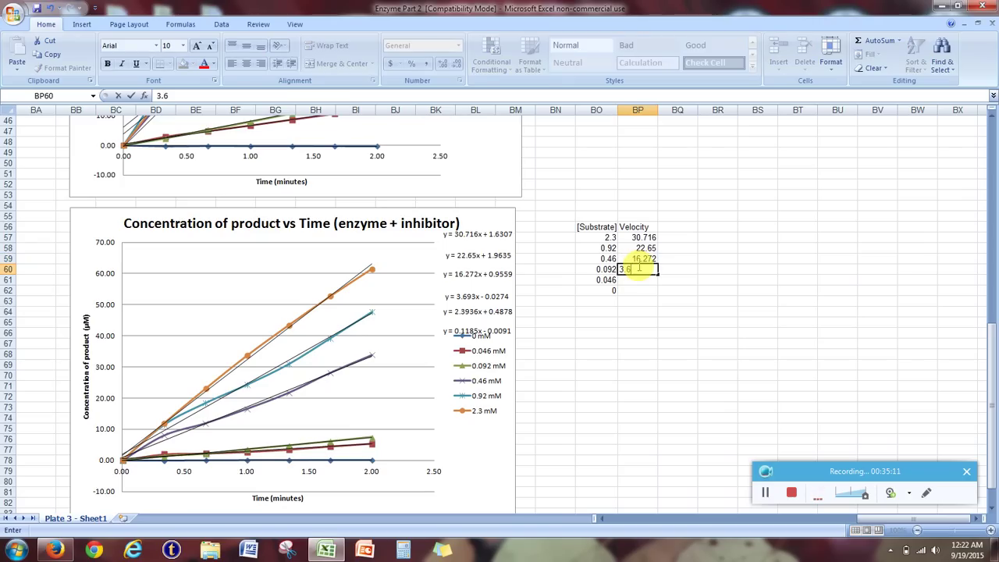
text(693)
key(Return)
text(2)
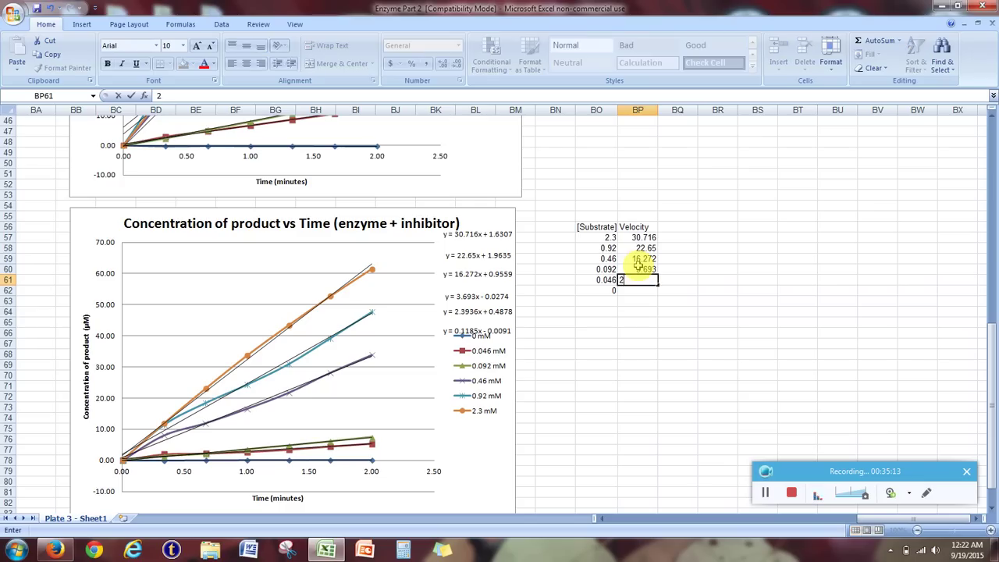
text(.3936)
key(Return)
text(.11)
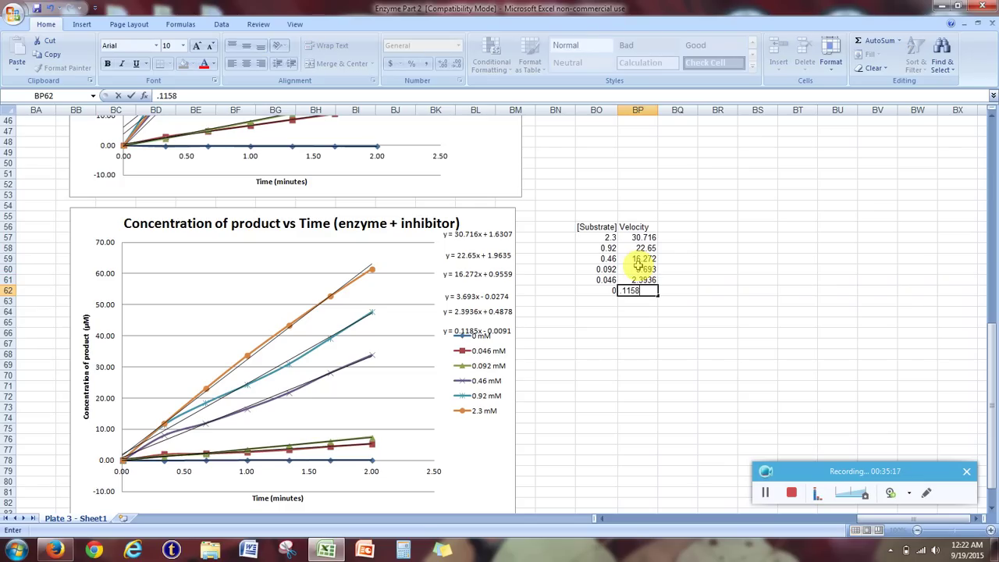
text(85)
key(Return)
- Insert a scatter chart with smooth lines and markers from BO21:BP26 and place it directly beside the enzyme only table
scroll(636, 258, up, 11)
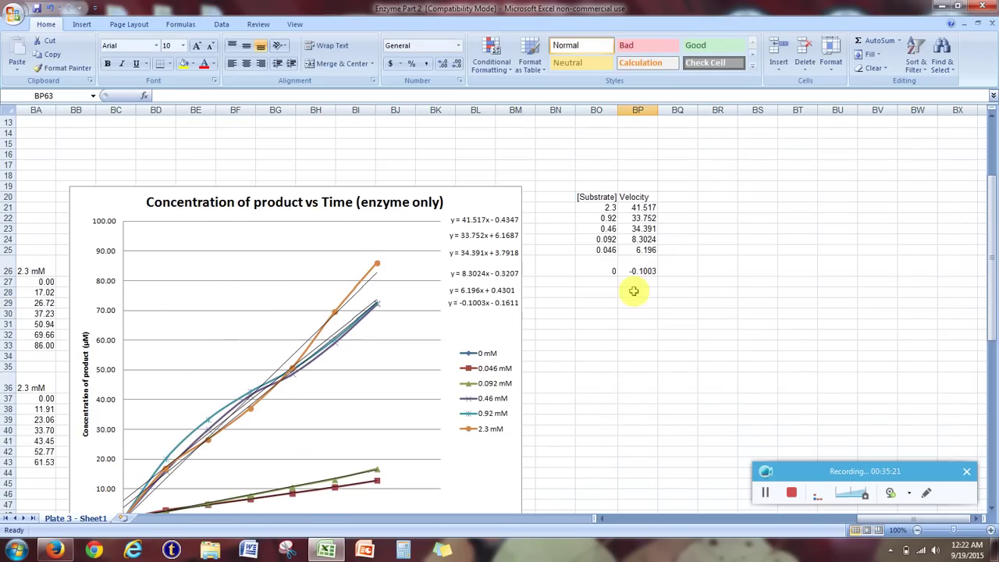
drag(599, 206, 641, 271)
click(78, 26)
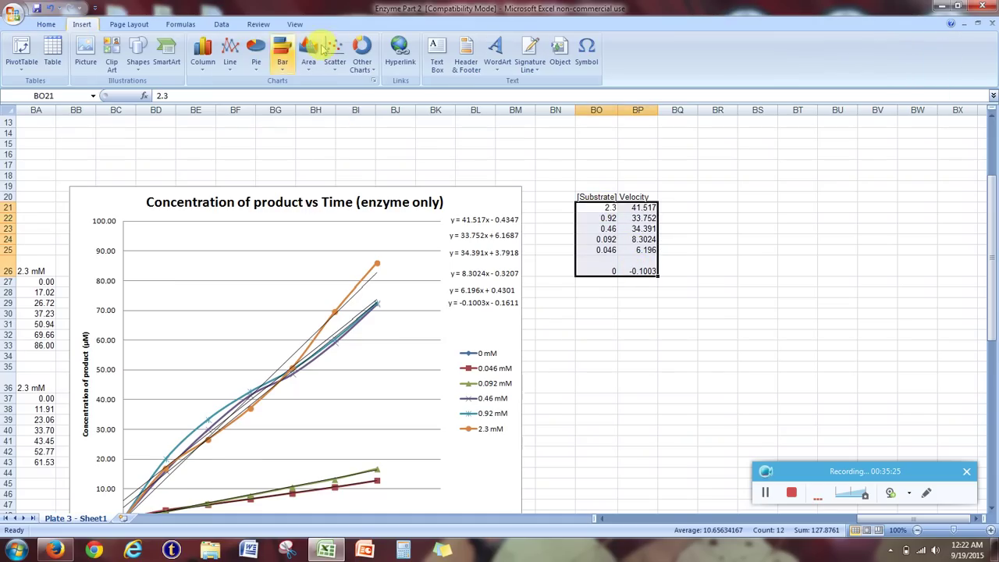
click(334, 56)
click(375, 104)
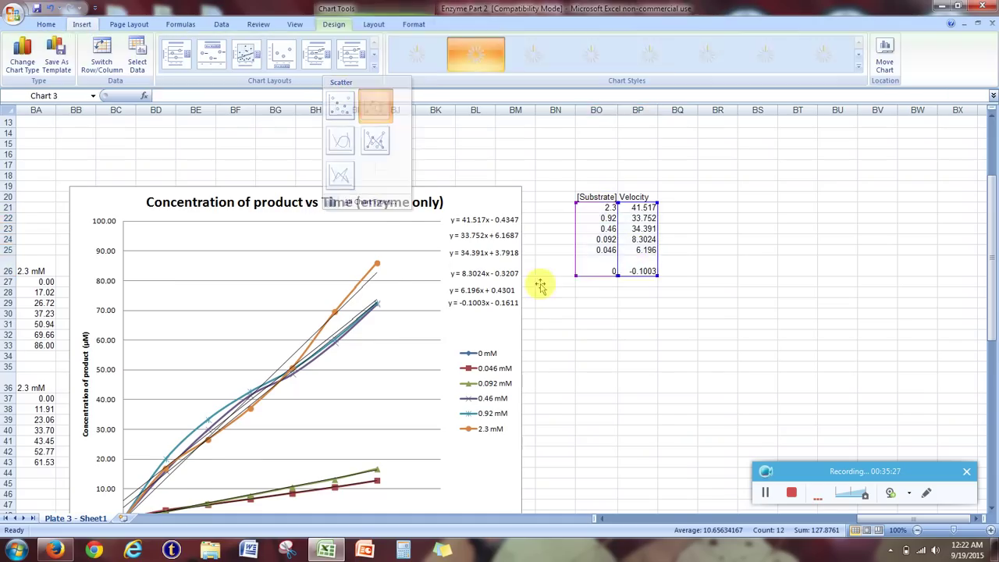
drag(483, 232, 796, 193)
click(981, 518)
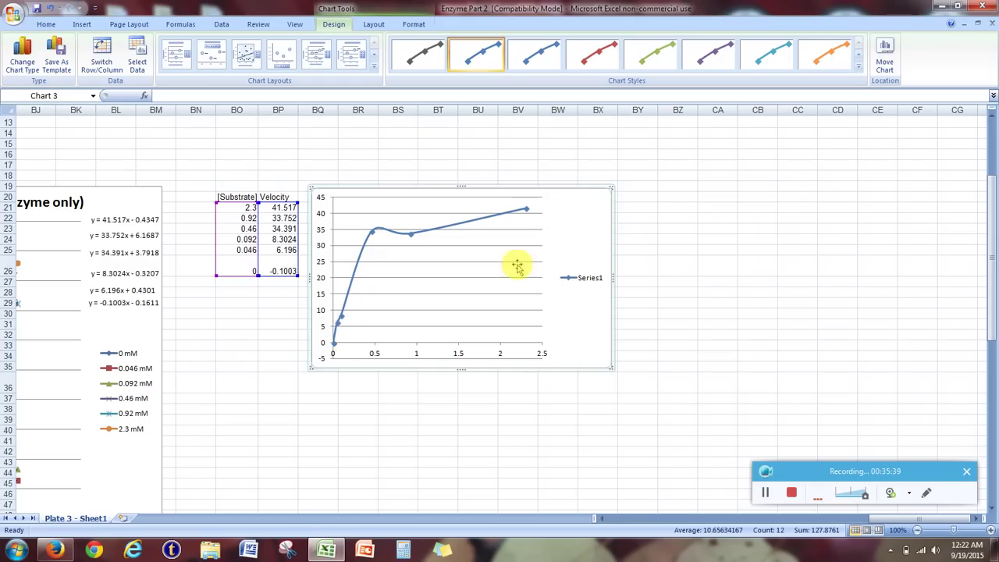
- Apply the chart layout that adds a chart title and both axis titles to the new enzyme only velocity chart
click(587, 282)
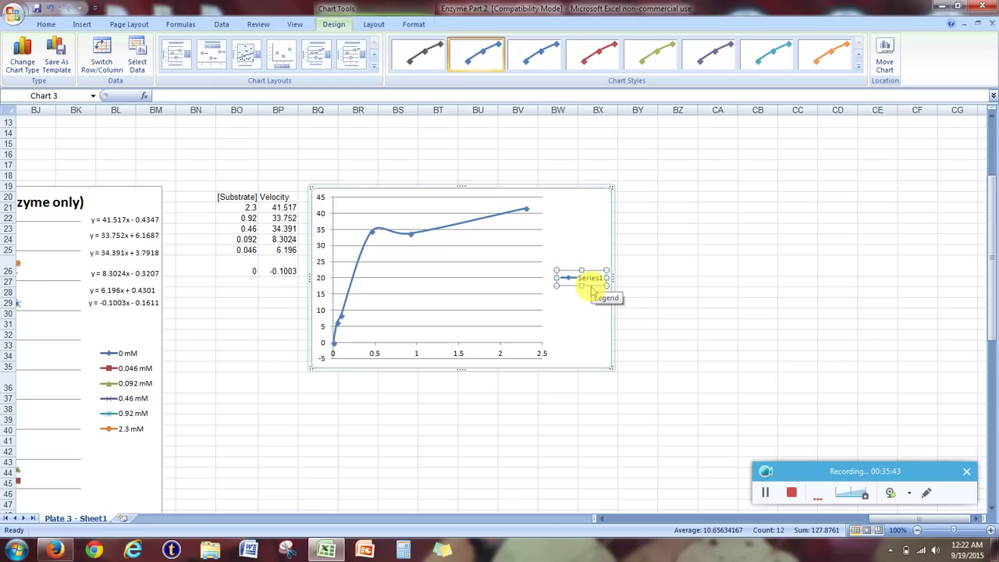
click(547, 245)
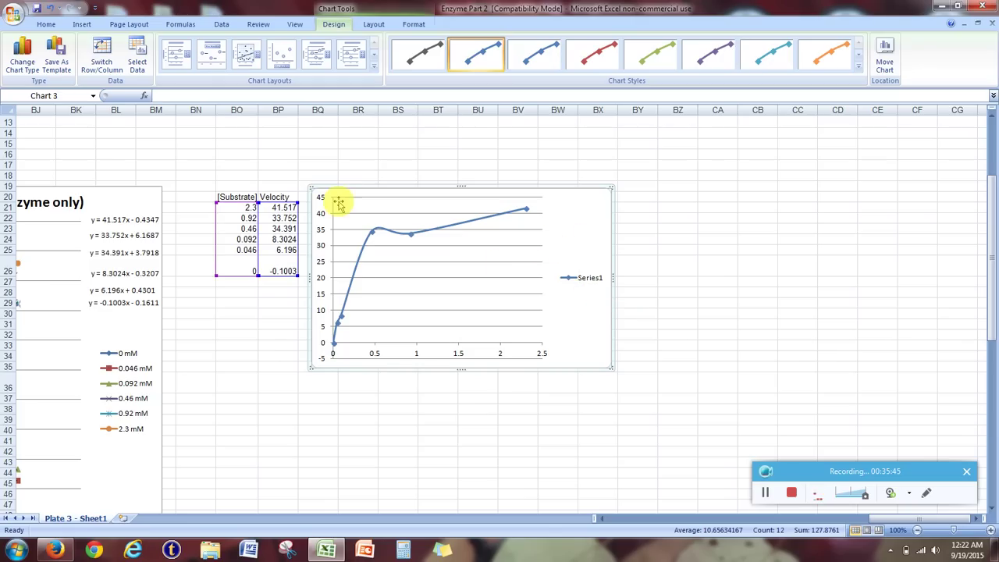
click(177, 53)
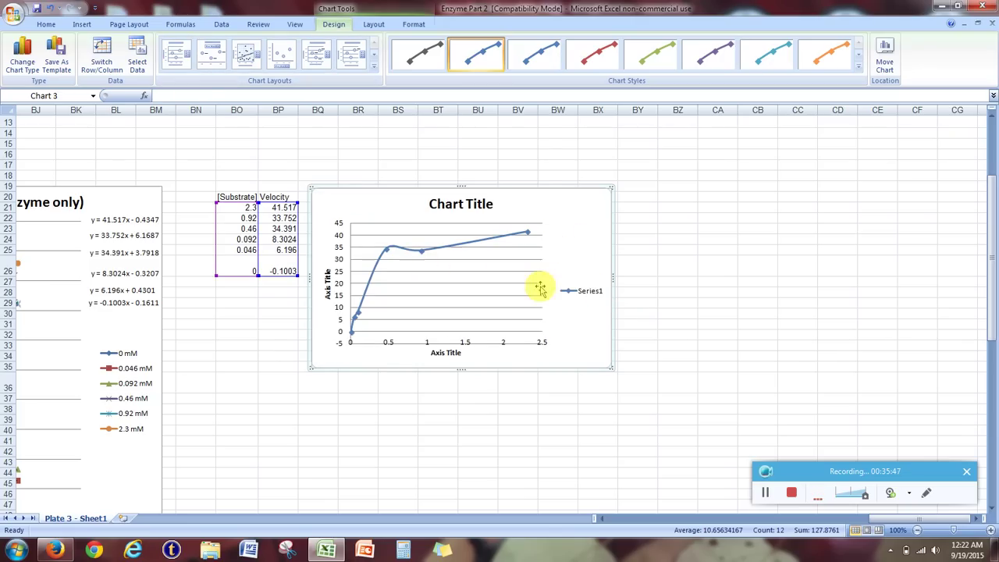
- Enlarge the enzyme only velocity chart and delete its Series1 legend
drag(609, 355, 680, 451)
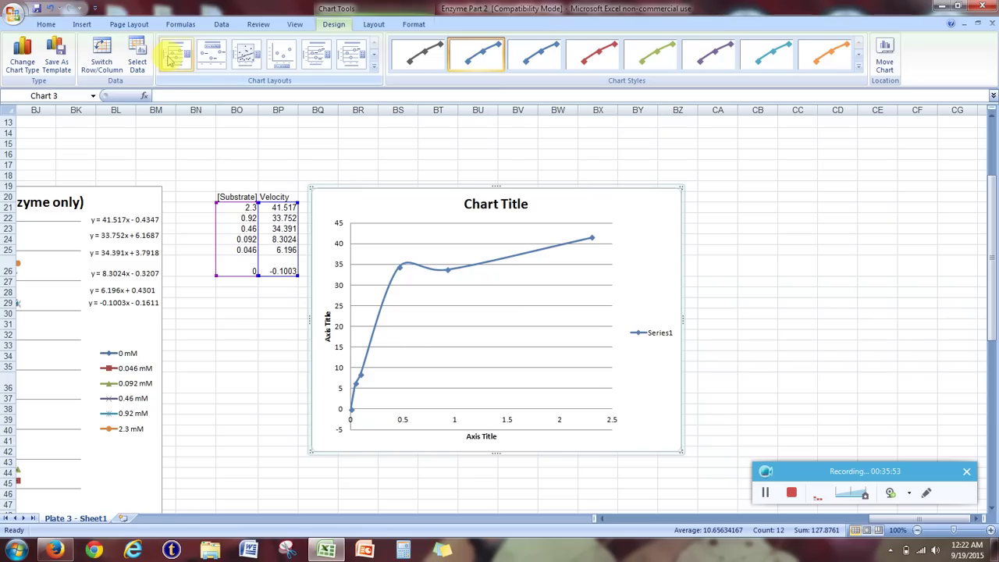
click(654, 336)
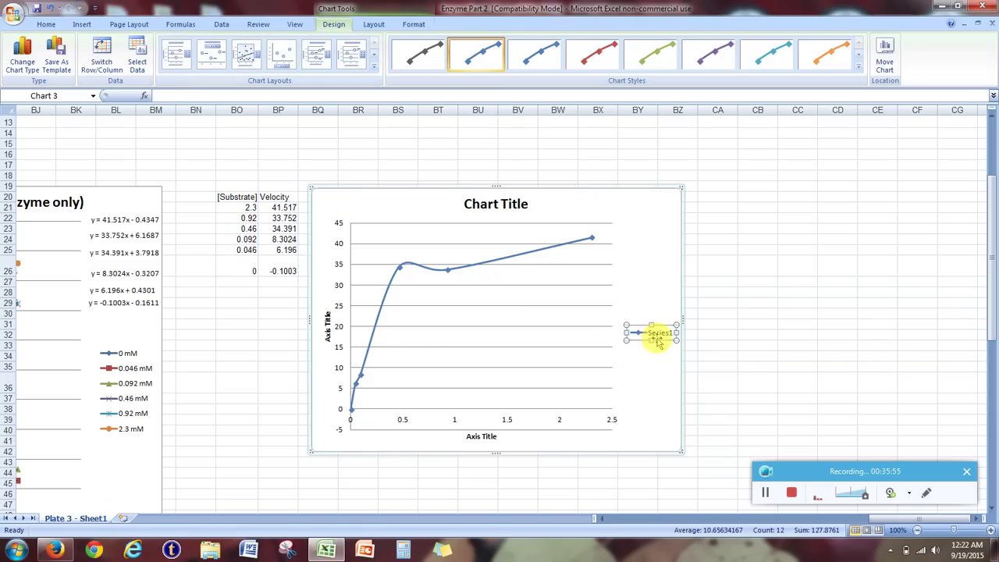
key(Delete)
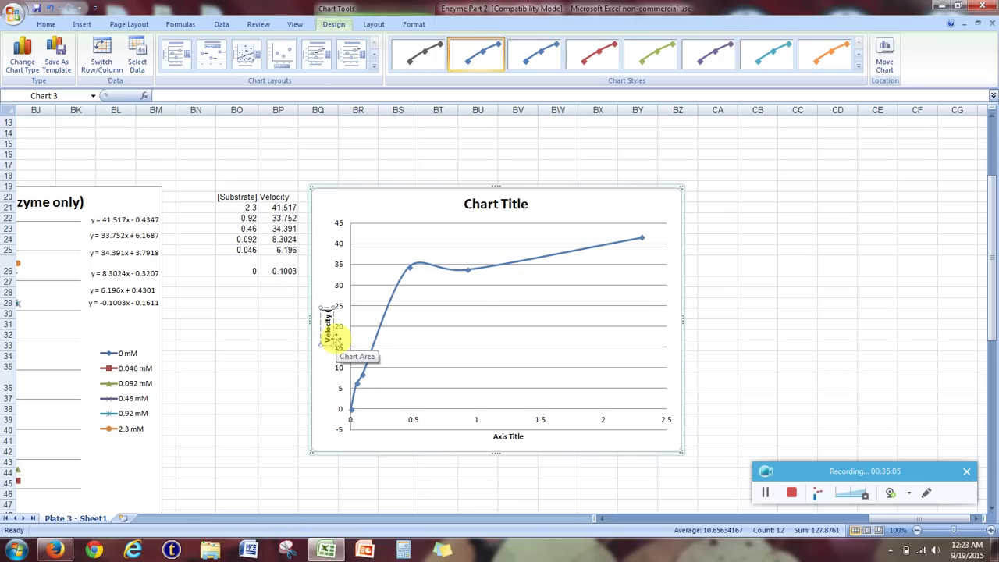
- Title the vertical axis of the enzyme only velocity chart "Velocity (µM/min)", inserting the micro sign as a symbol
drag(897, 518, 833, 528)
scroll(742, 455, down, 2)
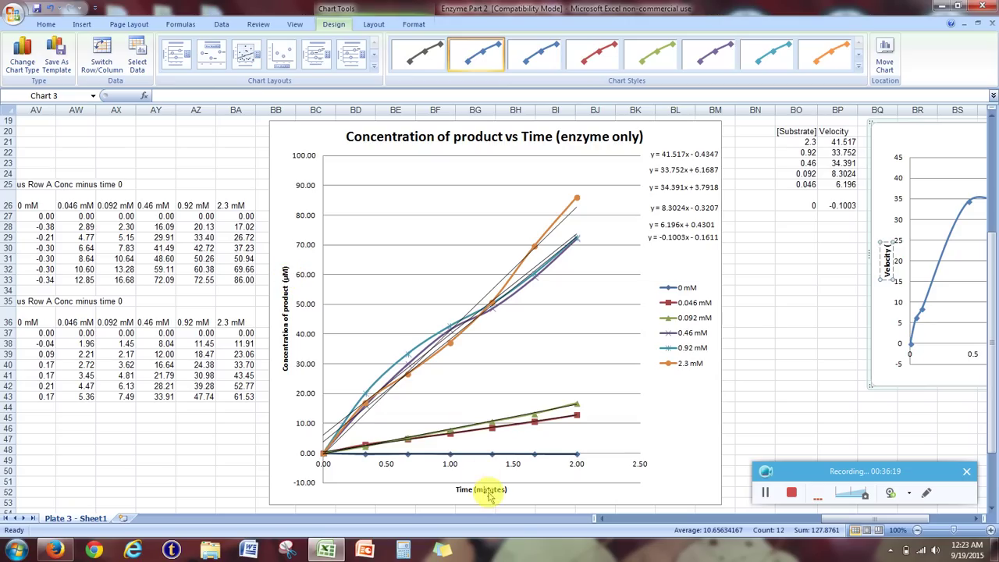
click(976, 518)
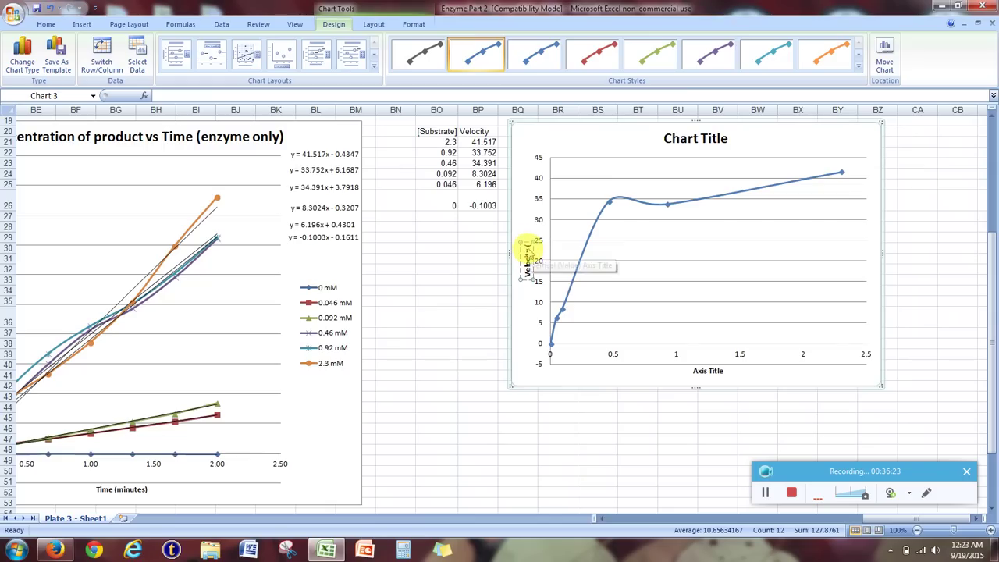
text(()
click(82, 24)
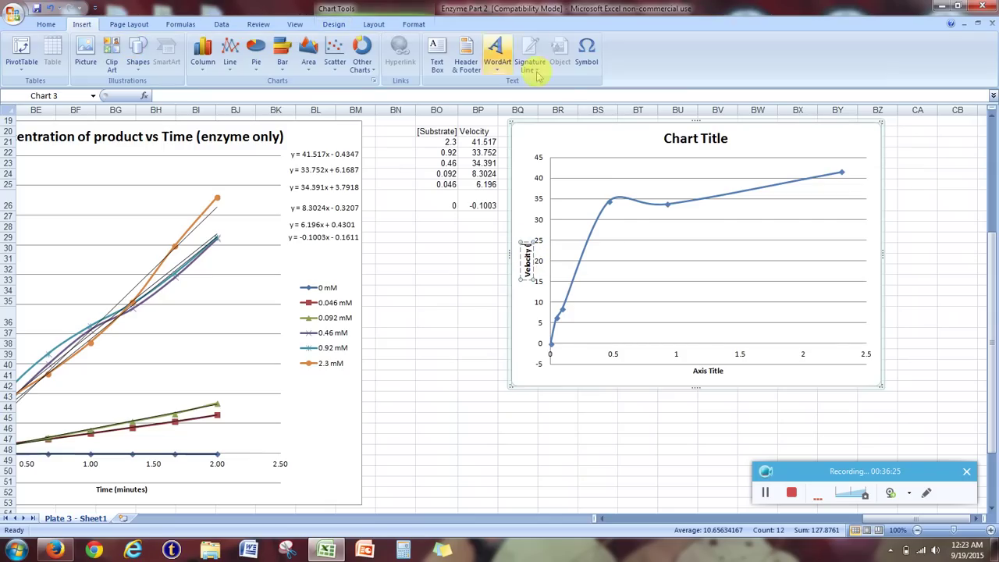
click(586, 54)
click(130, 439)
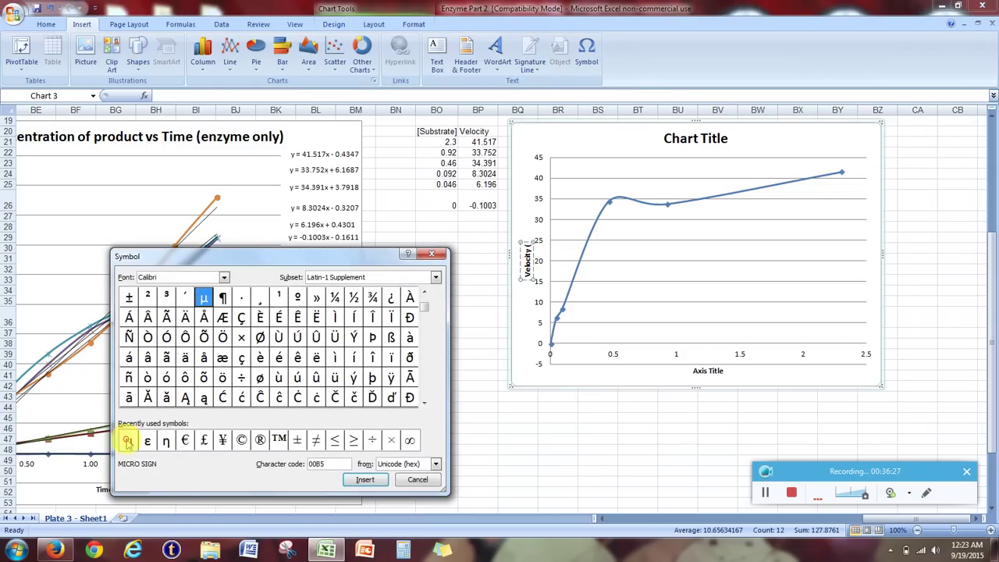
click(413, 481)
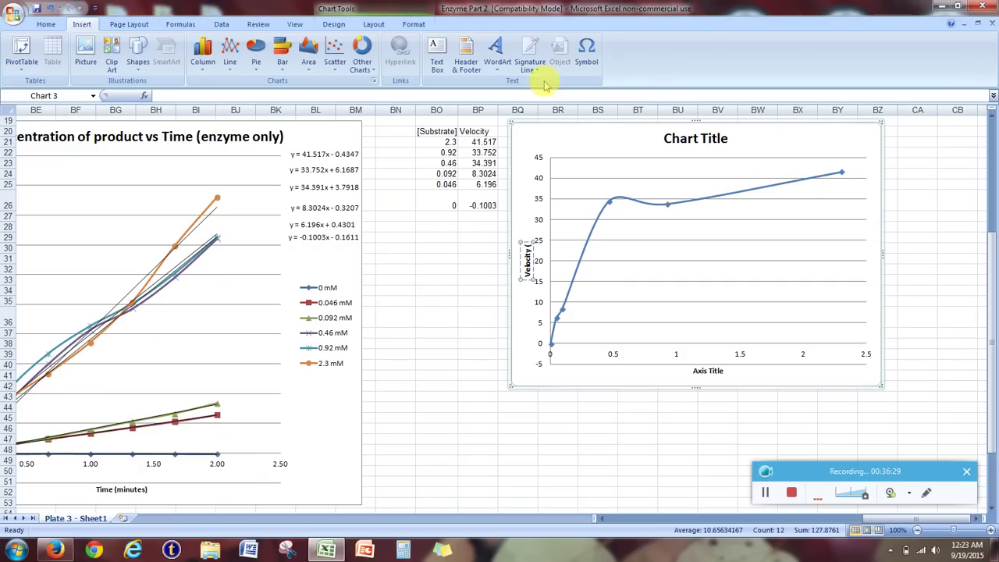
click(586, 55)
click(130, 439)
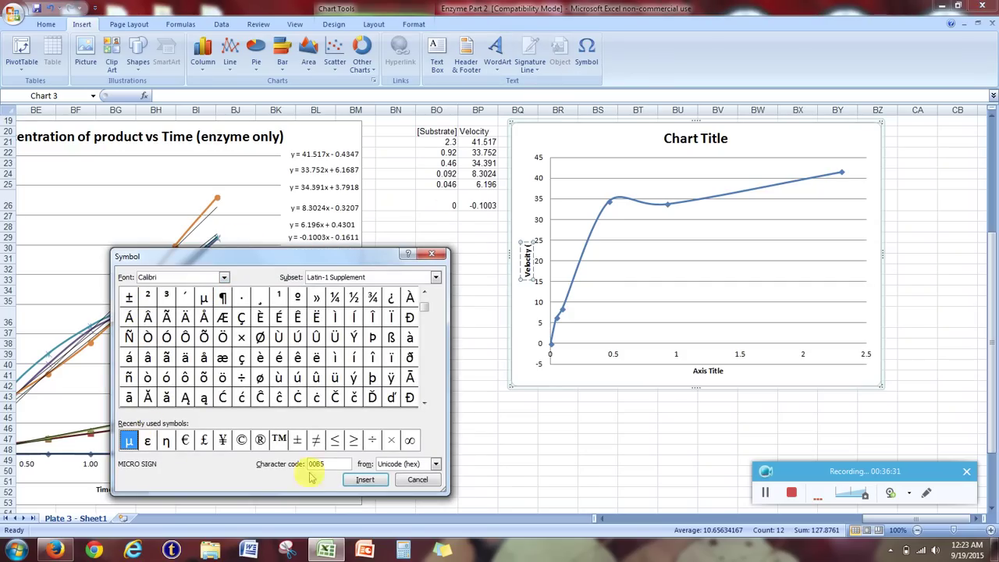
click(365, 479)
key(Escape)
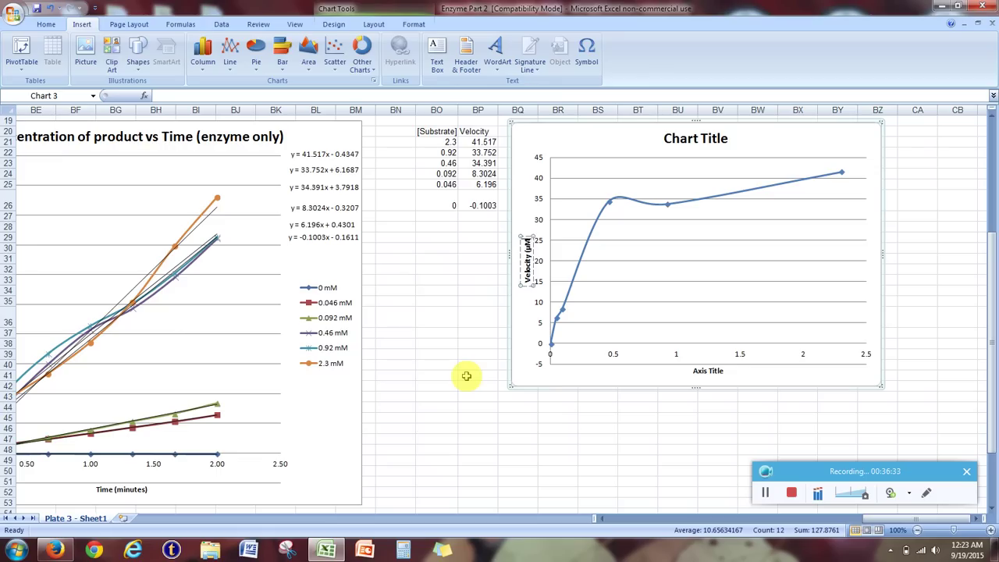
text(M/min))
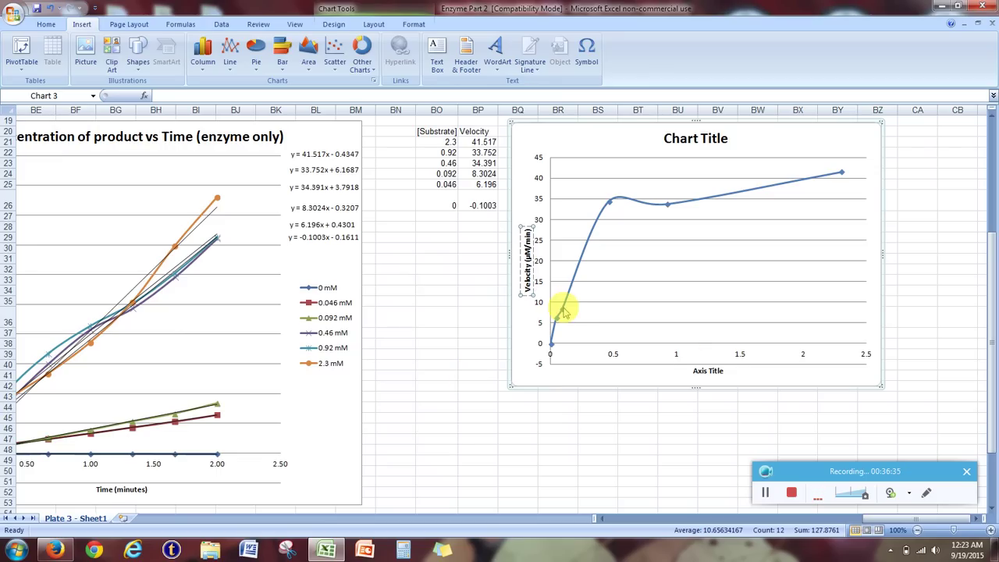
- Check the substrate unit in the M2 dilution row and title the horizontal axis "Substrate Concentration (mM)"
triple_click(706, 375)
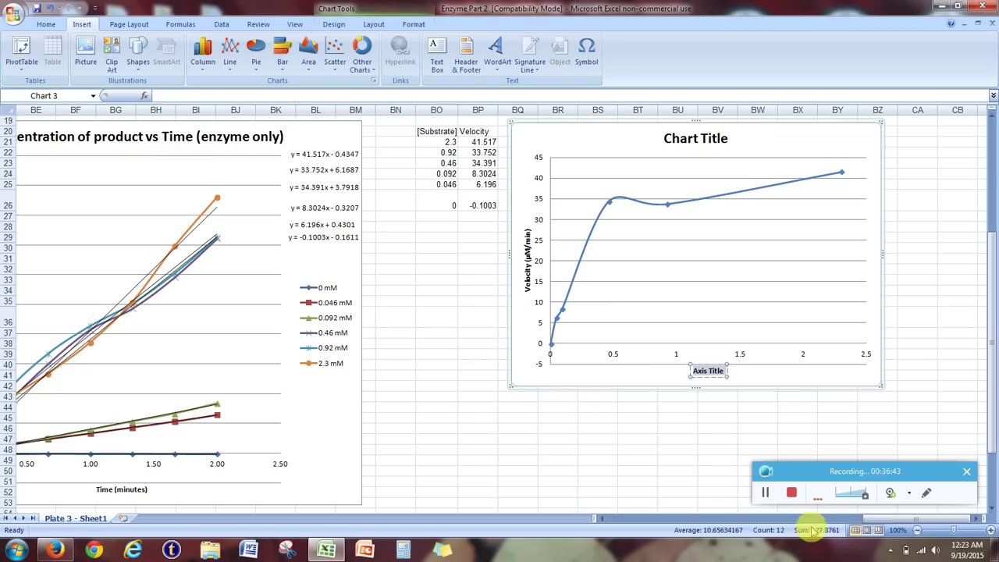
drag(876, 517, 808, 517)
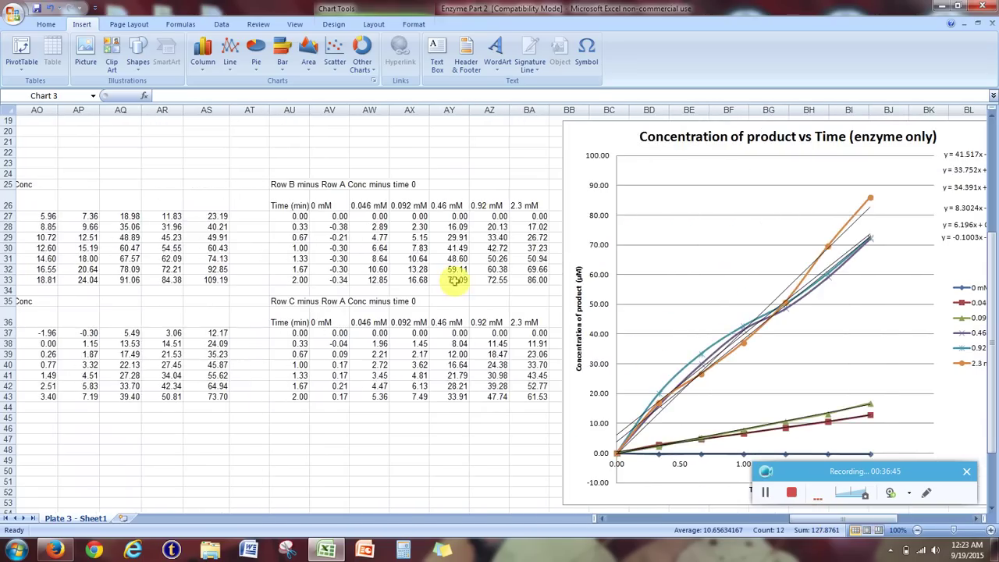
scroll(455, 283, up, 6)
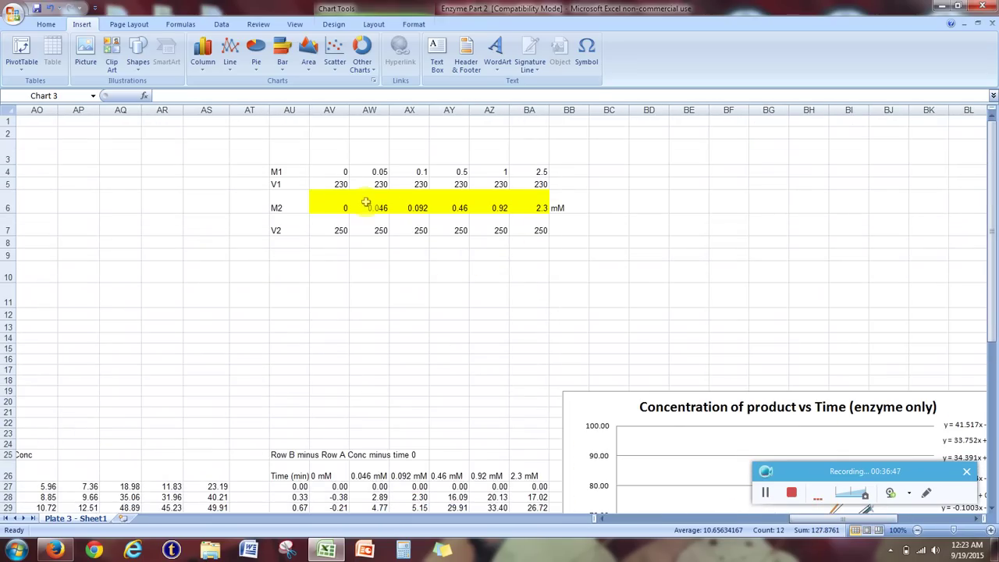
drag(850, 519, 909, 520)
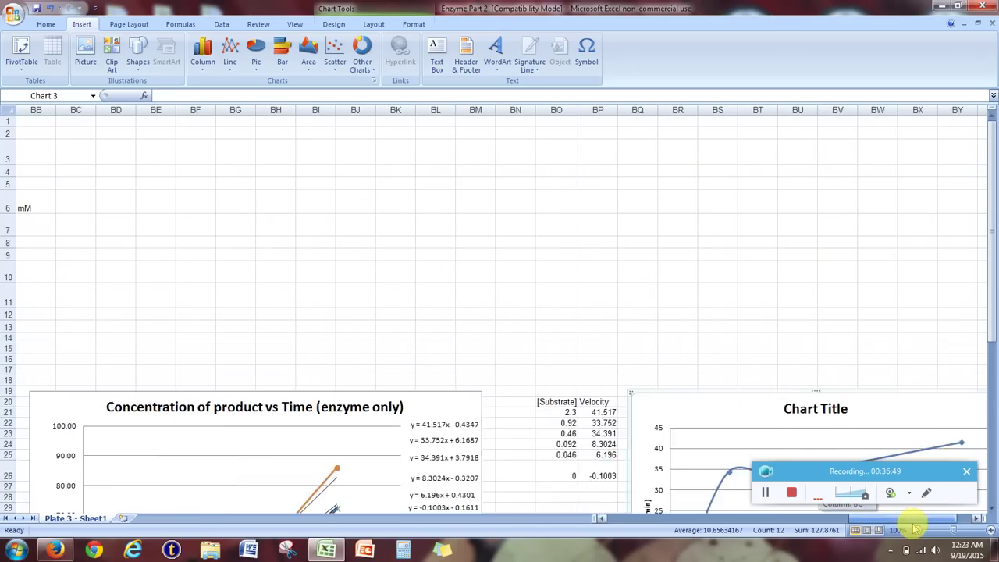
scroll(737, 390, down, 5)
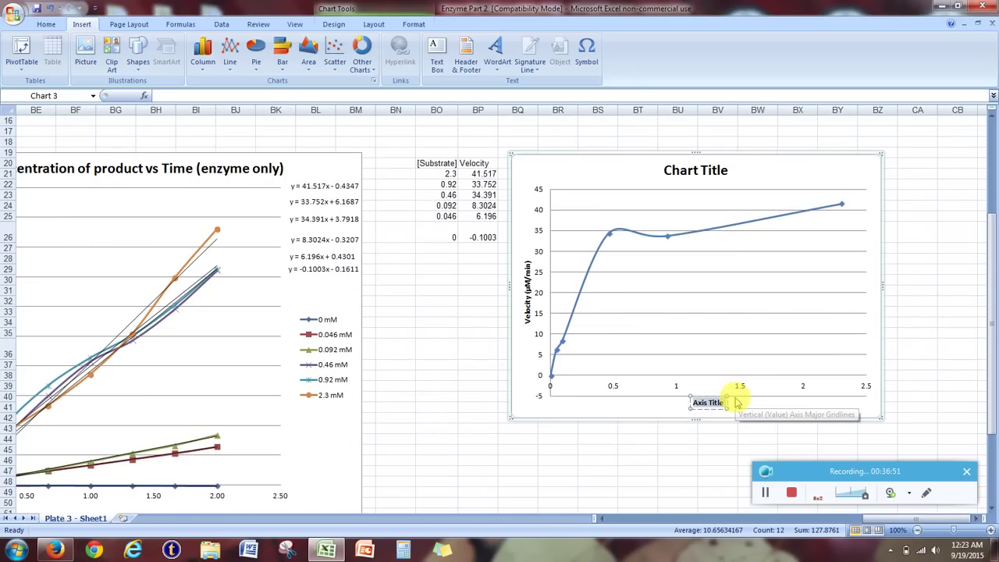
text(Substra)
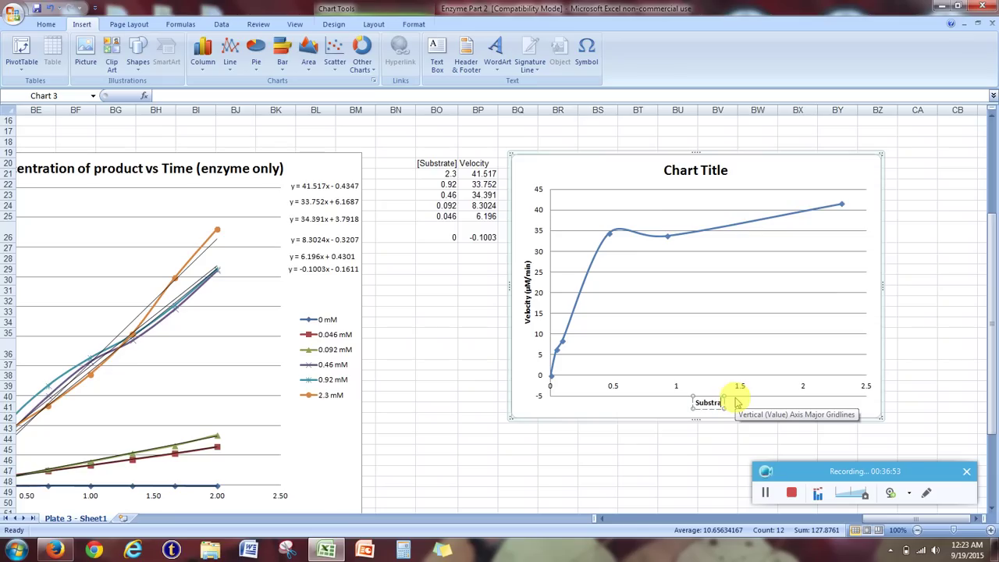
text(te Concentration (mM)
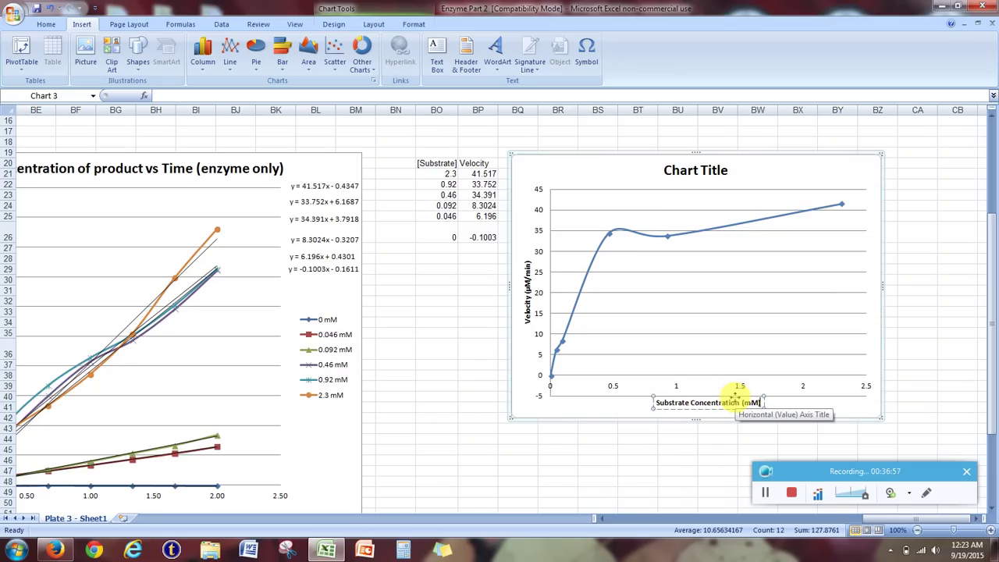
- Set the title of the enzyme only velocity chart to "Velocity vs Substrate Concentration"
triple_click(697, 173)
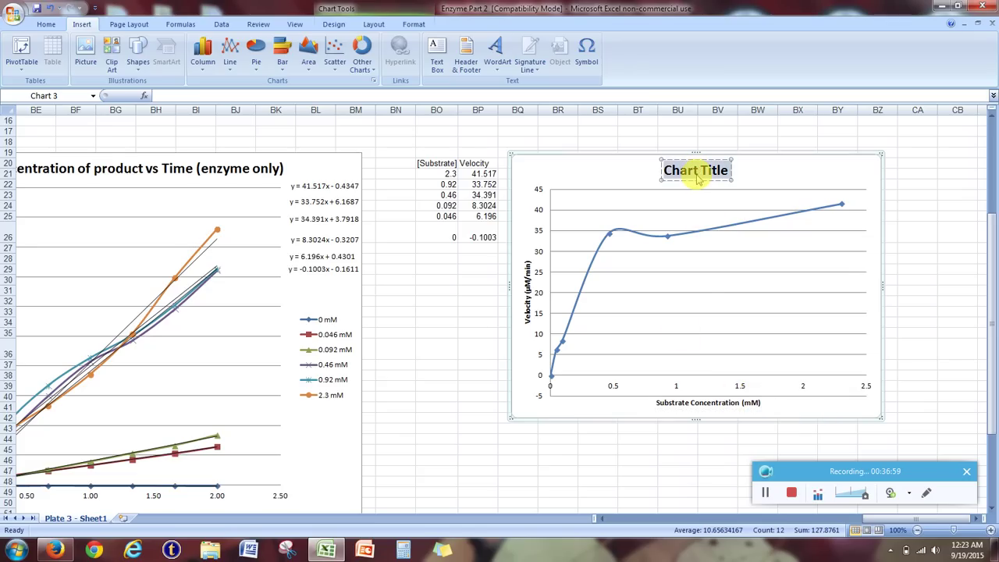
text(Veloci)
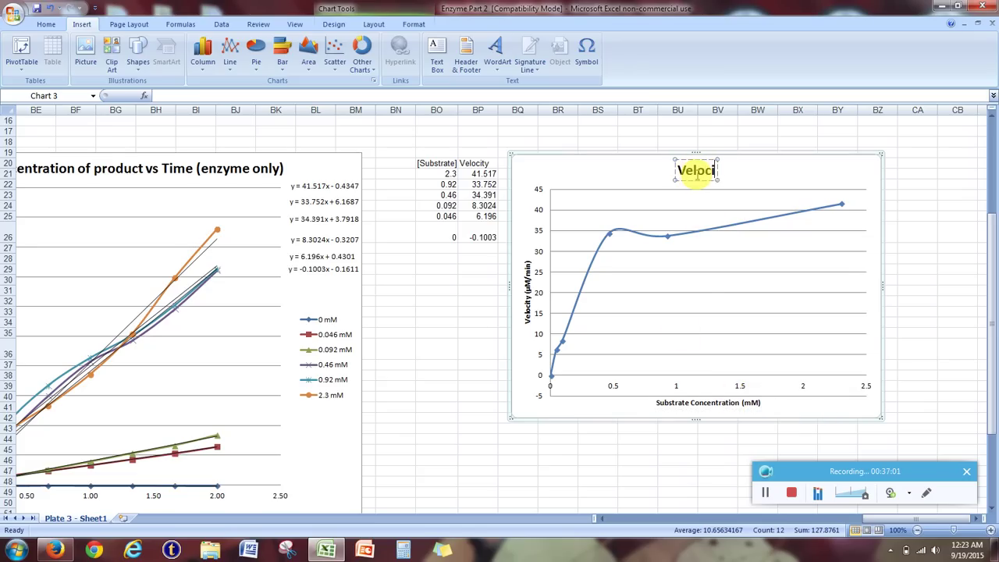
text(ty)
key(BackSpace)
text(ty vs)
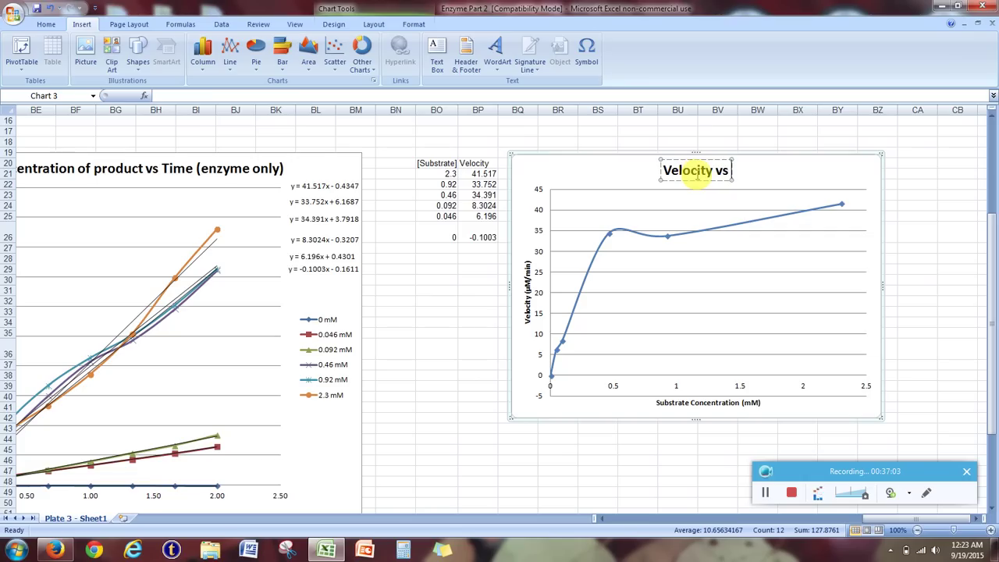
text( Substra)
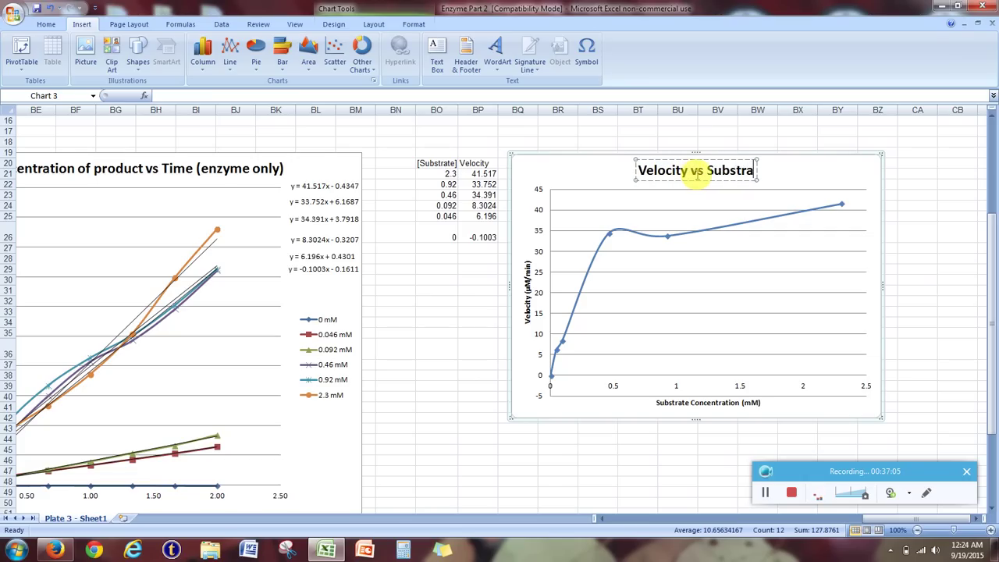
text(te Concentration)
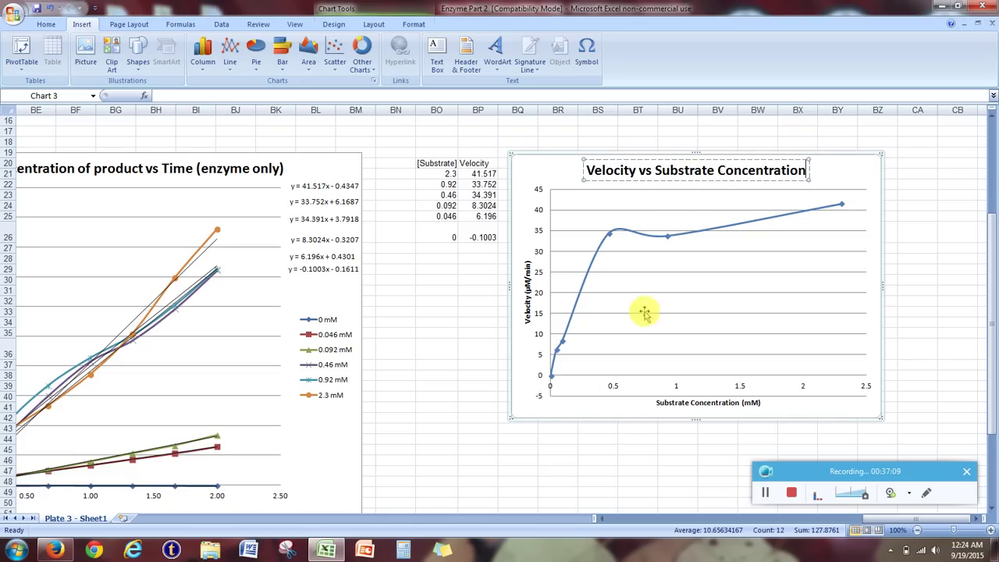
click(600, 442)
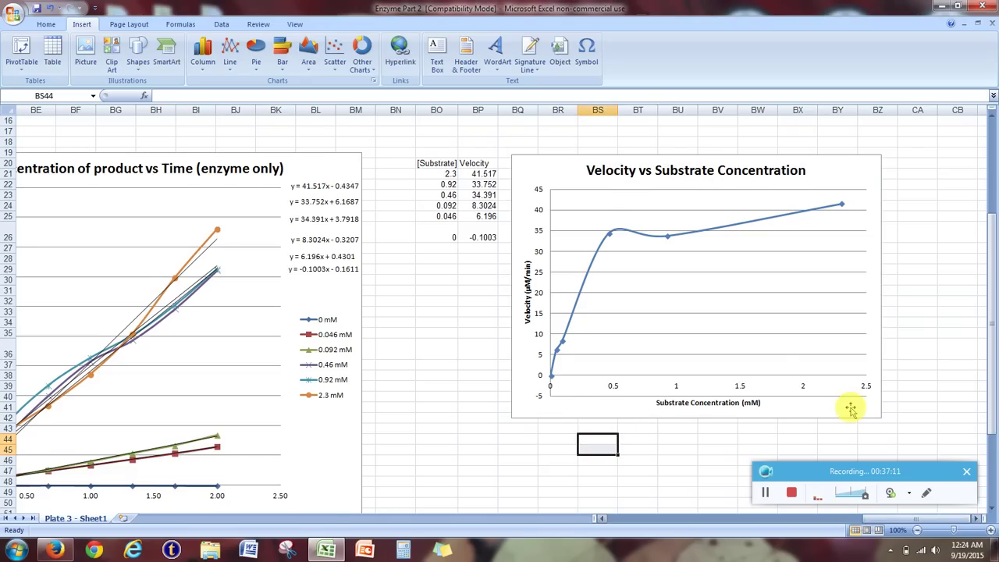
- Insert a scatter chart with smooth lines and markers from the enzyme + inhibitor values in BO57:BP62
scroll(849, 407, down, 1)
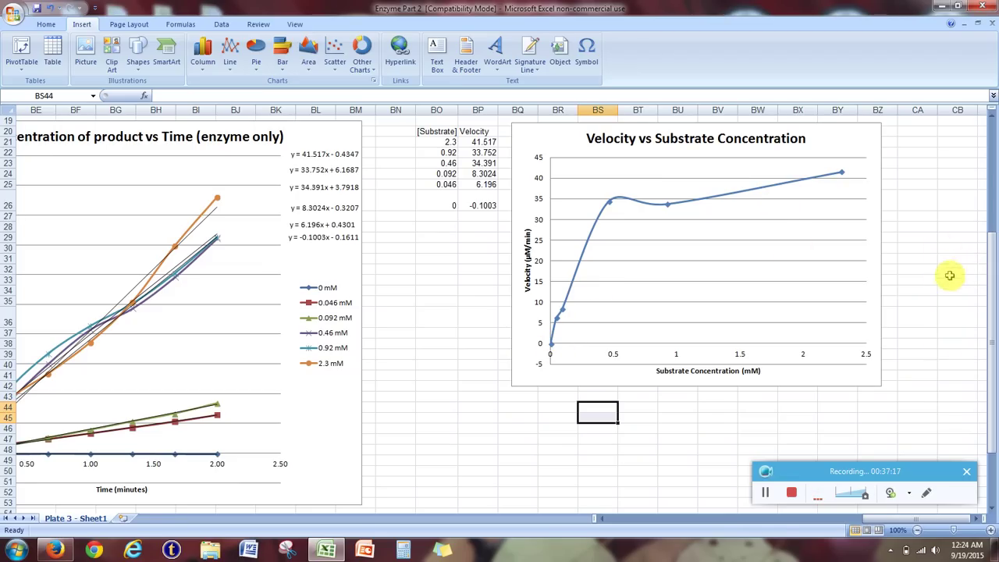
click(971, 517)
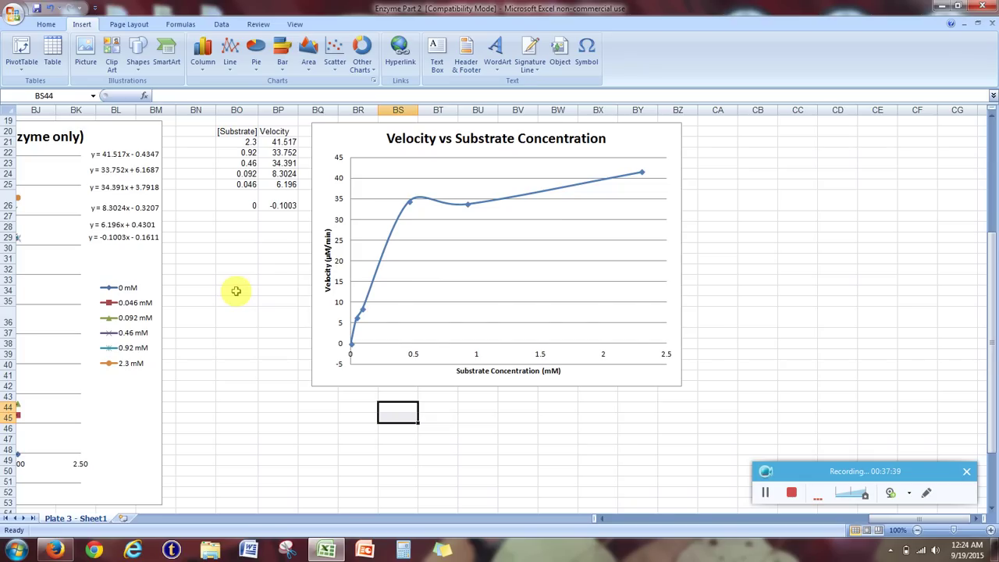
scroll(250, 278, down, 7)
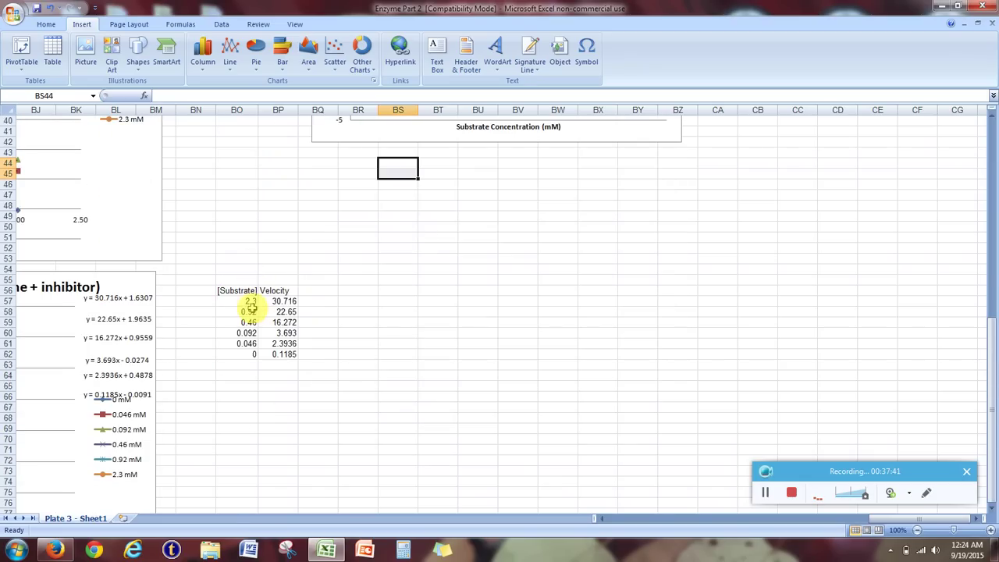
drag(247, 300, 271, 353)
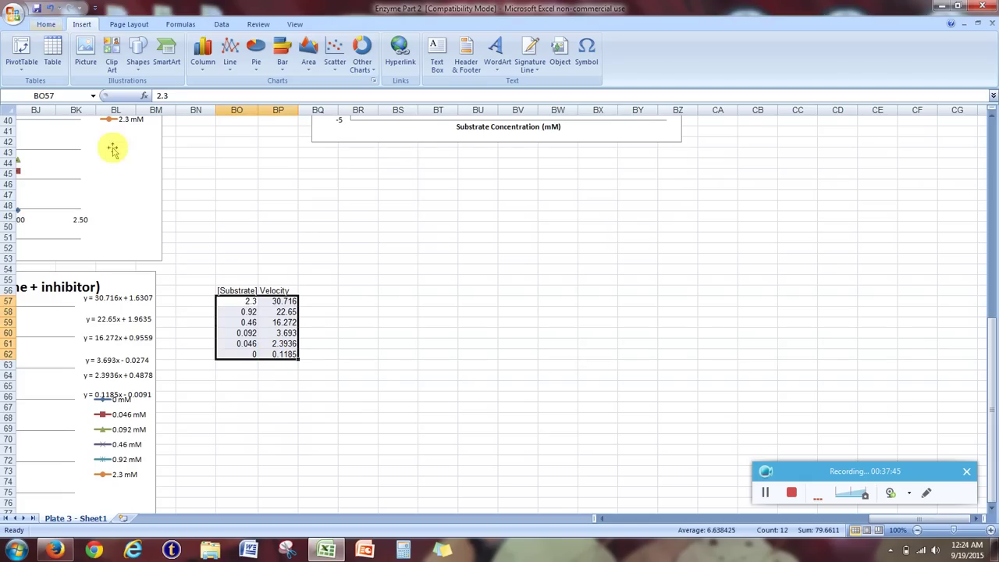
scroll(316, 352, up, 6)
scroll(311, 351, up, 2)
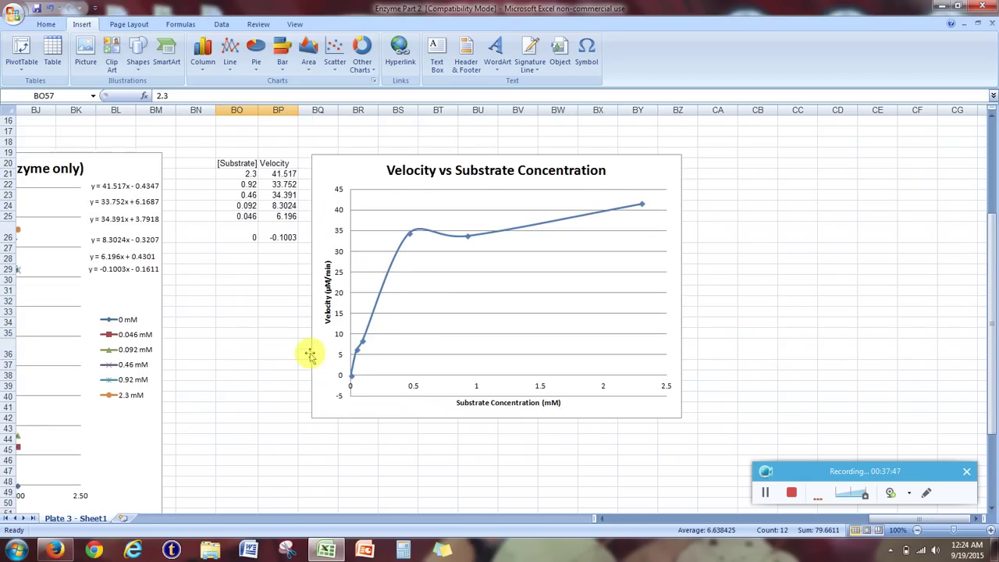
scroll(472, 453, down, 4)
scroll(465, 452, down, 3)
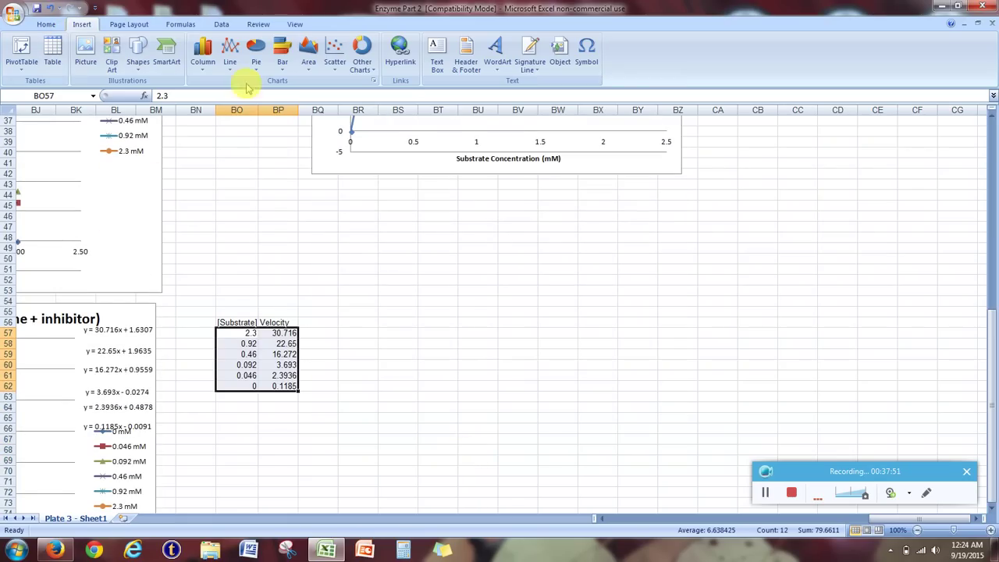
click(335, 52)
click(377, 106)
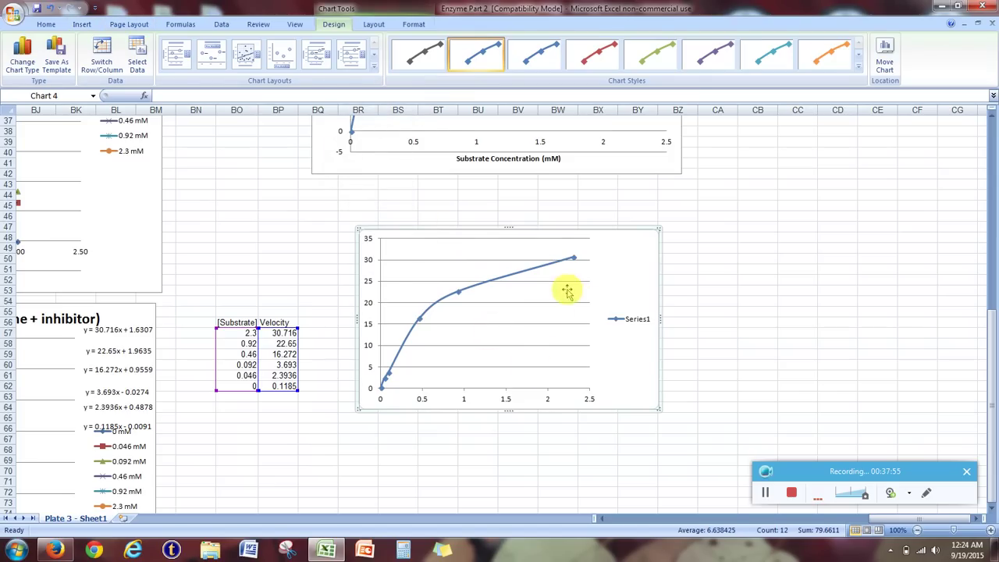
- Apply the layout with chart and axis titles to the enzyme + inhibitor velocity chart, delete its legend and enlarge it
click(178, 54)
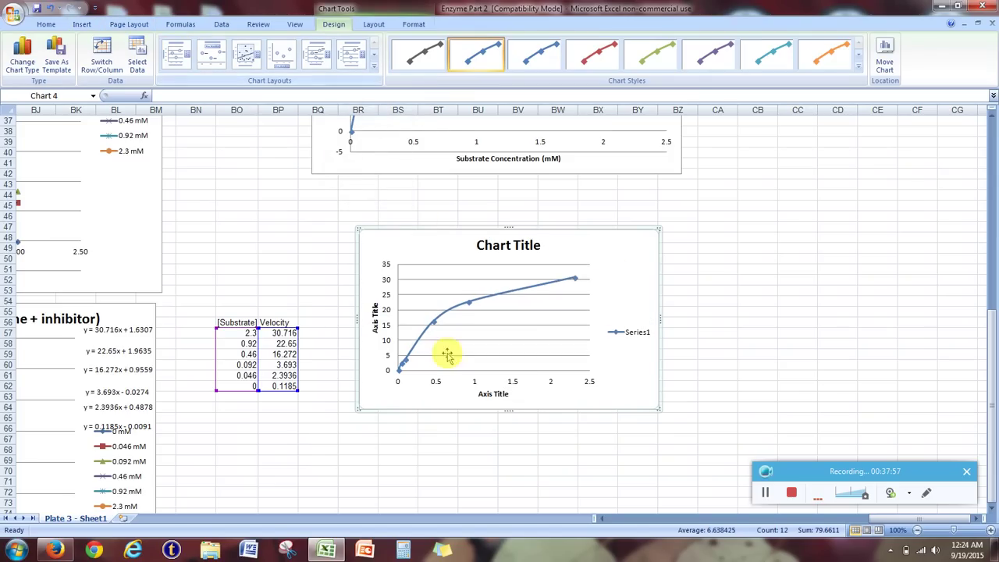
click(635, 340)
key(Delete)
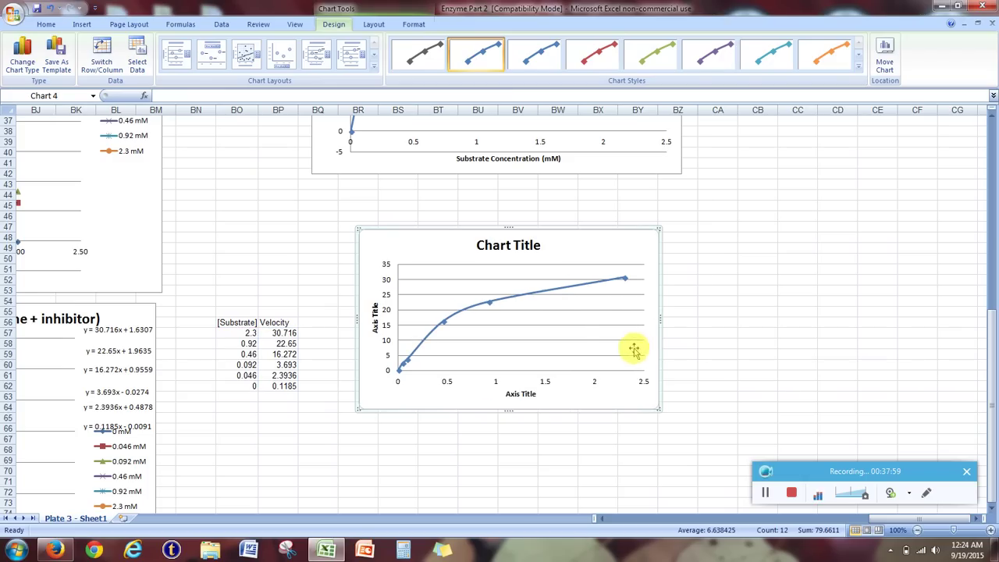
drag(660, 409, 699, 496)
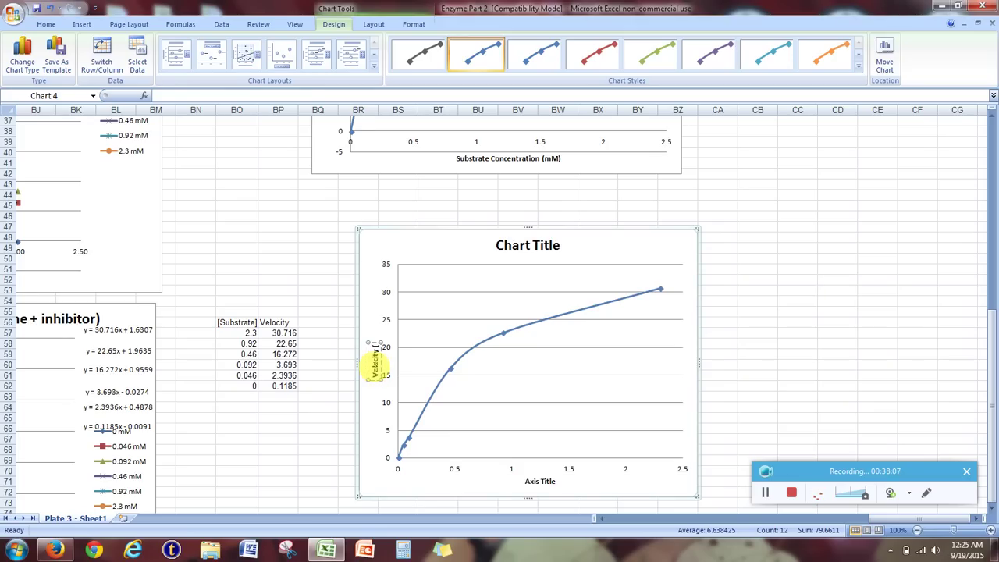
- Title the enzyme + inhibitor chart's vertical axis "Velocity (µM/min)" and its horizontal axis "Substrate Concentration (mM)"
click(81, 24)
click(586, 53)
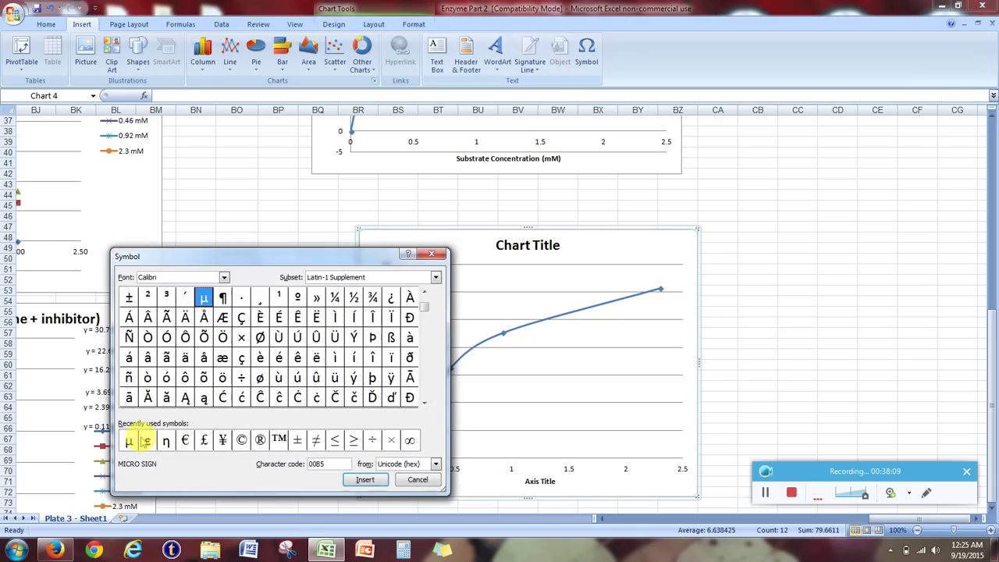
click(130, 440)
click(368, 479)
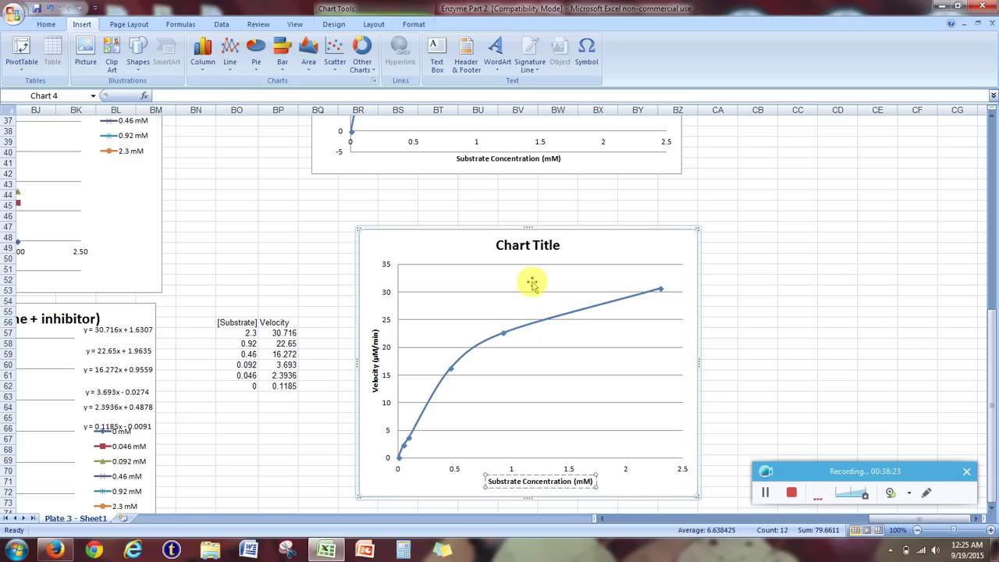
- Set the title of the enzyme + inhibitor chart to "Velocity vs Substrate Concentration"
click(527, 246)
click(527, 246)
triple_click(527, 247)
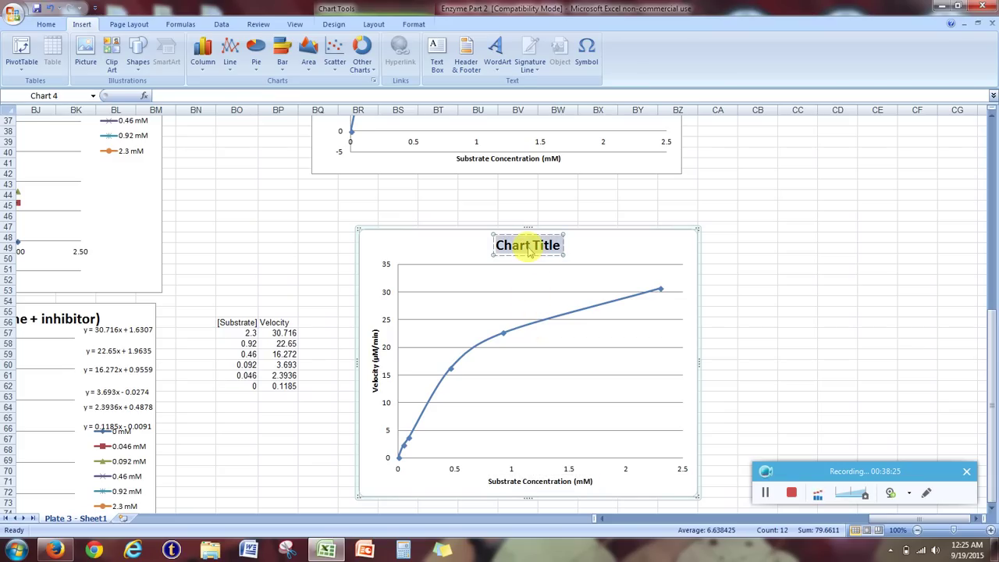
text(Velocity vs)
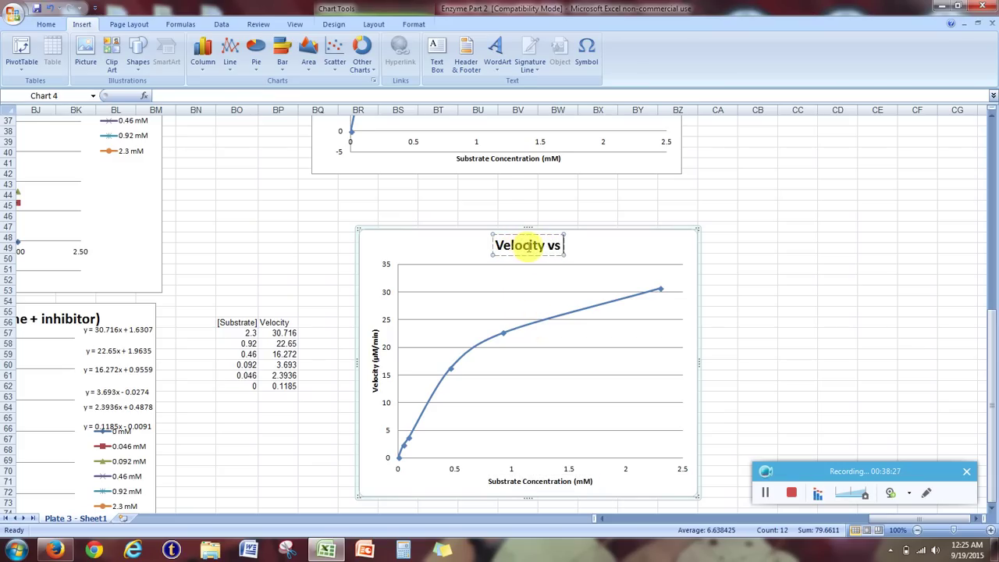
text( Substrate C)
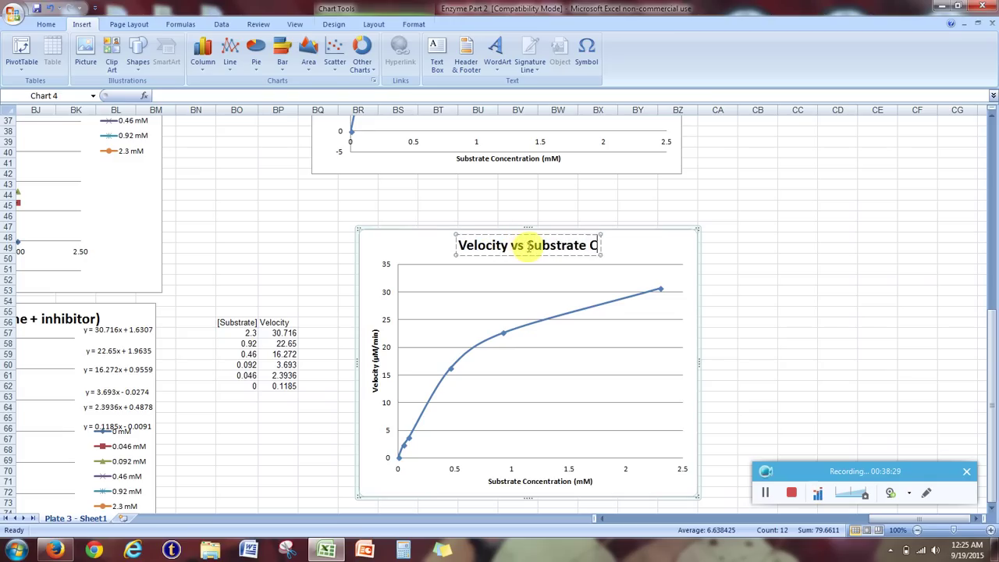
text(oncentration)
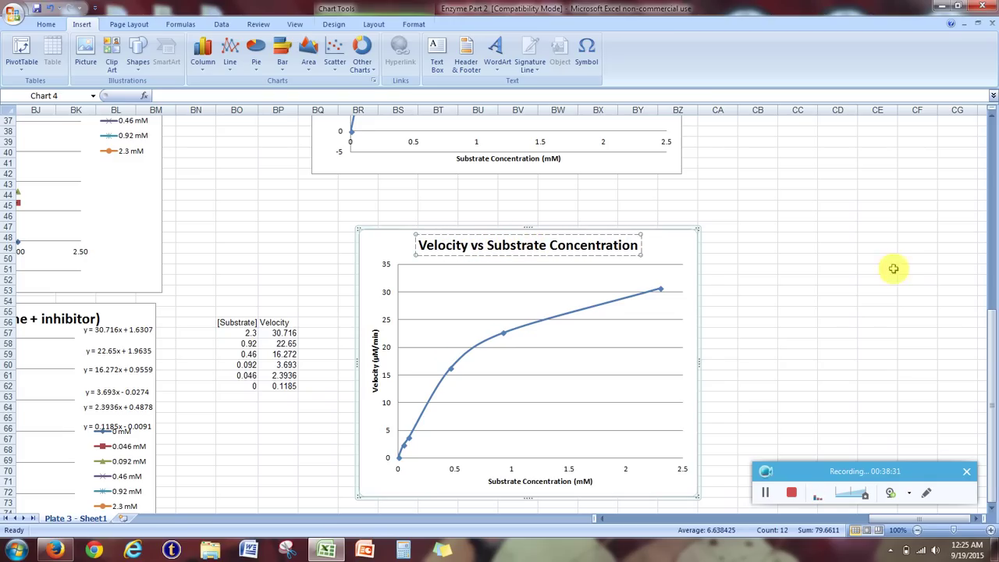
click(796, 322)
- Append "(Michaelis Menten Plot, enzyme only)" to the title of the enzyme only velocity chart
scroll(607, 257, up, 8)
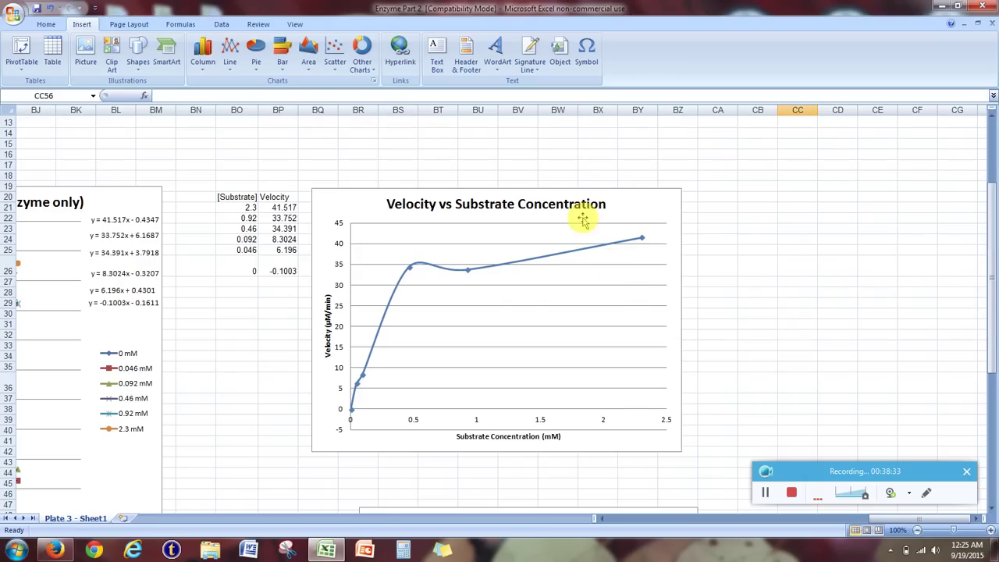
click(586, 203)
click(606, 203)
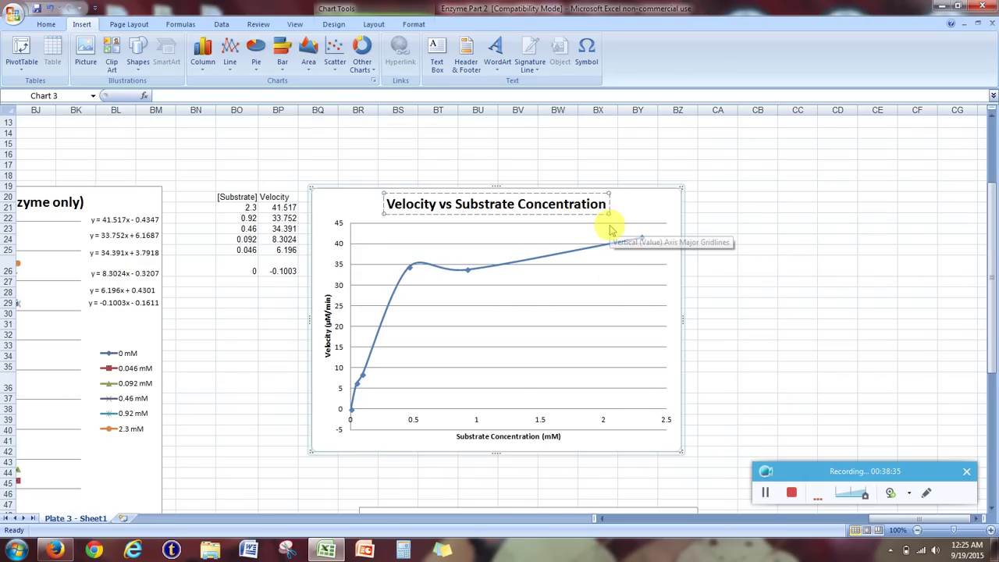
text((Michaelis Men)
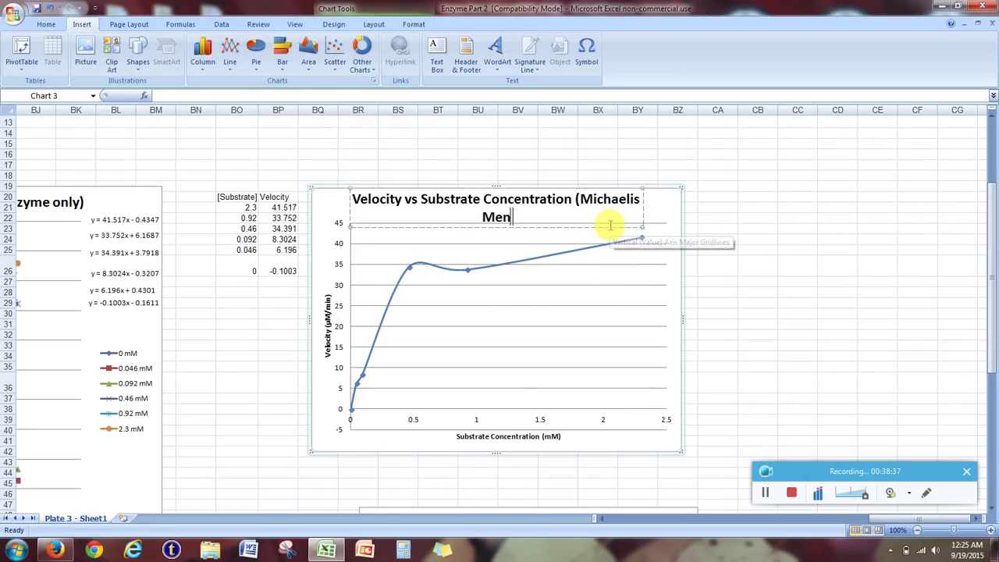
text(ten Plot, e)
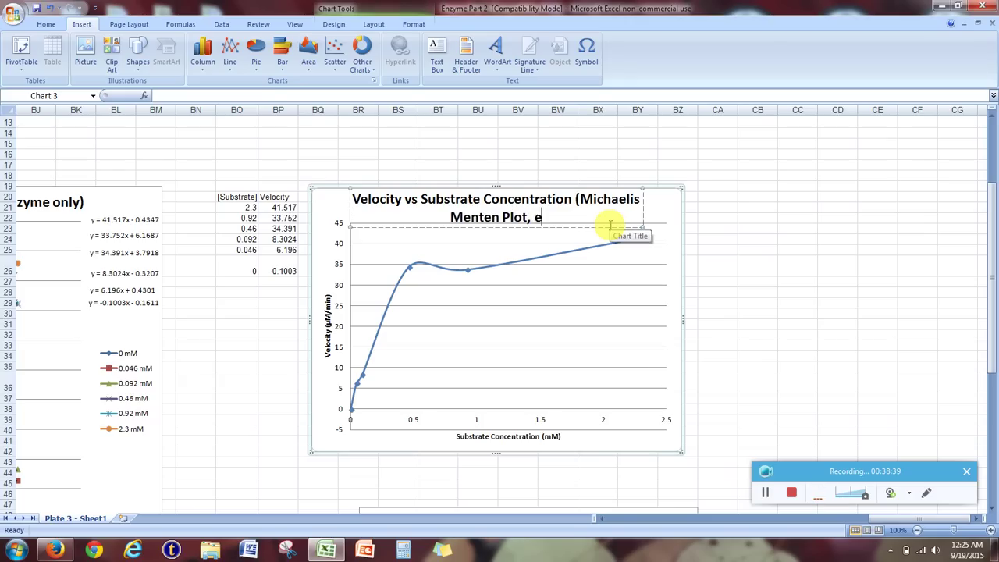
text(nzyme only))
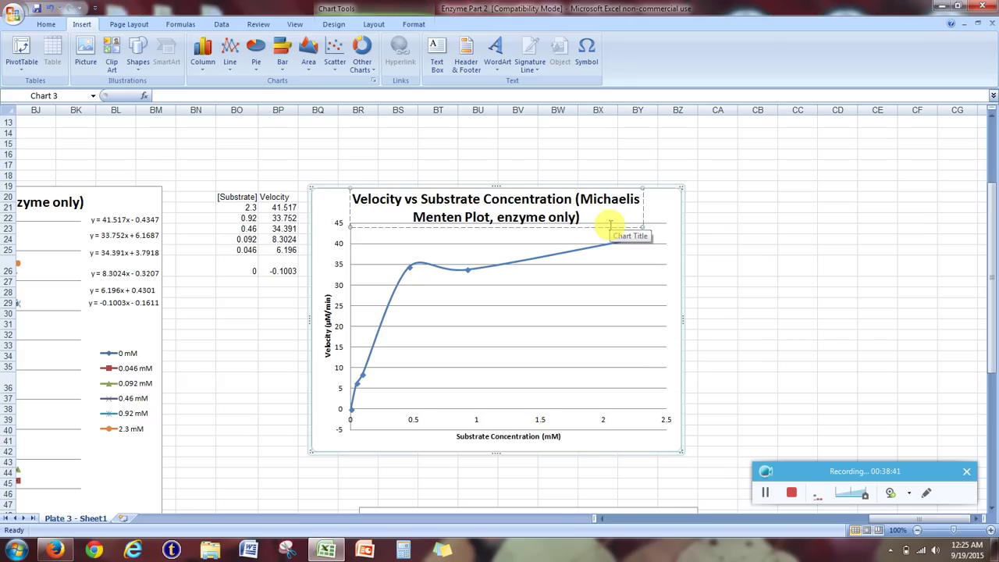
click(737, 253)
- Append "(enzyme + inhibitor)" to the title of the enzyme + inhibitor velocity chart
scroll(713, 312, down, 7)
click(636, 289)
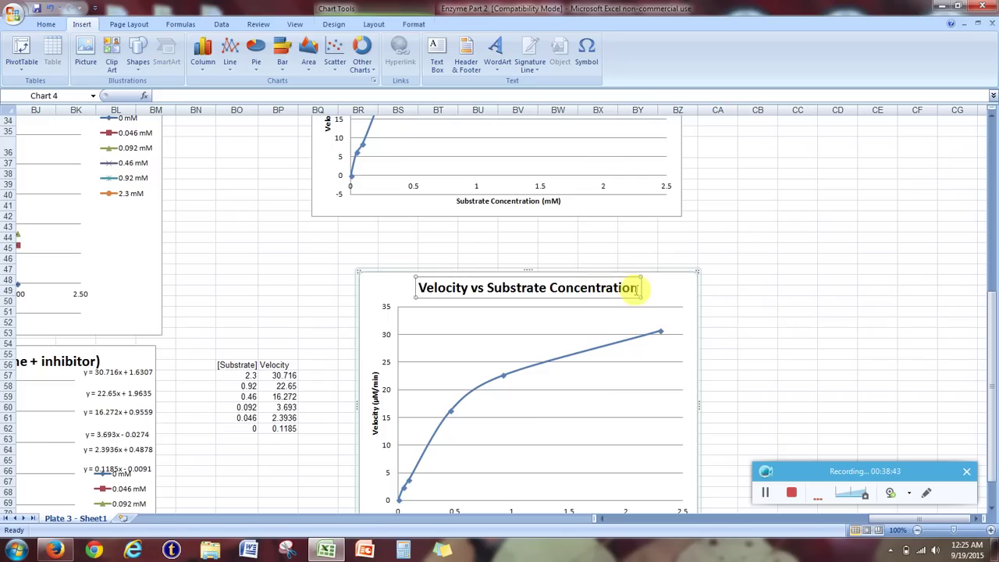
click(636, 288)
text(()
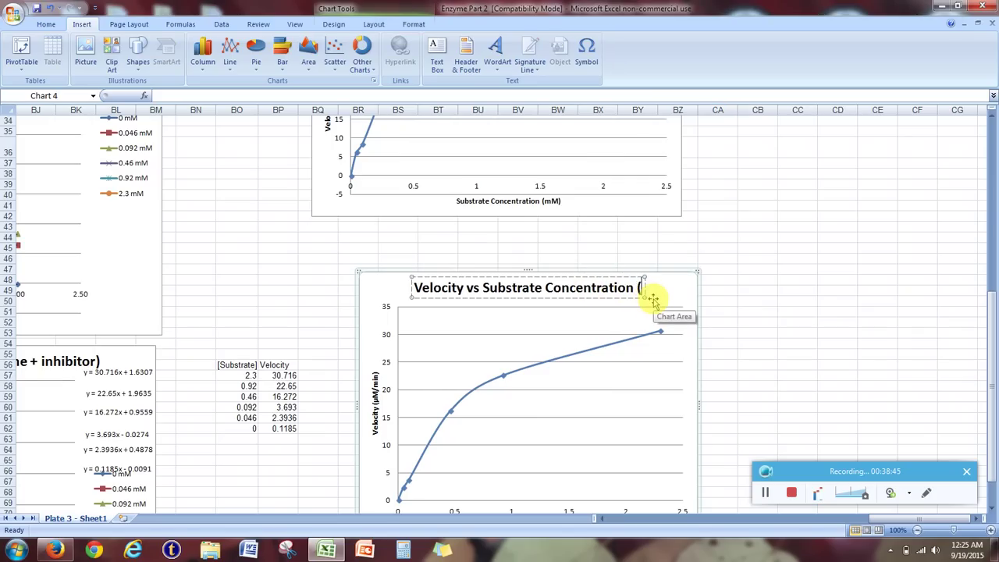
text(enzyme + inhi)
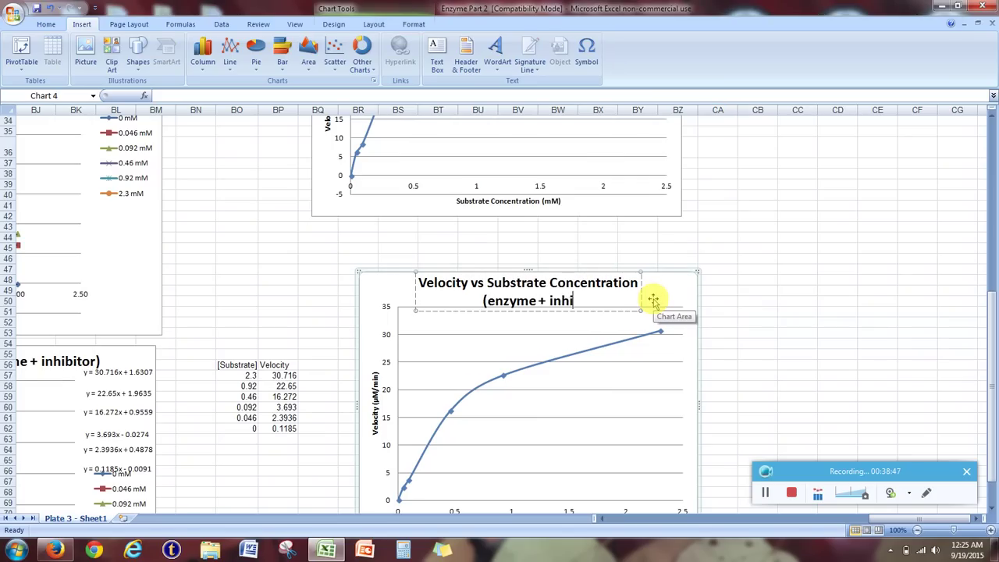
text(bitor))
click(796, 321)
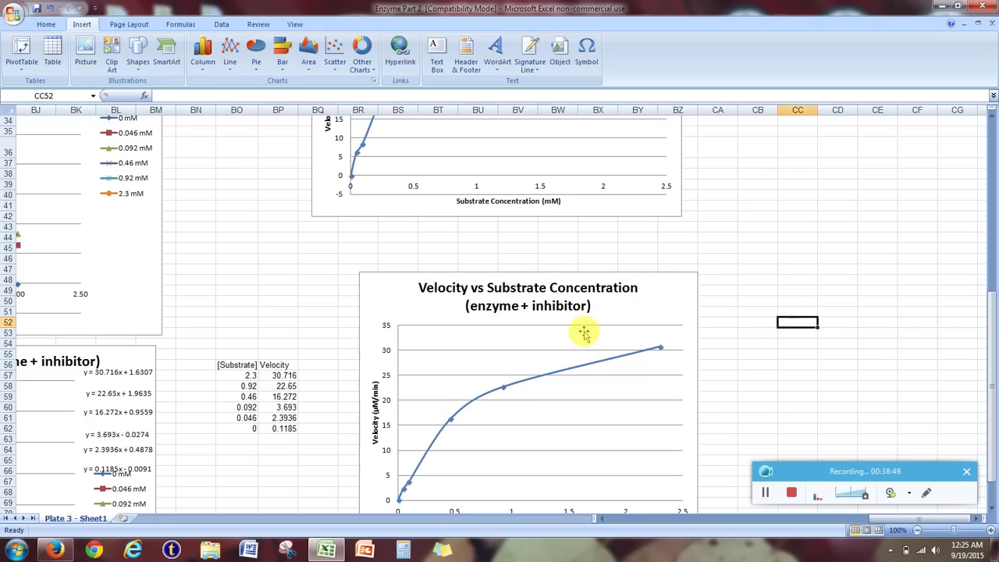
- Copy the [Substrate] and Velocity headers from BO20:BP20 of the enzyme only table to CB20:CC20
scroll(584, 333, up, 7)
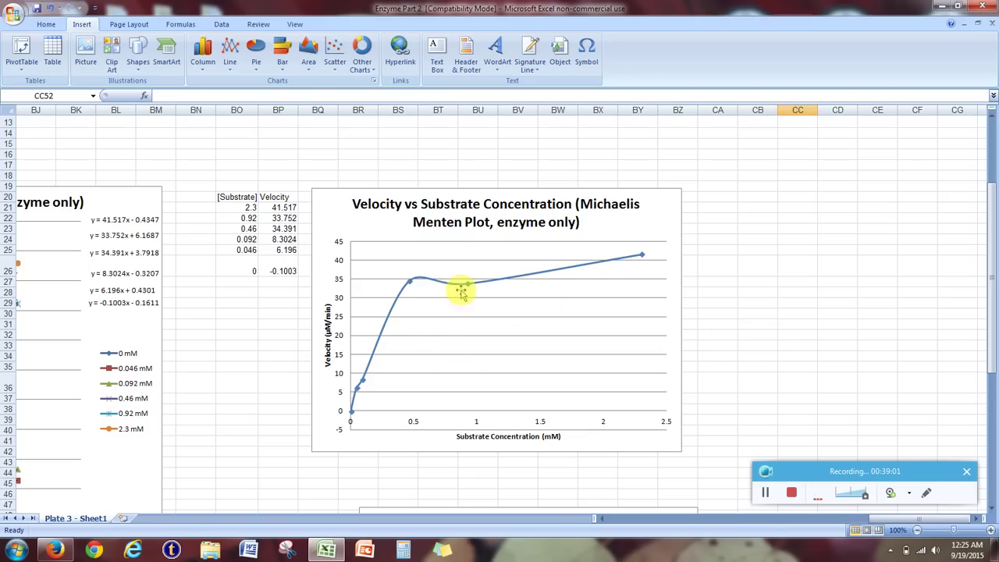
click(740, 335)
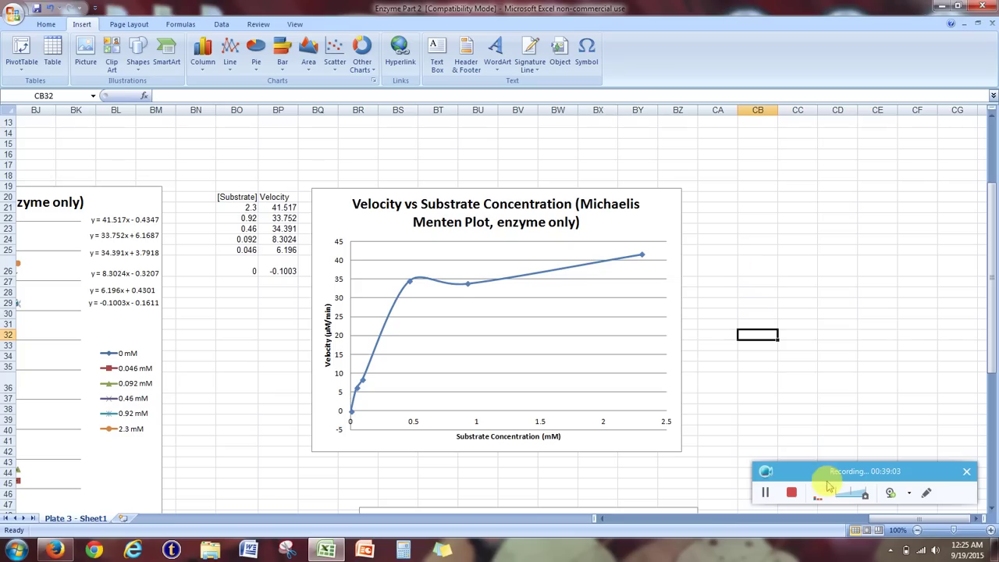
click(975, 519)
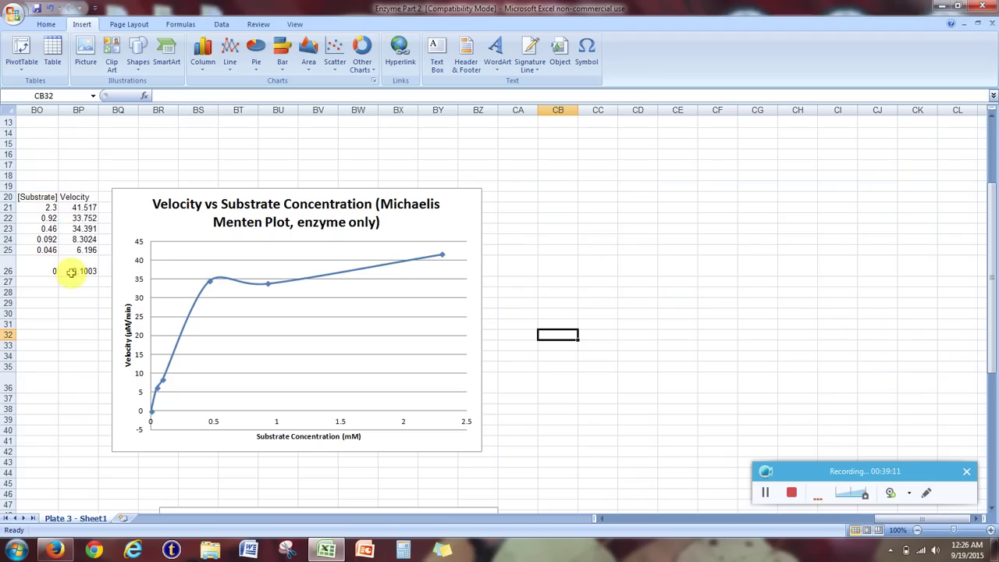
click(48, 197)
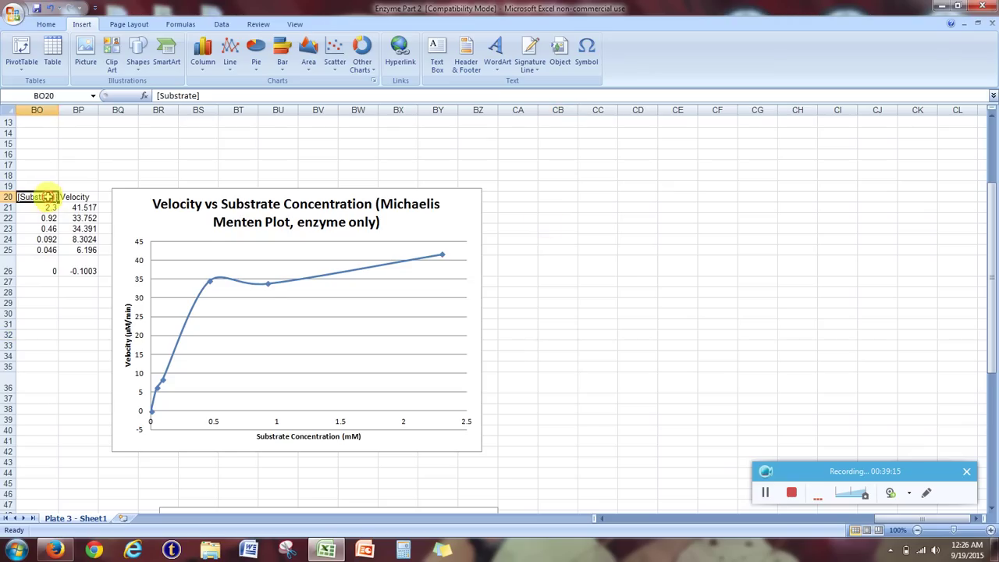
drag(48, 197, 75, 197)
right_click(74, 197)
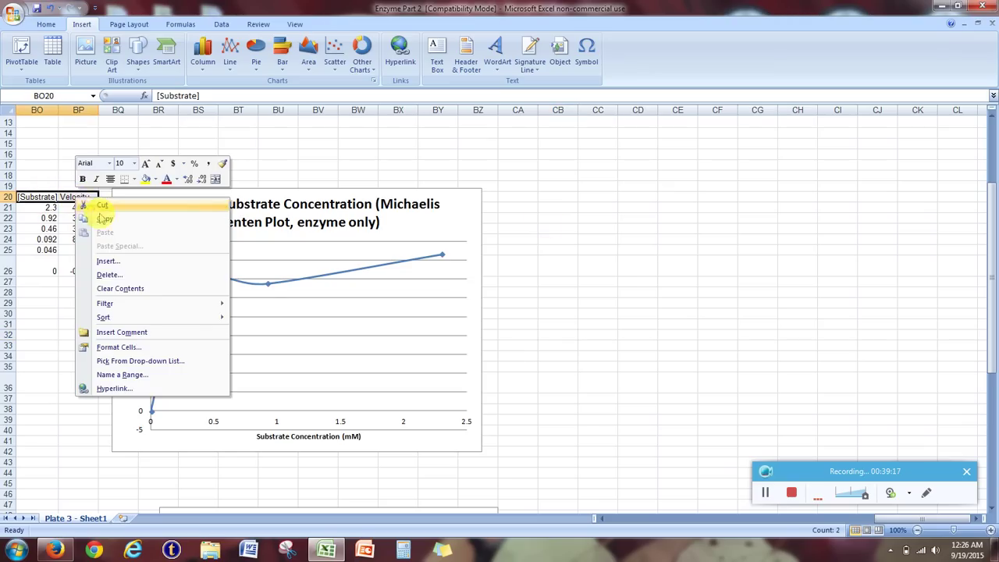
click(97, 218)
click(552, 197)
right_click(552, 197)
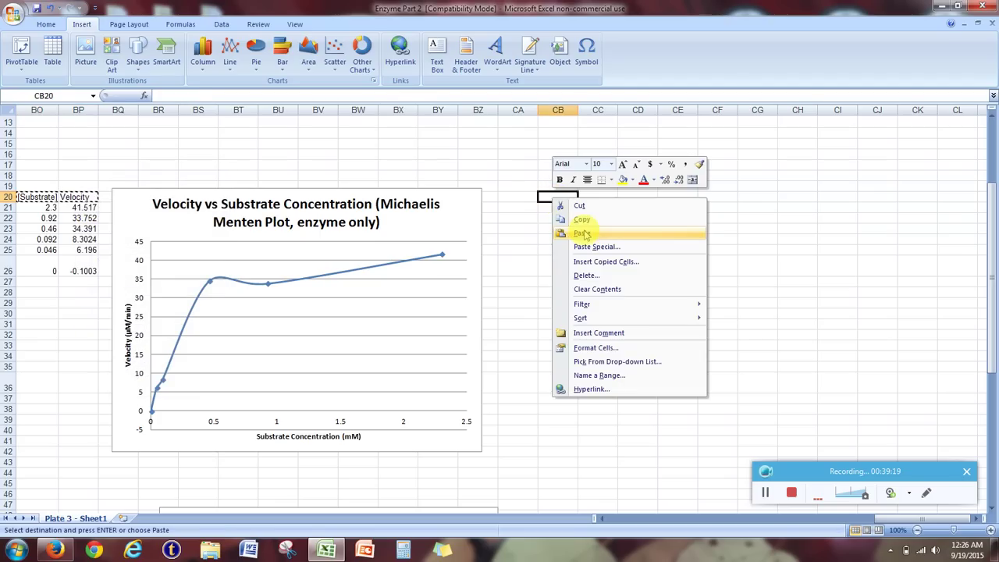
click(584, 229)
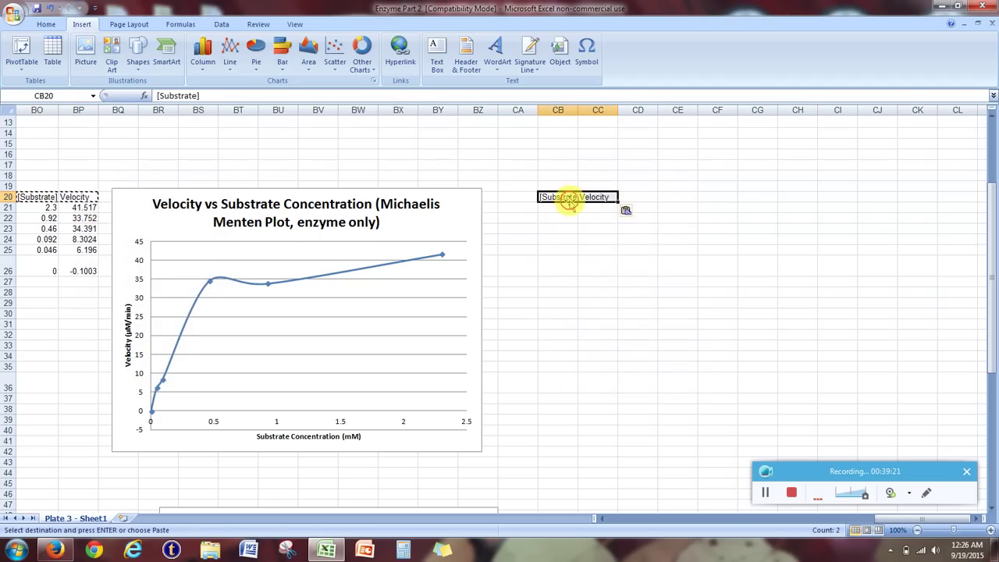
- Change the copied headers to "1/[Substrate]" in CB20 and "1/Velocity" in CC20, dismissing the Dropbox screenshot offer
click(594, 198)
click(563, 197)
click(156, 95)
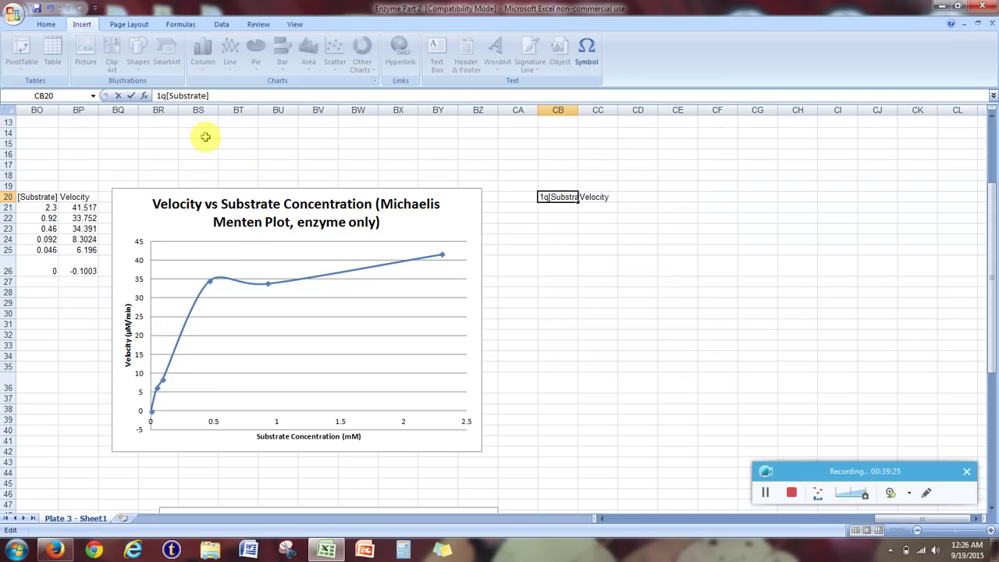
text(1q)
key(Print)
key(BackSpace)
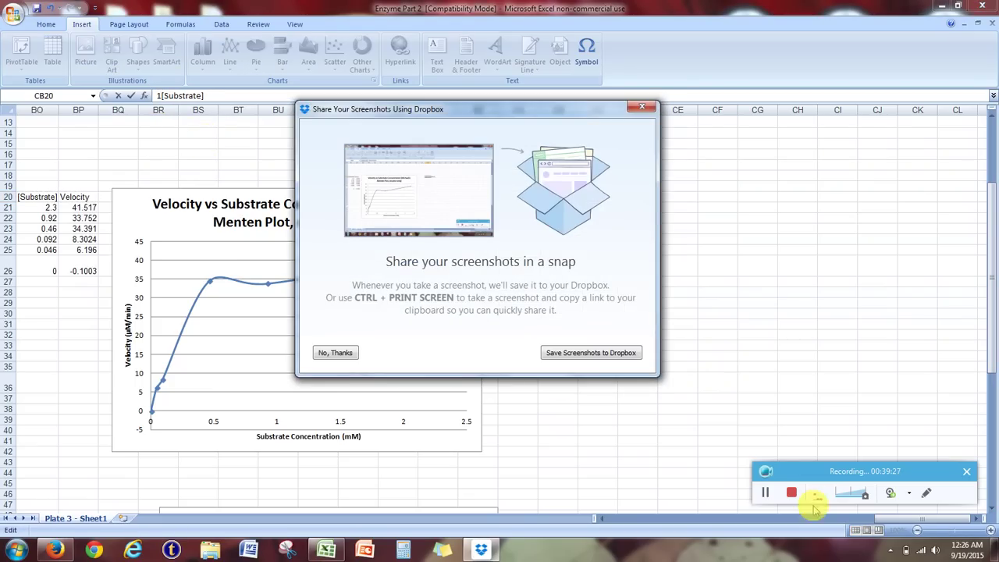
click(641, 106)
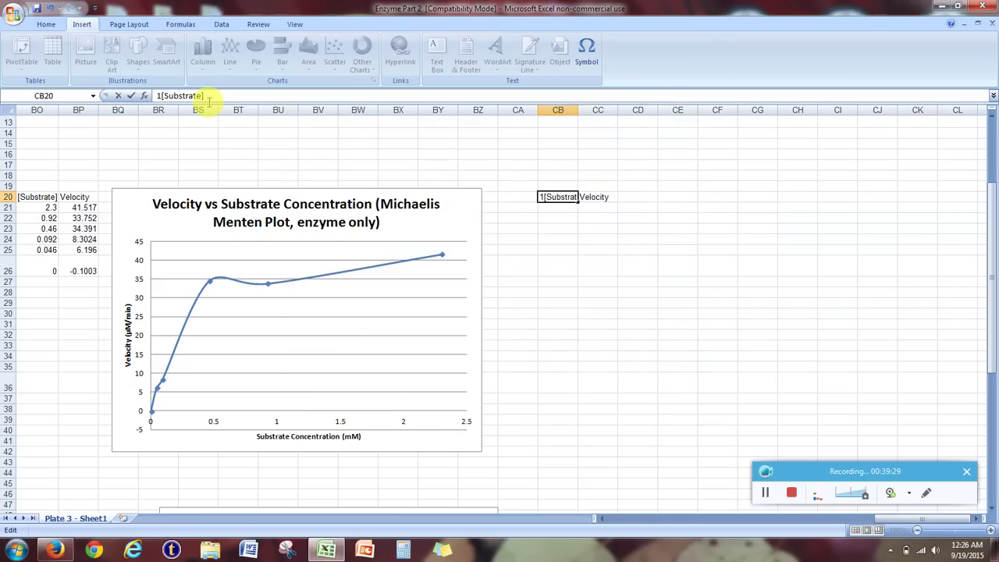
text(/)
click(592, 196)
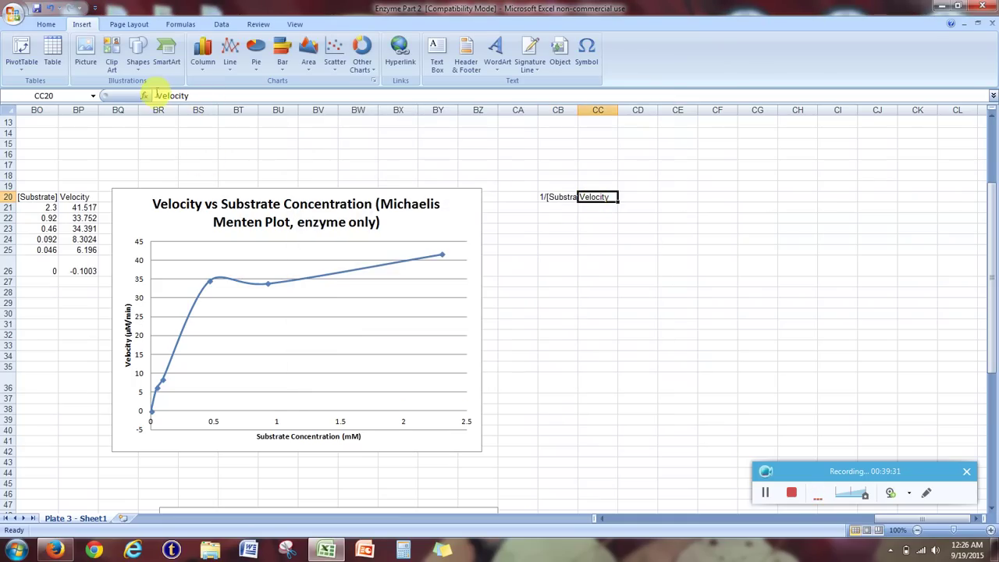
click(156, 95)
text(/)
click(606, 266)
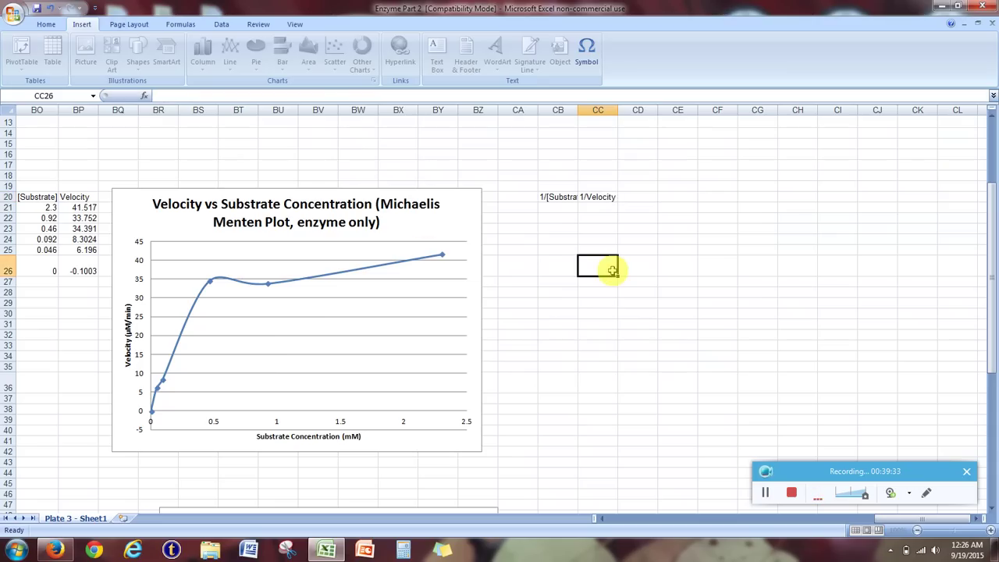
- Fill CB21:CC26 with the reciprocal formula, starting from =1/BO21 in CB21, and clear the zero-substrate row CB26:CC26
click(551, 209)
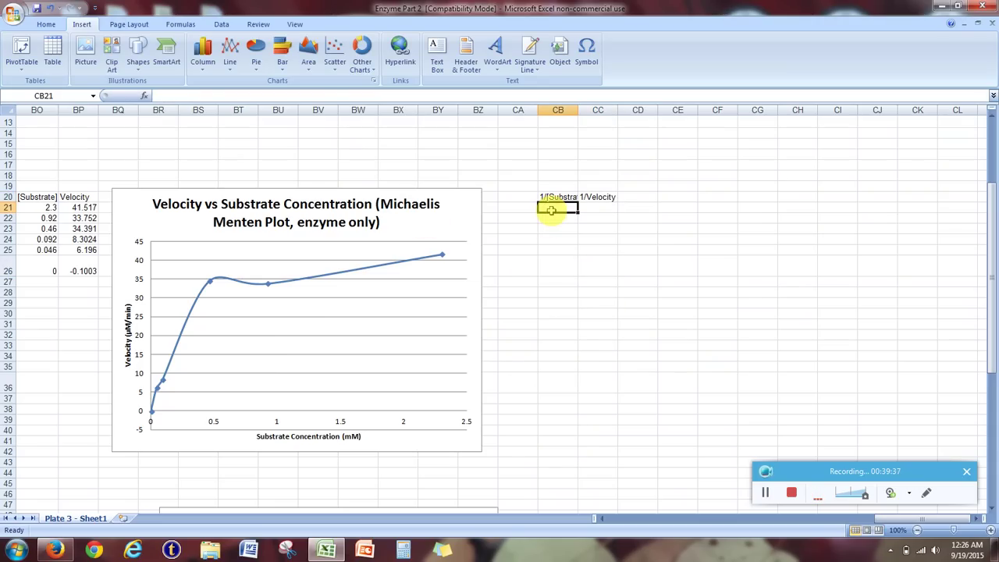
text(=)
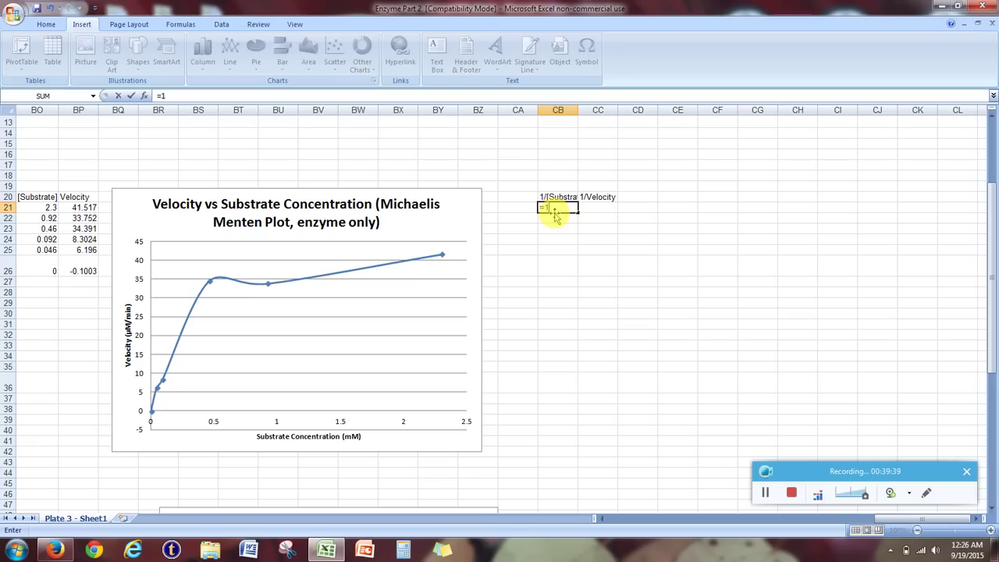
text(1/)
click(47, 207)
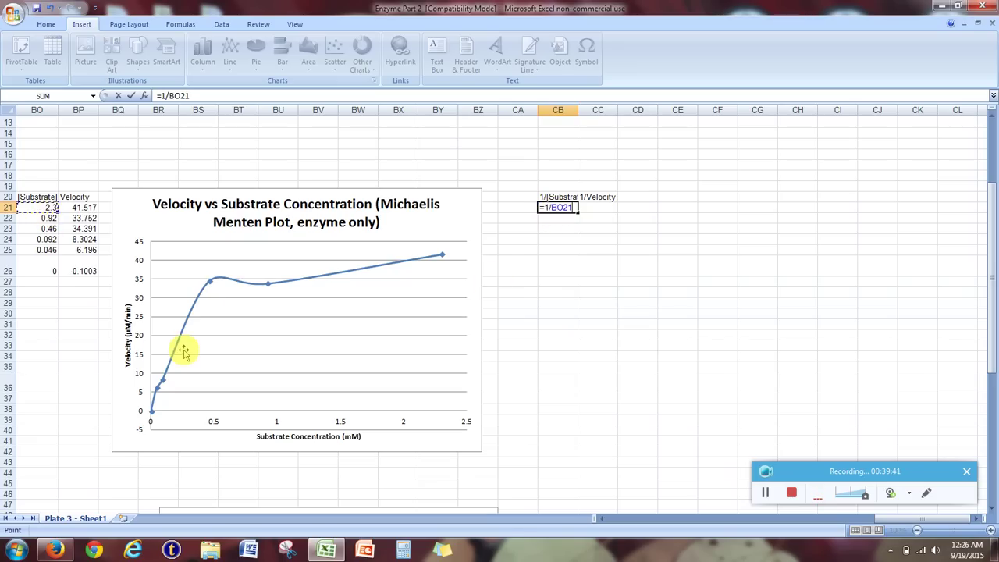
key(ctrl+Return)
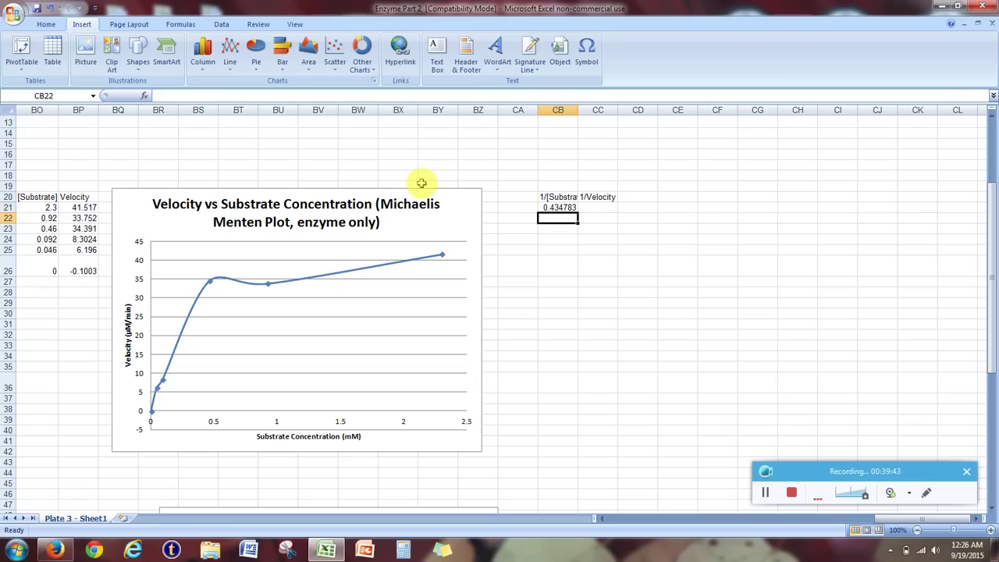
drag(577, 212, 597, 275)
click(573, 320)
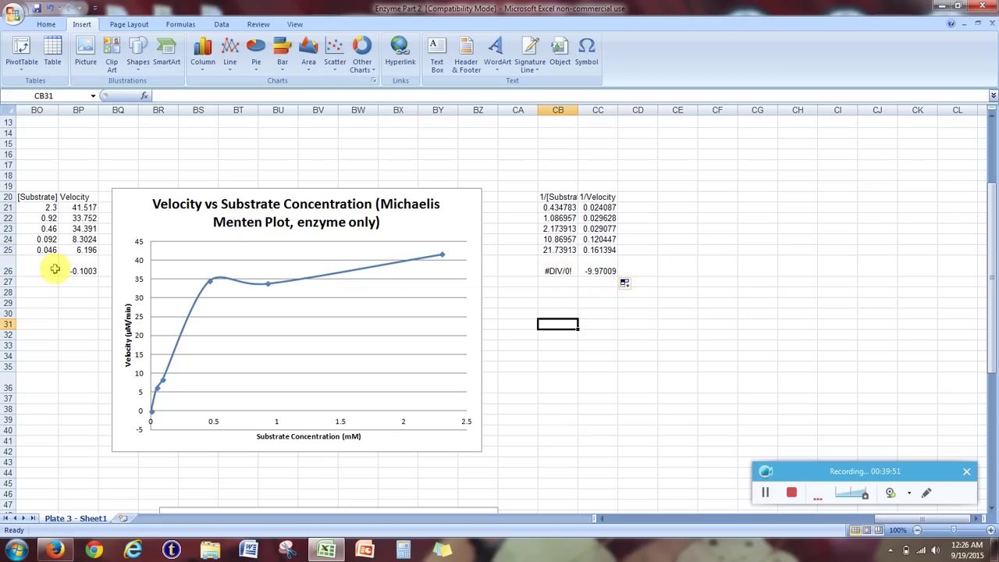
drag(562, 269, 586, 269)
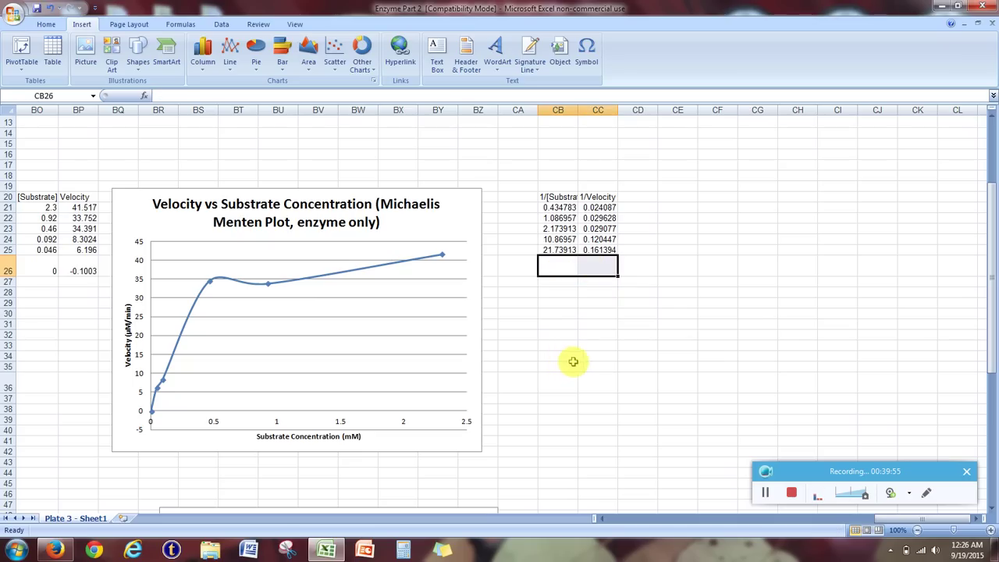
click(745, 312)
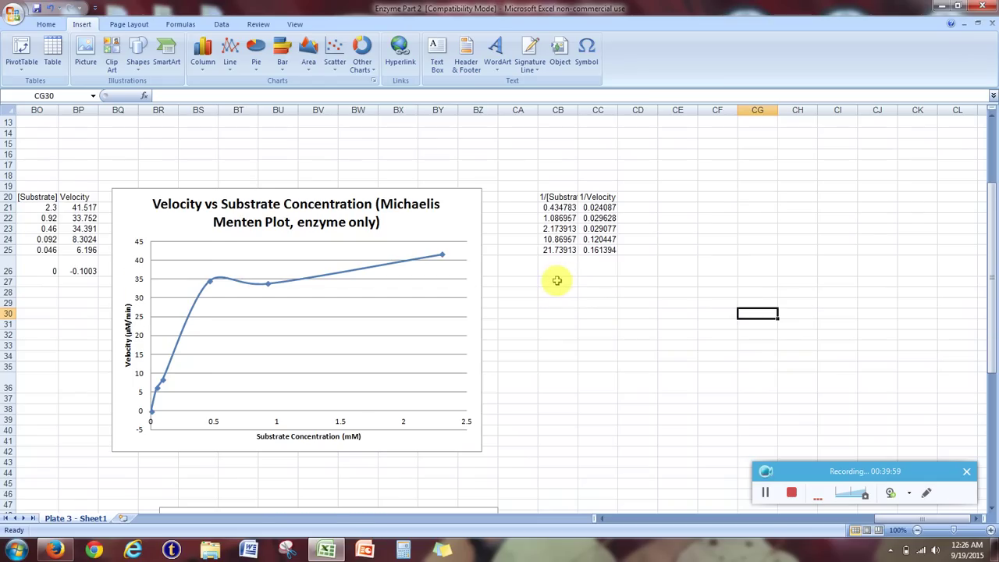
- Copy the reciprocal table CB20:CC25 to CB56, beside the enzyme + inhibitor chart
drag(567, 196, 599, 250)
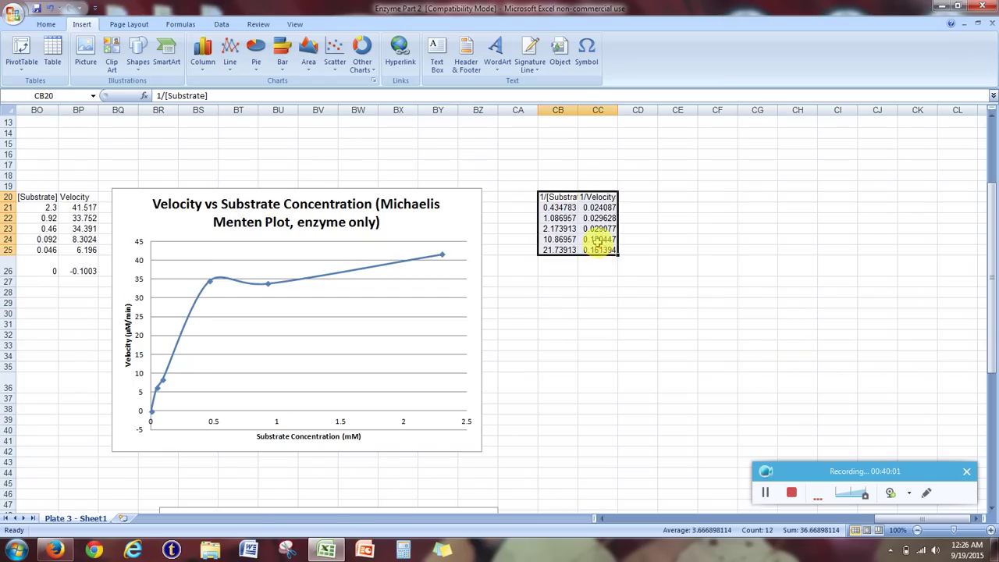
right_click(597, 243)
click(617, 266)
scroll(597, 285, down, 7)
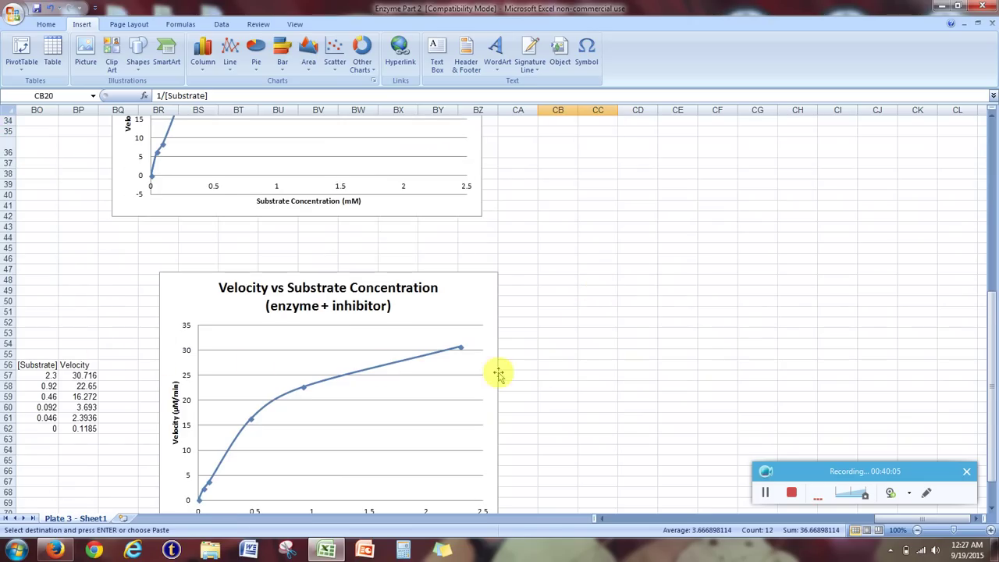
click(568, 367)
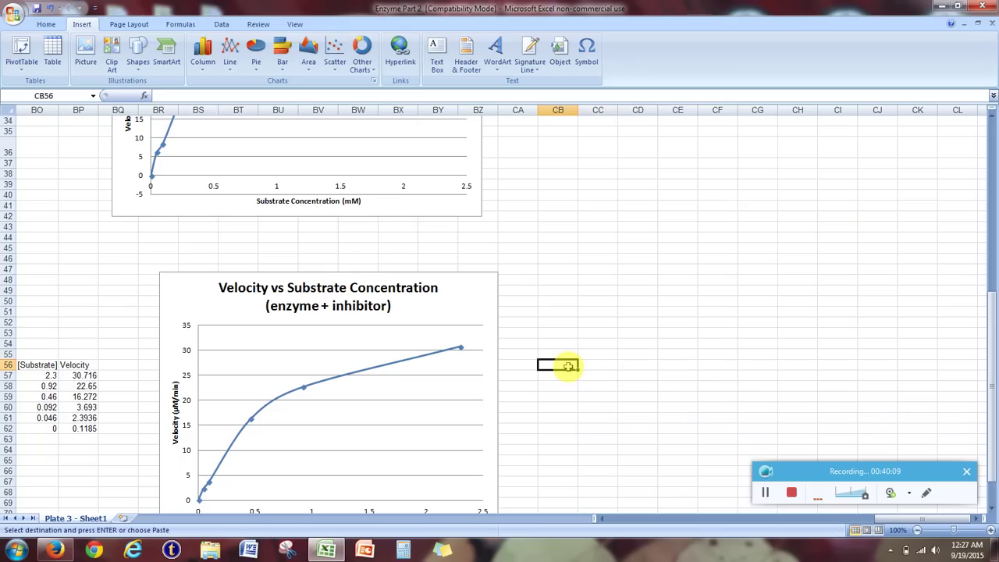
right_click(568, 367)
click(613, 204)
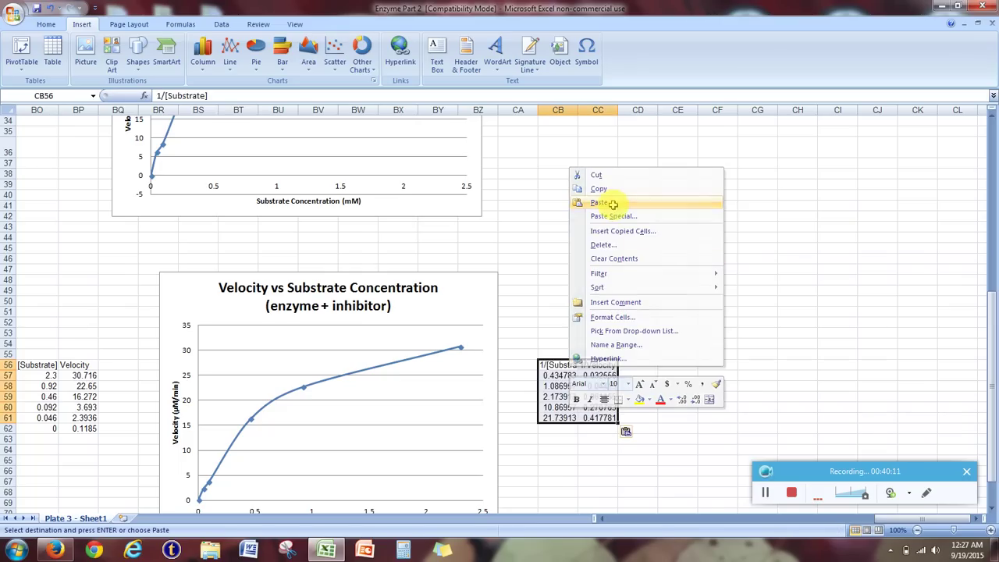
- Check which source cell the copied reciprocal formula in CC61 refers to
click(595, 417)
text(=1/BP61)
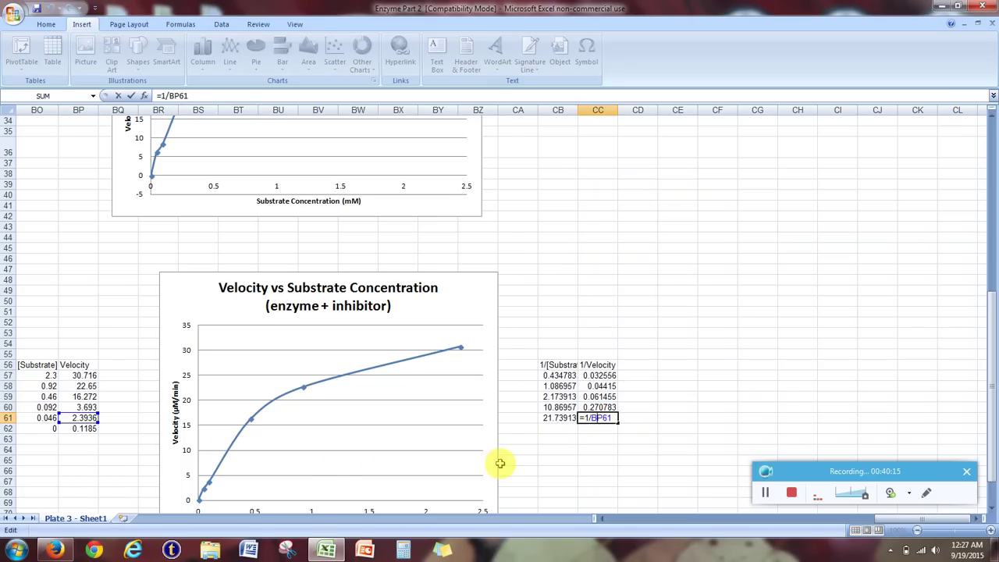
key(Return)
click(664, 395)
- Insert a scatter chart with smooth lines and markers from CB21:CC25, then place it beside its table and enlarge it
scroll(635, 407, up, 6)
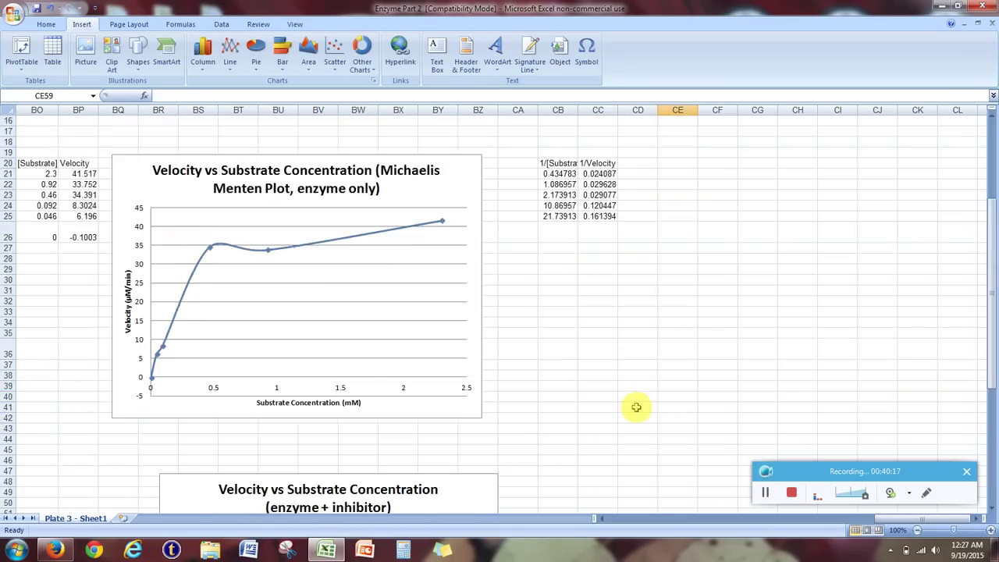
scroll(628, 374, up, 1)
click(621, 346)
scroll(619, 348, down, 4)
scroll(620, 348, up, 4)
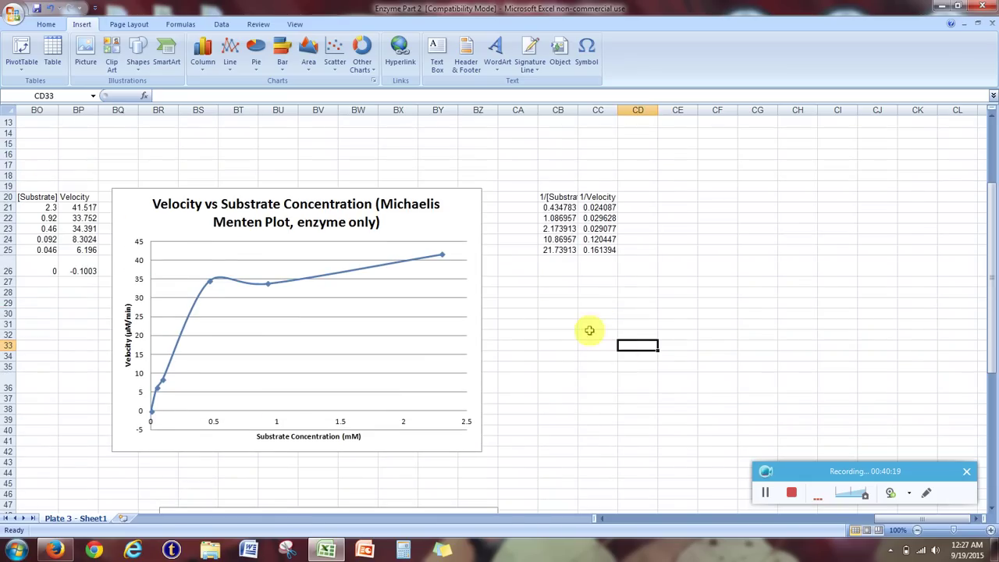
drag(558, 208, 598, 249)
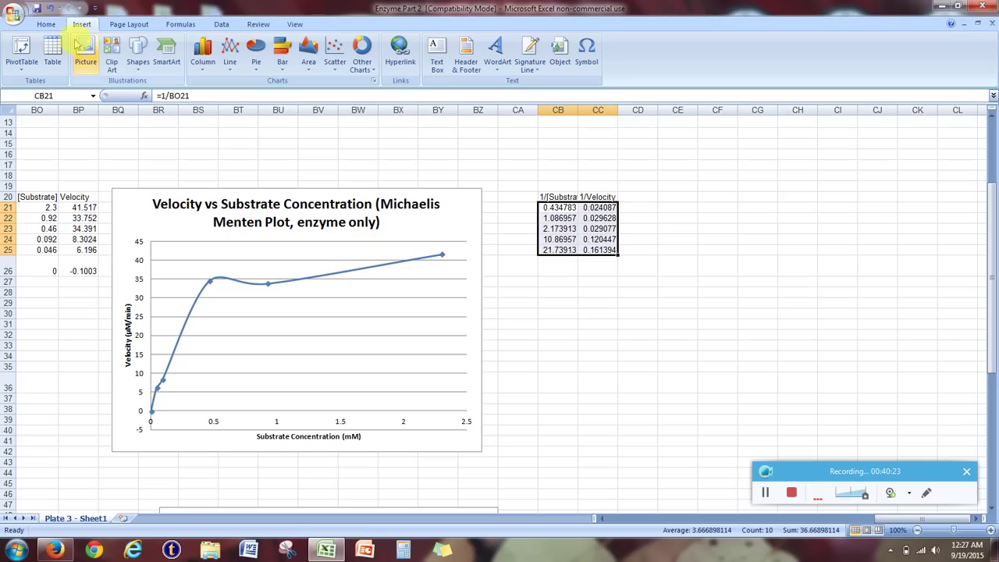
click(335, 51)
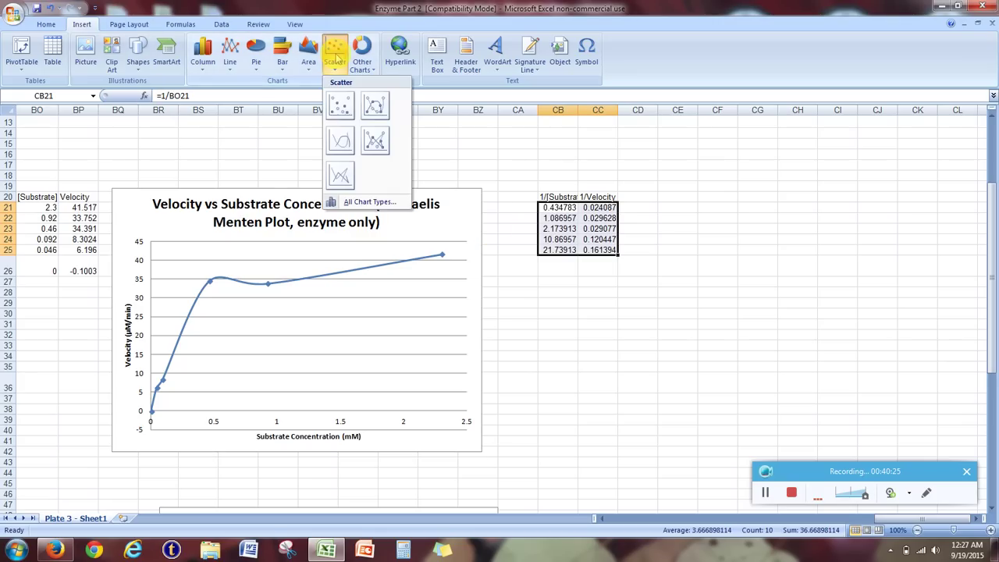
click(377, 107)
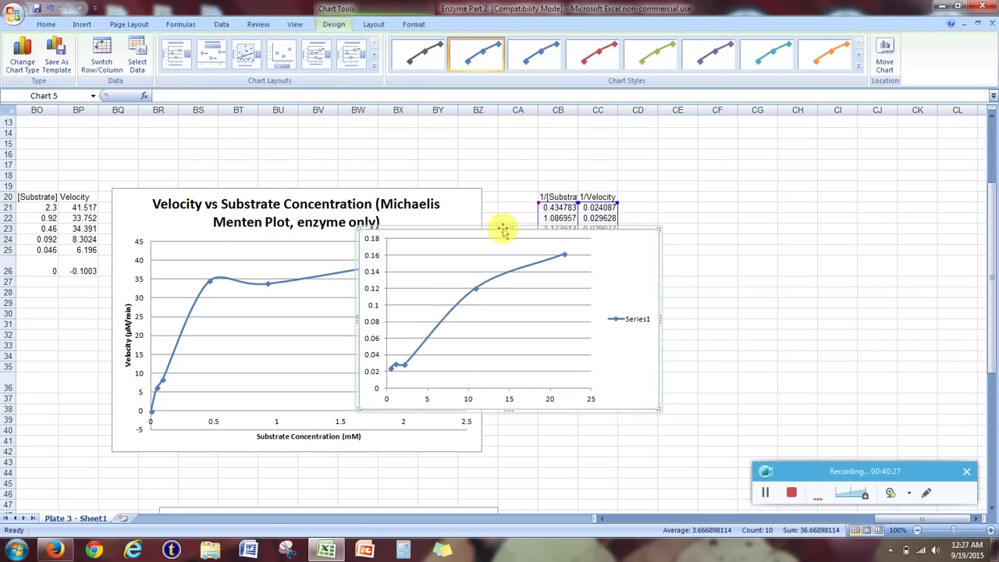
drag(503, 230, 769, 188)
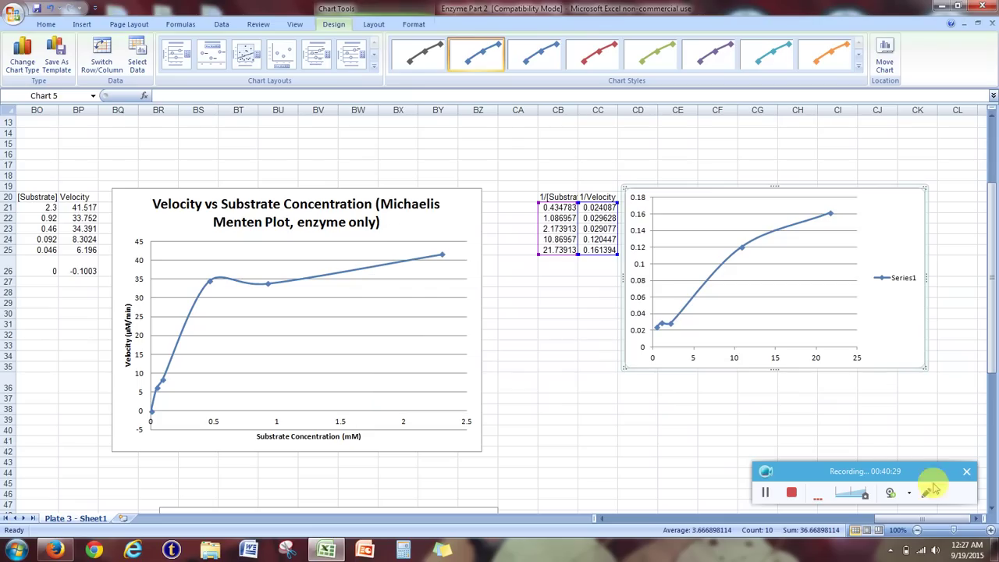
click(977, 519)
scroll(678, 358, down, 2)
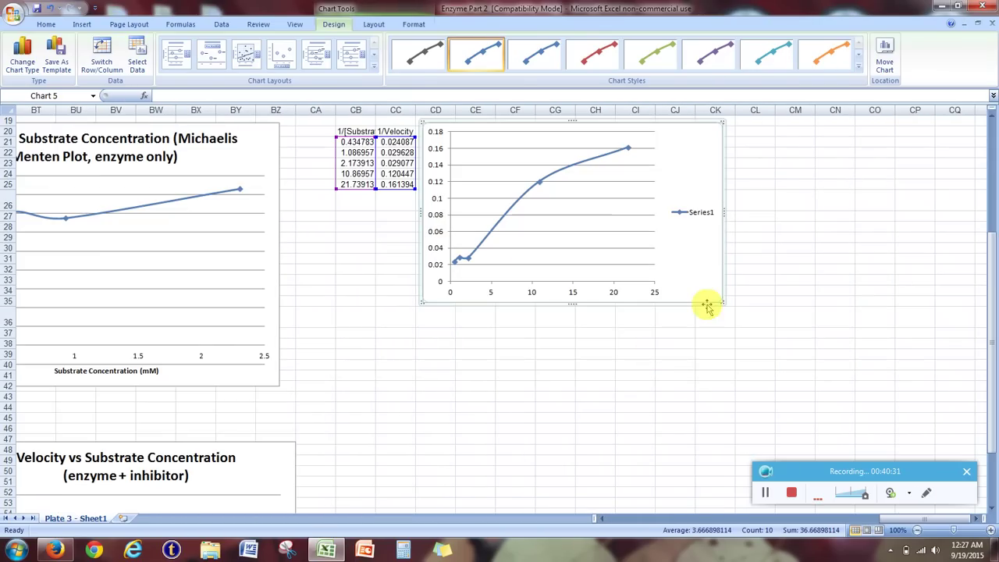
drag(723, 303, 782, 382)
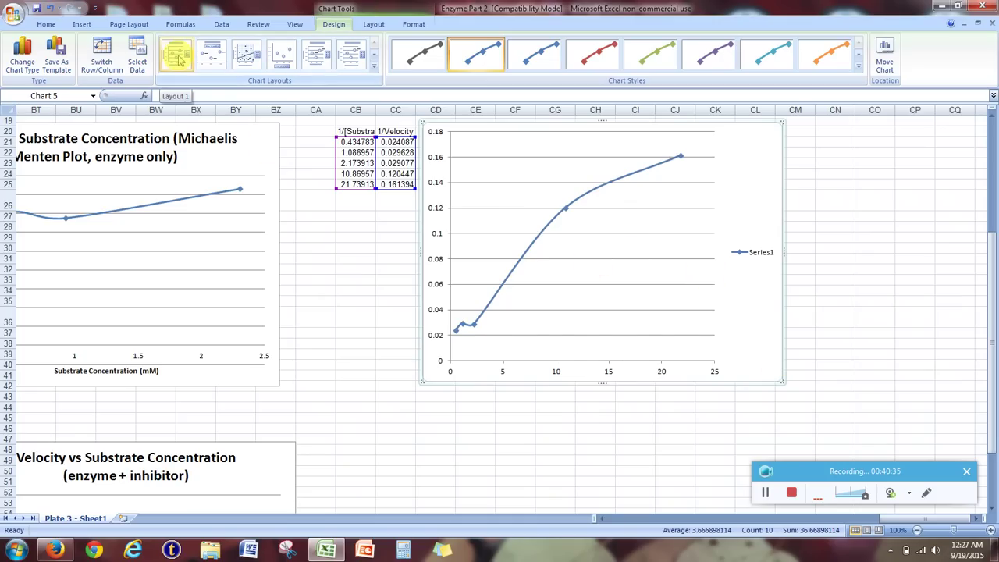
- Apply Layout 1 to the enzyme only reciprocal chart and delete its Series1 legend
click(177, 58)
click(752, 266)
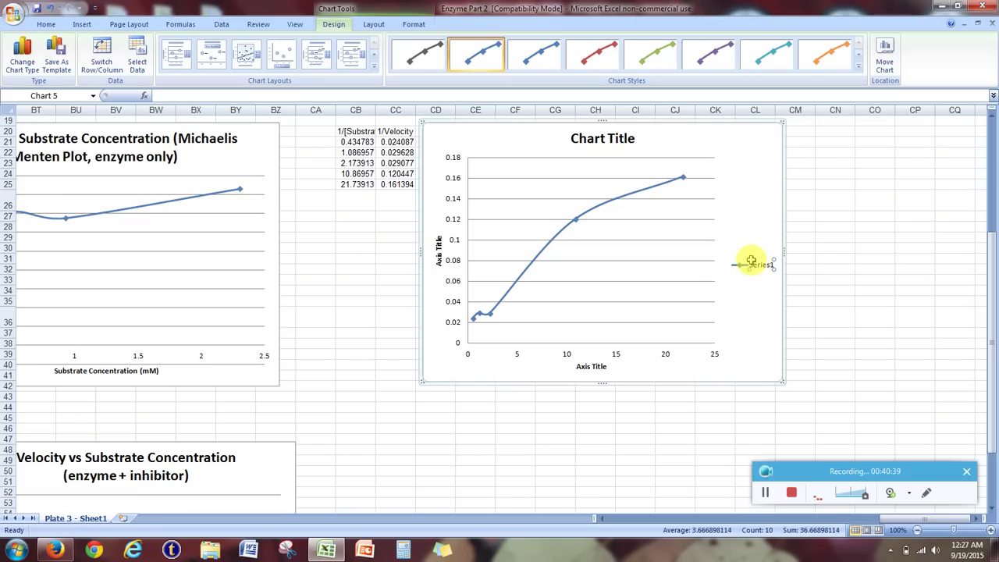
click(750, 264)
key(Delete)
click(635, 428)
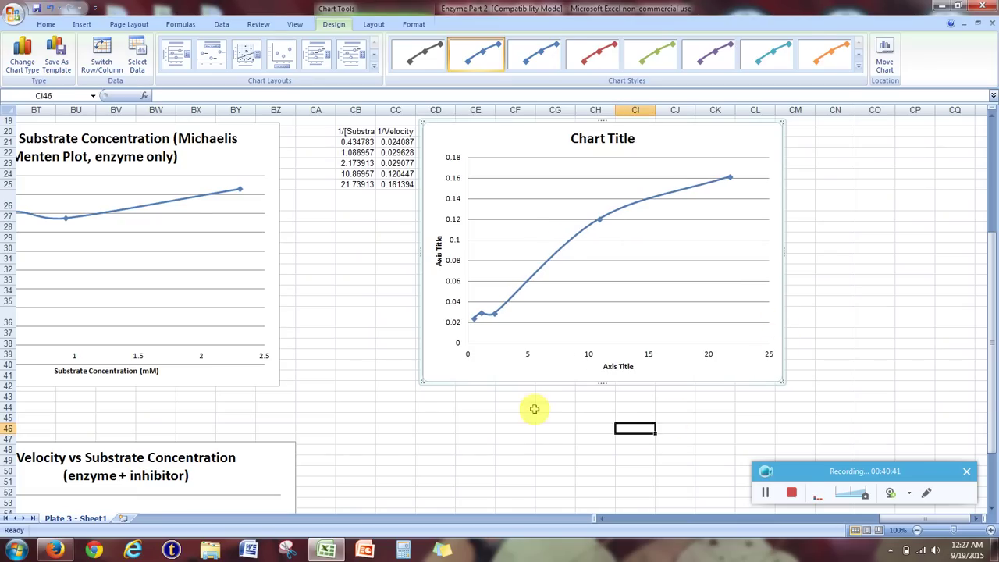
- Insert a scatter chart with smooth lines and markers from CB57:CC61, then place it beside its table and enlarge it
scroll(533, 409, down, 4)
drag(357, 407, 401, 446)
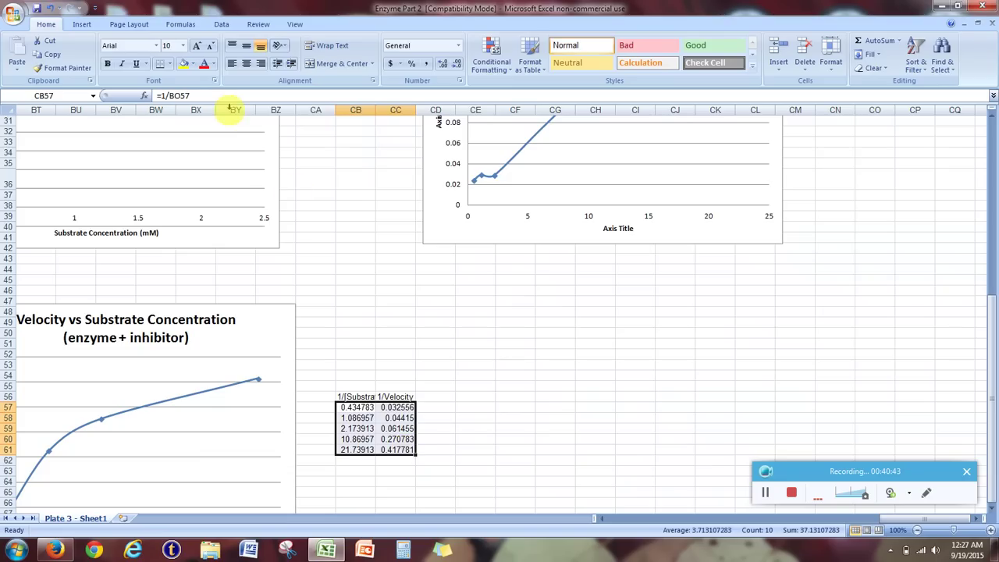
click(82, 24)
click(335, 56)
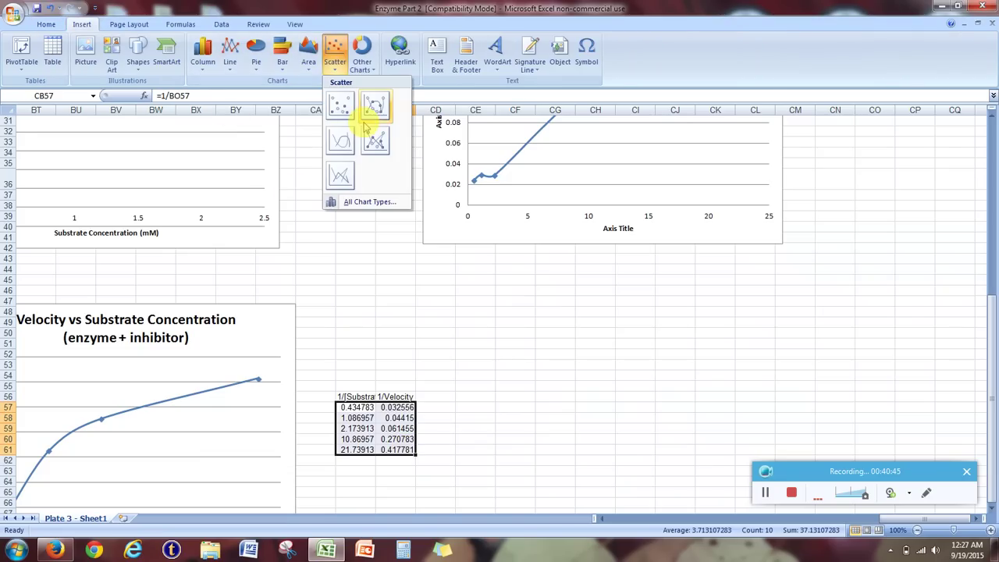
click(378, 111)
drag(384, 220, 541, 374)
scroll(719, 373, down, 4)
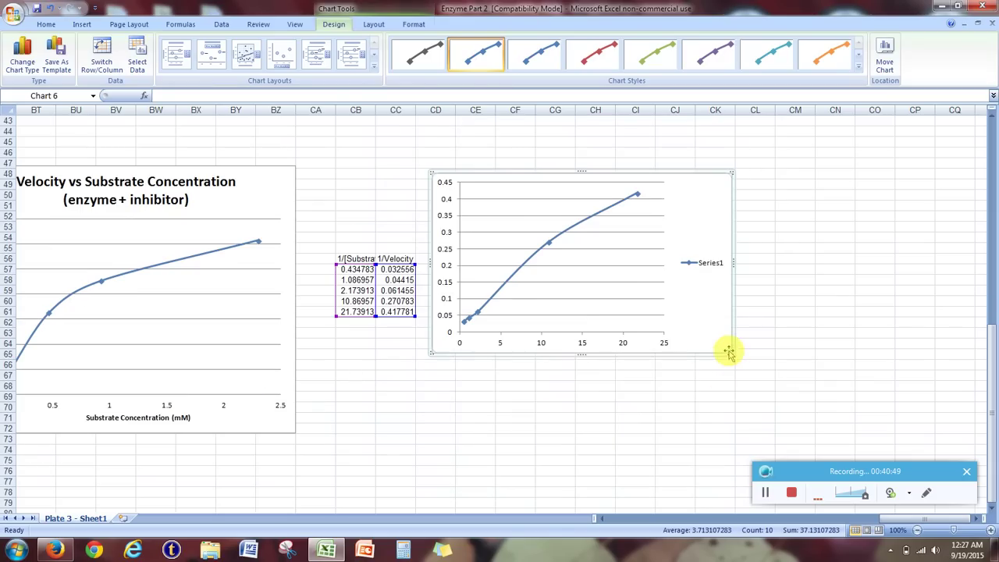
drag(727, 352, 802, 429)
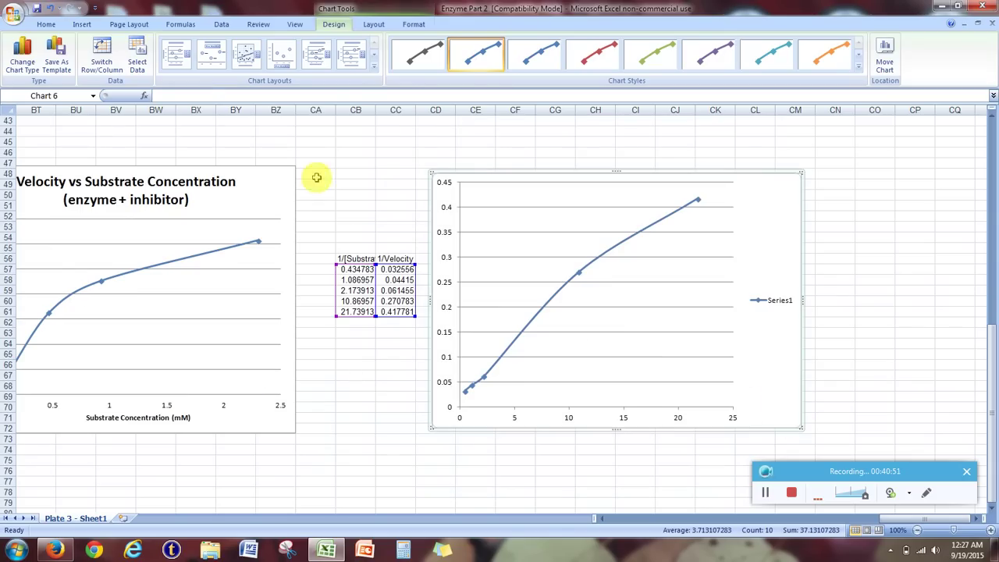
- Apply Layout 1 to the enzyme + inhibitor reciprocal chart and delete its Series1 legend
click(177, 54)
scroll(593, 293, up, 5)
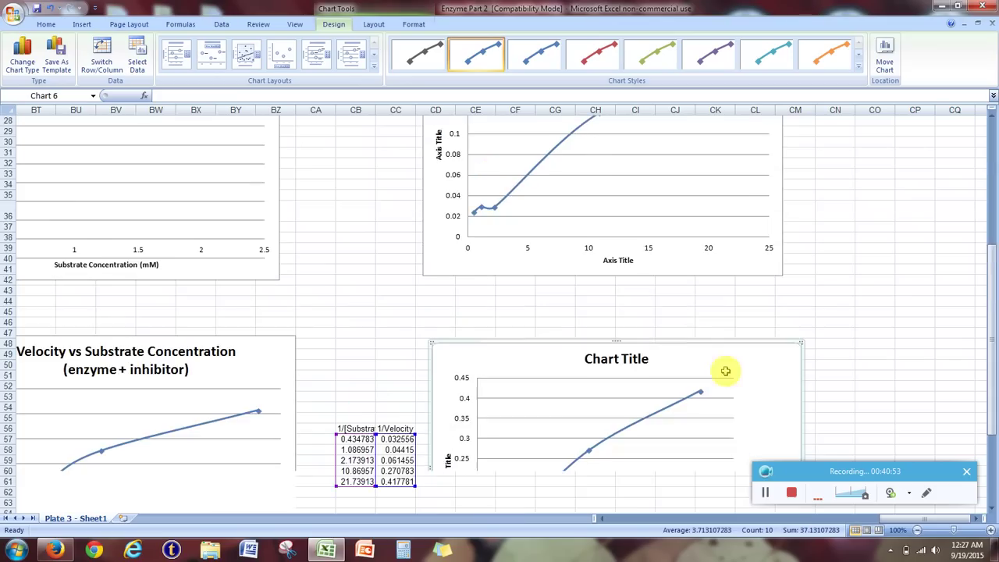
scroll(724, 372, down, 6)
click(773, 285)
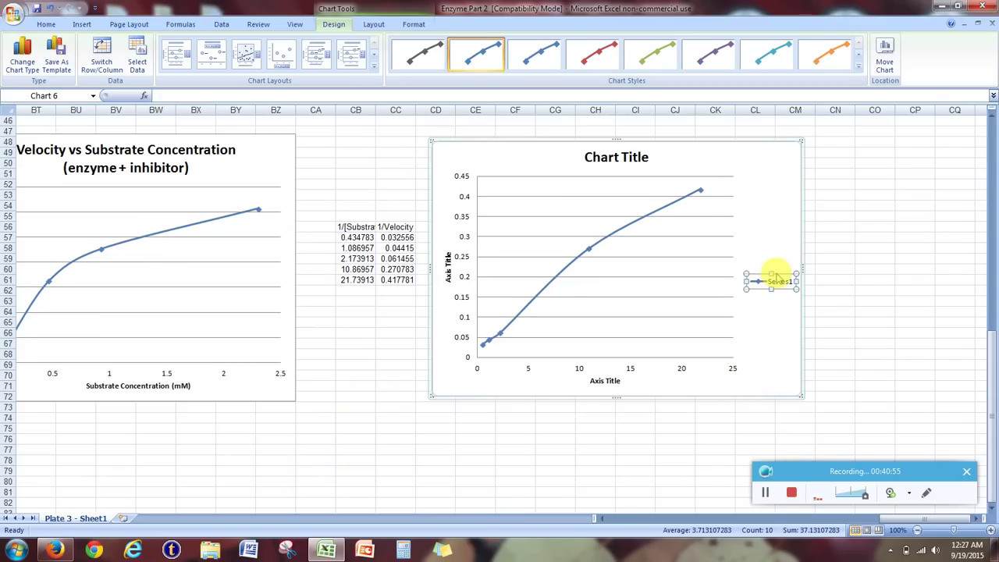
key(Delete)
- Title the enzyme only reciprocal chart "Double Reciprocal Plot"
scroll(751, 286, up, 12)
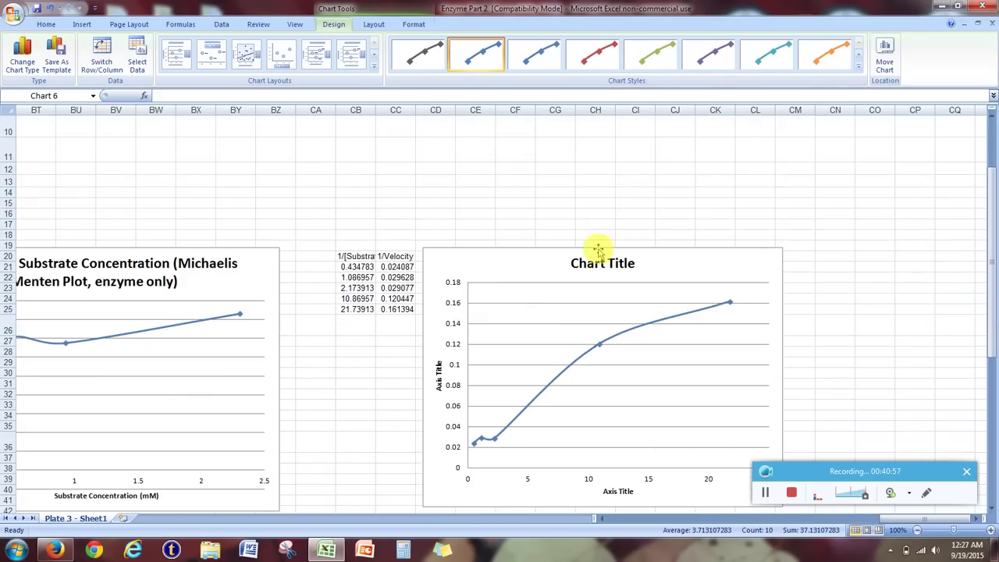
click(600, 264)
triple_click(601, 265)
text(Double R)
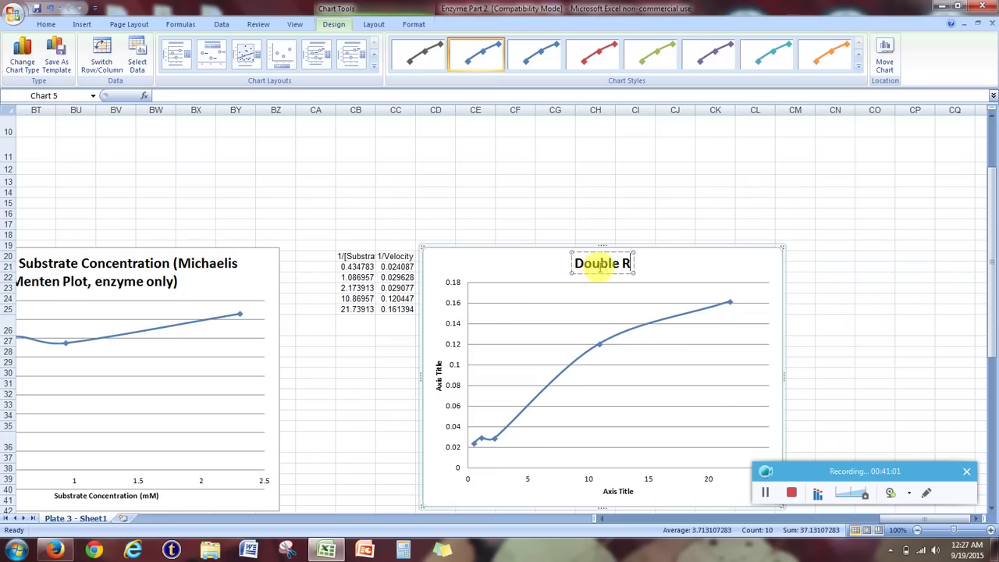
text(eciprocal Plot)
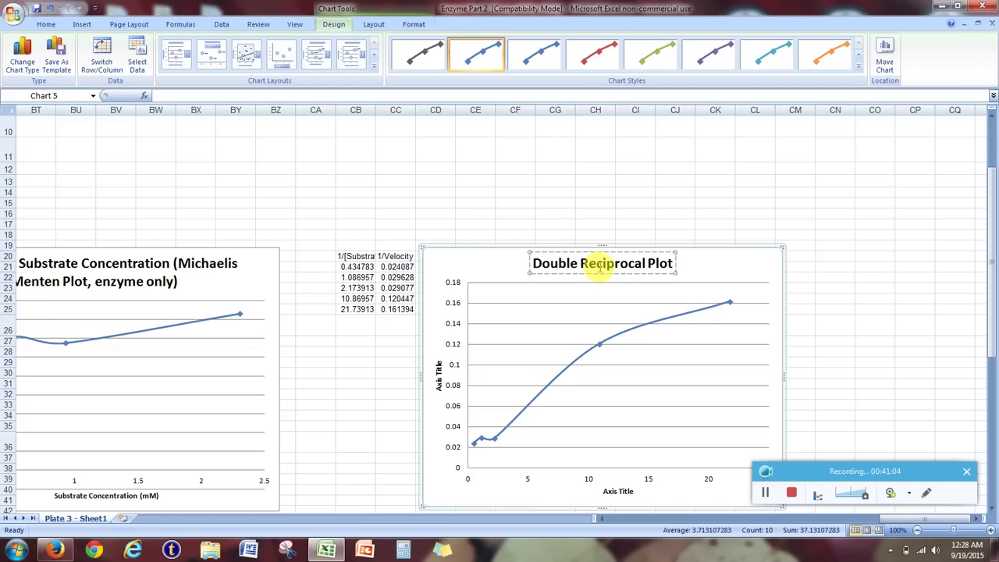
click(592, 176)
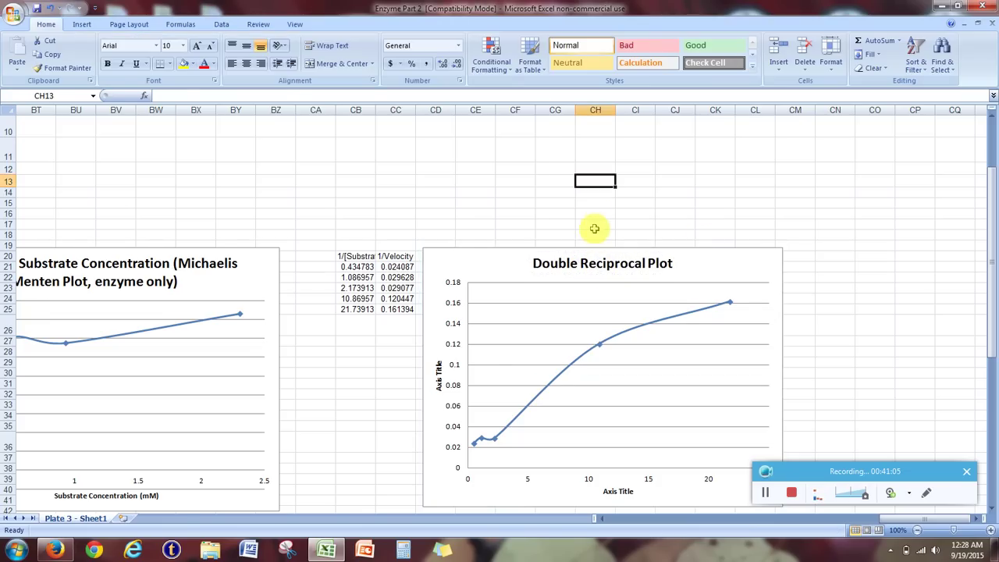
scroll(798, 265, down, 2)
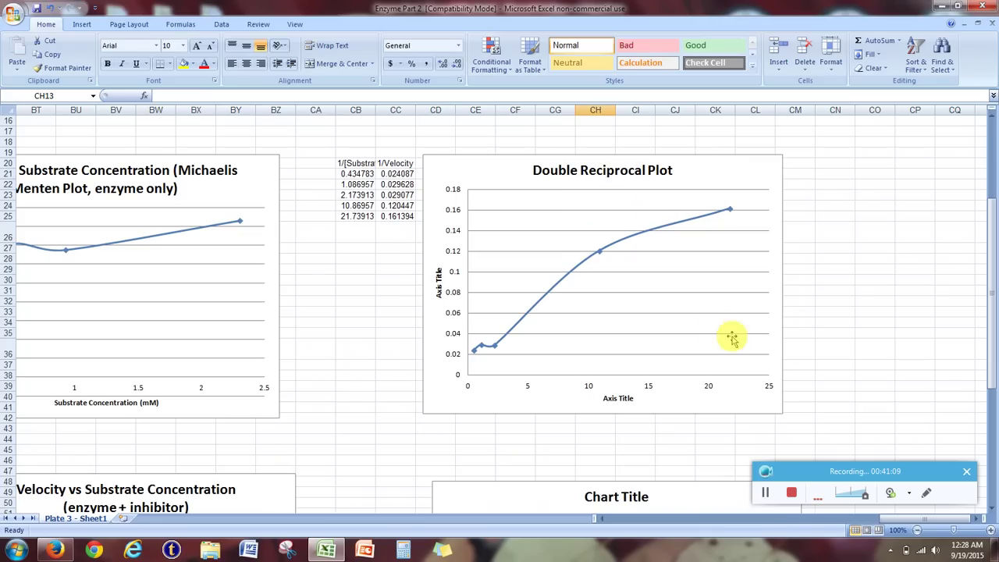
click(438, 284)
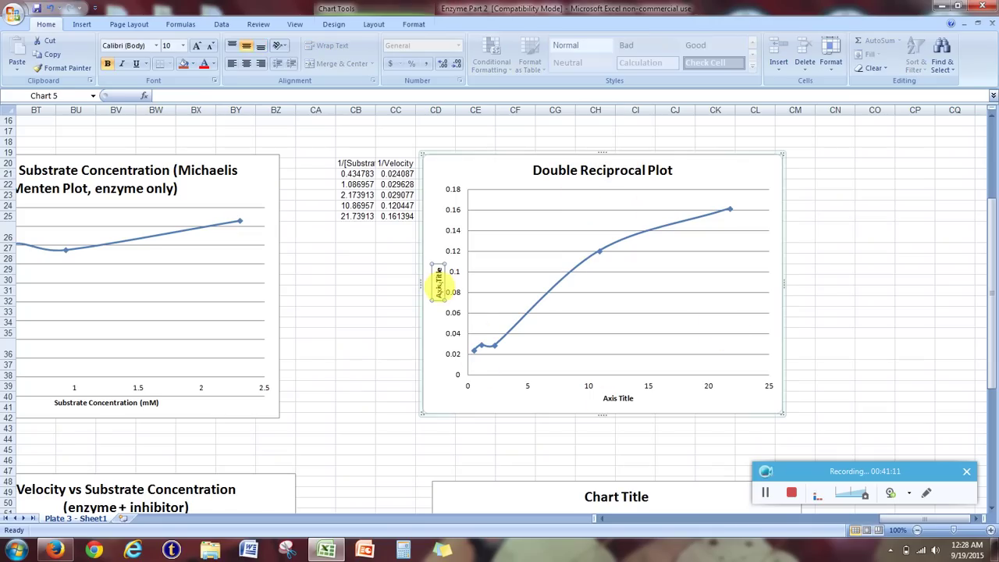
scroll(601, 518, left, 4)
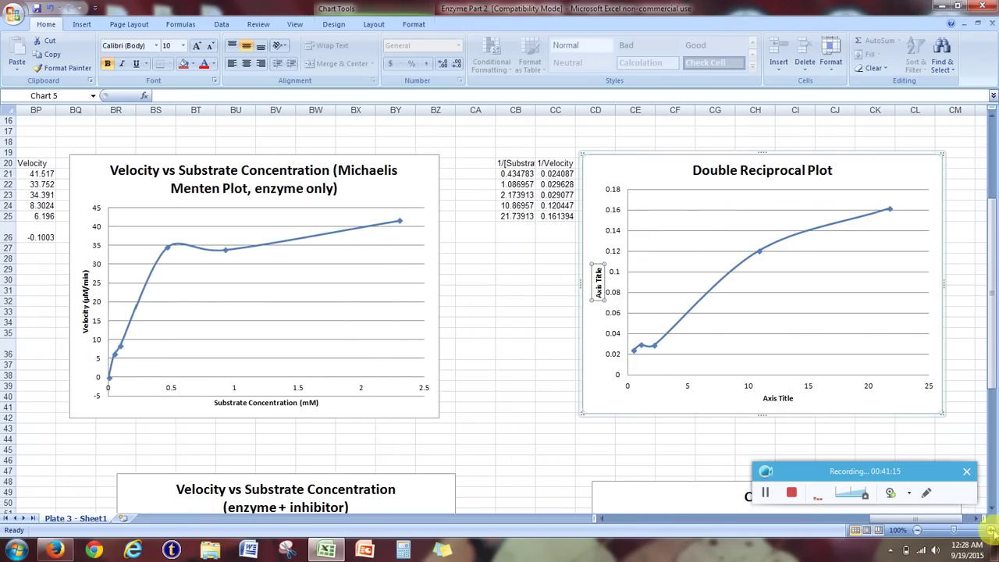
scroll(977, 519, right, 5)
scroll(735, 394, down, 5)
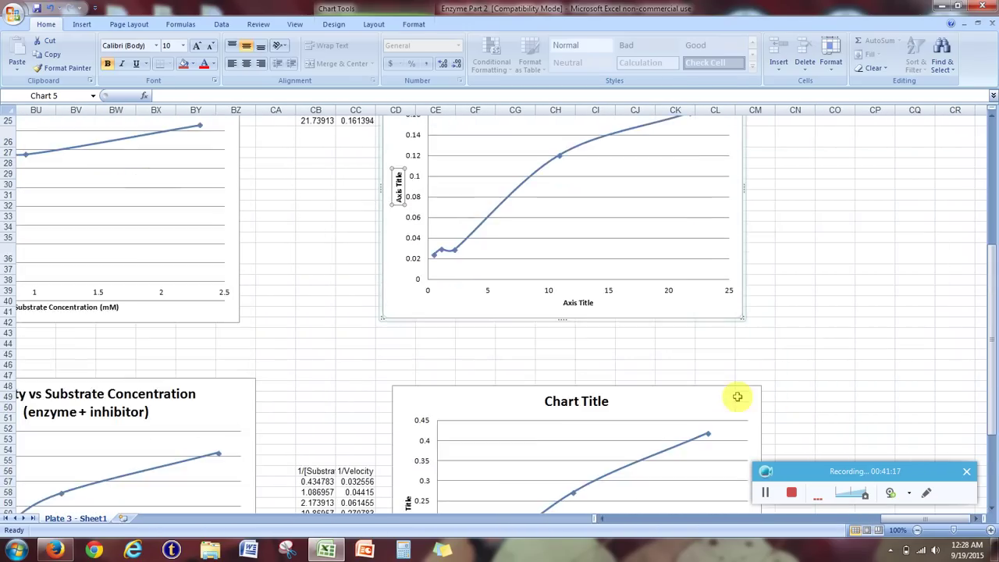
scroll(735, 397, up, 5)
scroll(745, 404, up, 1)
scroll(737, 421, down, 1)
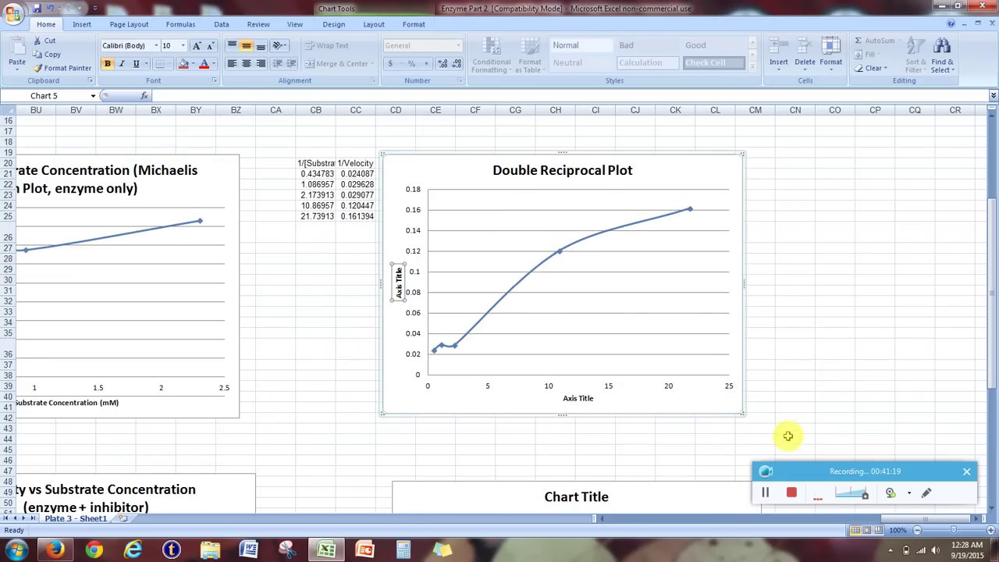
click(765, 493)
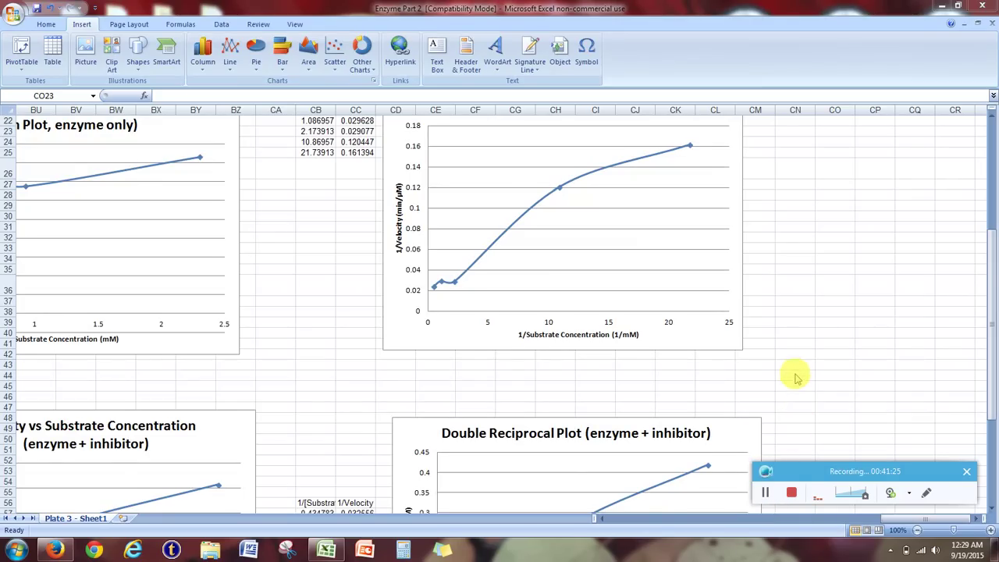
- Add a linear trendline with its equation and R-squared value to the enzyme only reciprocal chart, and move the label clear of the line
scroll(749, 355, up, 3)
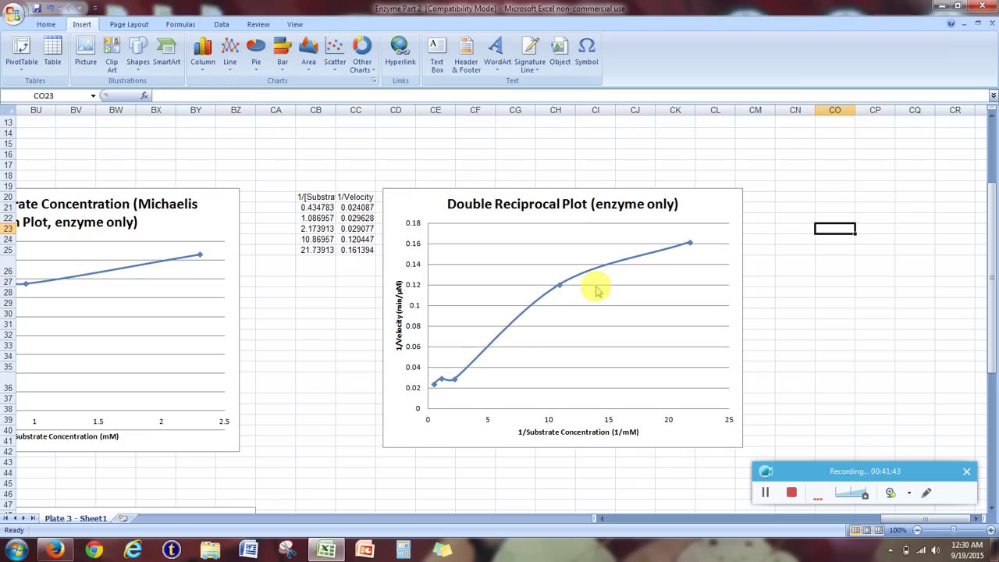
scroll(597, 291, down, 8)
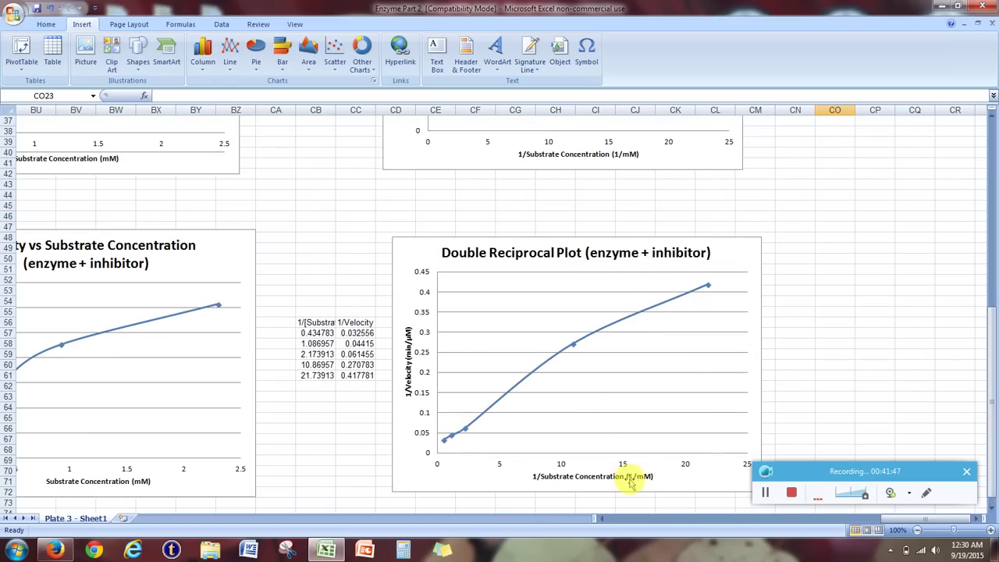
scroll(747, 365, up, 7)
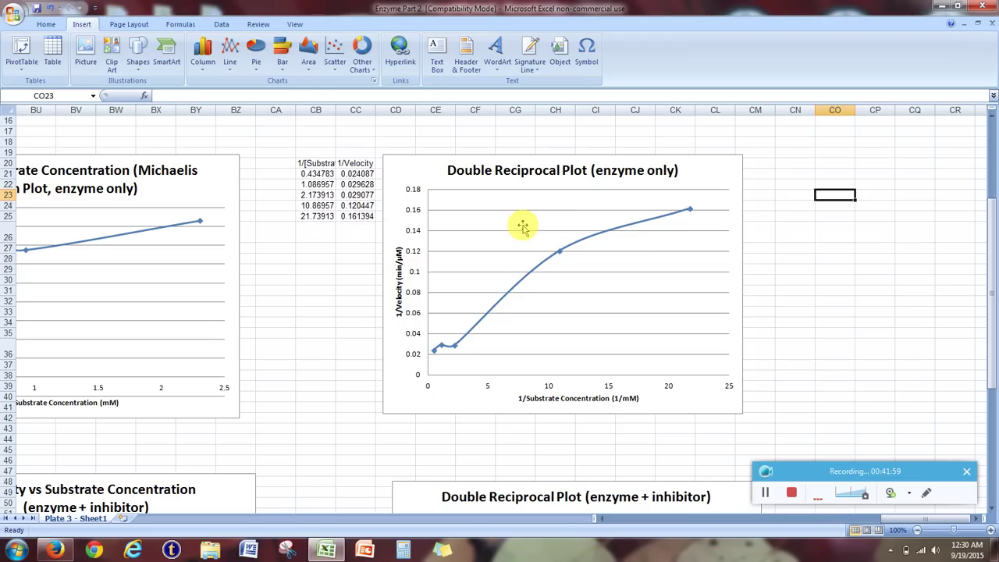
right_click(554, 254)
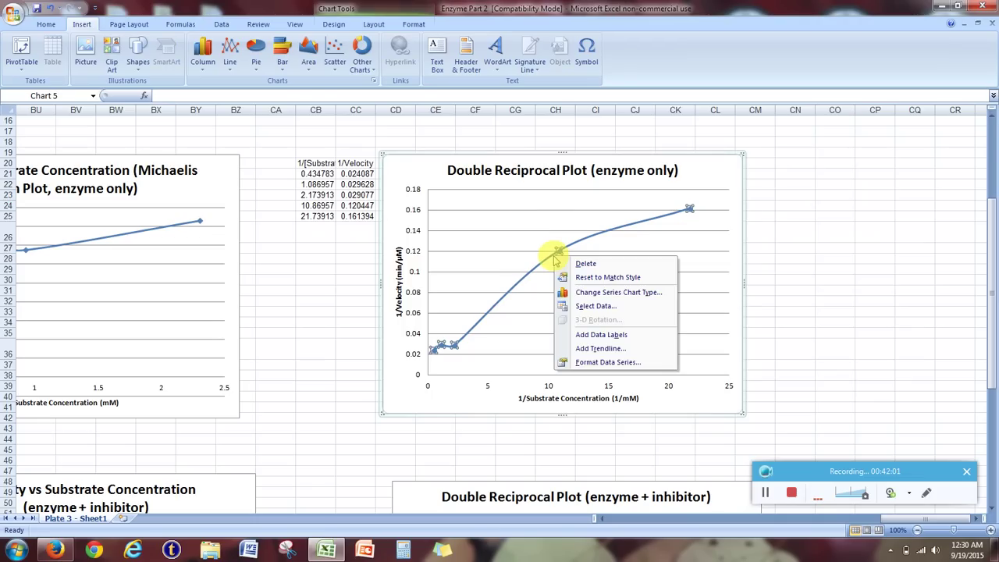
click(593, 349)
click(527, 401)
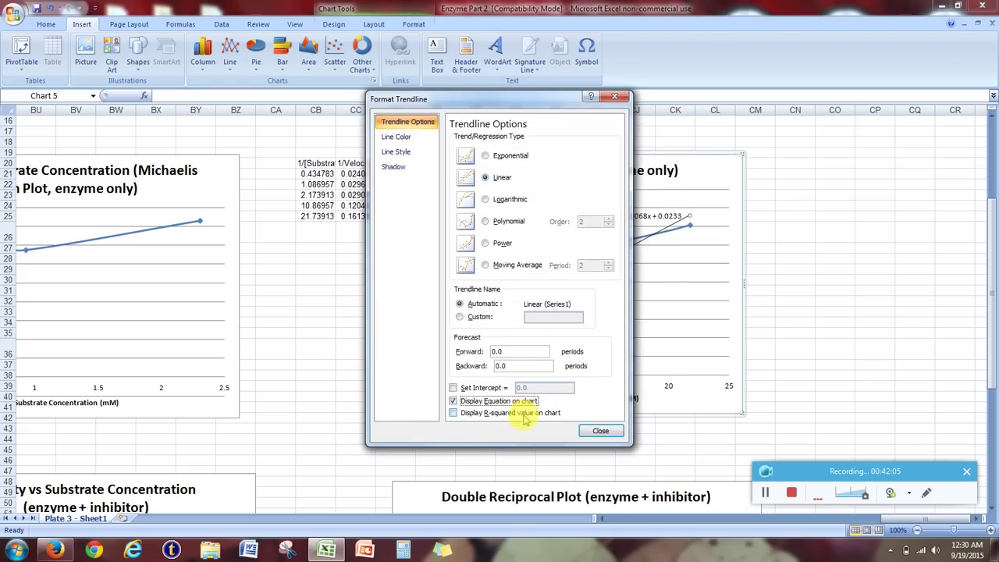
click(598, 432)
click(641, 224)
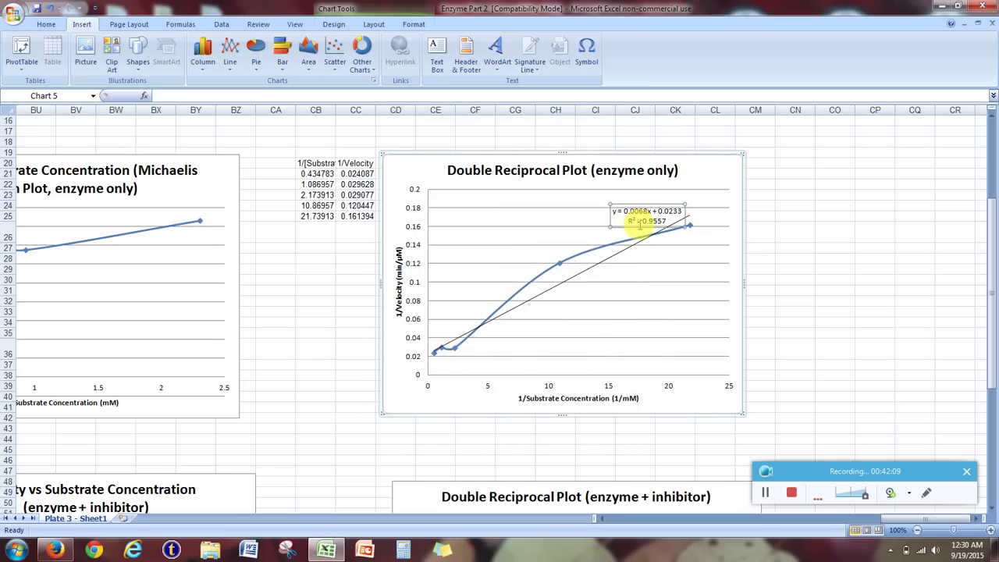
drag(622, 224, 588, 234)
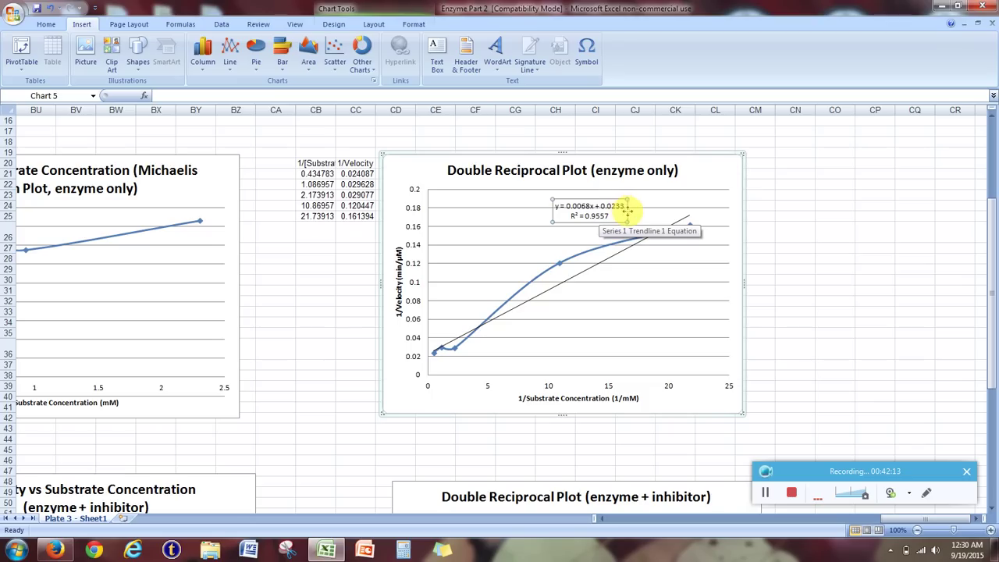
- Add a linear trendline showing equation and R-squared to the enzyme + inhibitor reciprocal chart, and shift its label off the line
scroll(598, 345, down, 8)
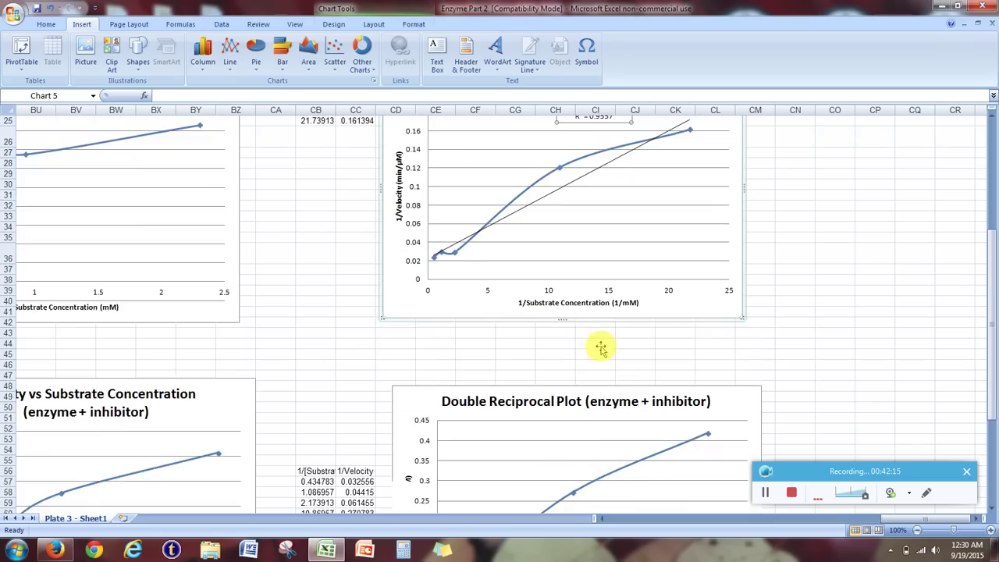
right_click(574, 314)
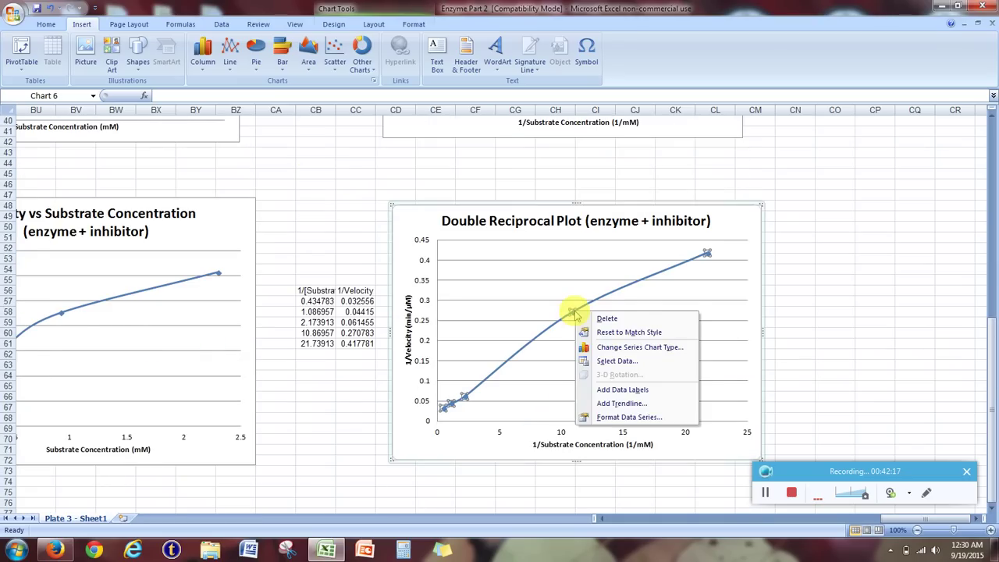
click(603, 408)
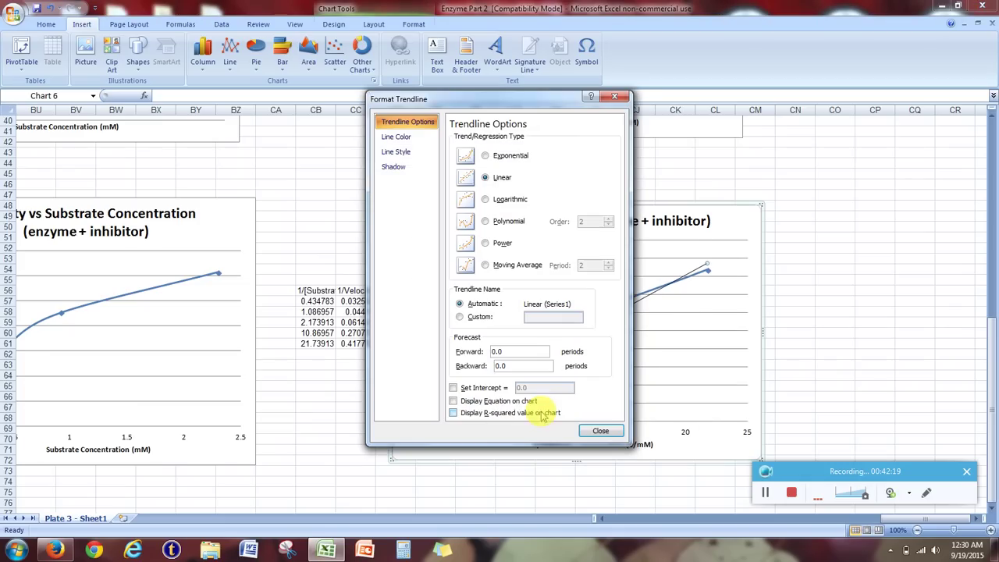
click(509, 412)
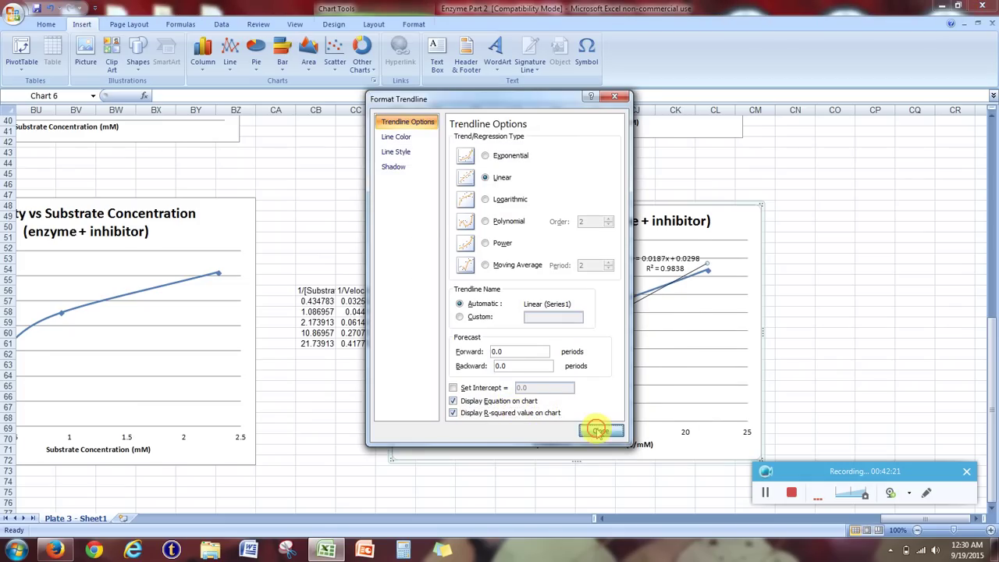
click(599, 430)
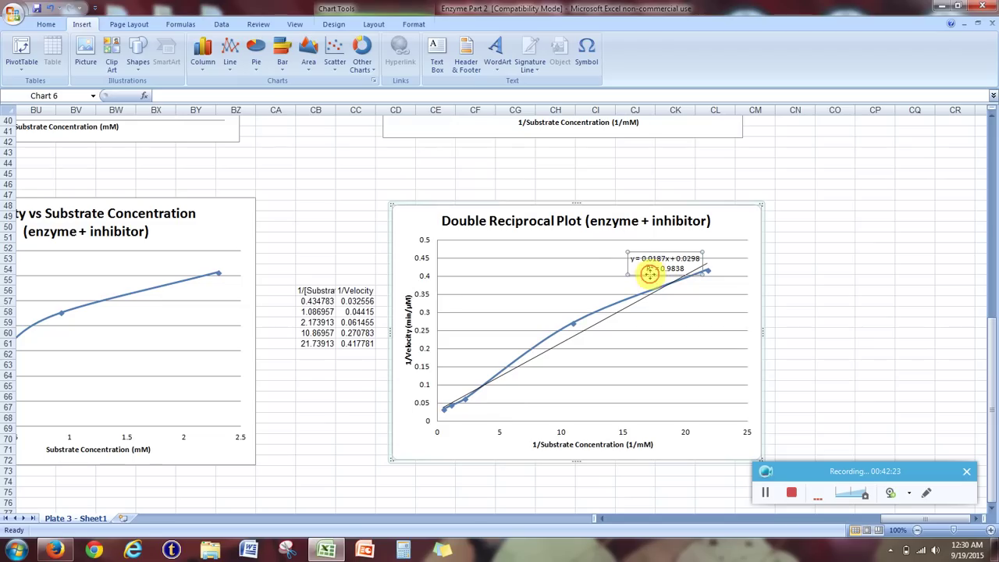
drag(631, 271, 626, 267)
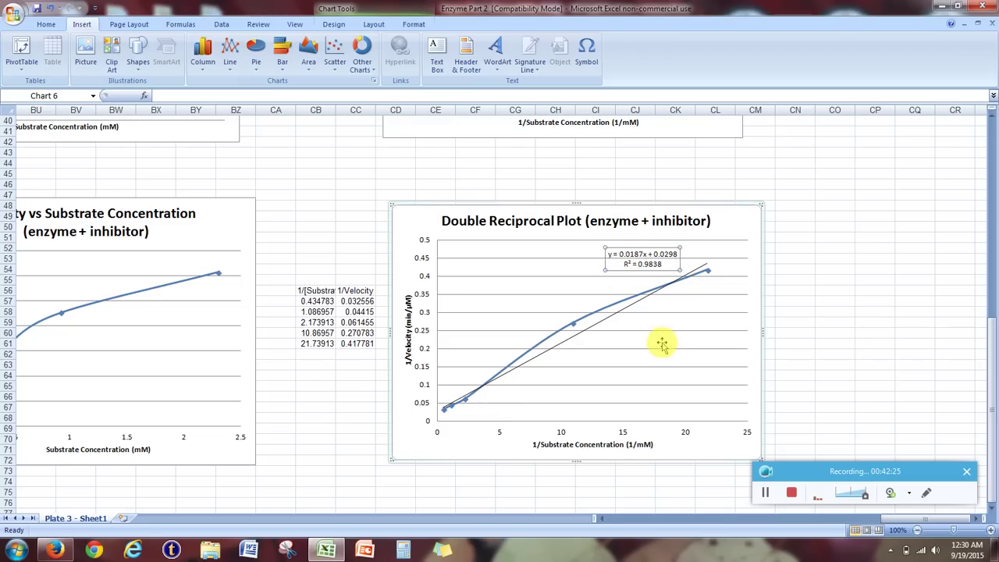
- Enlarge the enzyme only reciprocal chart slightly so its right edge lines up with the enzyme + inhibitor chart below
scroll(754, 361, up, 6)
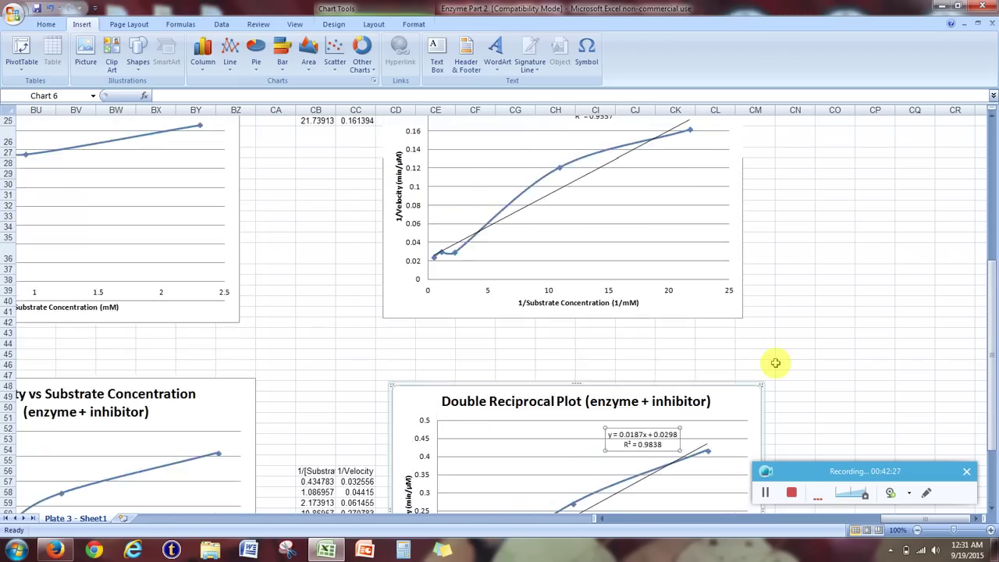
click(737, 348)
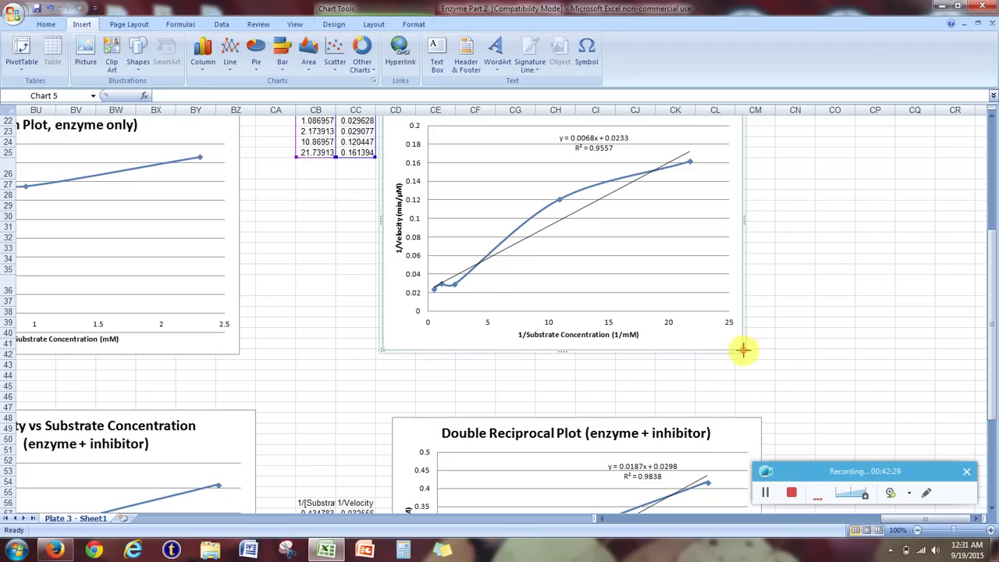
drag(743, 351, 760, 356)
scroll(694, 355, up, 2)
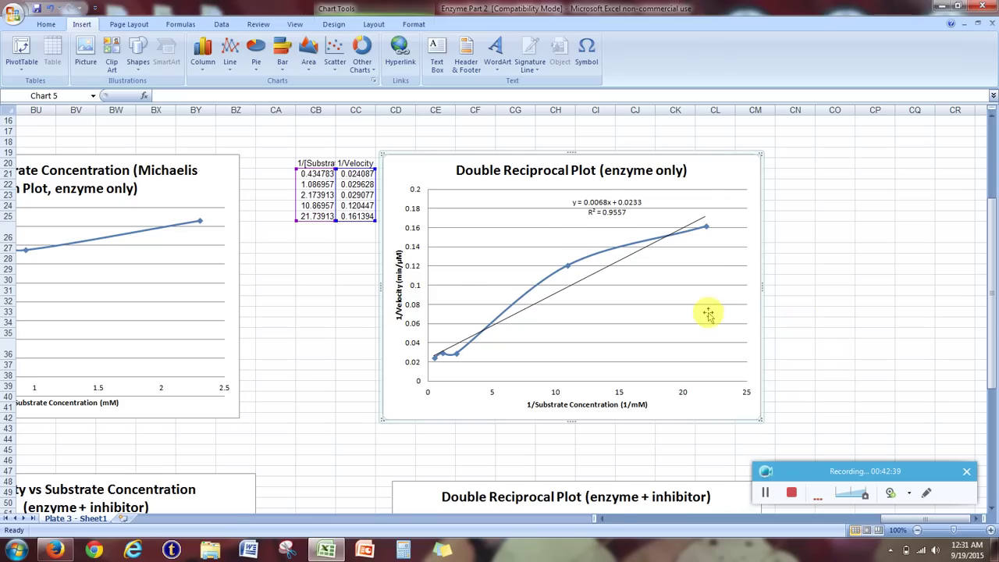
- Copy the enzyme only reciprocal table CB20:CC25 and paste it as values at CP20
scroll(694, 316, down, 3)
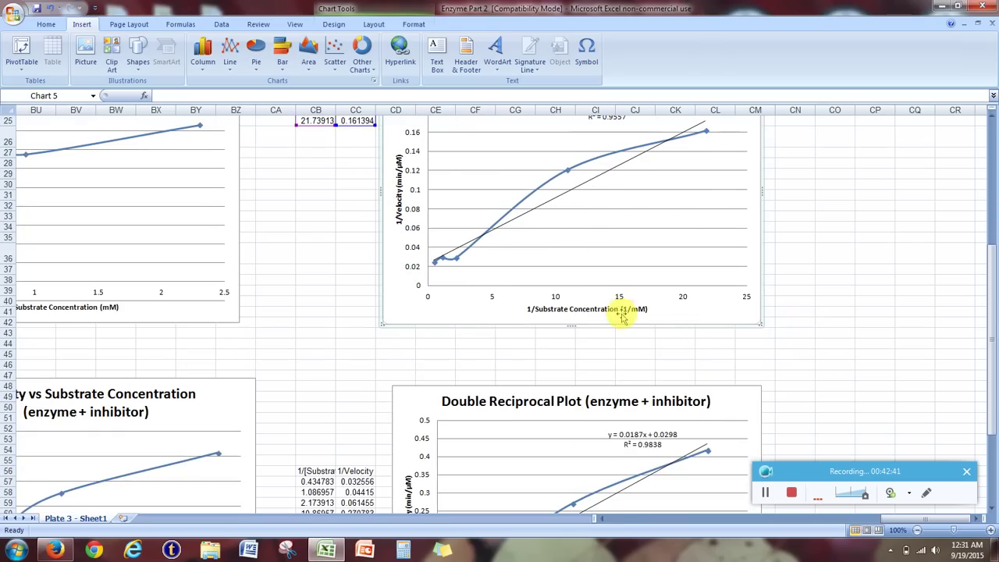
scroll(452, 335, up, 2)
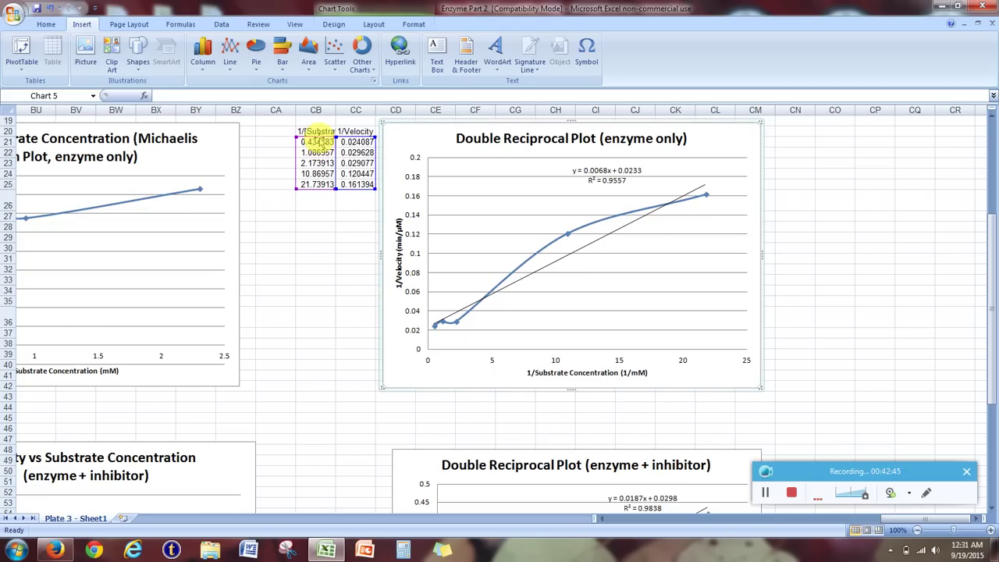
drag(318, 132, 352, 185)
right_click(356, 172)
click(375, 195)
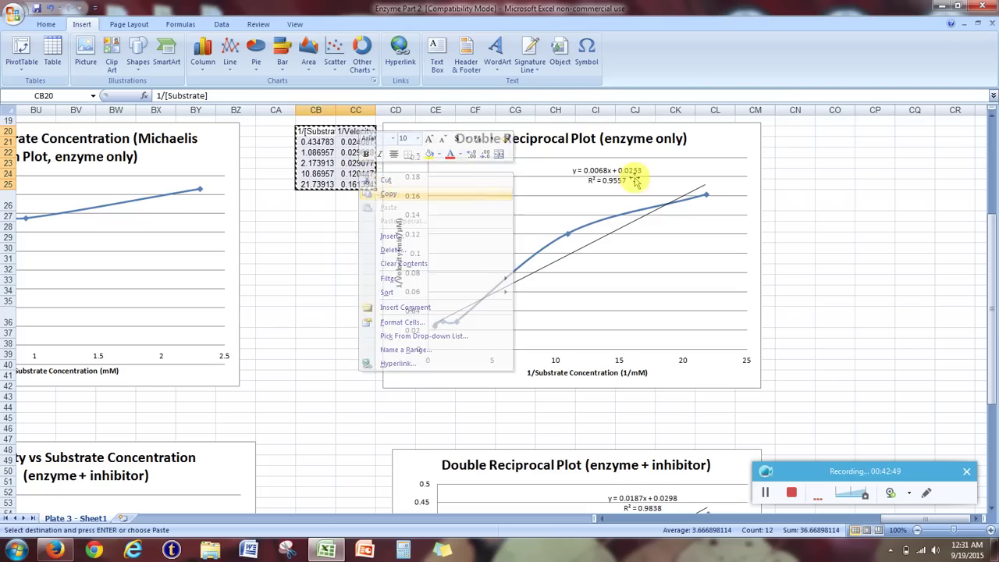
click(861, 133)
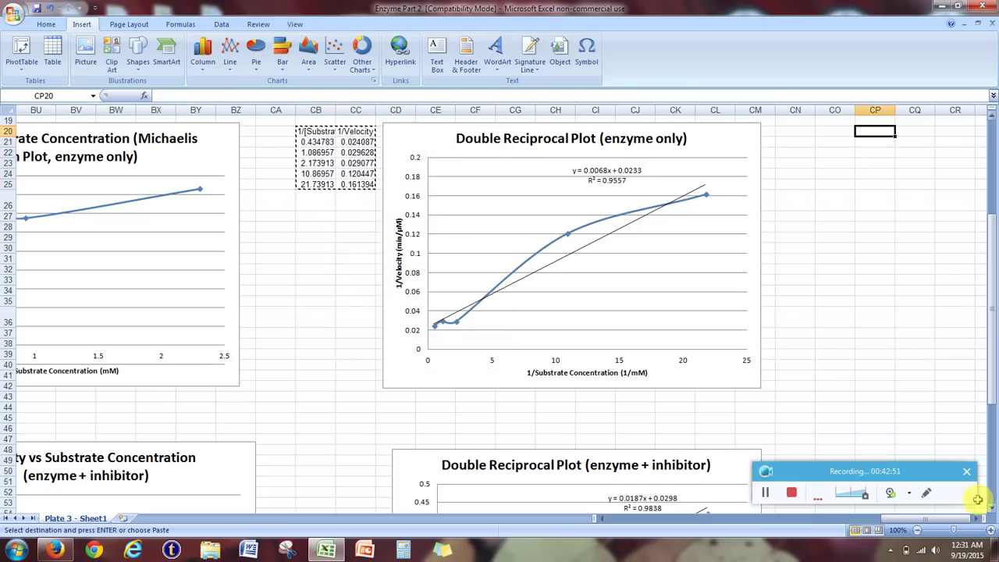
right_click(882, 126)
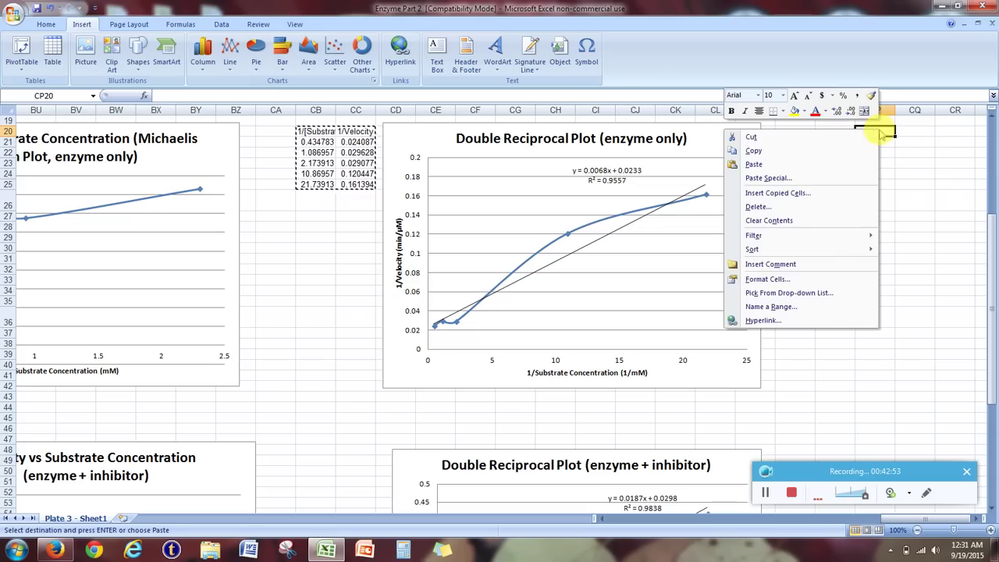
click(829, 181)
click(741, 133)
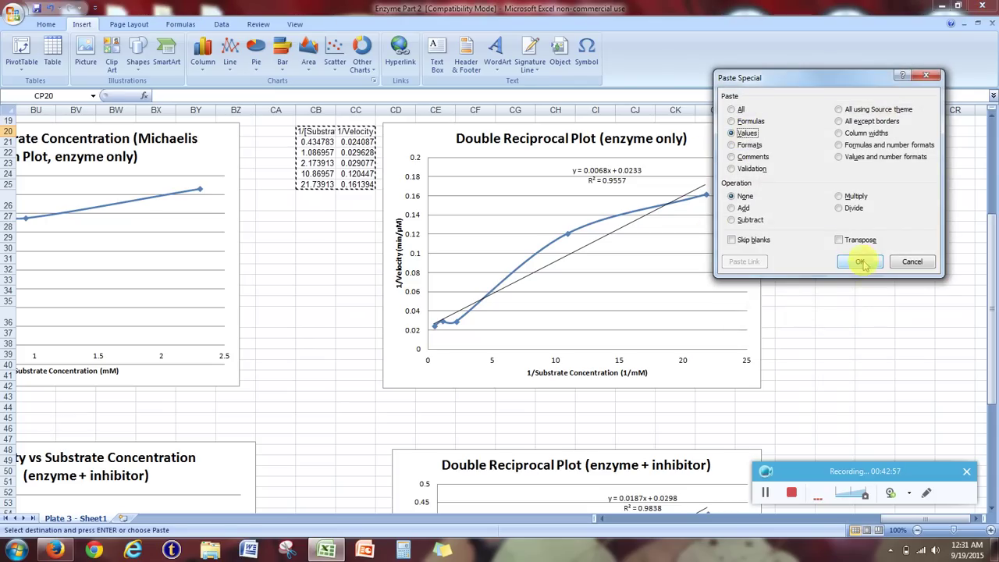
click(860, 261)
- Label the velocity columns above the pasted table "Row B" in CQ19 and "Row C" in CR19
click(975, 519)
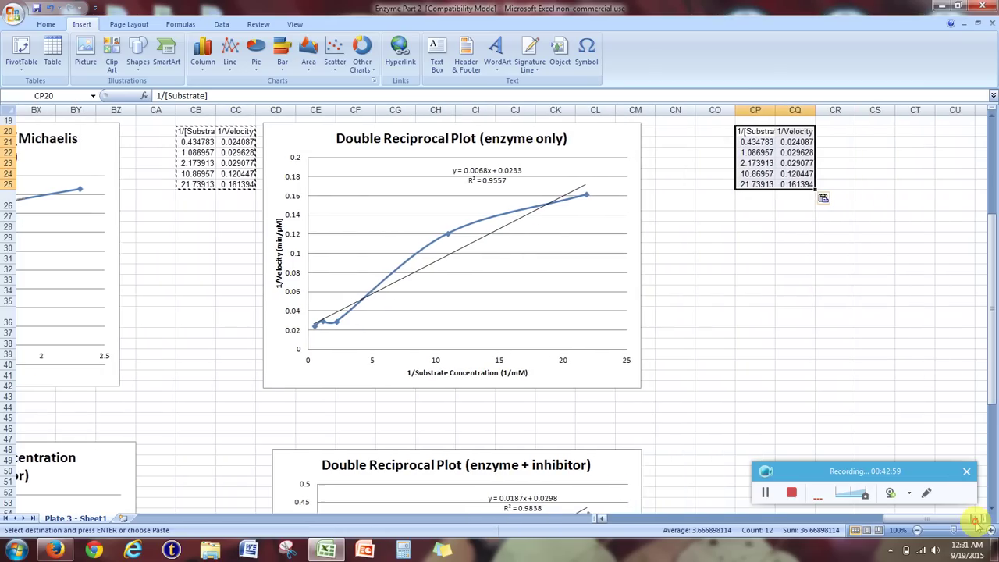
click(975, 519)
scroll(795, 242, up, 3)
click(761, 248)
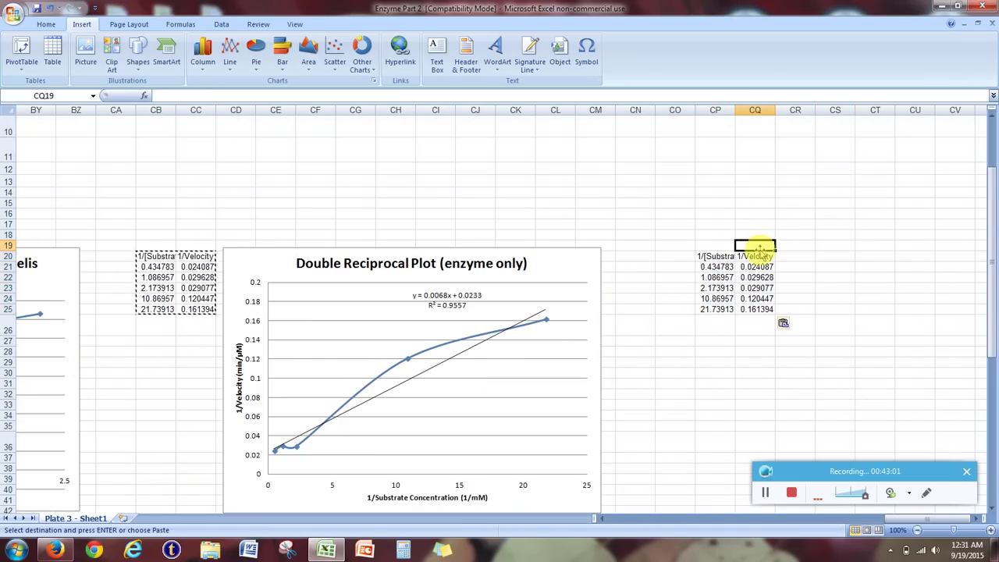
text(Row)
key(Return)
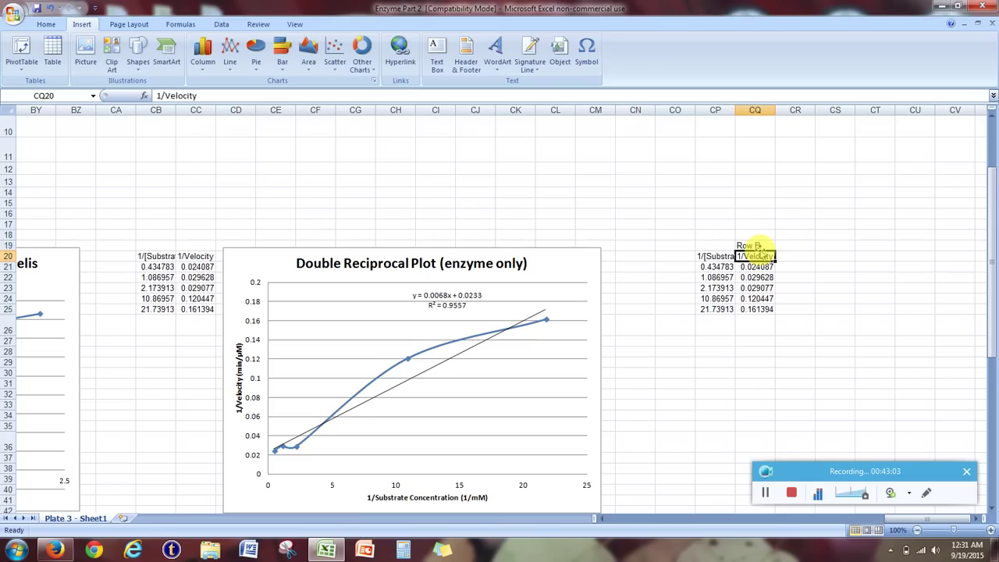
click(792, 244)
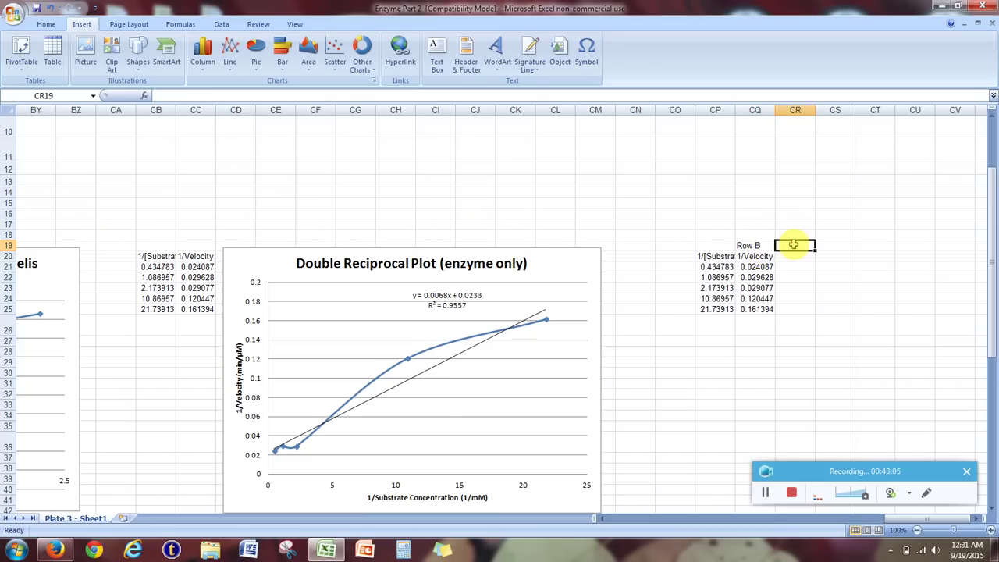
text(Row C)
key(Return)
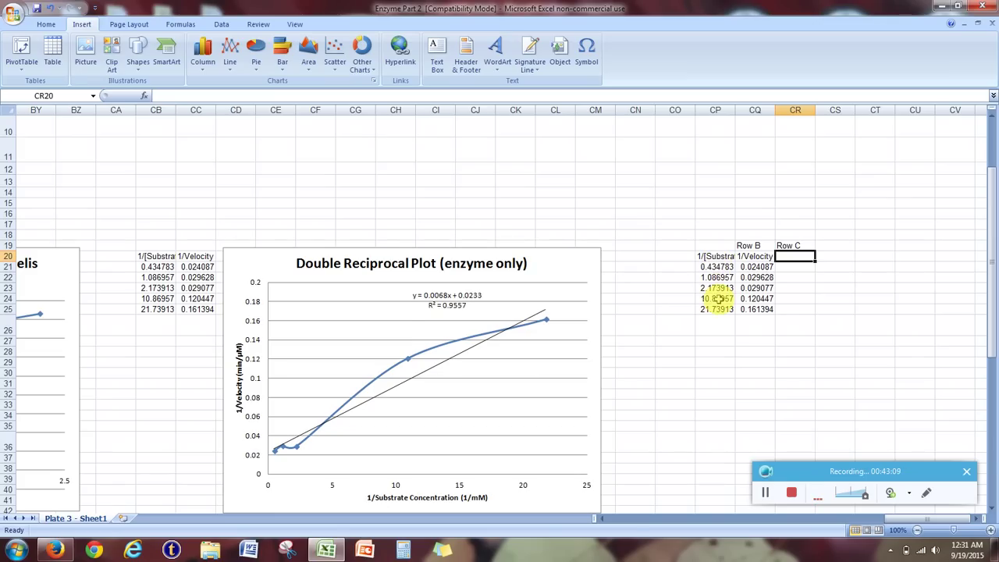
- Copy the enzyme + inhibitor 1/Velocity column CC56:CC61 and paste it as values at CR20 under Row C
drag(713, 257, 709, 307)
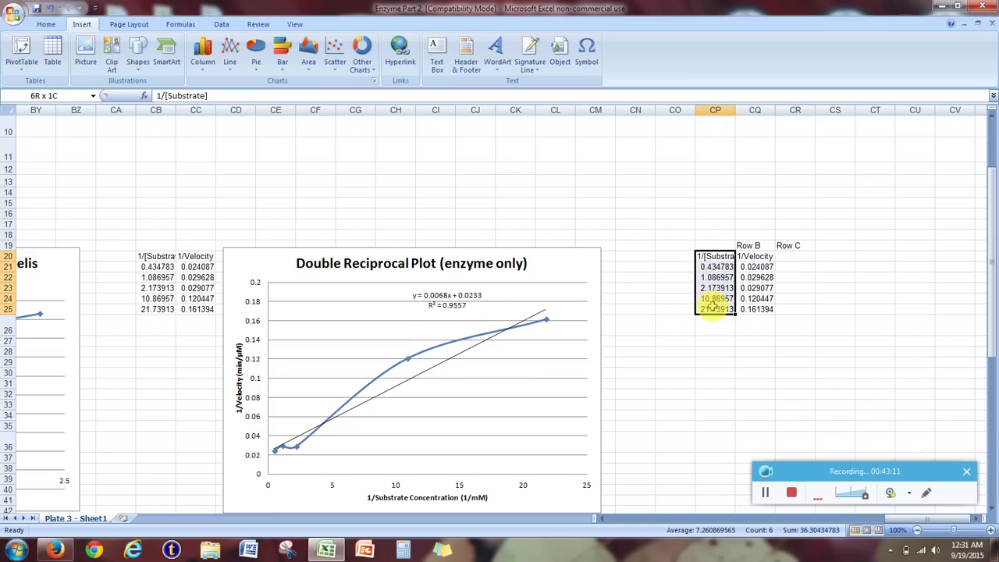
click(790, 257)
scroll(784, 281, down, 6)
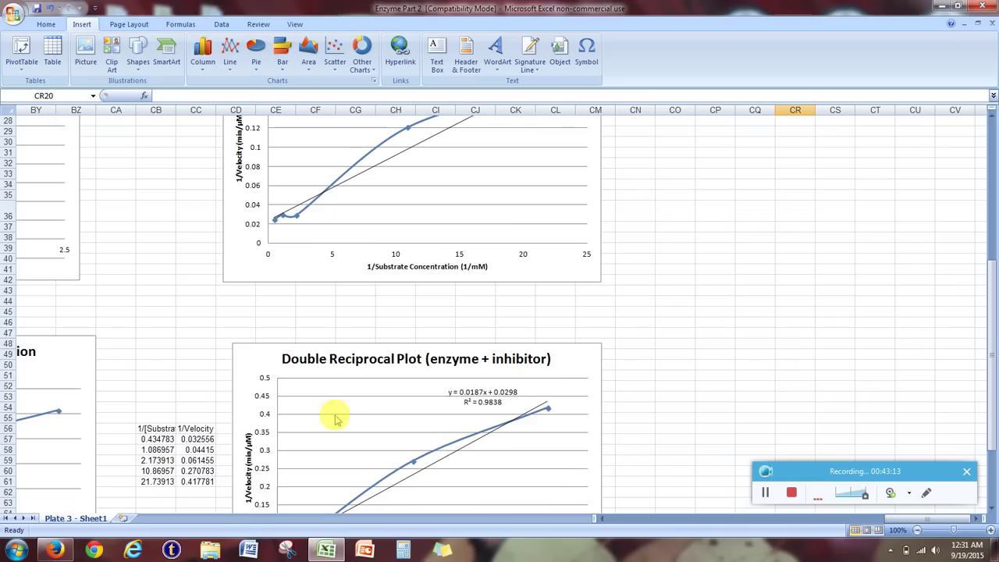
drag(191, 428, 195, 481)
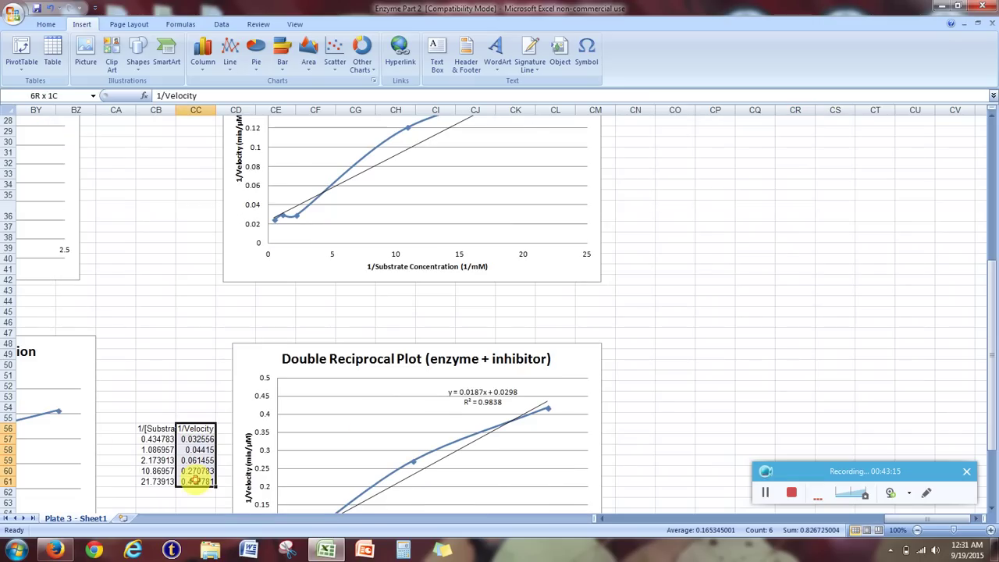
right_click(199, 460)
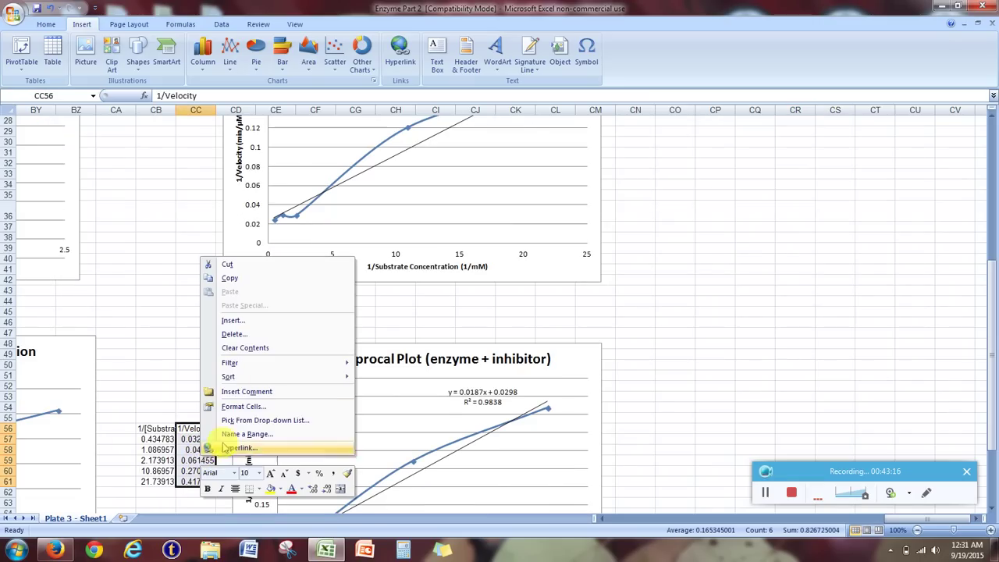
click(237, 279)
scroll(469, 331, up, 7)
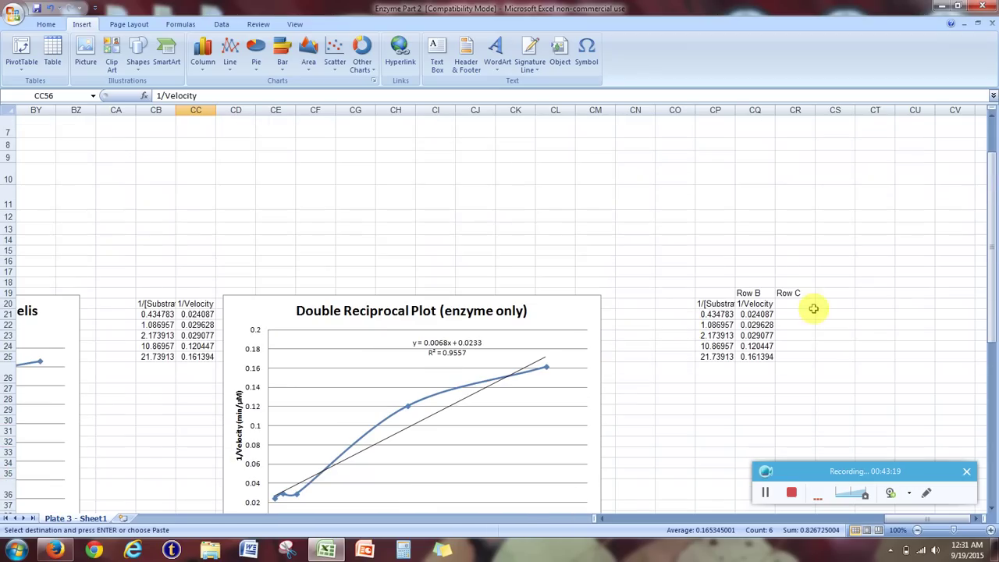
right_click(794, 303)
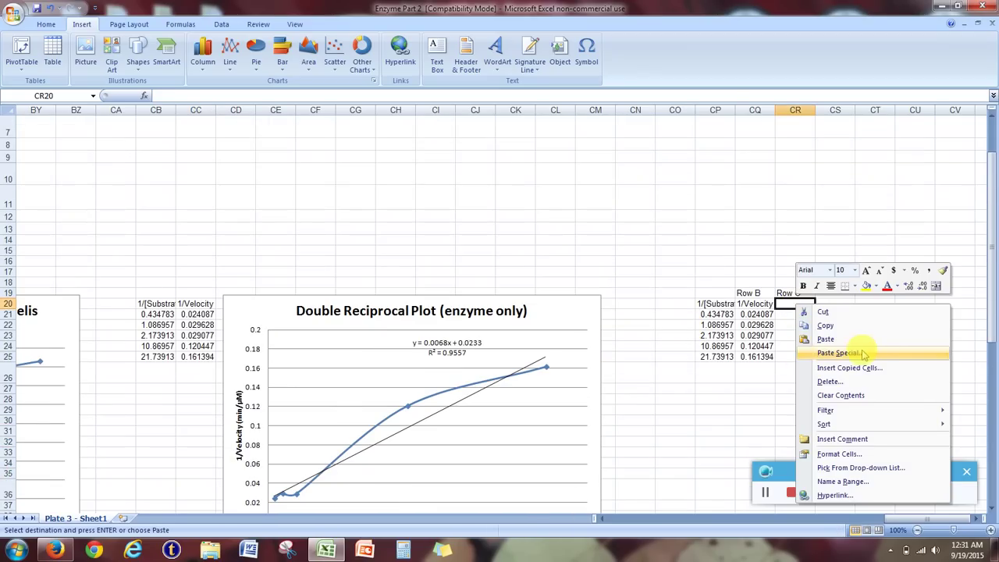
click(893, 356)
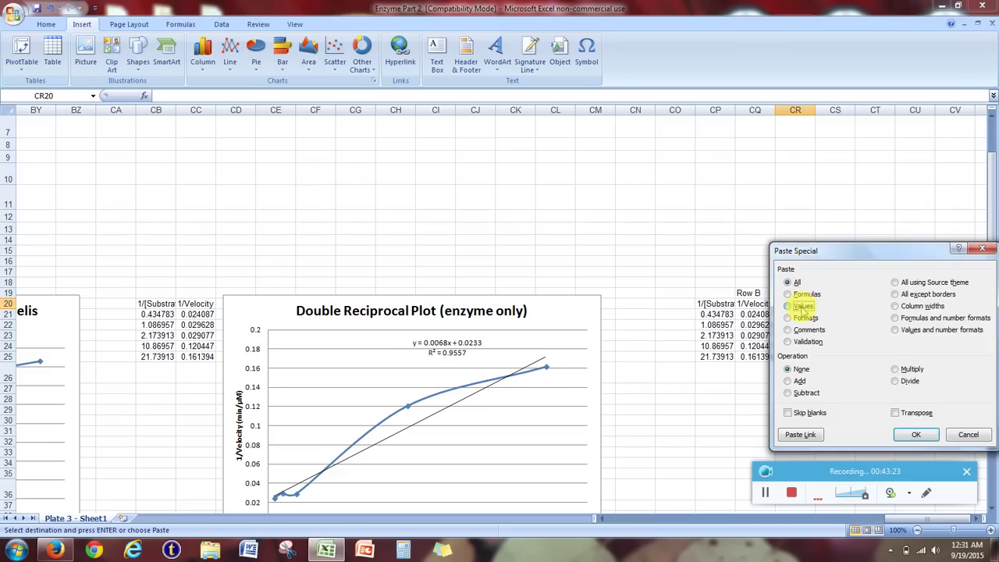
drag(846, 257, 414, 145)
click(478, 328)
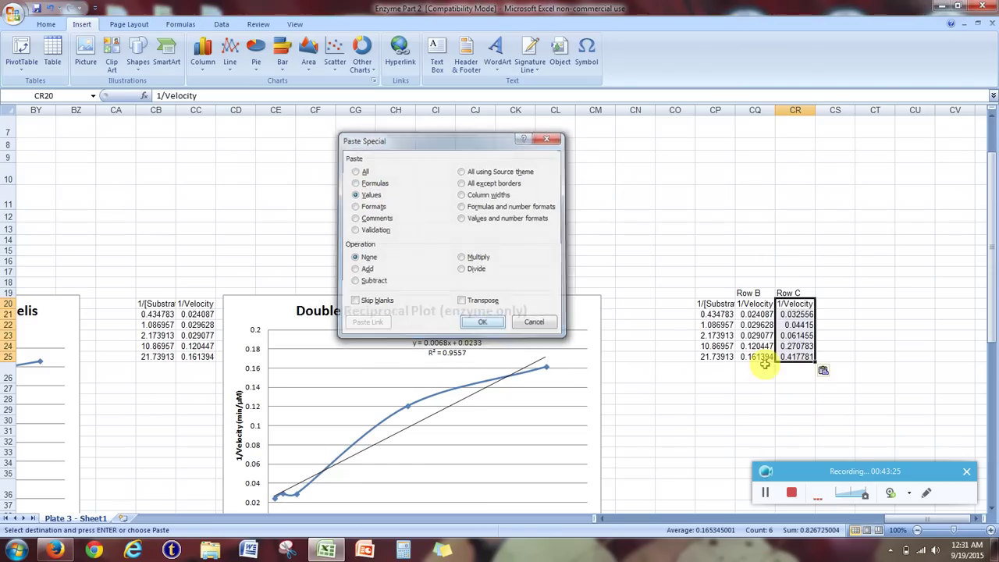
- Insert a scatter chart with smooth lines and markers from CP21:CR25 and place it directly below the combined table
scroll(780, 363, down, 2)
click(756, 186)
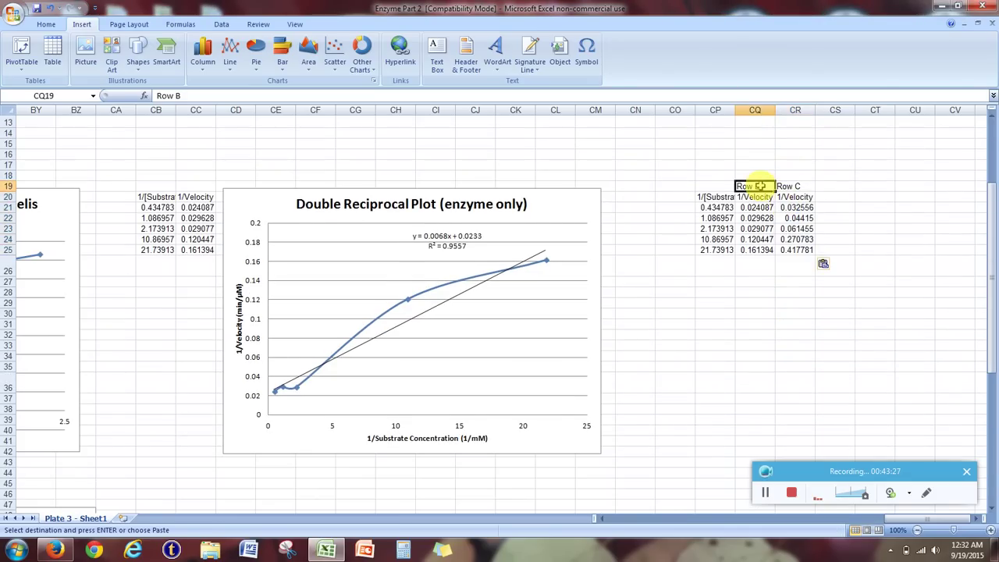
click(784, 187)
drag(714, 207, 812, 249)
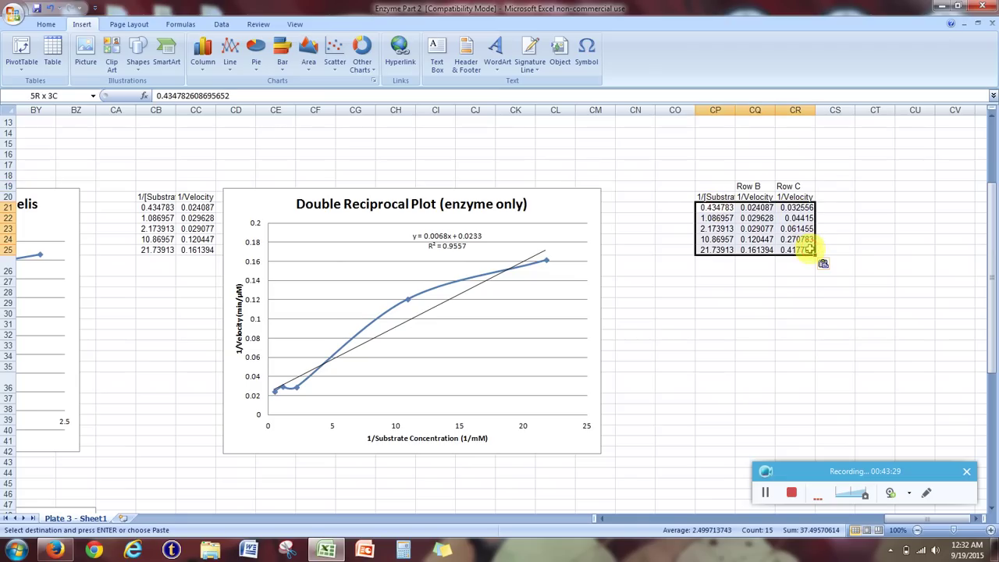
click(336, 64)
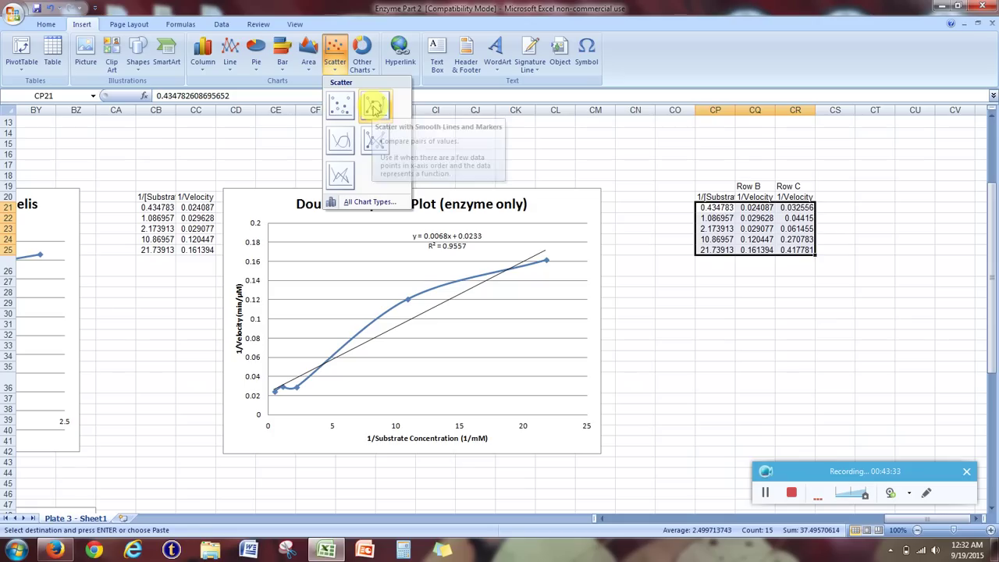
click(374, 107)
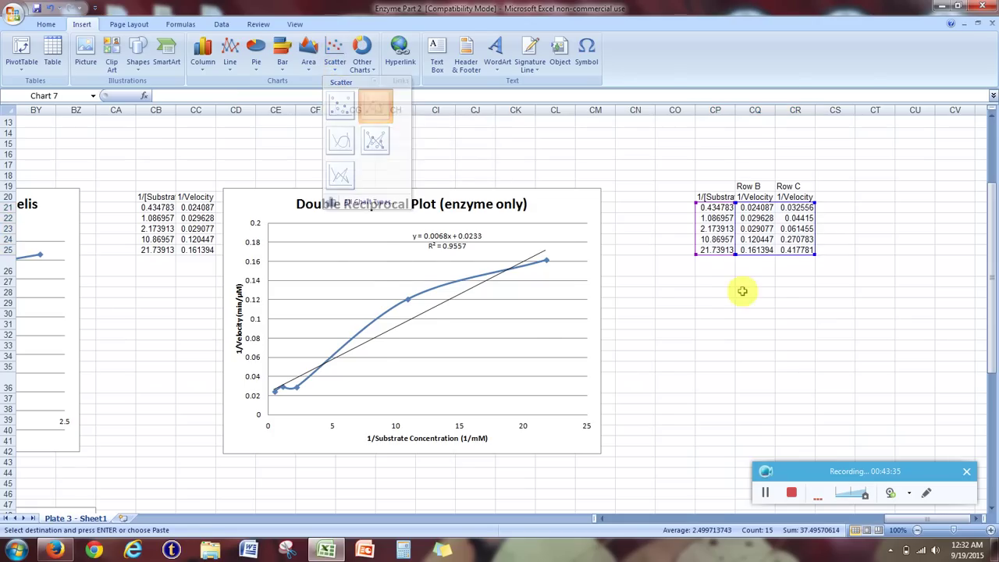
drag(495, 228, 808, 270)
click(981, 519)
click(978, 519)
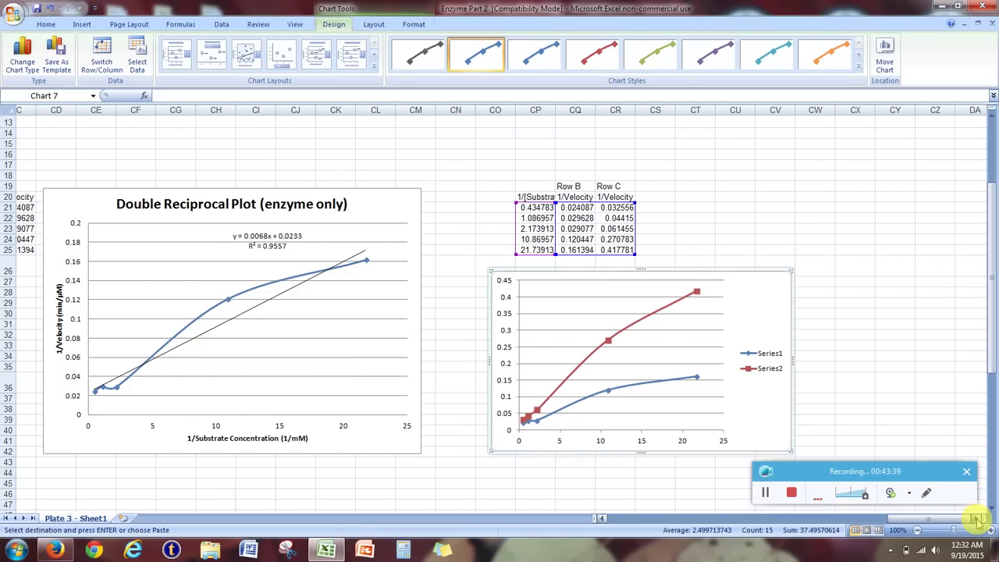
- Enlarge the combined chart down to about row 49 and apply a layout with chart title, axis titles and legend
scroll(755, 347, down, 2)
drag(651, 387, 693, 462)
click(176, 55)
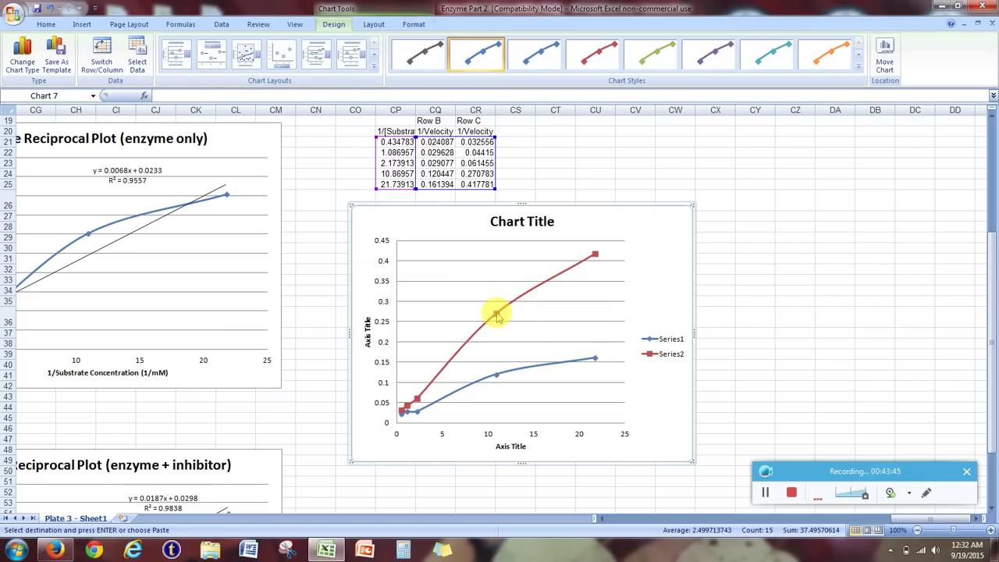
click(741, 290)
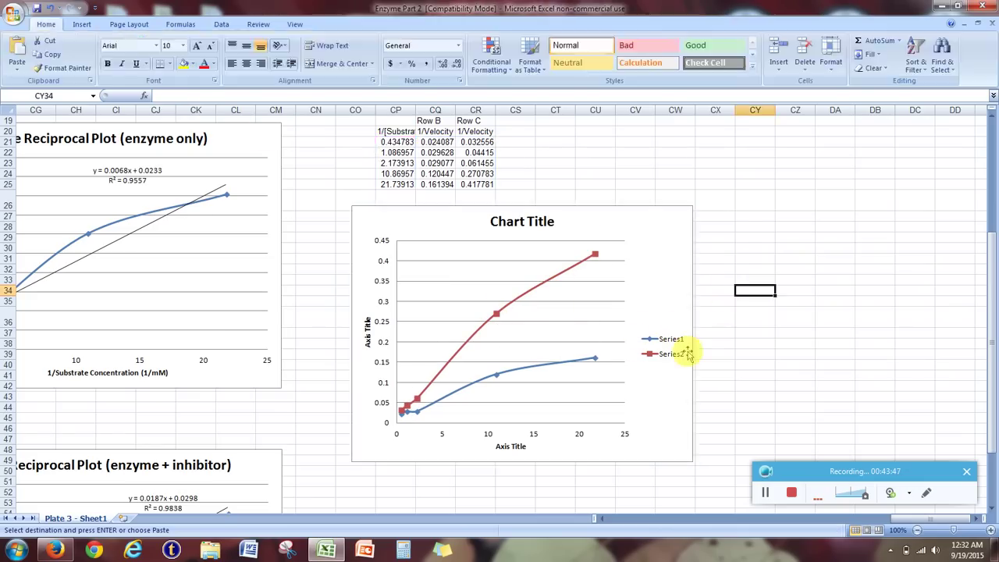
- Name the combined chart's Row C series "Enzyme + Inhibitor"
click(496, 315)
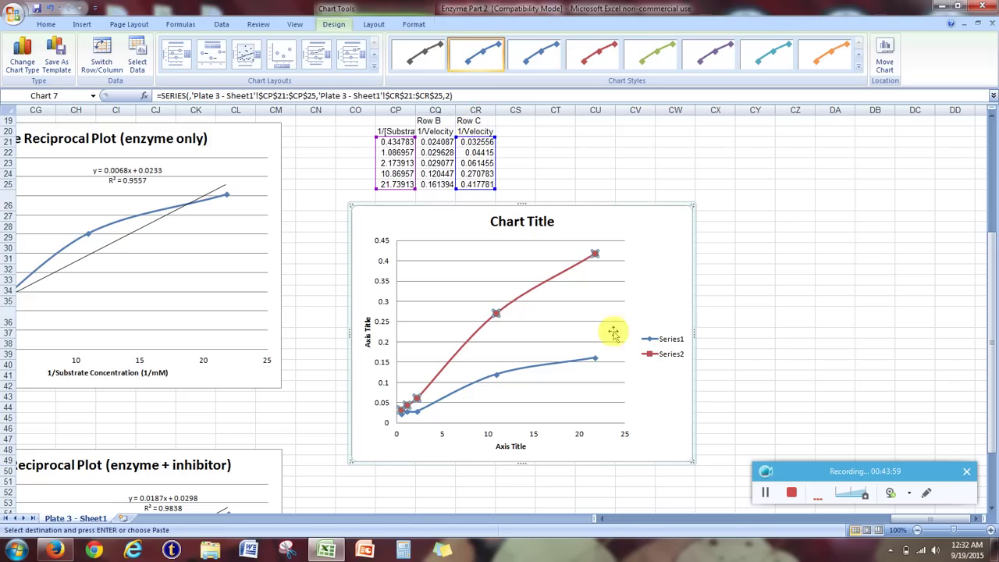
right_click(496, 314)
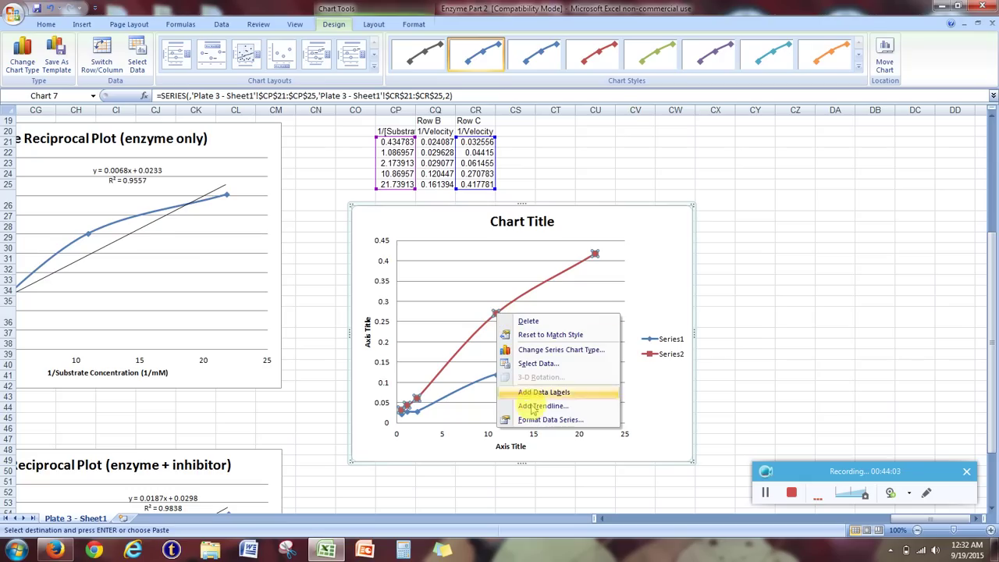
click(538, 362)
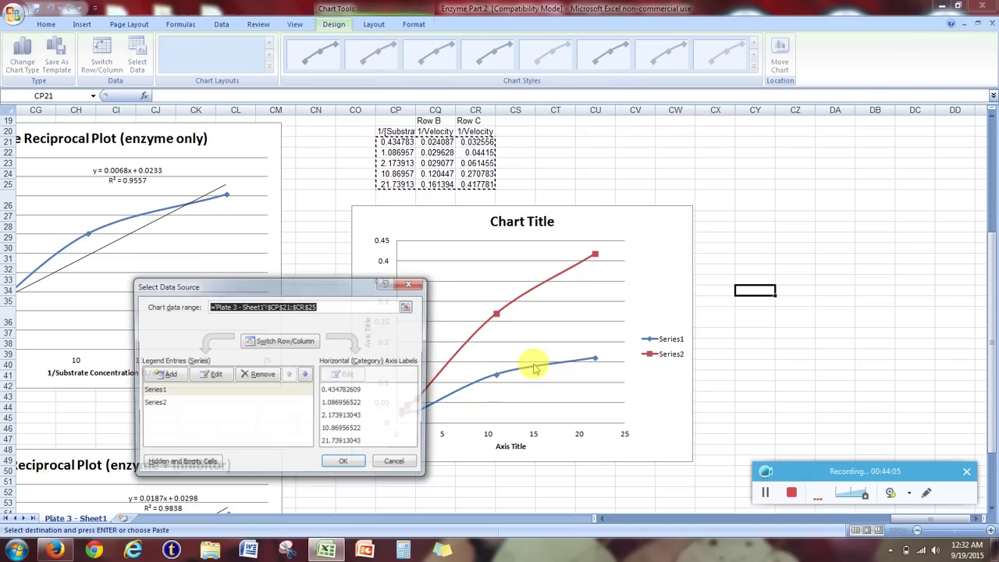
click(175, 403)
click(210, 374)
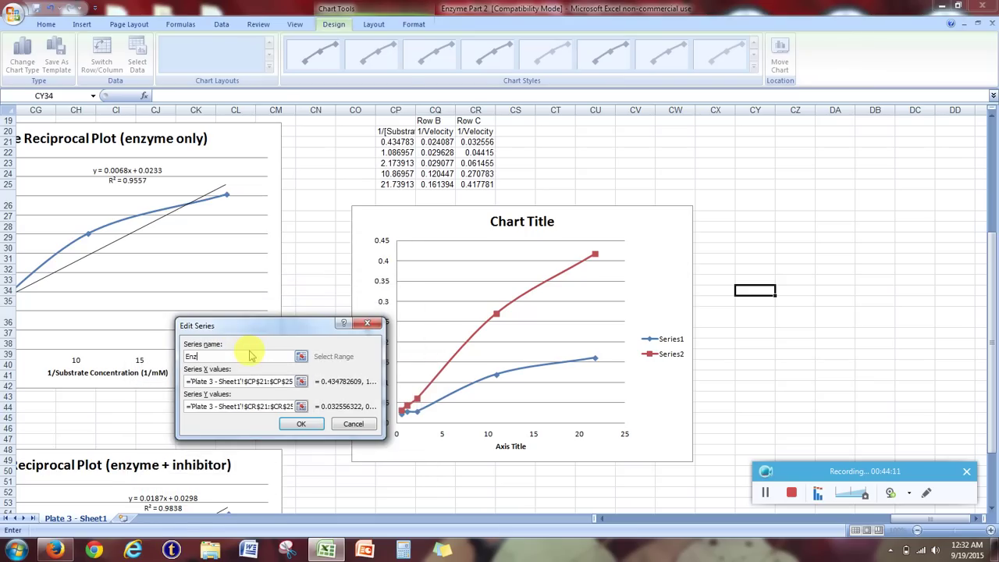
text(Enzyme +)
key(shift+space)
text(Inhibitor)
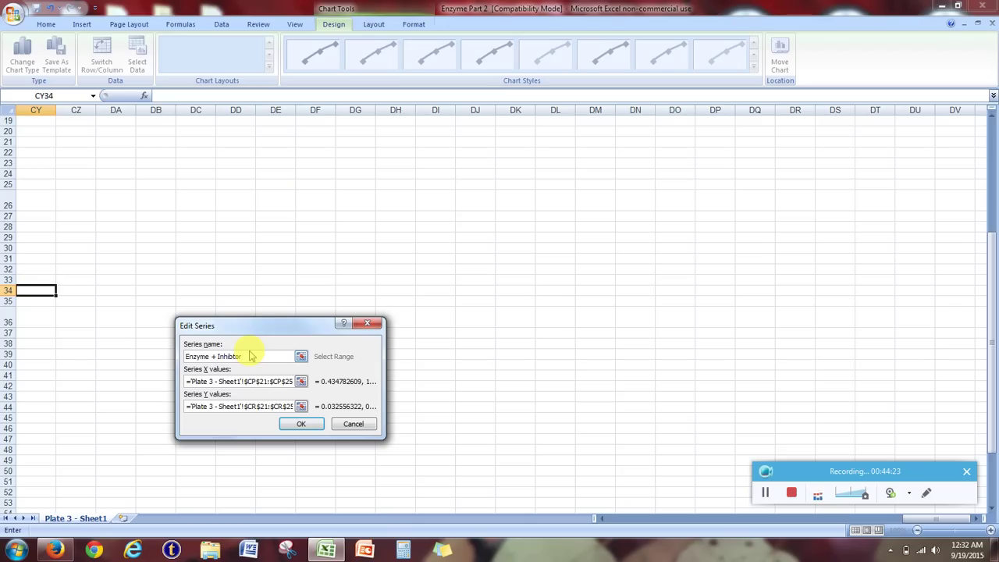
key(Return)
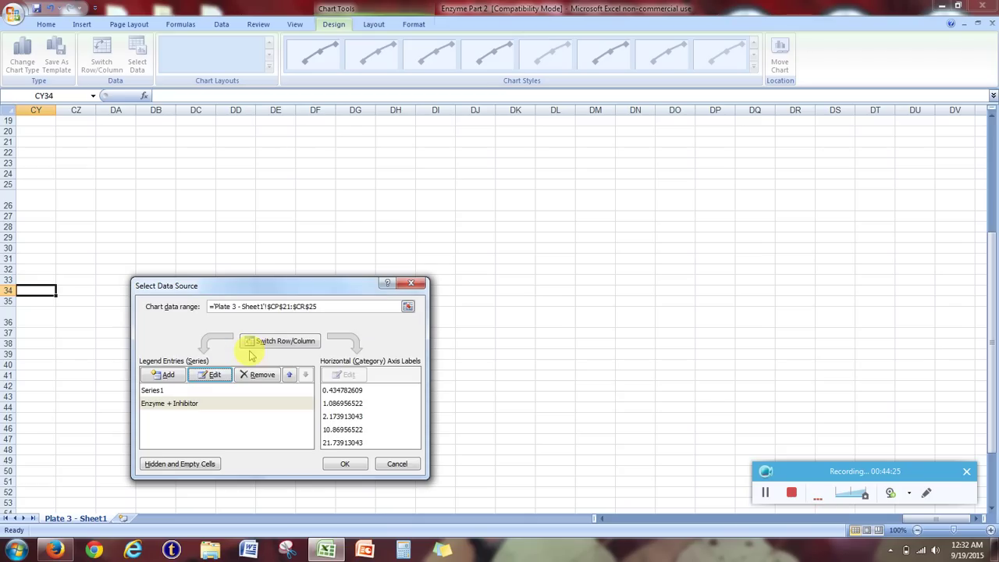
click(349, 464)
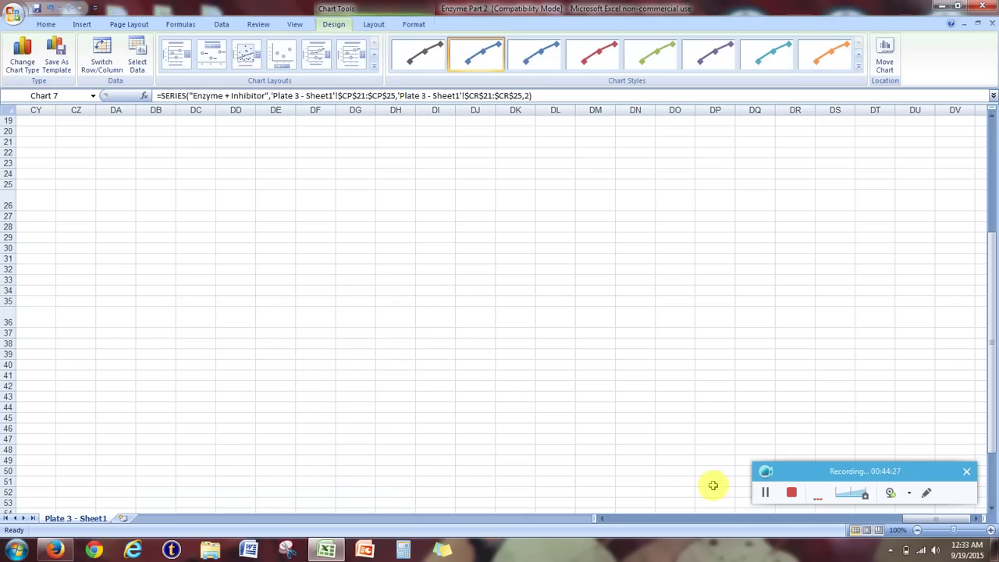
- Name the combined chart's Row B series "Enzyme"
drag(902, 517, 902, 460)
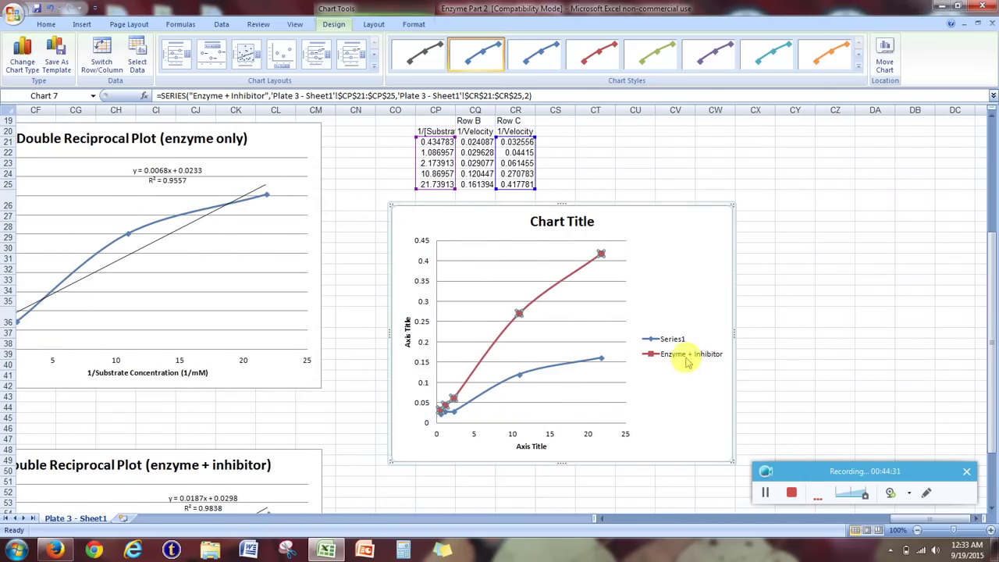
scroll(632, 339, down, 2)
scroll(593, 308, up, 2)
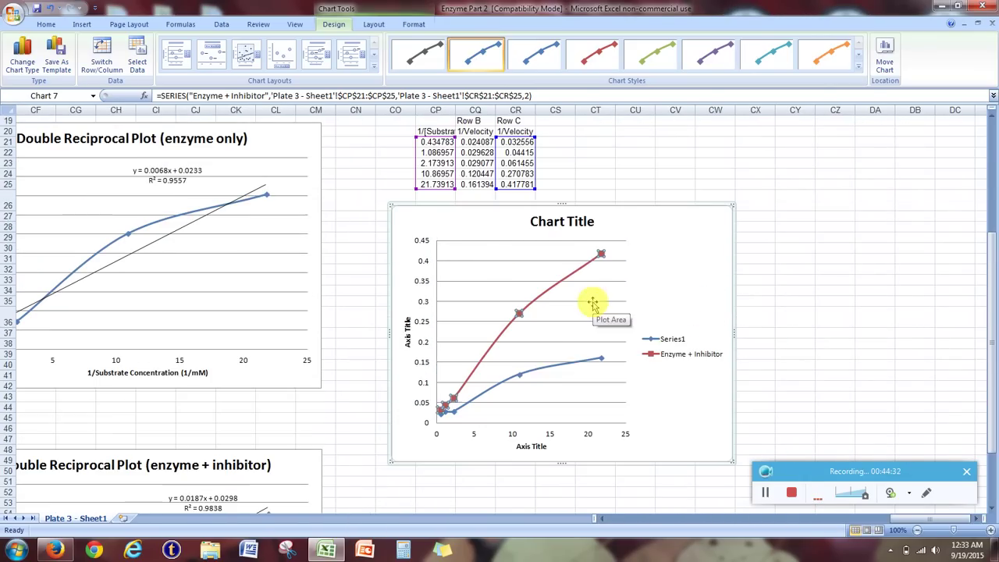
click(521, 377)
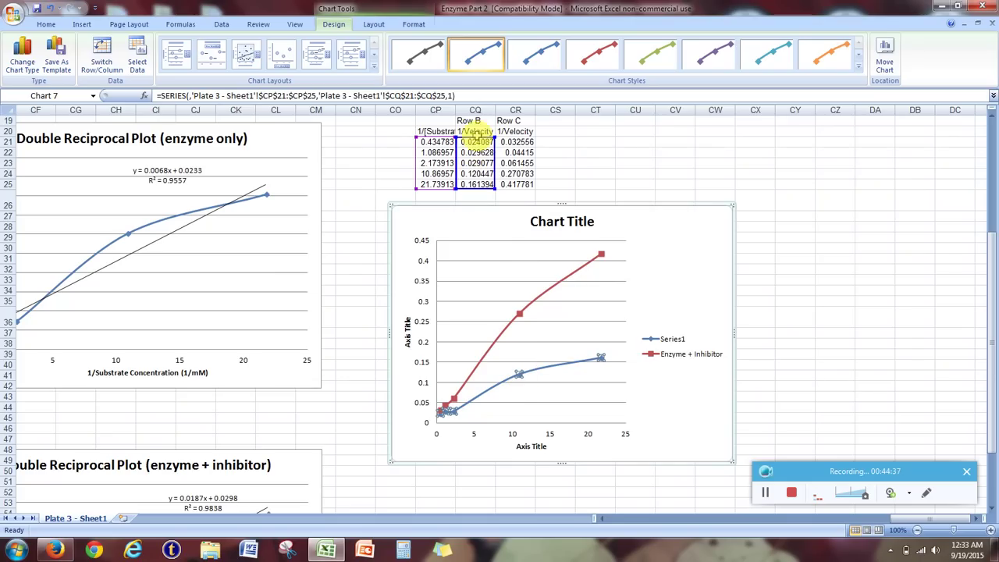
right_click(521, 378)
click(616, 429)
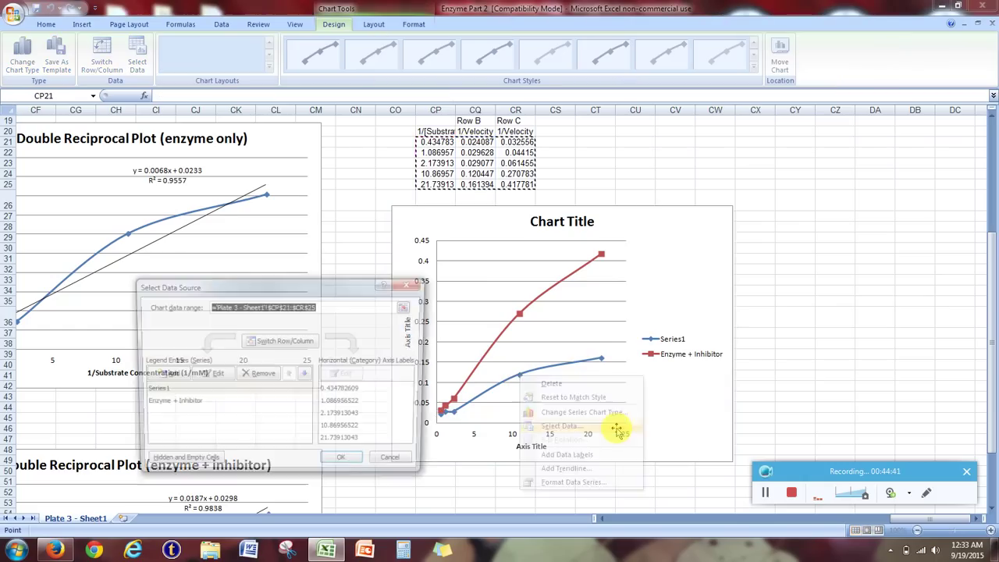
click(207, 390)
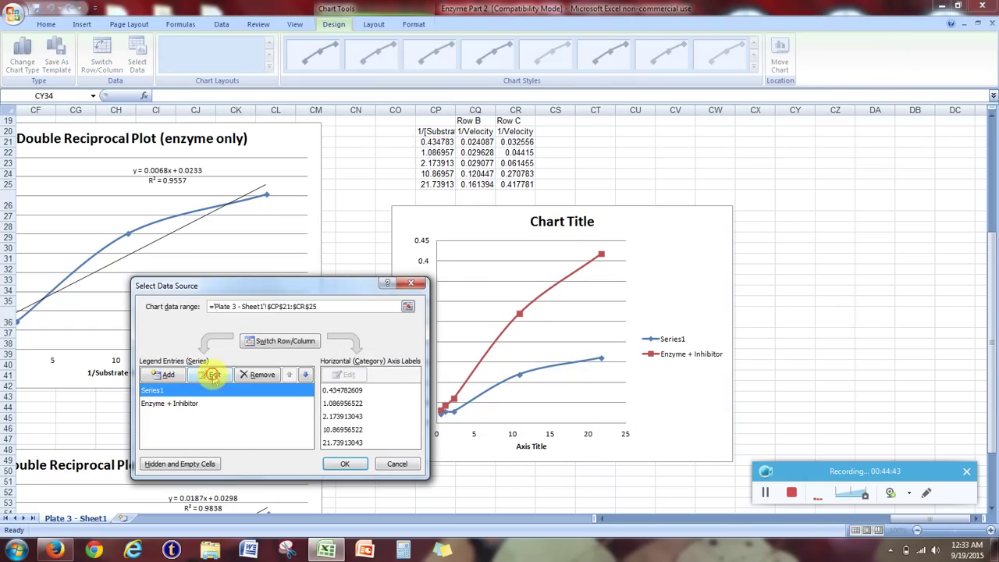
click(213, 375)
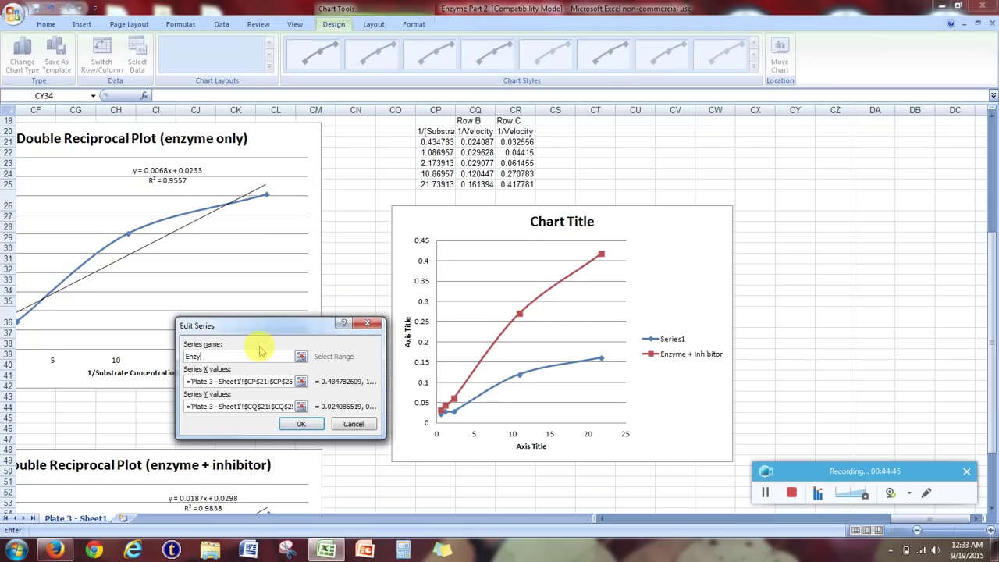
text(Enzyme)
click(288, 427)
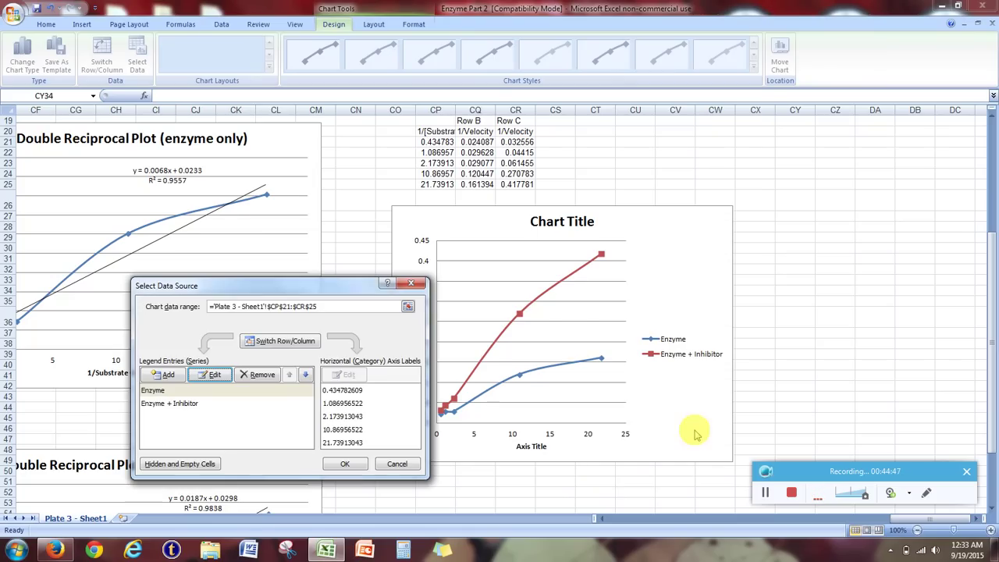
click(344, 461)
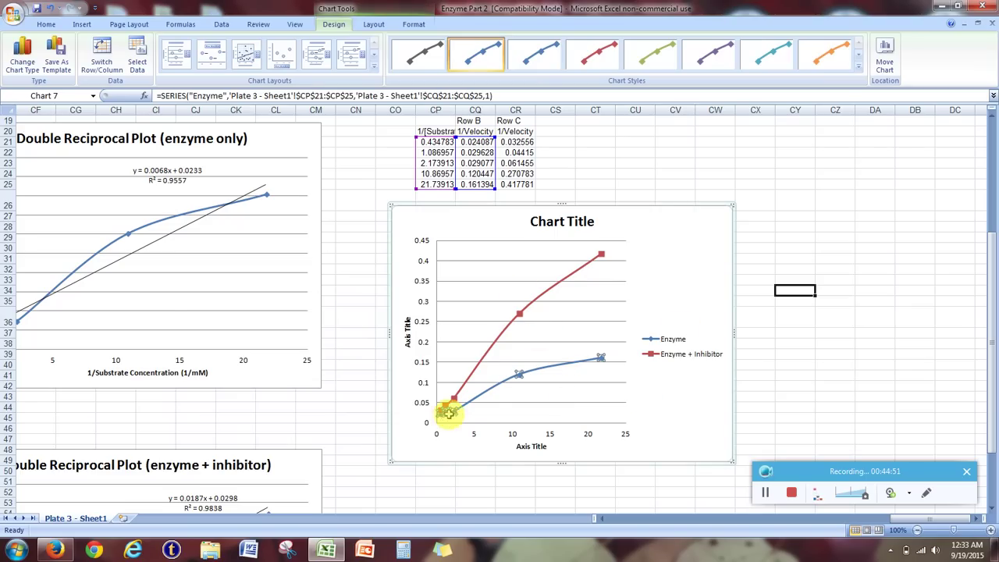
- Stretch the combined chart slightly wider and taller, down to about row 55
click(652, 317)
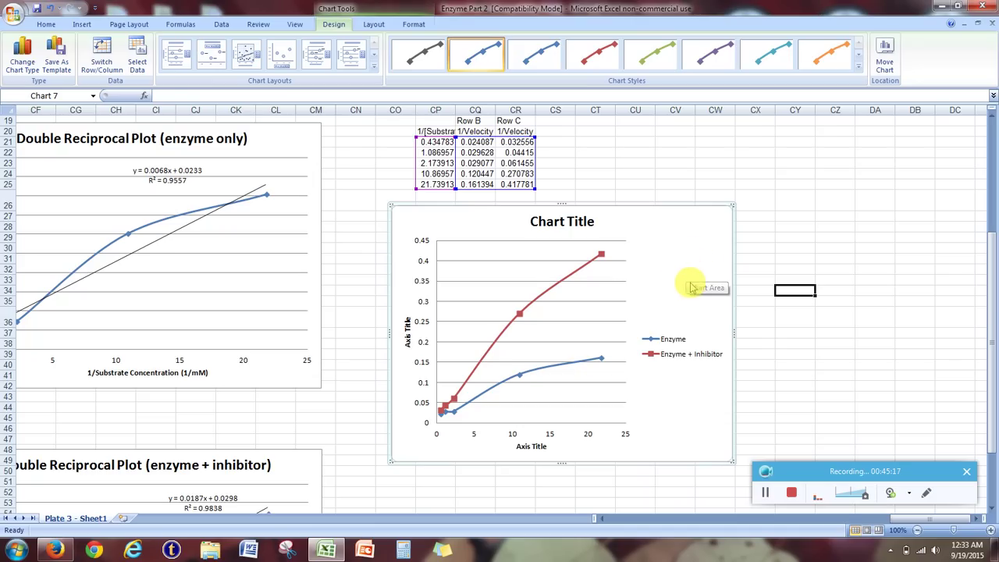
scroll(575, 345, down, 6)
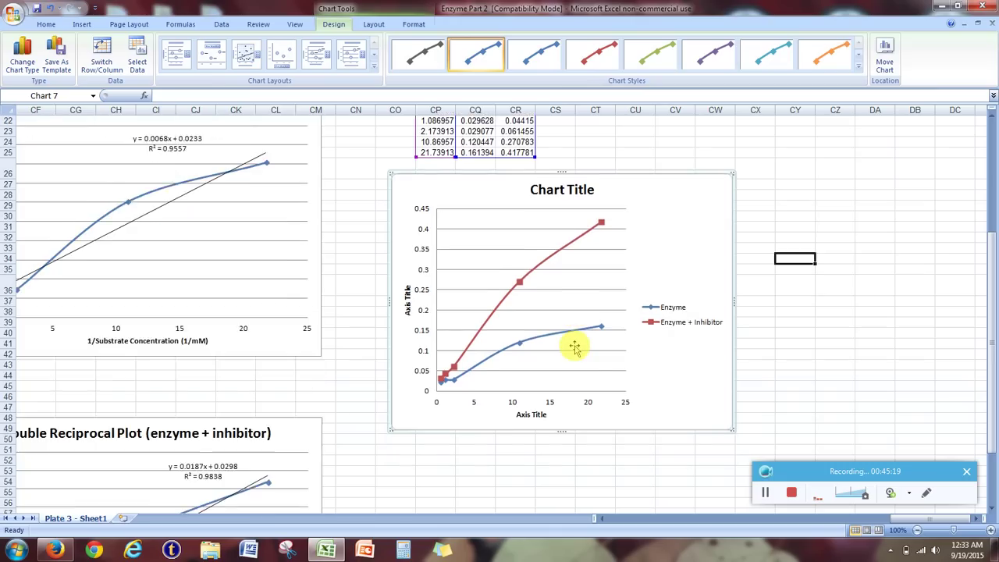
scroll(581, 320, up, 7)
scroll(684, 384, down, 4)
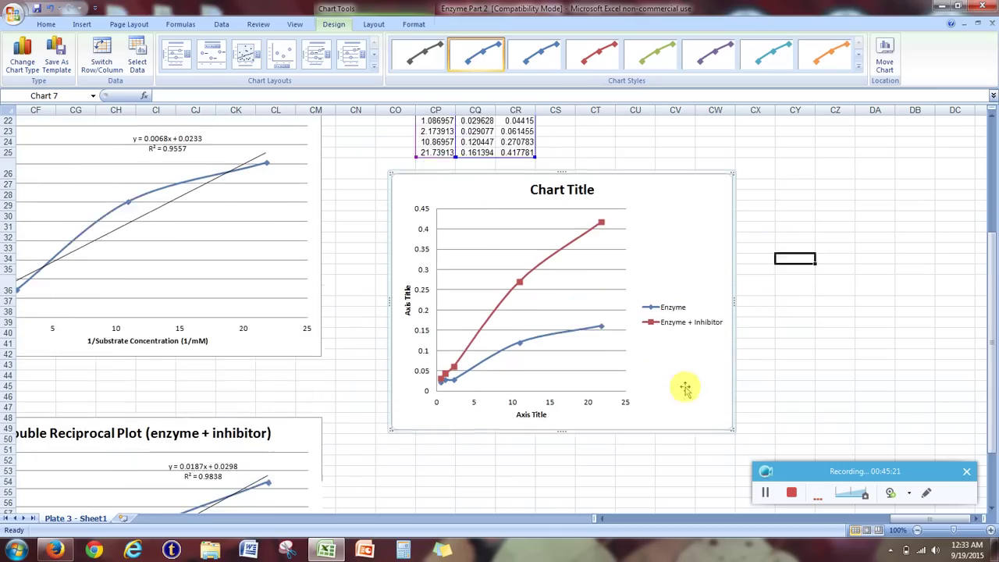
drag(733, 356, 742, 423)
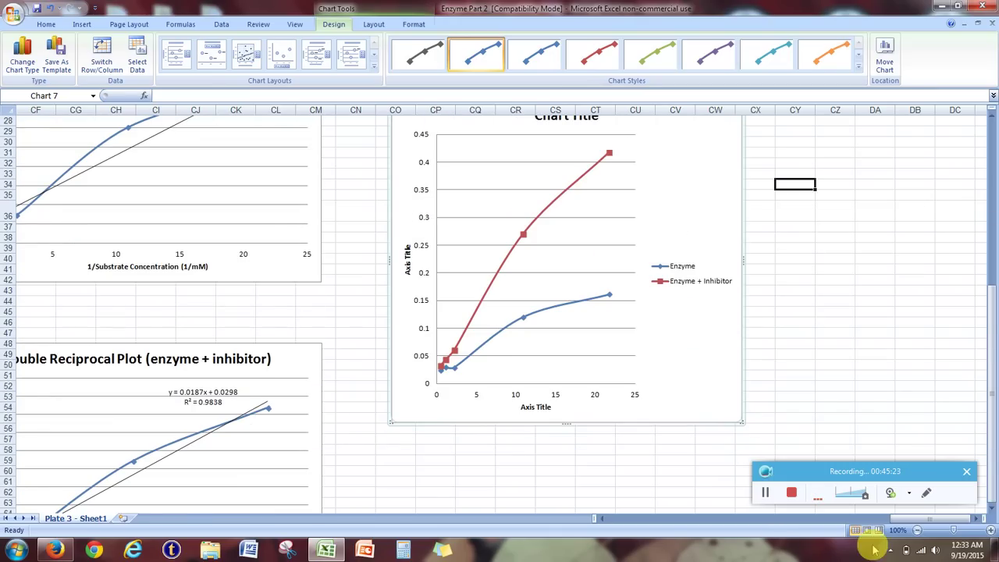
- Zoom the sheet out to 40% and examine how the combined chart sits beside all the other enzyme charts
click(917, 531)
click(916, 531)
click(917, 531)
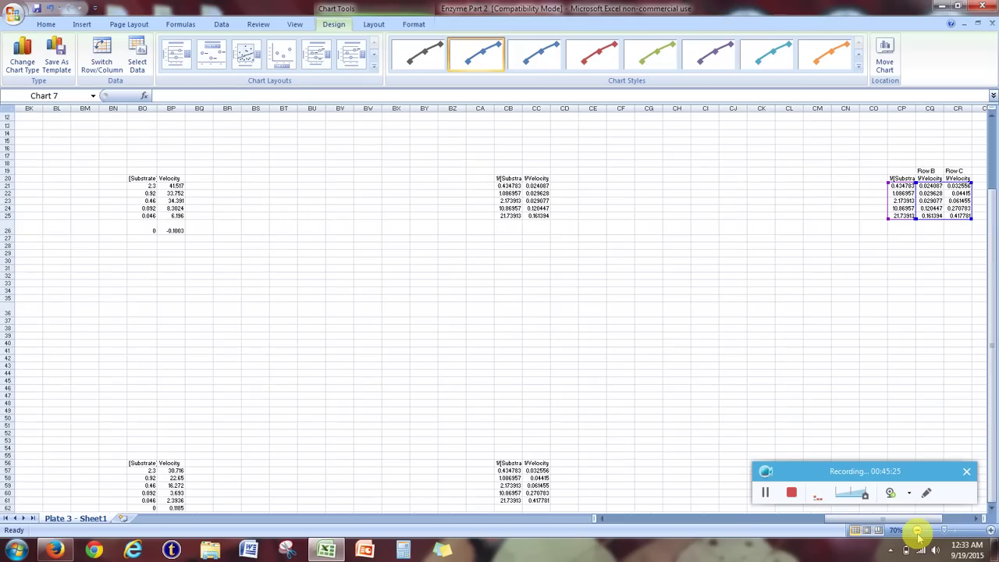
click(917, 531)
click(917, 531)
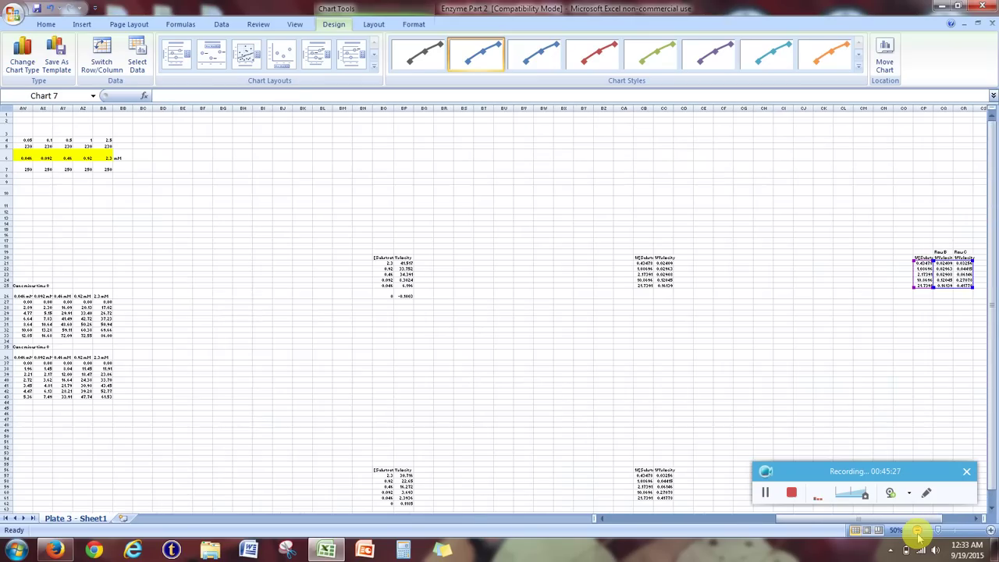
click(917, 531)
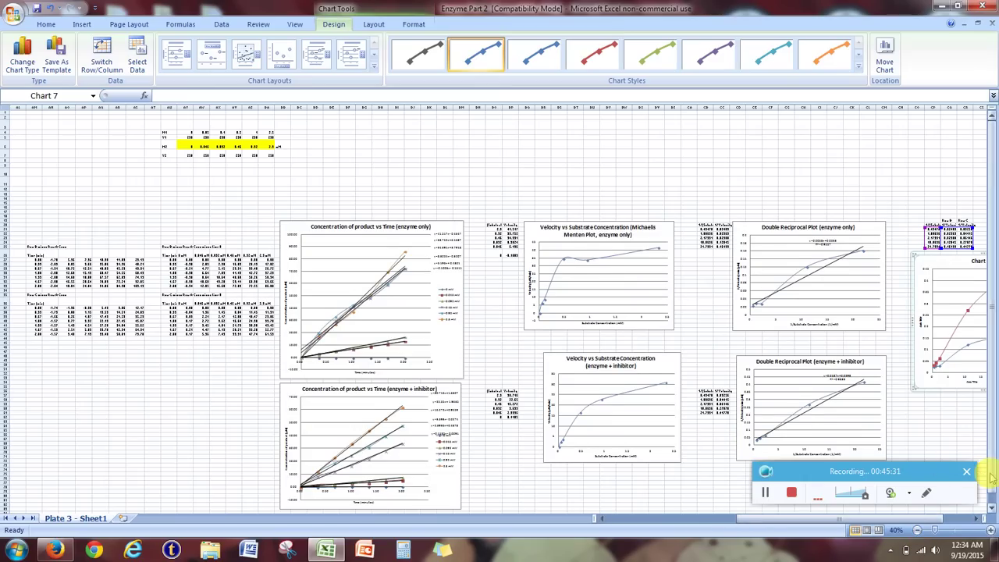
scroll(979, 472, down, 1)
click(977, 519)
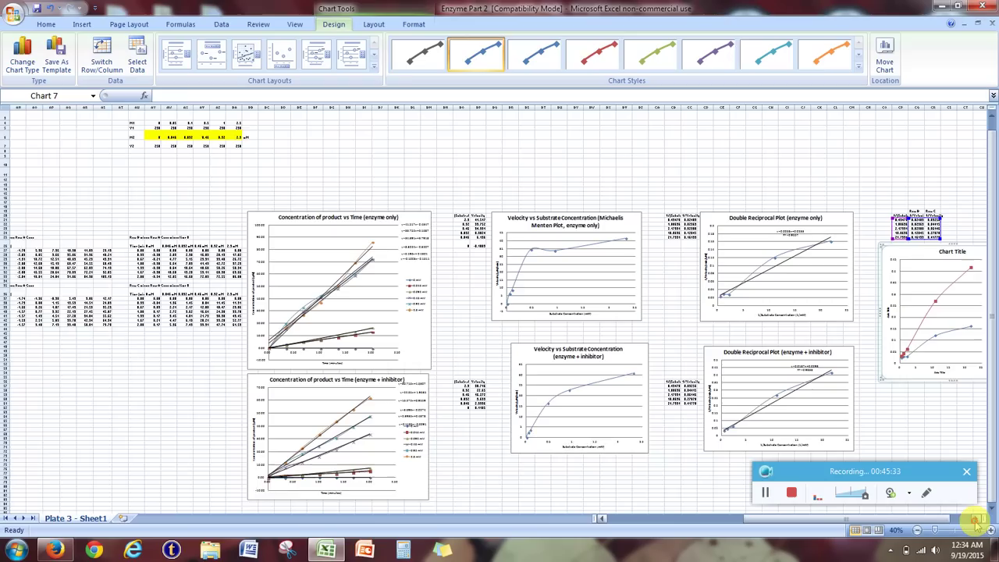
scroll(631, 441, down, 3)
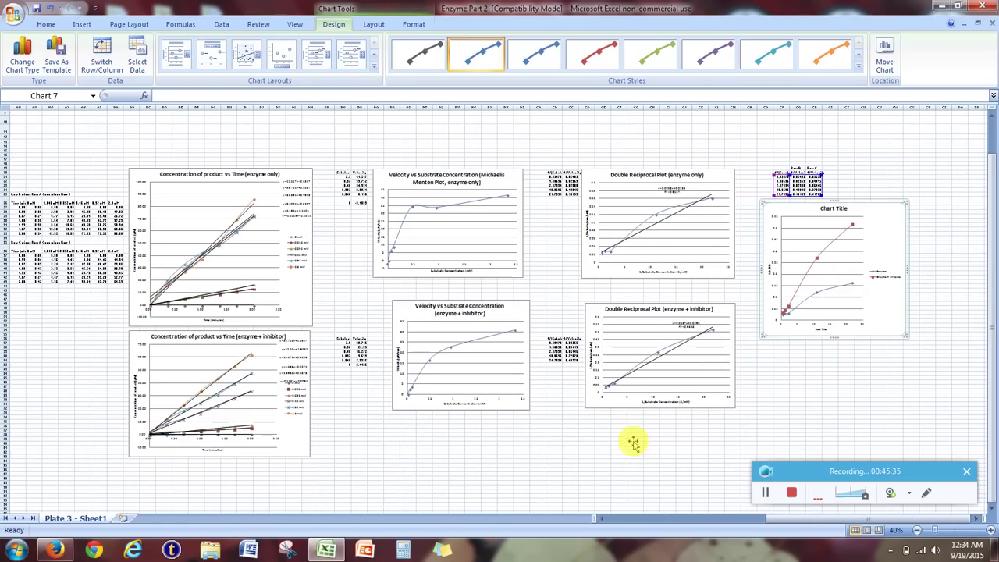